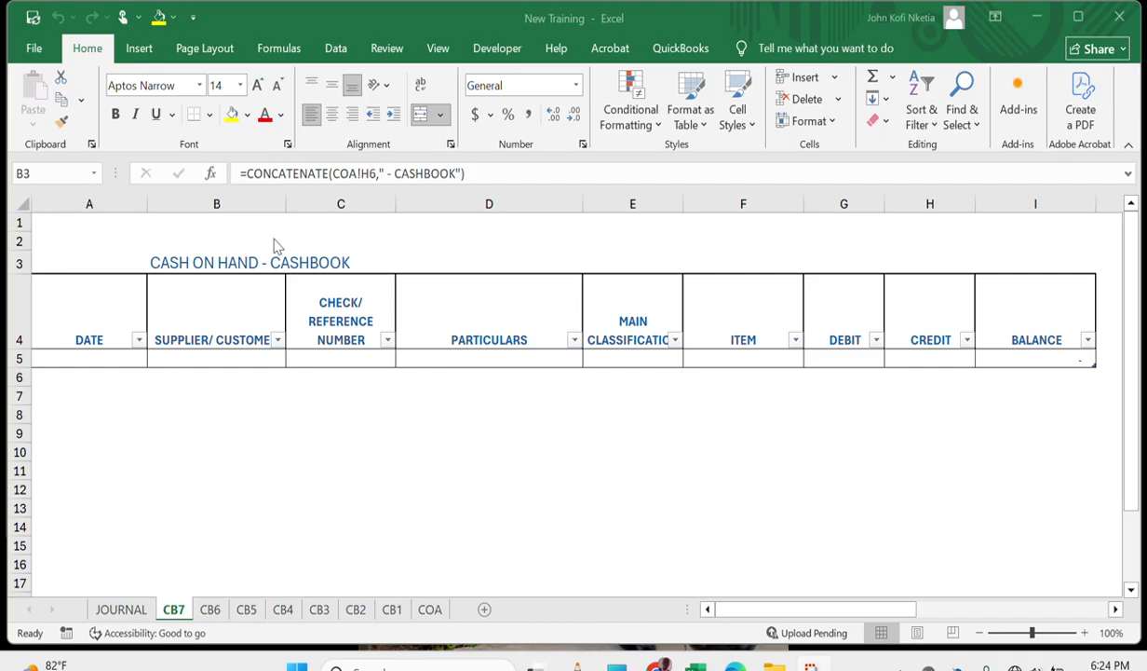
Add a new worksheet after the COA sheet and name it Reports.
click(447, 606)
click(447, 610)
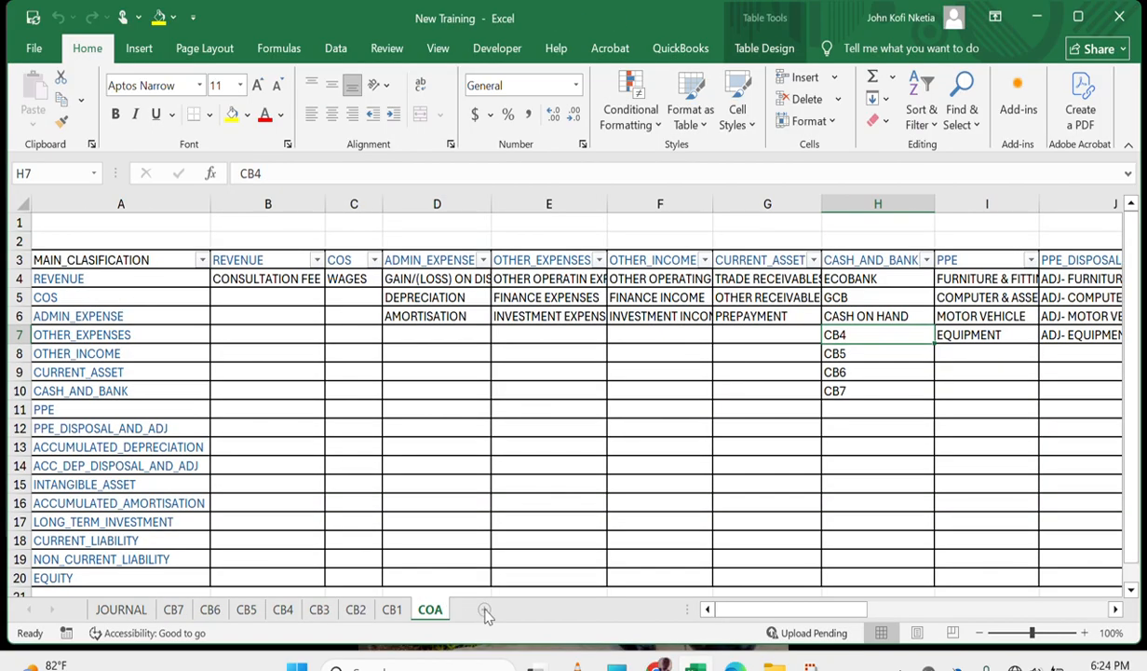
click(484, 610)
double_click(479, 610)
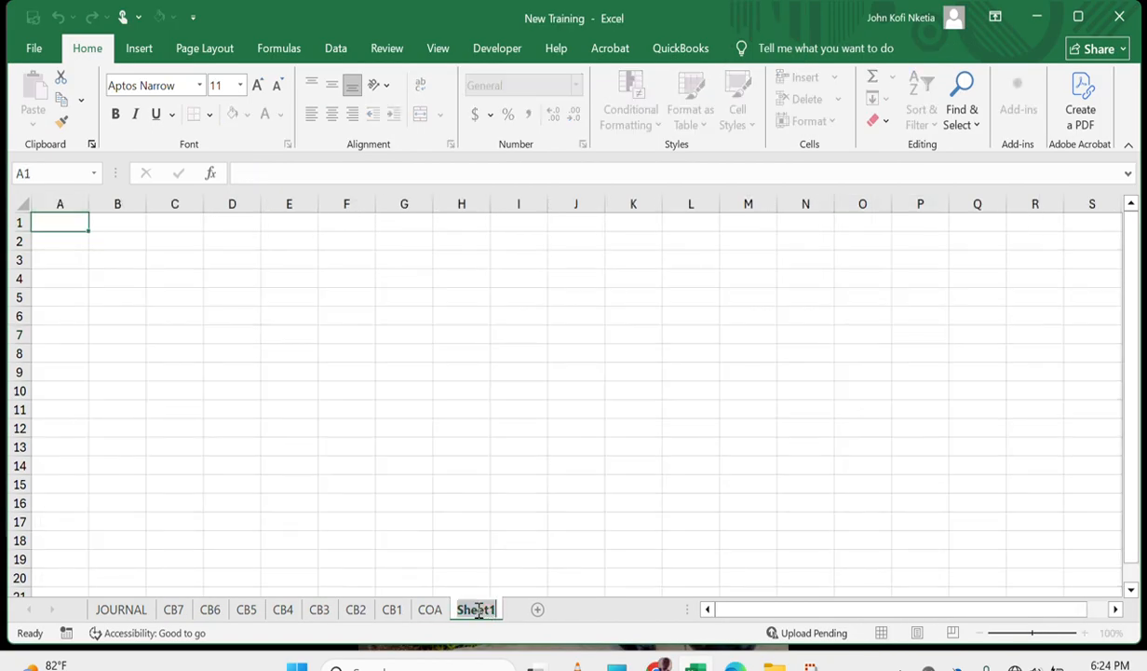
text(Reports)
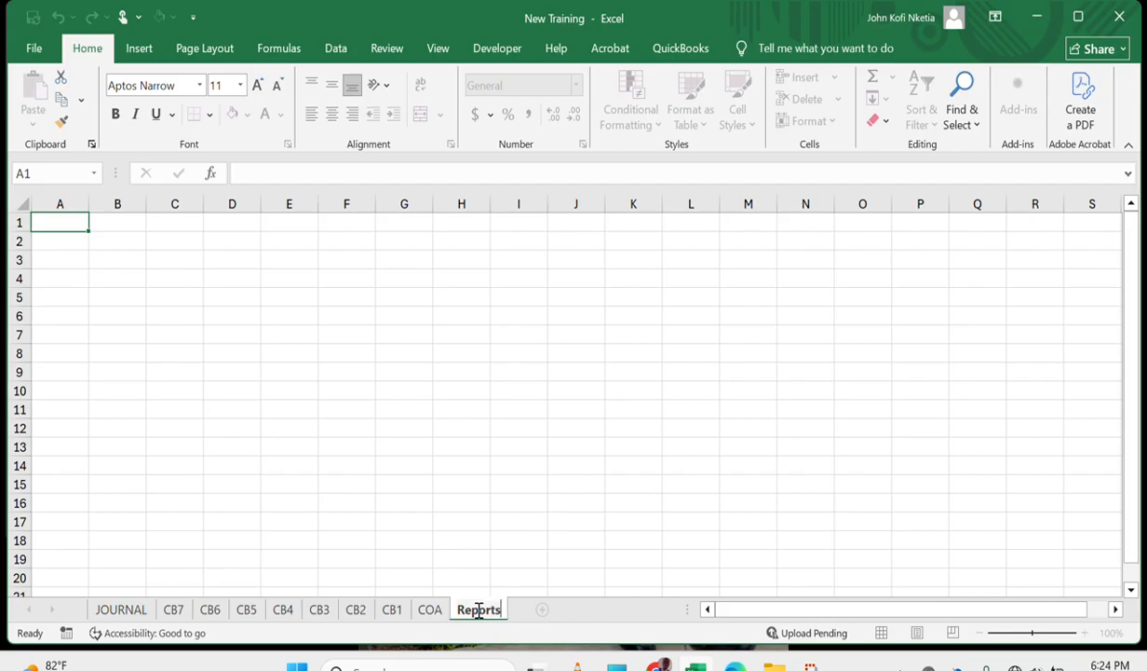
key(Return)
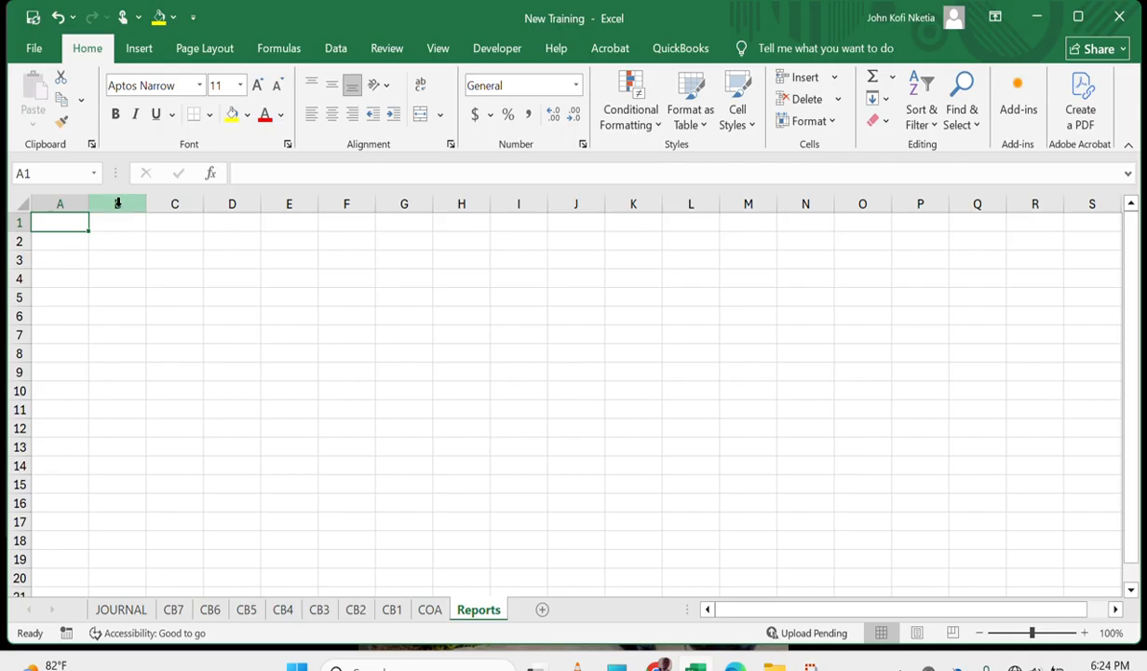
Narrow column A to a slim margin and widen columns B and C on the Reports sheet, making B the widest.
drag(84, 213, 312, 202)
click(153, 282)
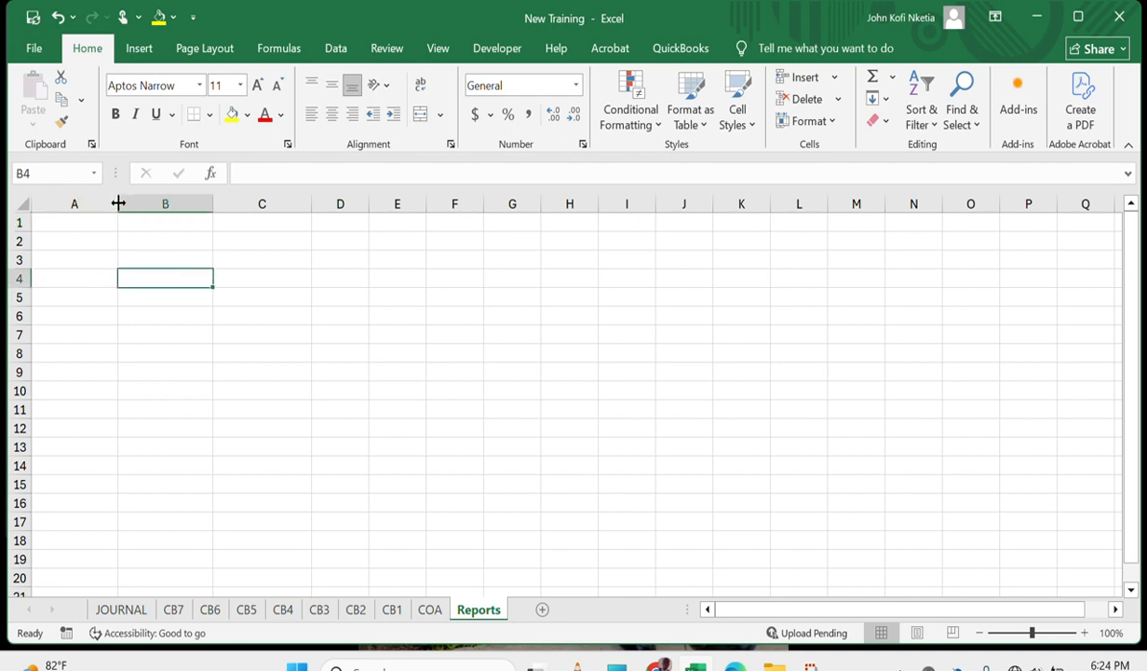
drag(118, 203, 52, 205)
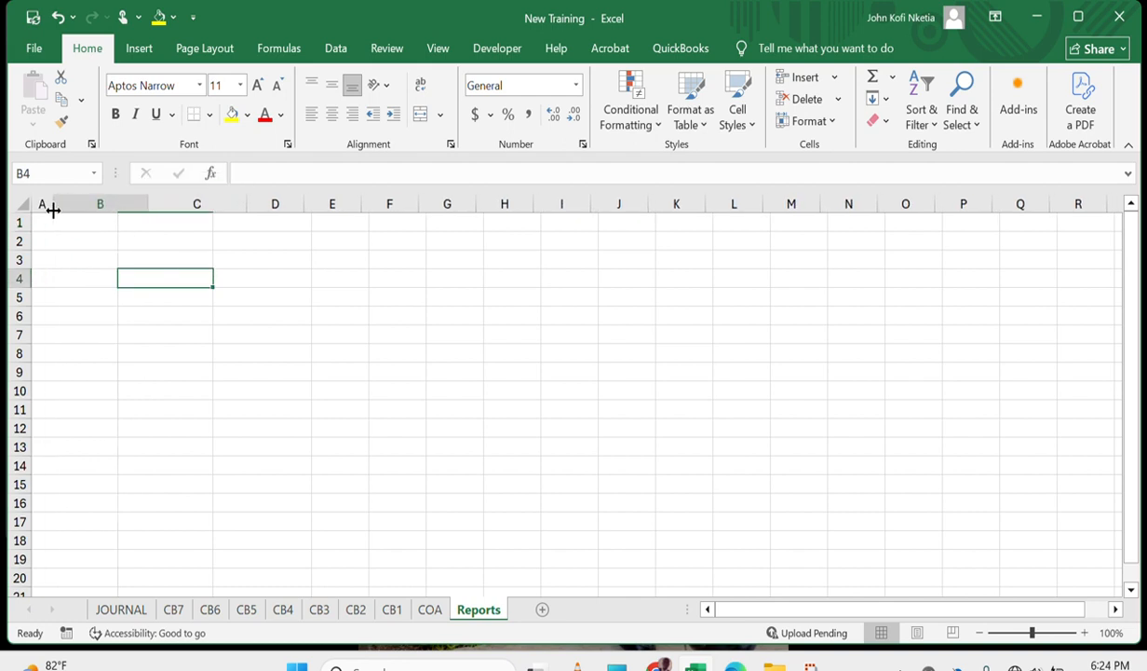
drag(150, 200, 244, 219)
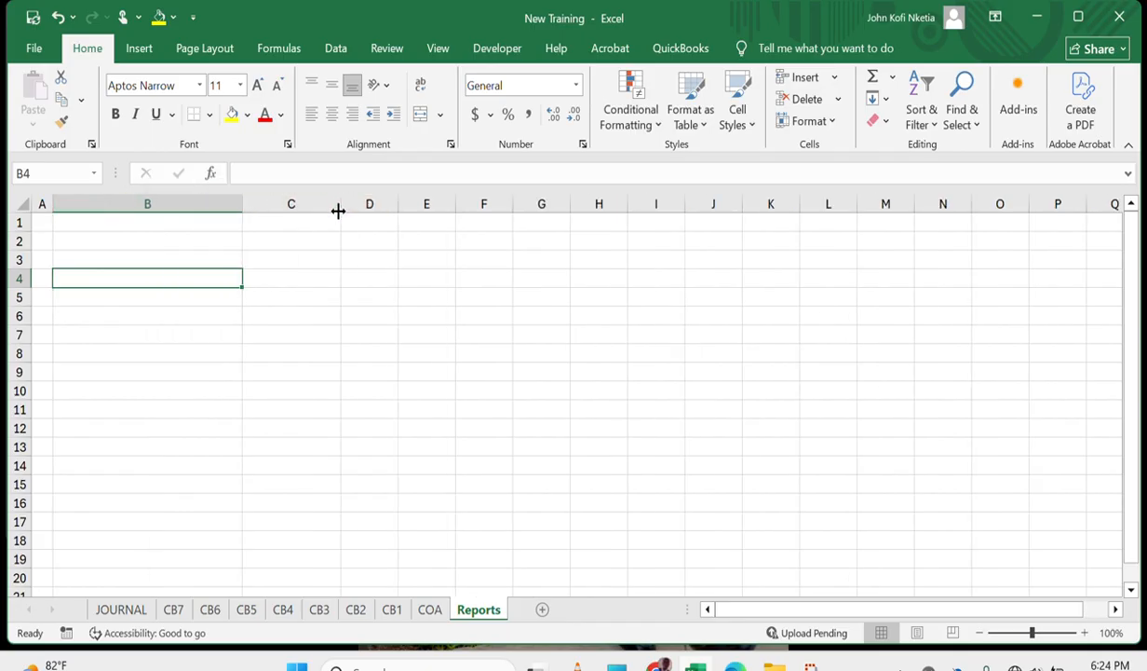
drag(245, 204, 302, 209)
drag(387, 202, 421, 204)
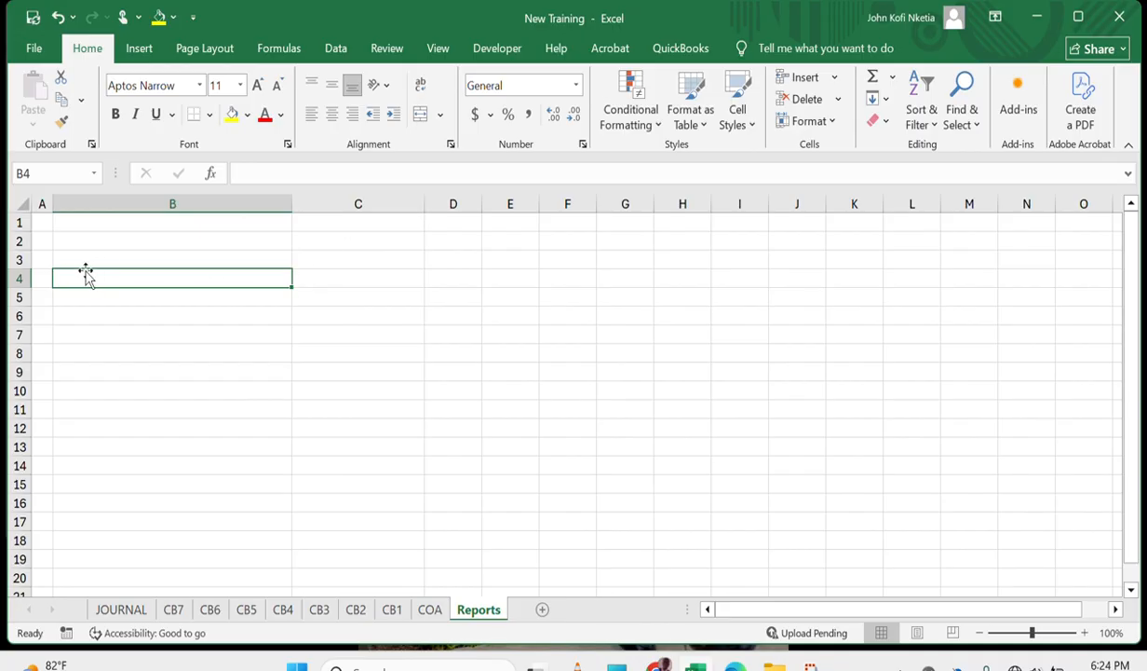
drag(112, 279, 512, 279)
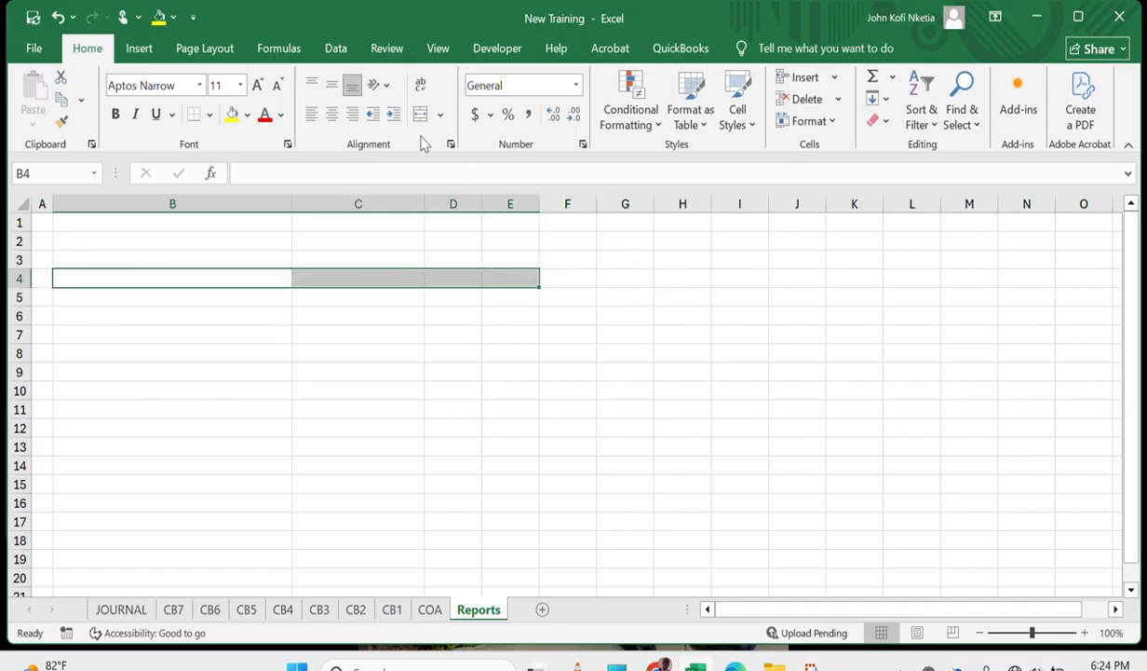
click(216, 315)
click(187, 297)
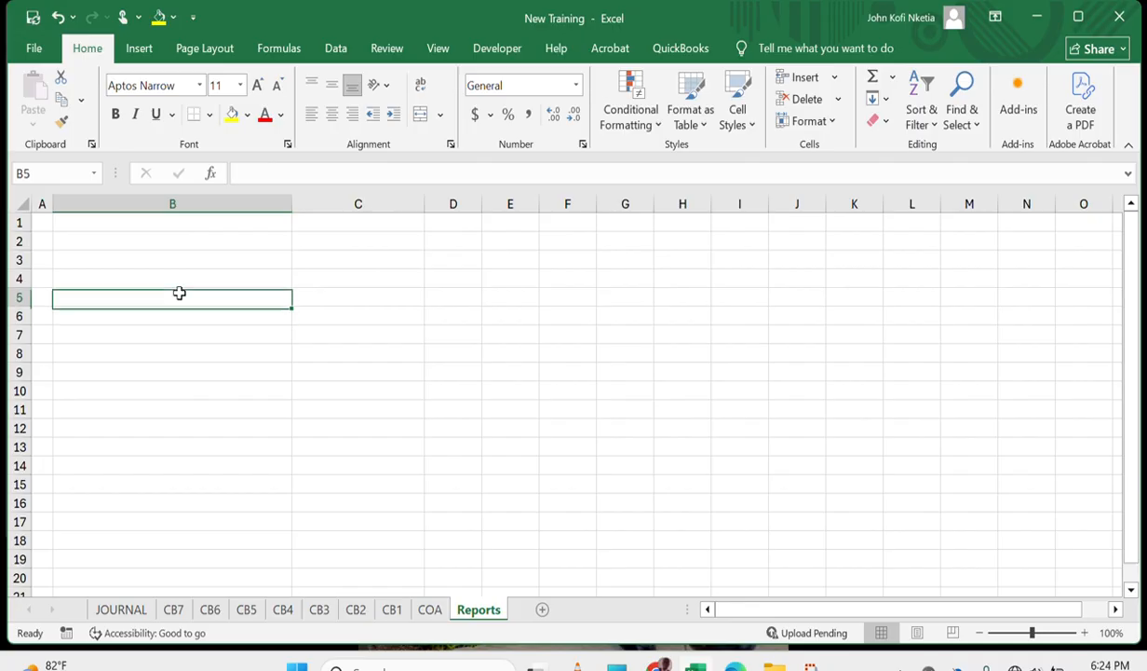
Enter the title TRIAL BALANCE in cell B4.
click(190, 277)
text(fra)
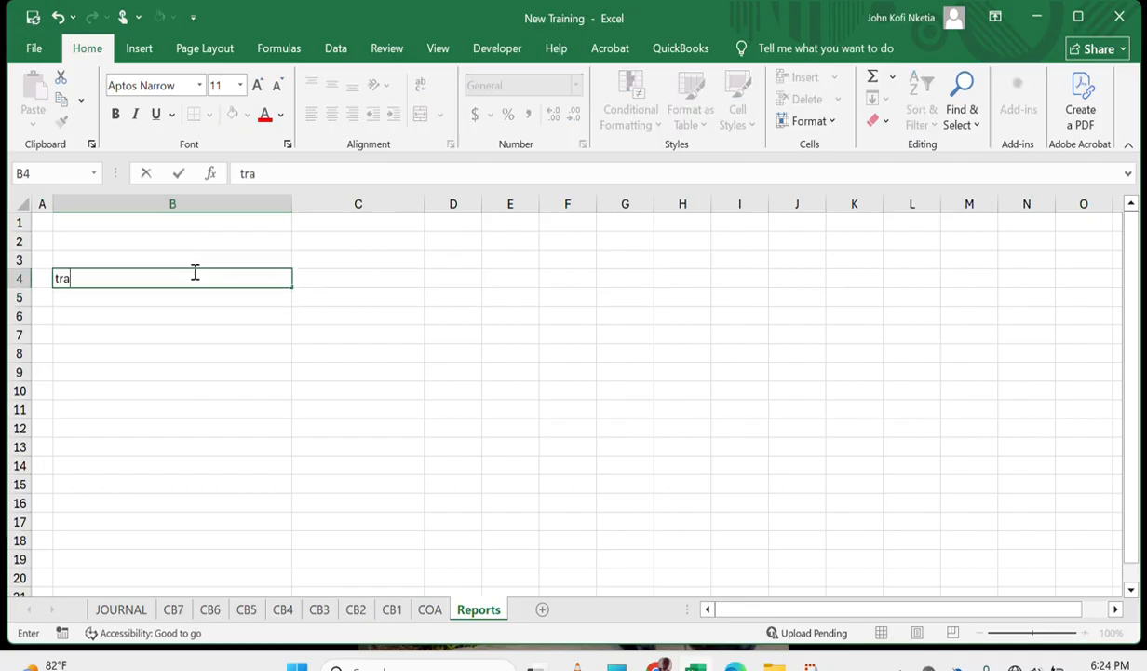
key(BackSpace)
key(BackSpace)
key(BackSpace)
text(TRIAL BALANCE)
key(Return)
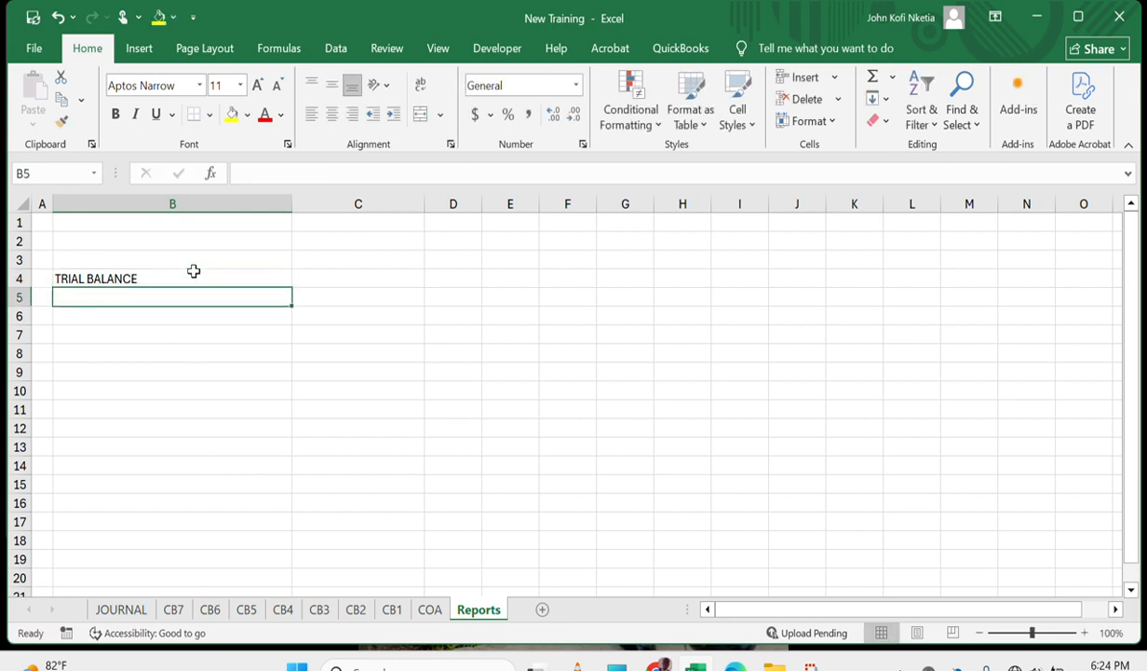
Enter the section heading PROPERTY, PLANT AND EQUIPMENT-COST in cell B6, leaving one blank row below the title.
key(Return)
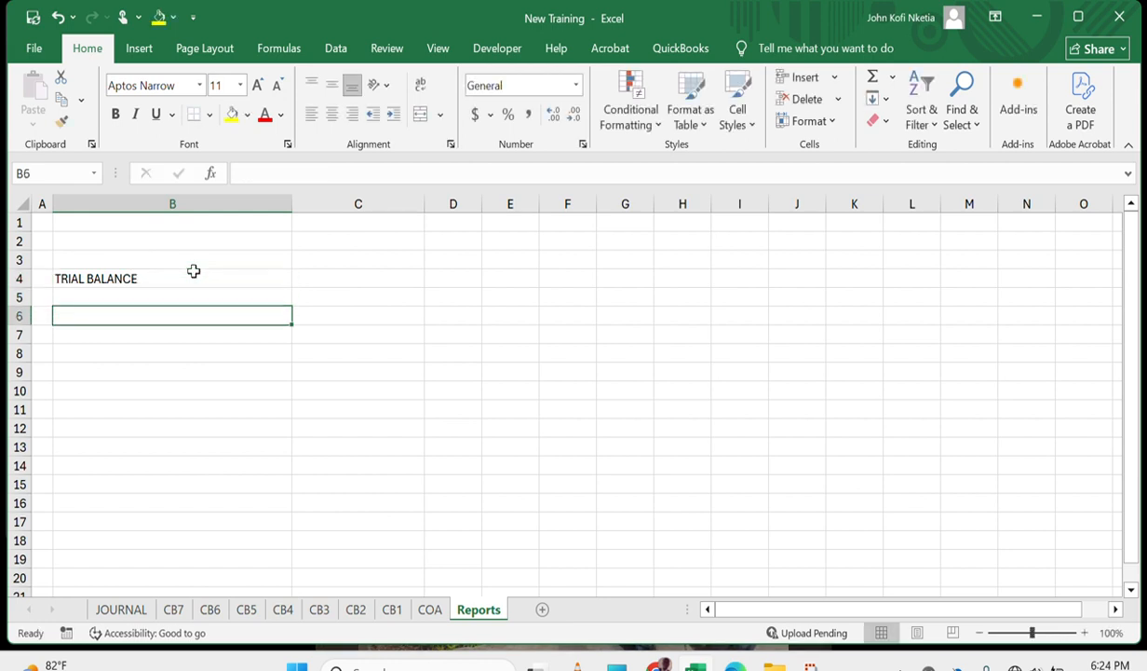
key(Up)
key(Down)
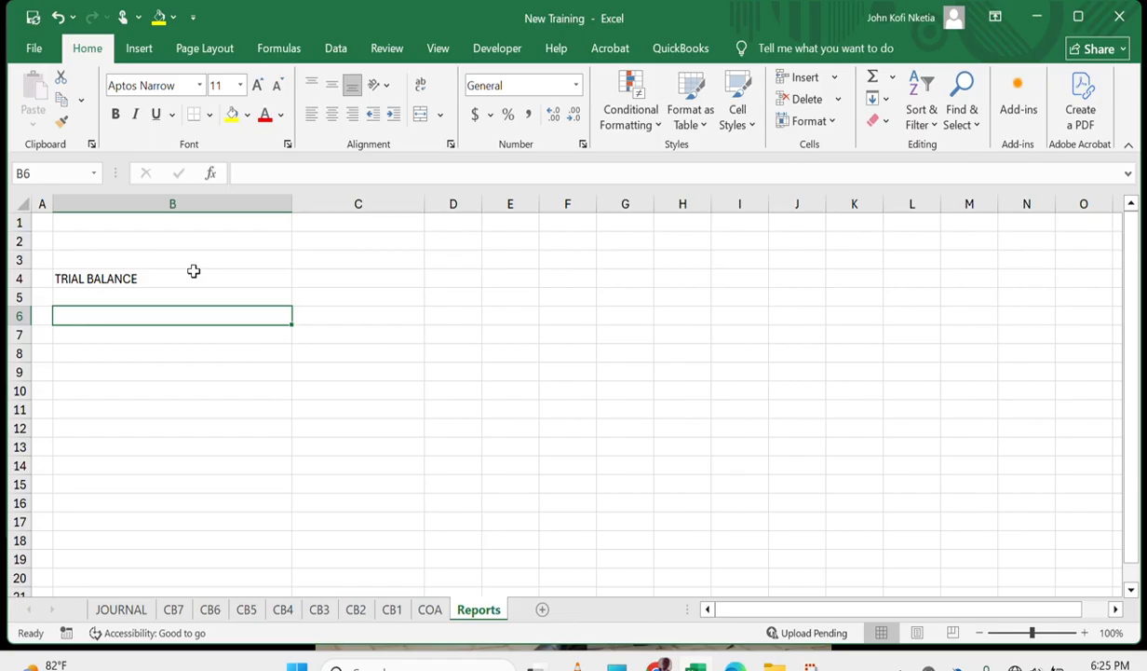
text(PROPERTY, P)
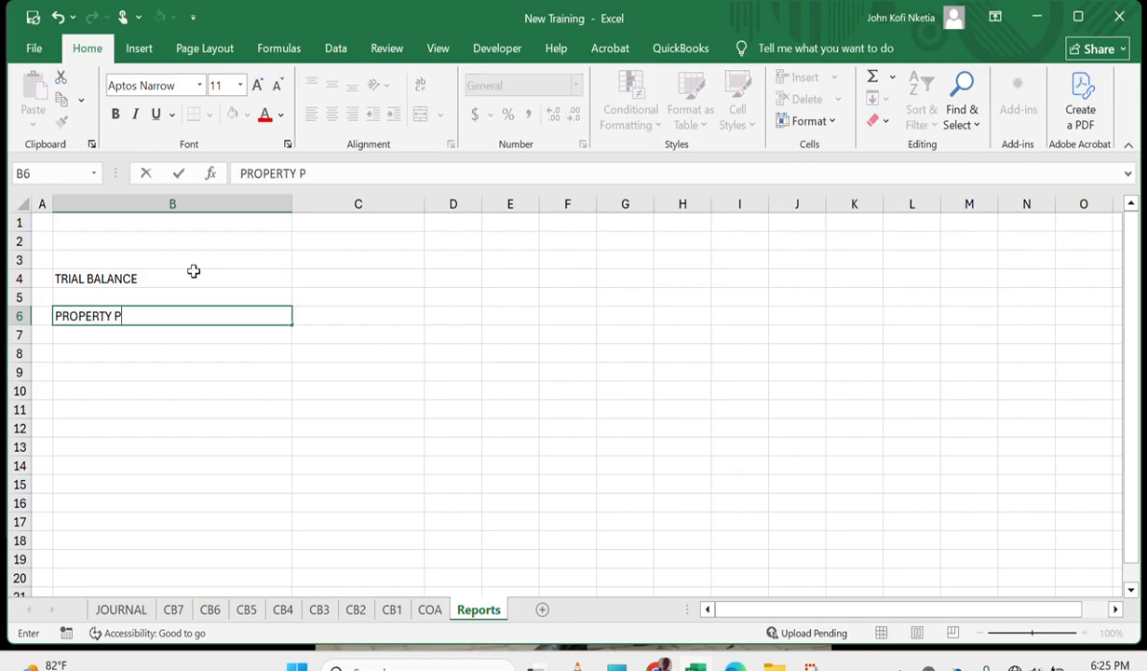
text(L)
key(BackSpace)
key(BackSpace)
key(BackSpace)
text(, PLANT AND EQUIPM)
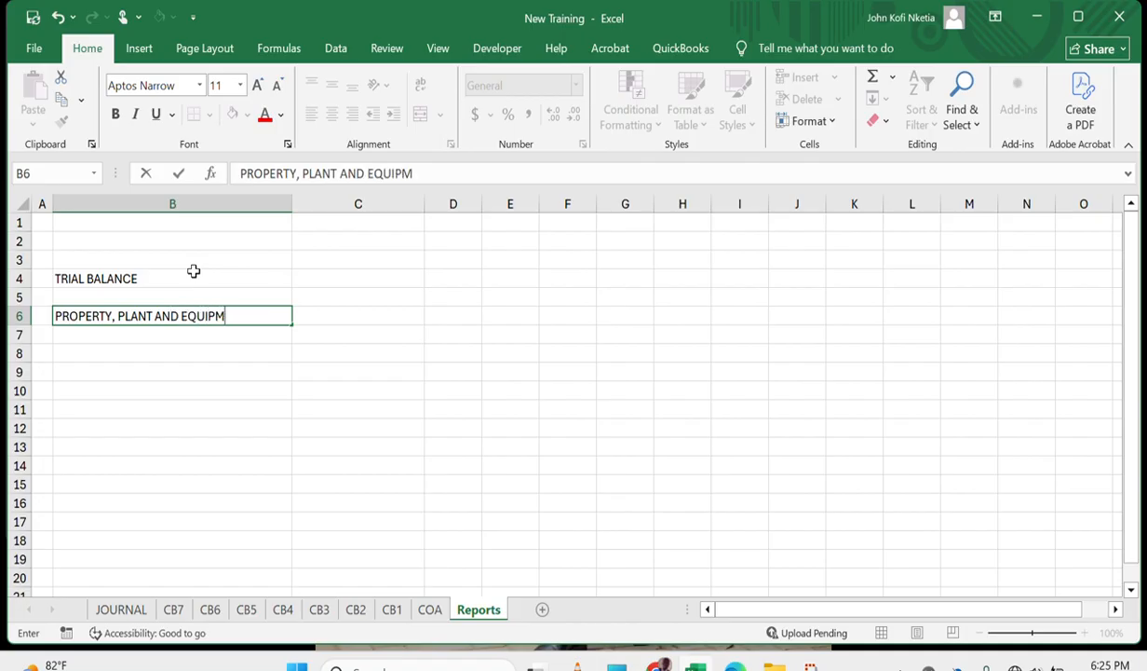
text(ENT-COST)
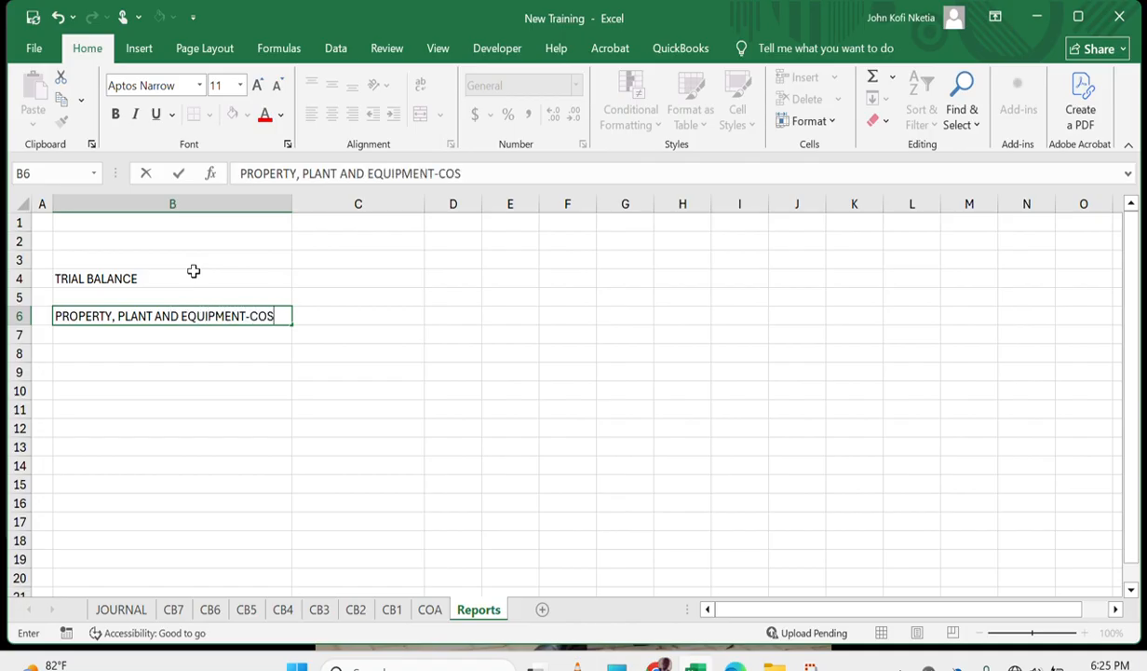
key(Return)
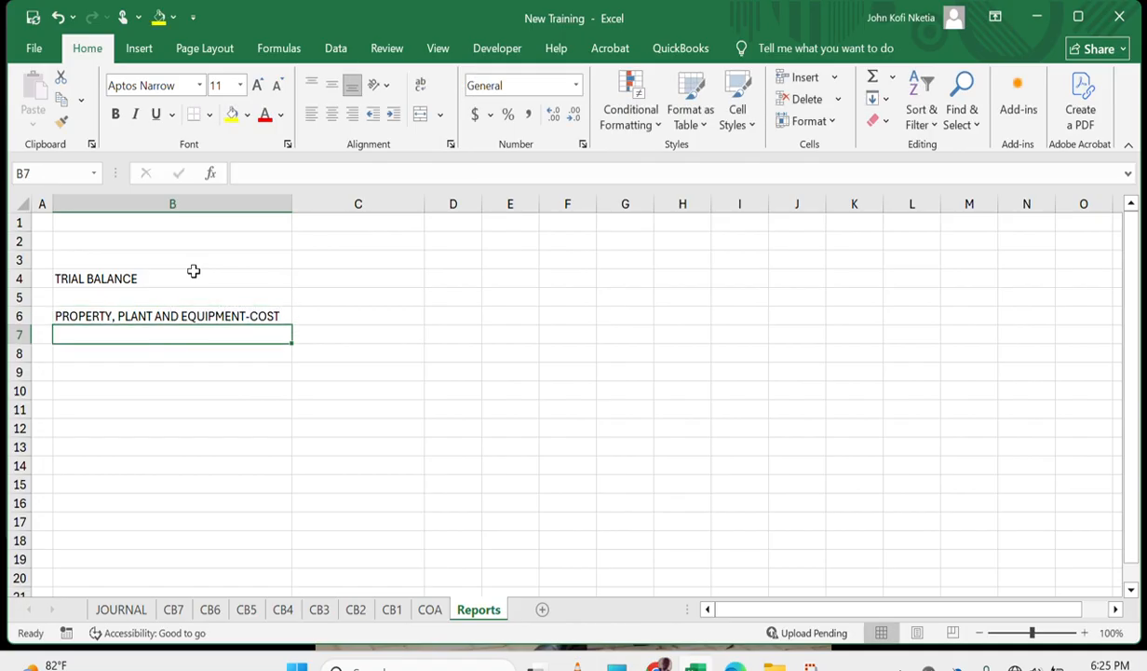
Link cell B7 to the first item in the PPE column of the COA sheet, cell I4.
text(=)
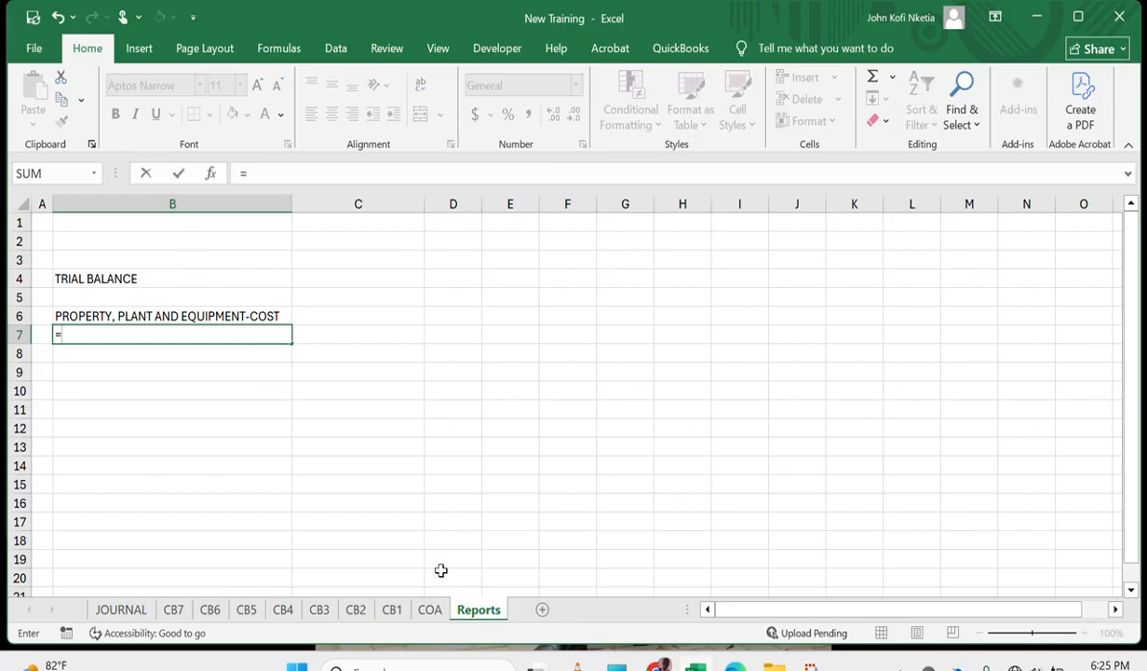
click(430, 609)
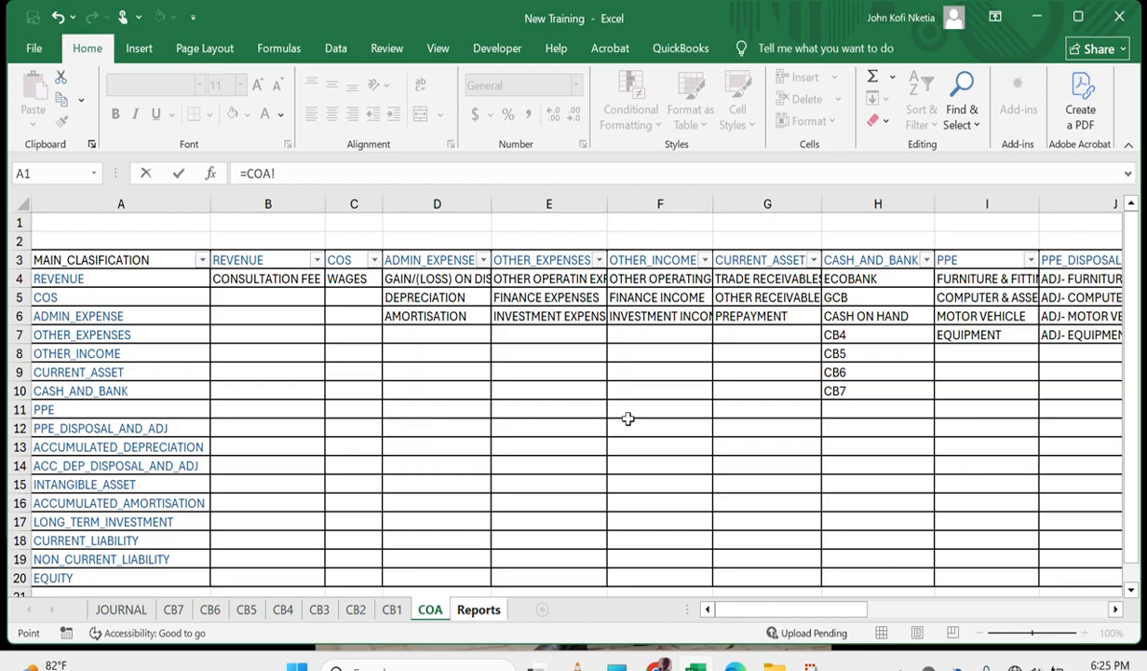
scroll(628, 418, right, 3)
scroll(612, 420, right, 1)
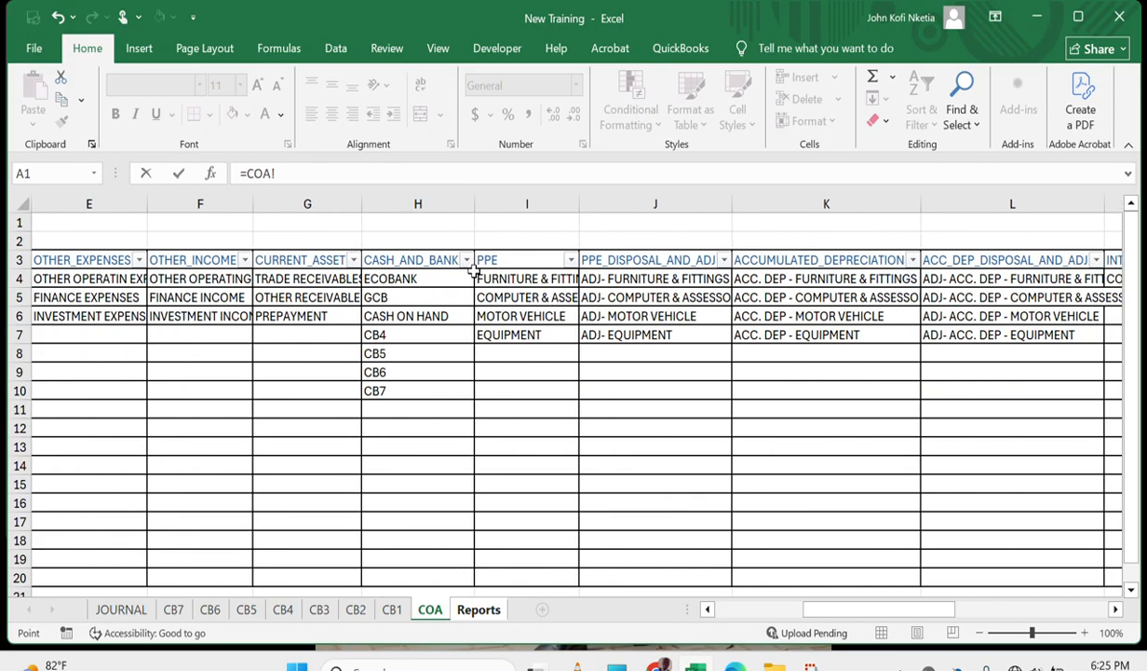
click(500, 272)
key(Return)
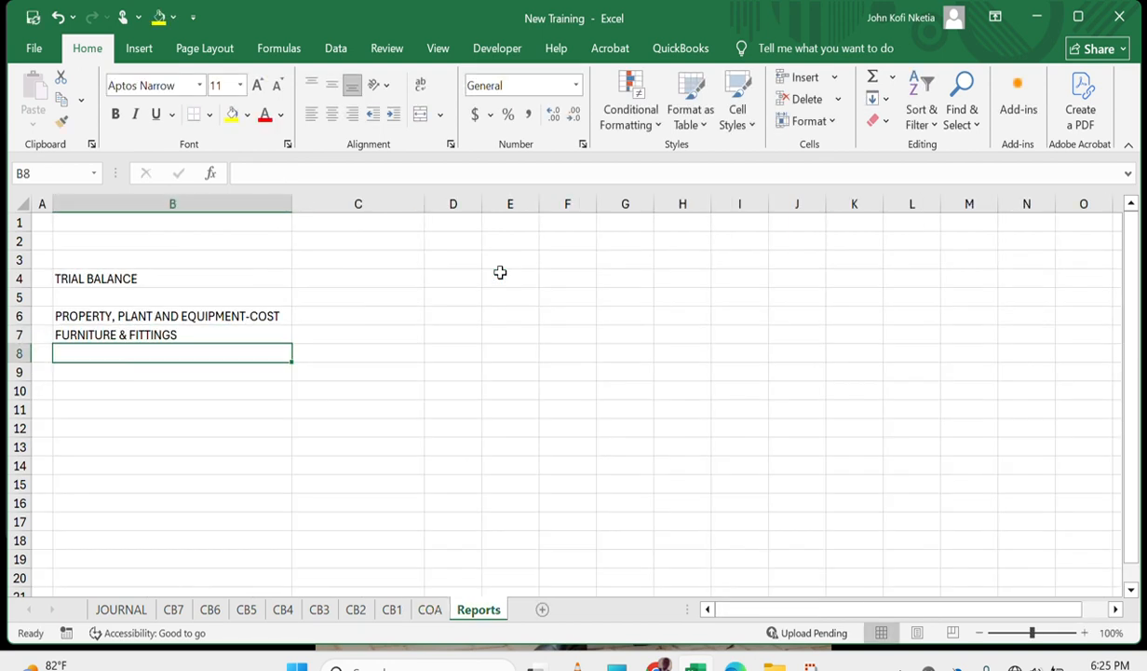
Wrap the reference in B7 in a blank check so the formula is =IF(COA!I4="","",COA!I4).
key(Up)
click(245, 172)
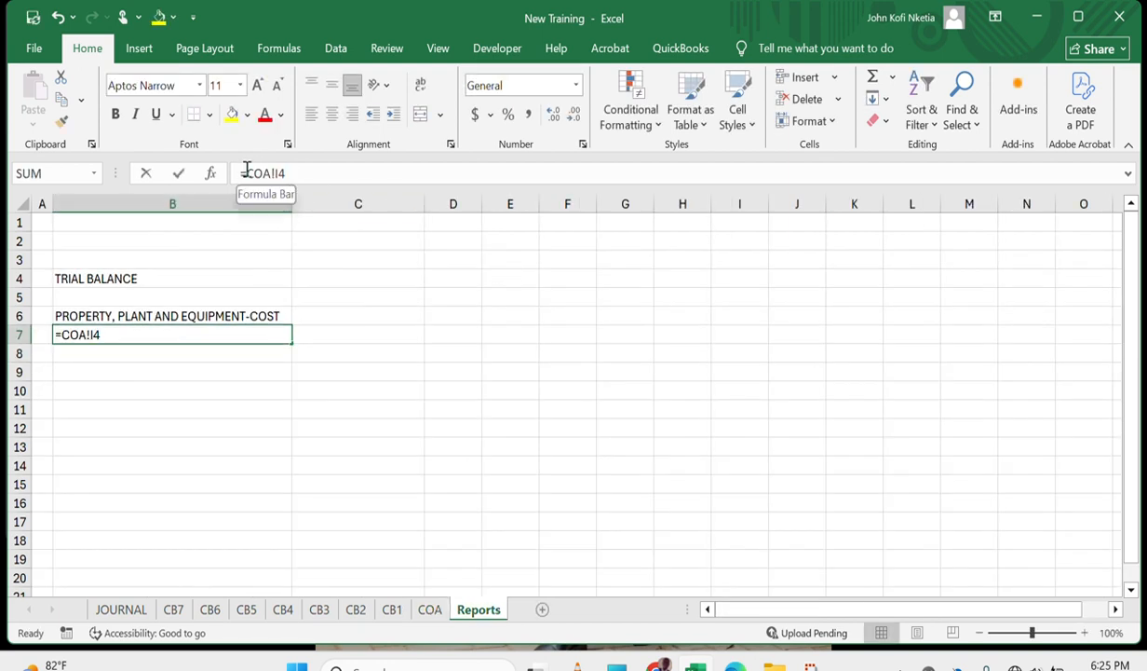
drag(246, 172, 351, 182)
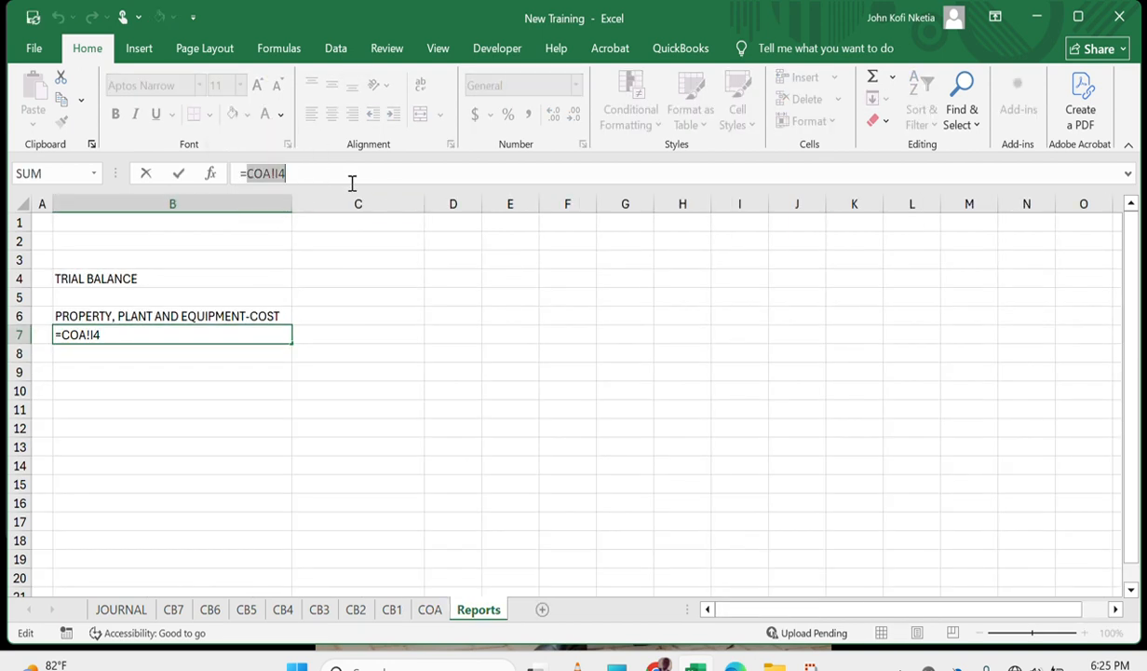
key(ctrl+c)
text(IF()
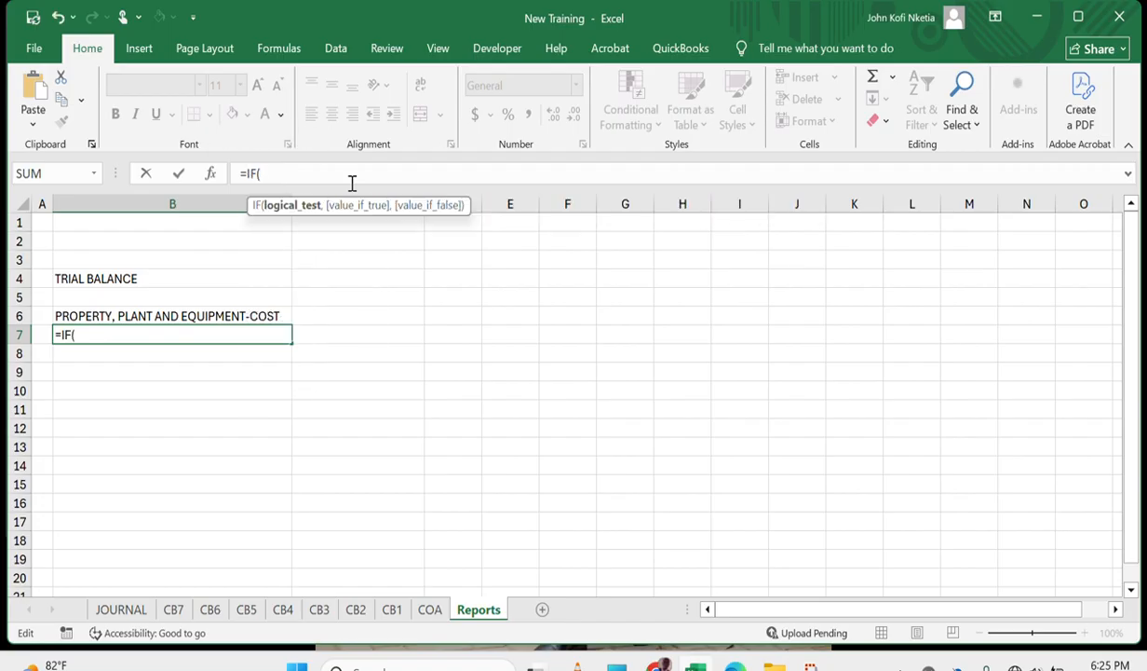
key(ctrl+v)
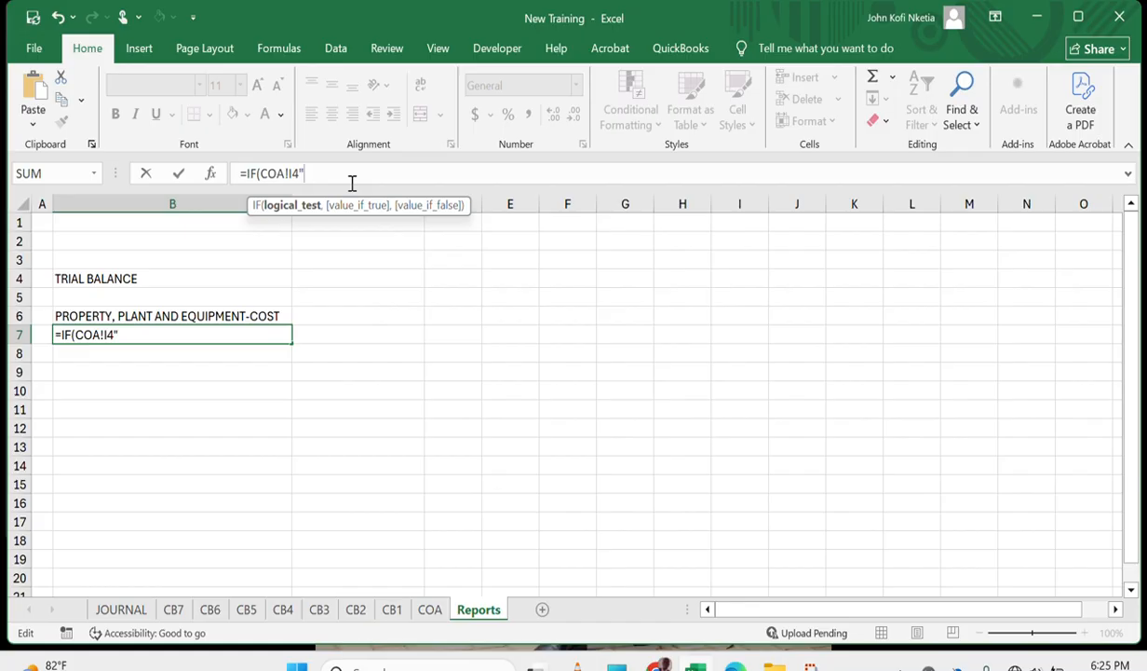
text(="",)
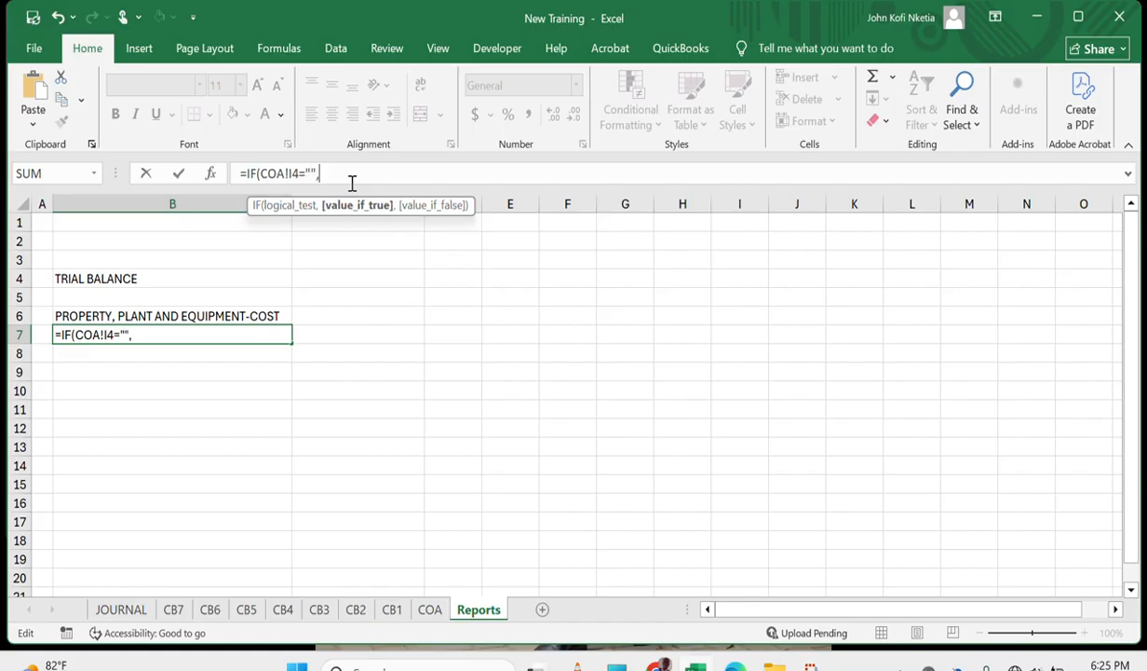
text("",)
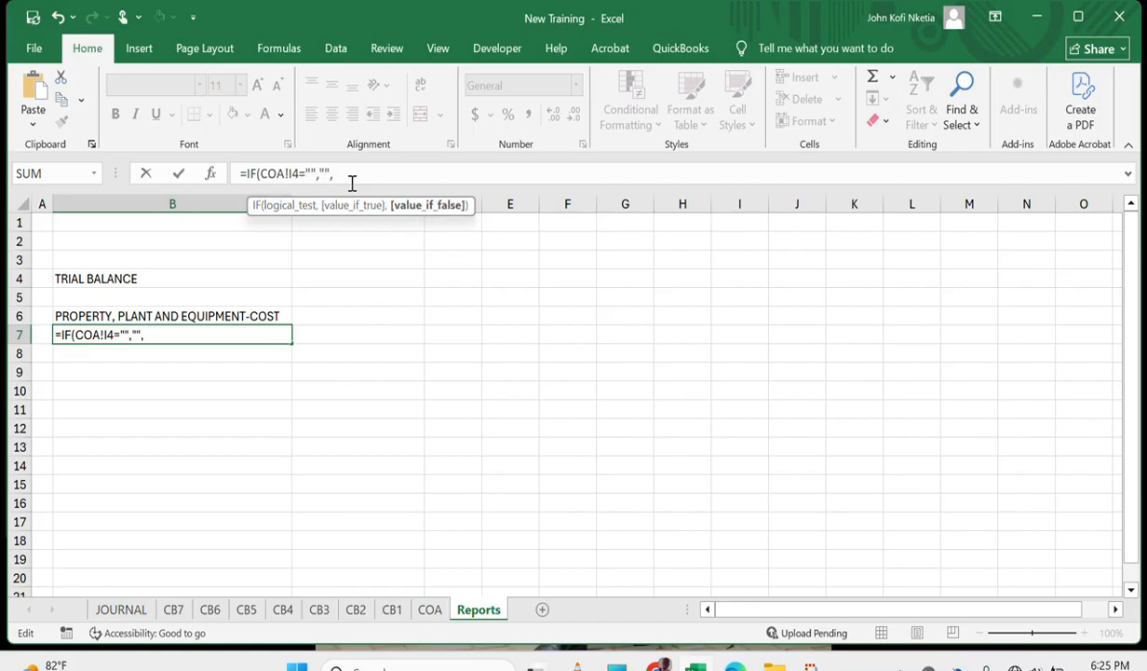
text(COA!I4)
key(Return)
key(Up)
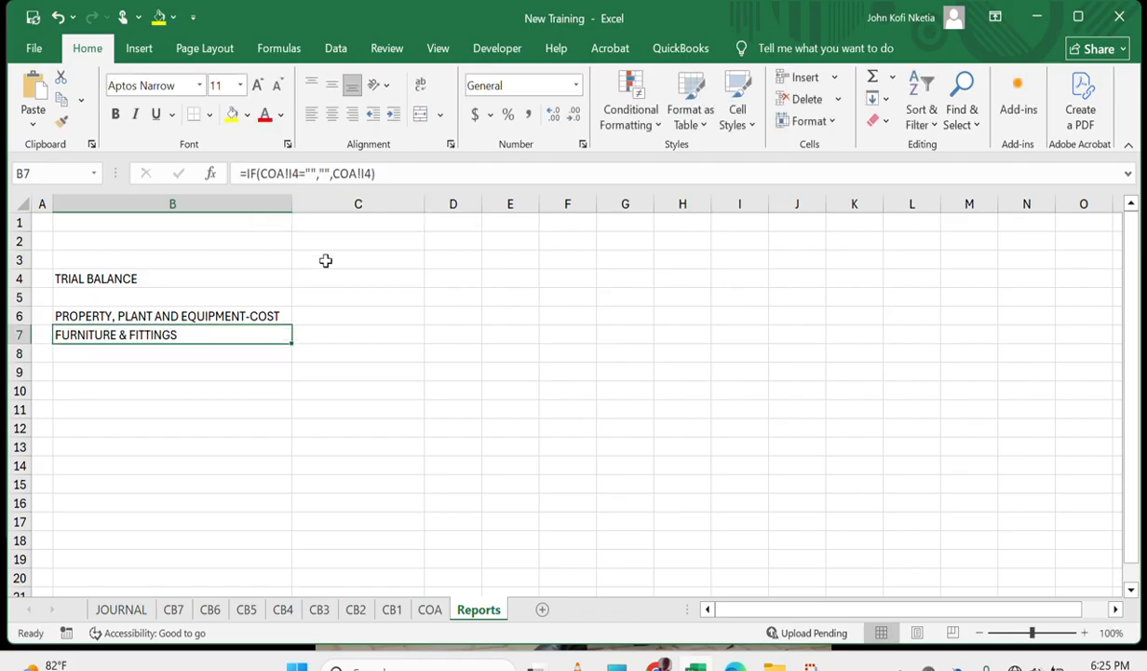
Fill the B7 formula down through B13 and check the copied cells.
drag(291, 345, 282, 451)
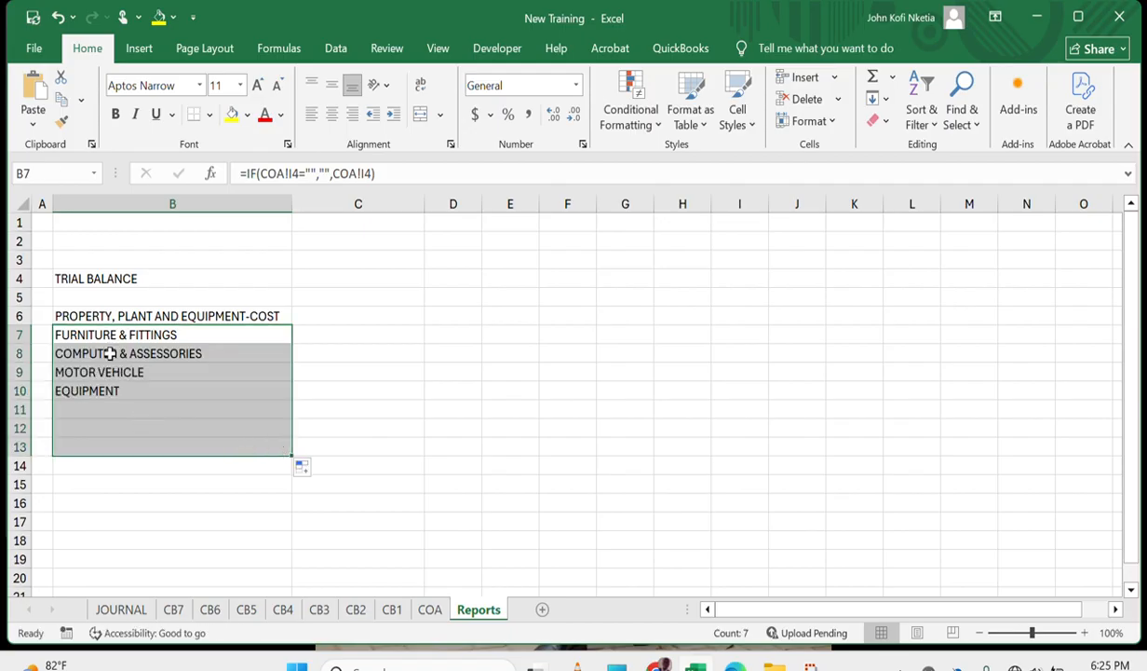
click(106, 392)
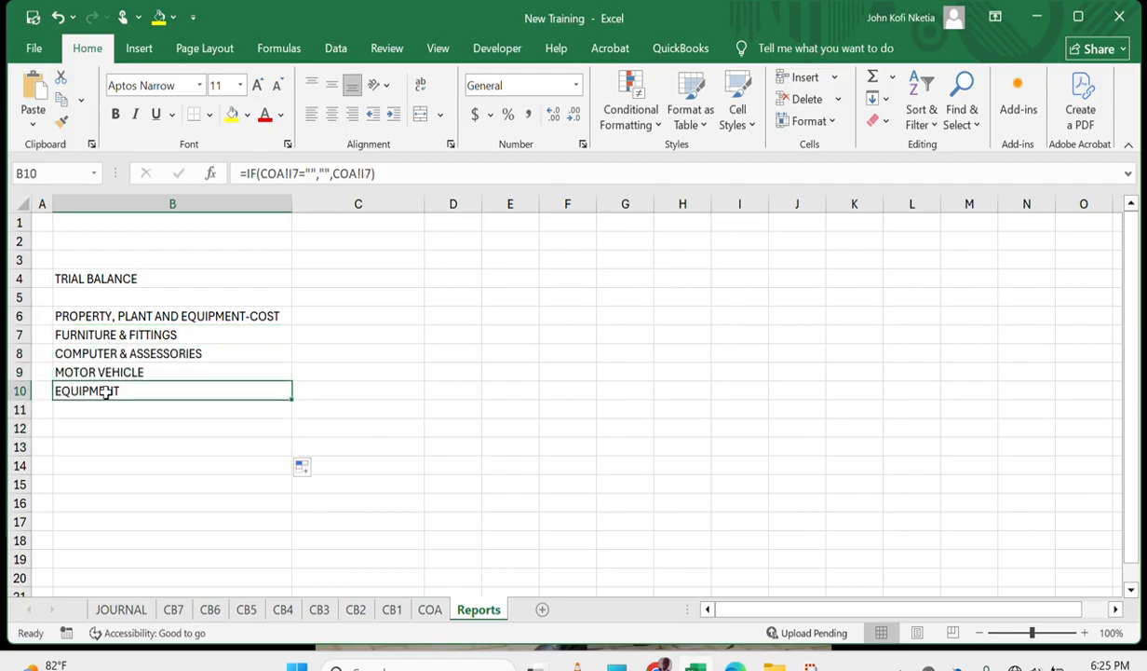
click(124, 356)
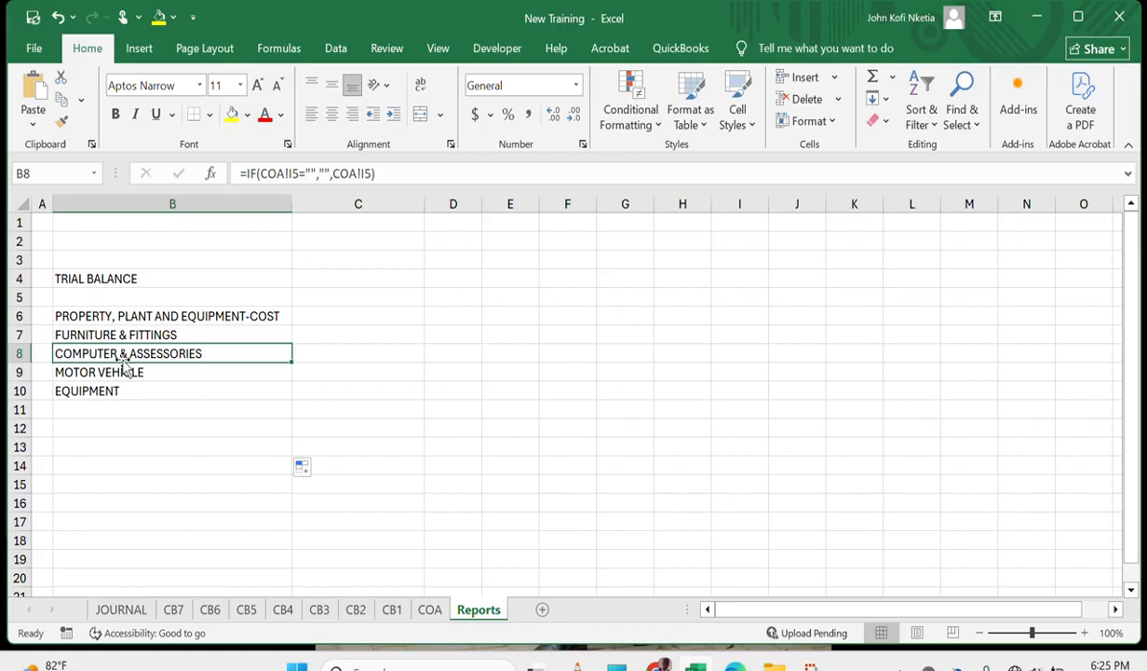
click(102, 404)
key(Down)
key(Down)
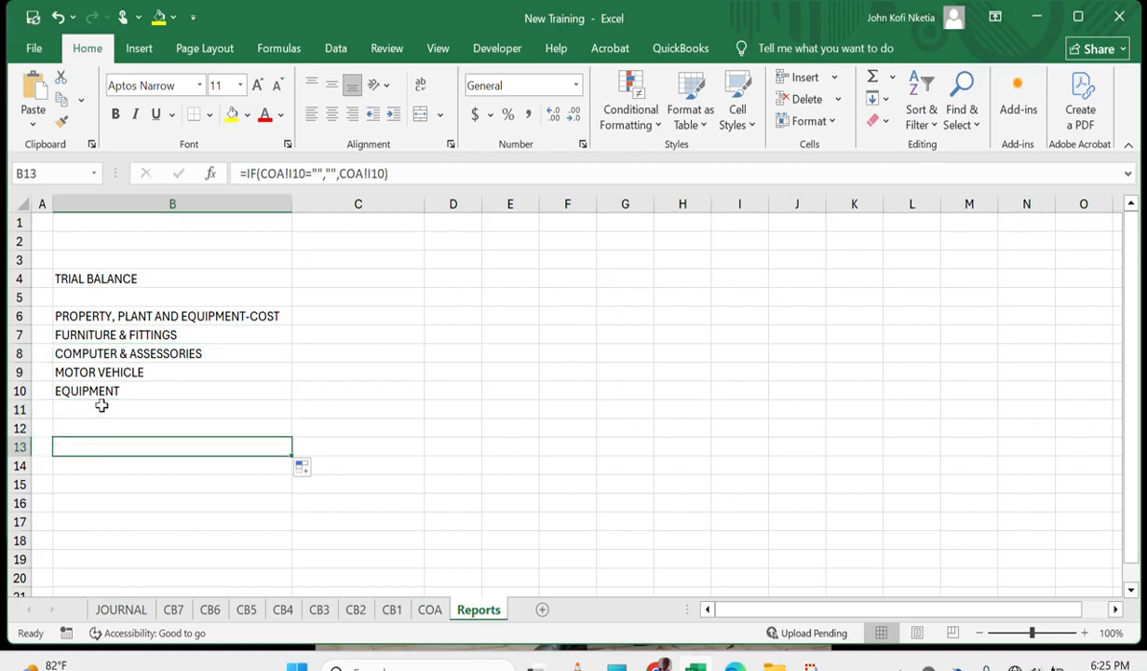
Clear the formula from cell B13 and go back up the item list.
key(Down)
key(Up)
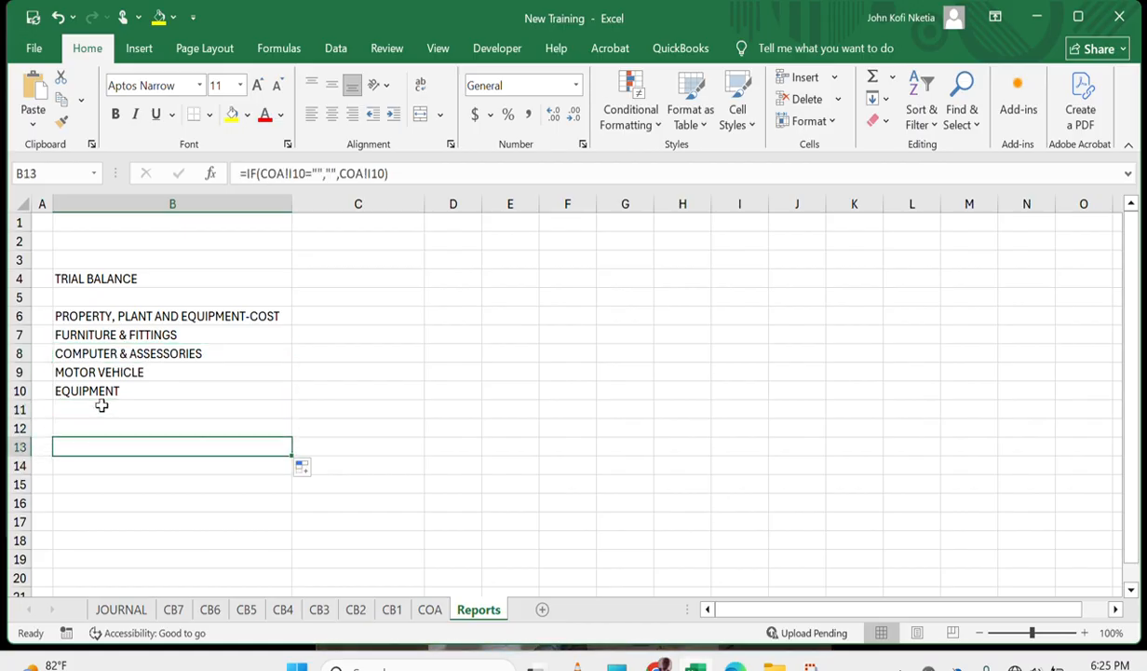
key(Delete)
key(Up)
key(Up)
key(Up)
key(Up)
key(Up)
key(Up)
key(Up)
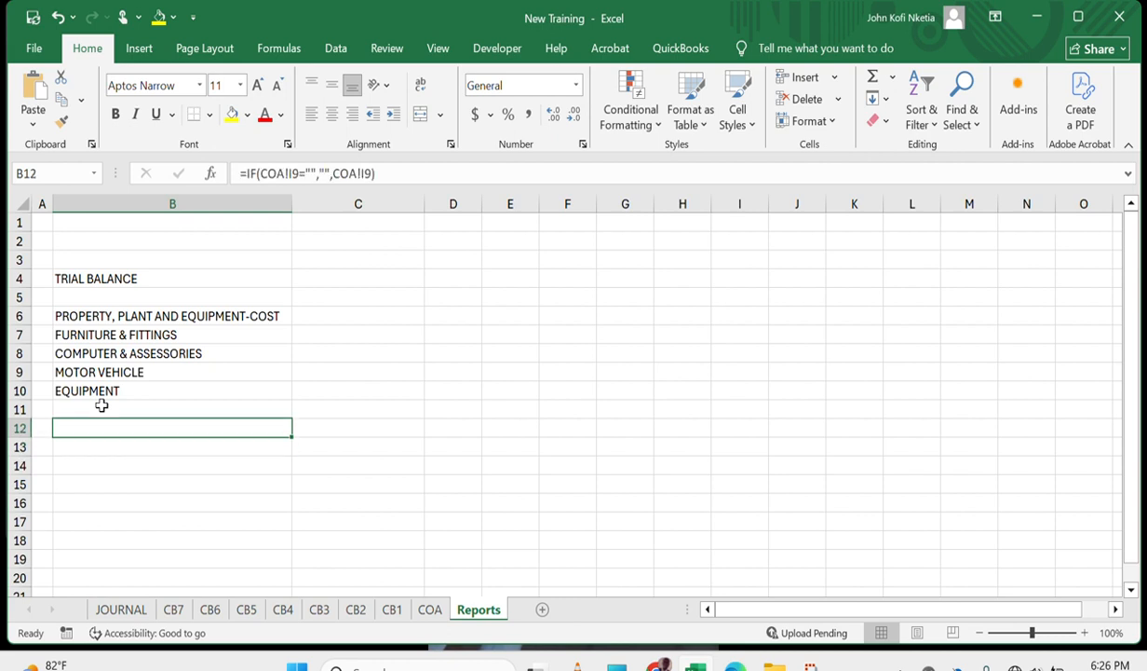
Enter the heading ACCUMULATED DEPRECIATION in cell B13, below the property, plant and equipment items.
key(Down)
key(Down)
key(Down)
key(Down)
key(Down)
key(Down)
key(Down)
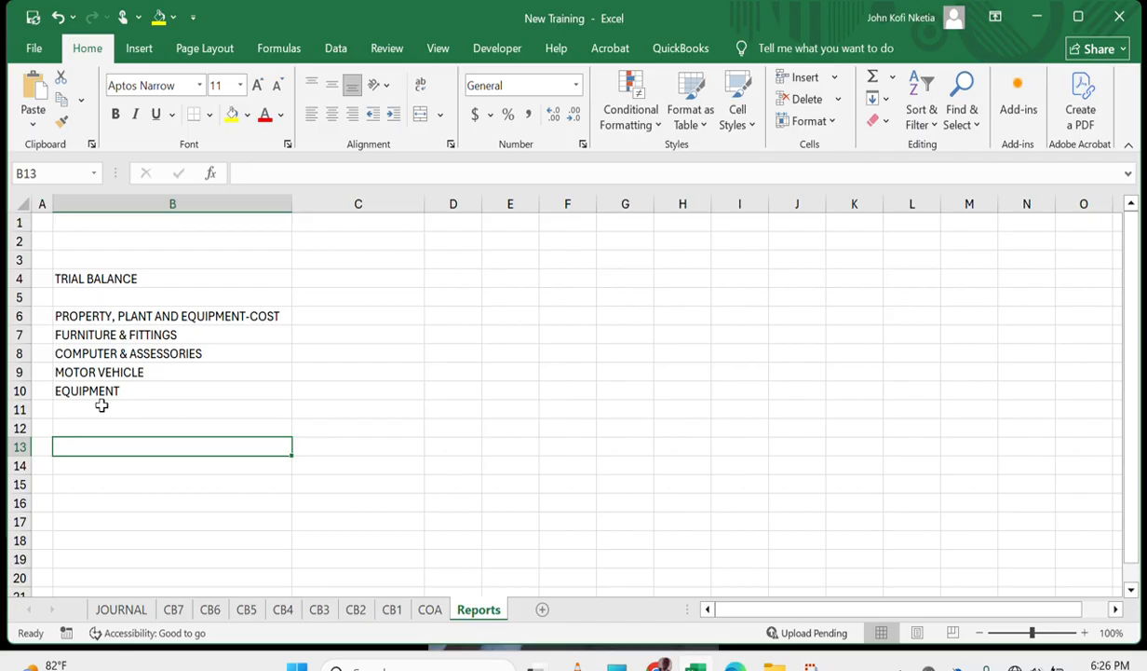
text(A)
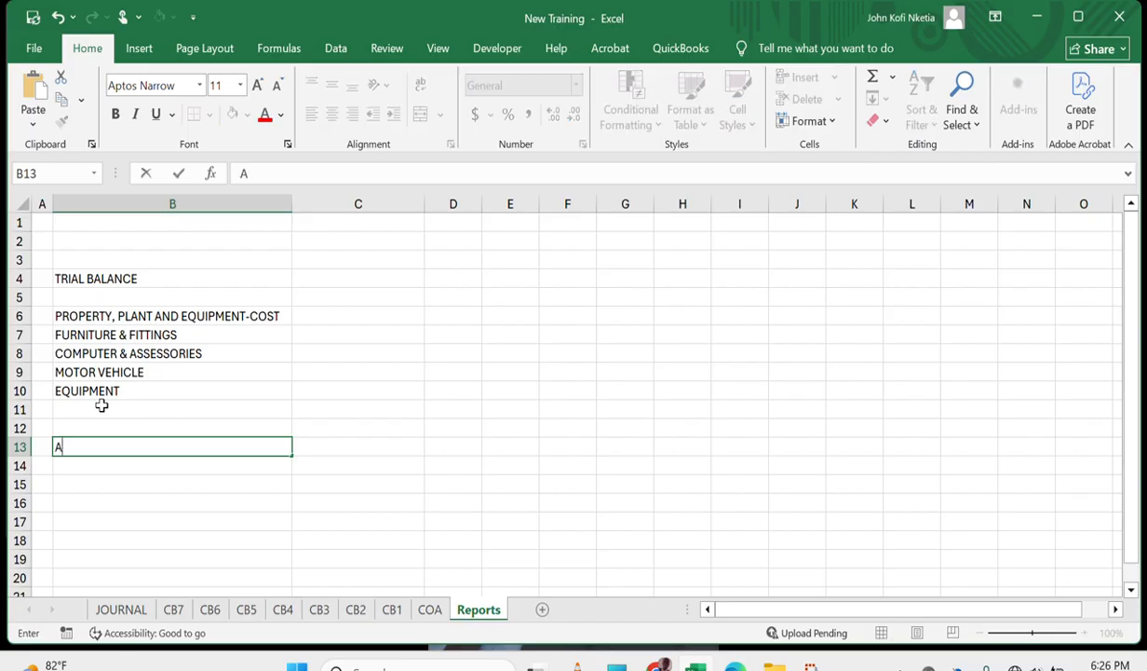
text(CCUMULATED DEPRECIATION)
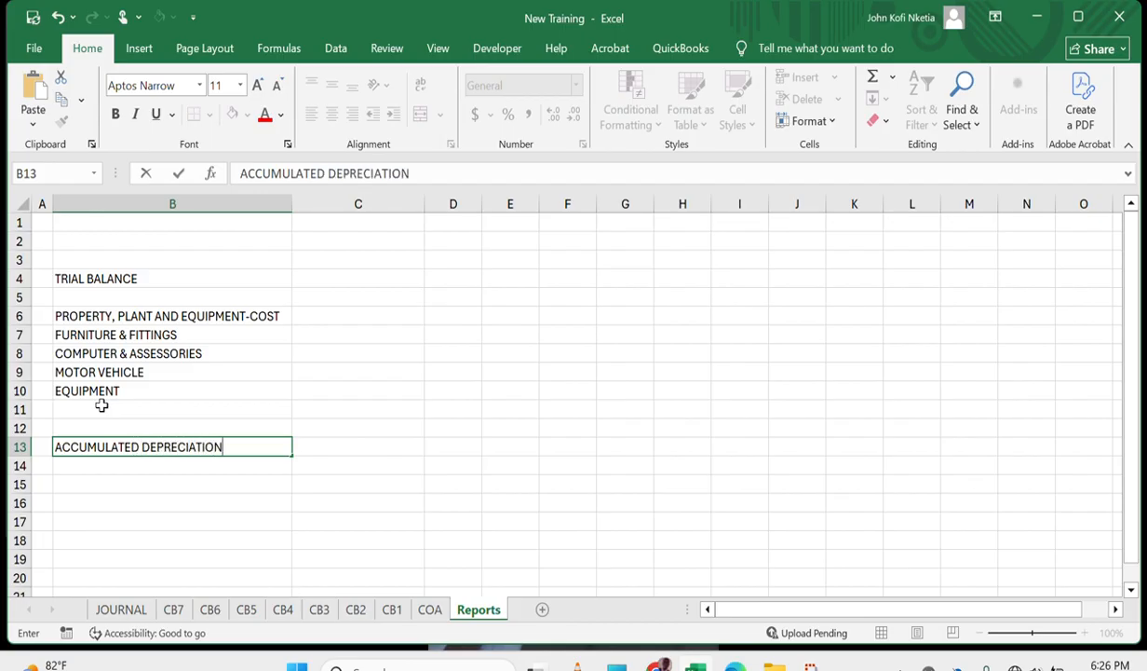
key(Return)
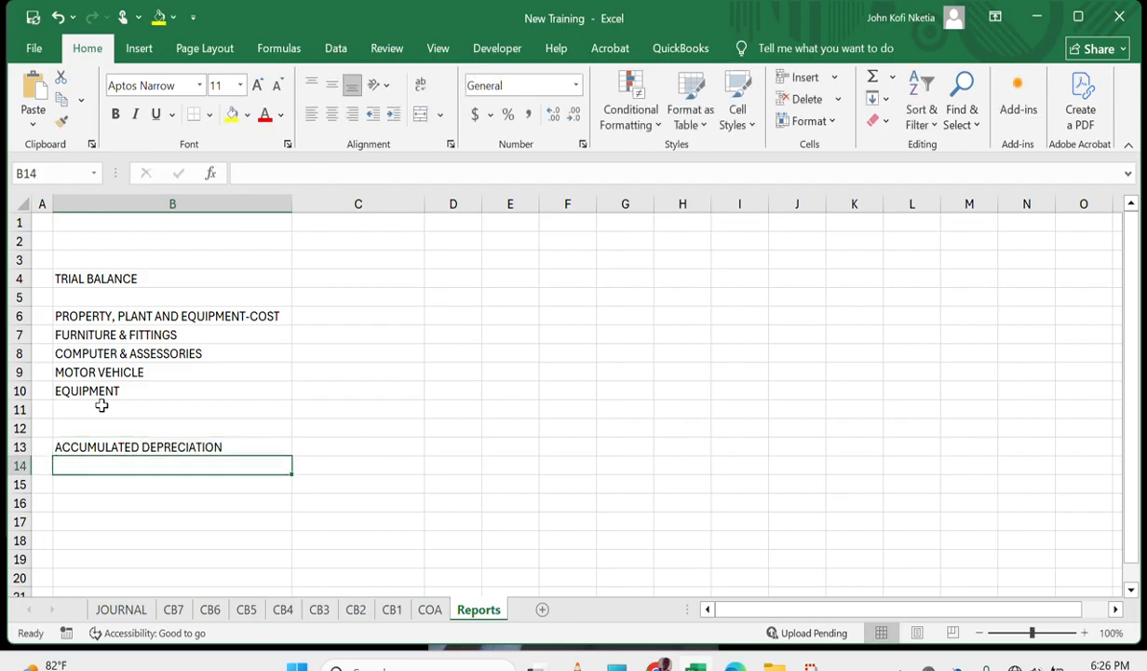
Link cell B14 to the first item in the ACCUMULATED_DEPRECIATION column of the COA sheet, cell K4.
text(=)
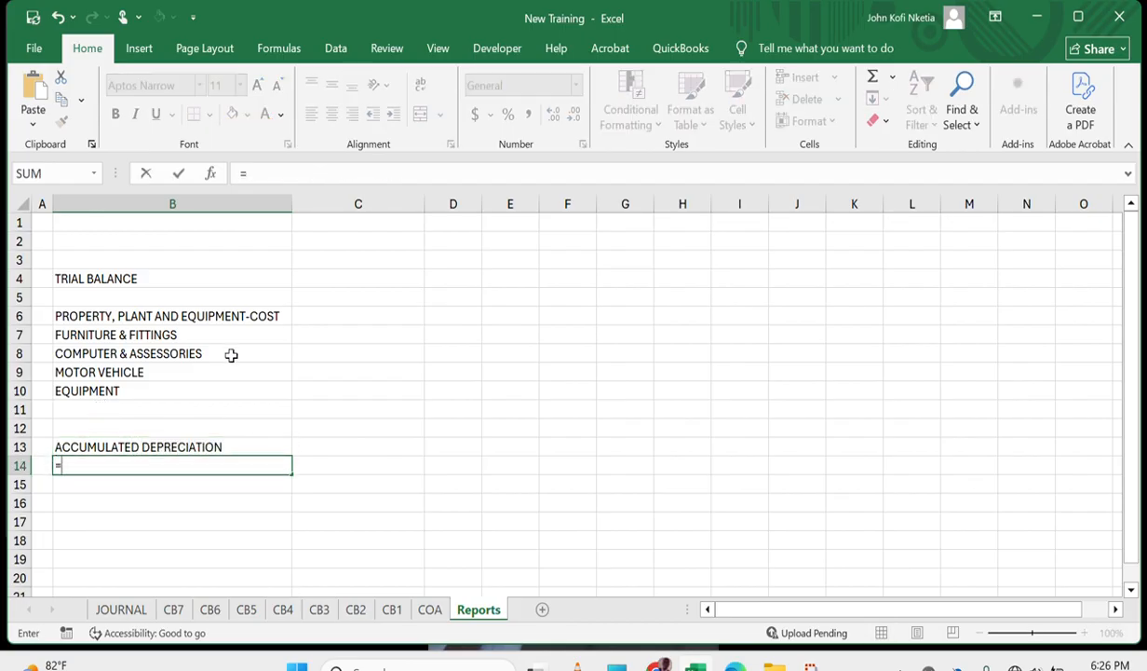
click(431, 609)
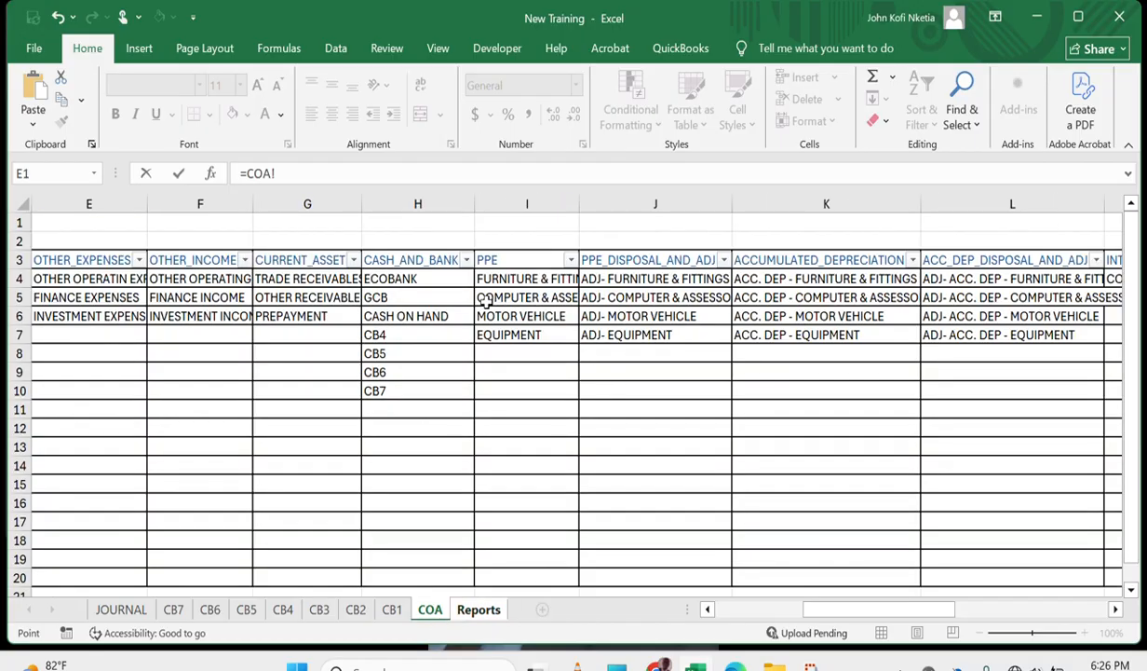
click(765, 278)
key(Return)
key(Up)
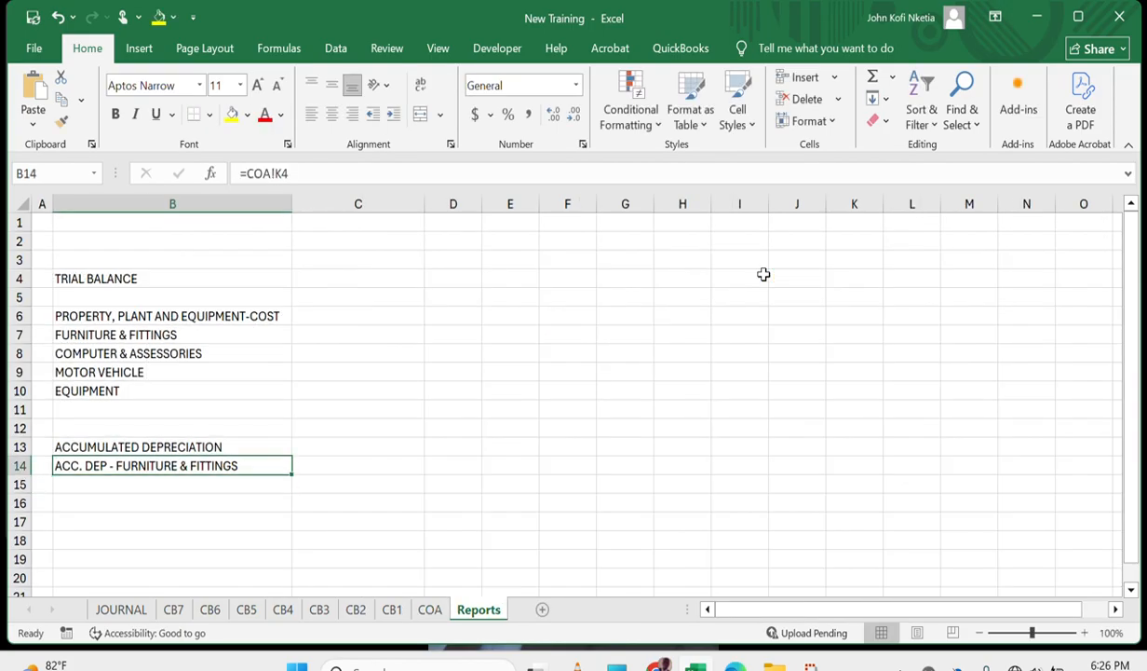
Wrap the reference in B14 in a blank check so the formula is =IF(COA!K4="","",COA!K4).
click(269, 174)
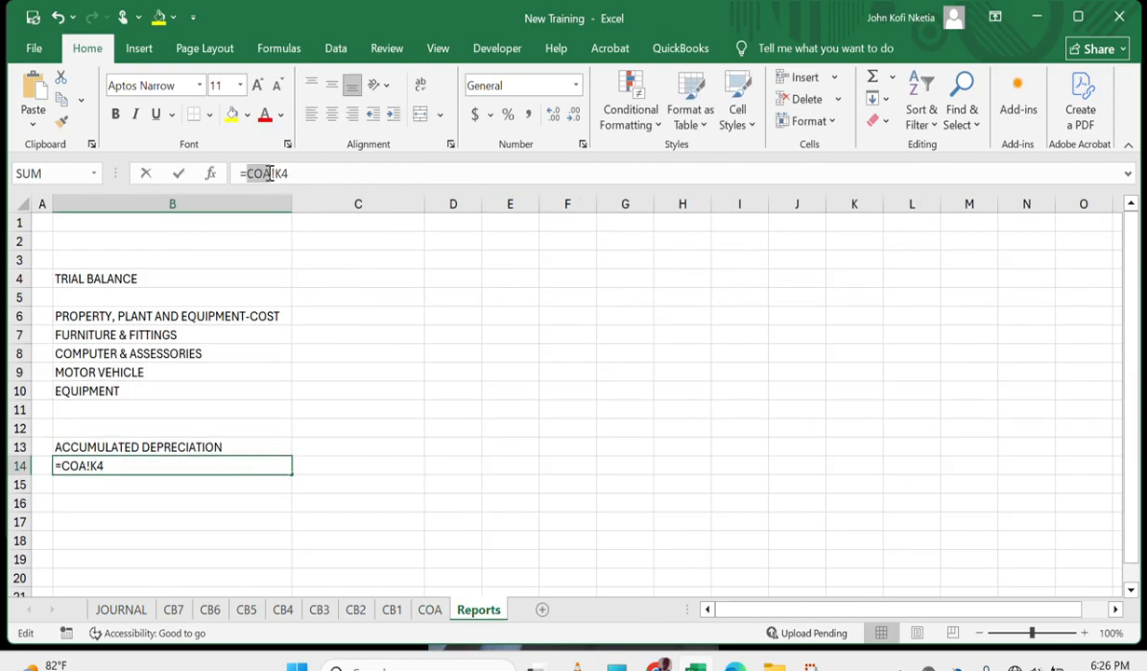
drag(300, 177, 250, 174)
key(ctrl+c)
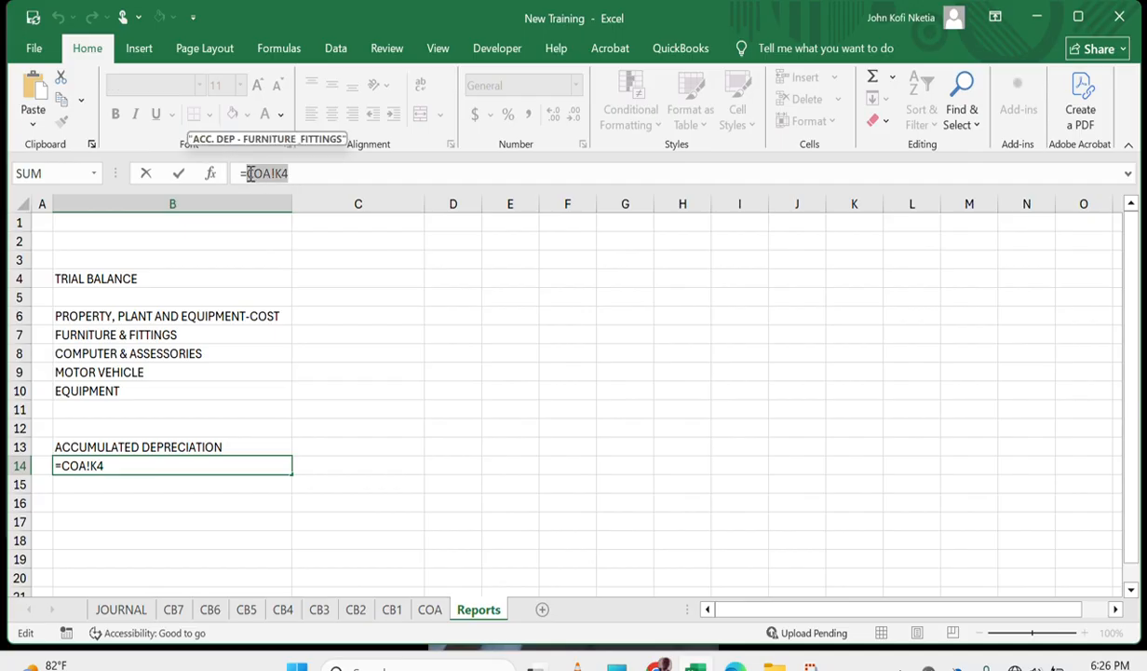
text(IF()
key(ctrl+v)
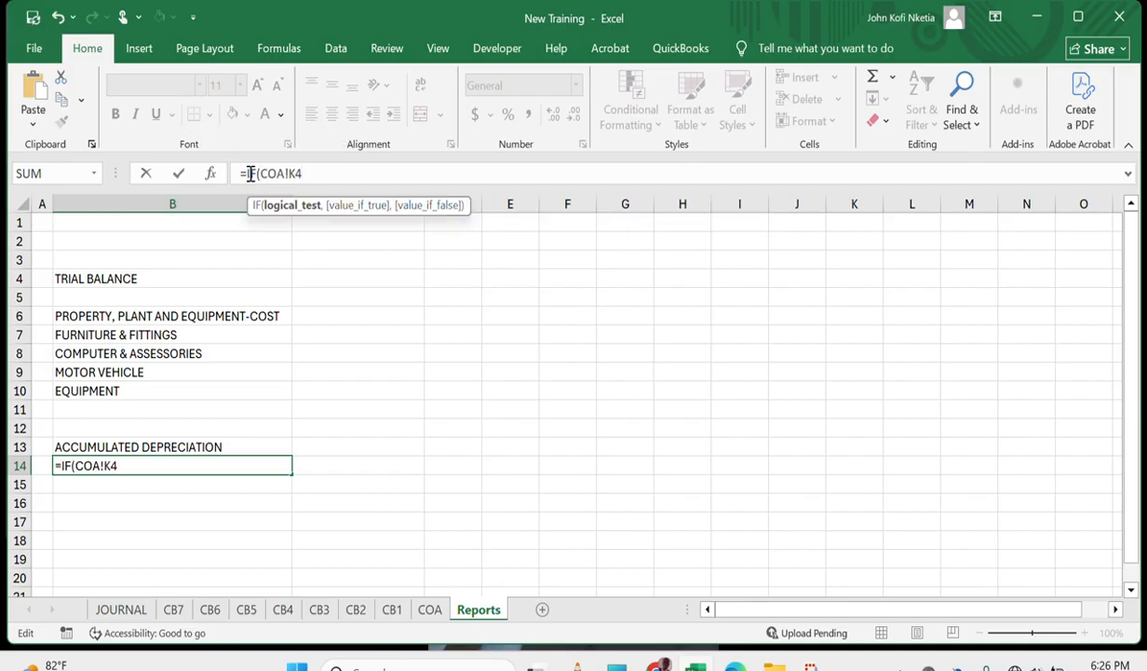
text(="",)
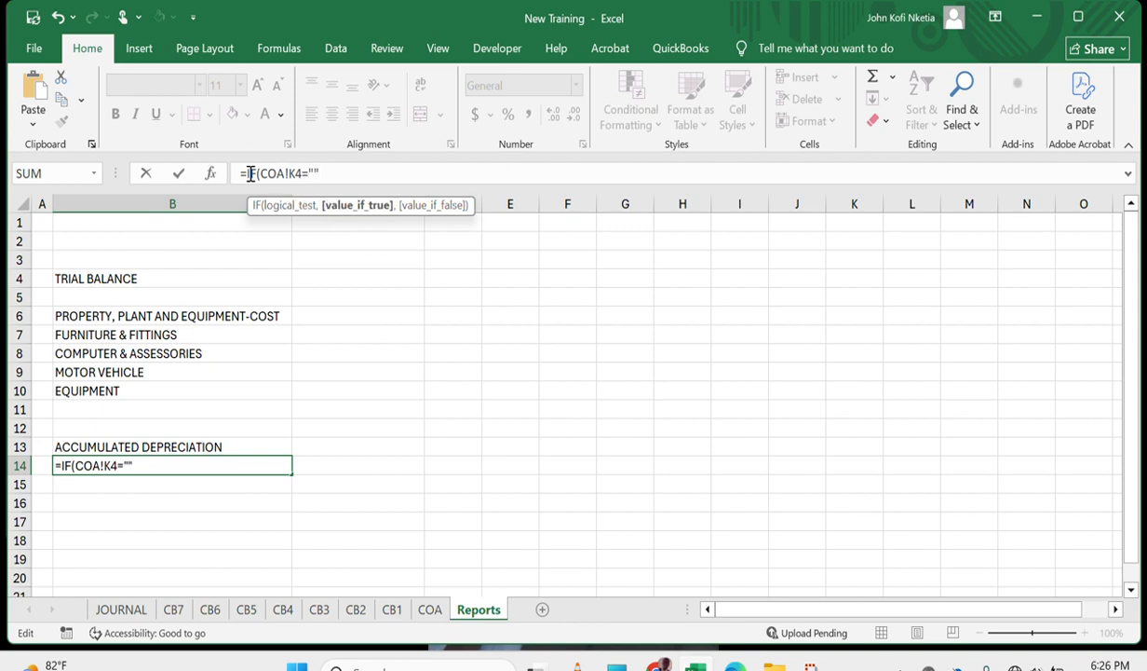
text("",)
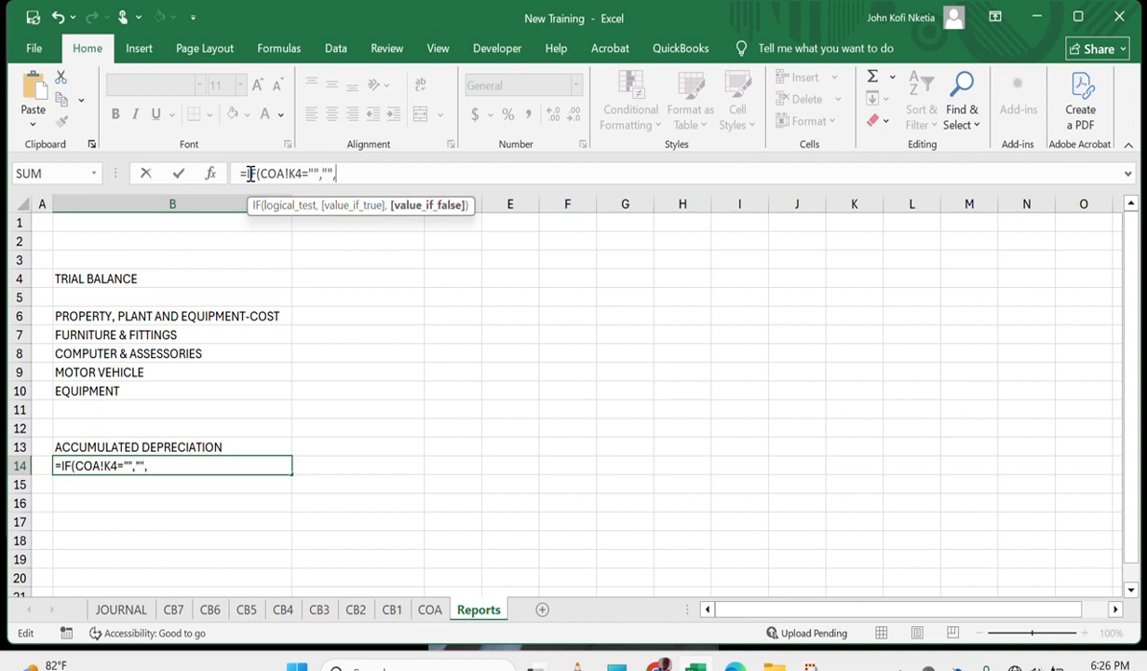
text(COA!K4)
key(Return)
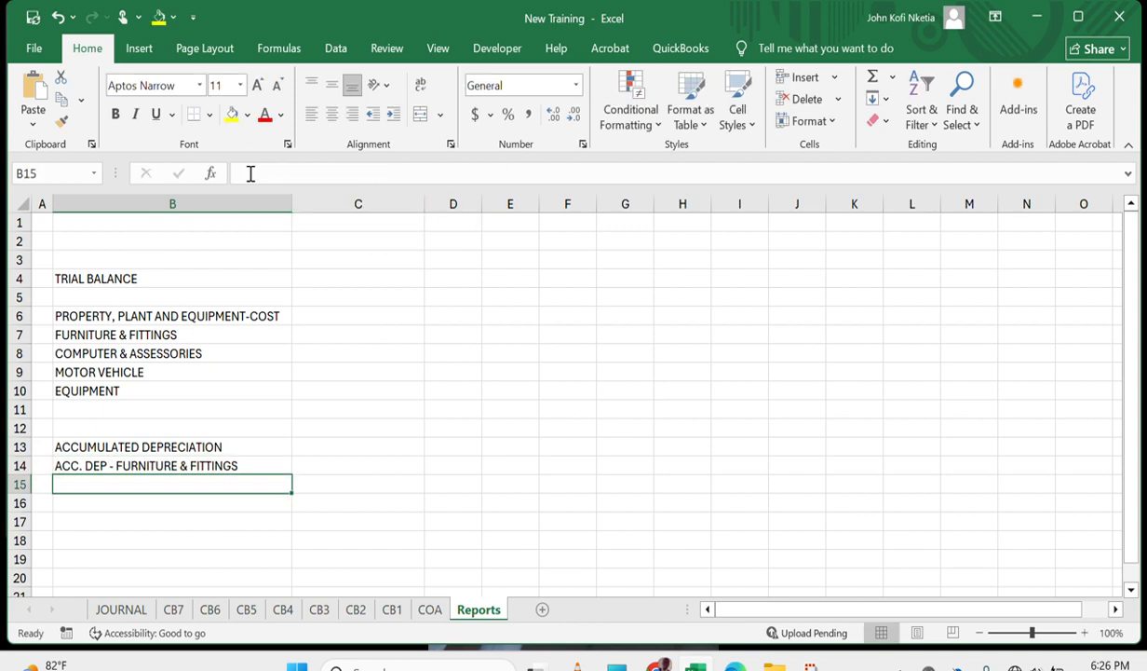
Fill the B14 formula down through B20 and clear the copied formula from cell B20.
key(Up)
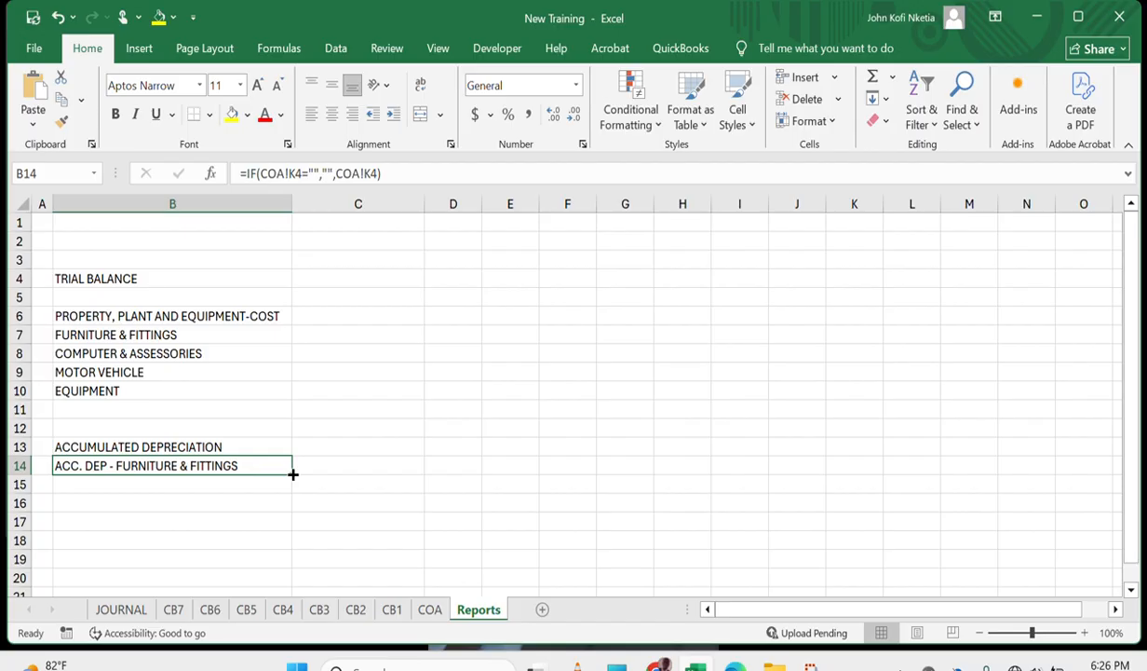
drag(293, 474, 268, 580)
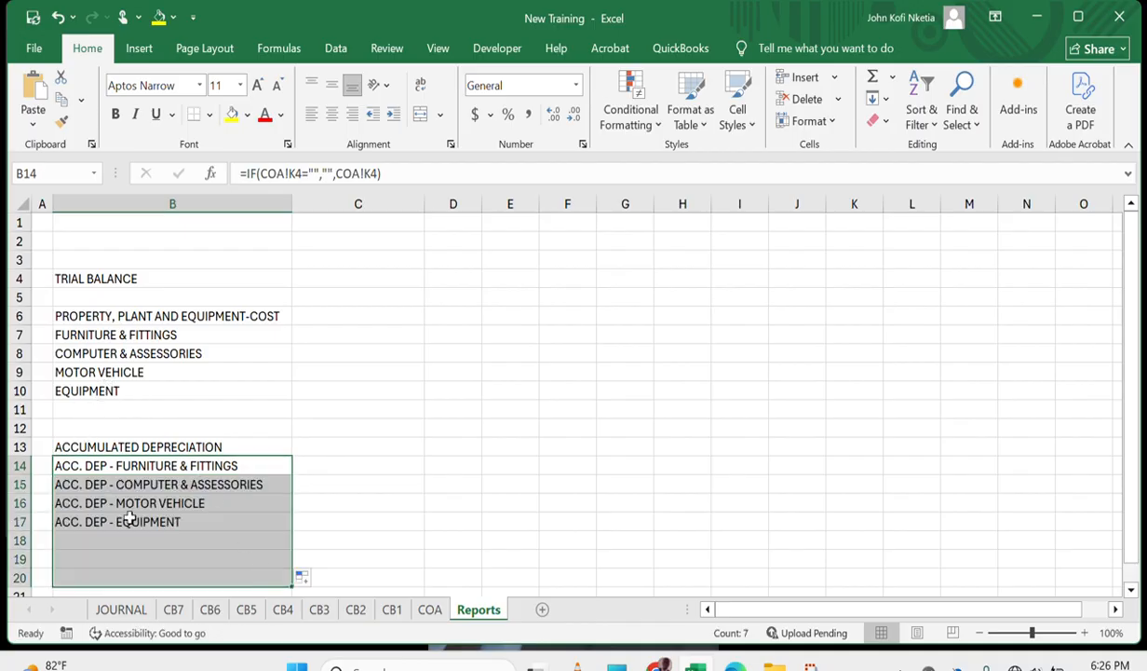
click(166, 578)
key(Delete)
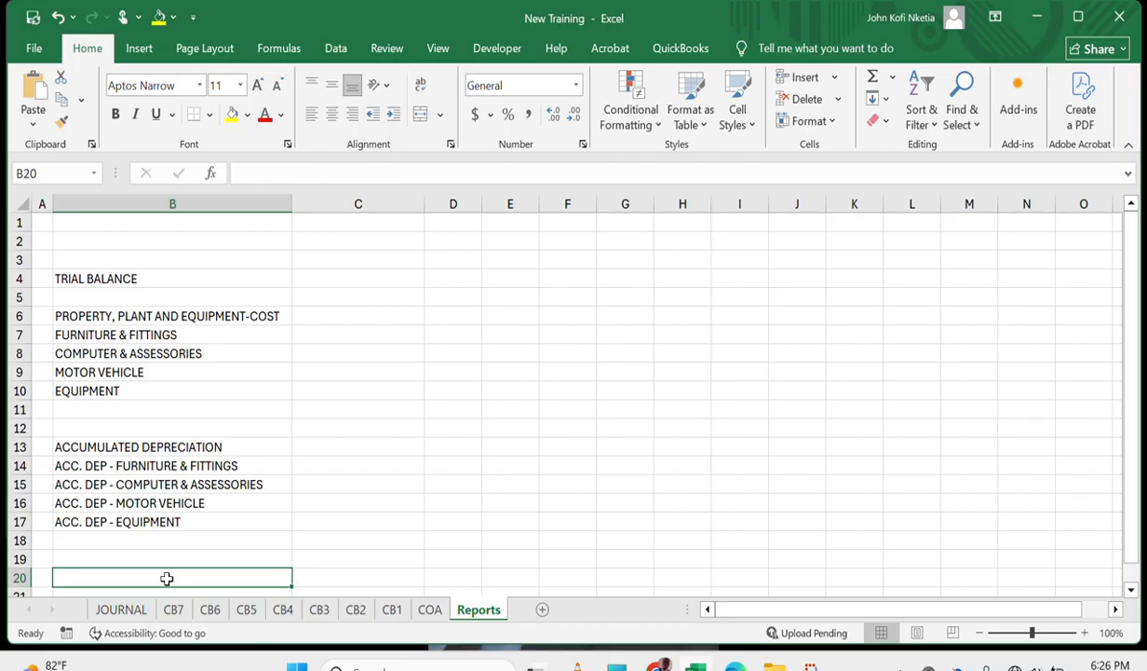
Look through the COA sheet's columns for the account group that follows accumulated depreciation, and return to the Reports sheet.
scroll(197, 535, down, 3)
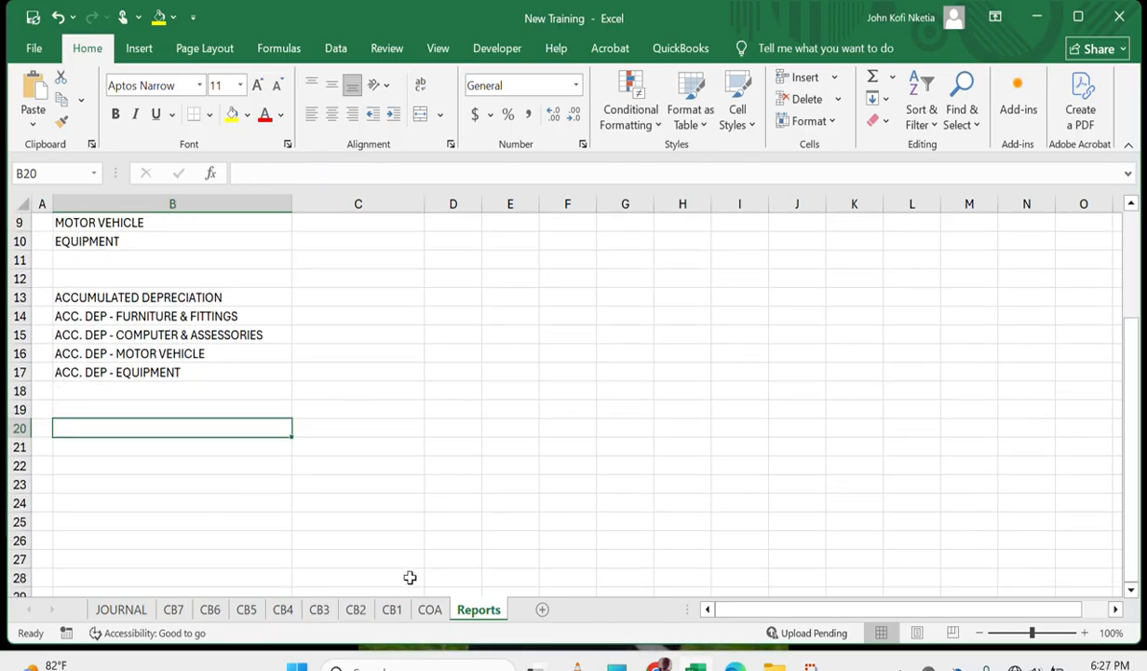
click(429, 609)
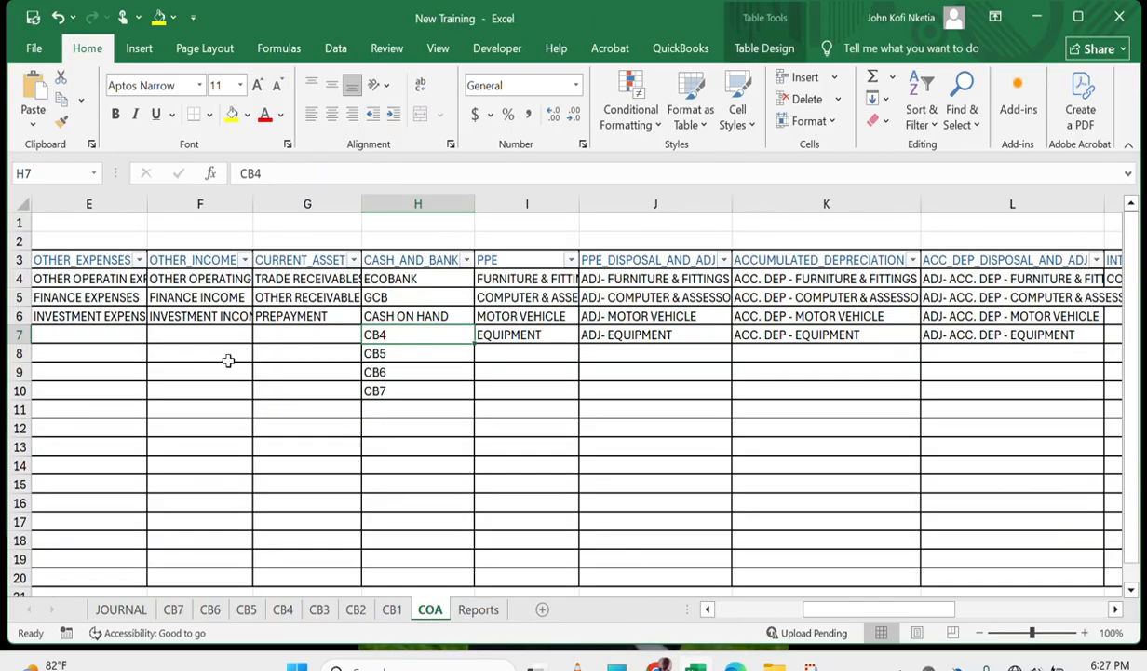
scroll(328, 341, left, 1)
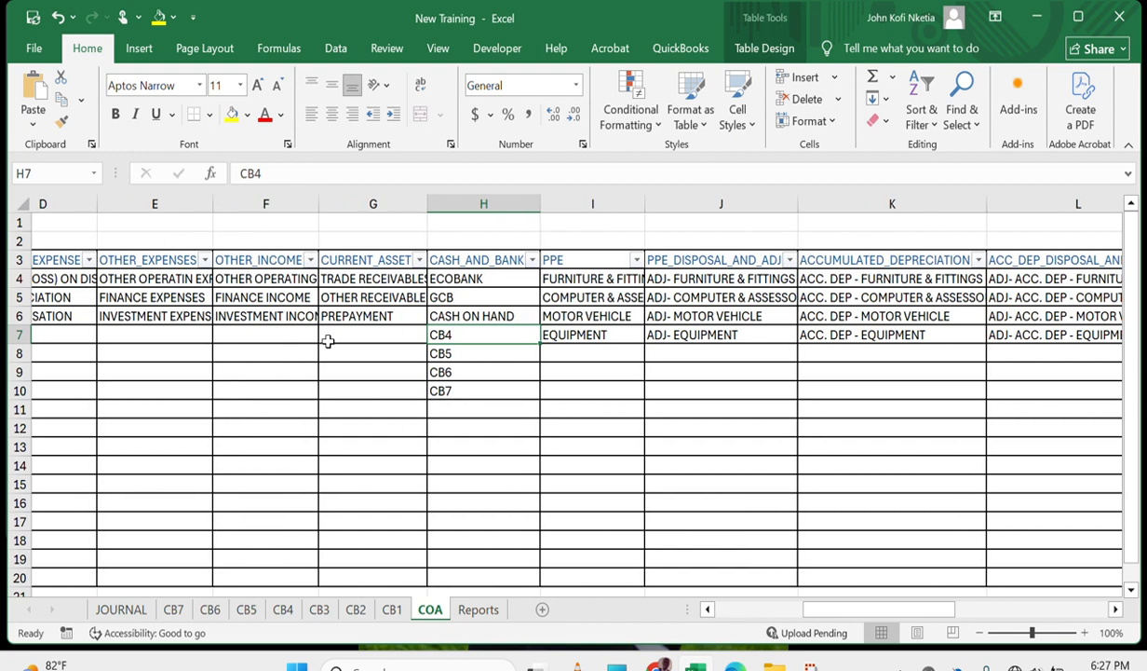
scroll(327, 341, left, 1)
scroll(328, 341, right, 3)
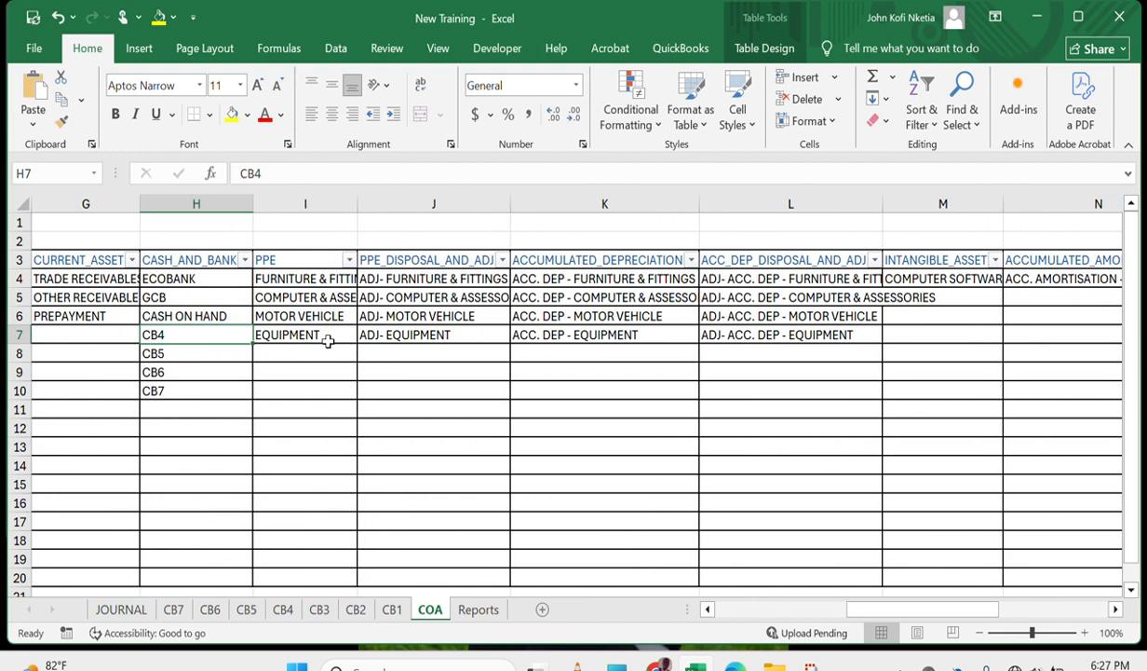
scroll(328, 341, right, 2)
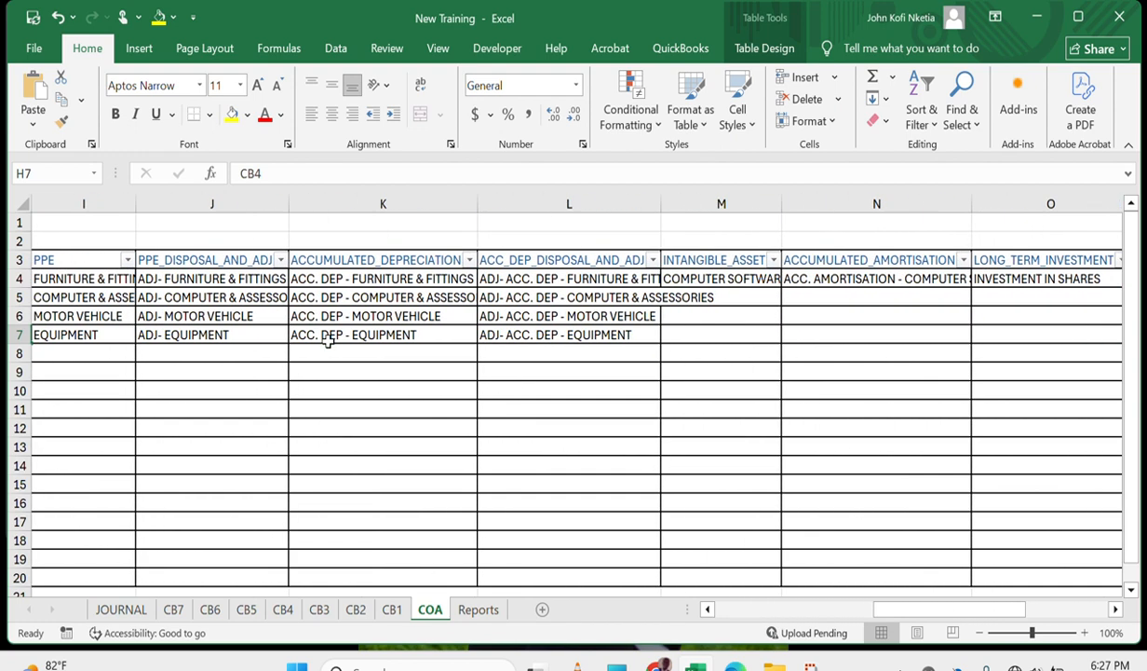
click(708, 302)
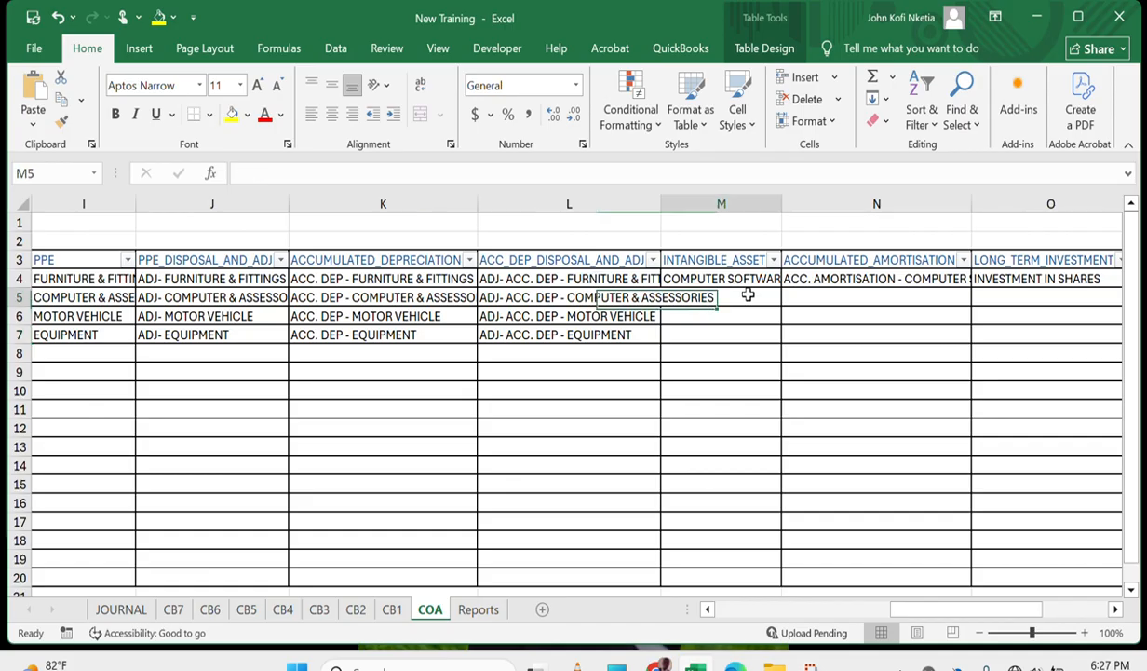
click(477, 610)
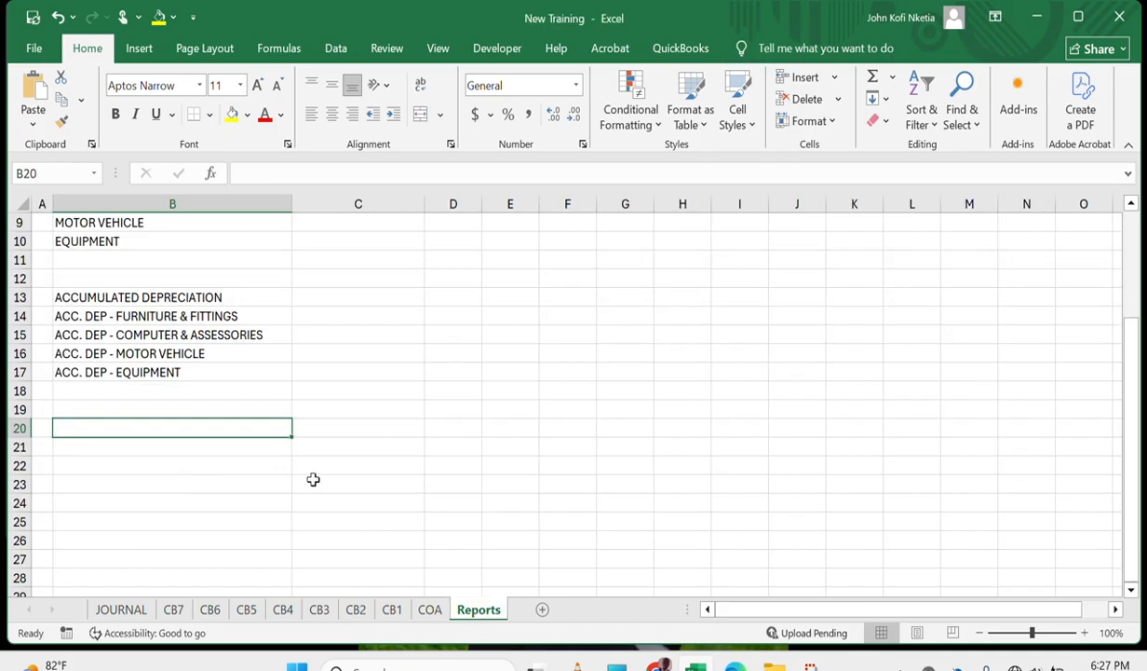
scroll(313, 479, up, 3)
scroll(313, 479, down, 1)
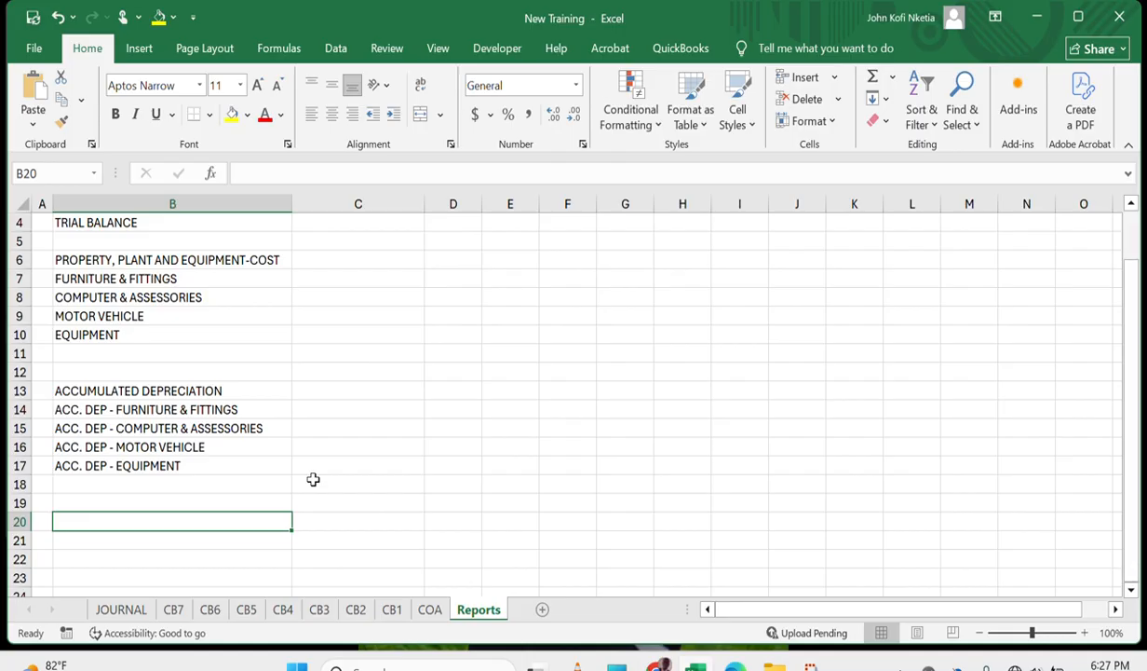
Start a formula in B20 that references the first INTANGIBLE_ASSET item, COA!M4, and select that reference for reuse.
text(=)
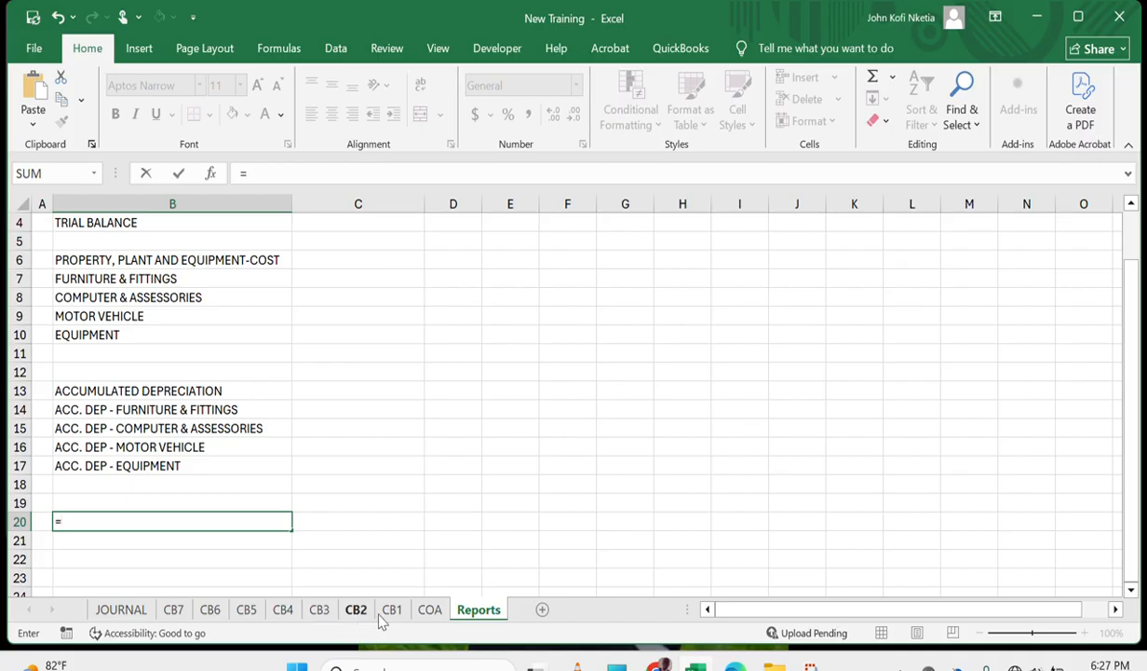
click(429, 607)
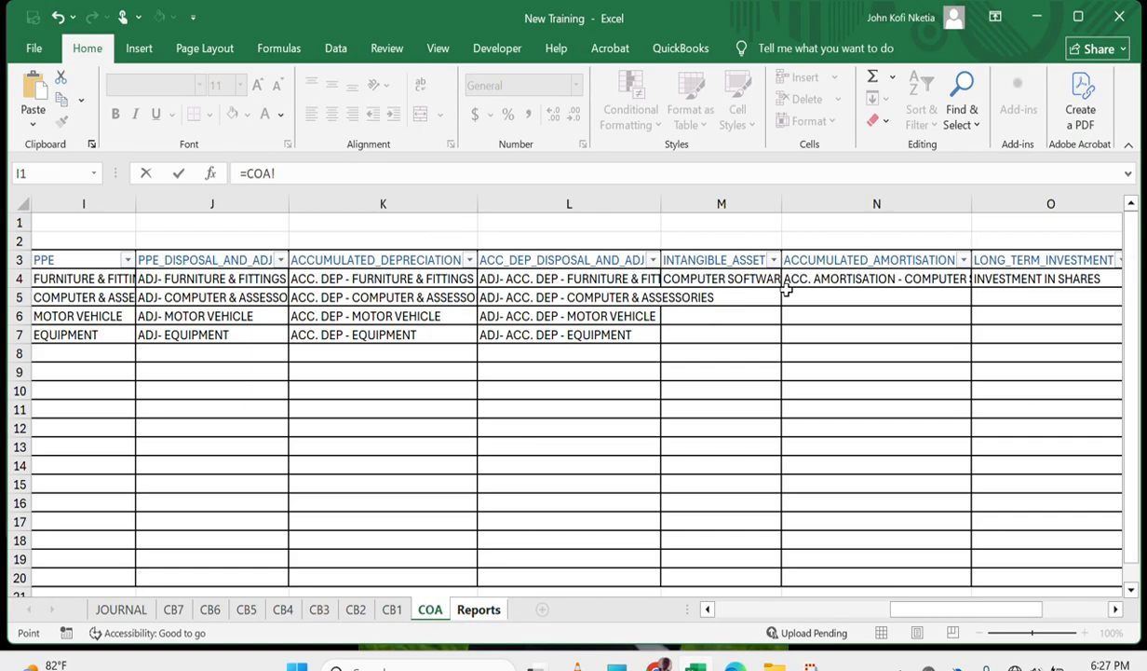
click(691, 275)
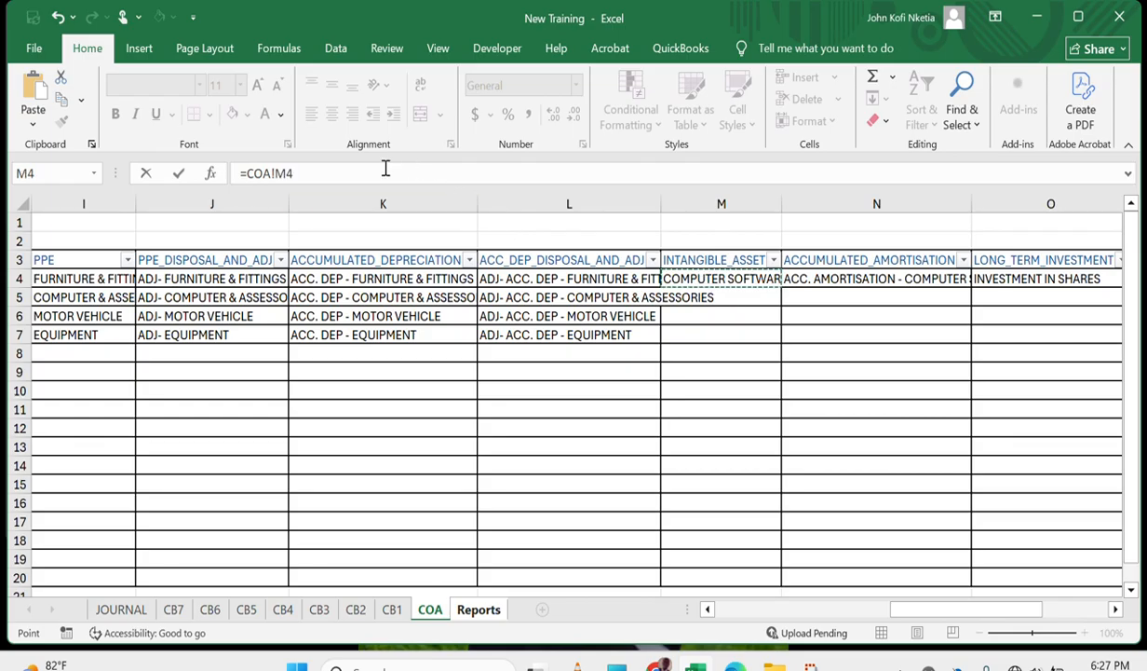
double_click(269, 174)
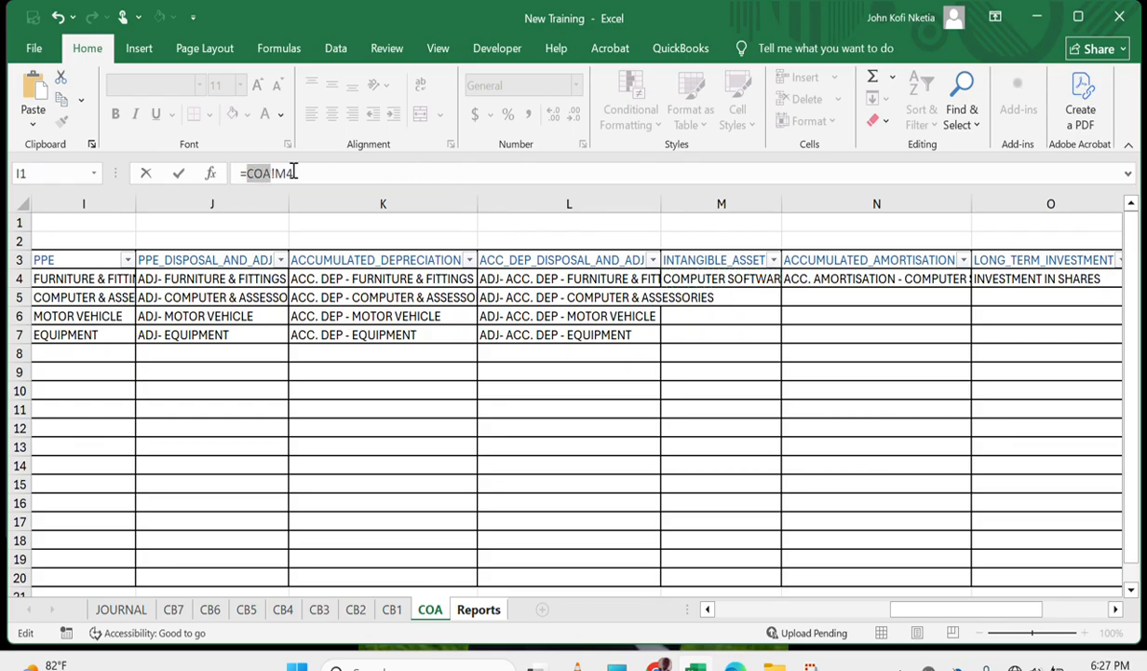
drag(332, 177, 250, 174)
text(IFB)
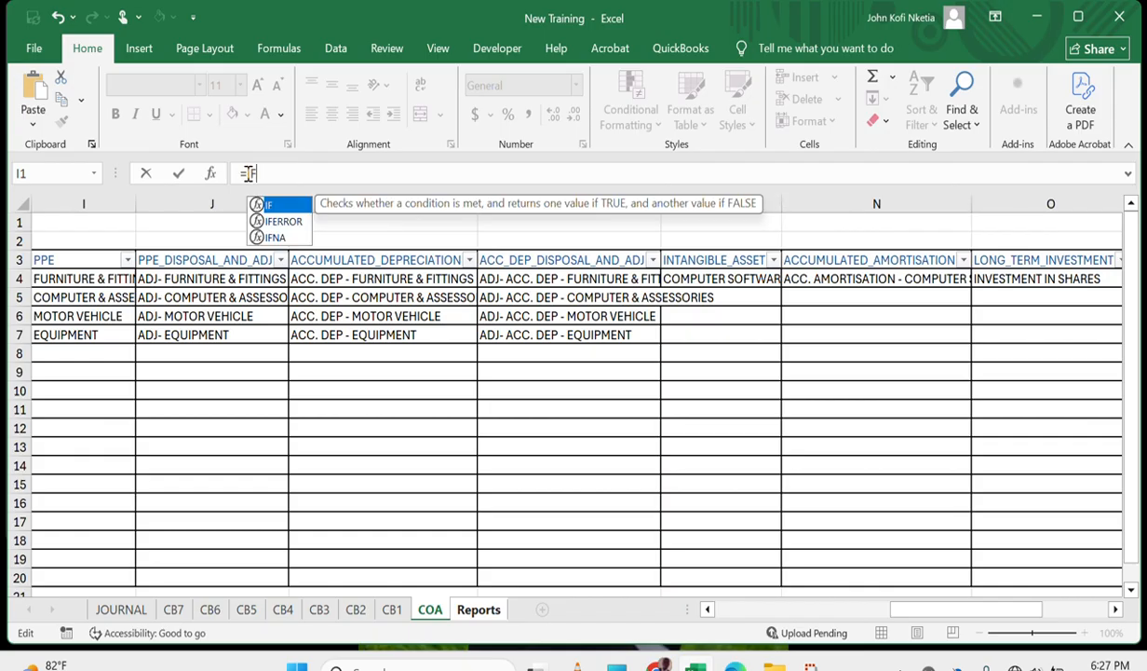
key(BackSpace)
key(BackSpace)
key(BackSpace)
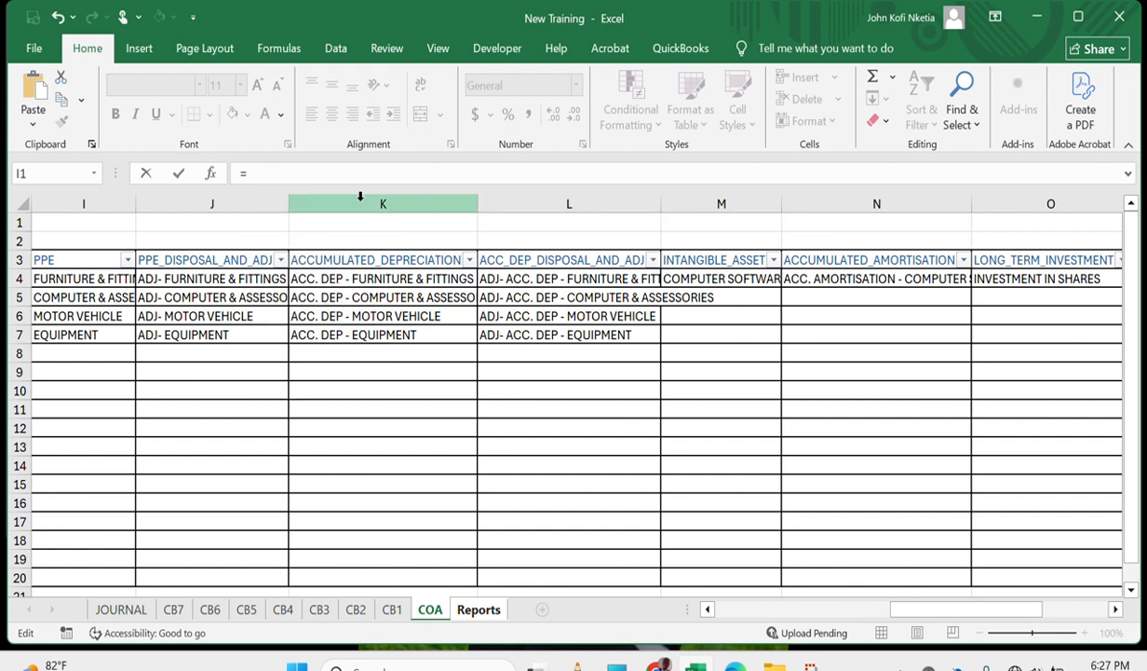
Build an IF formula in B20 that tests ISBLANK(COA!M), returns "" when true and COA!M4 otherwise.
text(IS)
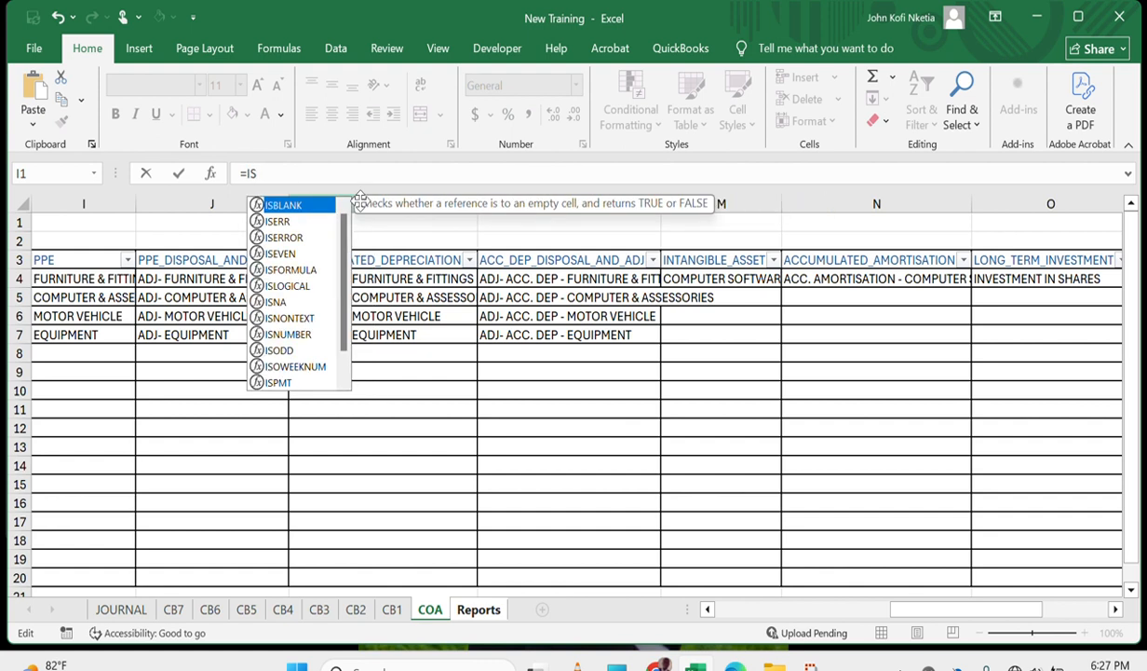
key(Tab)
text(COA!M4)
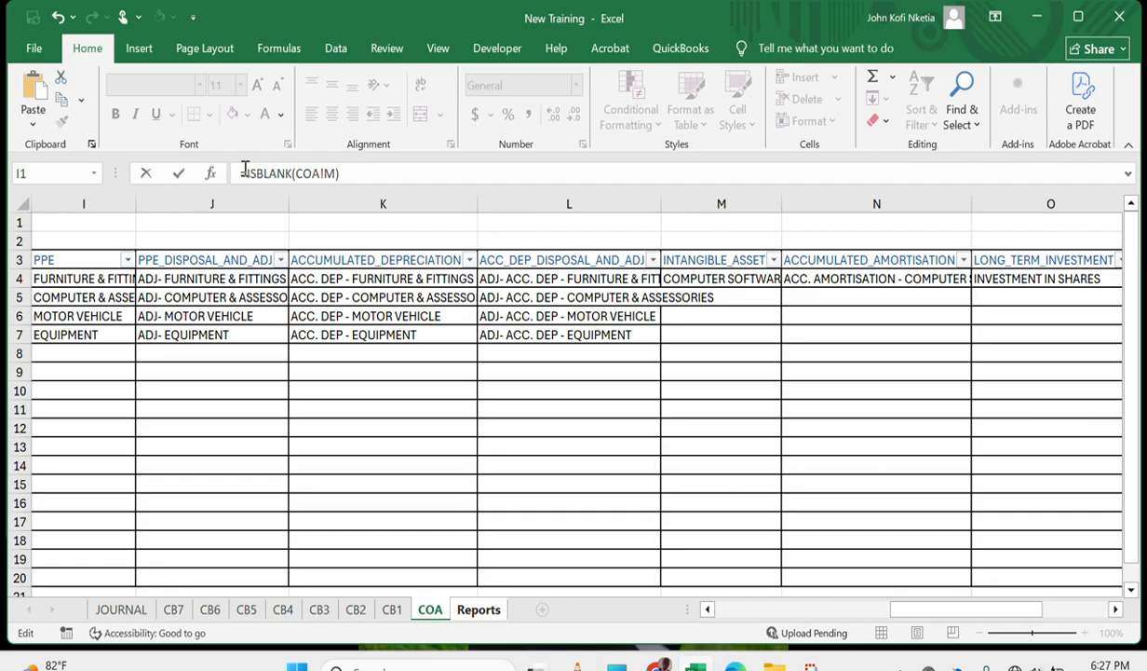
click(244, 168)
text(IF()
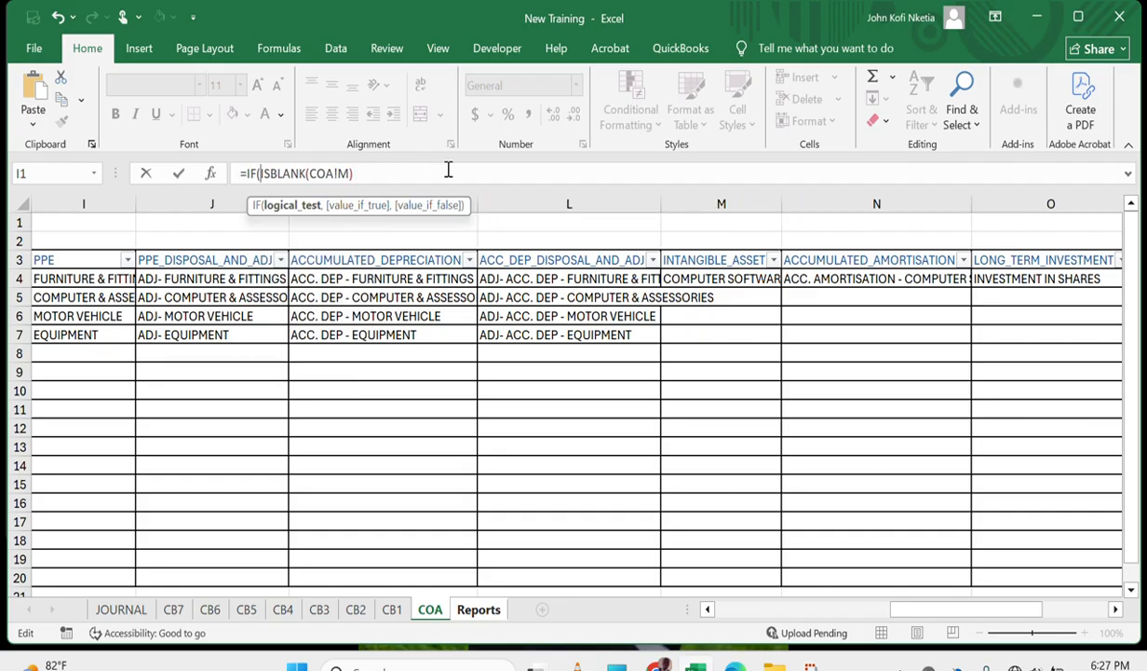
text(,)
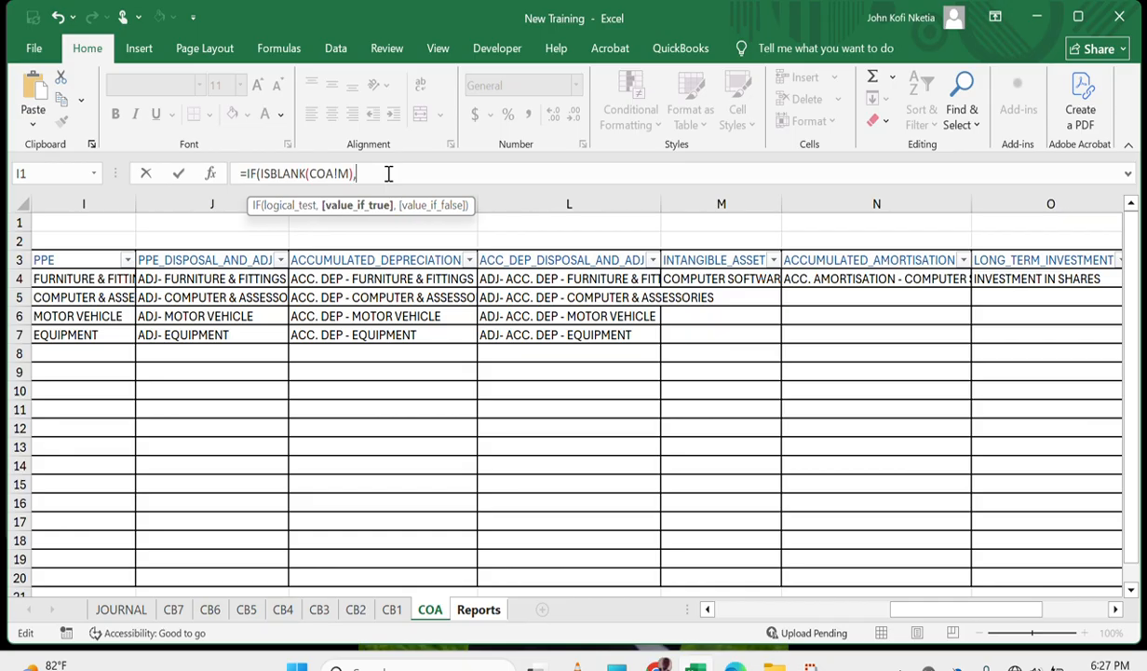
text("",COA!M4)
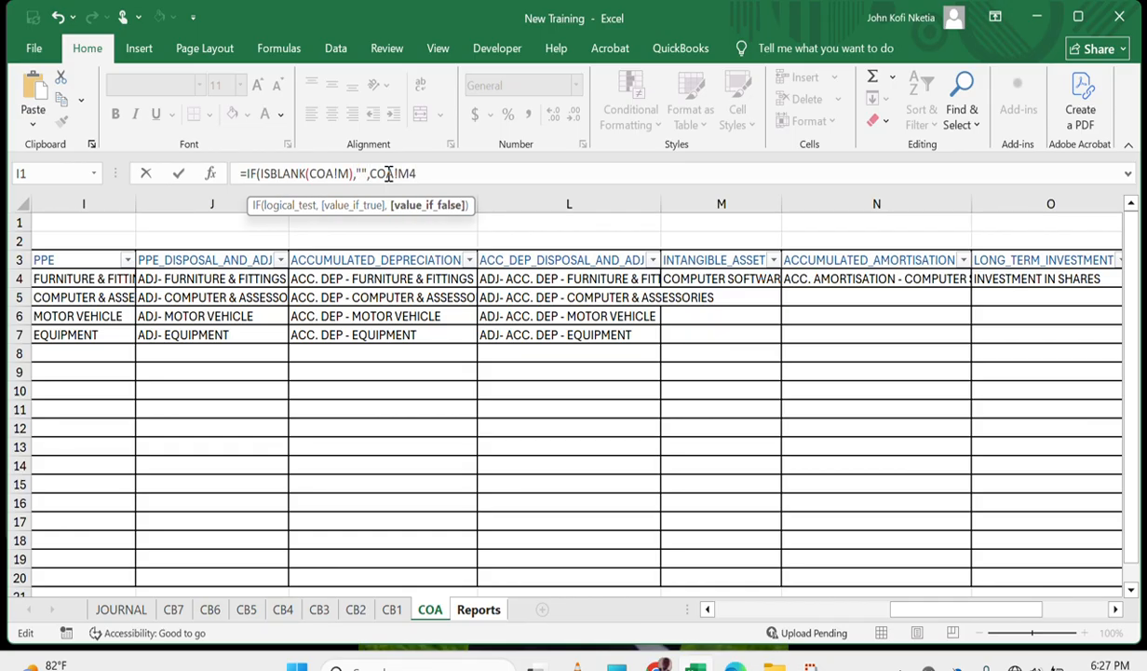
key(Return)
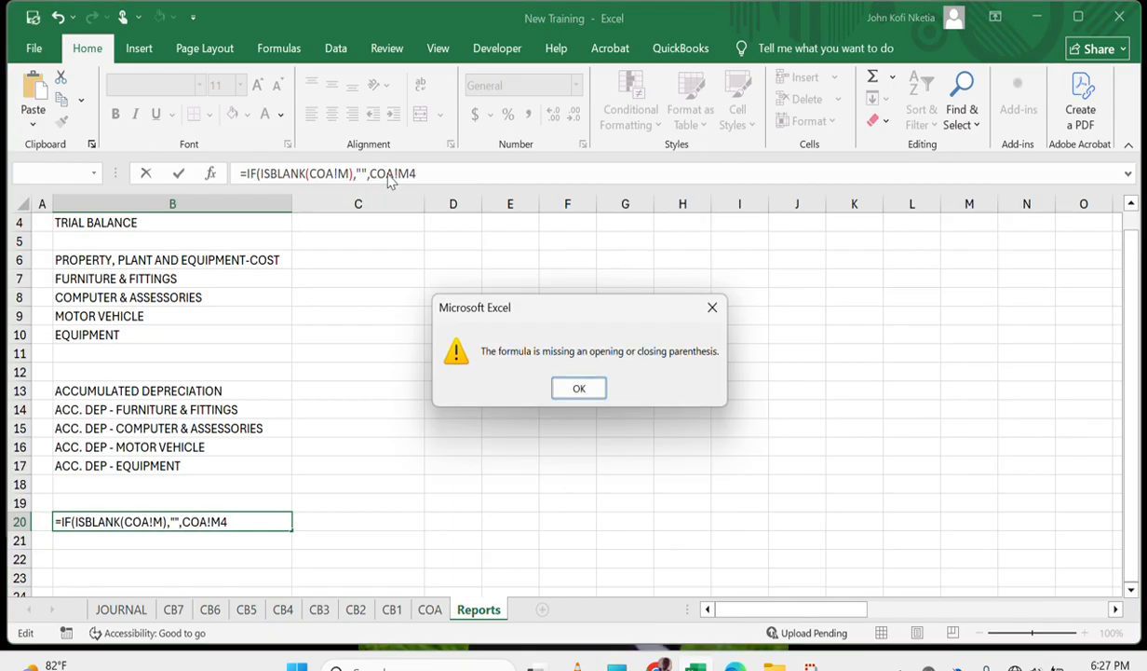
Complete the B20 formula with its missing closing parenthesis and fill it down through B23.
key(Return)
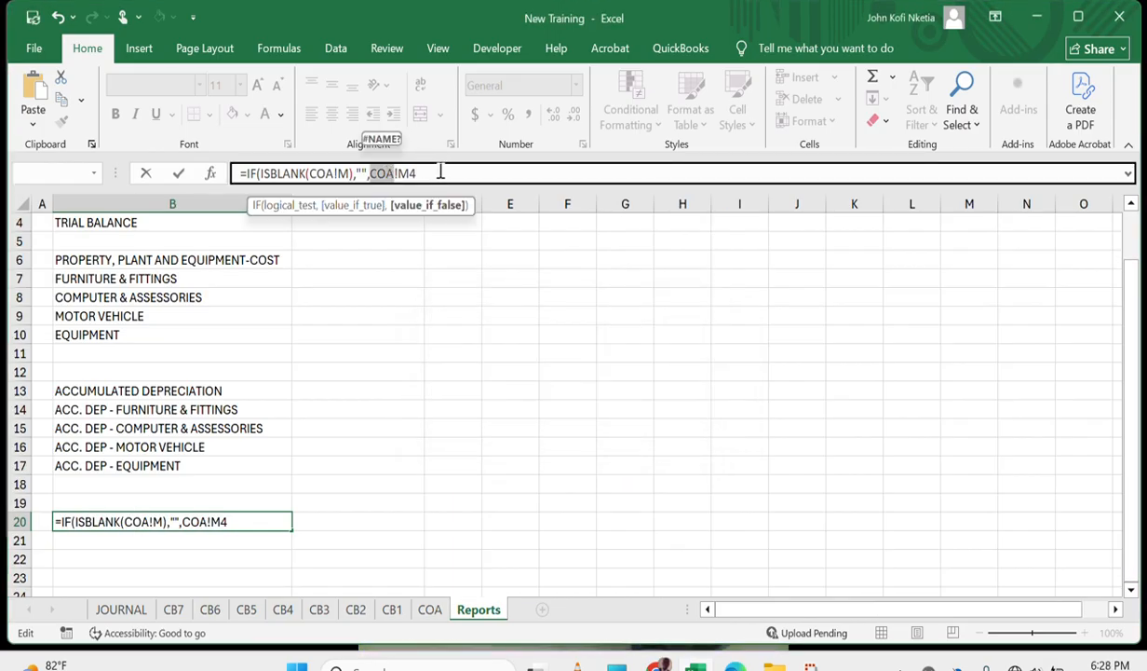
click(438, 172)
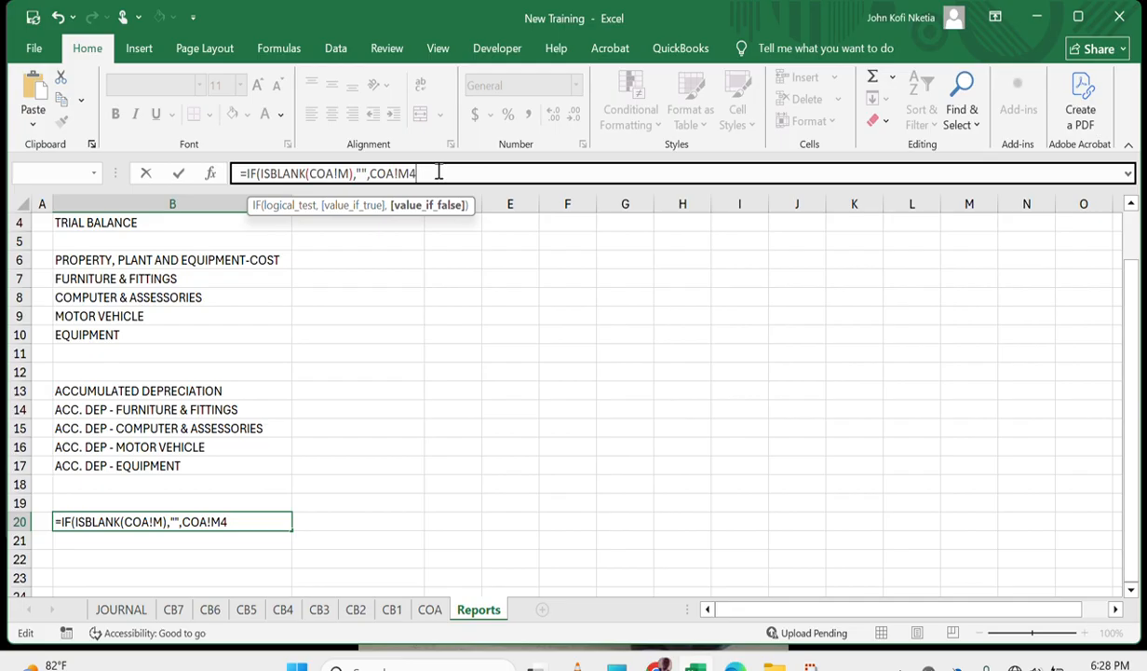
text())
key(Return)
key(Up)
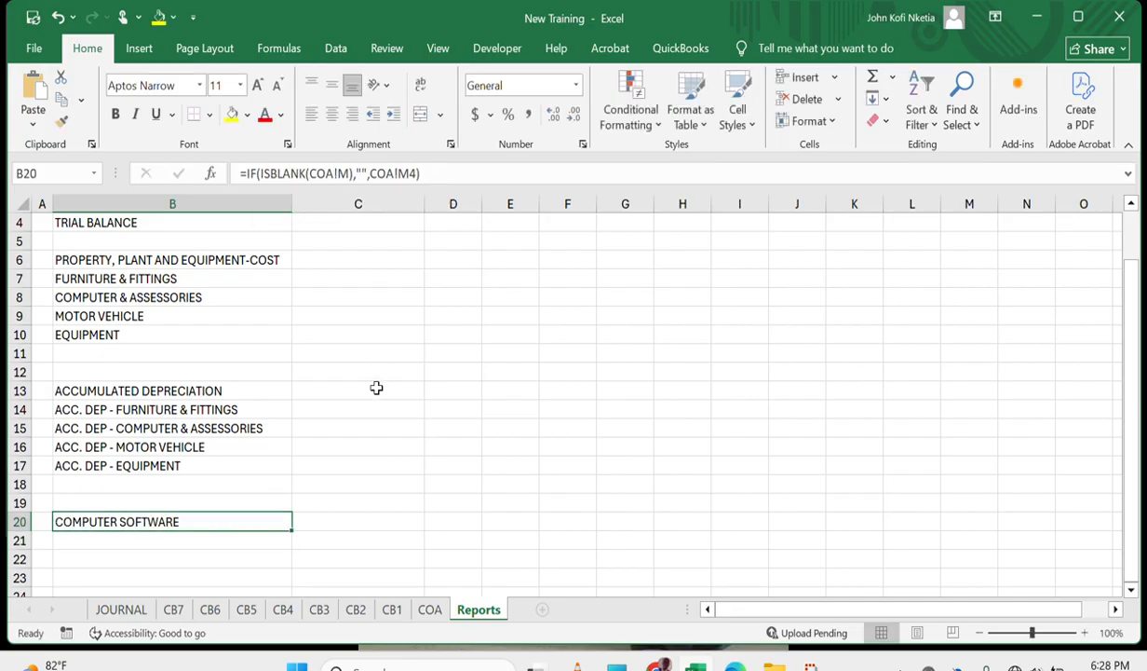
drag(291, 534, 270, 582)
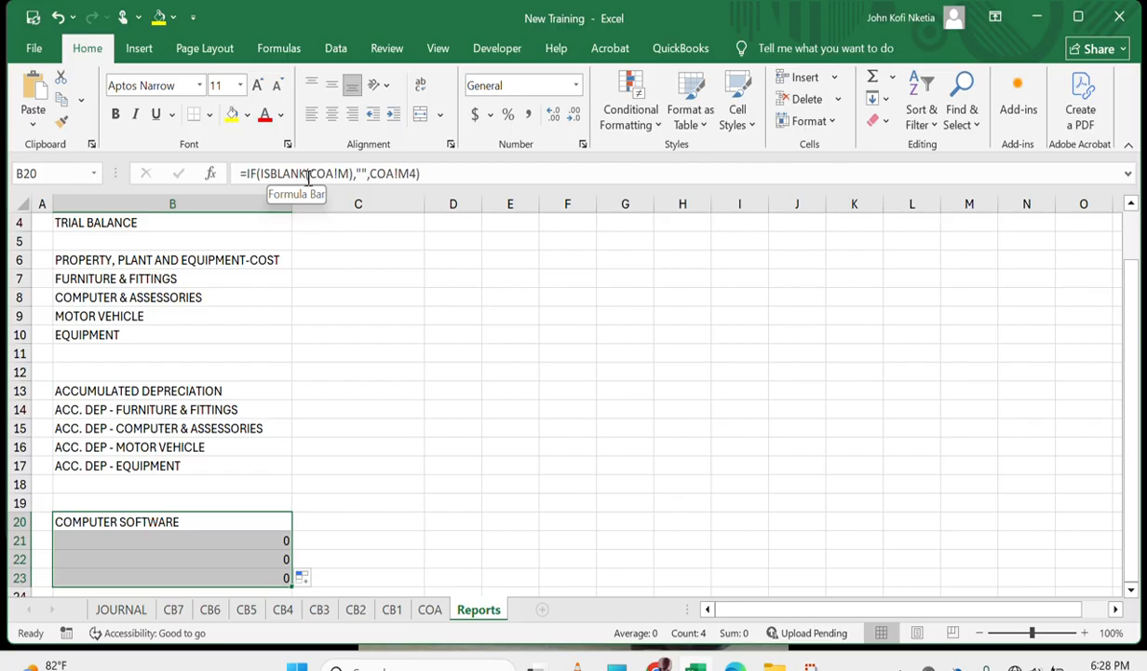
Remove the ISBLANK function and its opening parenthesis from the test in the B20 formula.
click(360, 173)
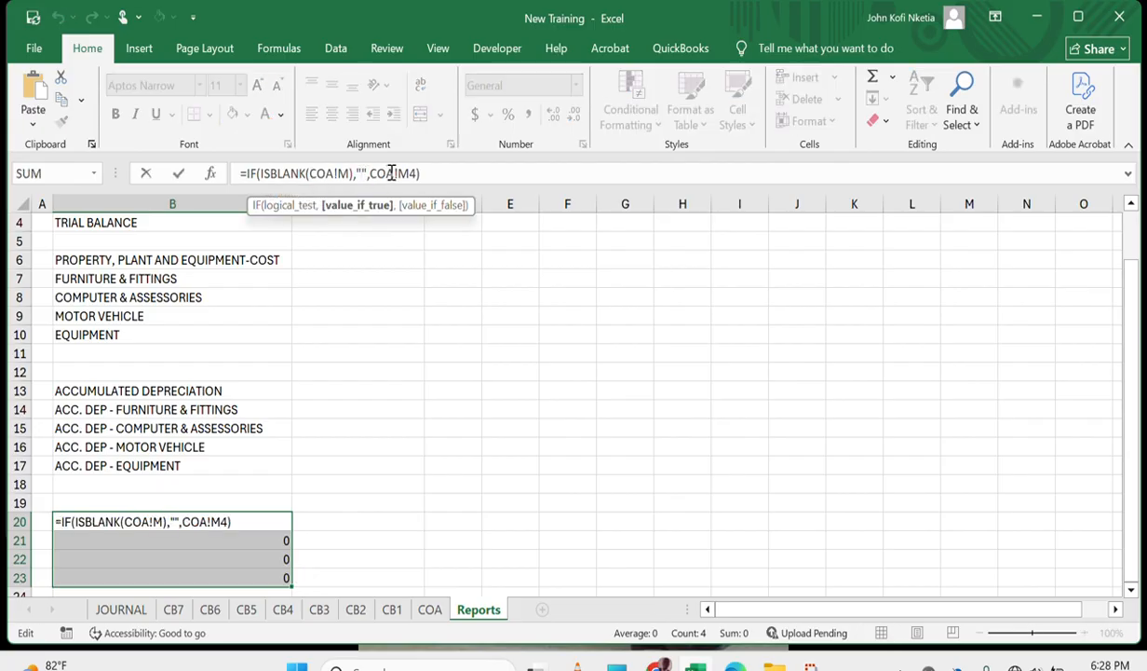
click(284, 173)
click(328, 173)
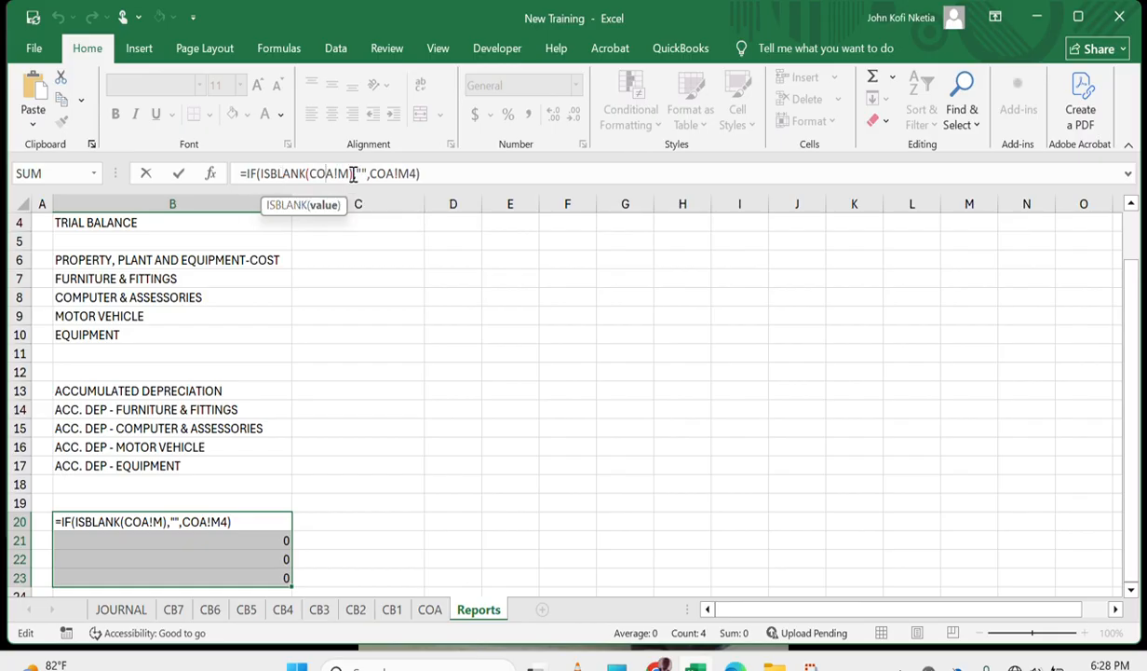
click(355, 173)
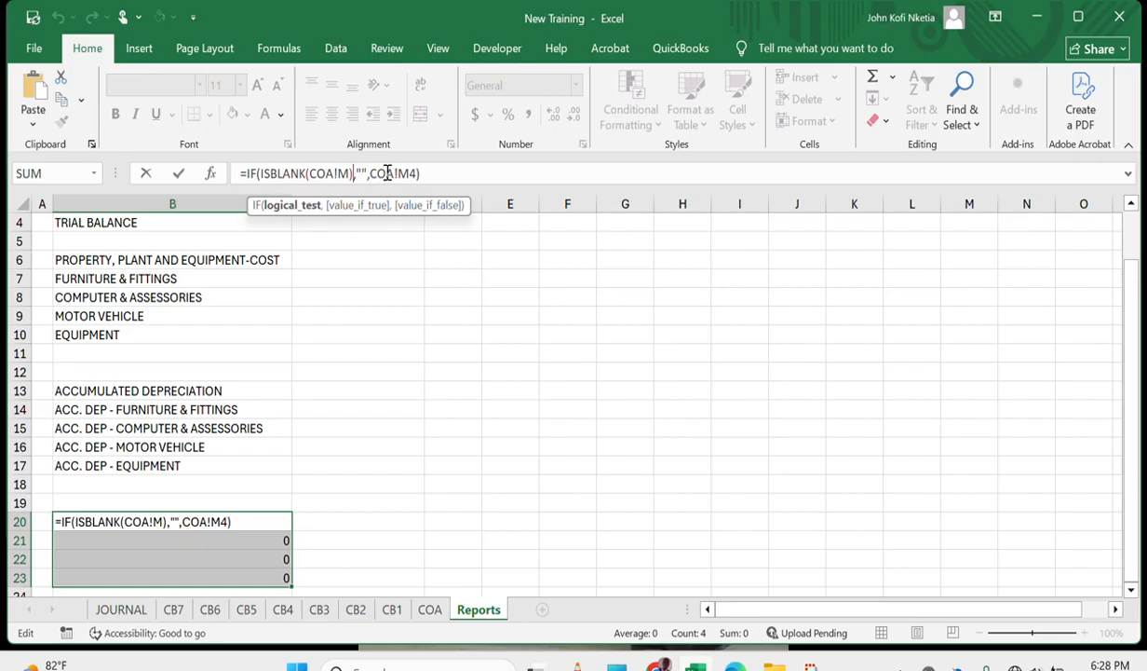
click(314, 173)
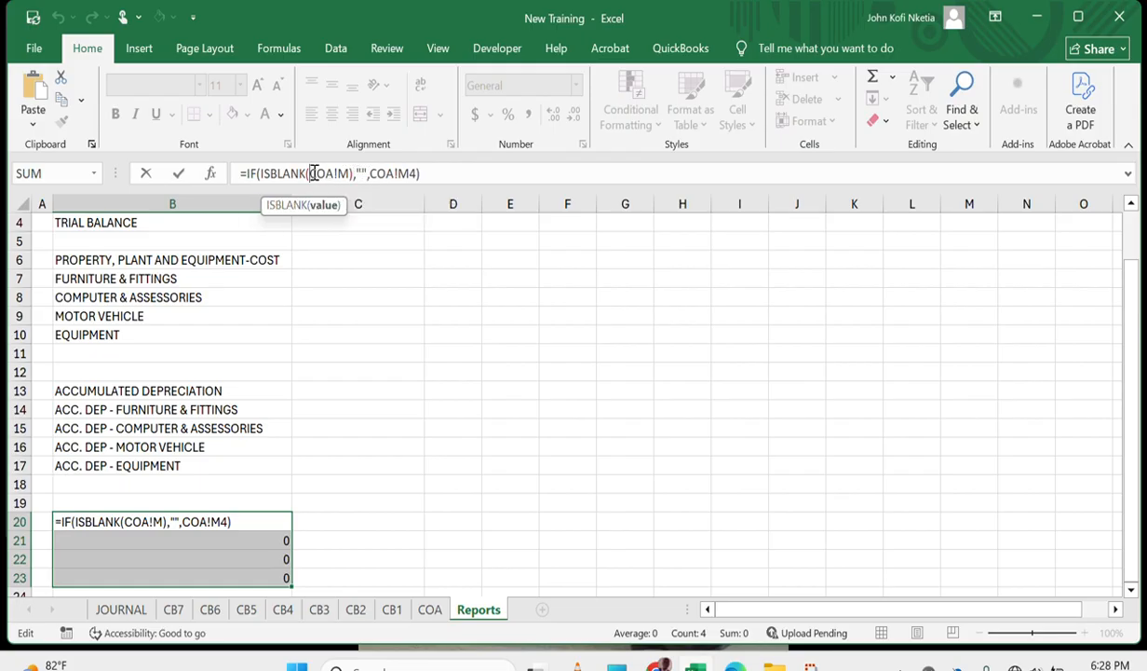
key(BackSpace)
key(BackSpace)
key(BackSpace)
key(BackSpace)
key(BackSpace)
key(BackSpace)
key(BackSpace)
key(BackSpace)
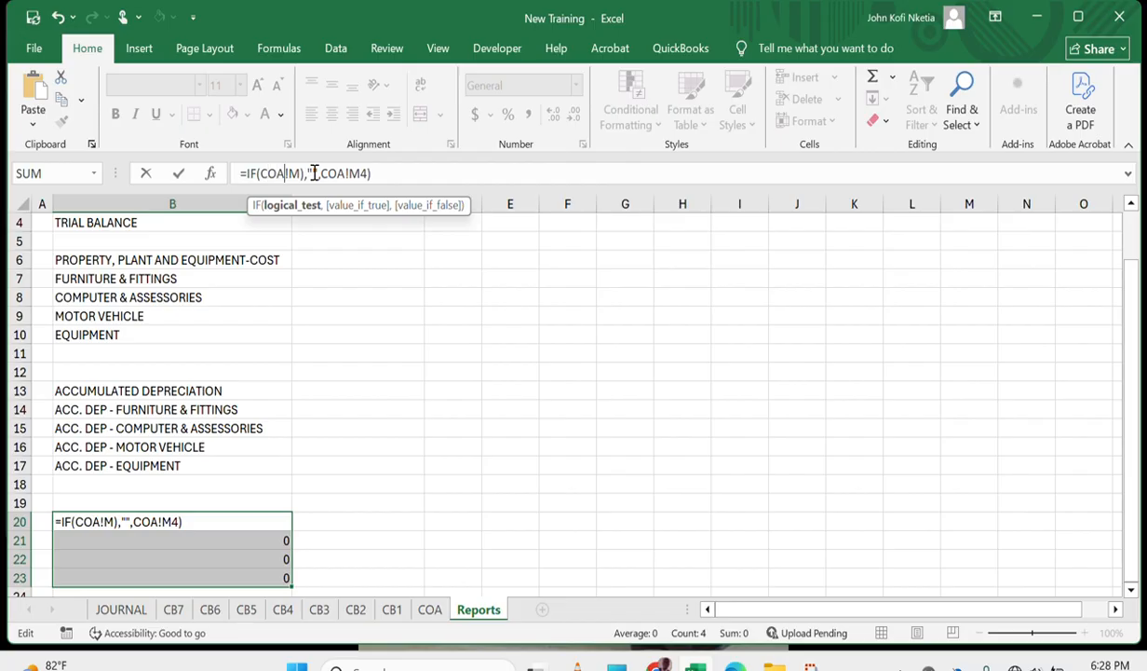
Make the B20 test compare with an empty string, so the formula is =IF(COA!M="","",COA!M4).
click(310, 173)
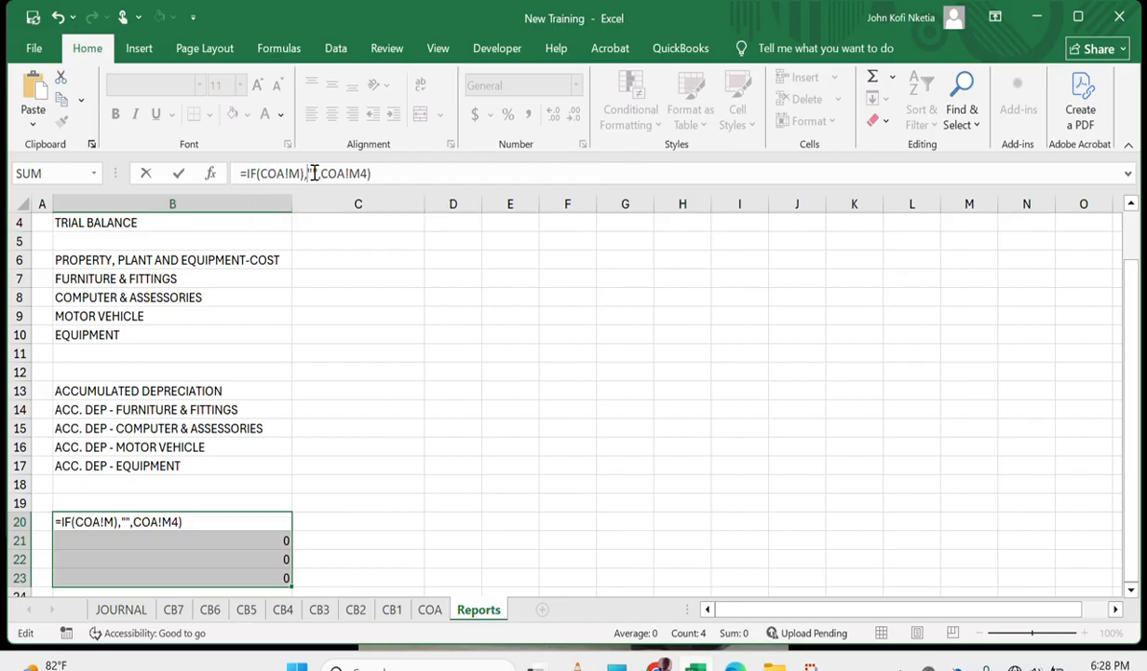
key(BackSpace)
text(=)
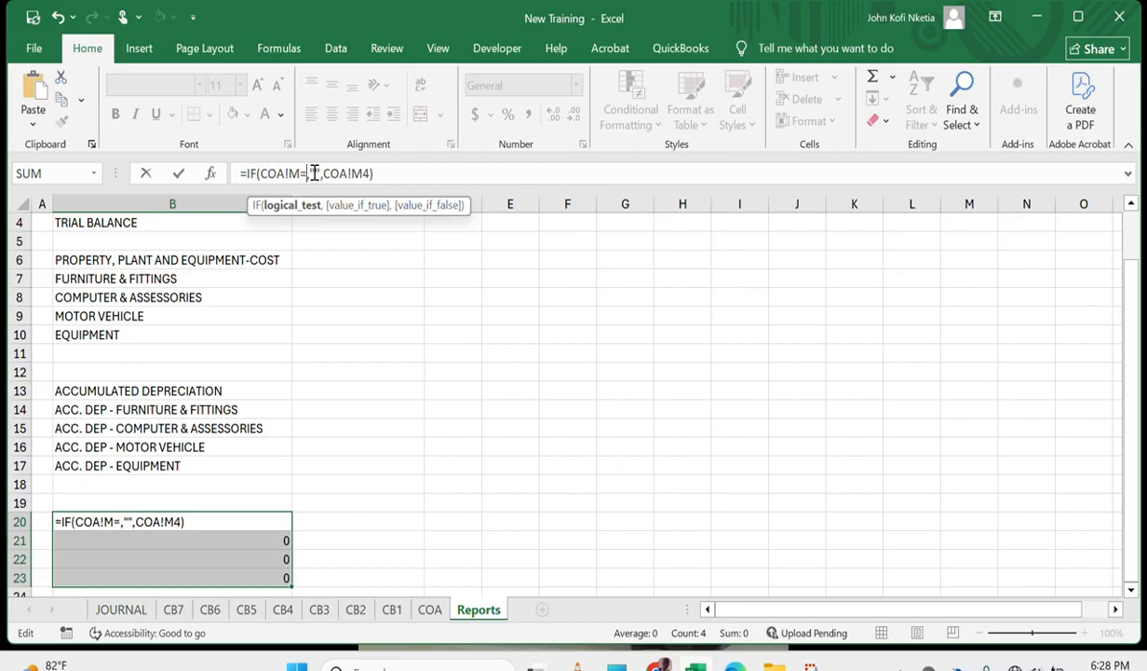
text("")
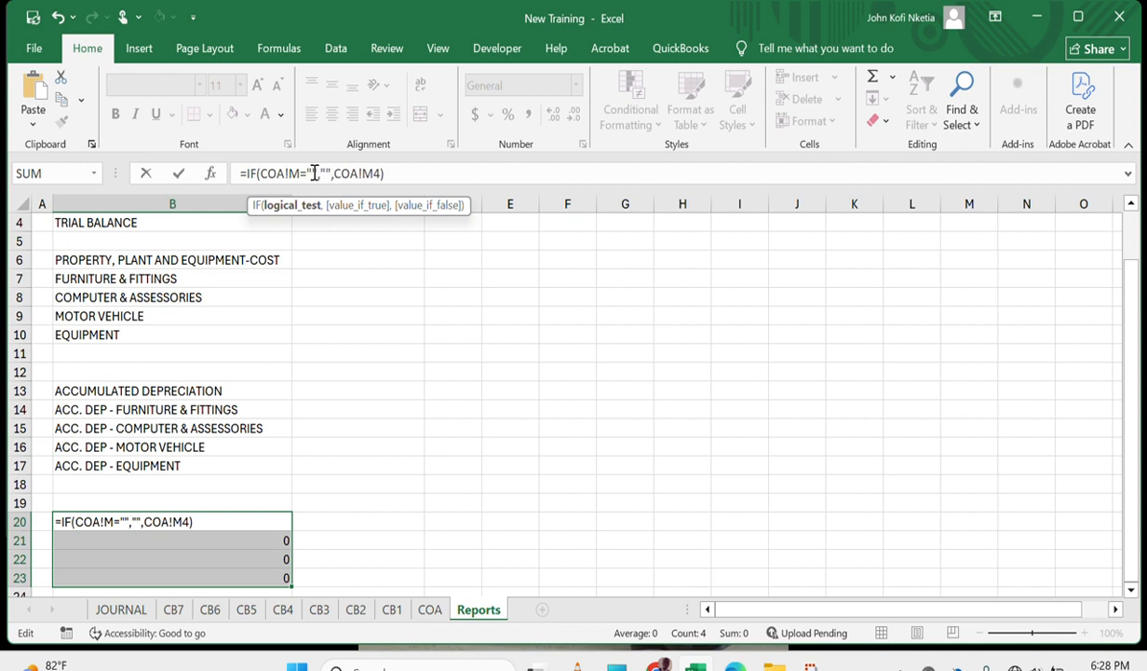
key(Return)
key(Up)
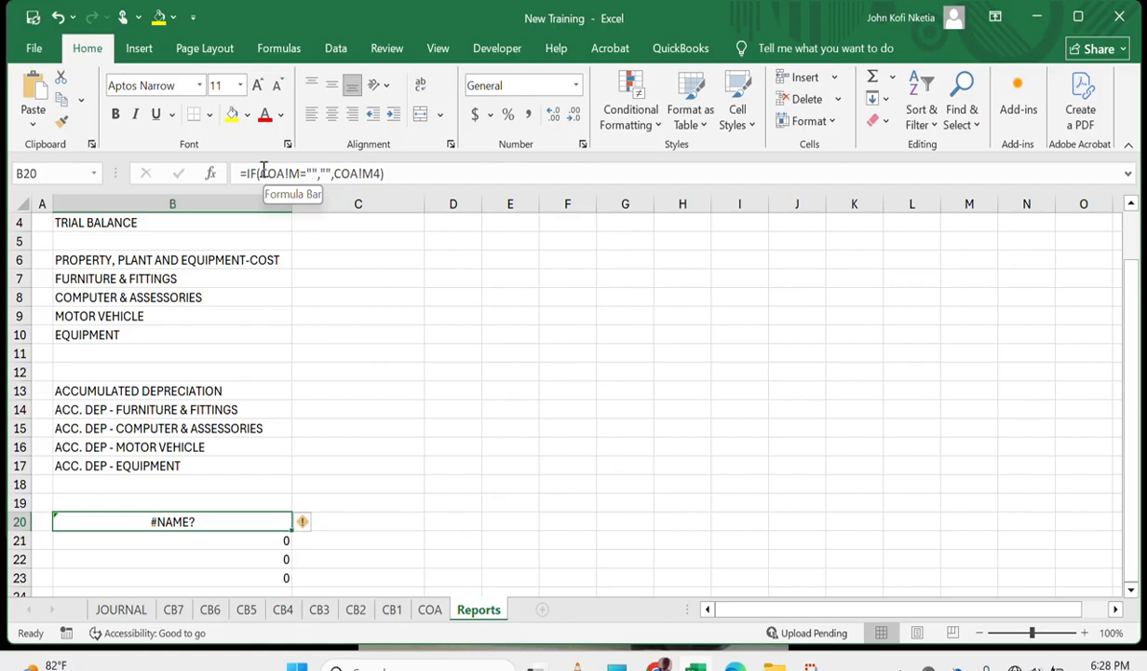
Correct the B20 formula to =IF(COA!M4="","",COA!M4) and fill it down through B23.
click(301, 173)
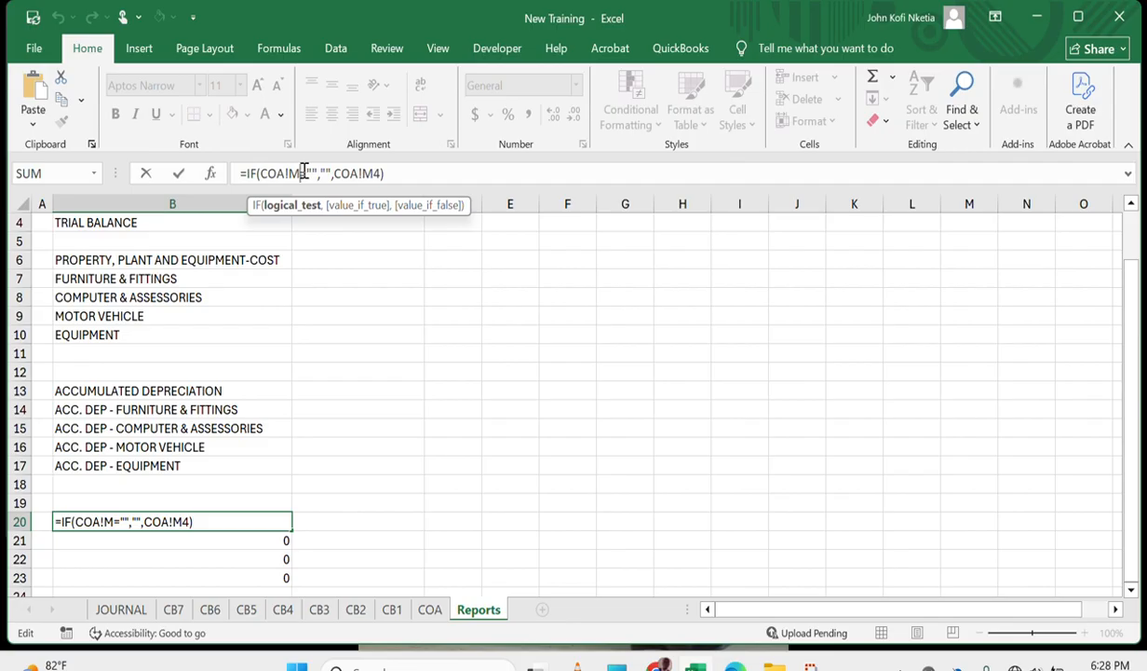
click(402, 177)
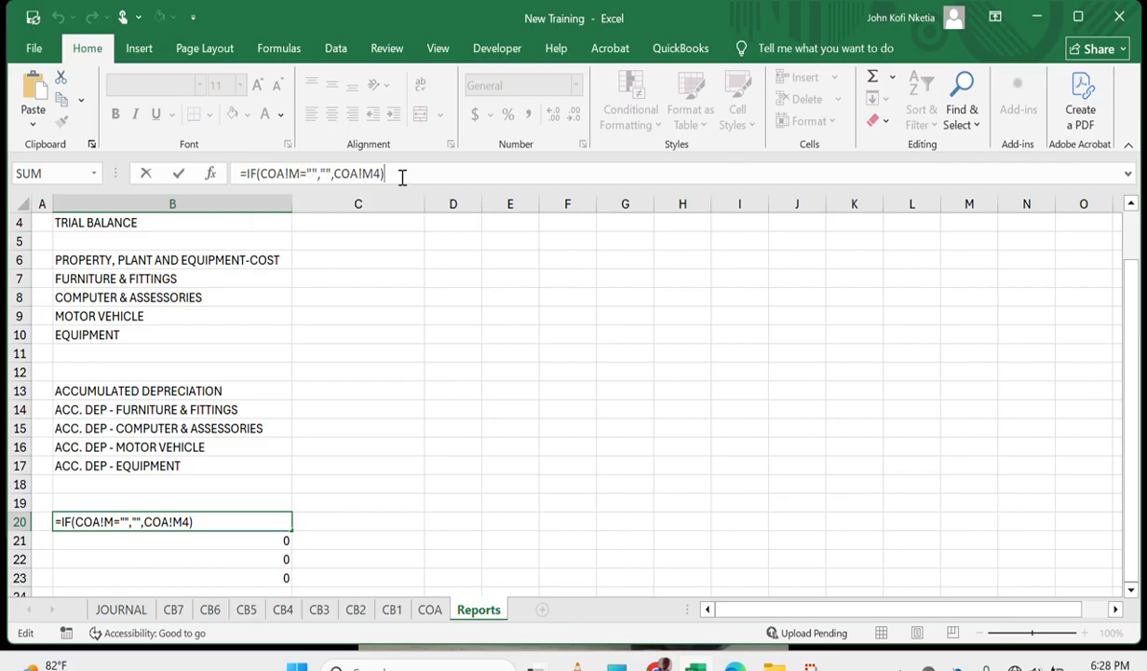
click(301, 173)
text(4)
key(Return)
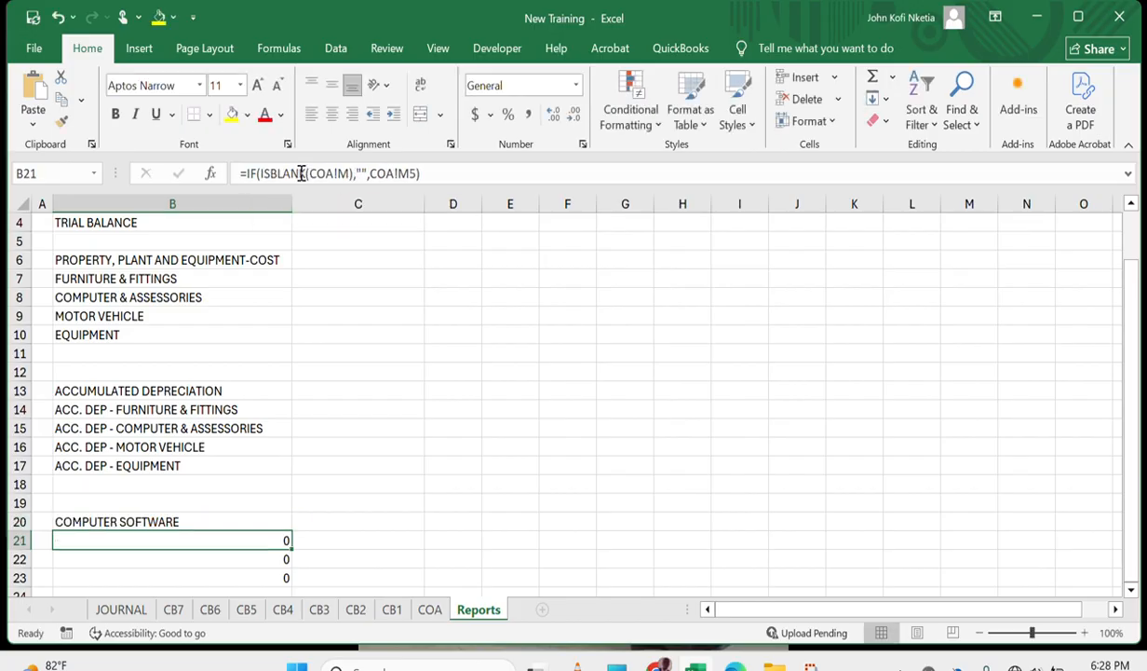
key(Up)
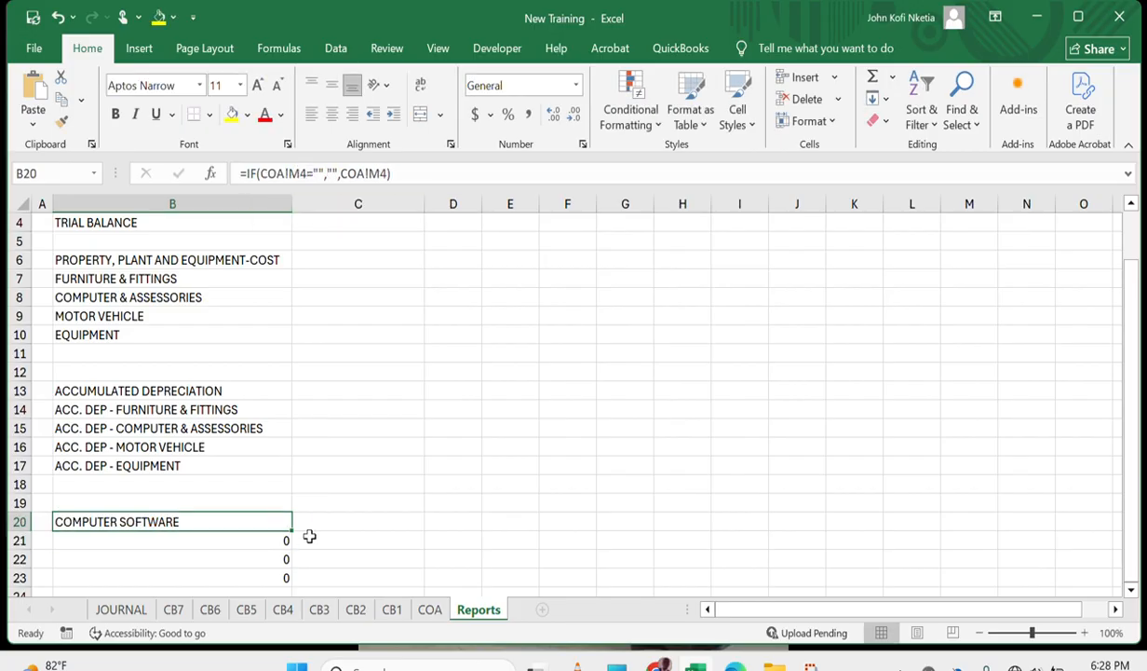
drag(290, 530, 274, 563)
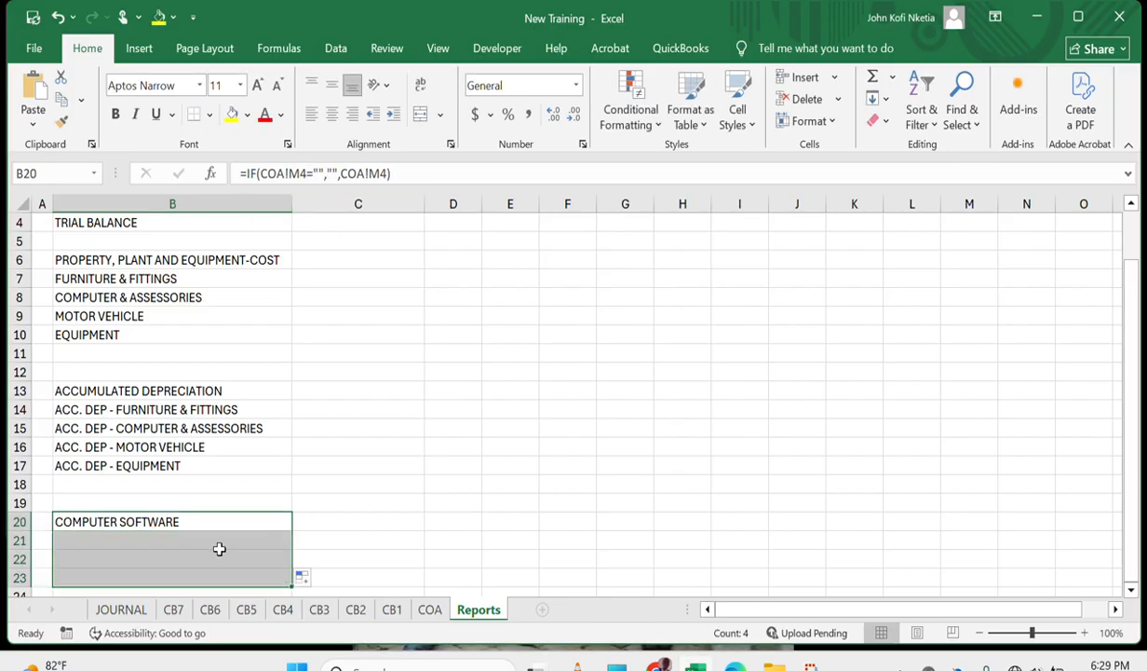
Clear the copied formula from cell B23 on the Reports sheet.
scroll(220, 548, down, 1)
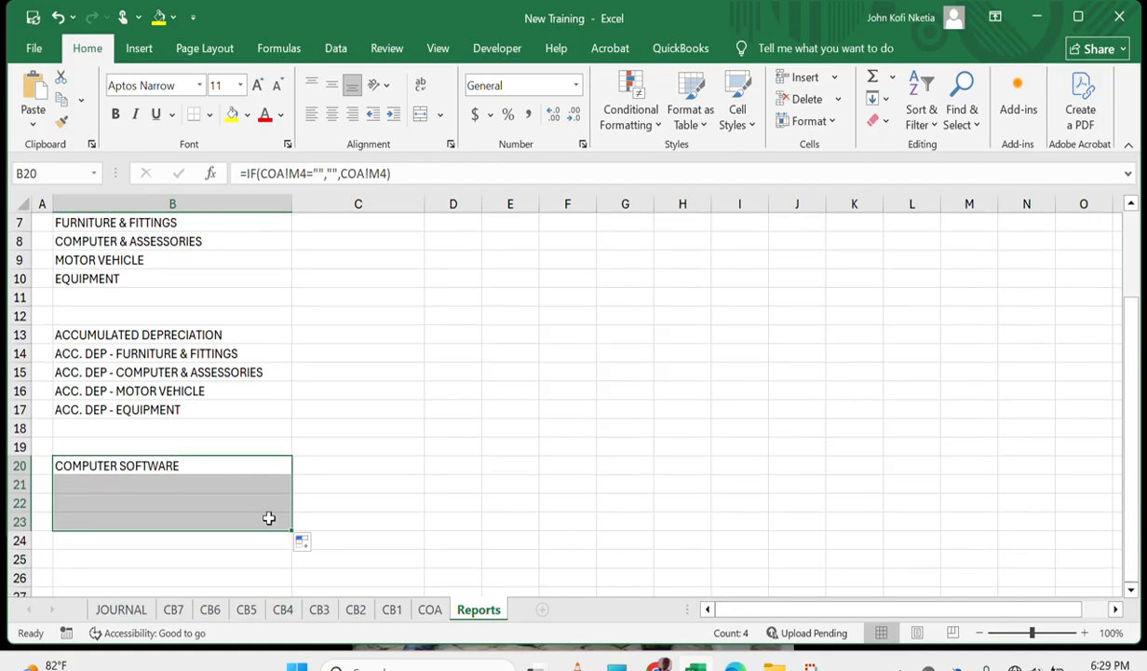
click(217, 542)
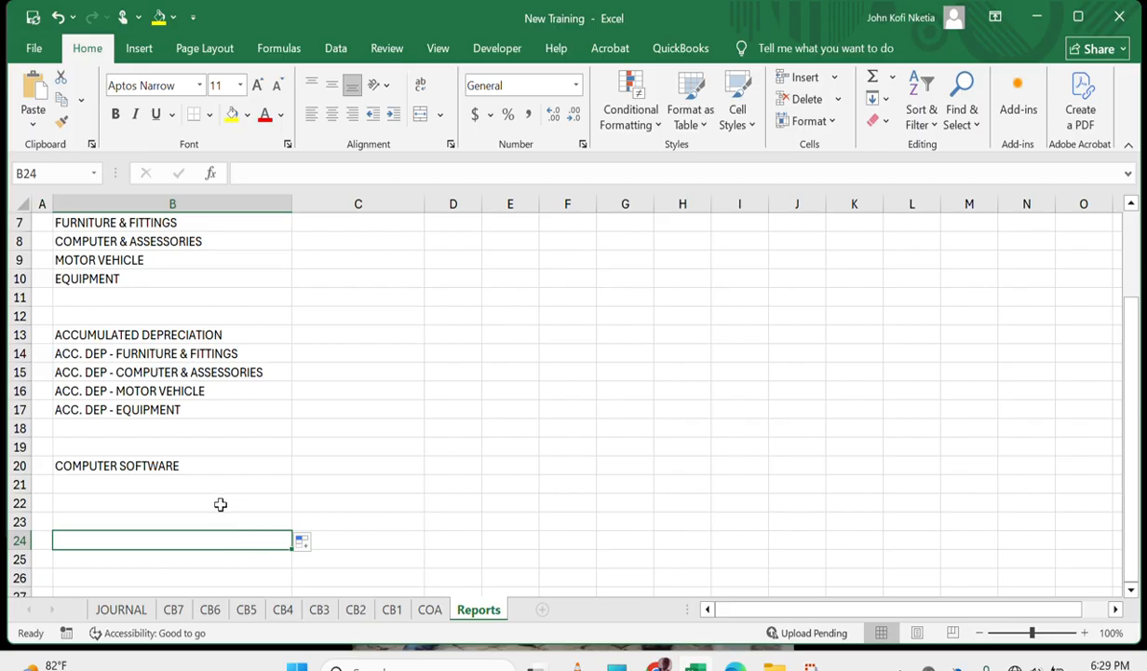
click(193, 521)
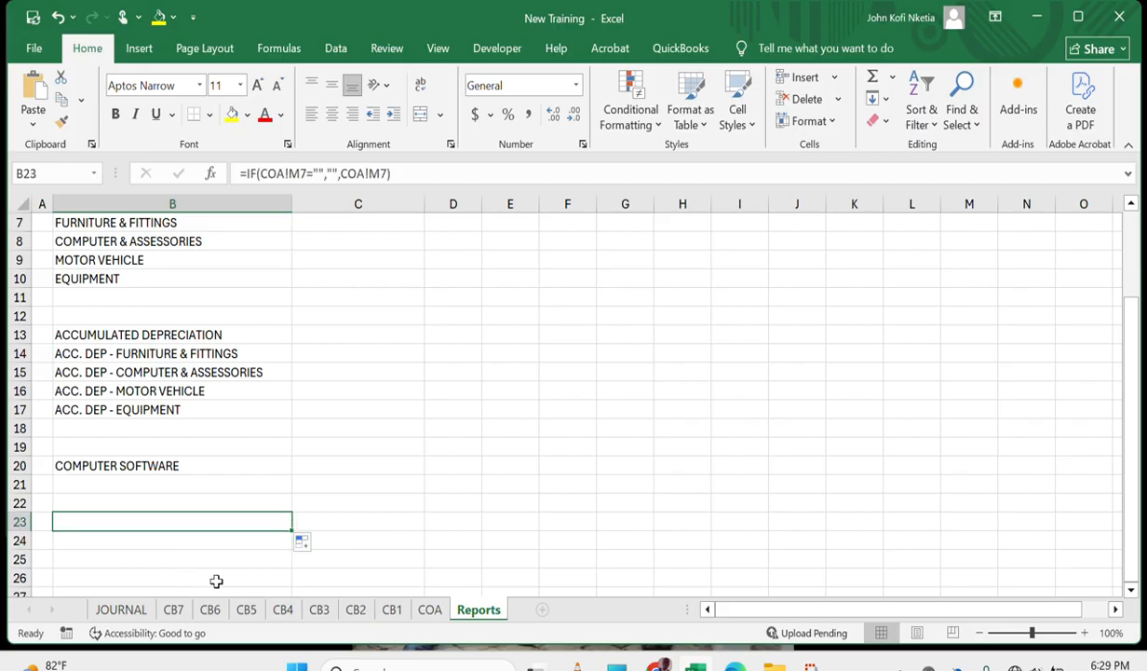
key(Delete)
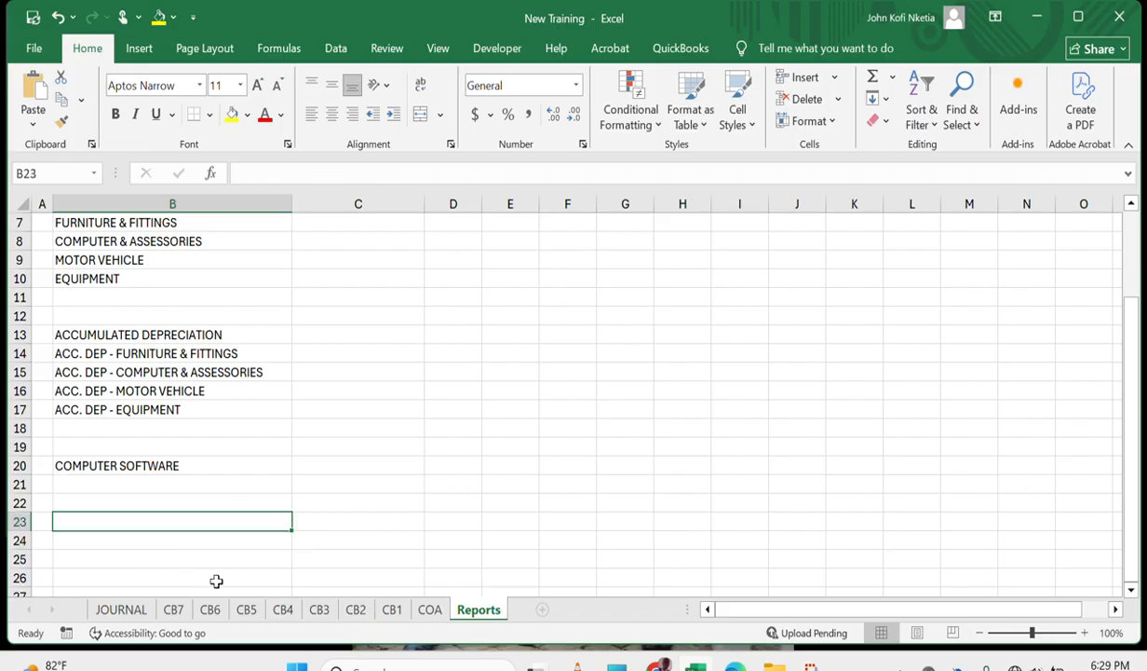
Link cell B23 on the Reports sheet to the LONG_TERM_INVESTMENT column header on the COA sheet.
click(430, 610)
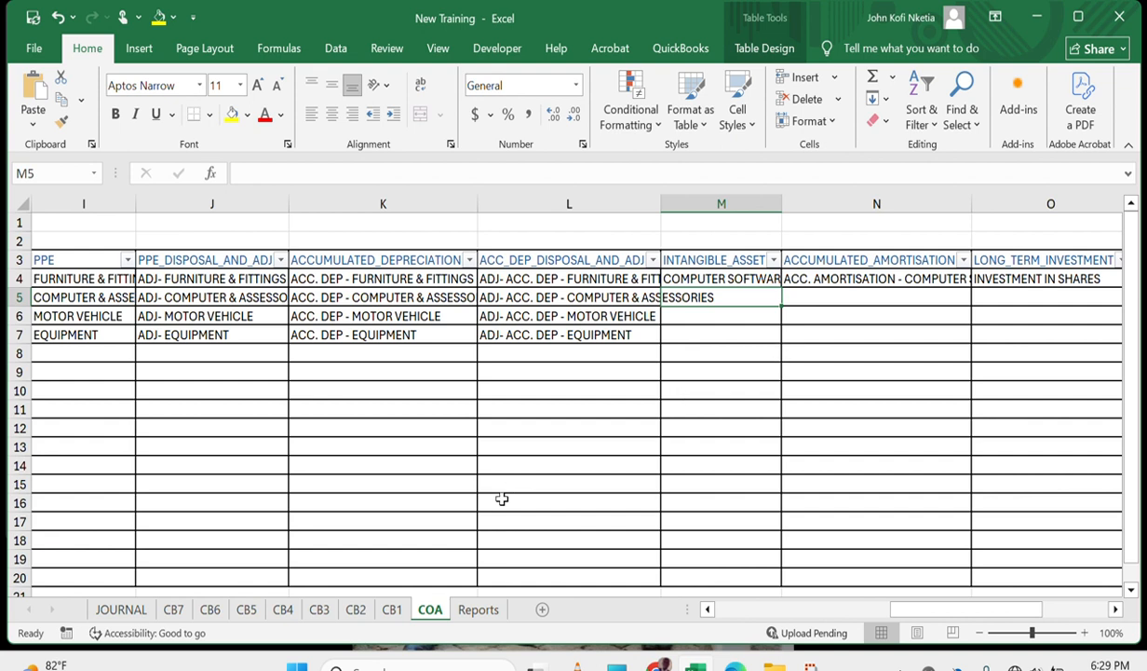
click(473, 617)
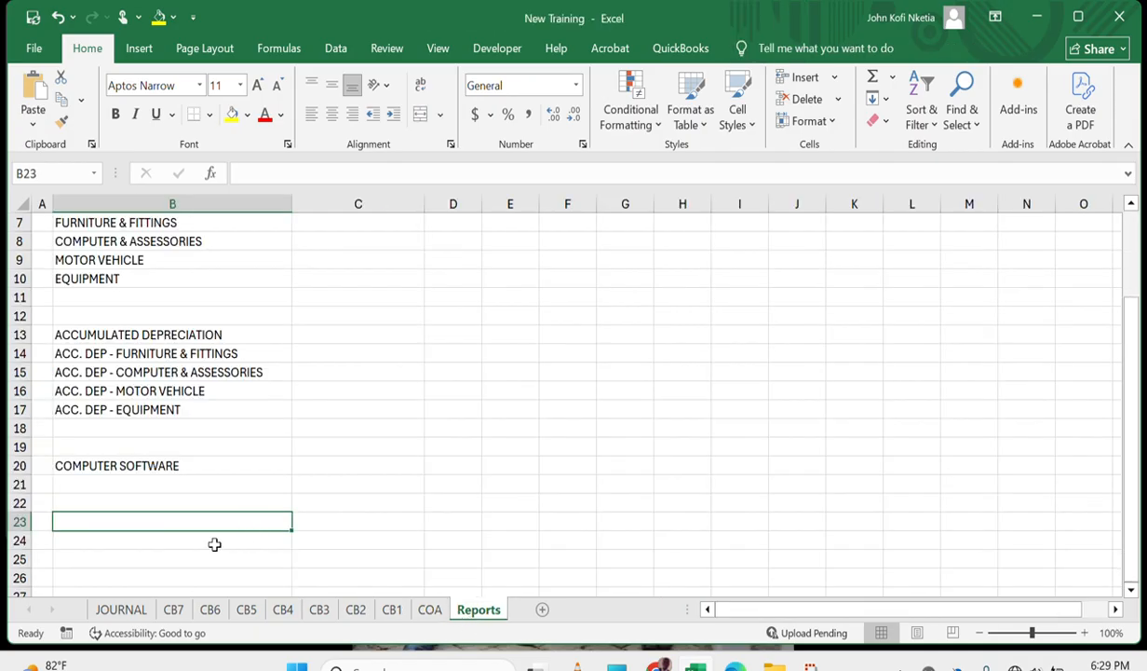
text(=)
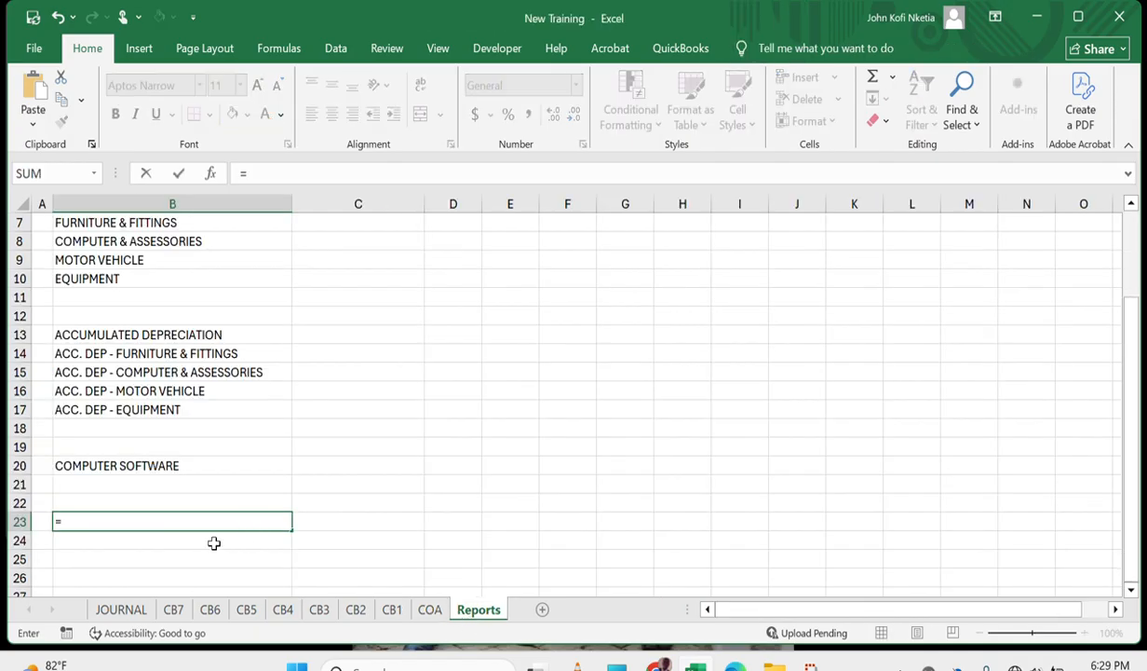
click(430, 616)
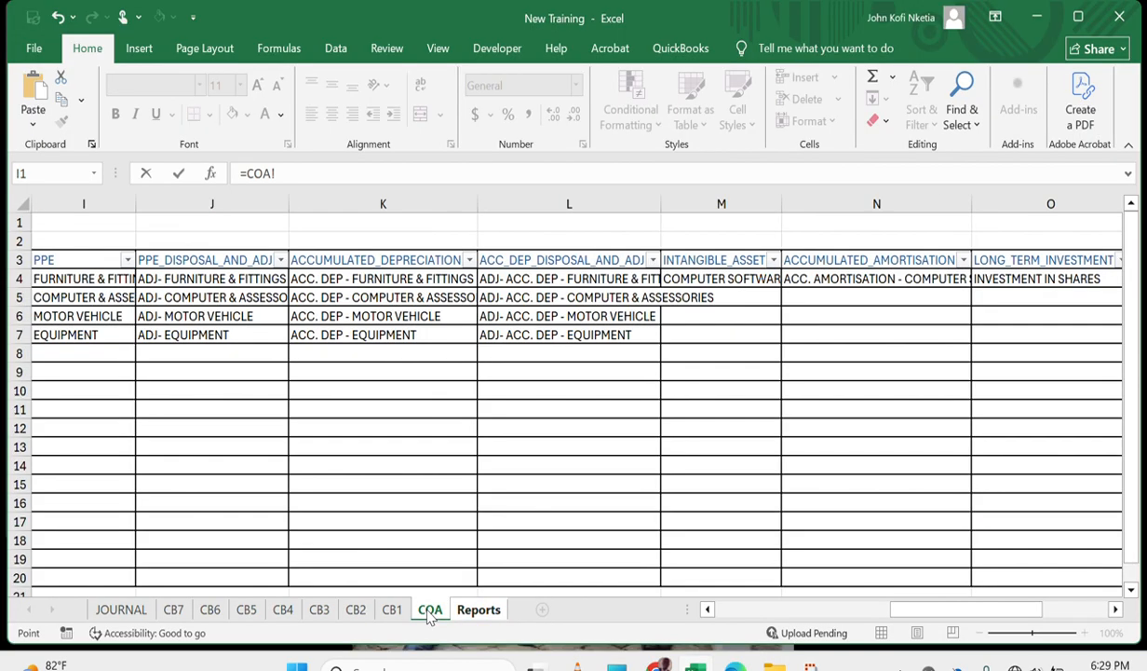
click(1016, 263)
key(Return)
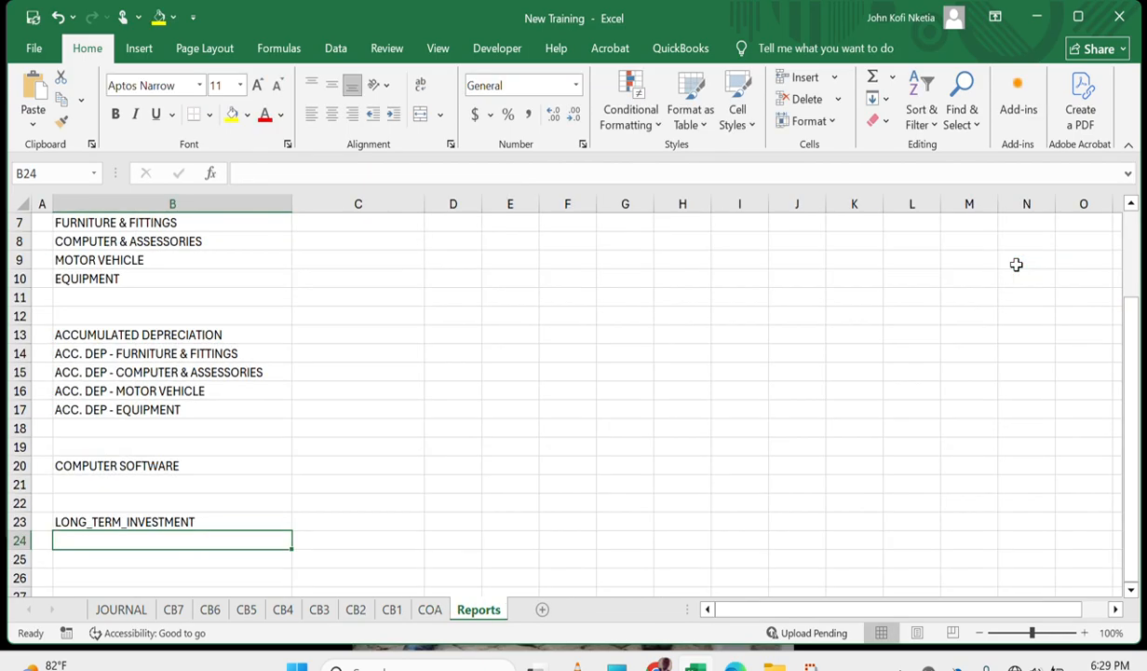
Replace the linked header in cell B23 with the plain text LONG-TERM INVESTMENT.
key(Up)
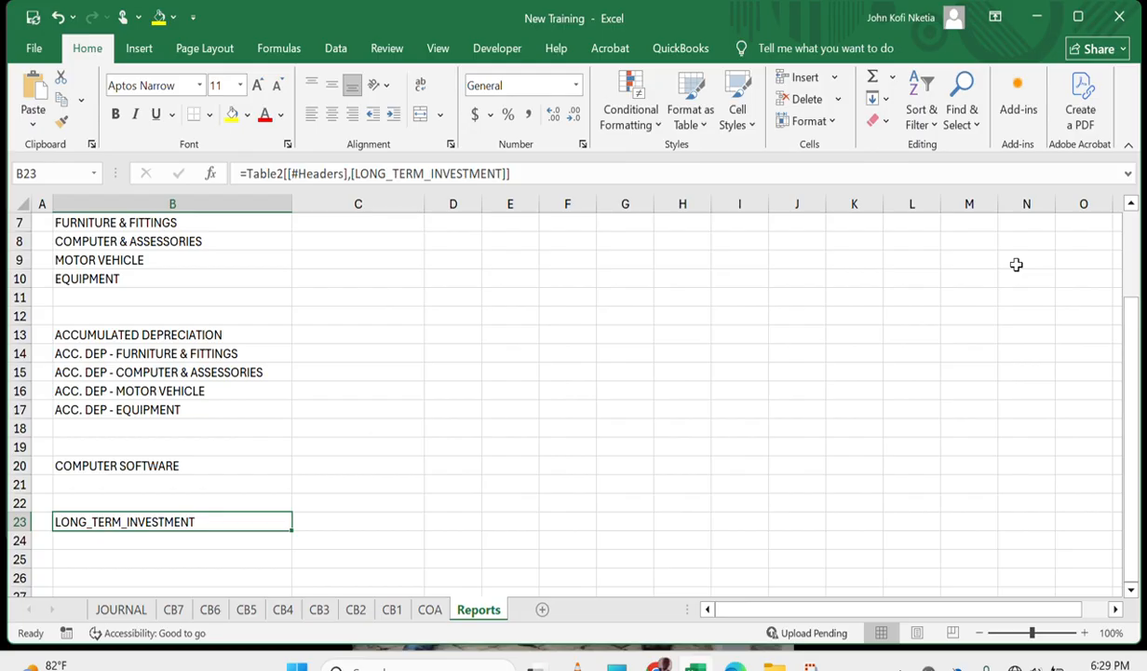
text(LONG)
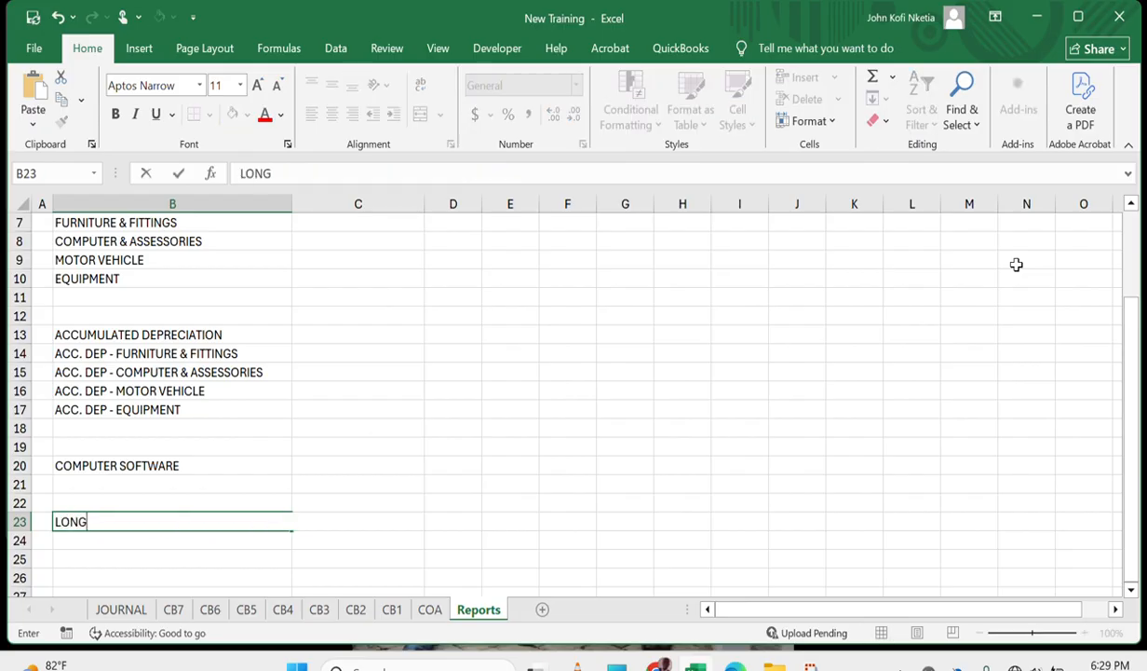
text(-TERM INVESTMENT)
key(Return)
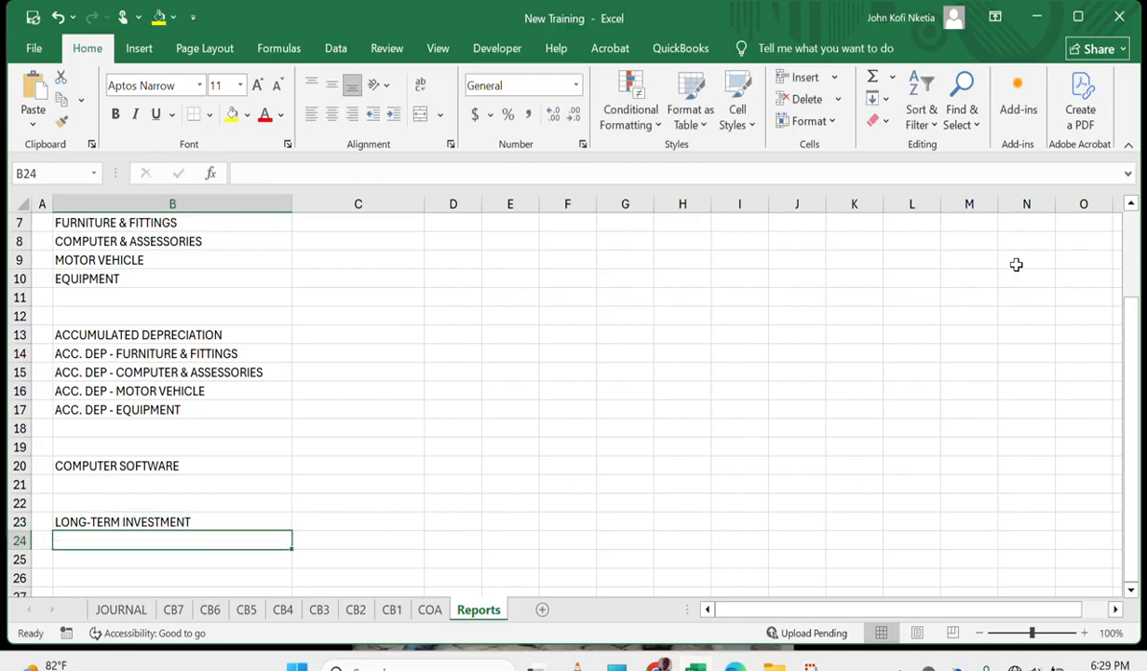
Enter =IF(COA!O4="","",COA!O4) in cell B24 of the Reports sheet and fill it down through B28.
text(=)
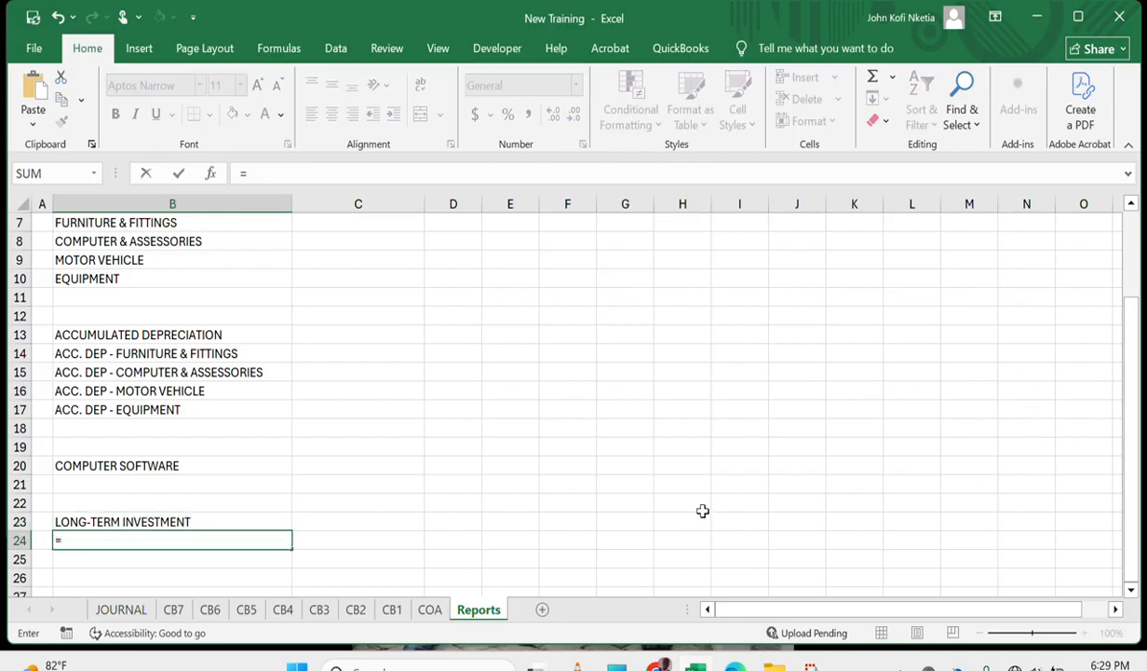
click(433, 613)
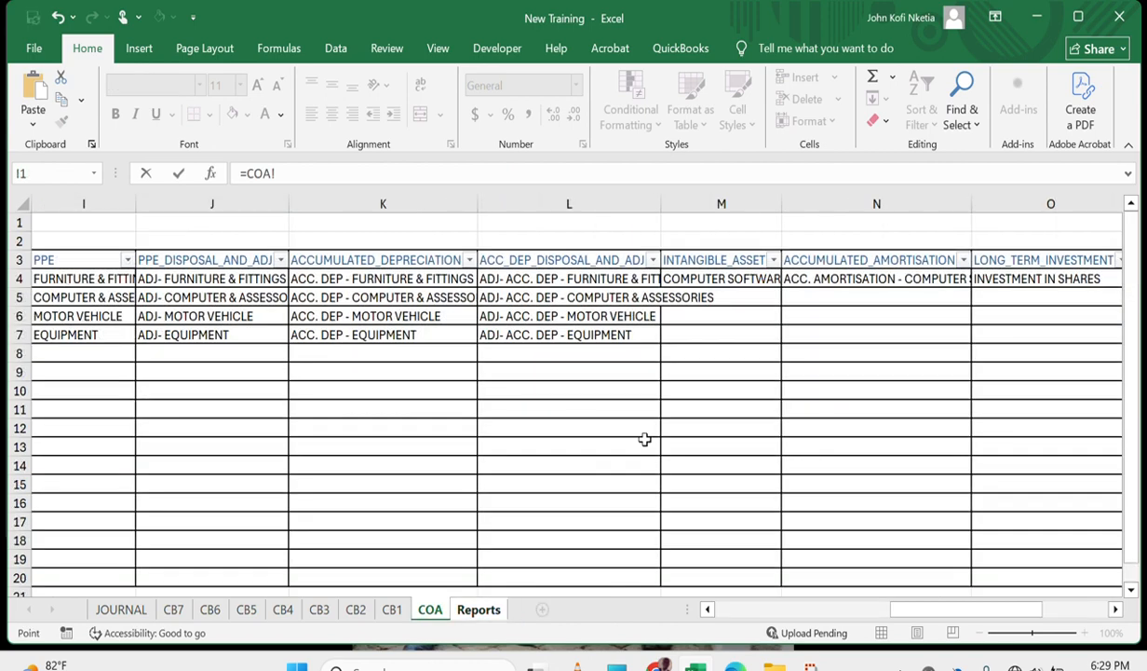
click(1003, 284)
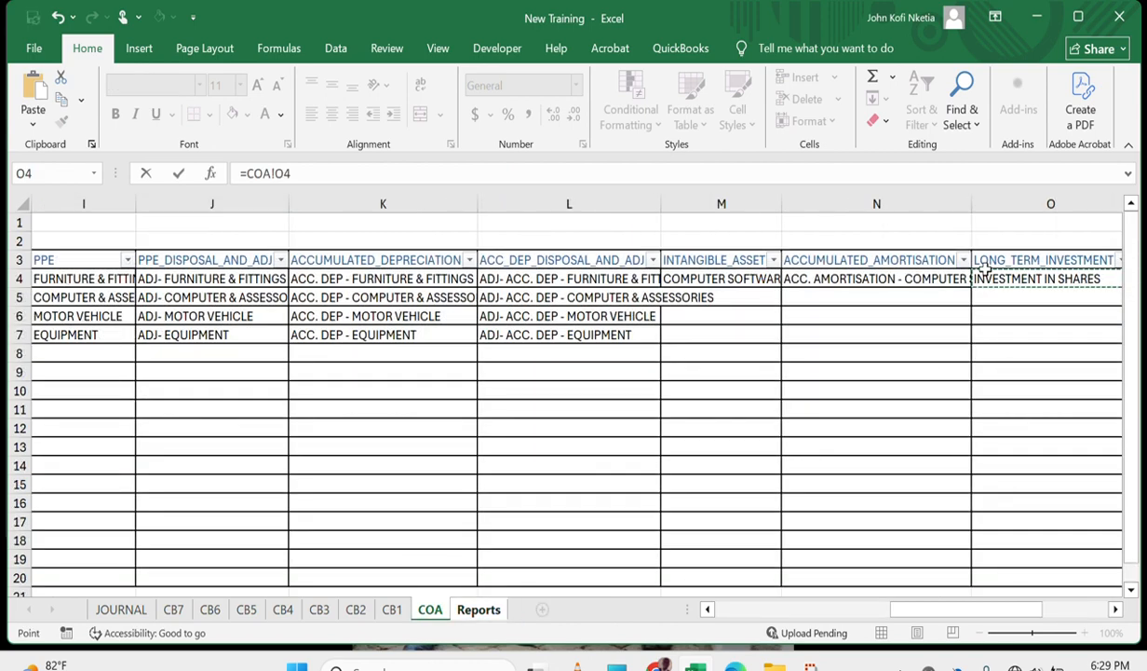
double_click(271, 173)
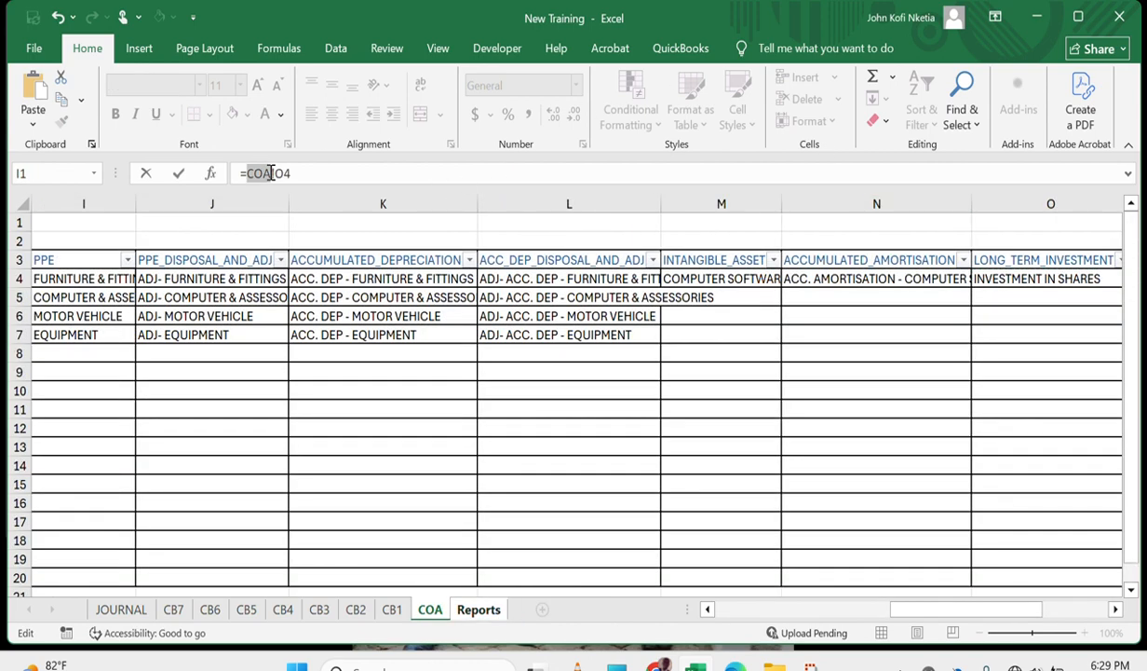
drag(298, 173, 250, 177)
text(IF()
key(ctrl+v)
text(F)
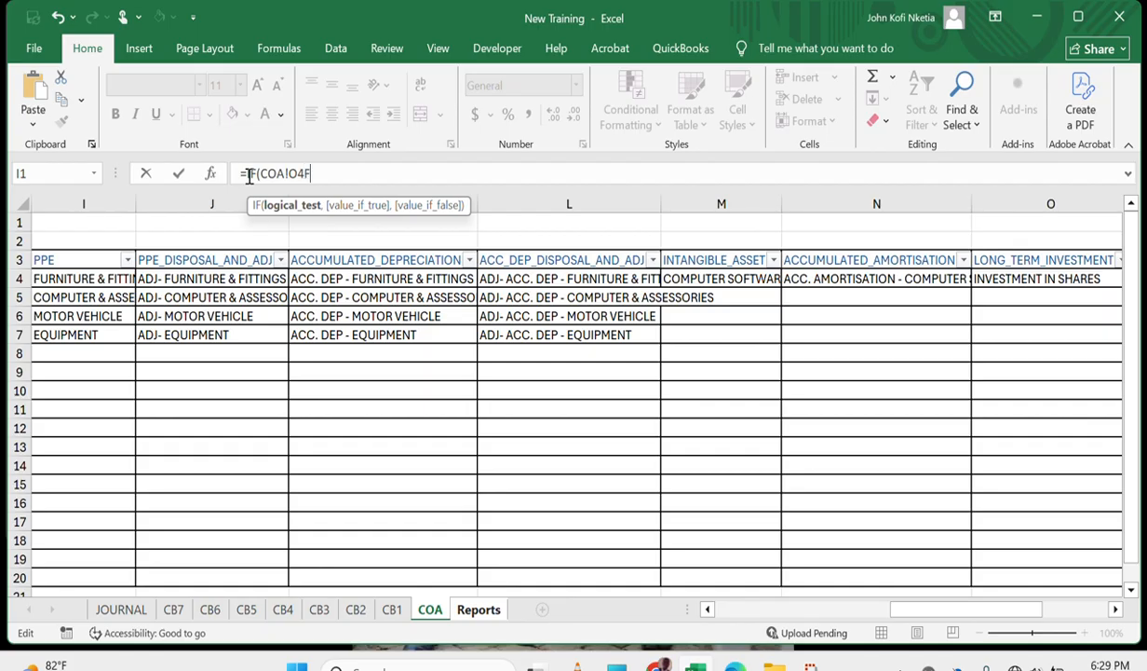
key(BackSpace)
text(="","",)
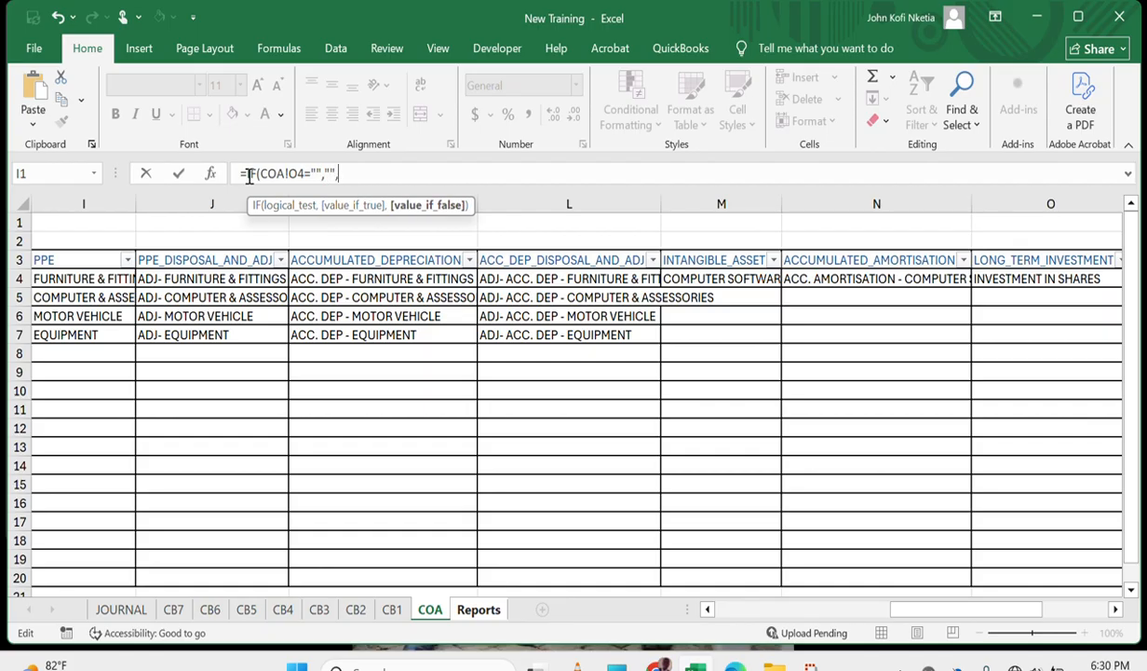
key(ctrl+v)
key(Return)
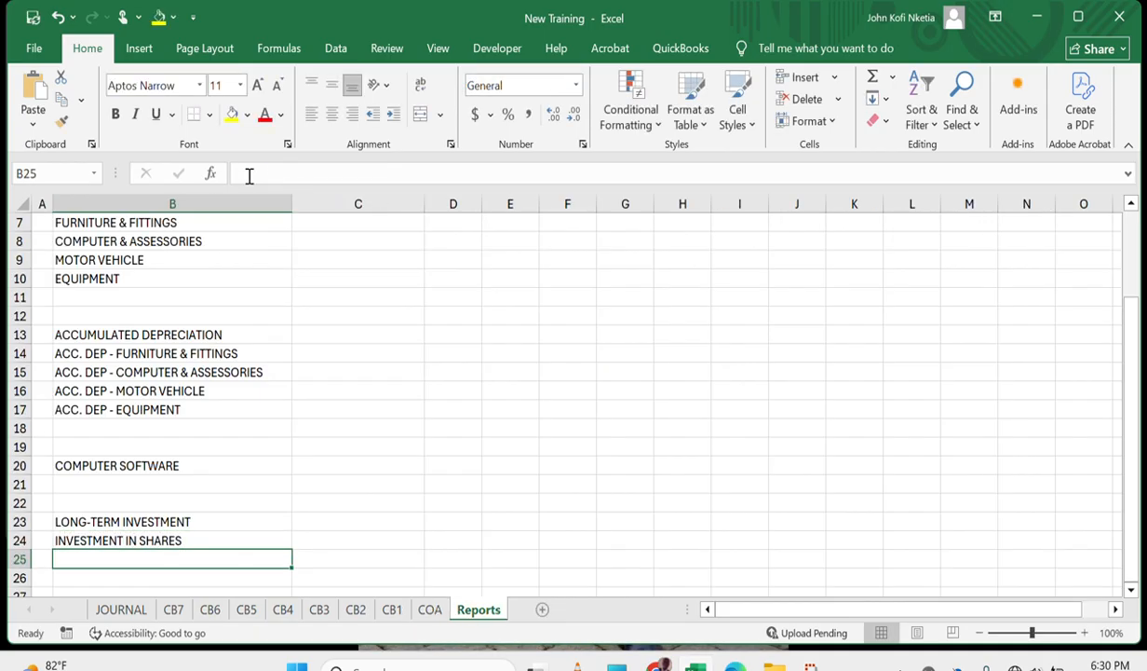
key(Up)
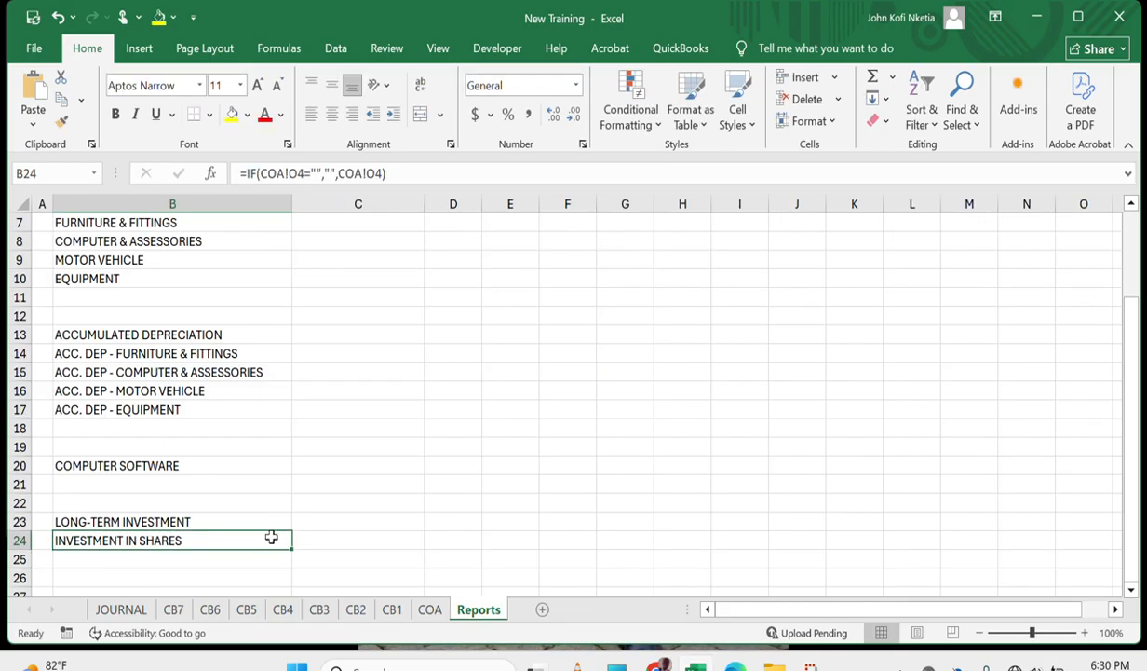
mouse_move(292, 548)
mouse_down()
mouse_move(282, 598)
mouse_move(280, 536)
mouse_up()
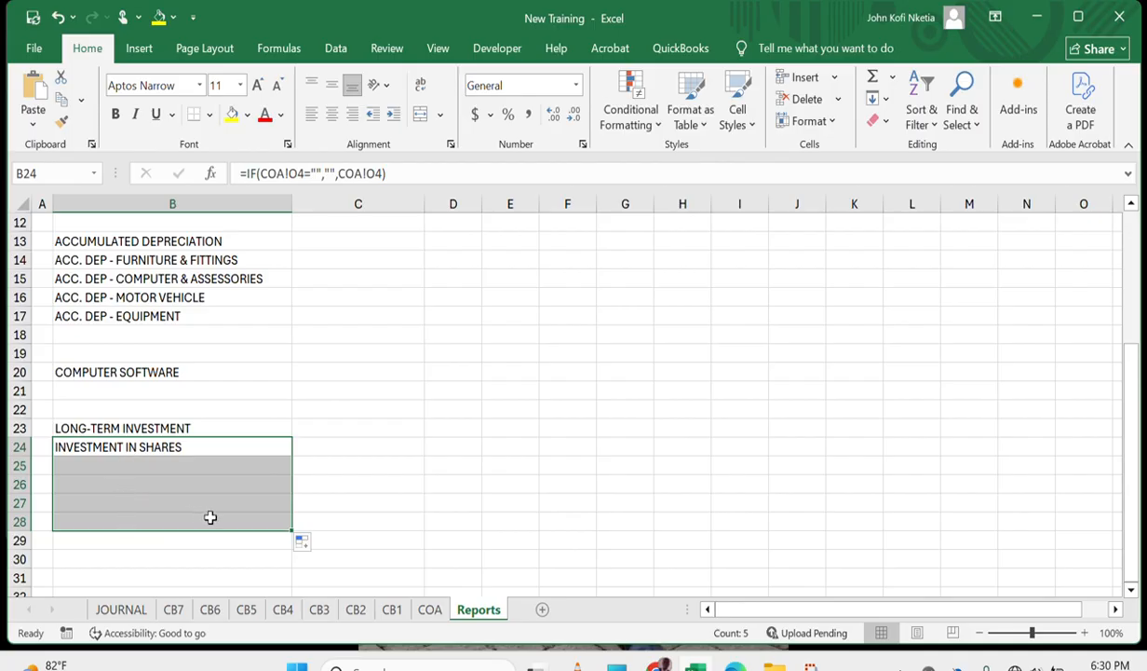
click(121, 539)
text(=)
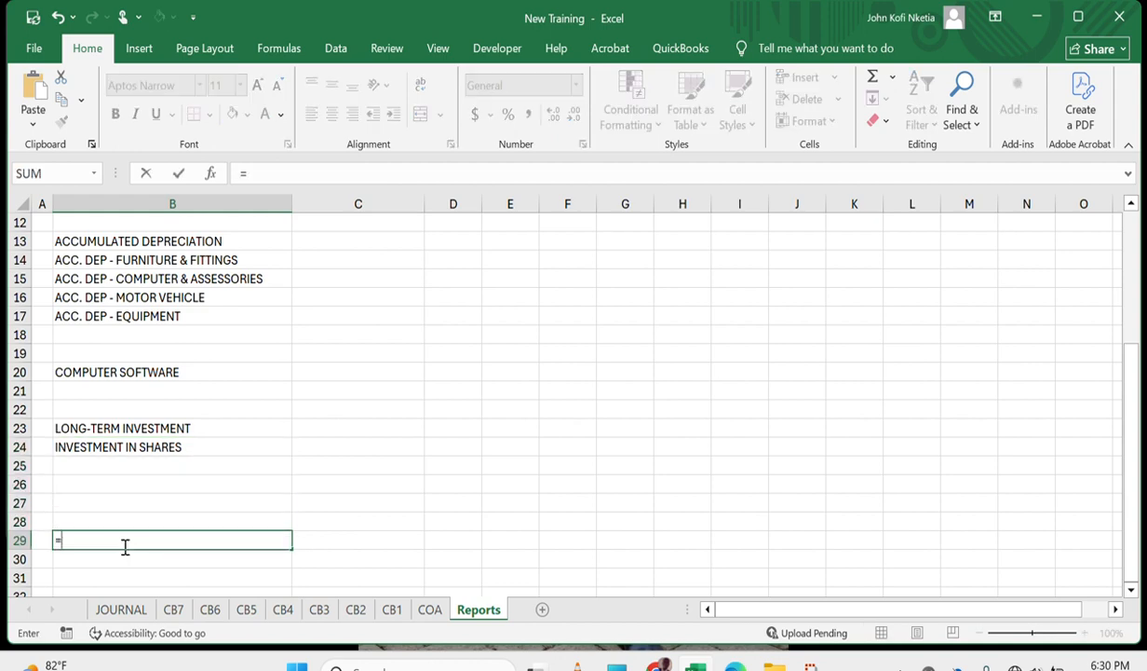
click(429, 610)
scroll(762, 432, right, 4)
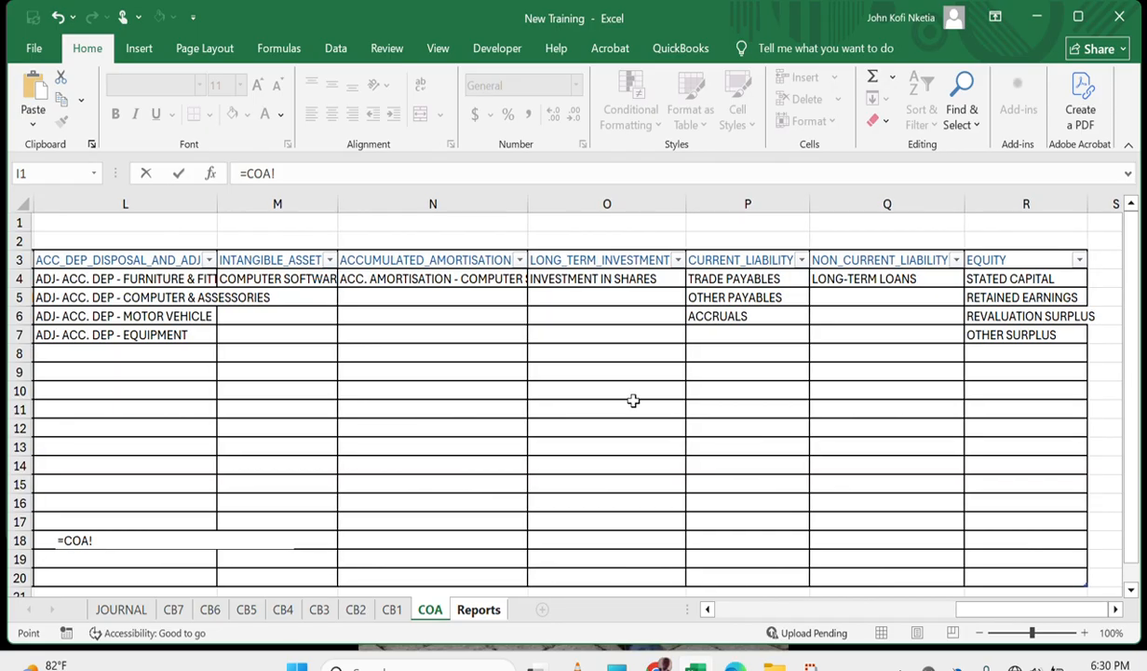
scroll(633, 400, left, 10)
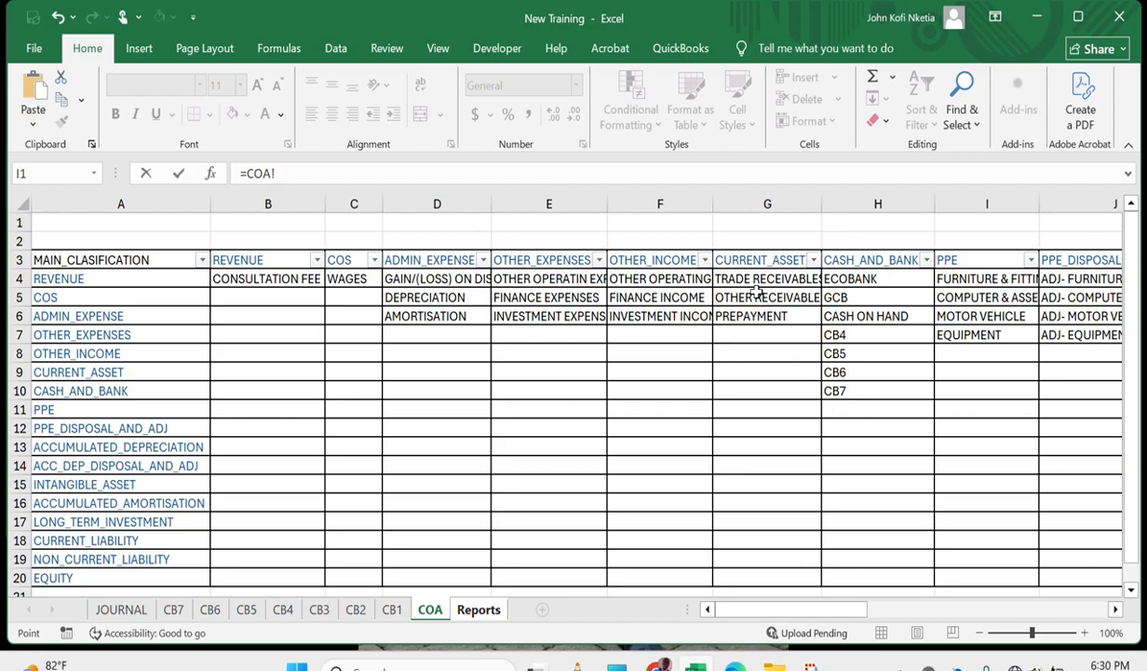
key(ctrl+Page_Down)
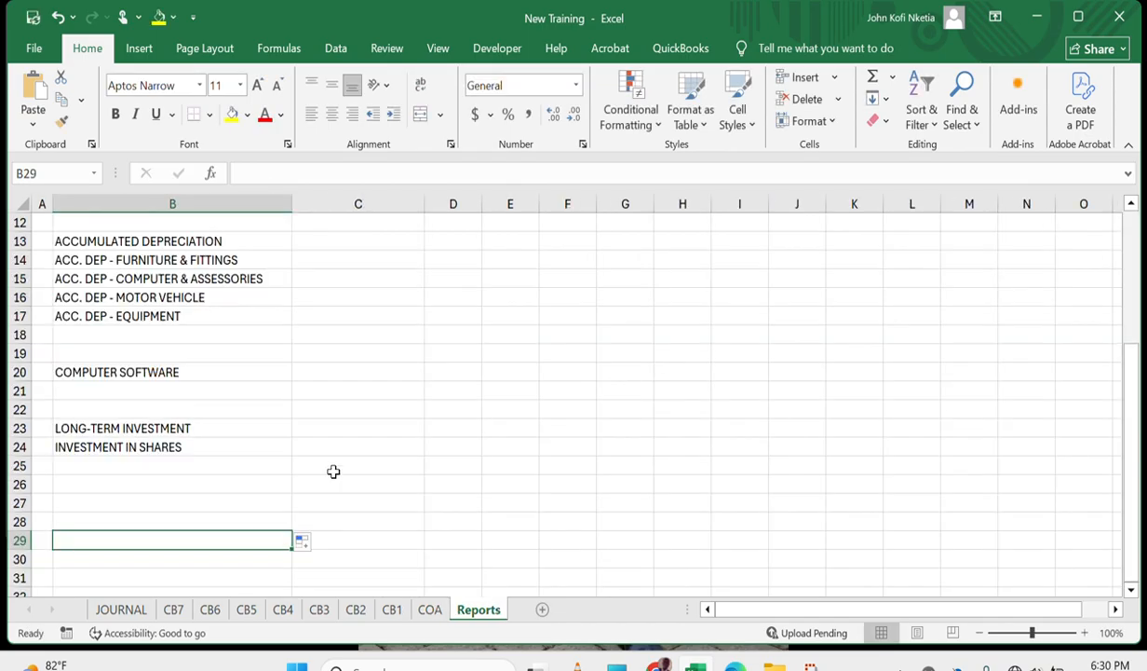
Enter the heading CURRENT ASSETS in cell B29 of the Reports sheet.
text(CURRENT A)
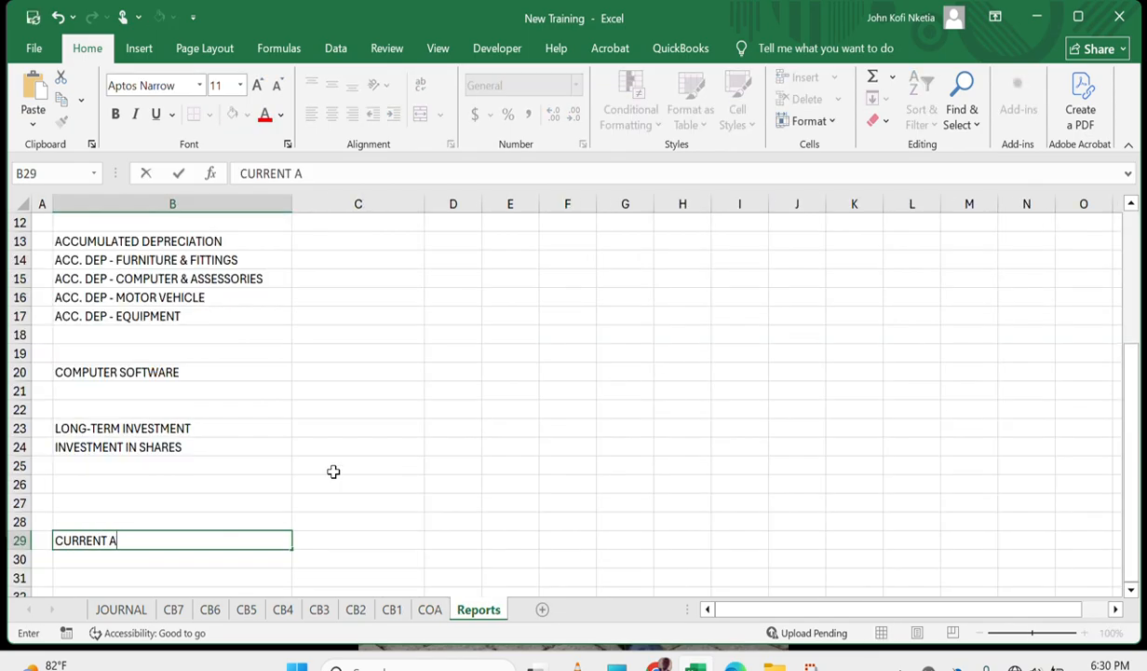
text(SSETS)
key(Return)
Enter =IF(COA!G4="","",COA!G4) in cell B30 under the CURRENT ASSETS heading and fill it down through B35.
text(=)
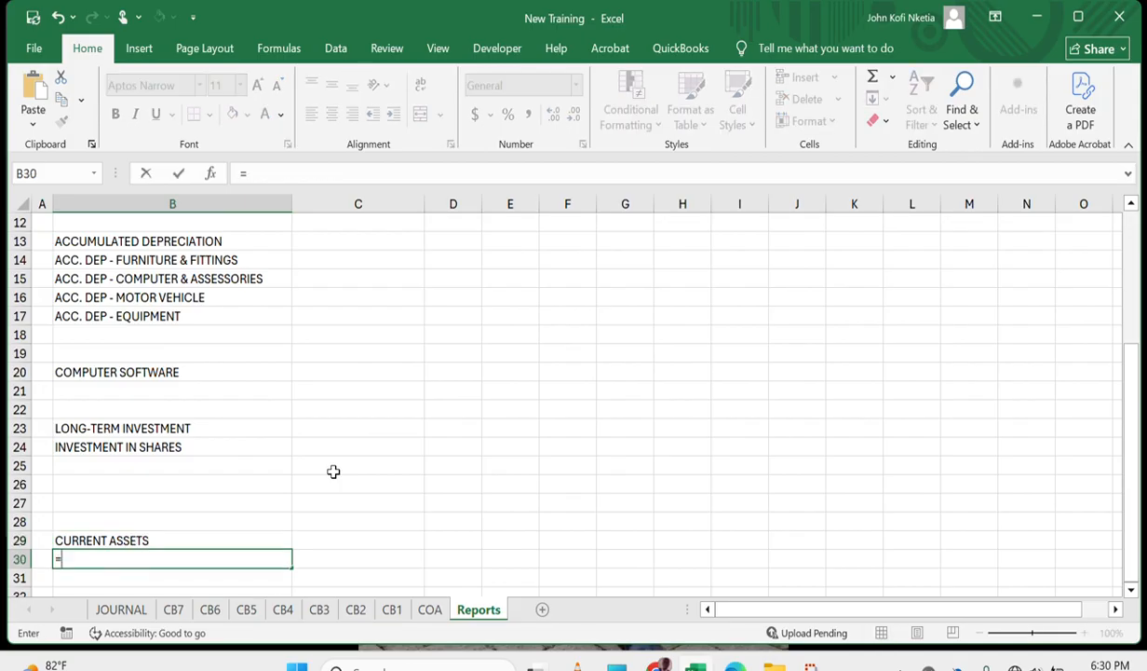
click(429, 610)
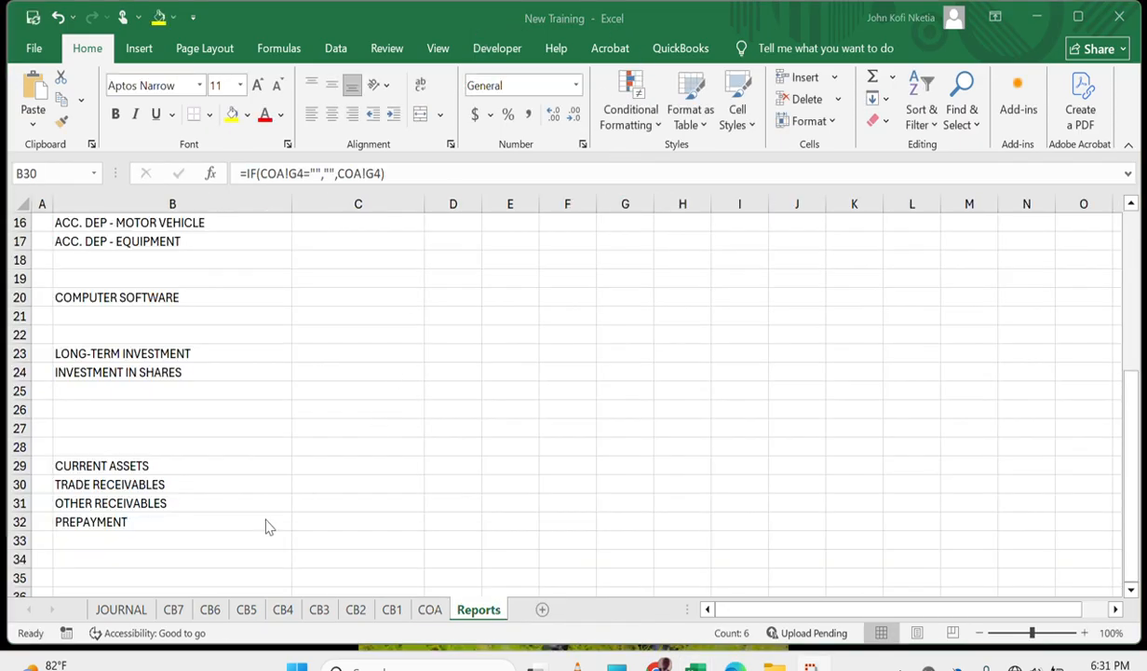
scroll(171, 527, down, 3)
scroll(172, 527, up, 1)
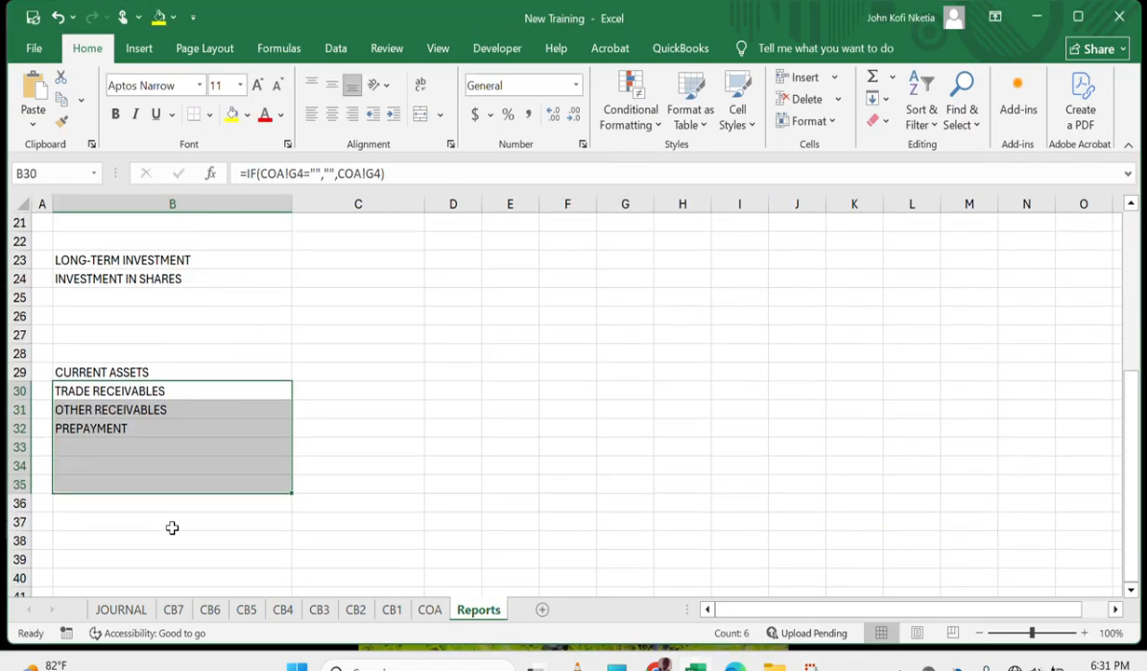
scroll(172, 527, up, 1)
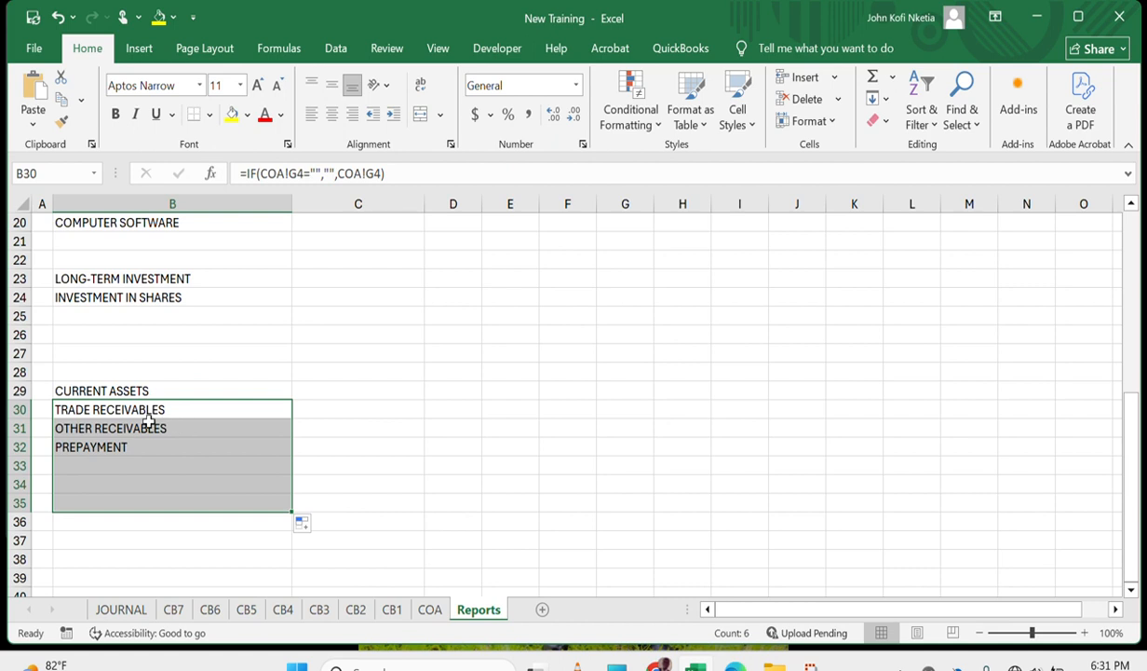
Insert eight blank rows between the CURRENT ASSETS heading and TRADE RECEIVABLES, at rows 30 to 37.
drag(12, 409, 17, 532)
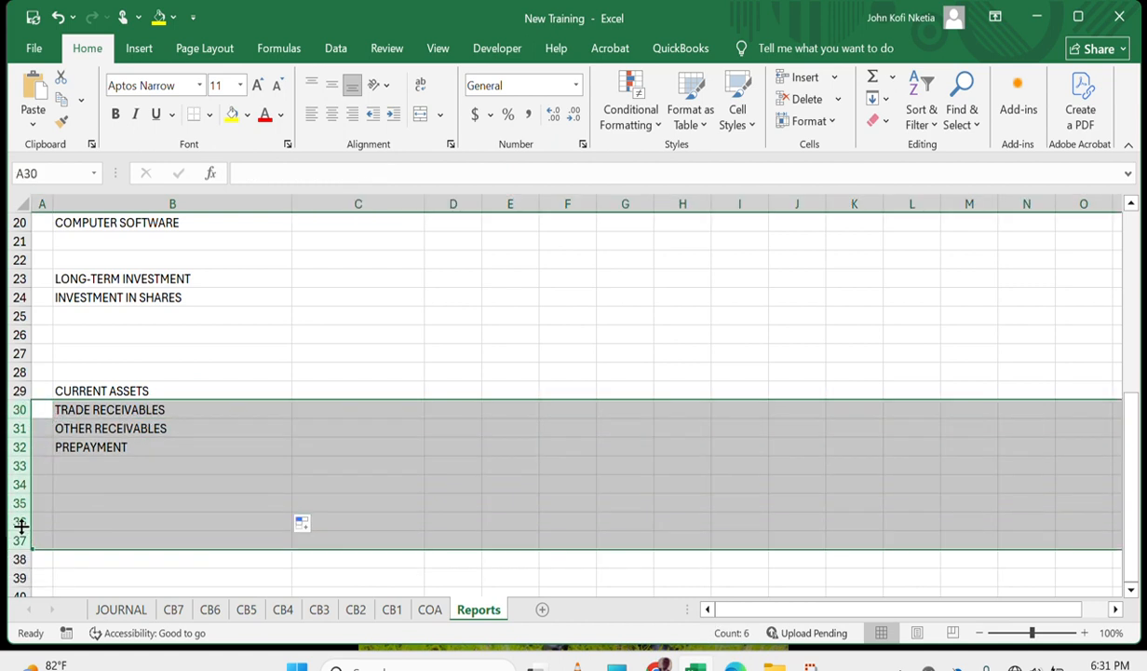
right_click(19, 521)
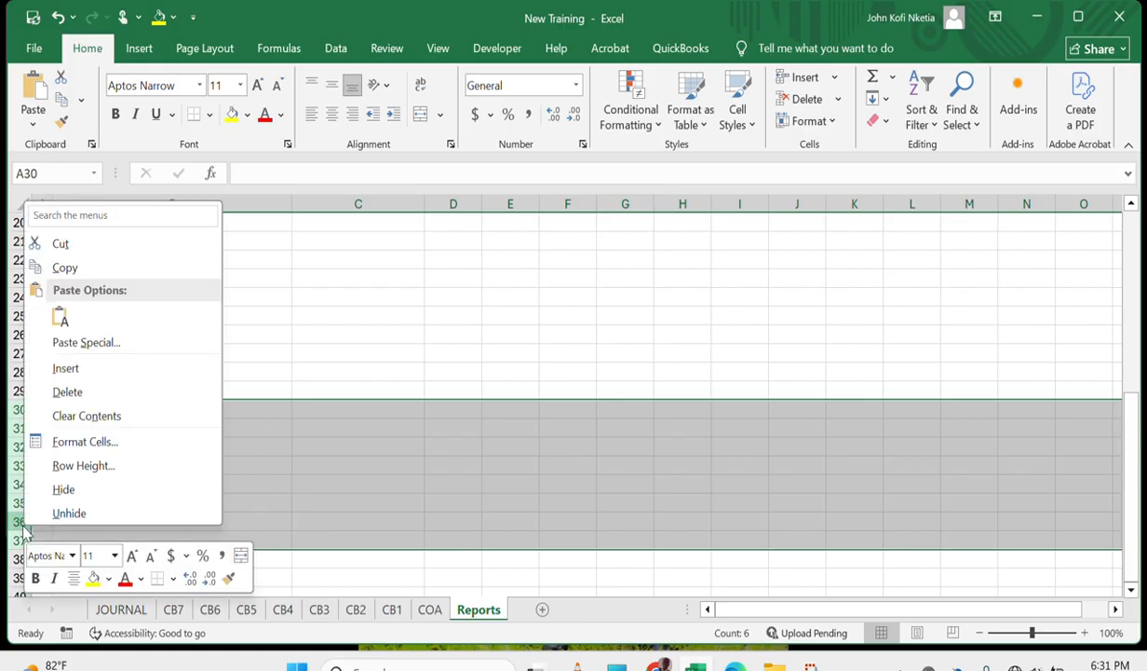
click(133, 377)
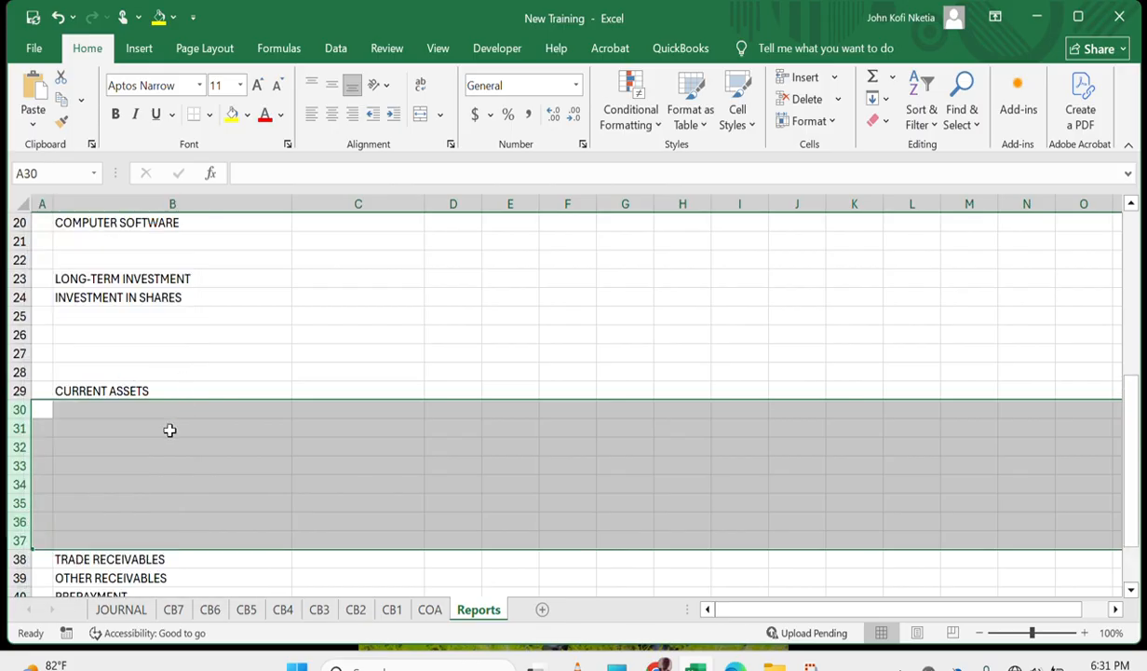
Enter =IF(COA!H4="","",COA!H4) in cell B30 to link the cash and bank accounts, and fill it down through B37.
click(116, 410)
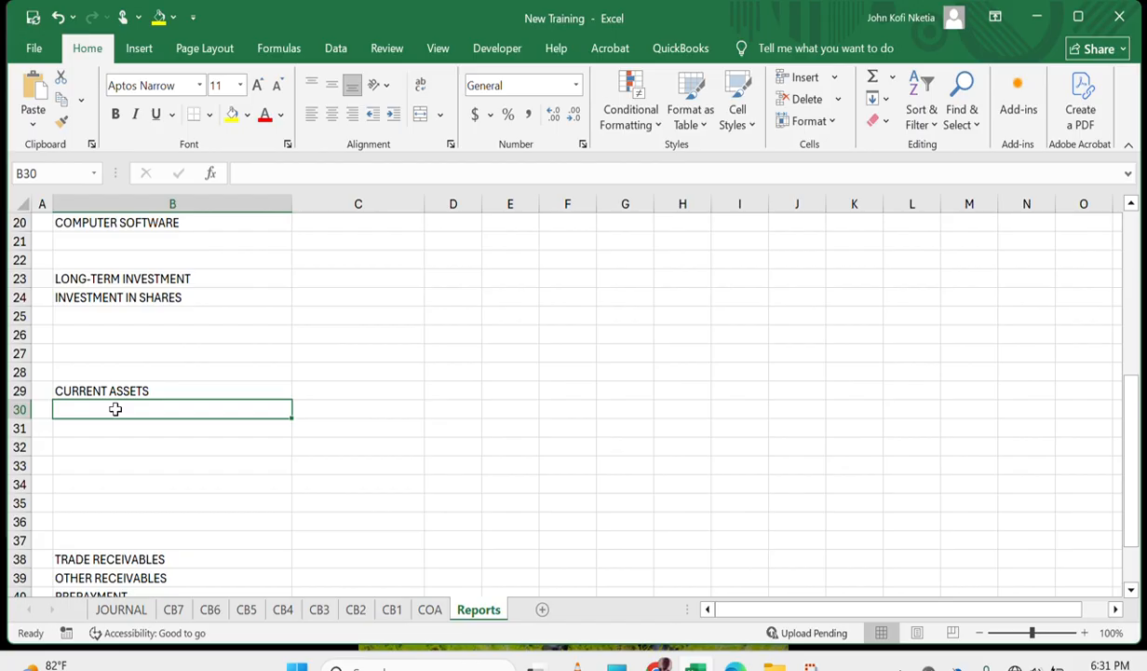
text(=)
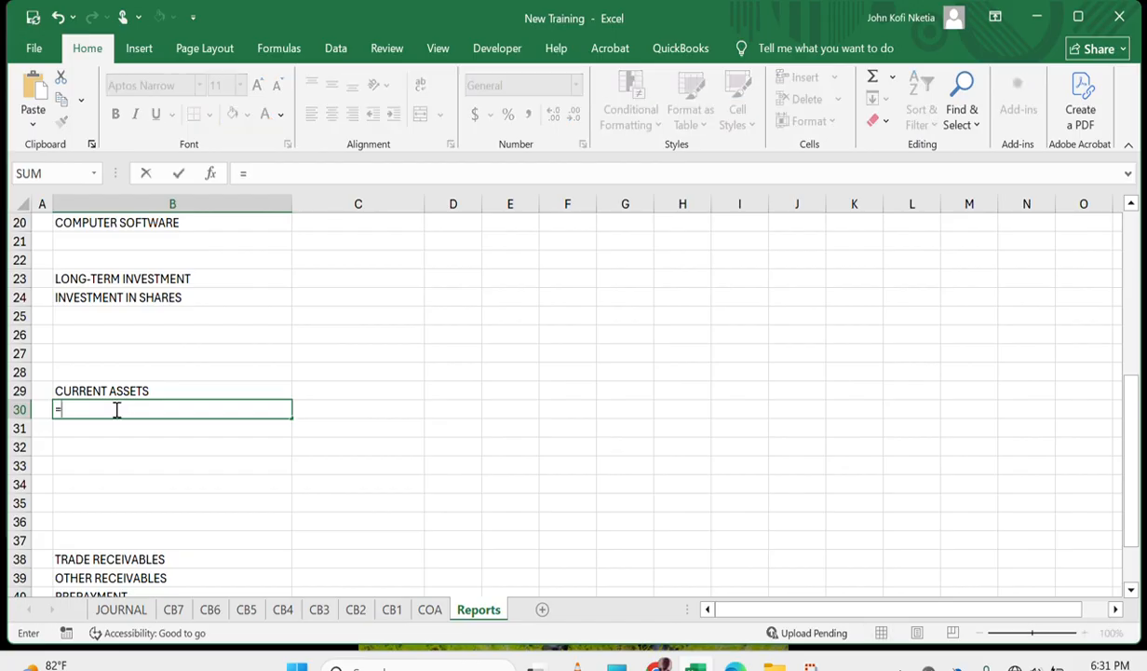
click(429, 611)
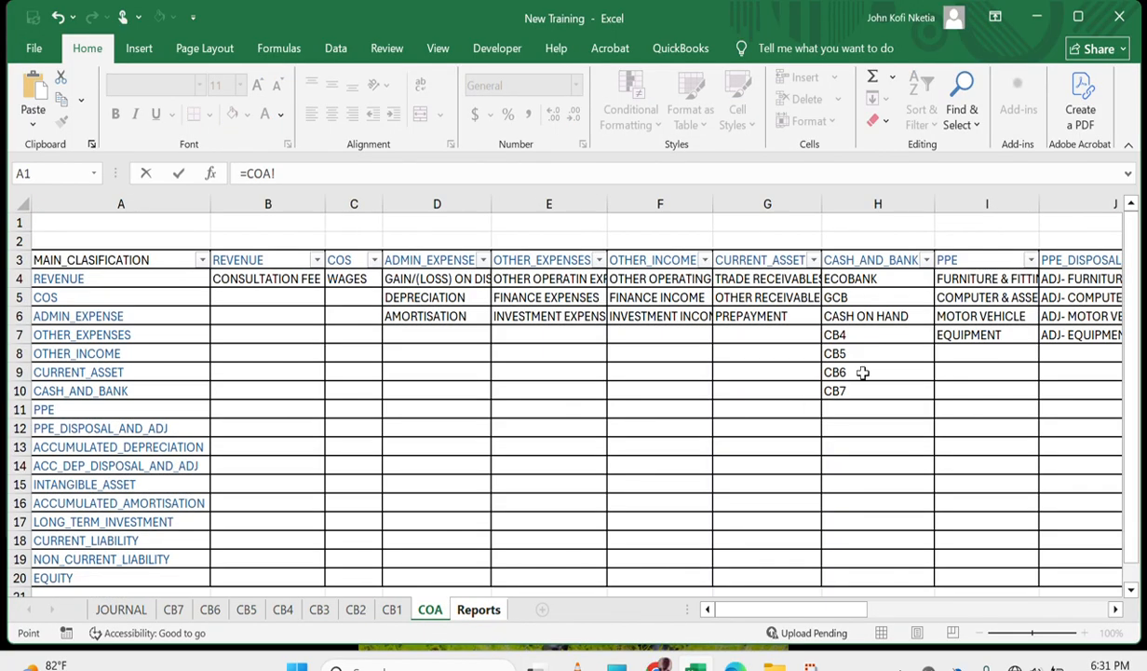
click(853, 277)
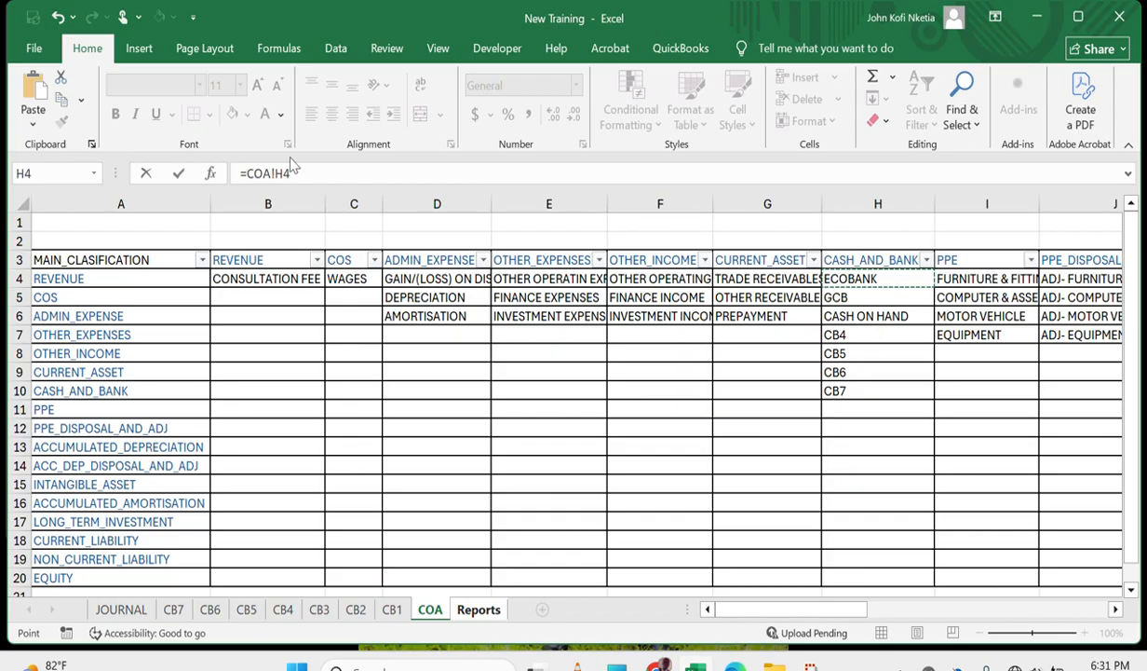
drag(246, 173, 342, 174)
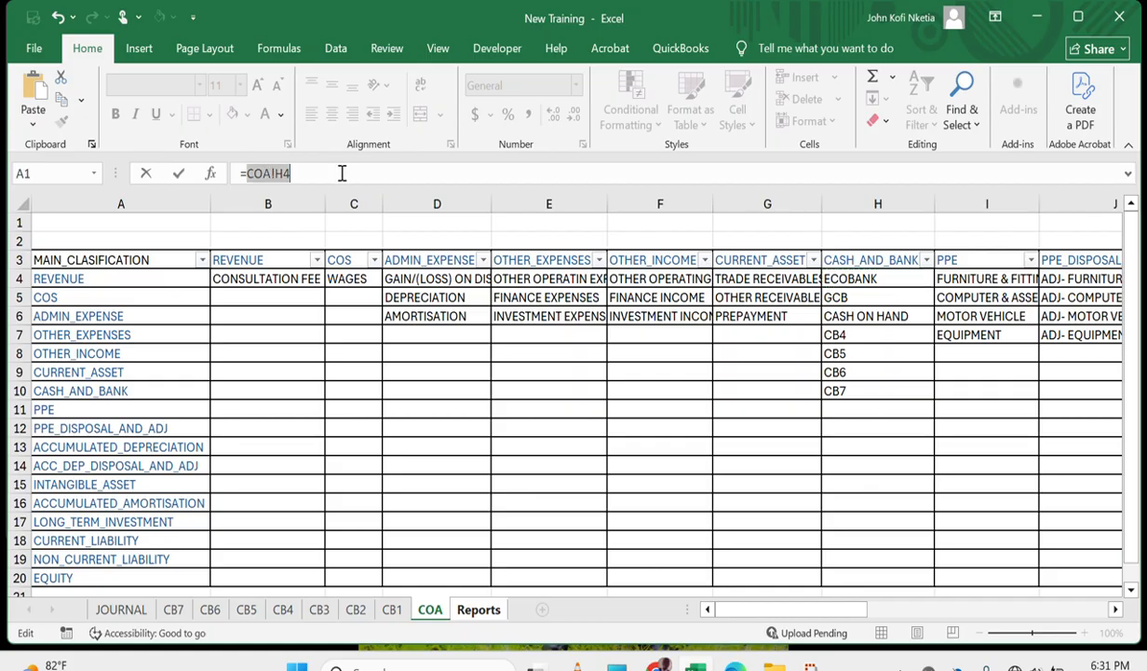
text(IF()
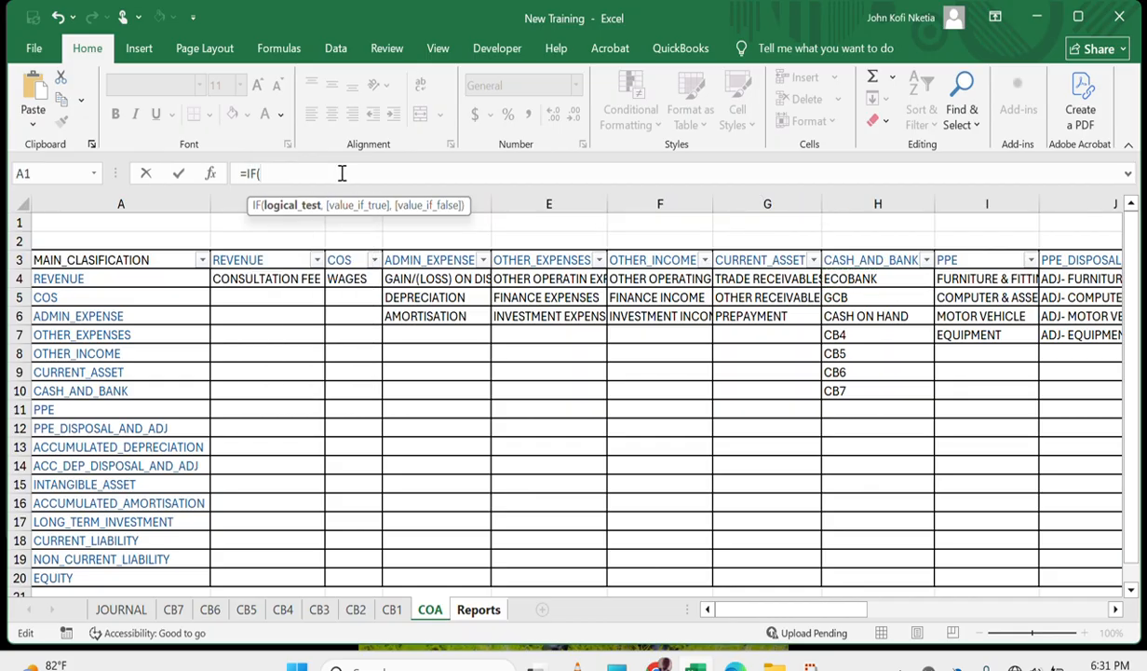
key(ctrl+v)
text(="",)
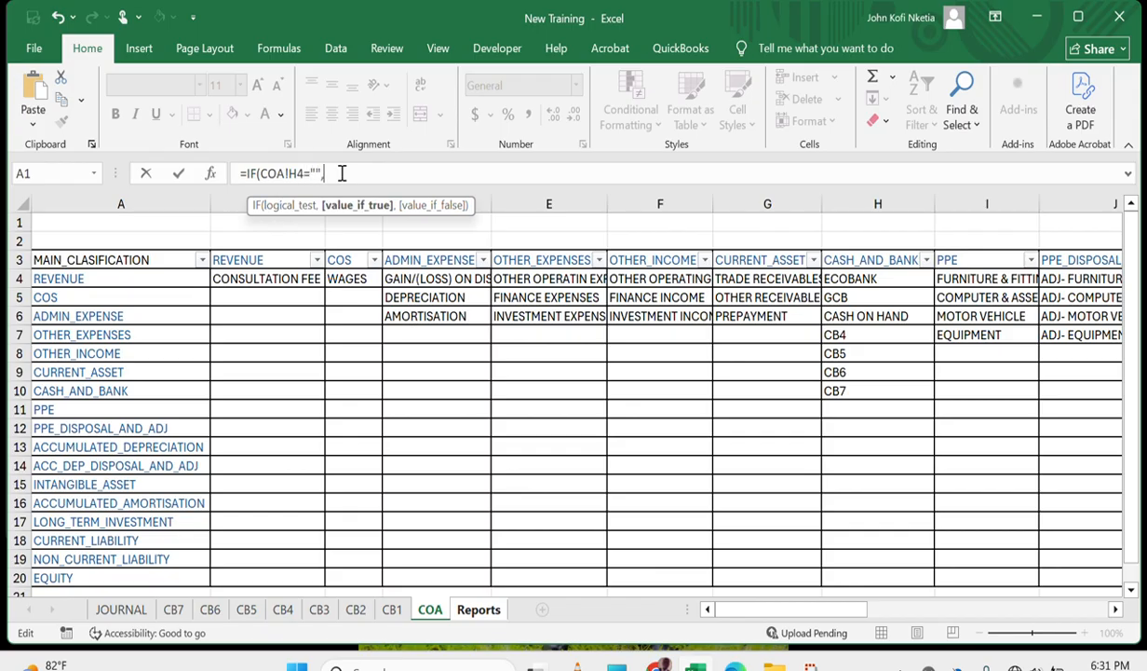
text("",)
key(ctrl+v)
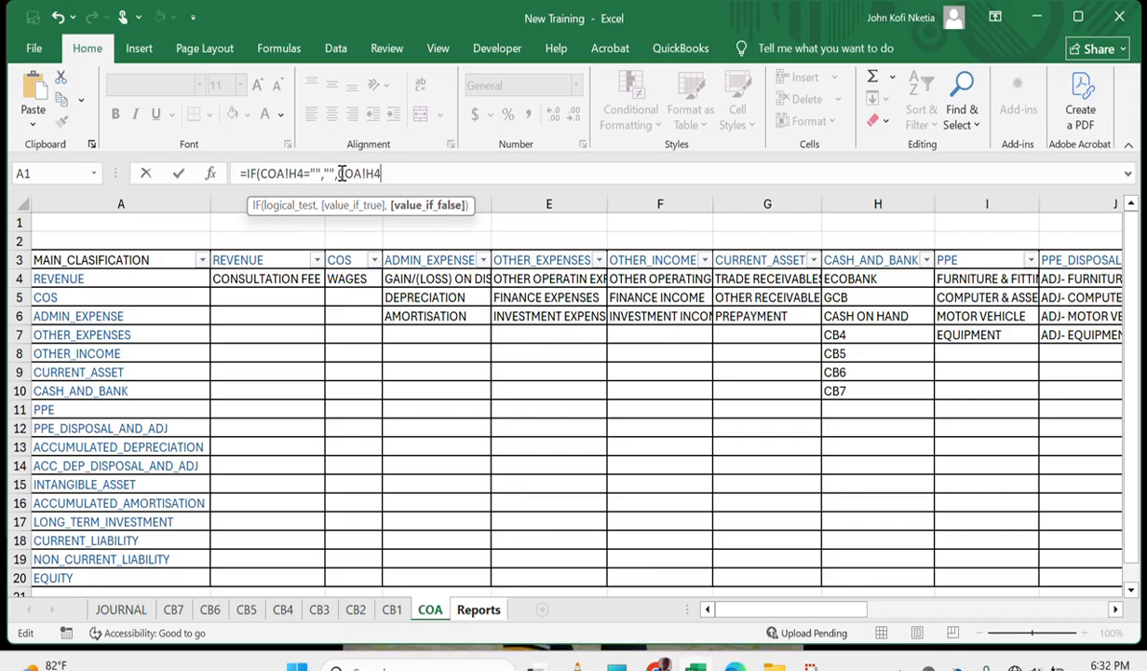
key(Return)
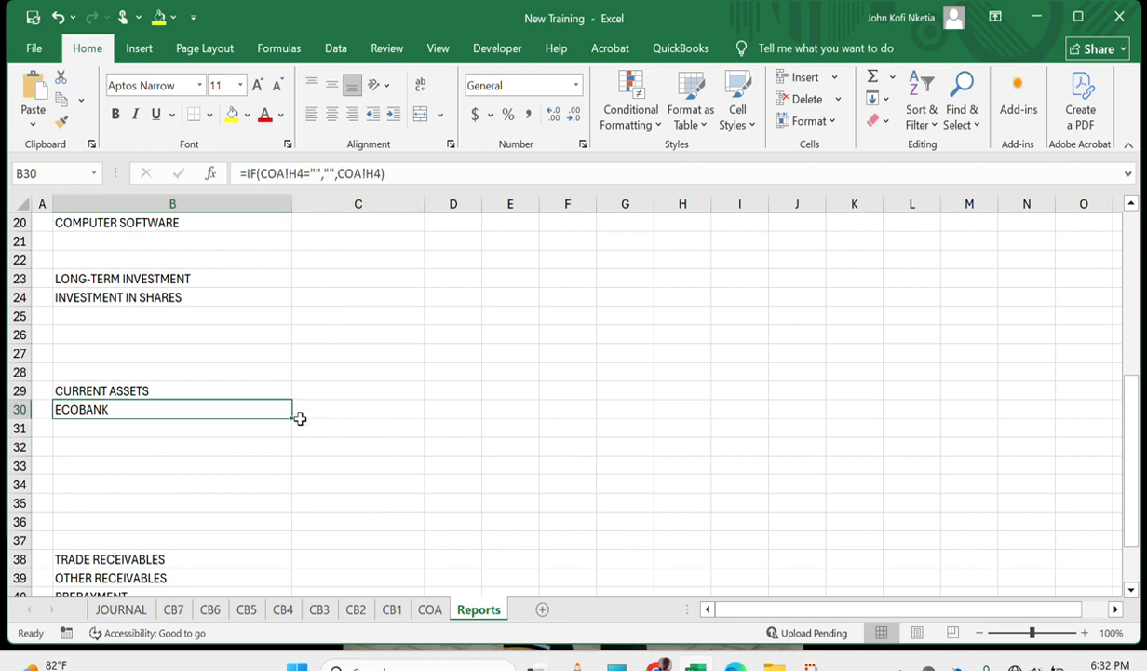
drag(295, 422, 276, 545)
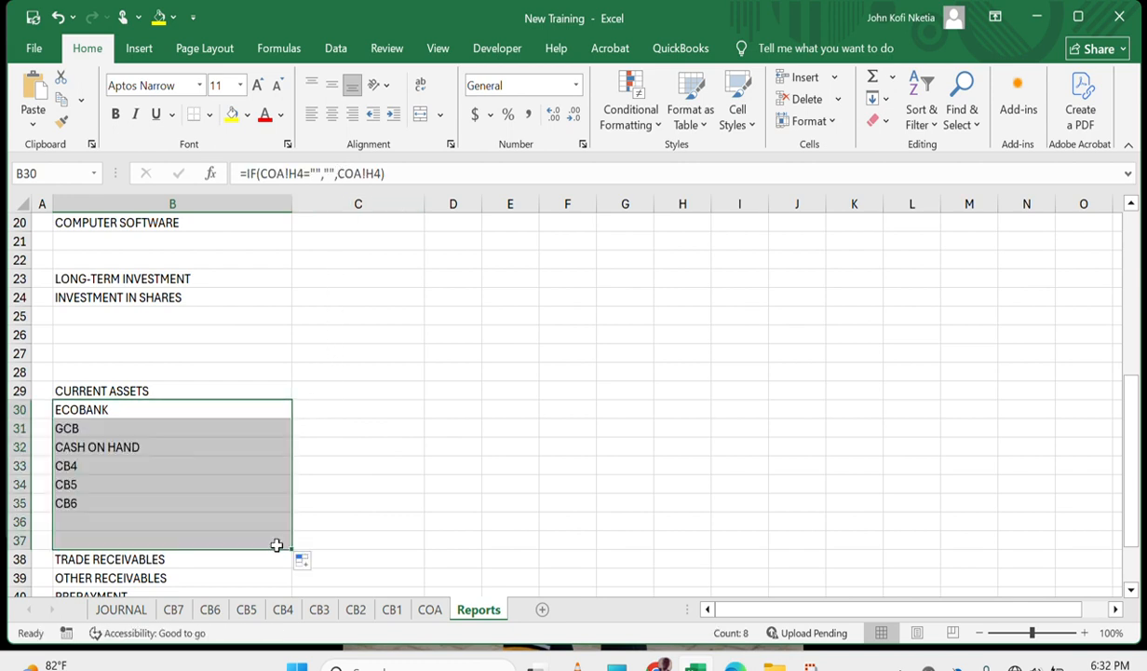
Delete the empty row 37 above TRADE RECEIVABLES on the Reports sheet.
right_click(22, 541)
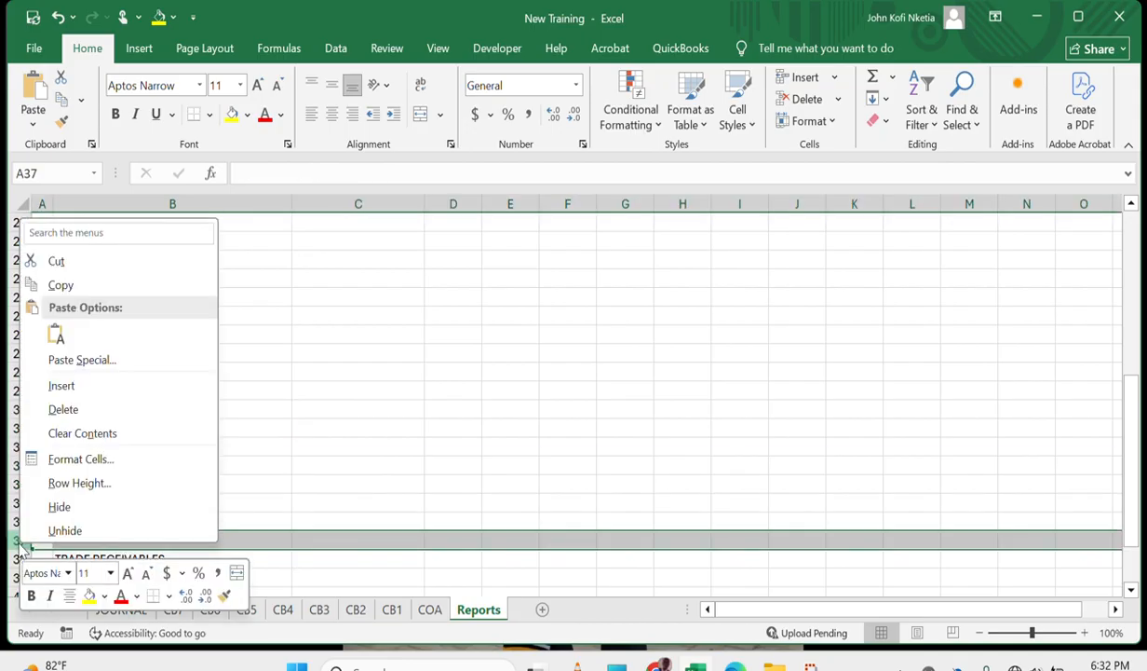
click(94, 413)
click(200, 430)
scroll(199, 430, down, 3)
Fill the current asset link formula from the PREPAYMENT cell B39 down through B44.
click(135, 410)
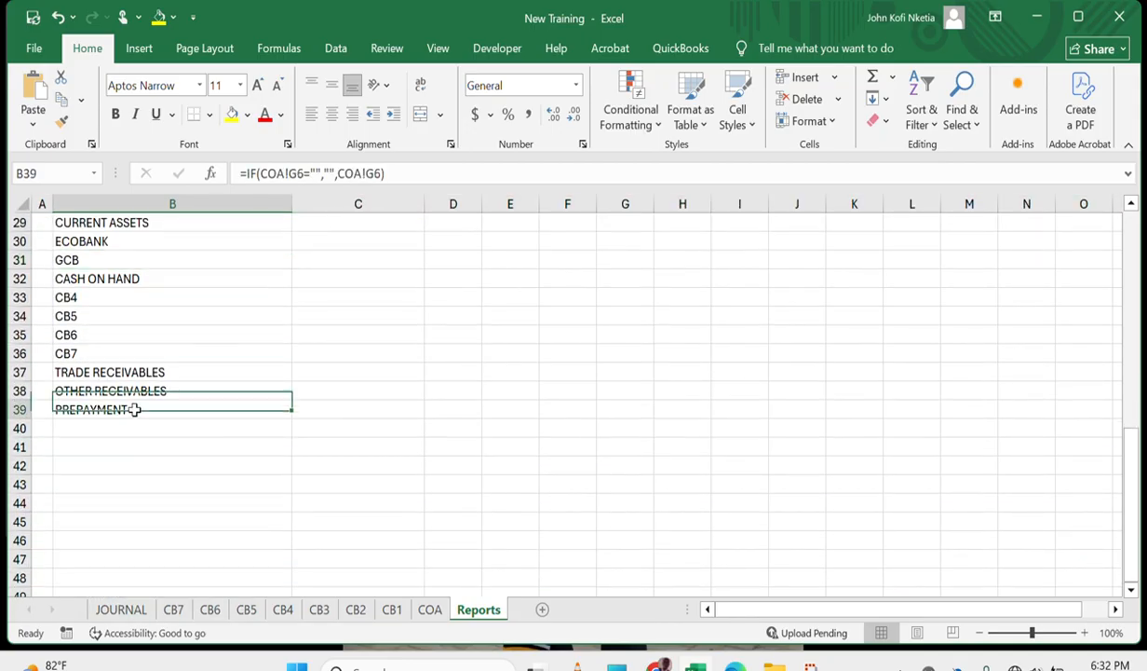
drag(288, 416, 276, 497)
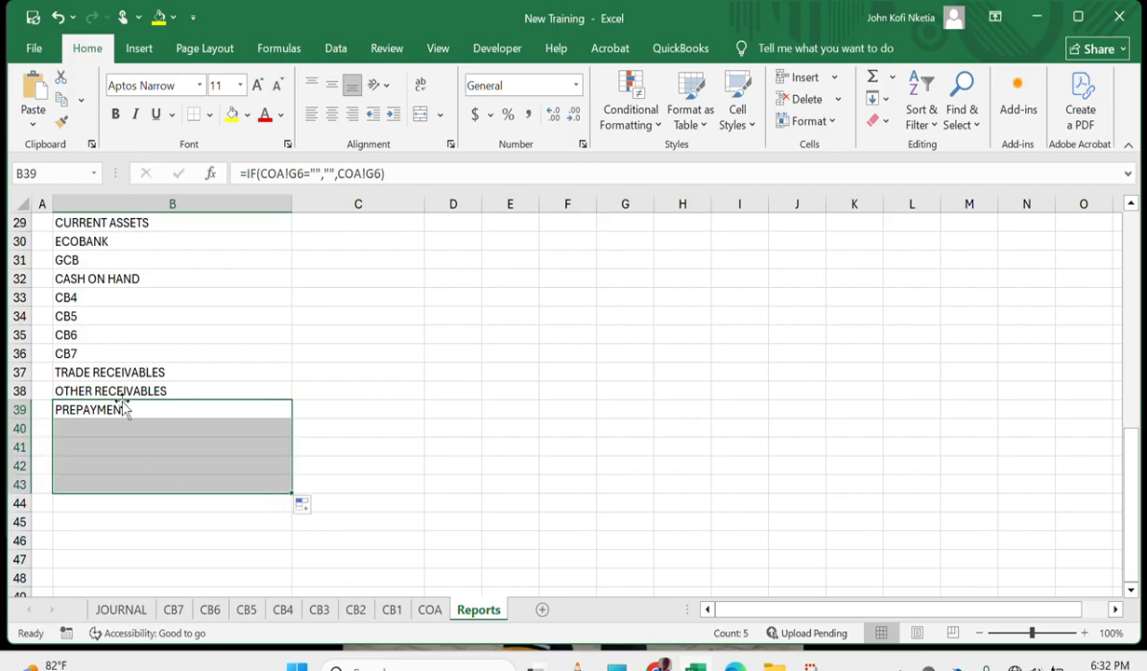
click(108, 426)
click(100, 444)
drag(100, 444, 100, 470)
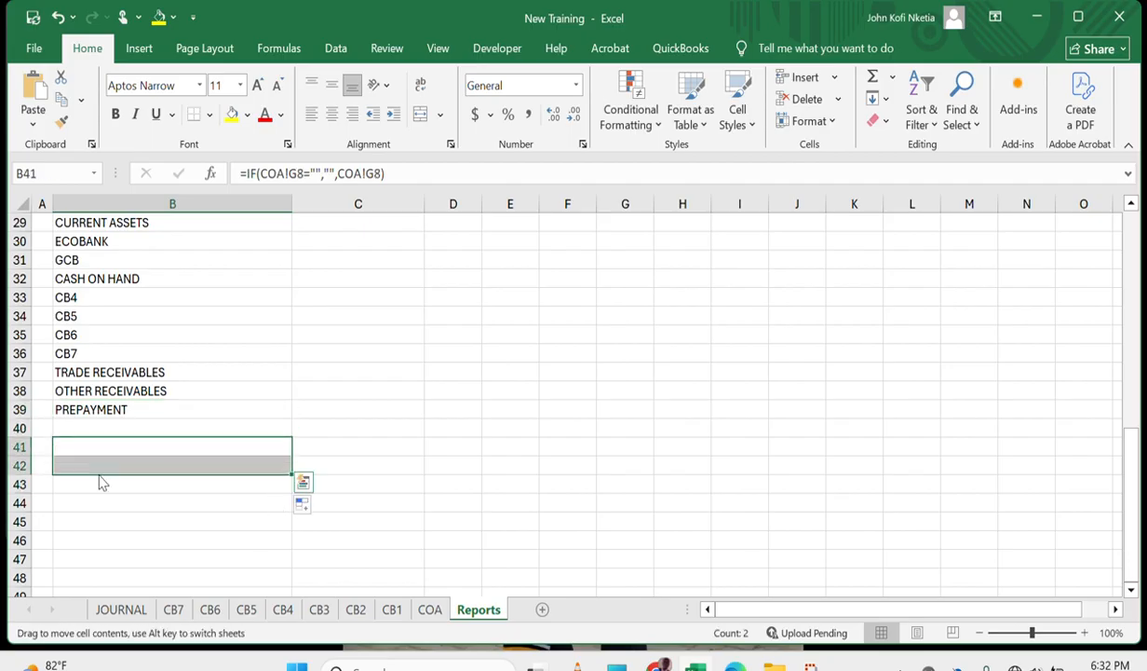
click(99, 483)
click(100, 502)
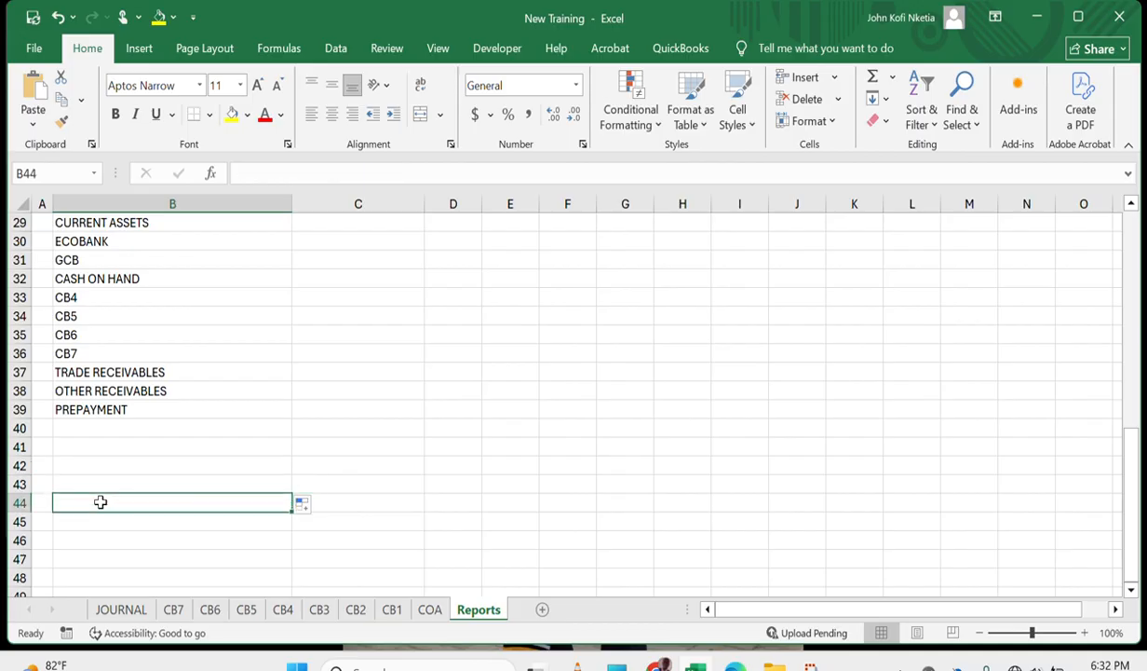
click(105, 483)
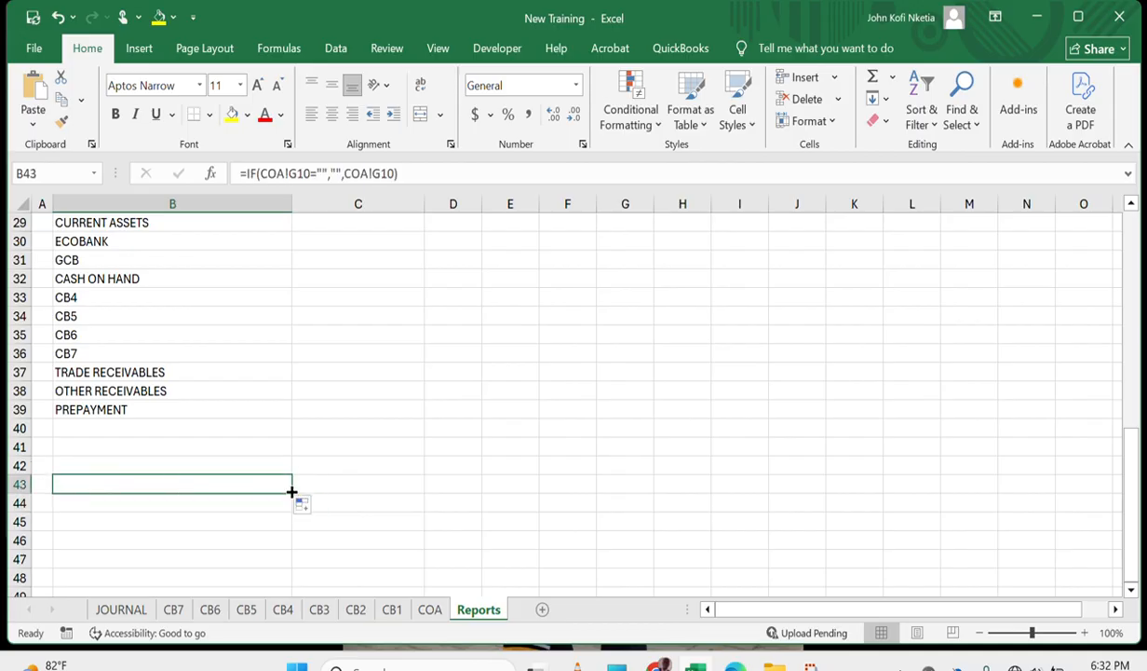
drag(291, 491, 277, 513)
click(189, 450)
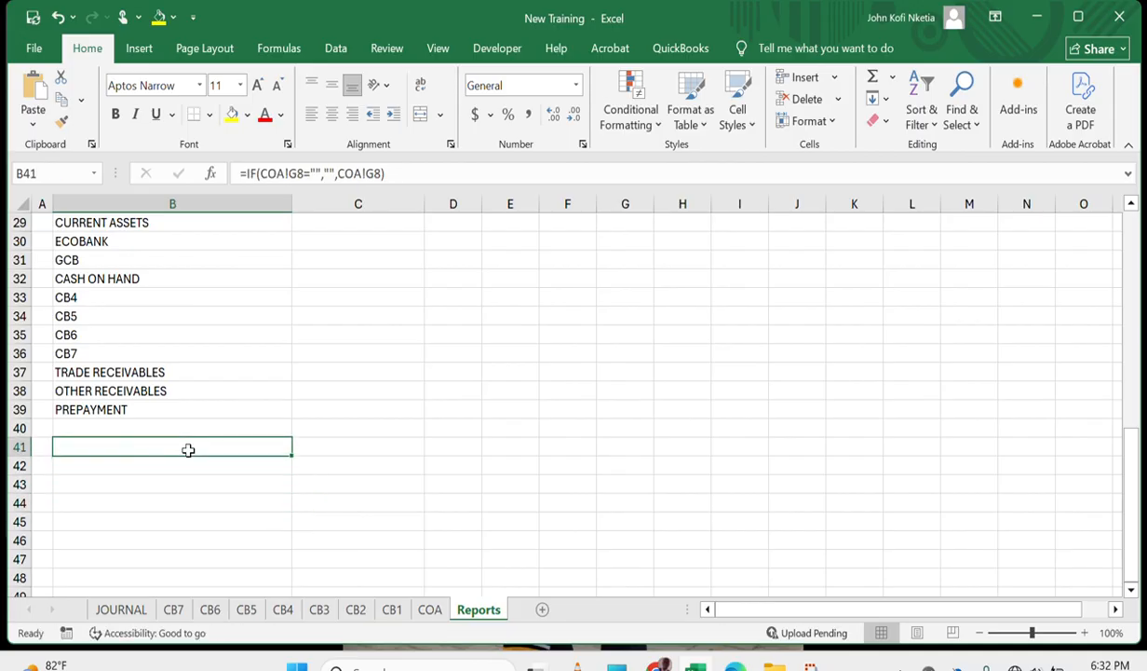
Enter the heading EQUITY in cell B45 of the Reports sheet.
scroll(187, 448, up, 4)
scroll(187, 448, down, 5)
click(139, 446)
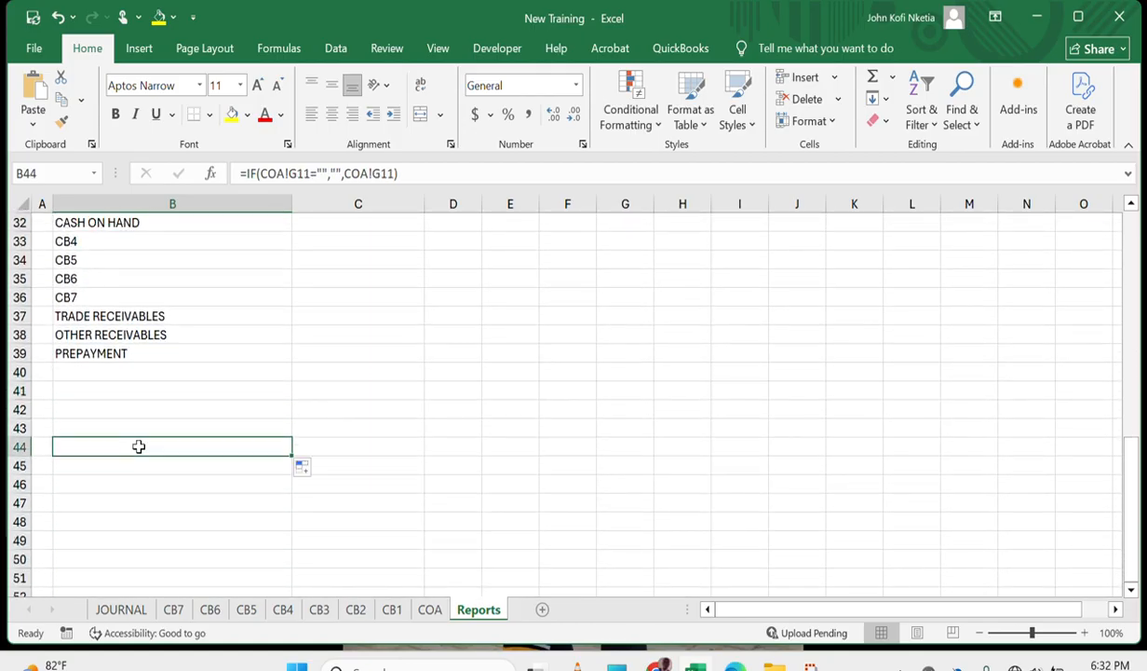
key(Up)
key(Down)
key(Down)
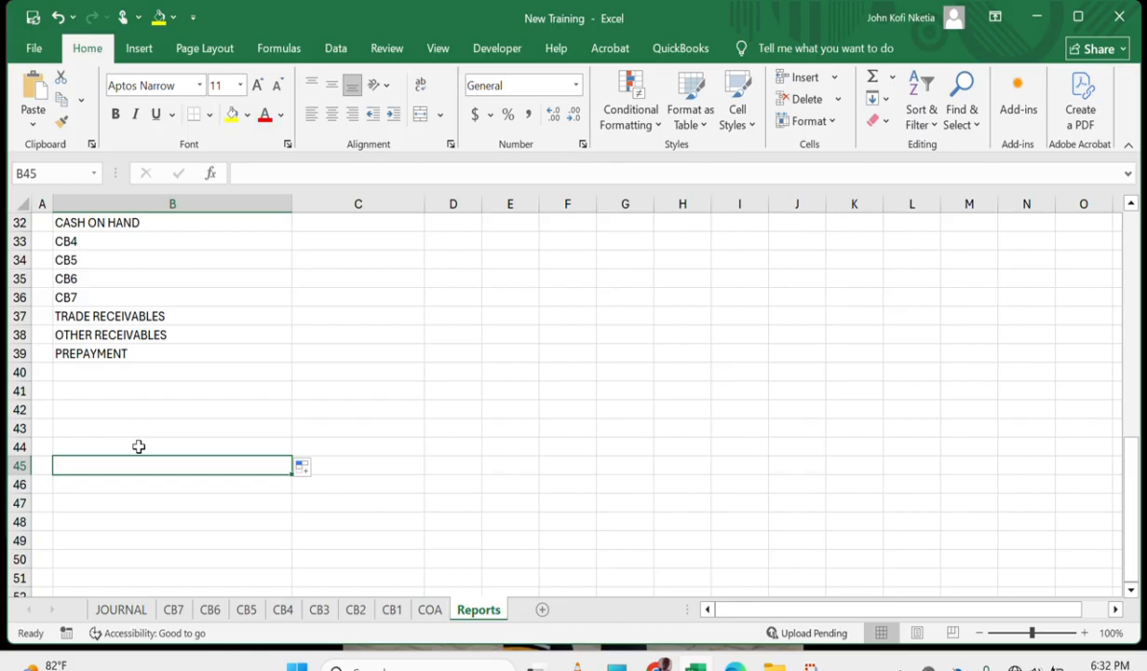
text(EQUITY)
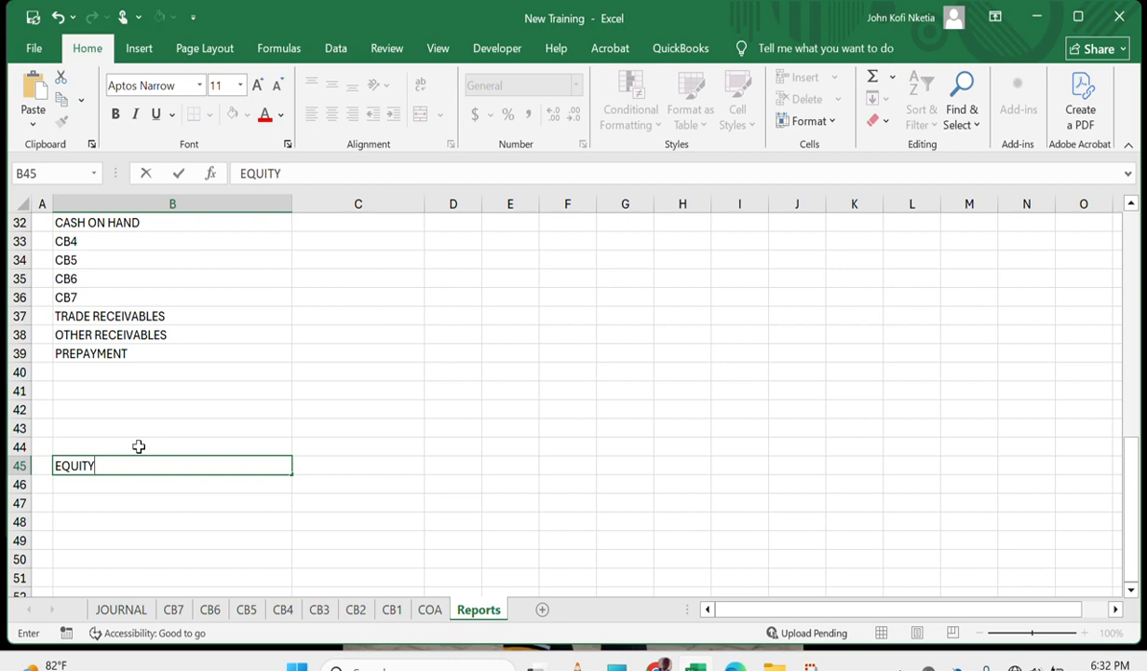
key(Return)
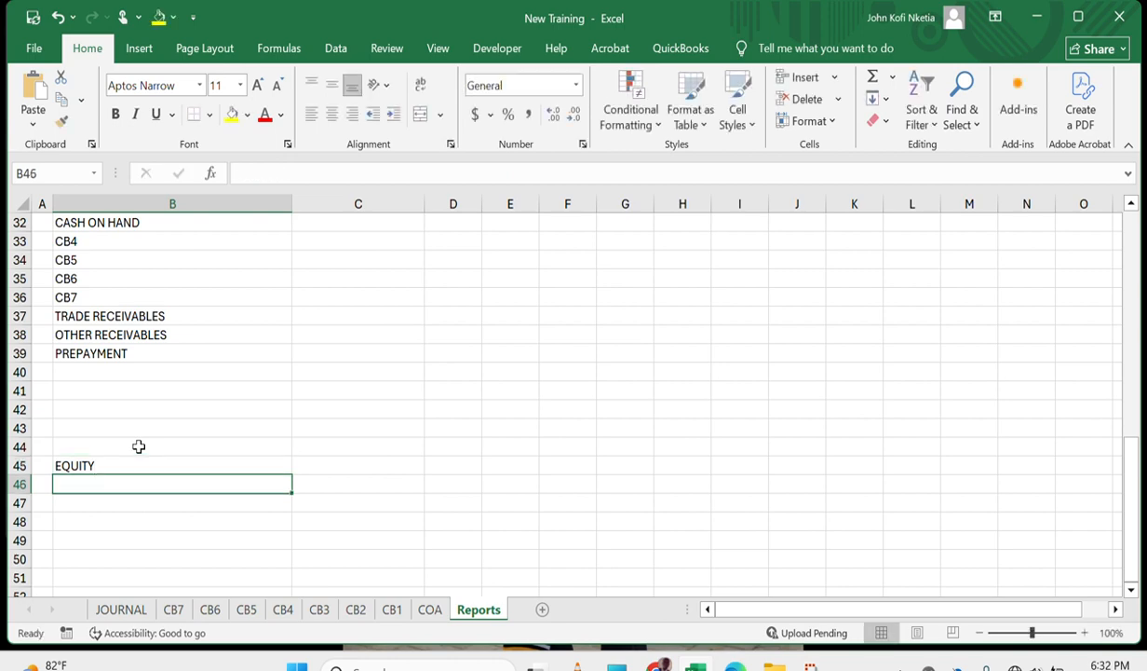
Enter =IF(COA!R4="","",COA!R4) in cell B46 to link the equity accounts, and fill it down through B51.
text(=)
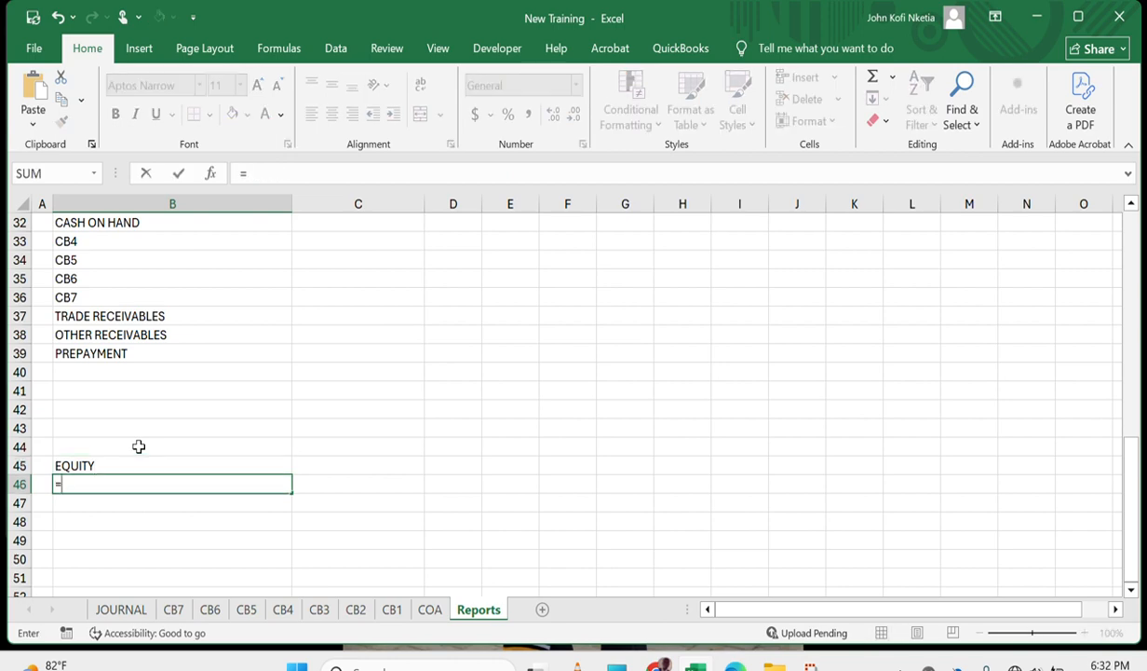
click(428, 610)
scroll(753, 427, right, 3)
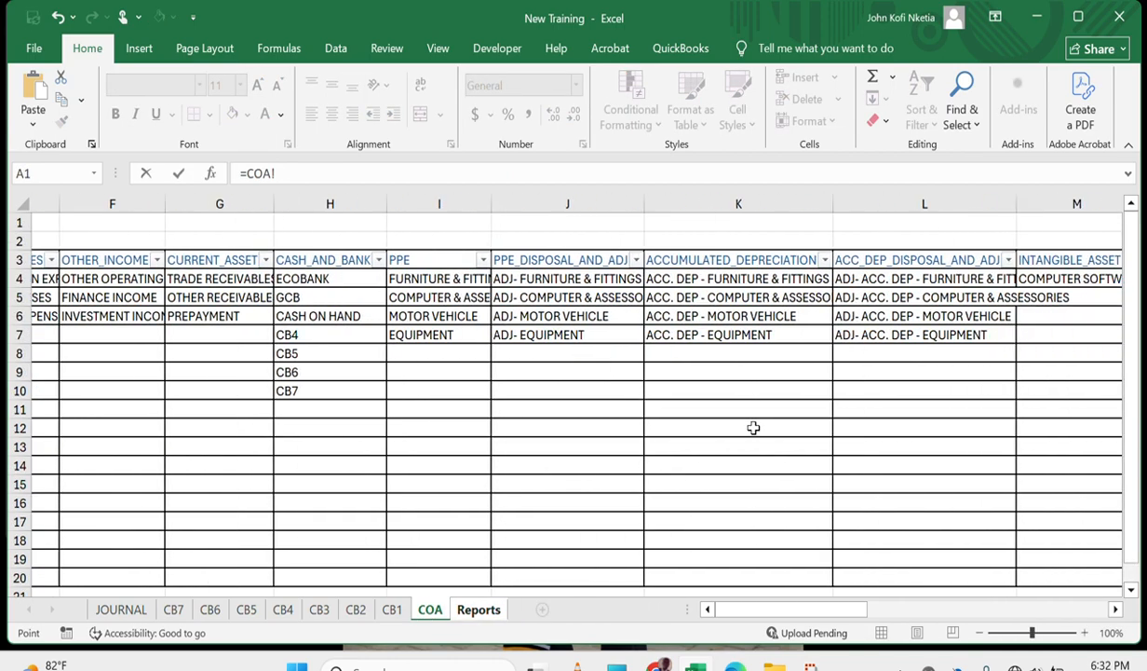
scroll(753, 428, right, 5)
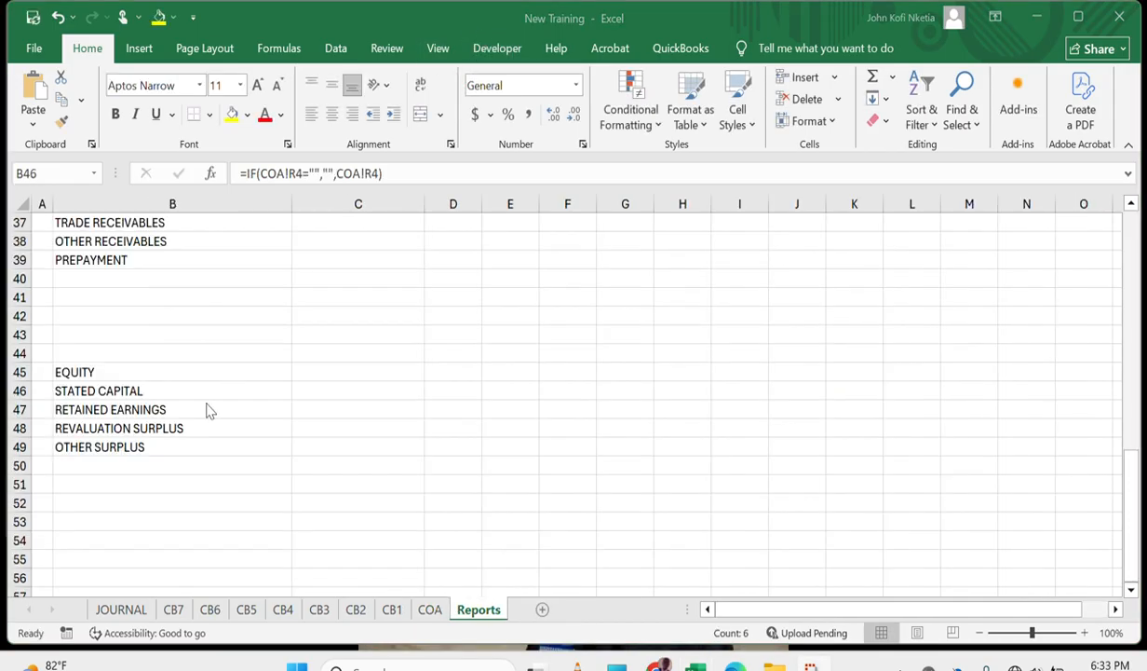
click(157, 484)
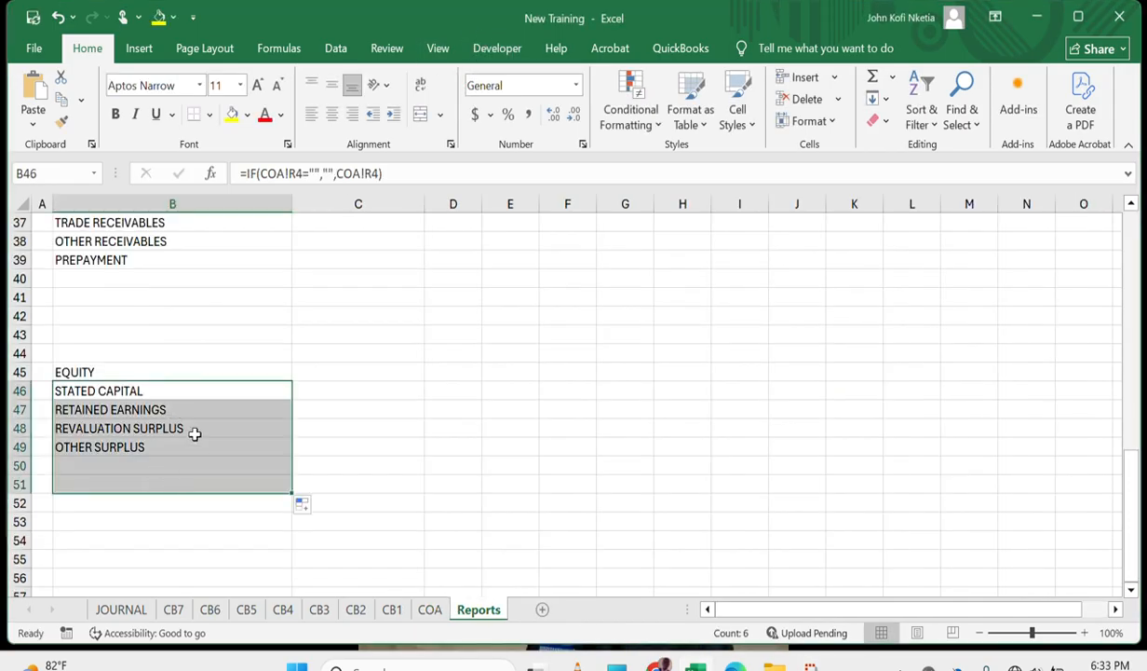
click(171, 466)
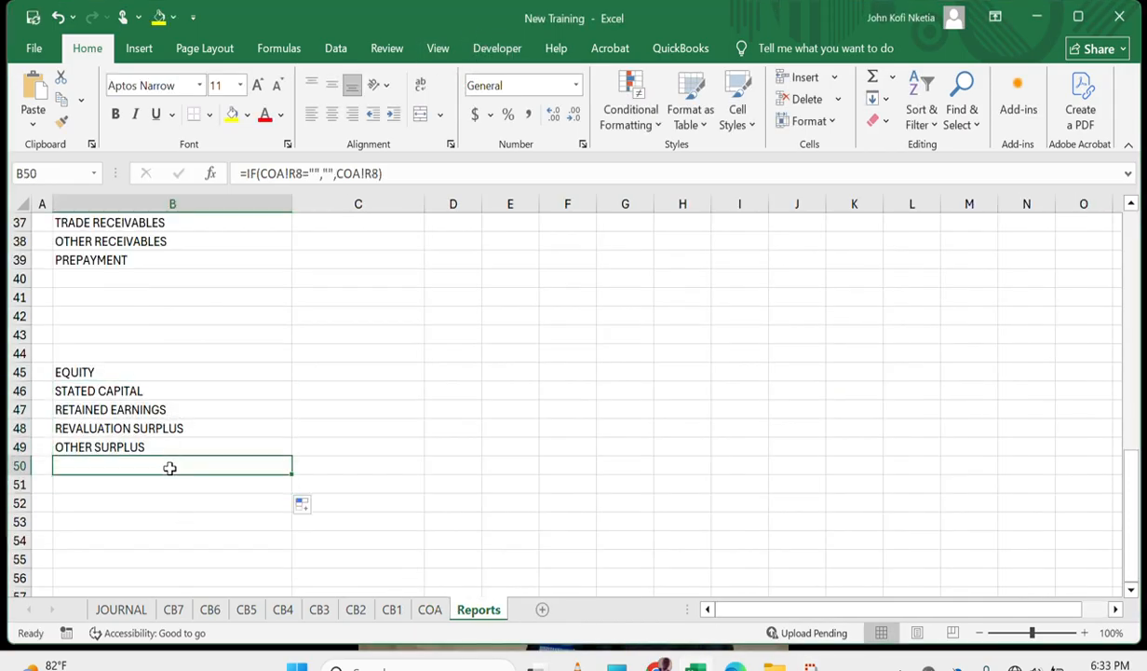
click(140, 484)
Enter the heading NON-CURRENT LIABILITIES in cell B52.
click(133, 502)
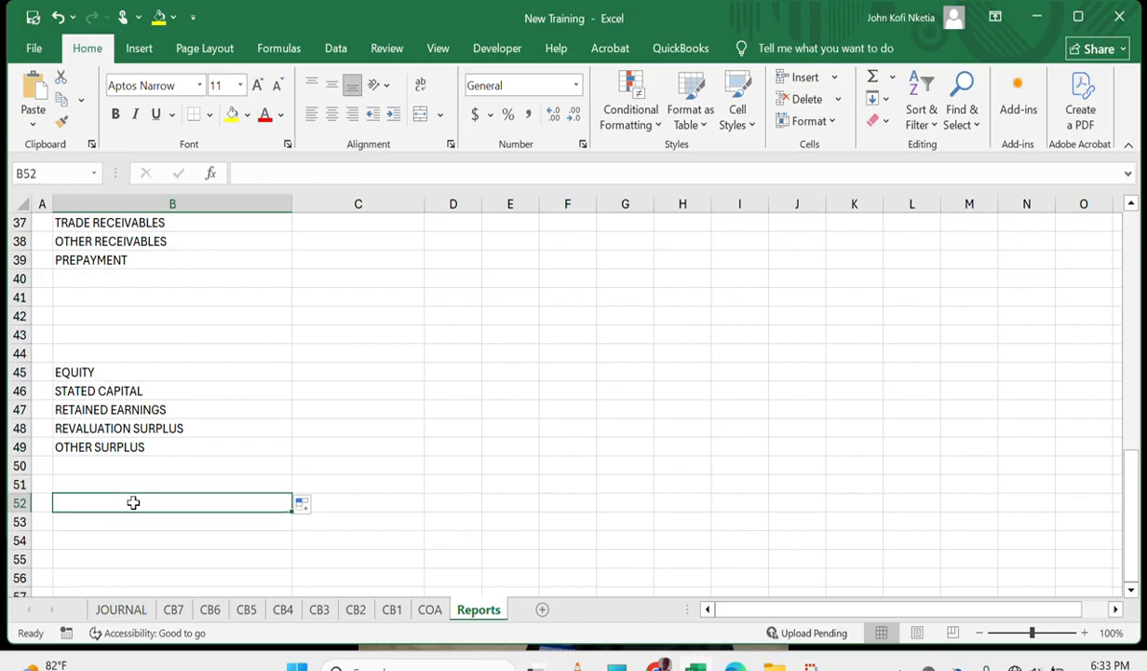
text(NON)
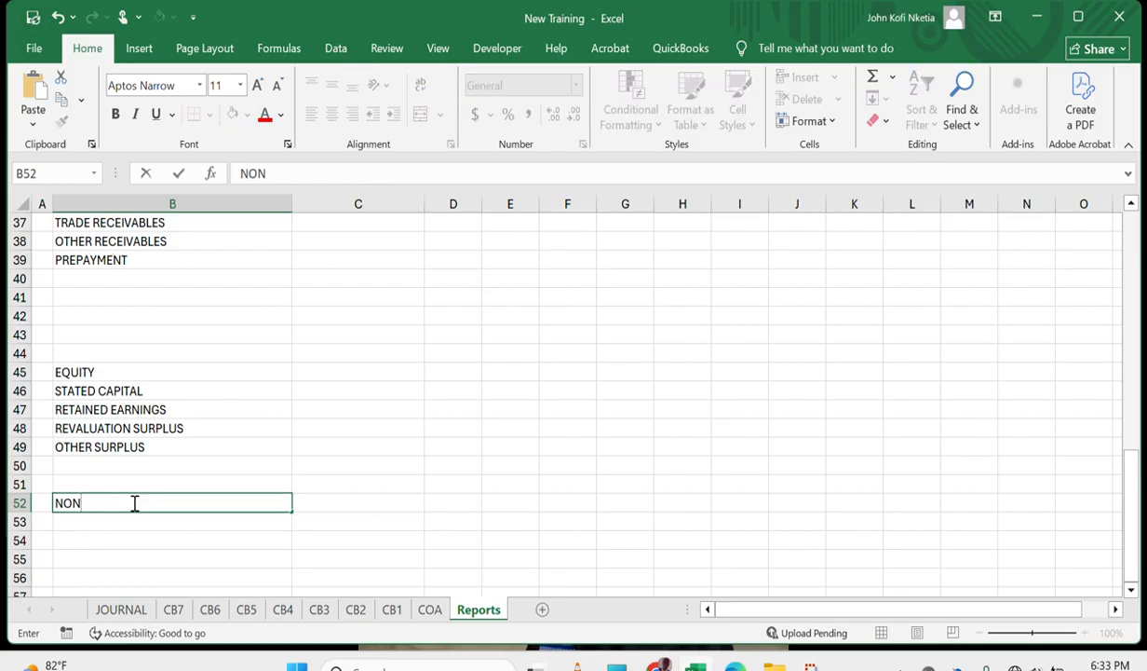
text(-CURRENT LI)
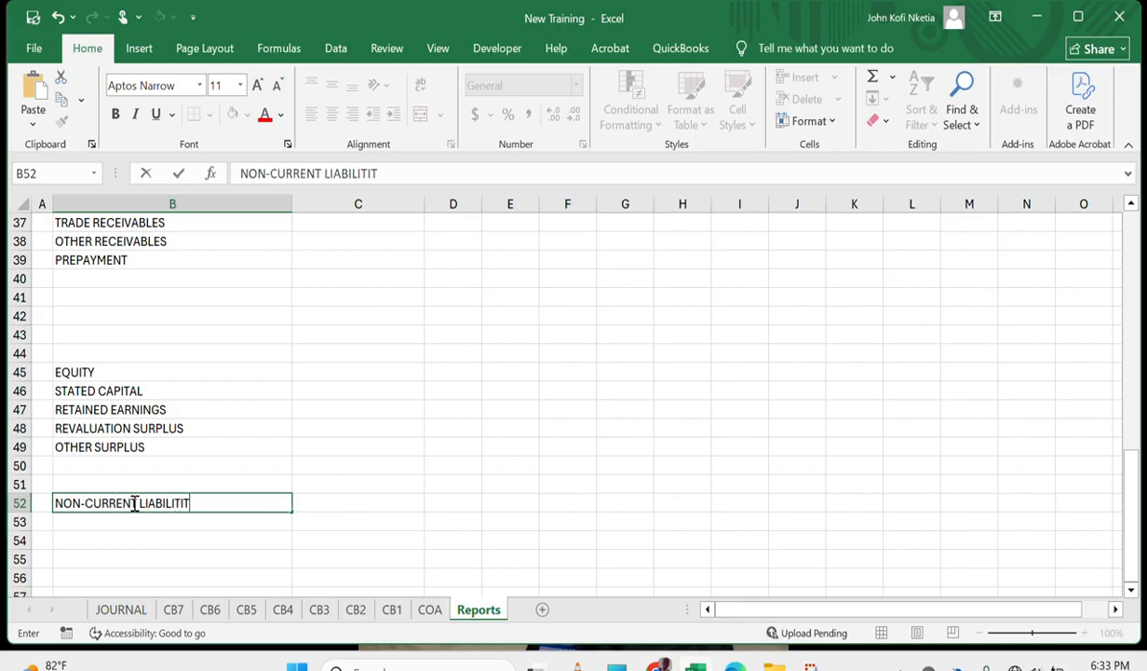
text(ABILITIES)
key(Return)
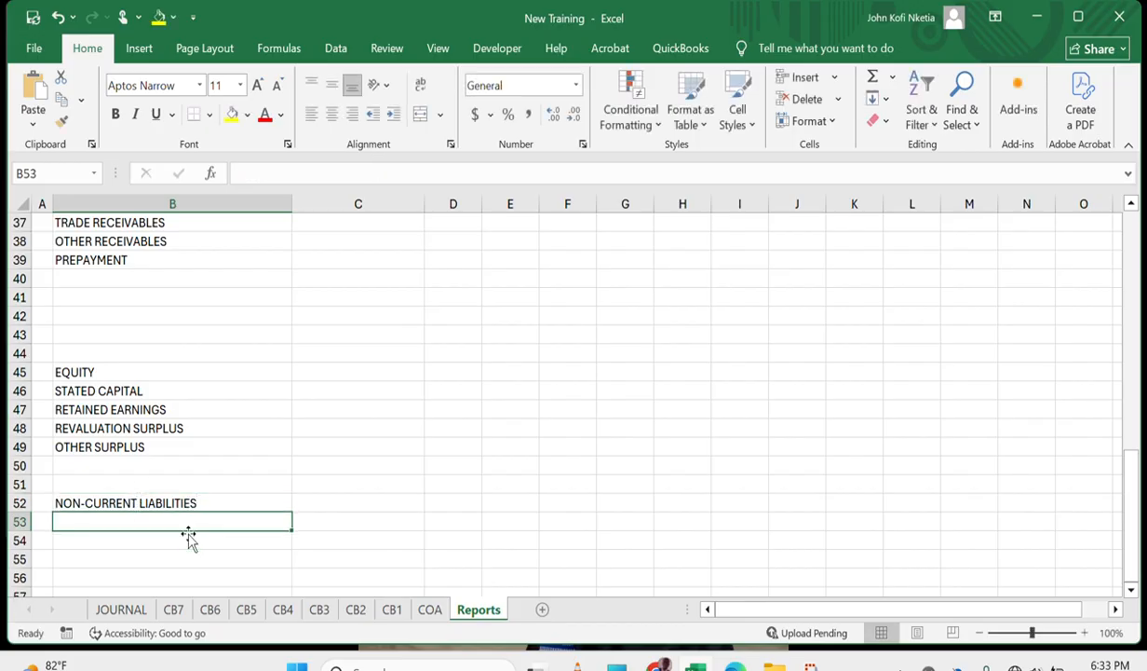
Enter =IF(COA!Q4="","",COA!Q4) in cell B53 to link the non-current liability accounts, and fill it down through B56.
text(=)
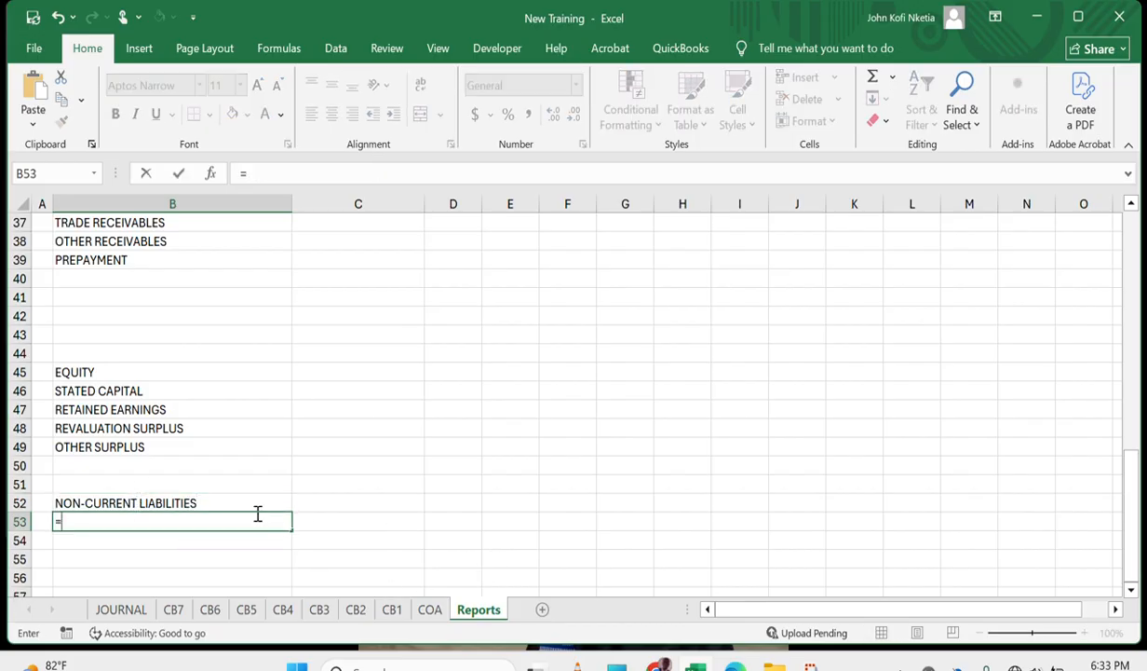
click(432, 611)
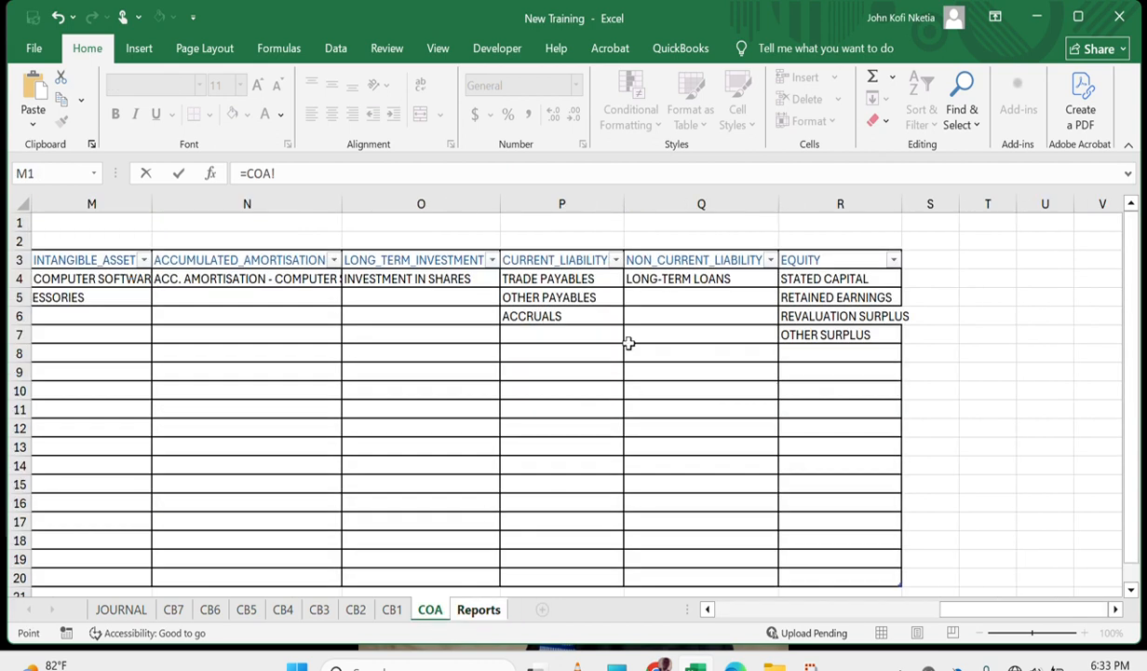
click(673, 281)
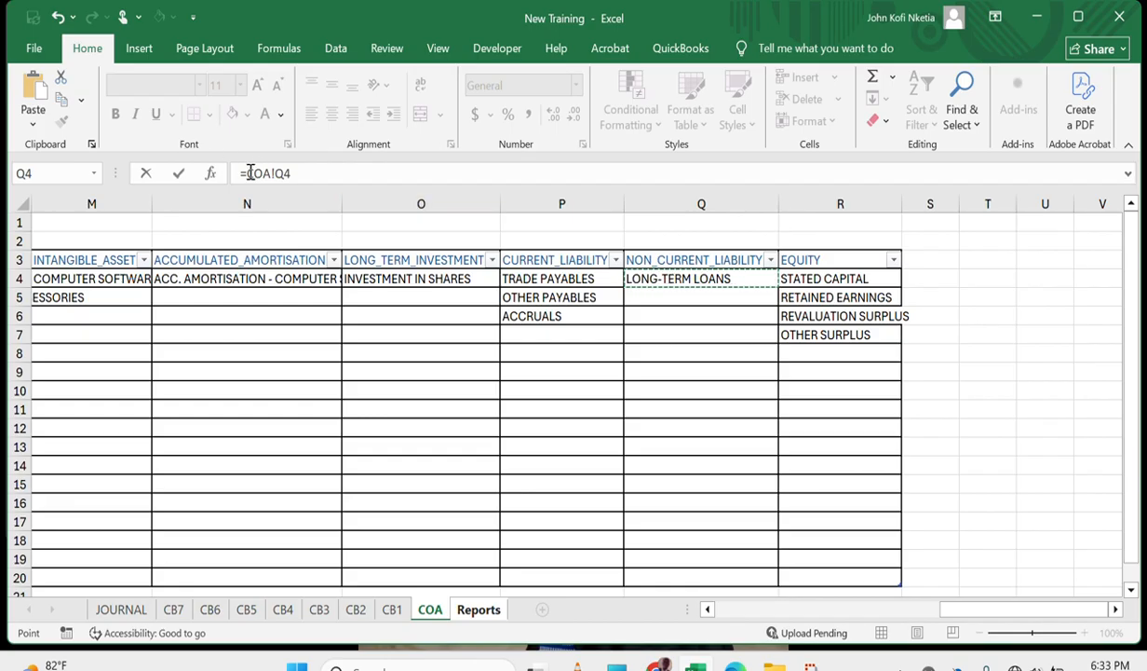
drag(248, 173, 431, 193)
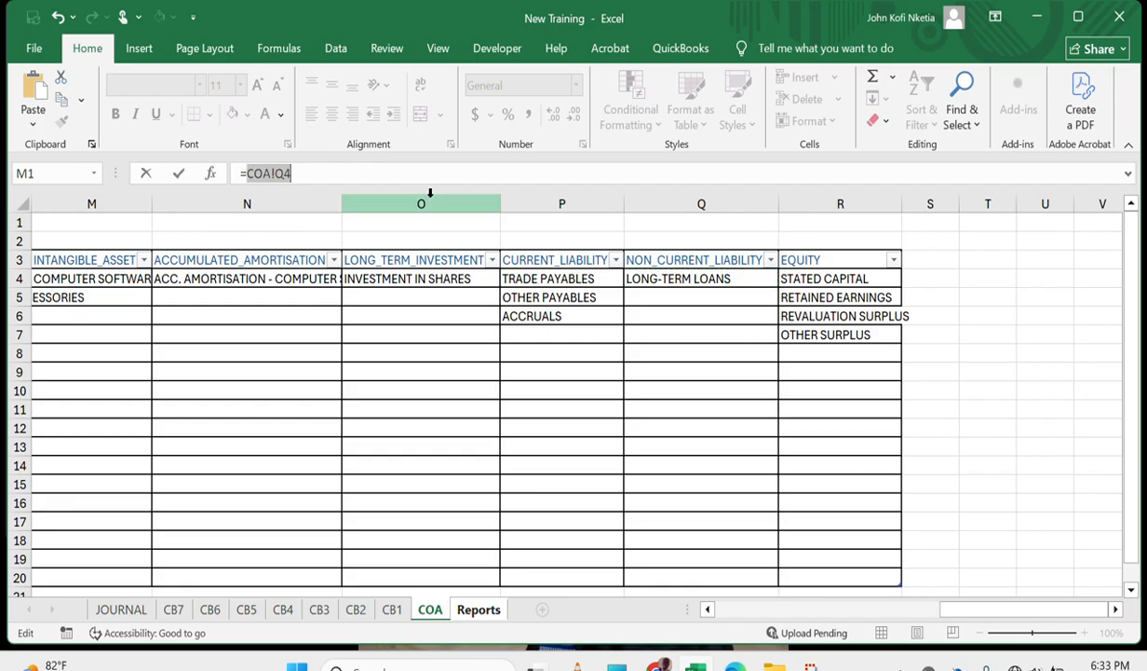
text(IF()
key(ctrl+v)
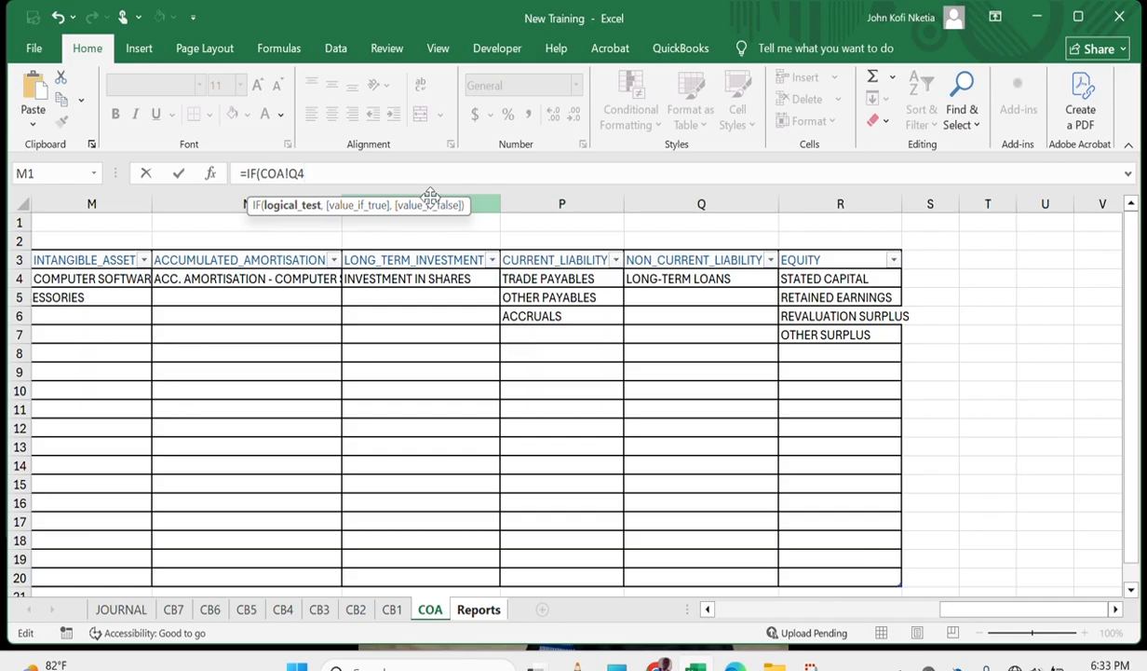
text(="","",)
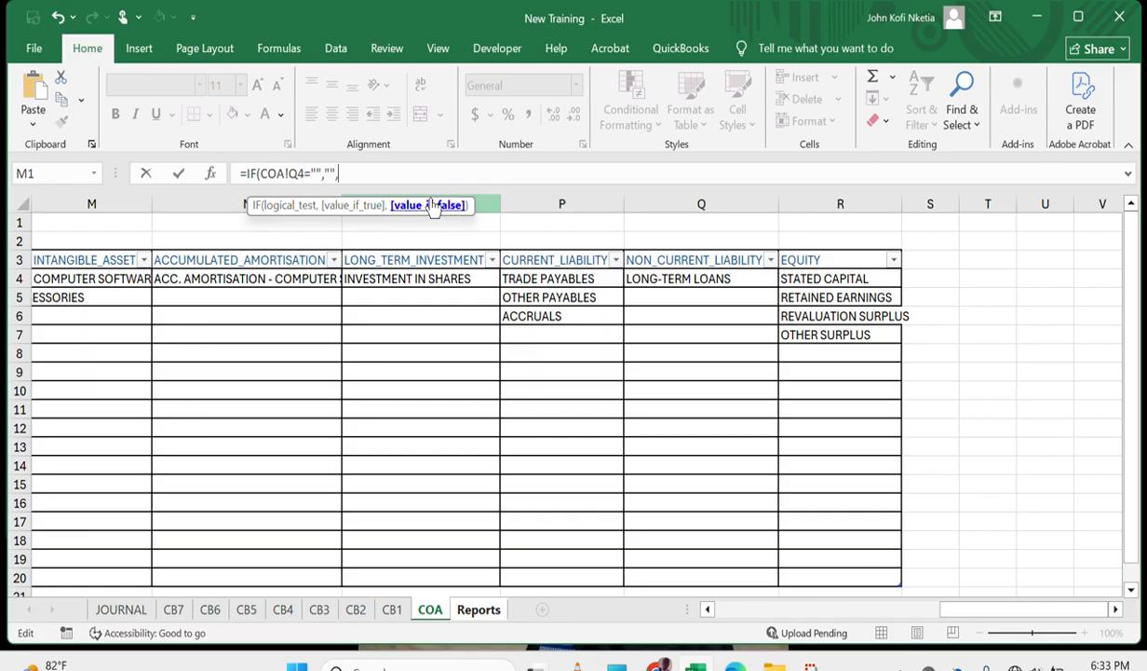
key(ctrl+v)
key(Return)
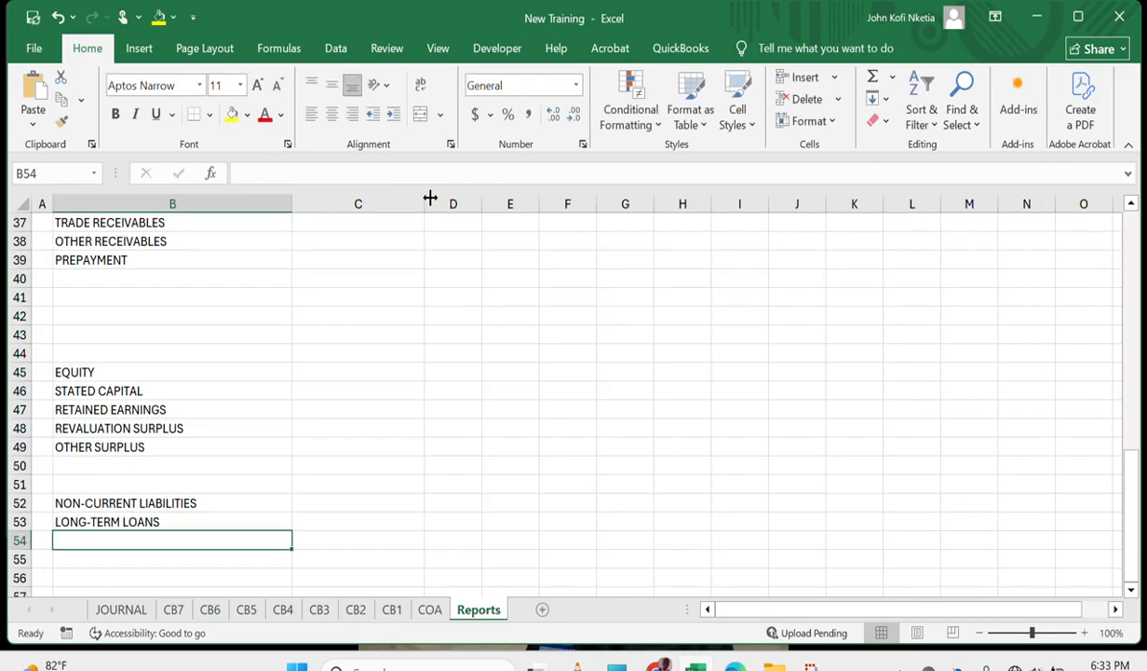
key(Up)
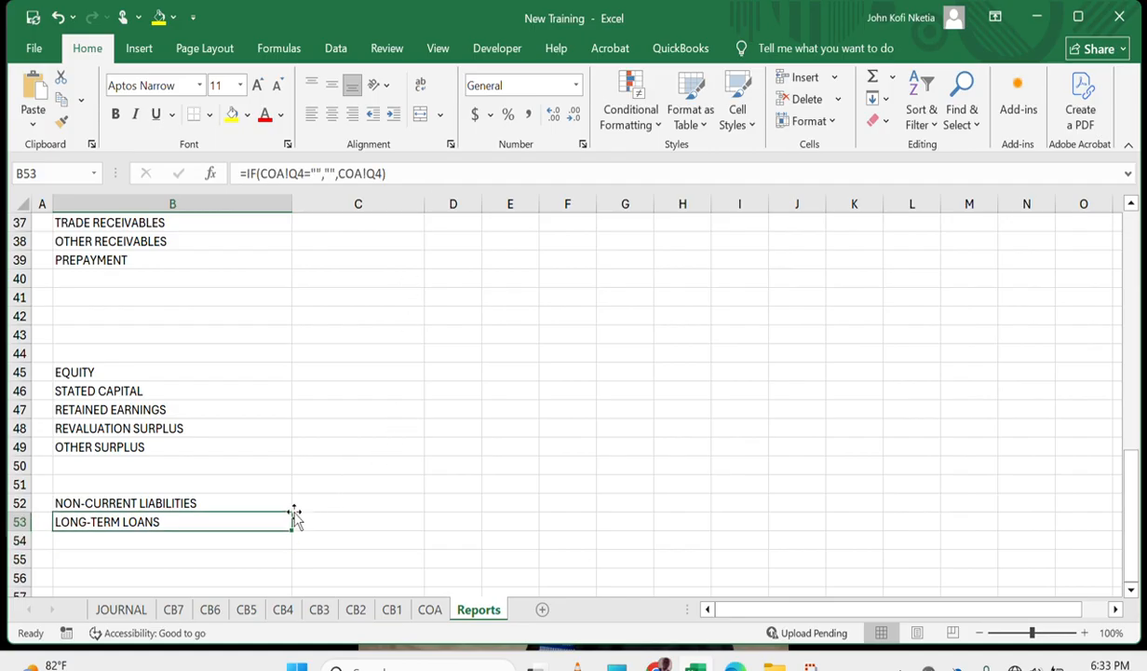
drag(292, 531, 285, 594)
scroll(248, 570, down, 3)
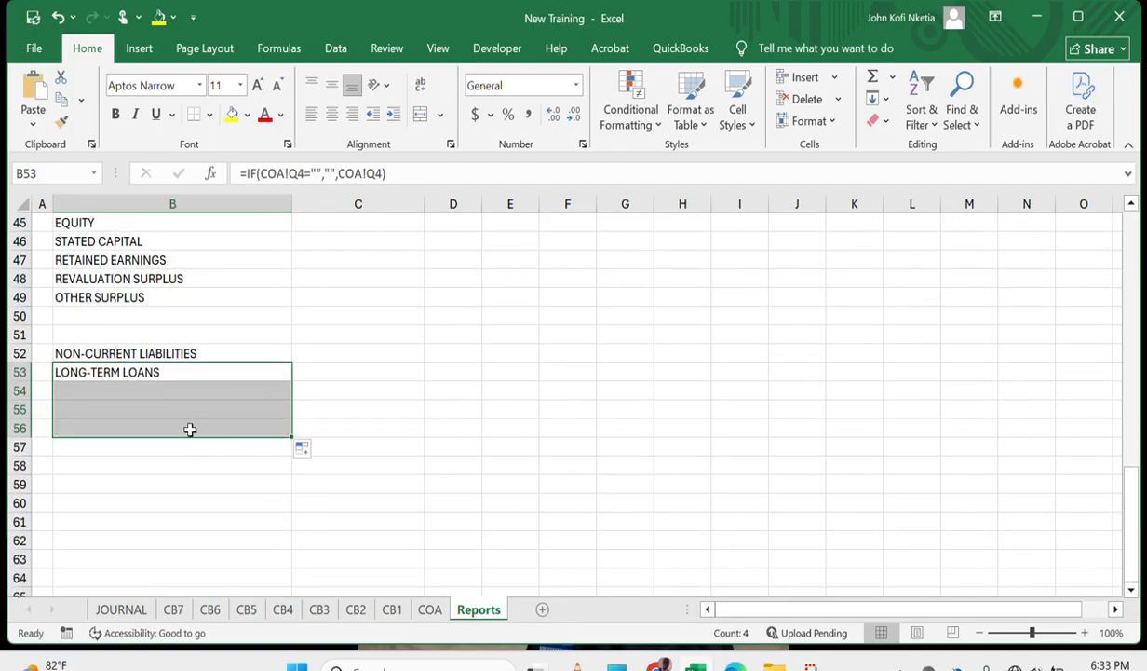
Enter the heading CURRENT LIABILTIES in cell B57.
click(146, 450)
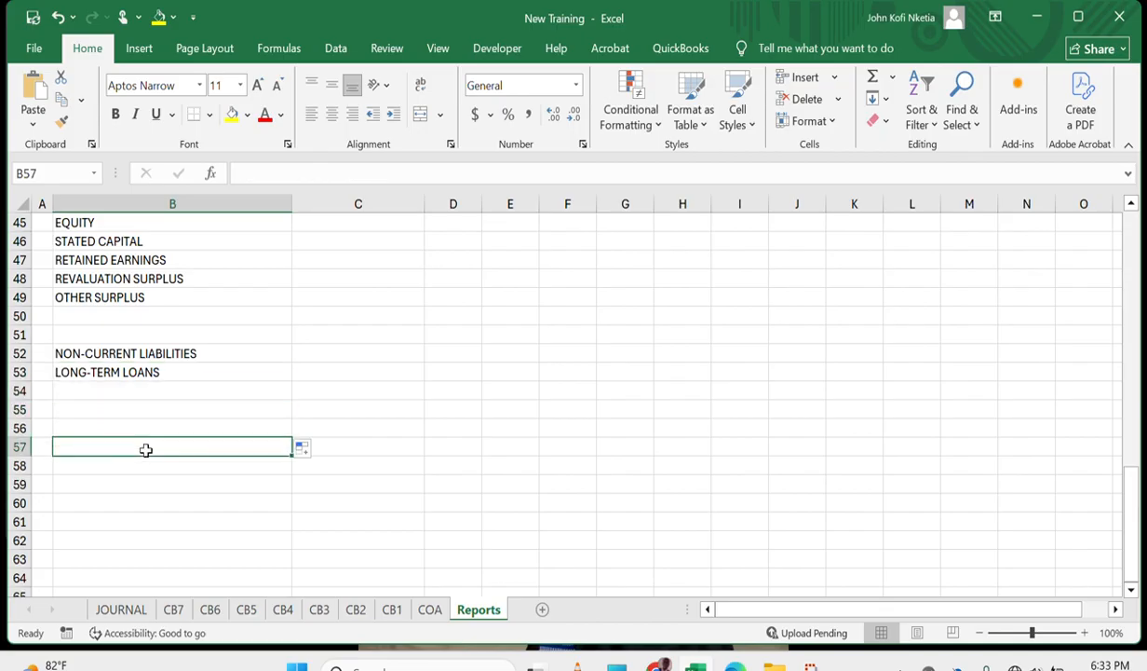
text(CURRENT )
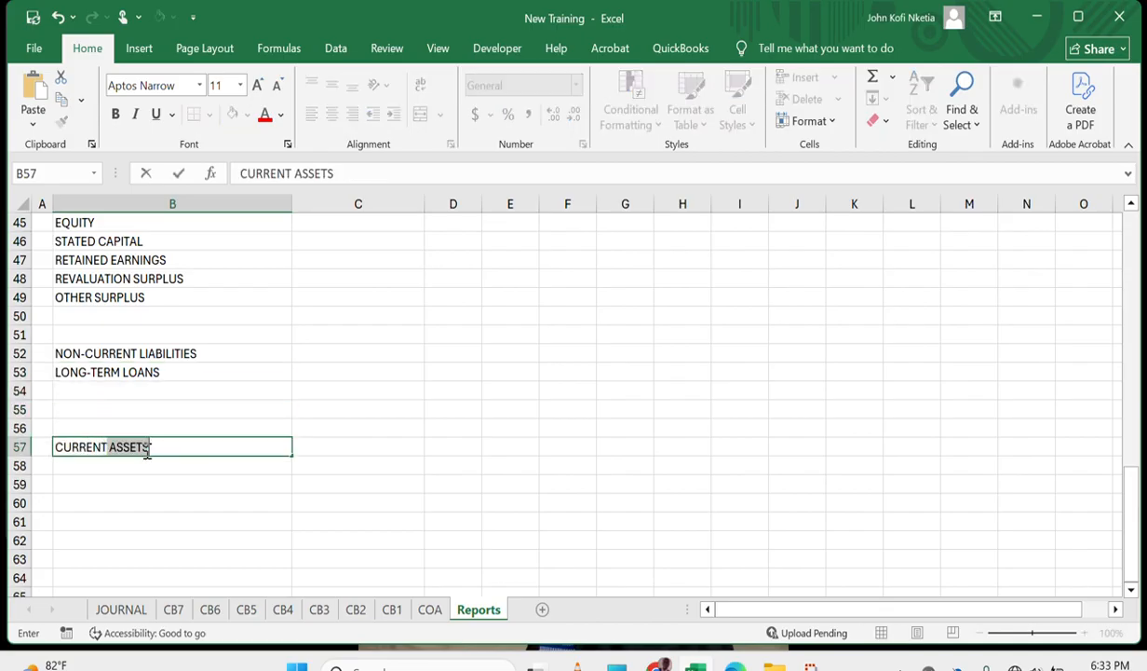
text(LIABILITIES)
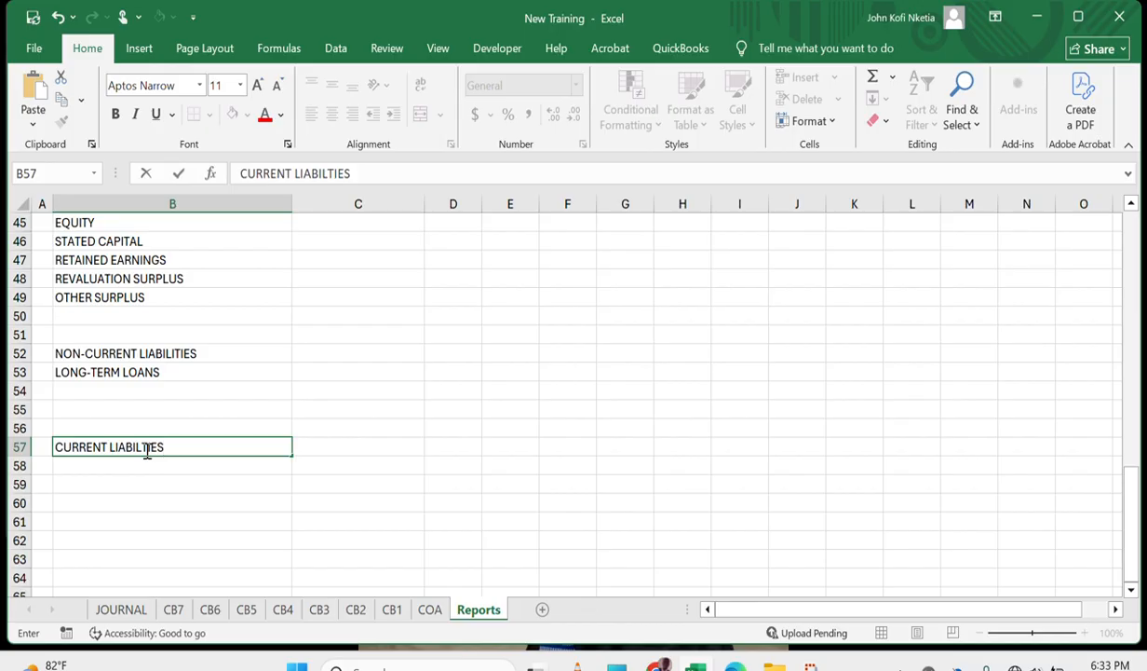
key(Return)
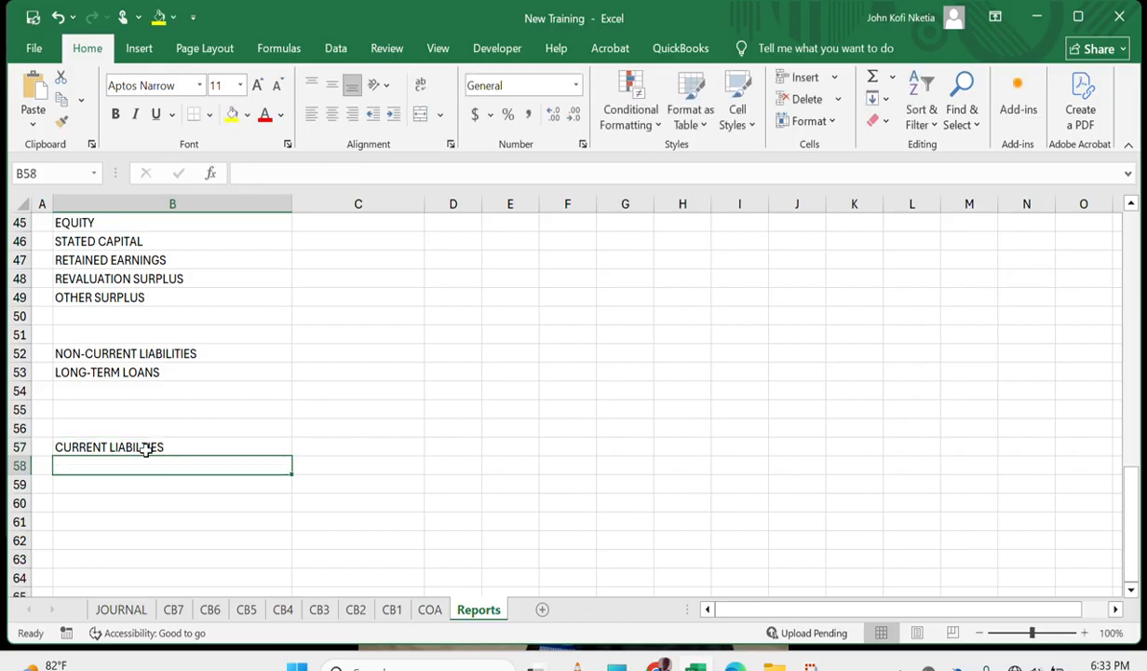
Enter =IF(COA!P4="","",COA!P4) in cell B58 to link the current liability accounts, and fill it down through B64.
text(=)
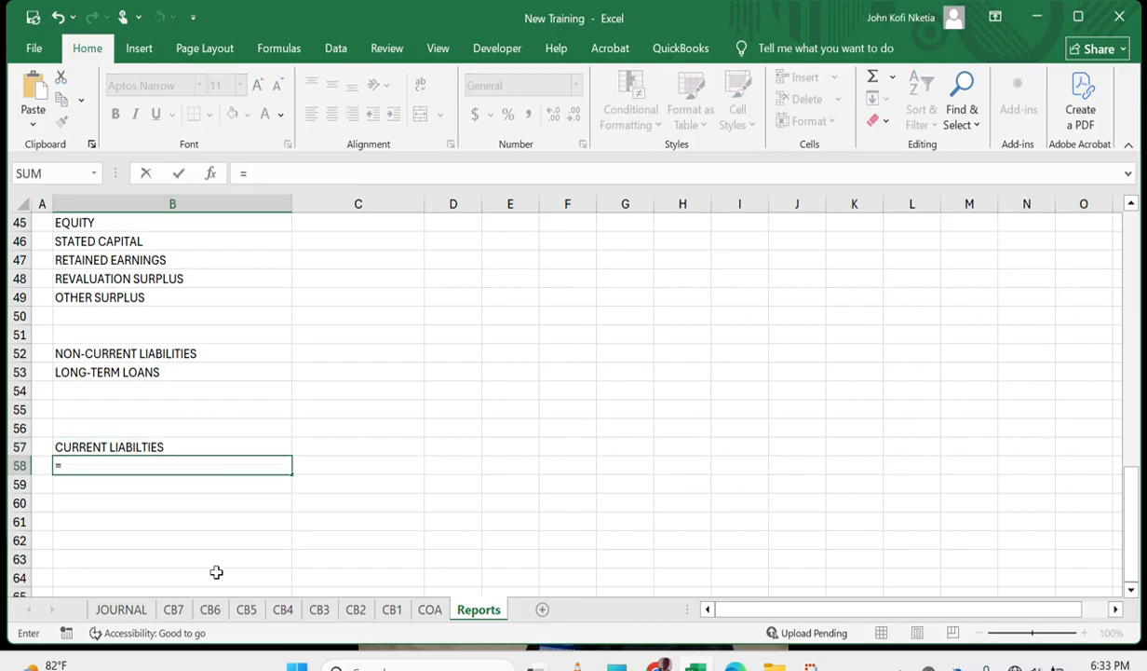
click(430, 610)
click(620, 354)
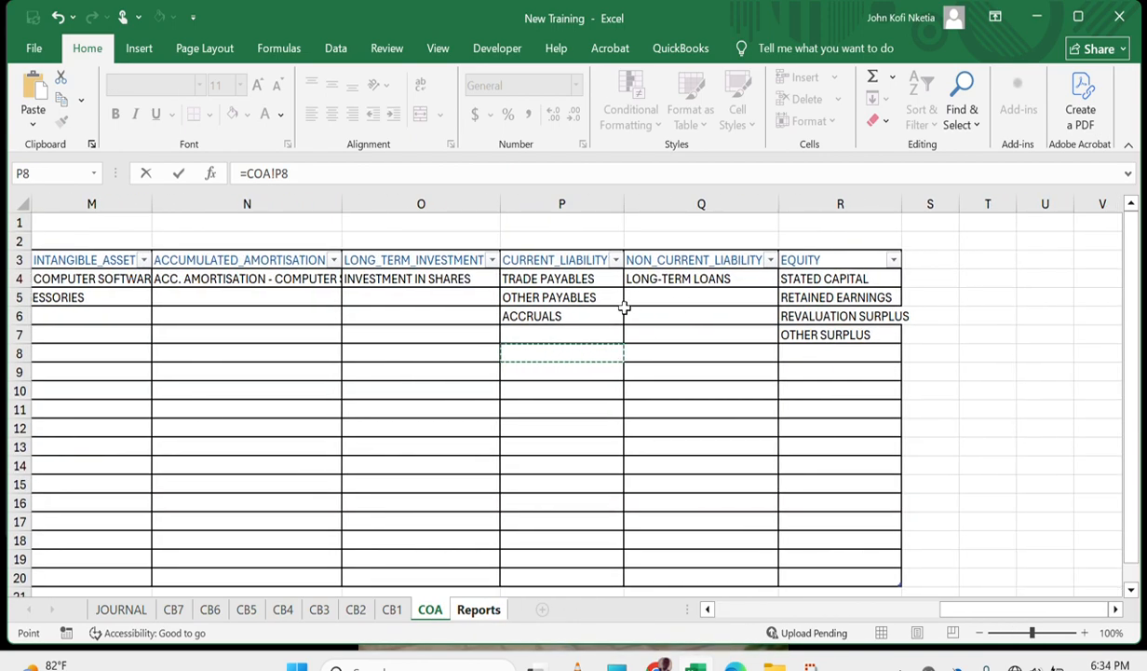
click(534, 278)
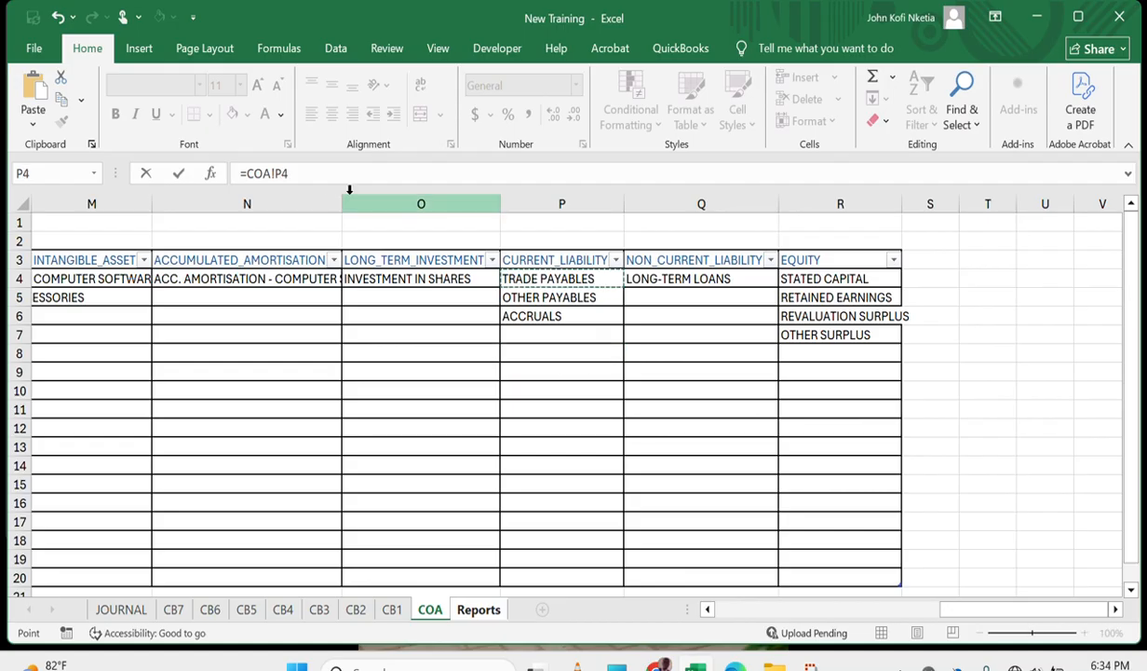
drag(249, 174, 420, 200)
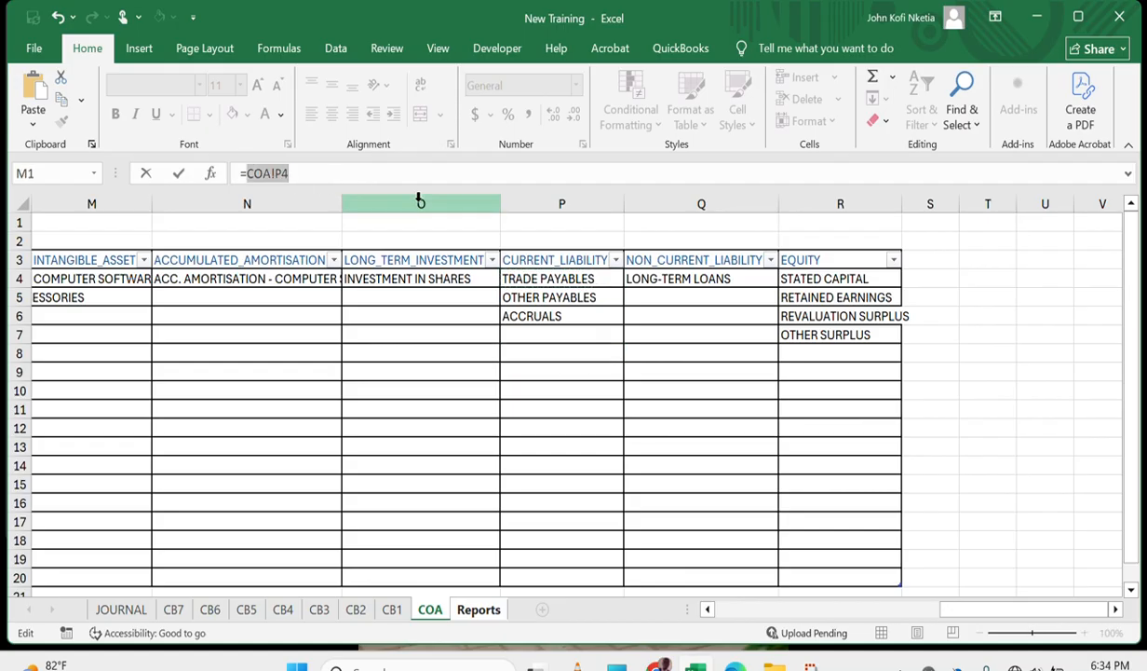
text(IF()
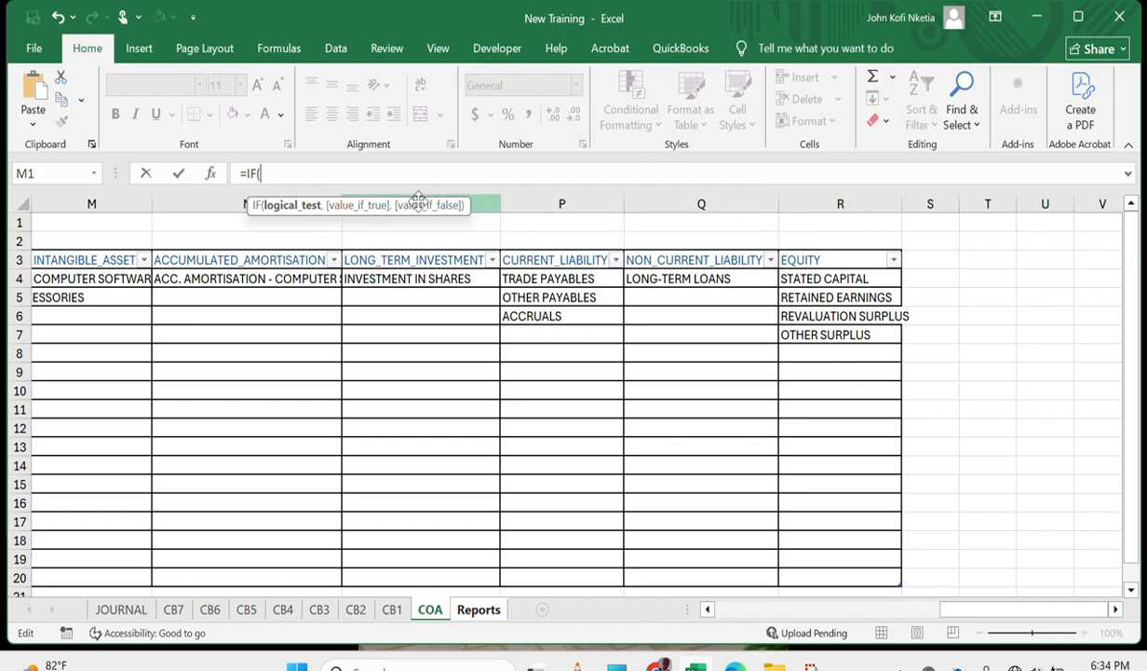
key(ctrl+v)
text(="","",)
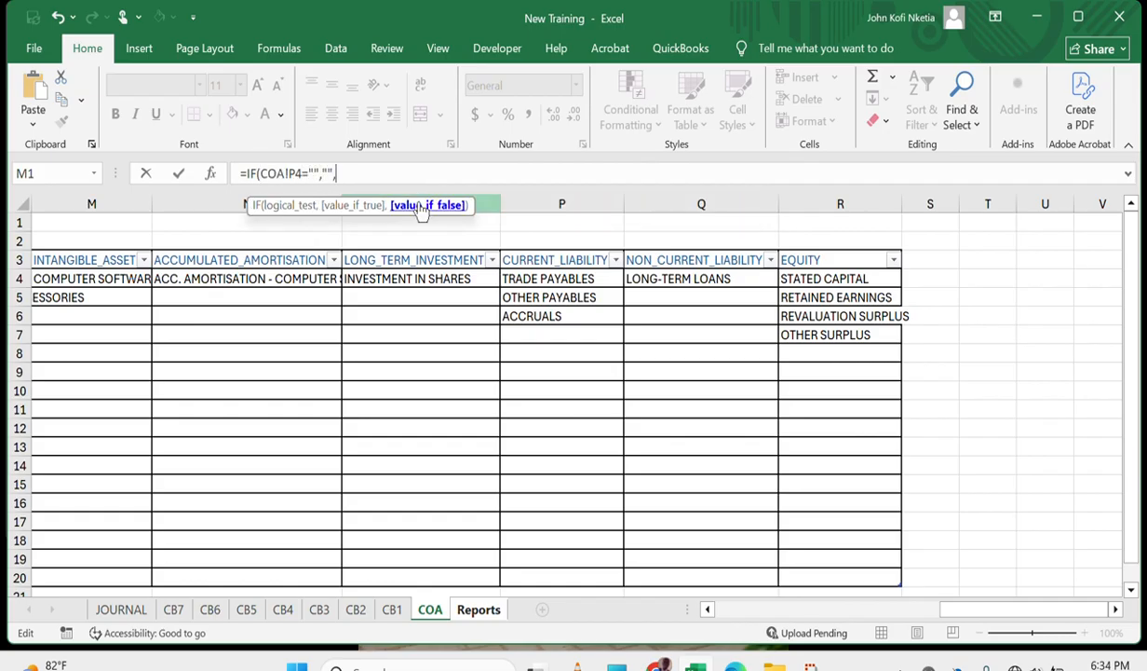
key(ctrl+v)
key(Return)
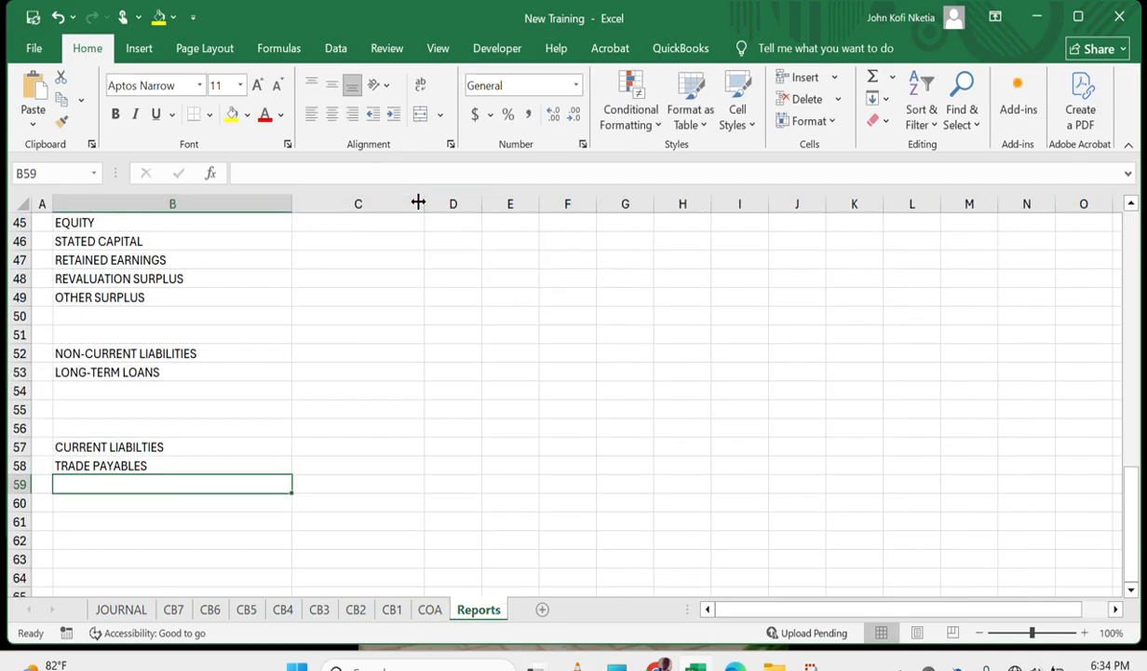
key(Up)
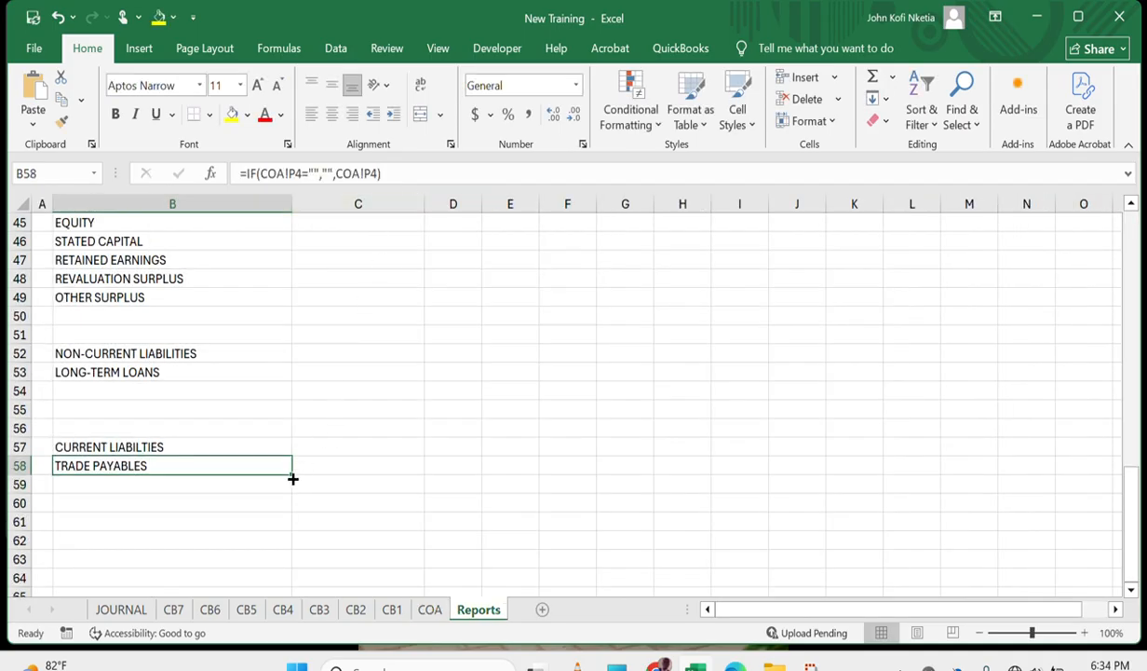
drag(292, 478, 277, 589)
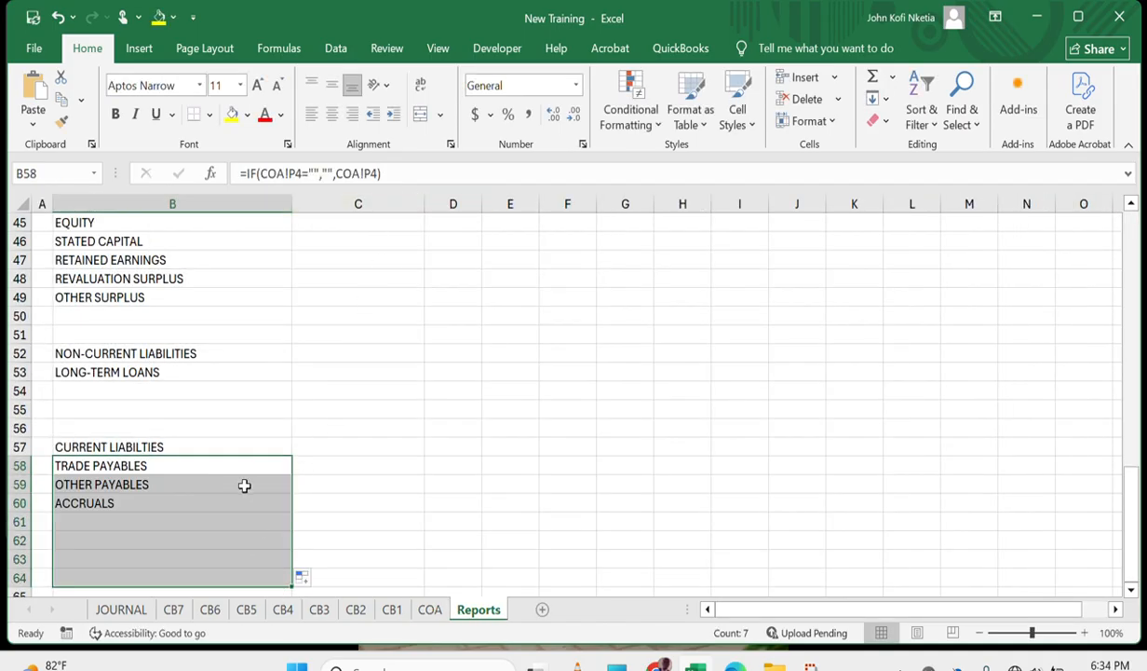
Review the account list in column B from the current assets section through the current liabilities section.
scroll(225, 487, down, 1)
scroll(227, 488, down, 1)
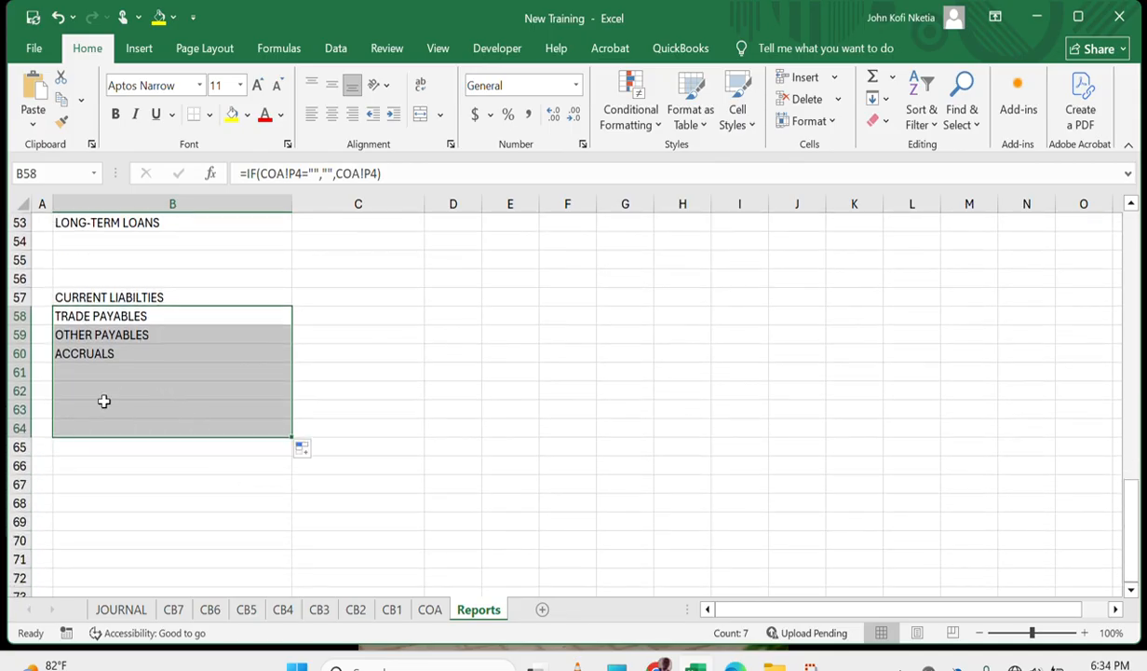
click(109, 443)
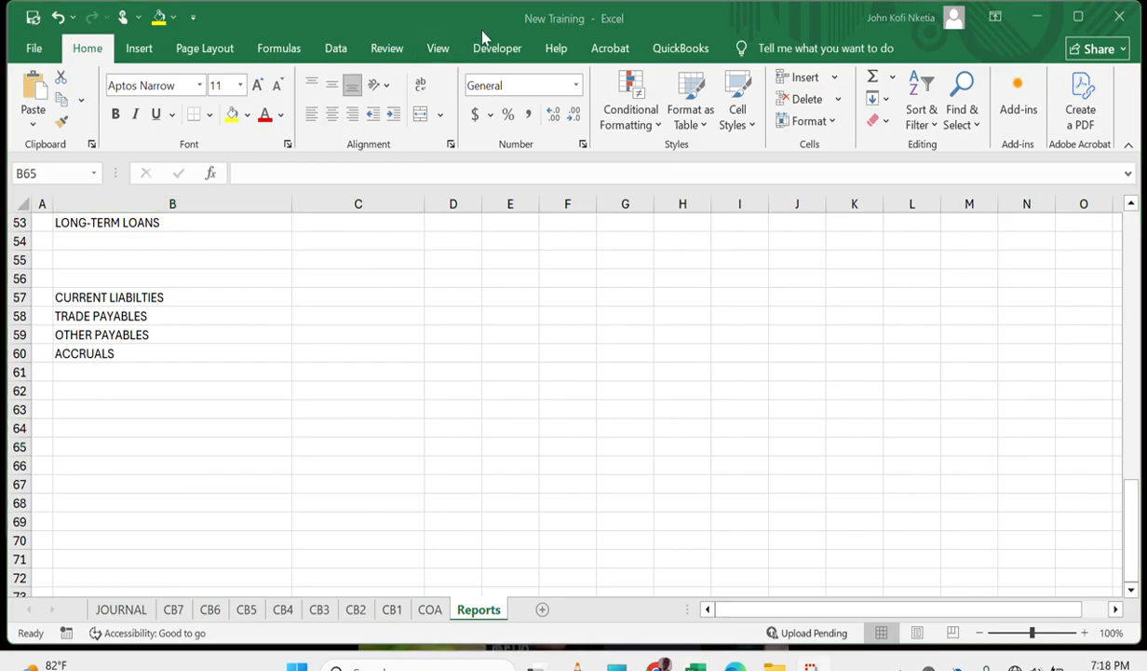
click(156, 369)
click(125, 378)
key(Down)
key(Down)
key(Down)
key(Down)
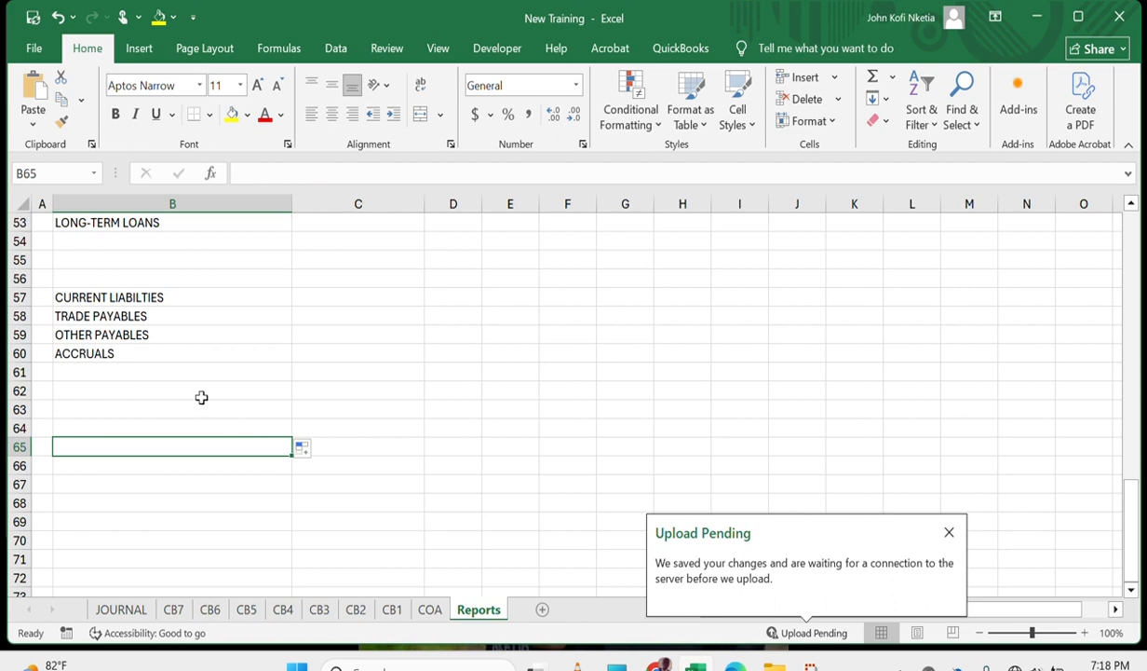
scroll(200, 396, up, 9)
scroll(202, 398, down, 8)
scroll(201, 397, down, 2)
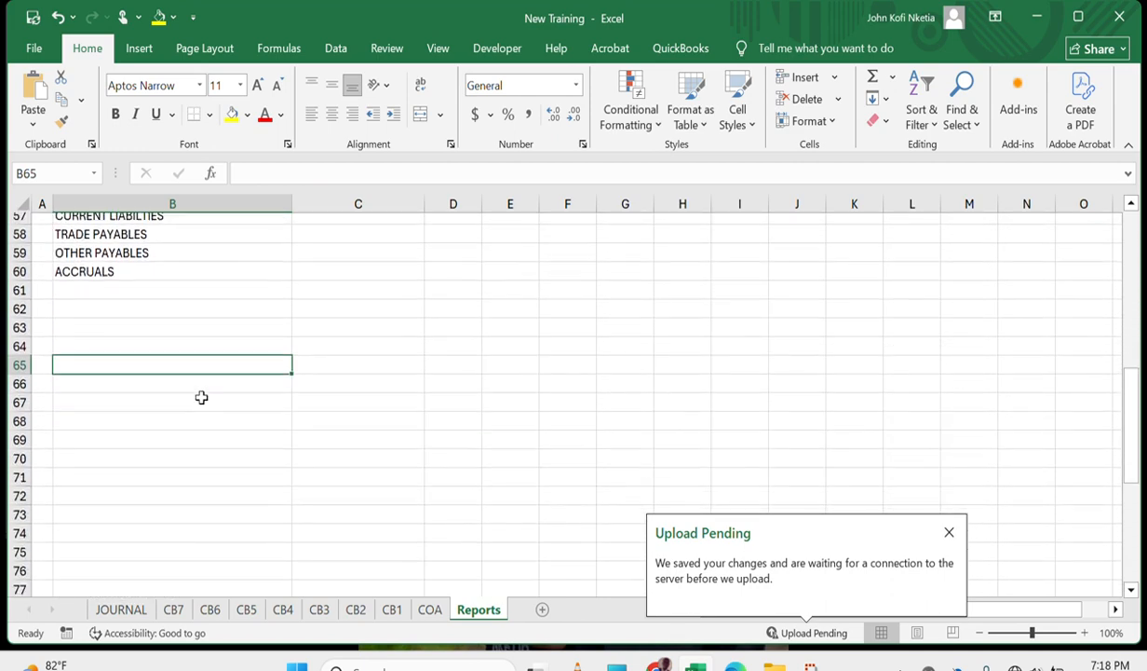
scroll(201, 396, up, 8)
scroll(201, 396, up, 1)
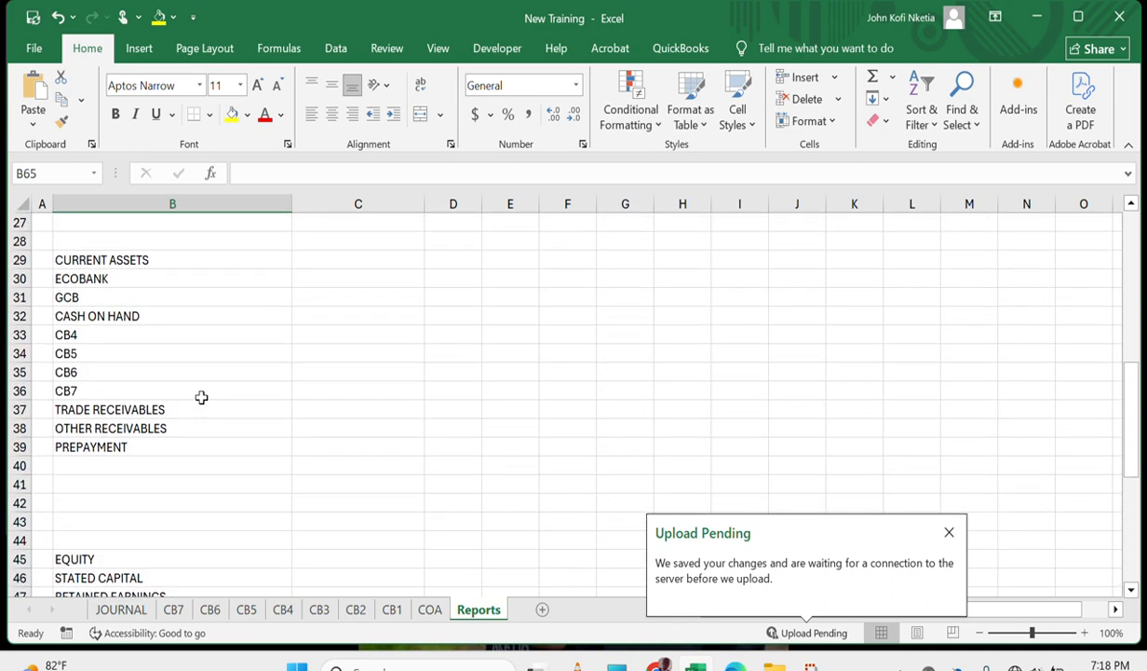
scroll(201, 397, down, 12)
scroll(201, 397, up, 3)
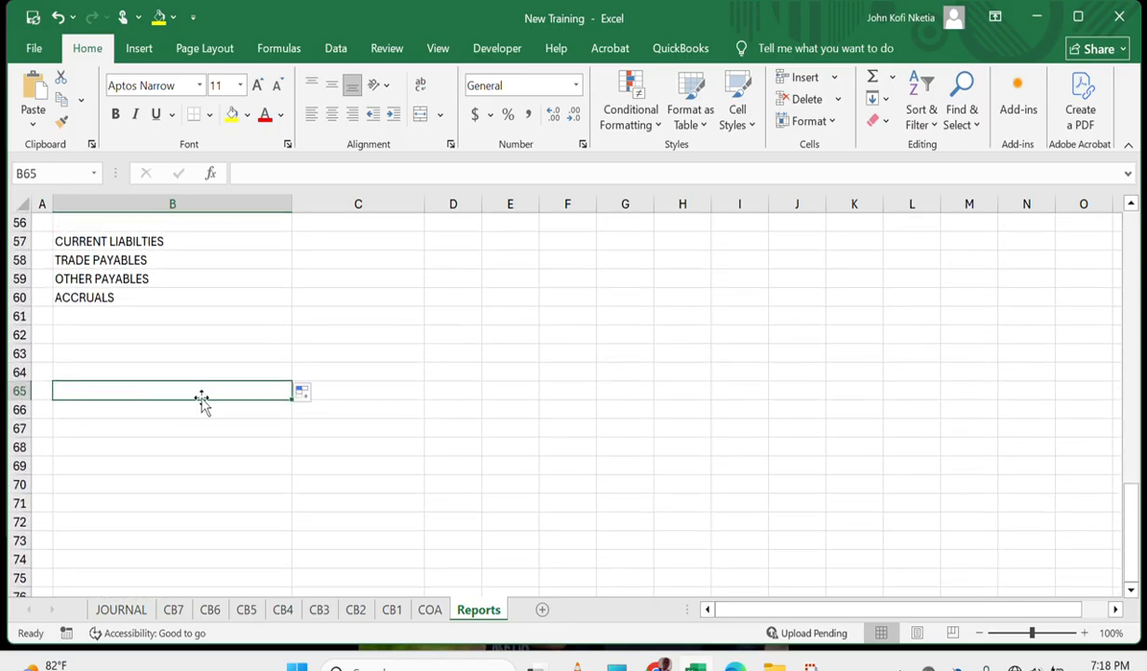
scroll(198, 417, up, 1)
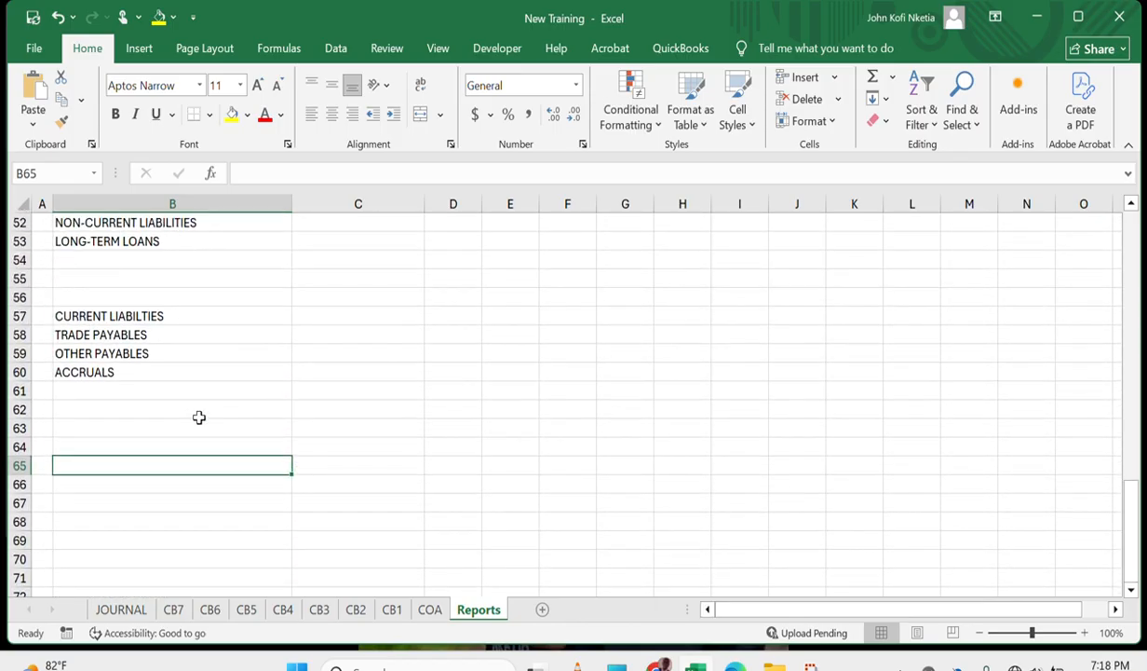
Enter the heading REVENUE in cell B65.
scroll(197, 417, down, 1)
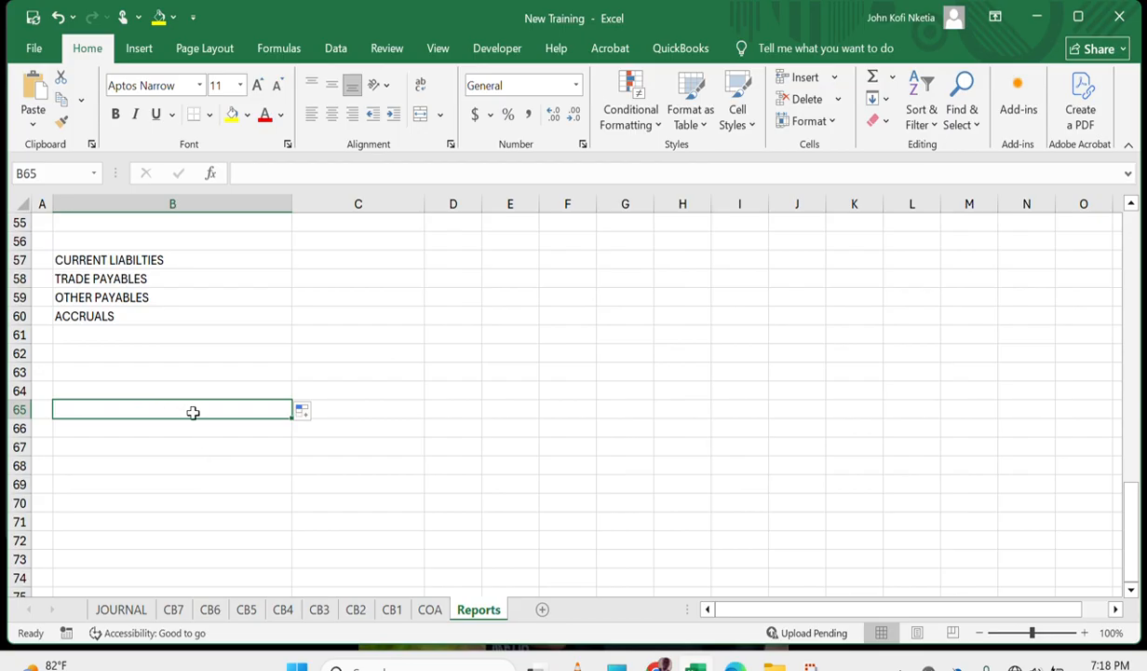
text(REVENUE)
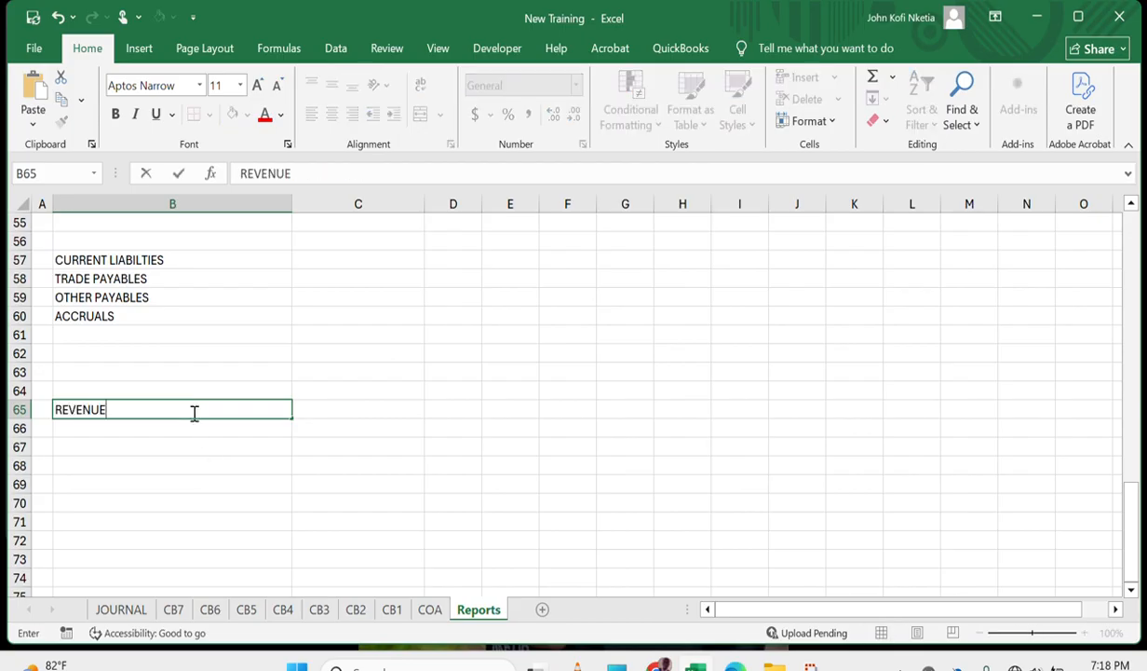
key(Tab)
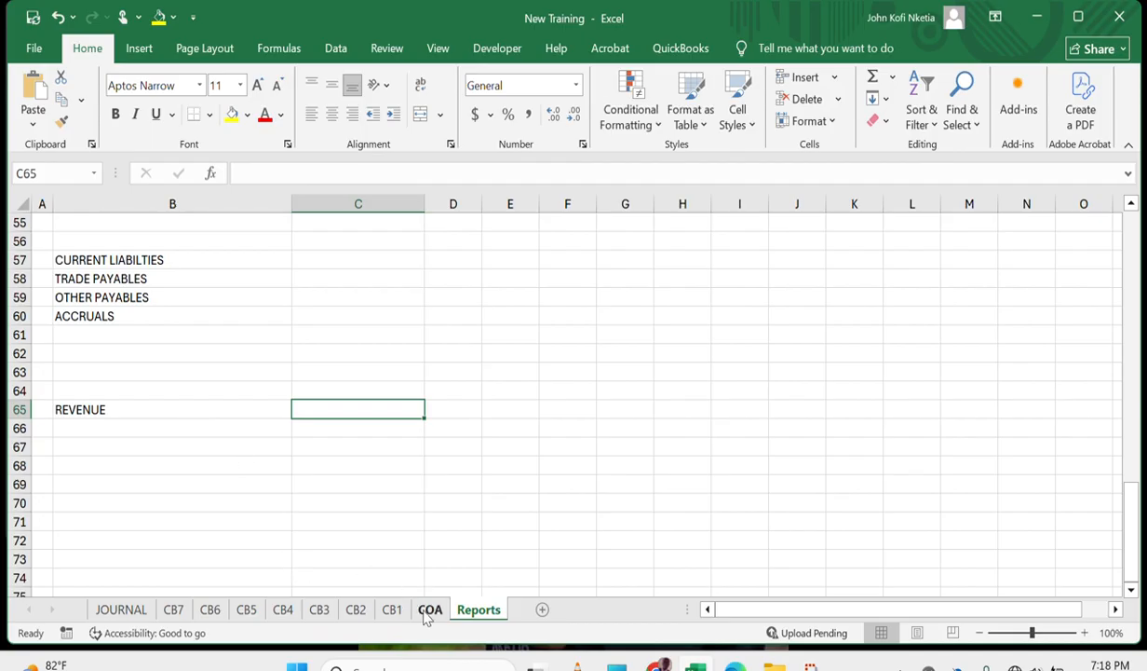
Enter =IF(COA!B4="","",COA!B4) in cell B66 to link the revenue accounts, and fill it down through B69.
click(98, 426)
text(=)
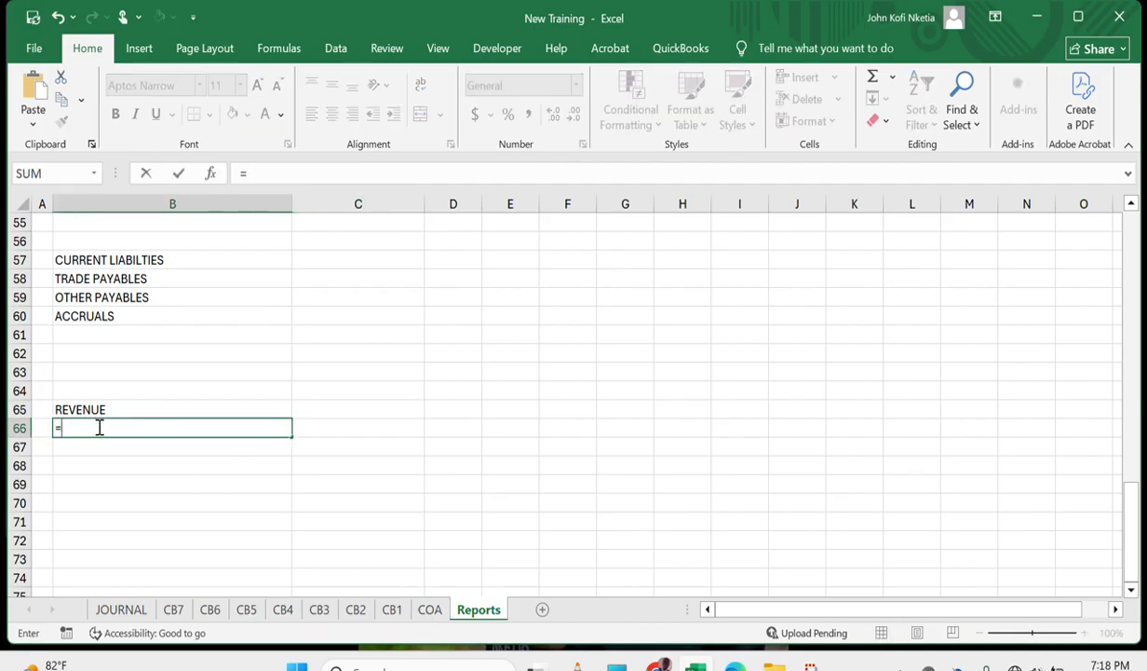
click(430, 610)
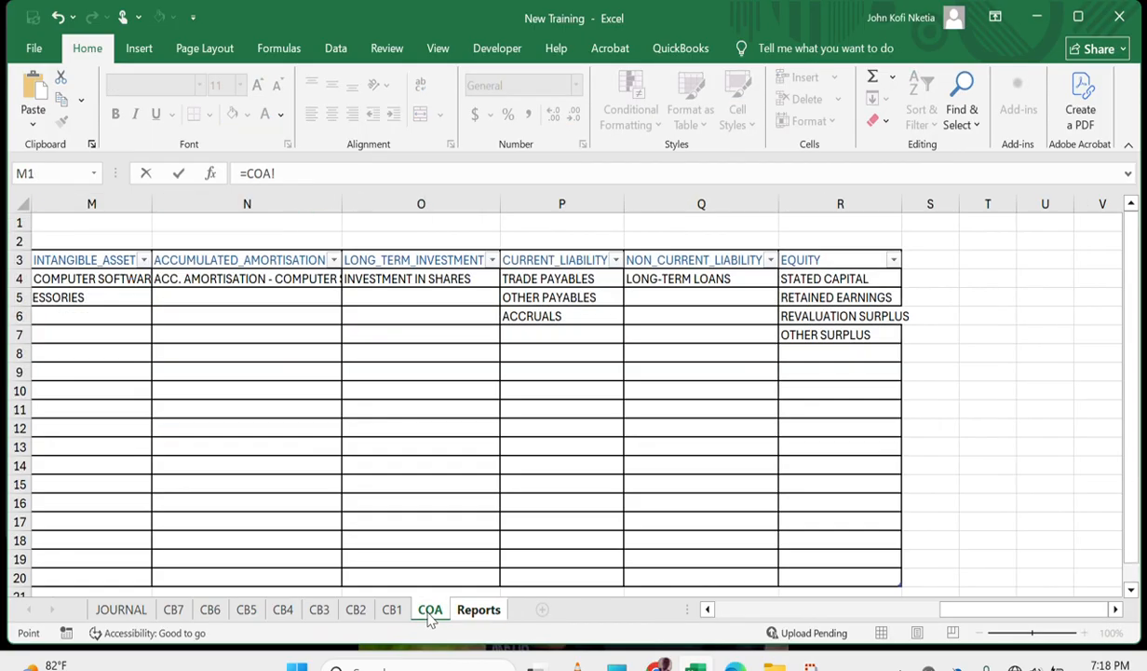
scroll(642, 367, left, 10)
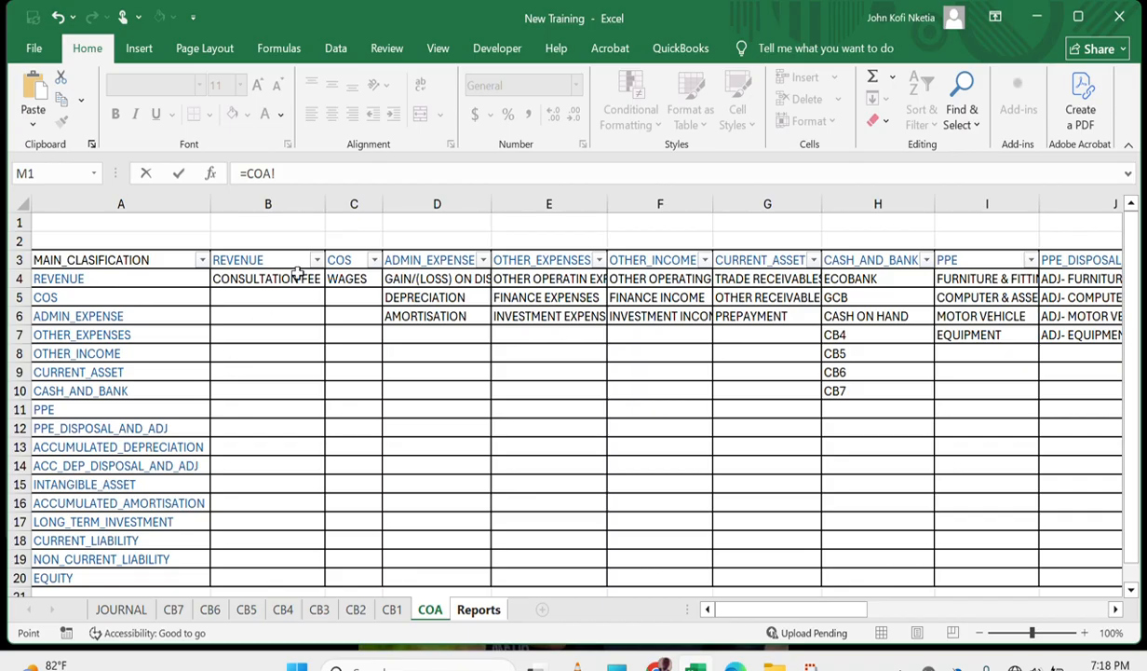
click(269, 276)
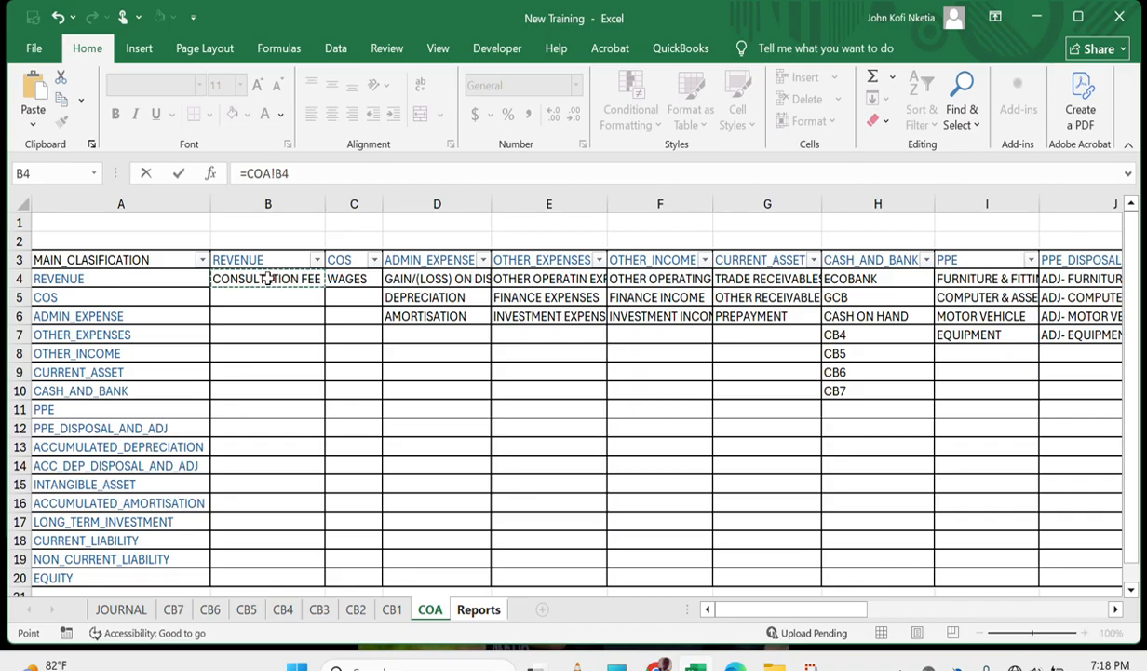
double_click(262, 174)
drag(303, 167, 255, 183)
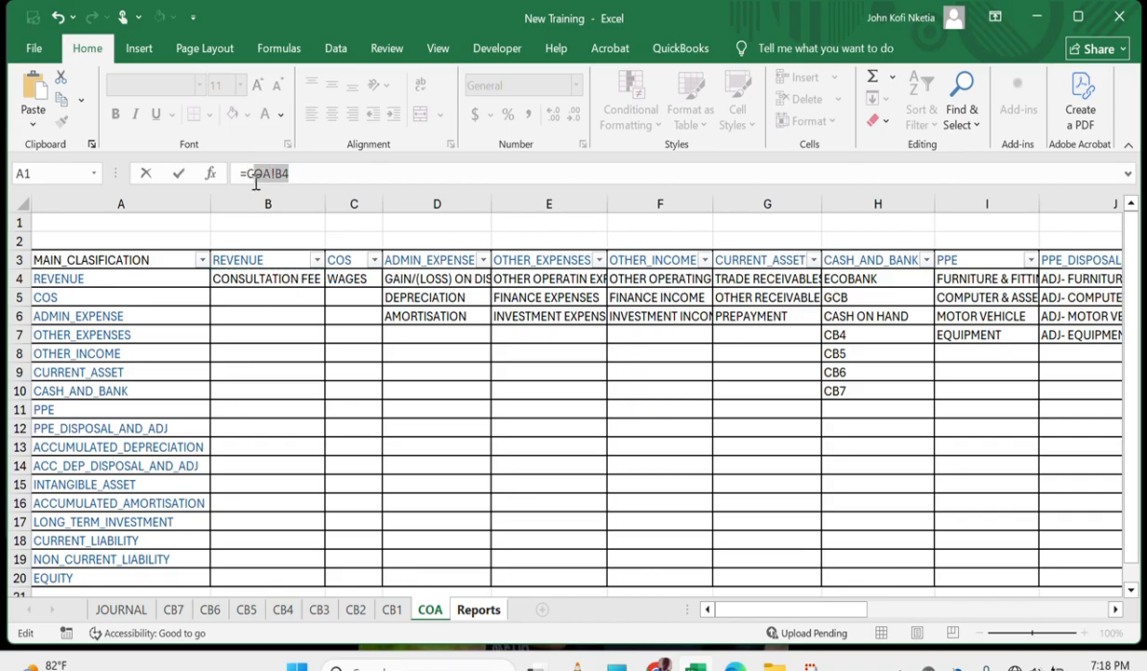
key(ctrl+x)
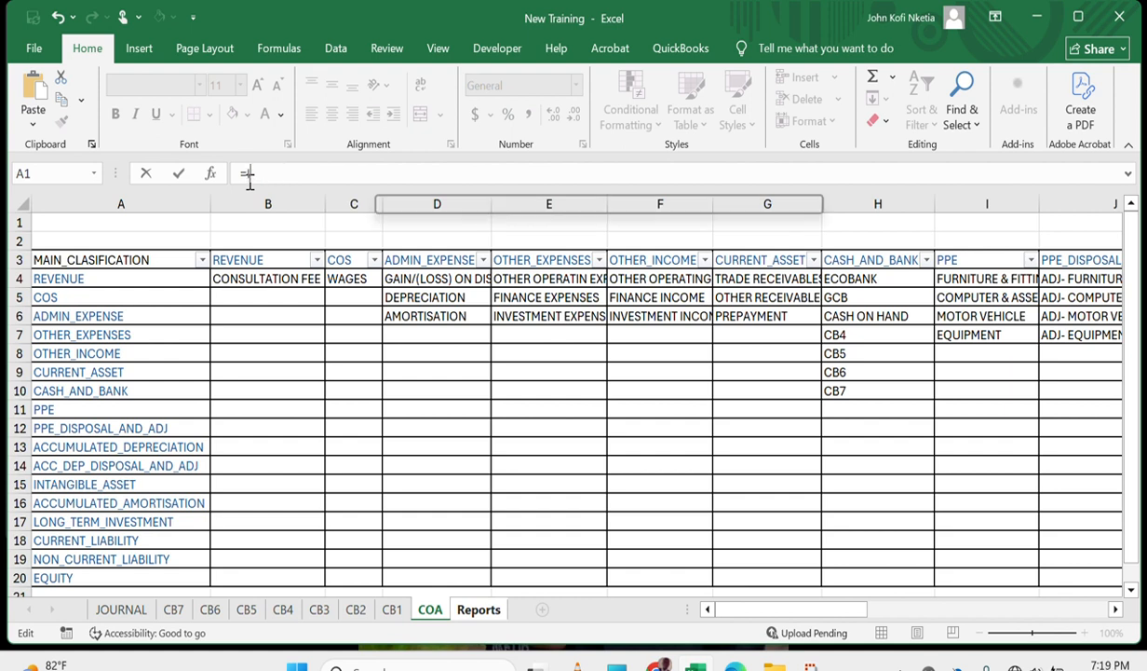
text(IF()
key(ctrl+v)
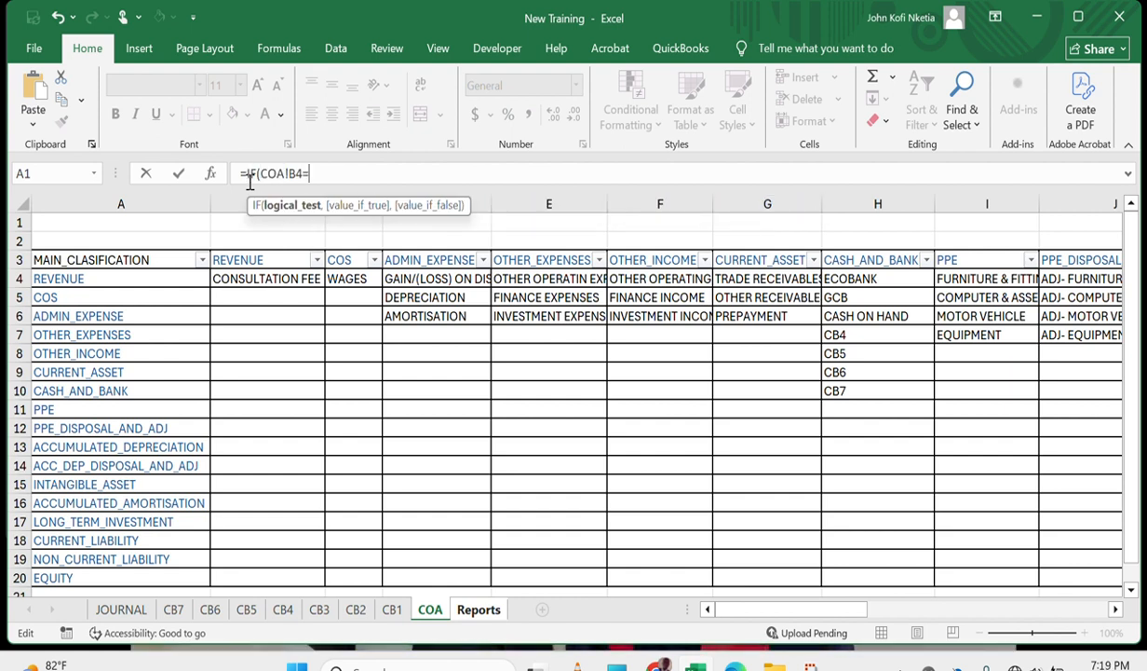
text(,)
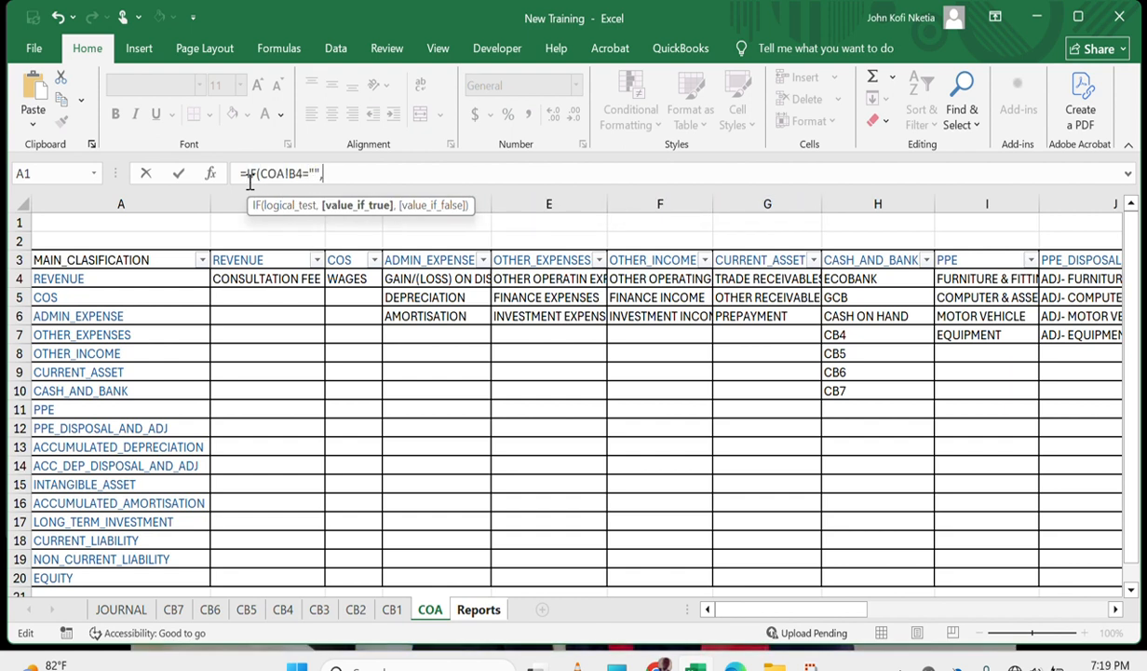
text("",COA!B4)
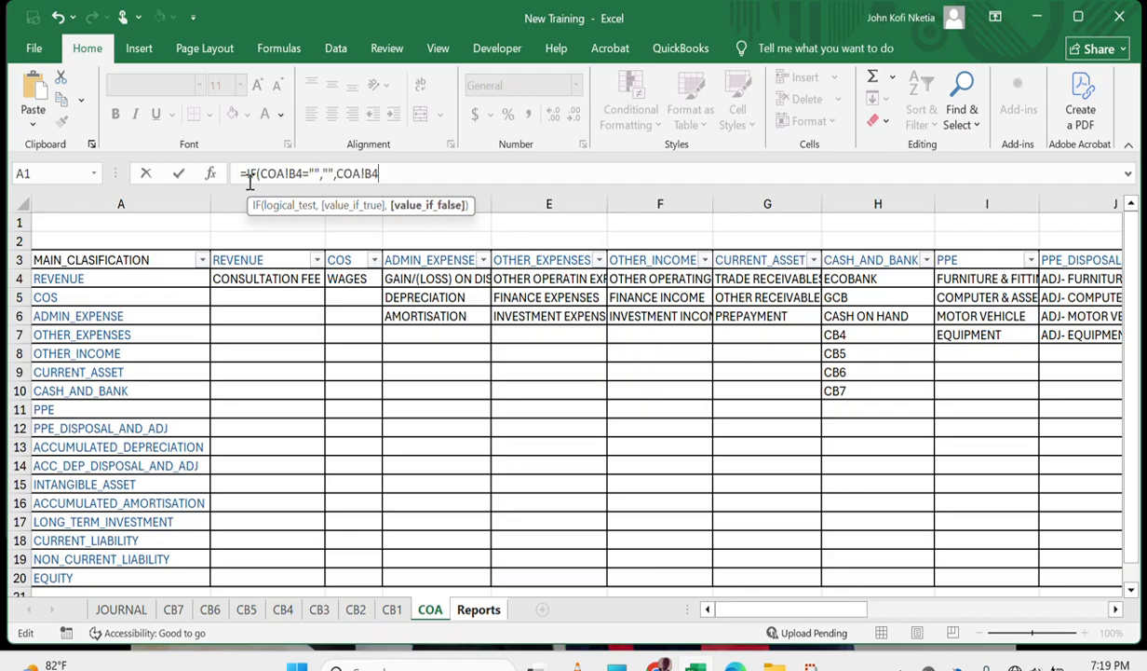
key(Return)
key(Up)
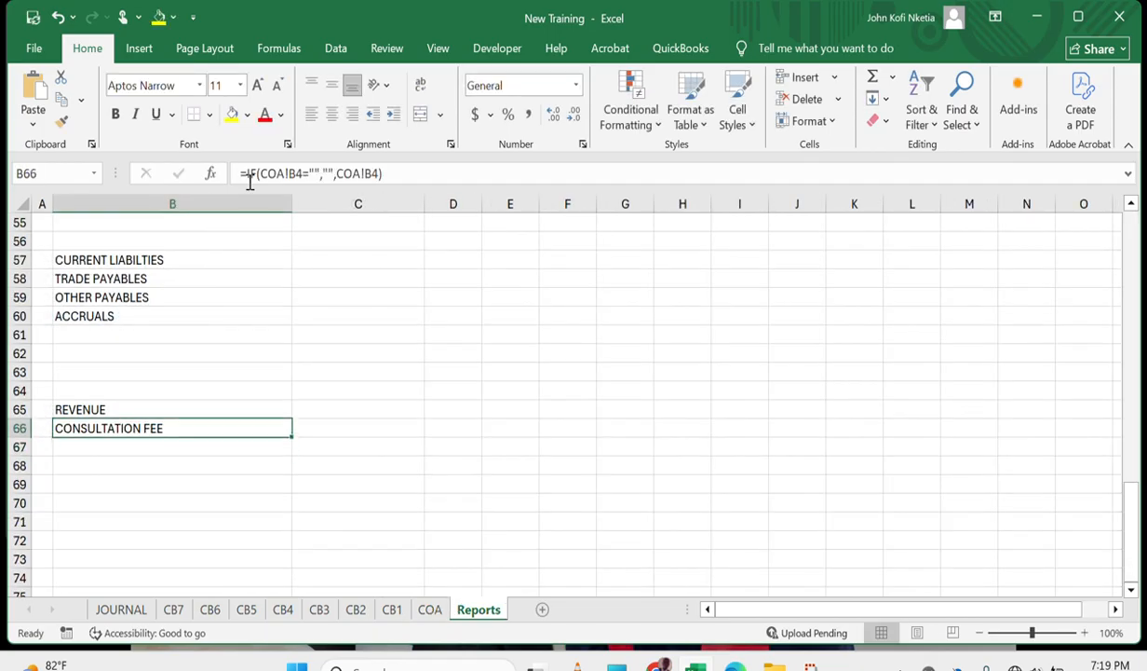
drag(291, 435, 264, 493)
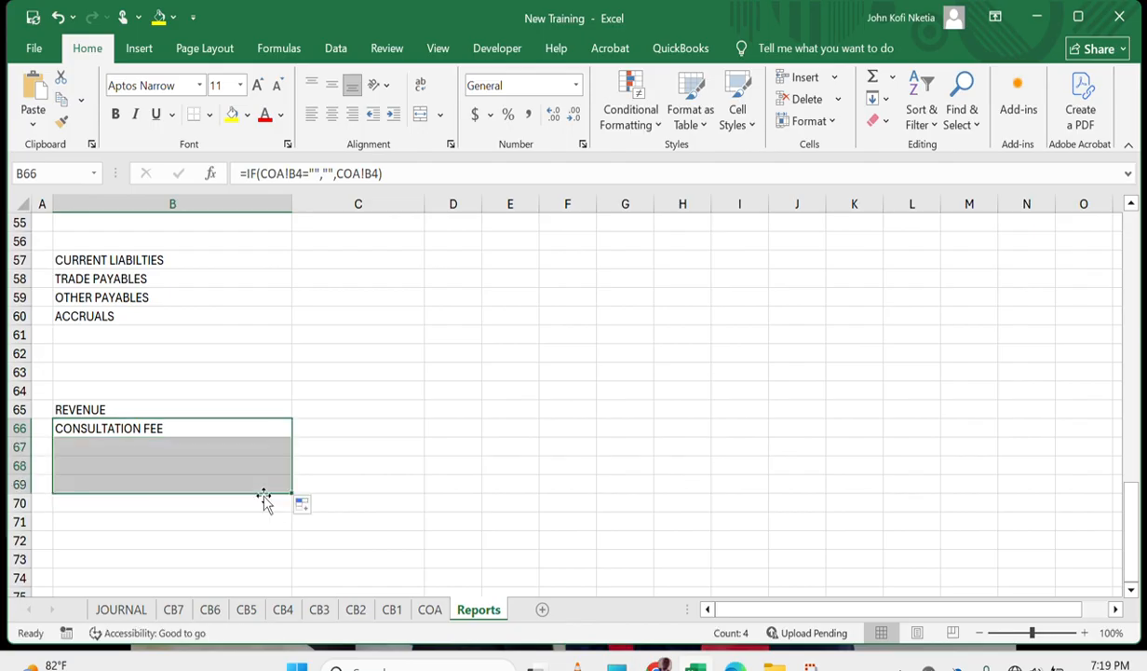
Enter the heading COST OF REVENUE in cell B70.
click(192, 503)
text(COST OF )
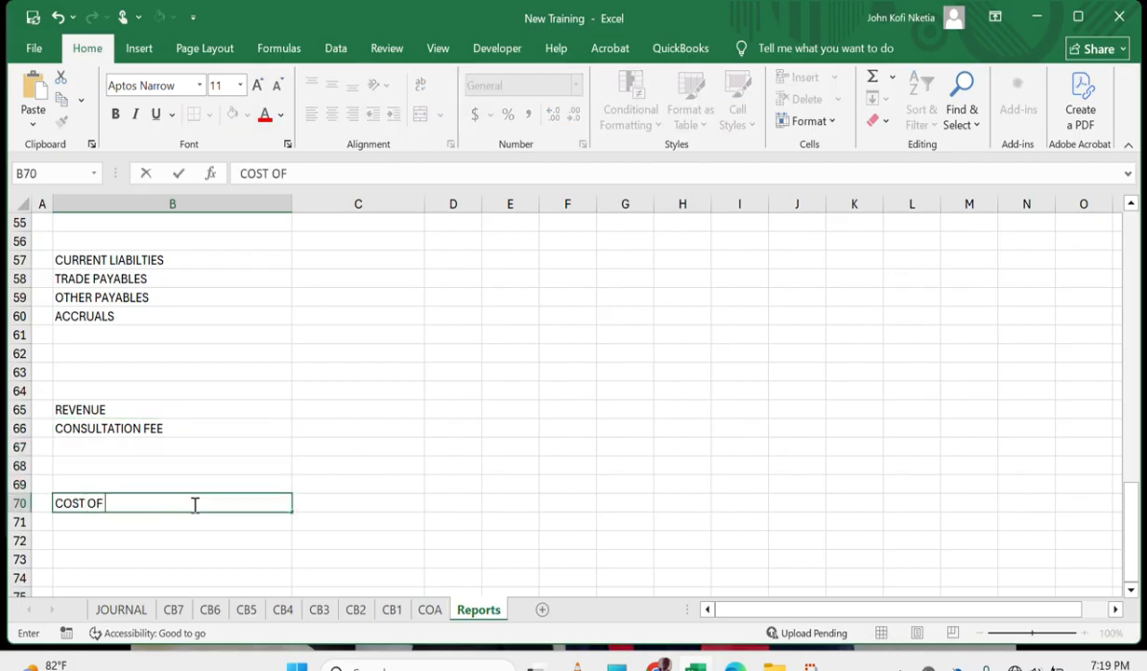
text(REVEUE)
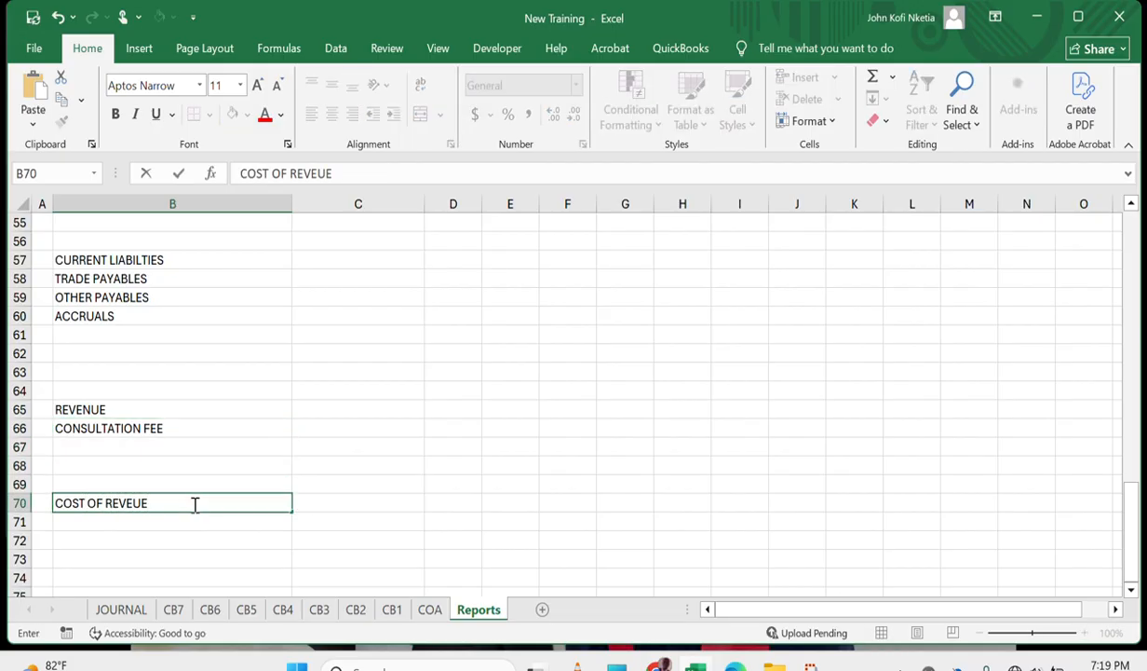
key(BackSpace)
key(BackSpace)
text(NUE)
key(Return)
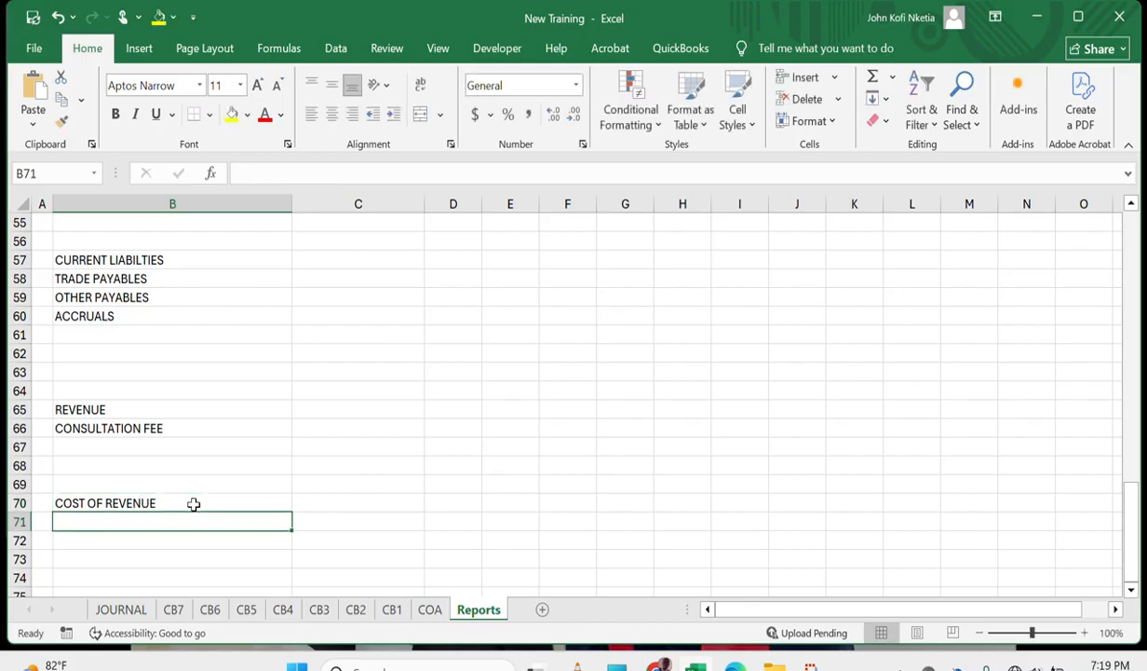
Enter =IF(COA!C4="","",COA!C4) in cell B71 to link the cost of revenue accounts, and fill it down through B76.
text(=IF(COA!C4="","",COA!C4)
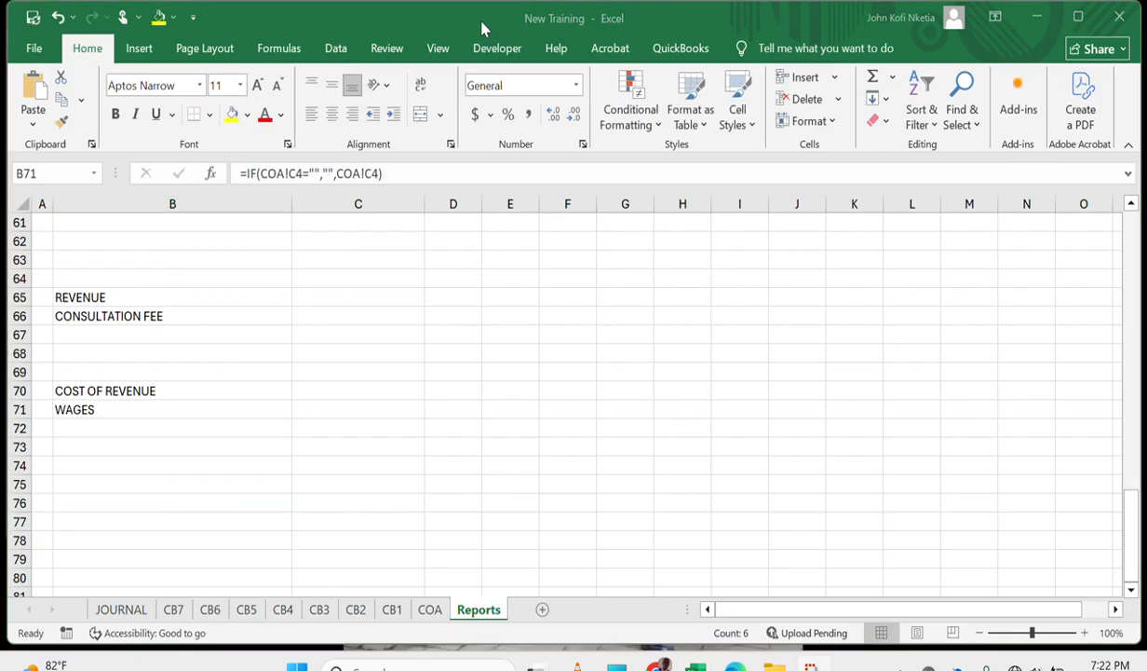
click(181, 407)
scroll(180, 404, down, 2)
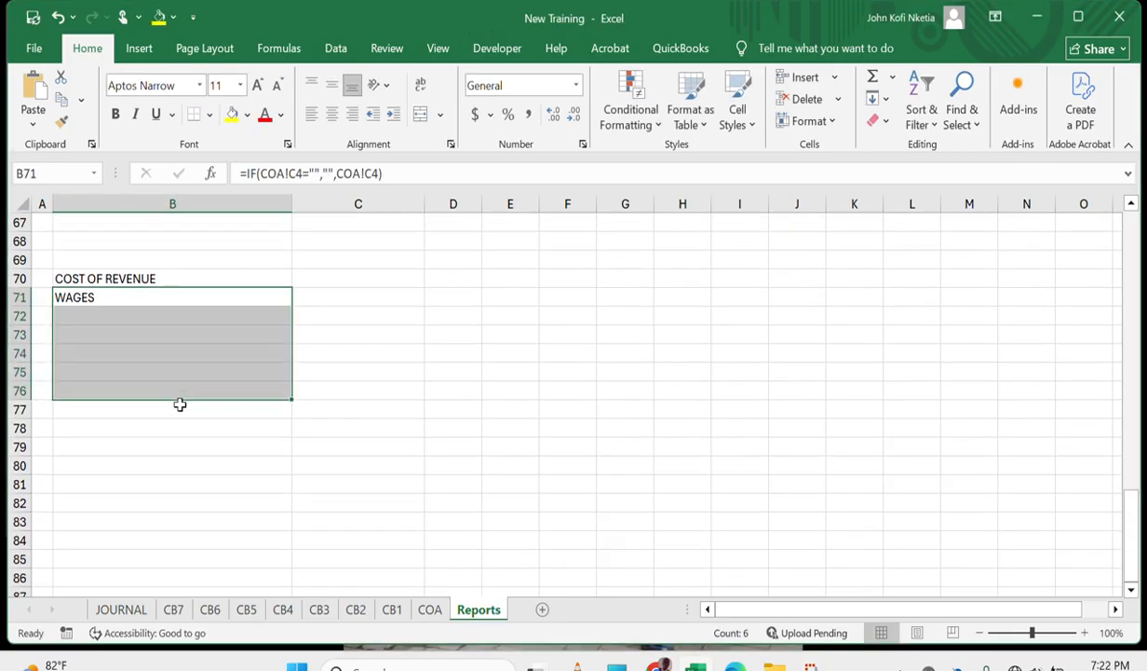
Enter the heading OTHER INCOME in cell B77.
click(140, 410)
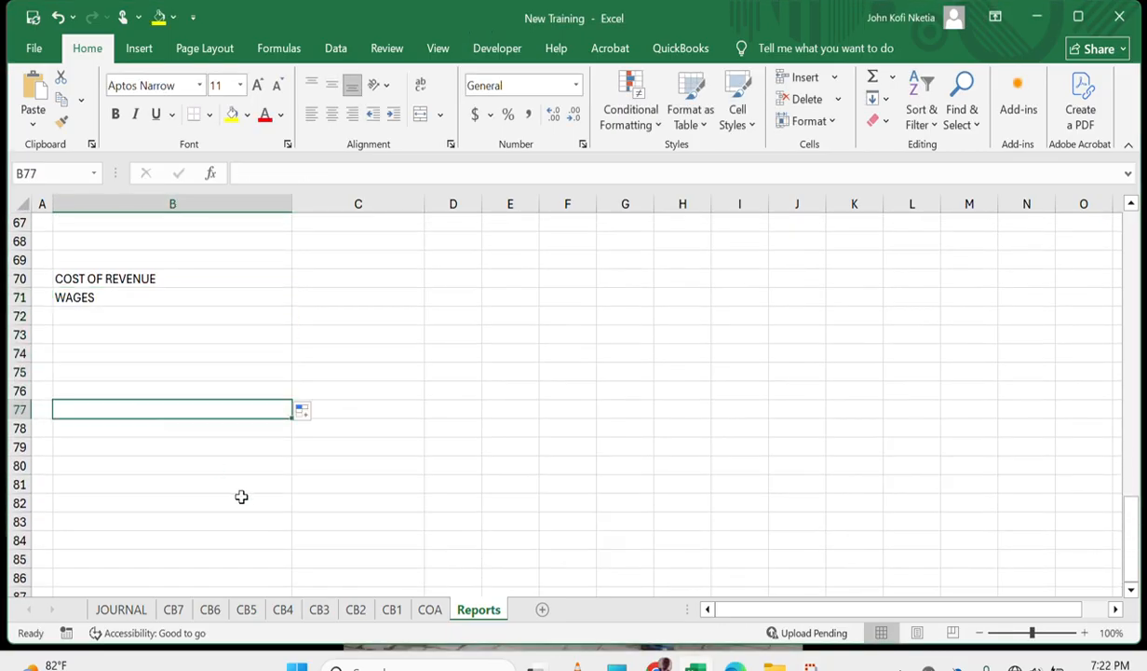
text(OTHER INCOME)
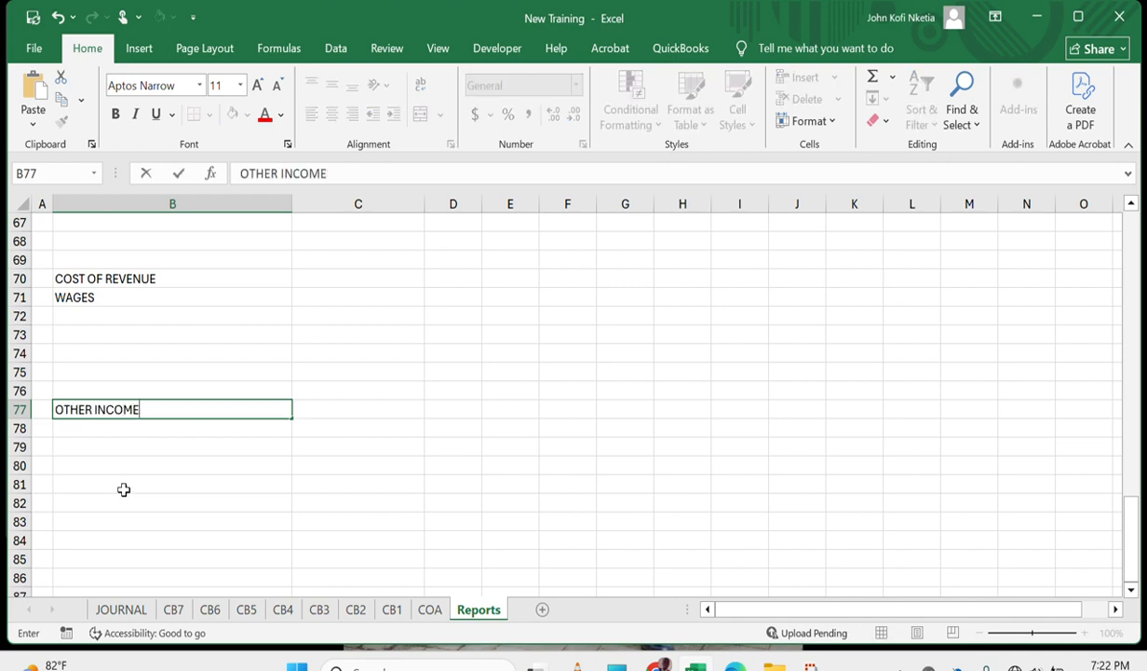
key(Return)
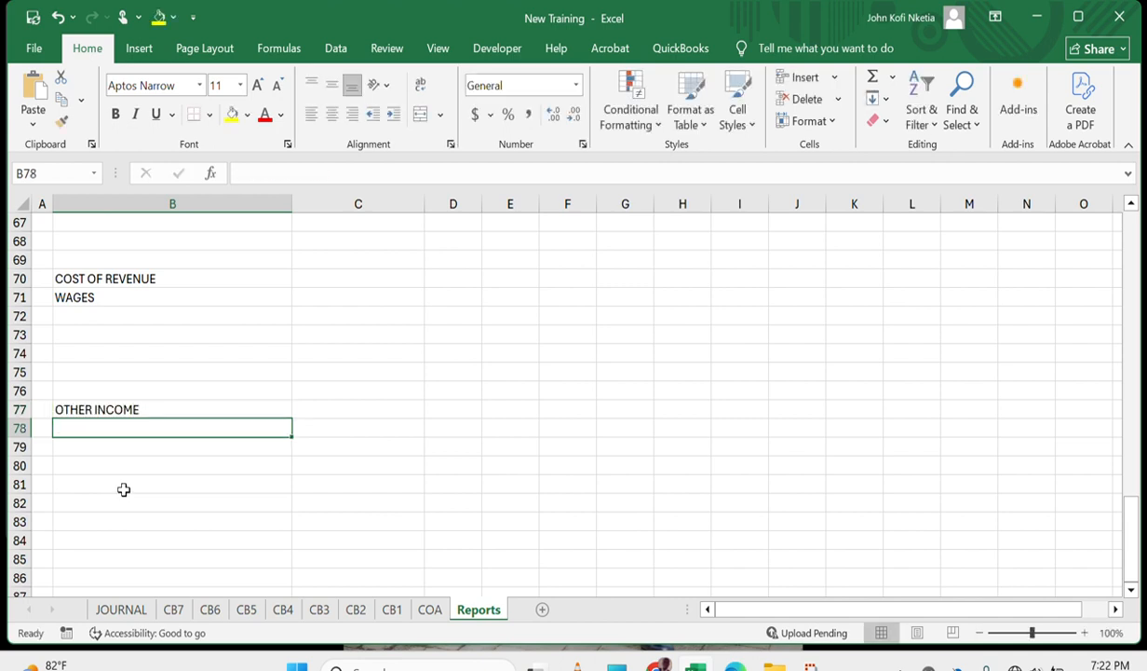
Link cell B78 to the first other income account with =COA!F4.
text(=)
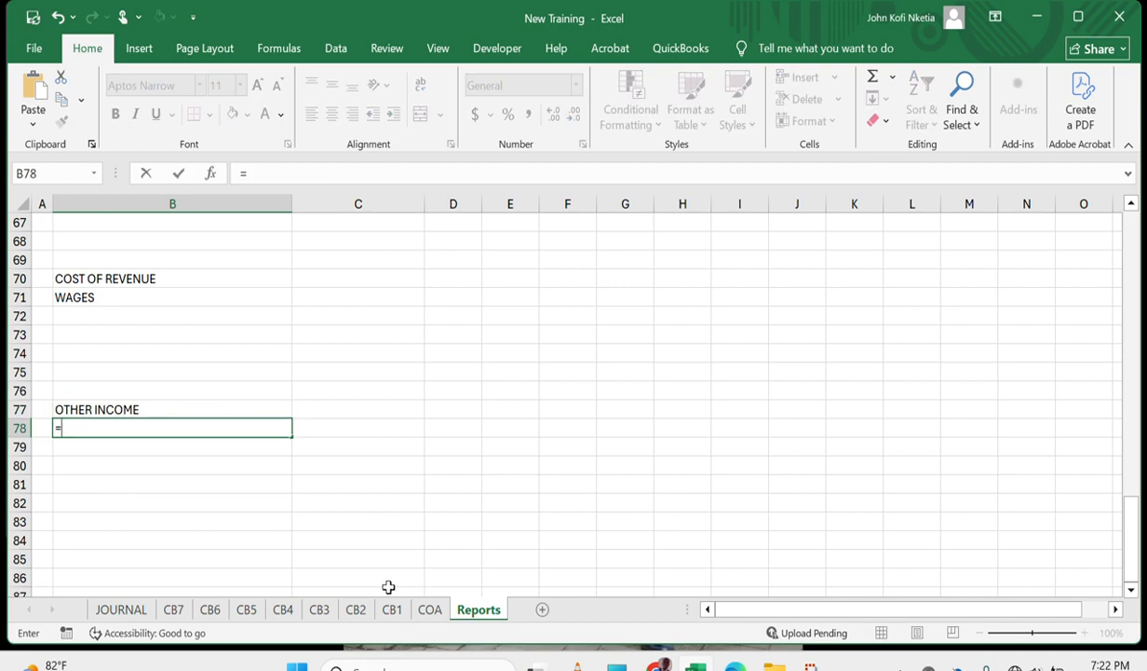
click(428, 607)
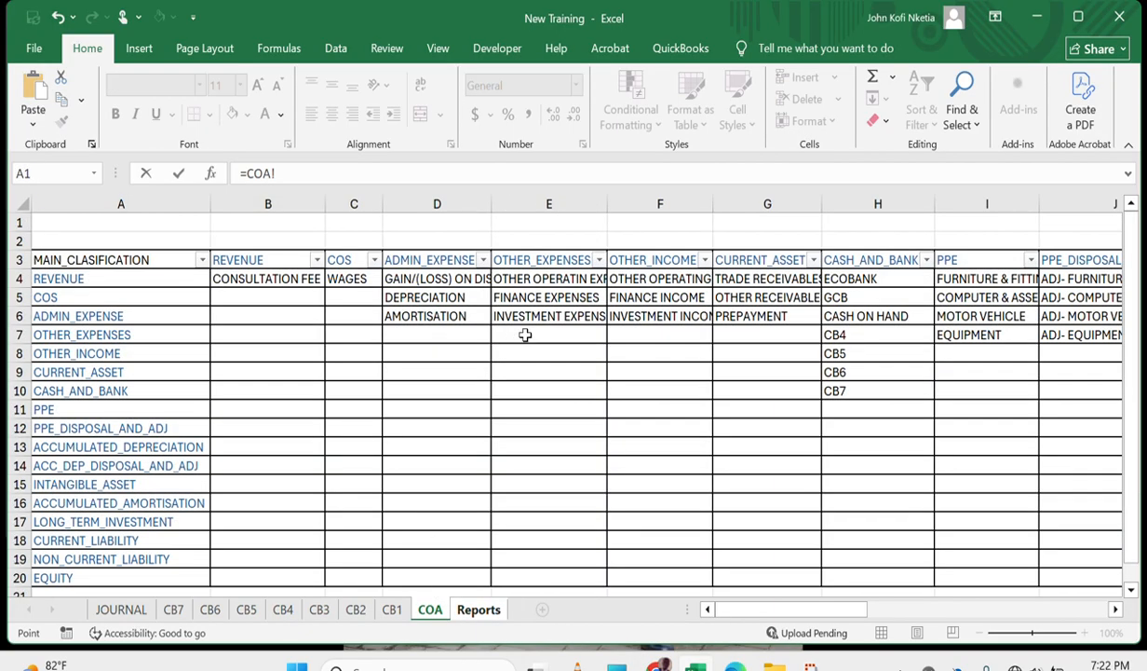
scroll(617, 334, right, 2)
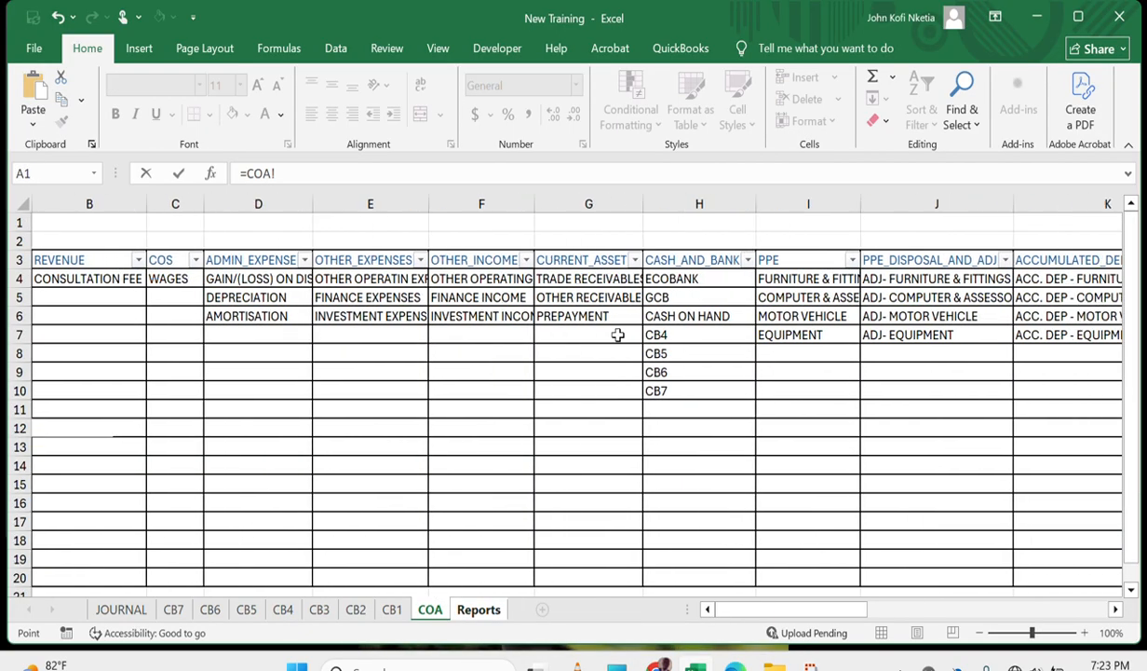
click(469, 280)
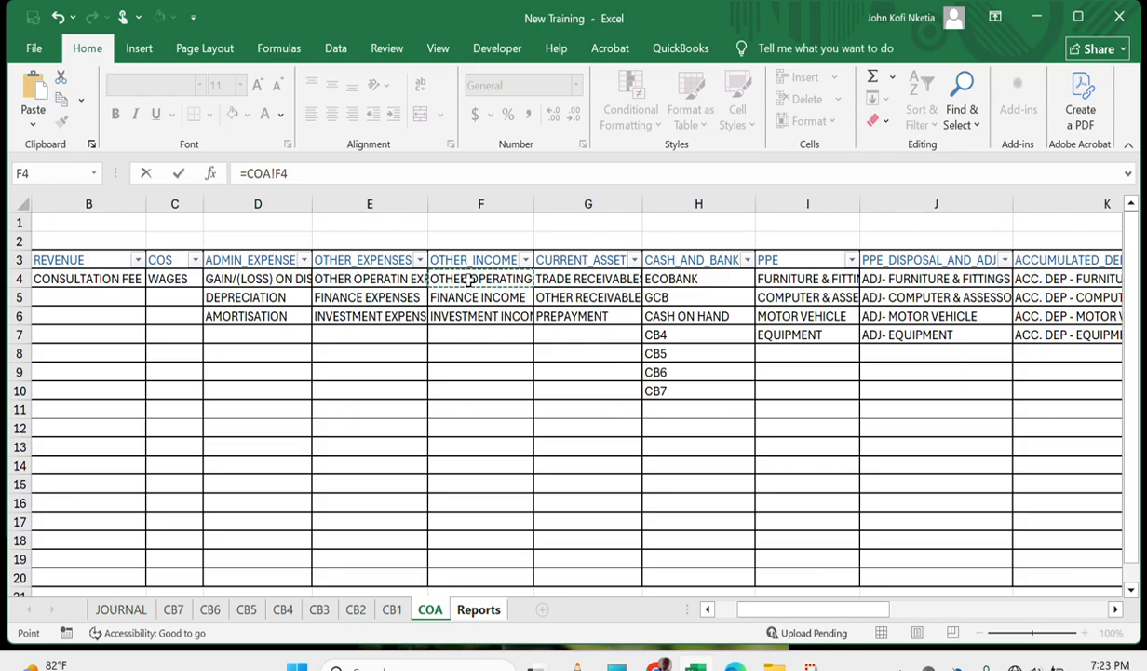
key(Return)
key(Up)
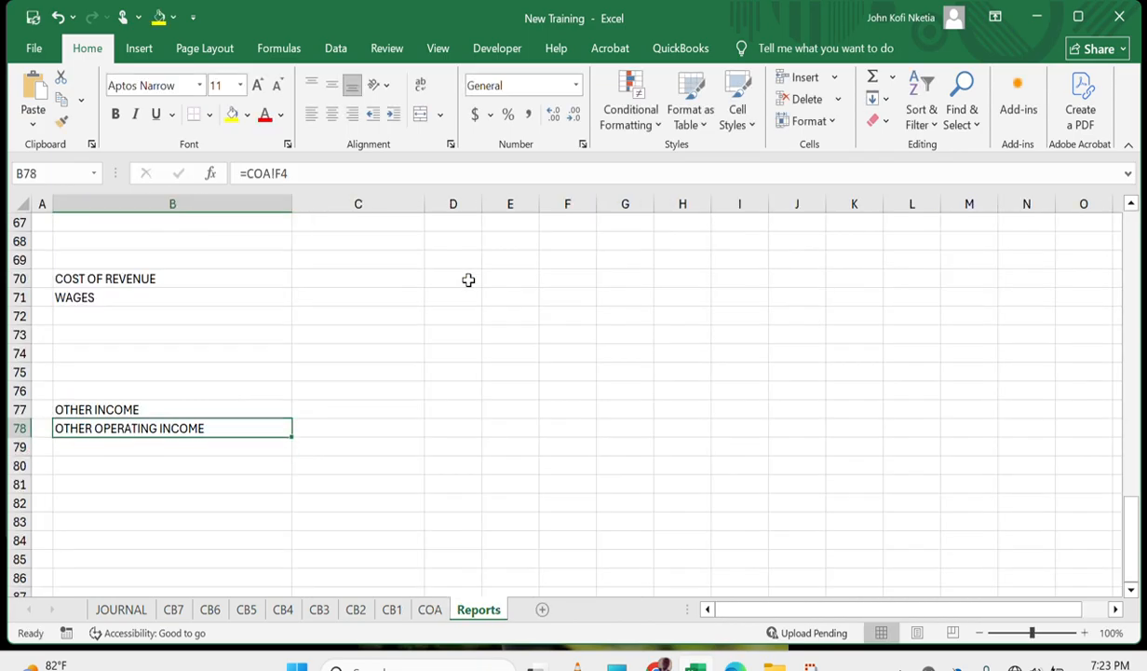
Change the formula in B78 to =IF(COA!F4="","",COA!F4) and fill it down through B81.
click(267, 177)
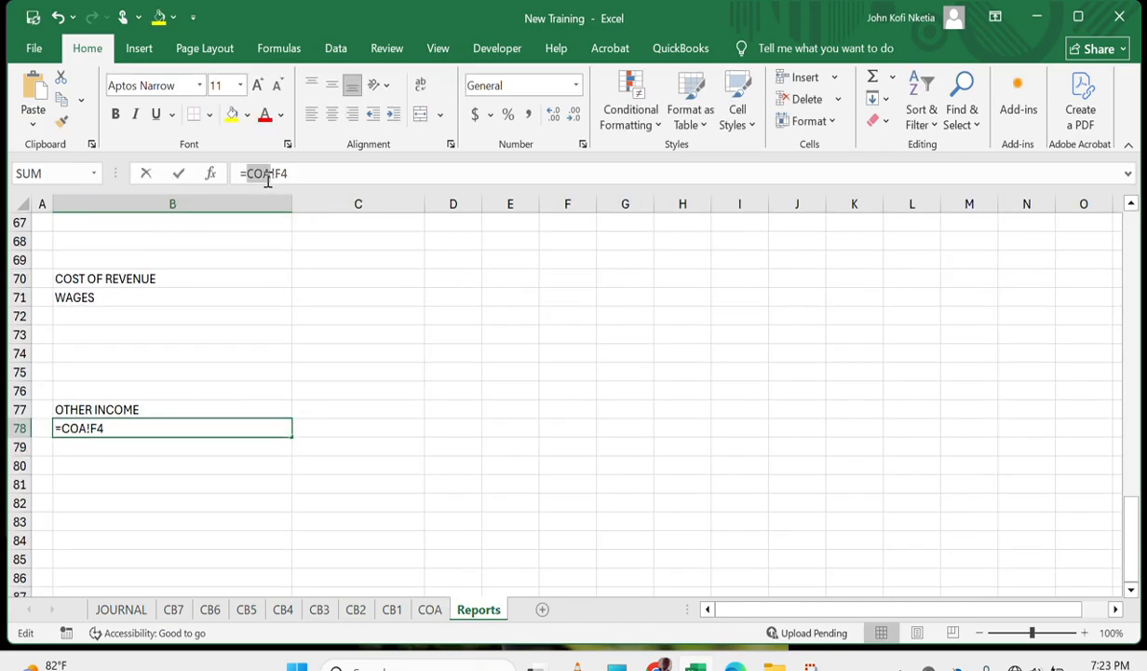
drag(303, 175, 249, 172)
key(ctrl+c)
text(IF()
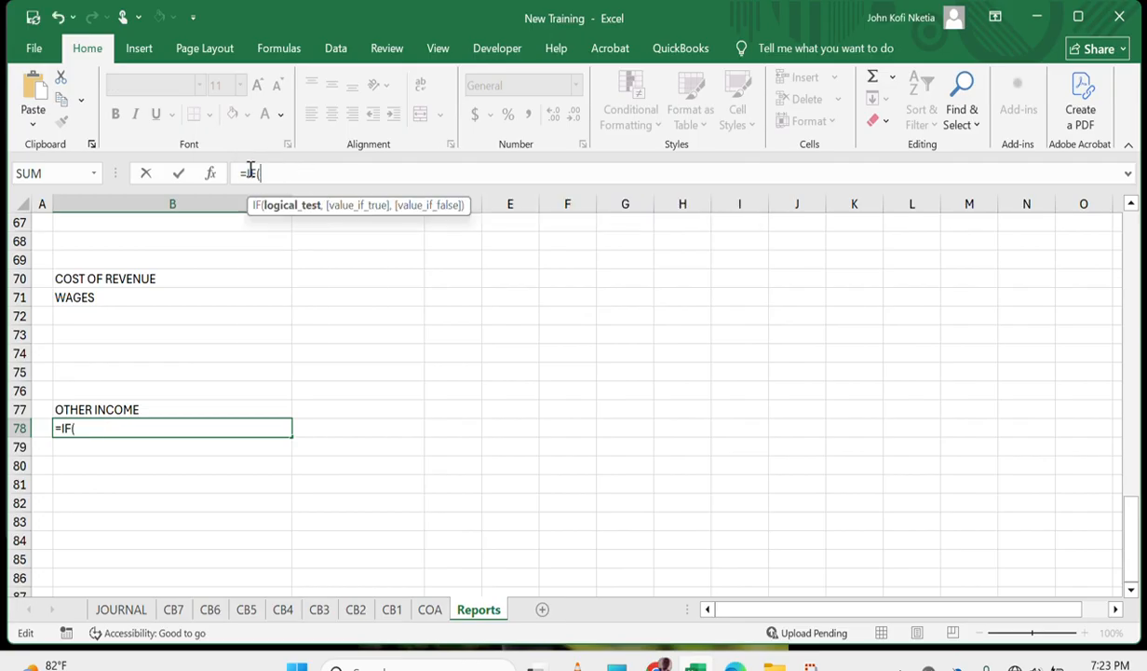
key(ctrl+v)
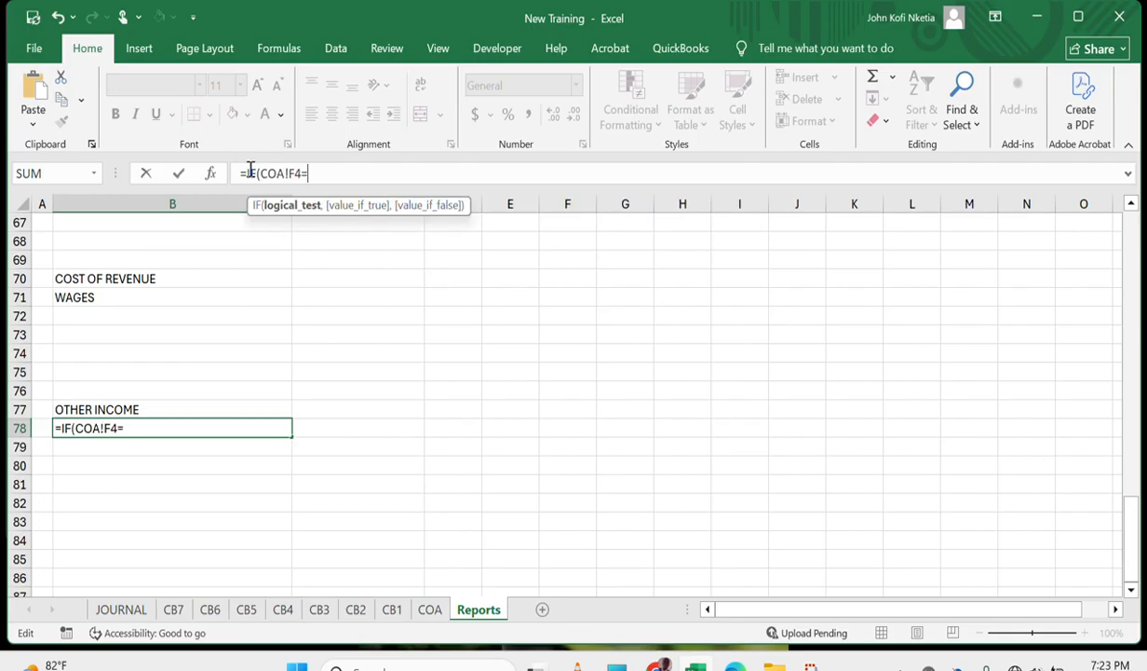
text(="","",)
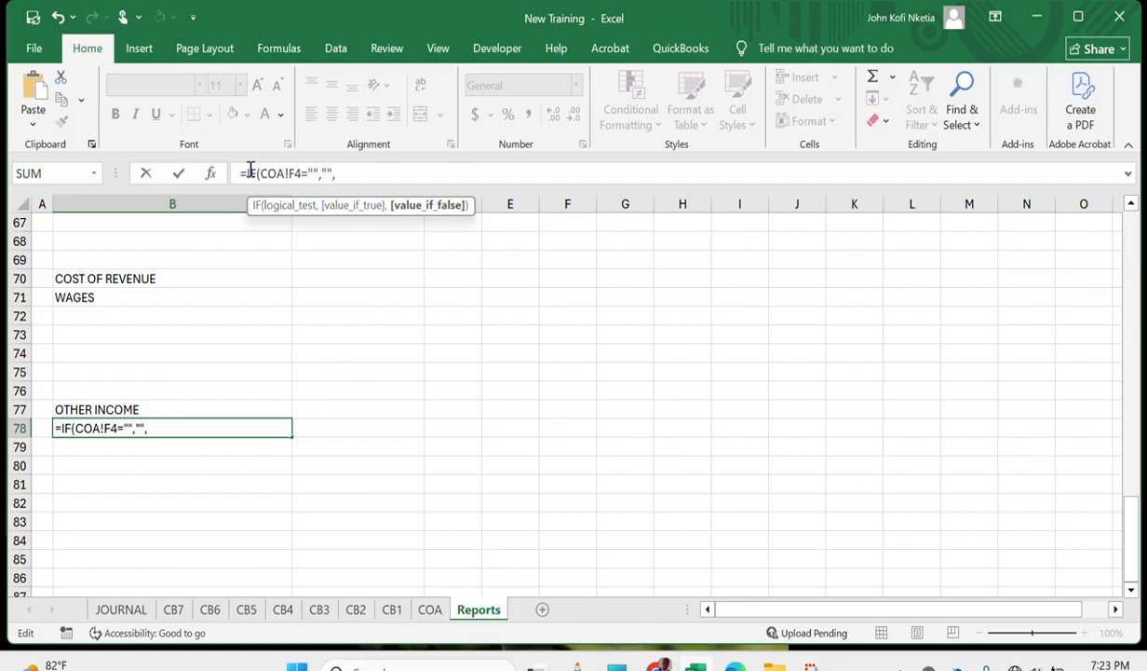
key(ctrl+v)
text())
key(Return)
key(Up)
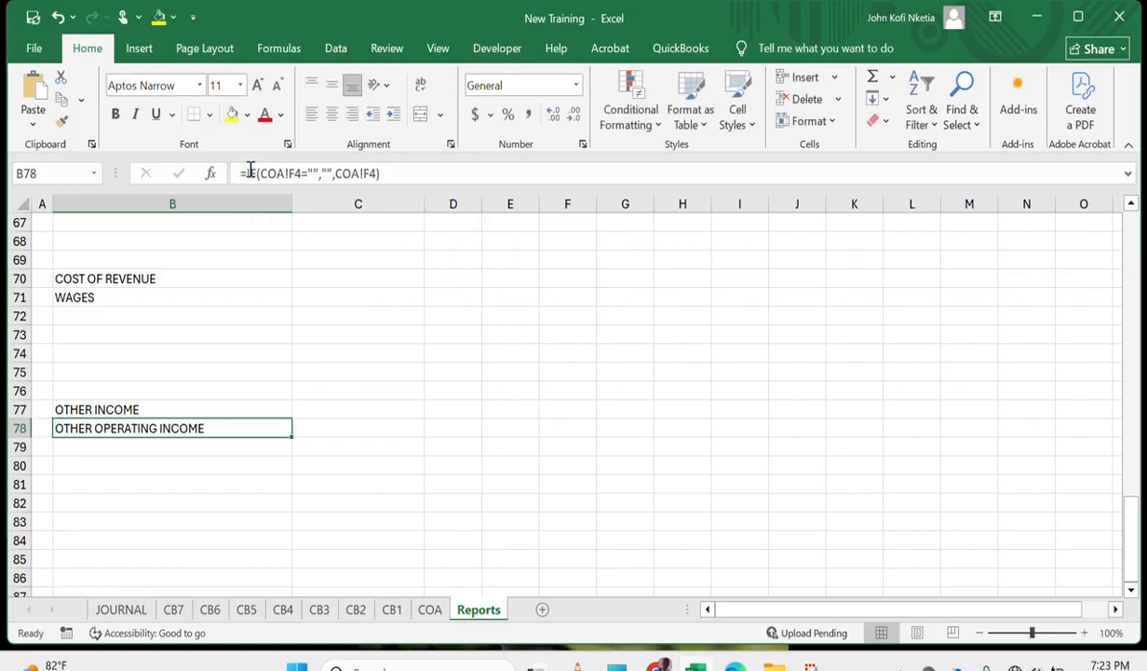
drag(292, 438, 272, 496)
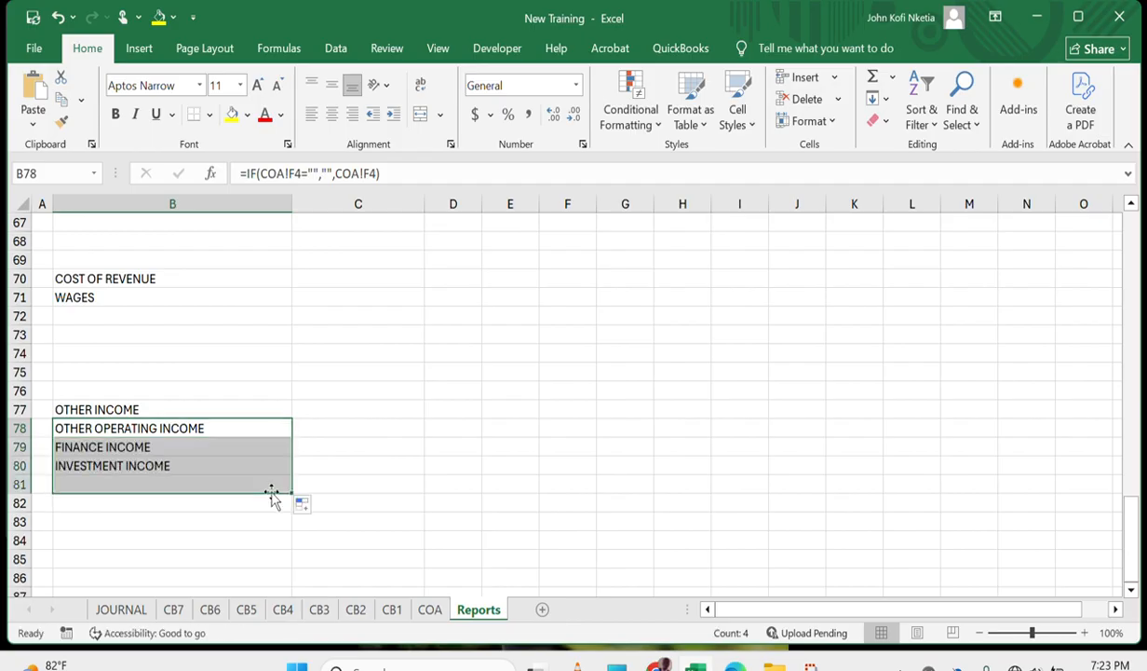
Enter the heading ADMINISTRATIVE EXPENSES in cell B82.
click(117, 510)
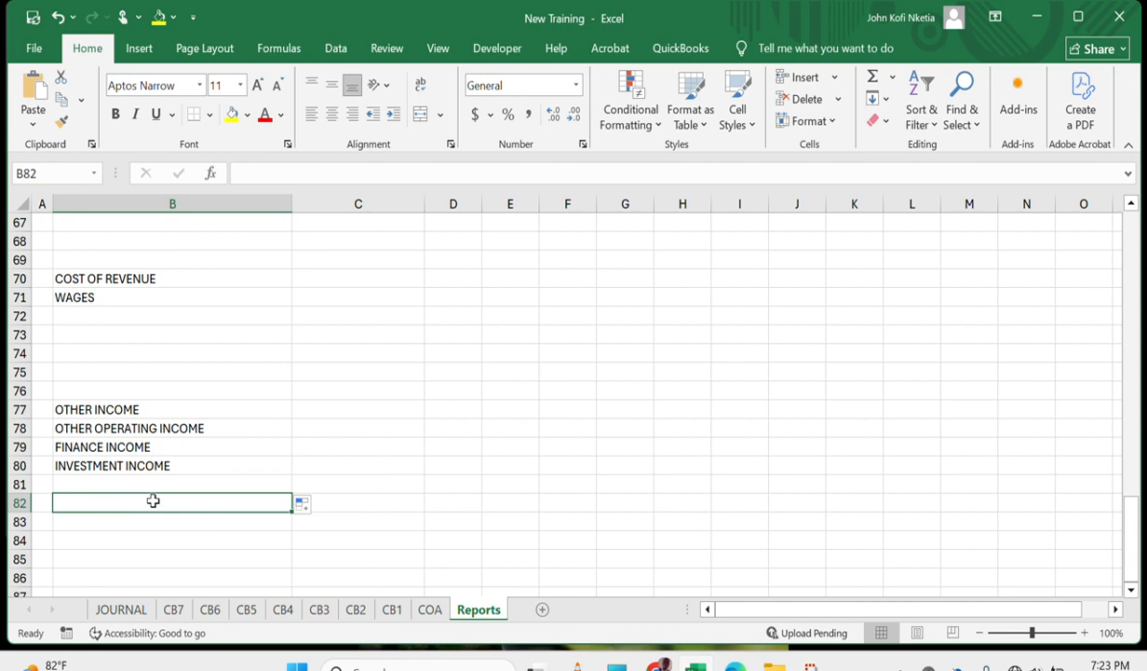
scroll(181, 504, down, 2)
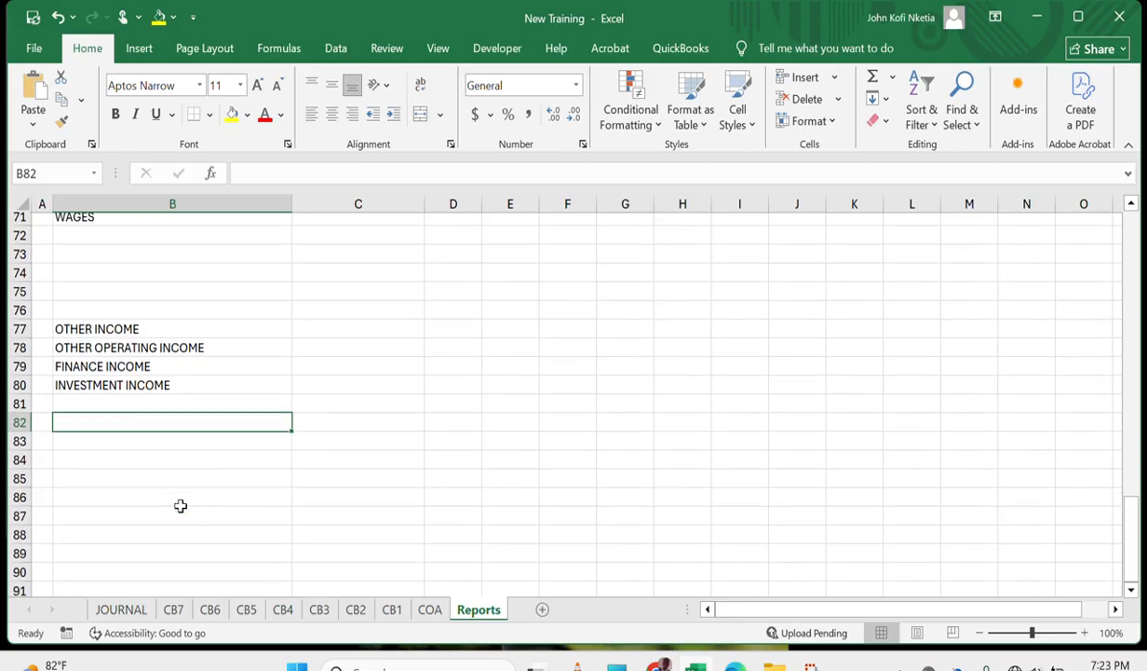
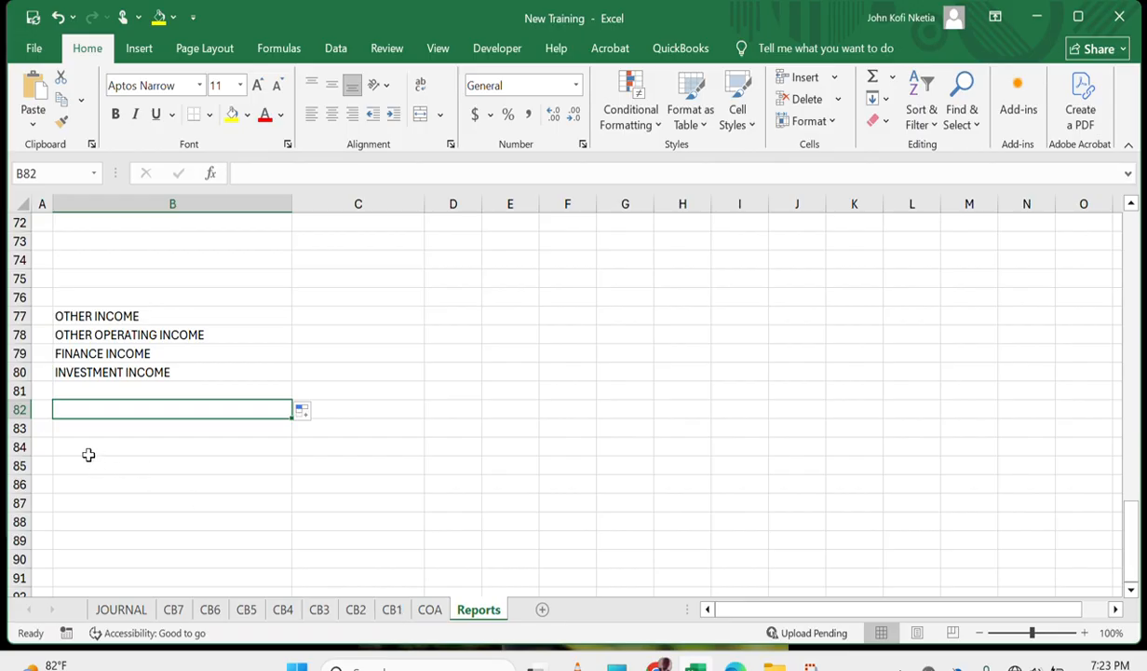
text(ADMINISTR)
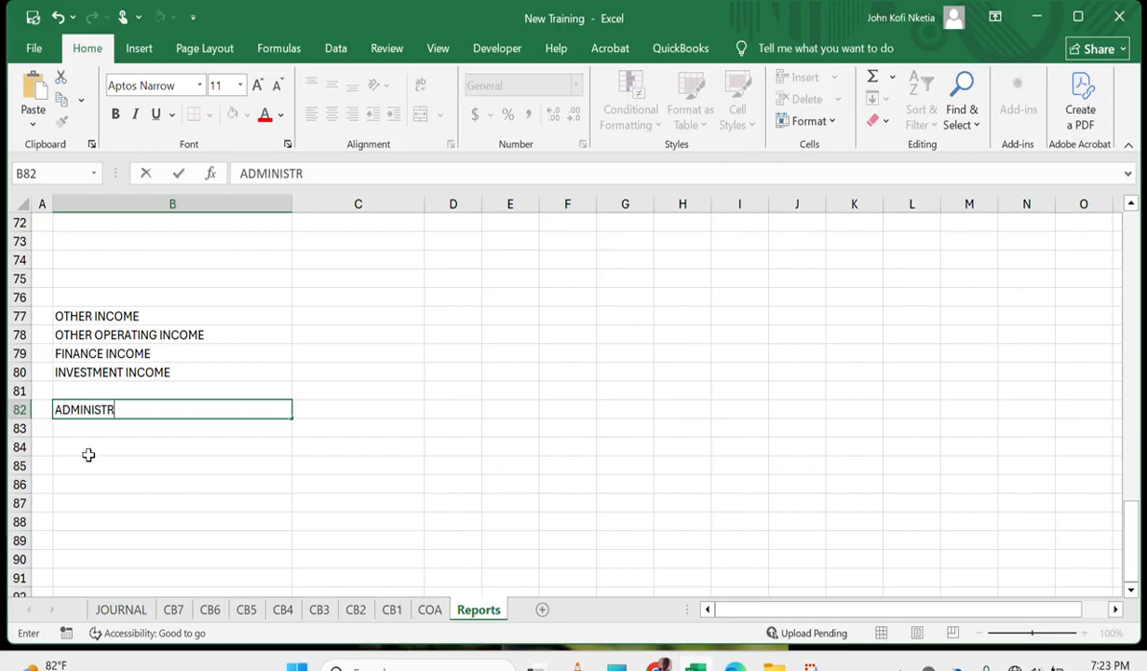
text(ATIVE EXPENSES)
key(Return)
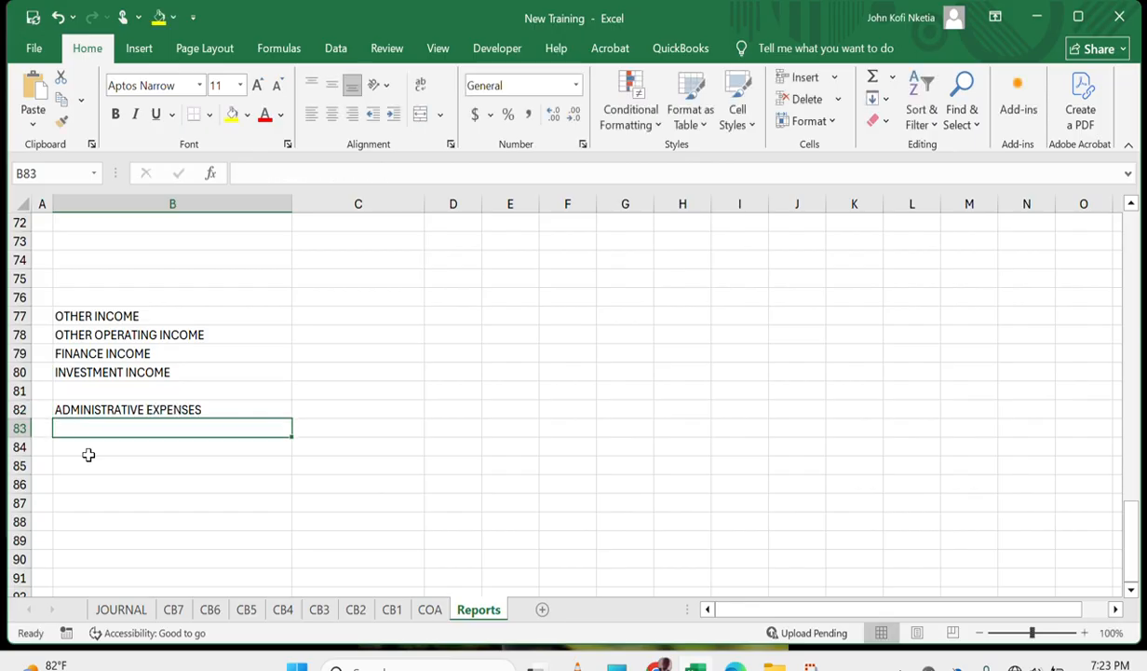
Enter =IF(COA!D4="","",COA!D4) in cell B83 to link the administrative expense accounts, and fill it down through B97.
text(=)
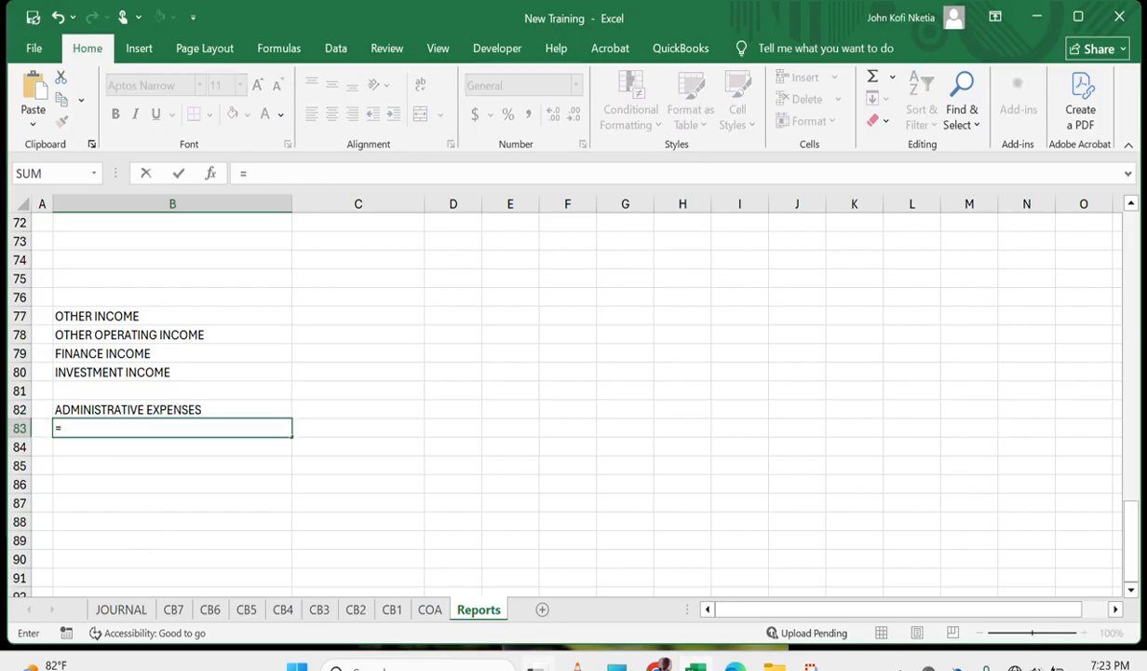
click(429, 608)
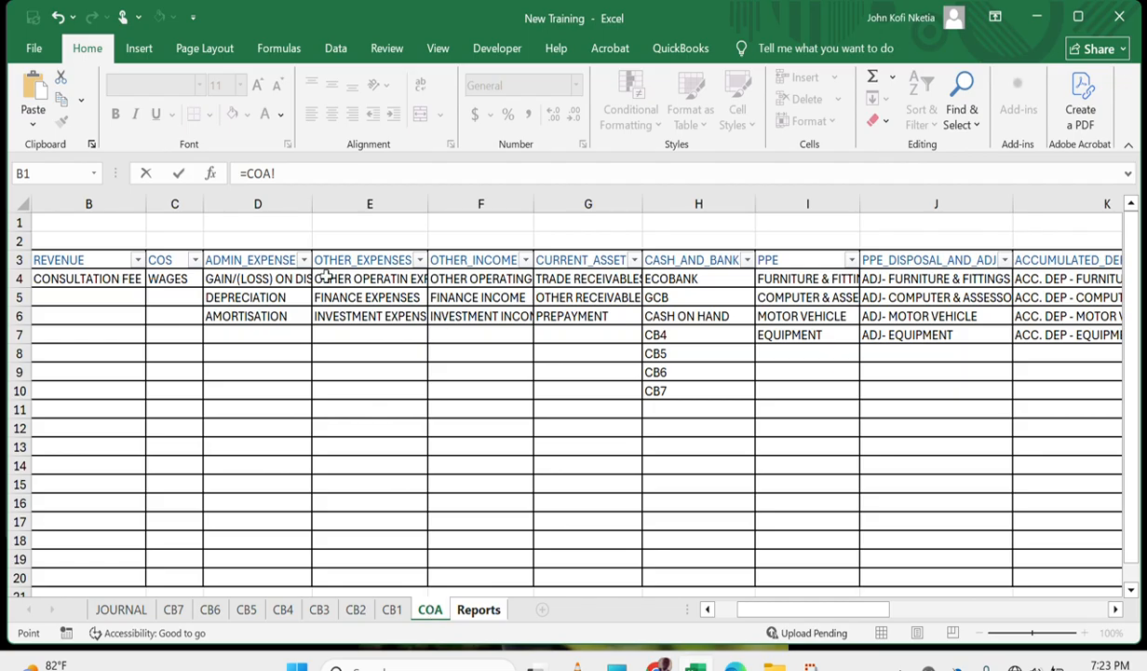
scroll(683, 351, right, 1)
scroll(683, 351, left, 3)
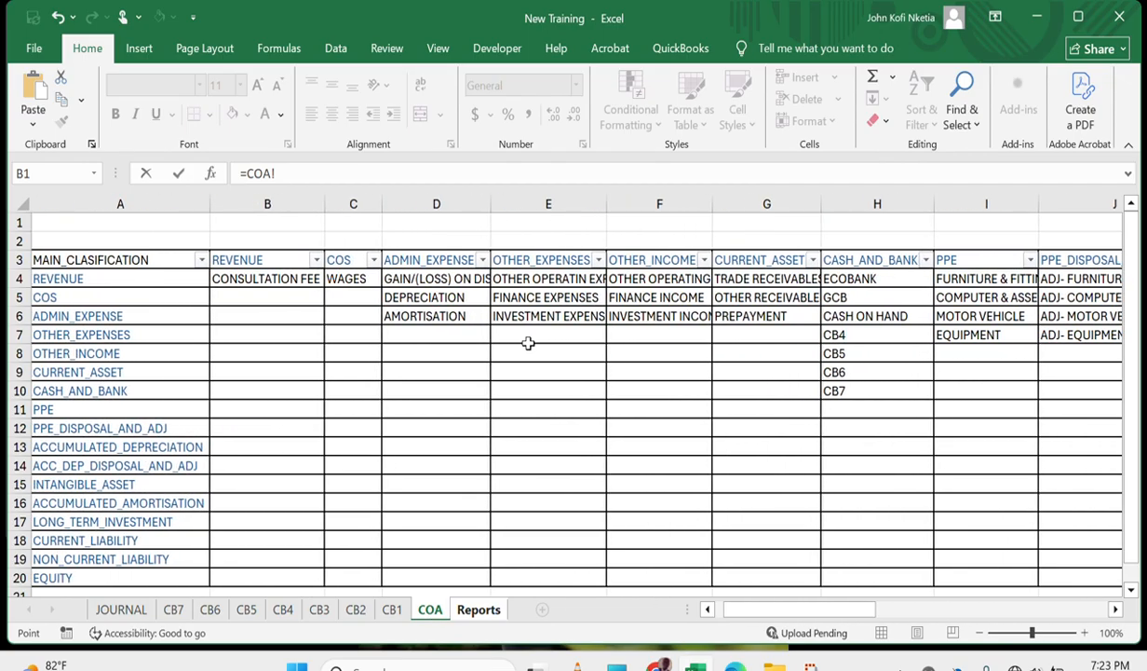
click(430, 279)
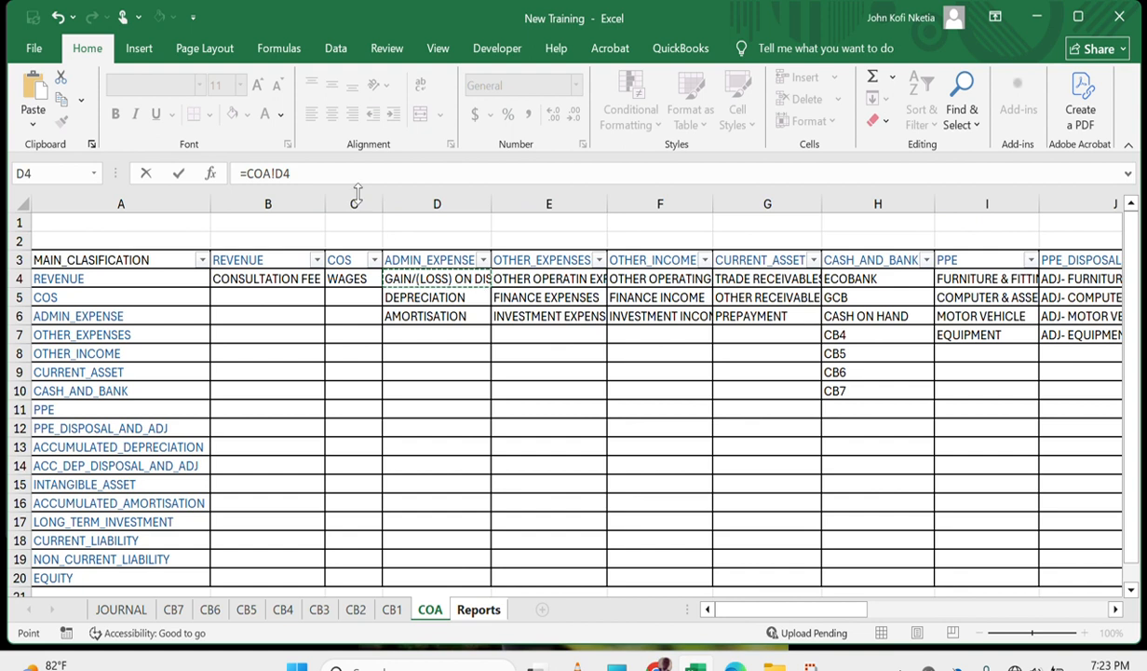
drag(249, 172, 371, 179)
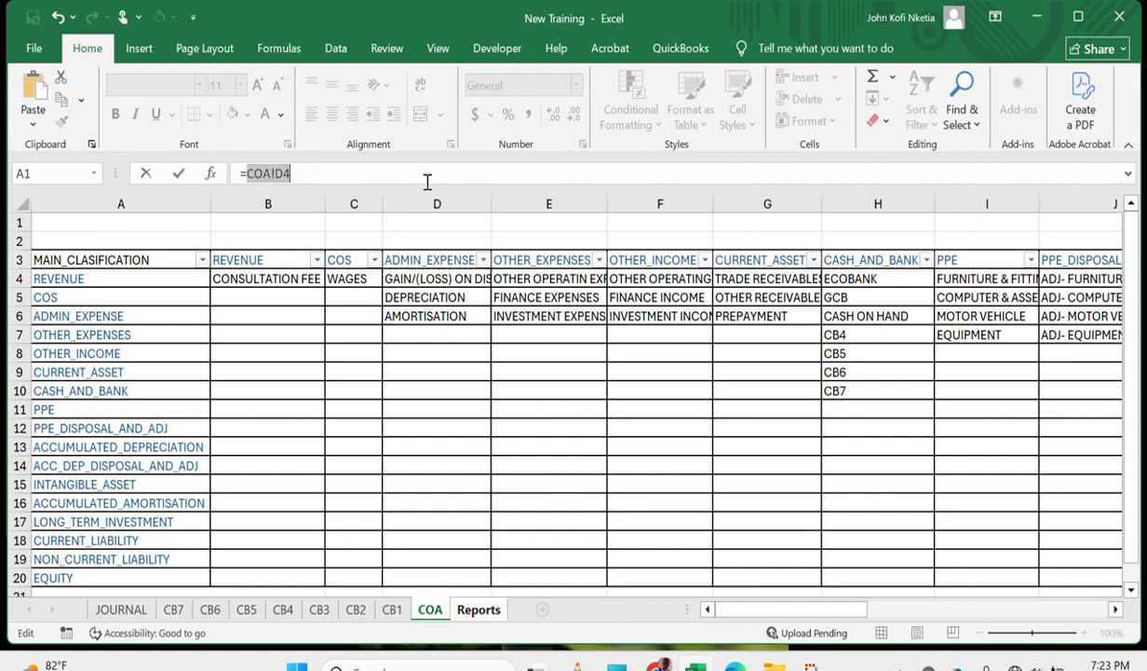
text(=IF()
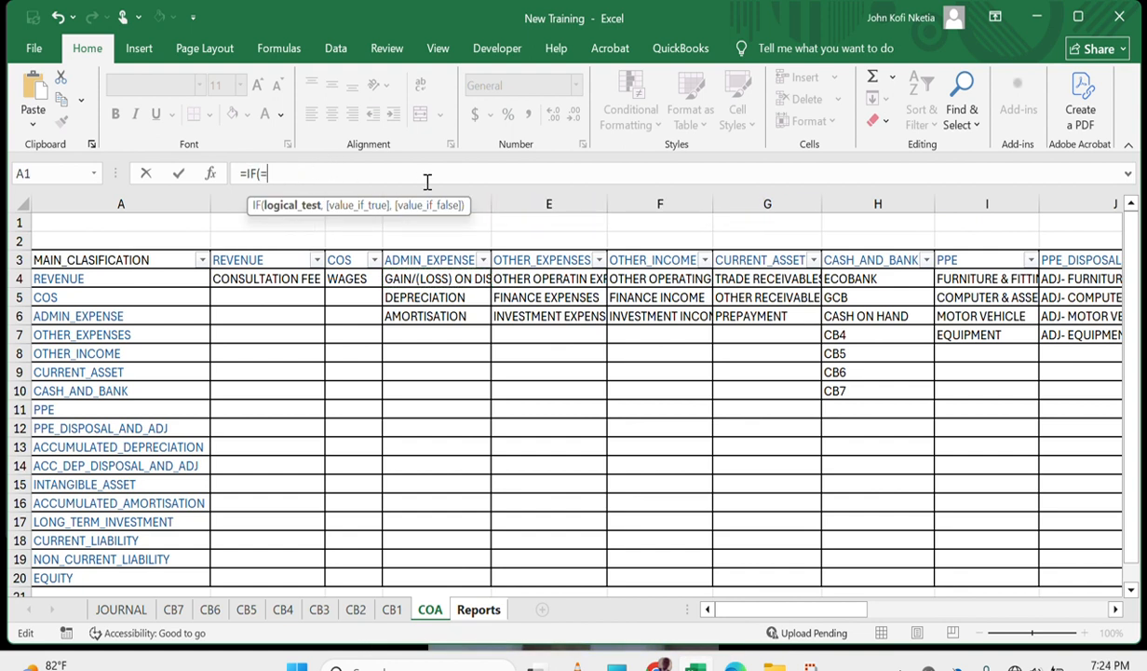
text(COA!D4)
text(="","")
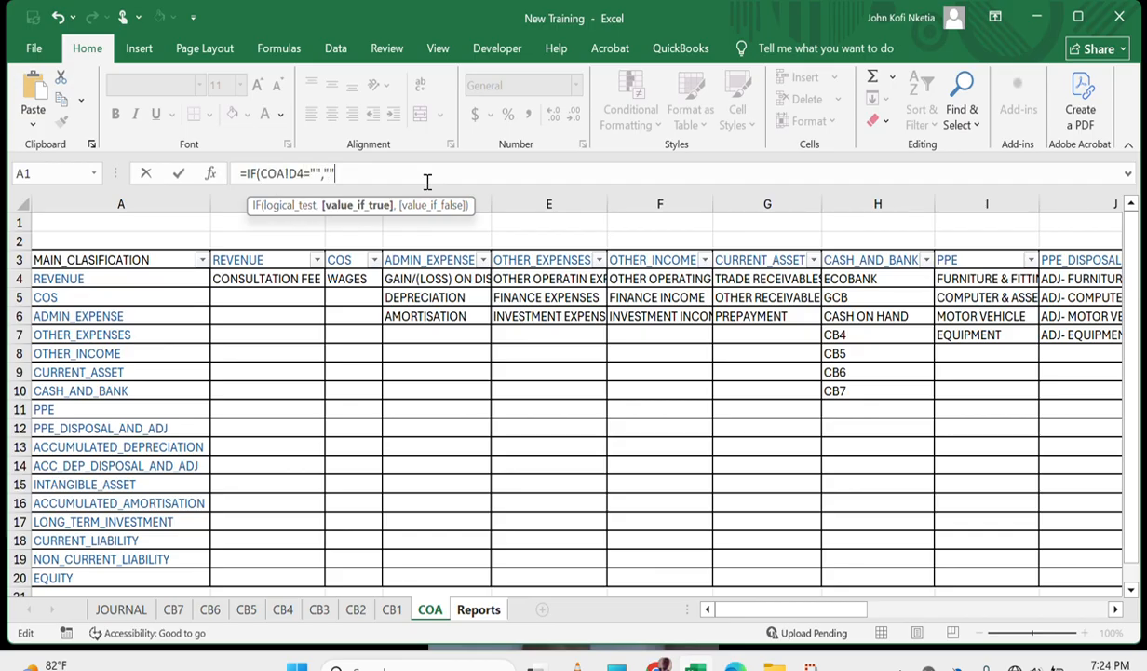
text(,COA!D4))
key(Return)
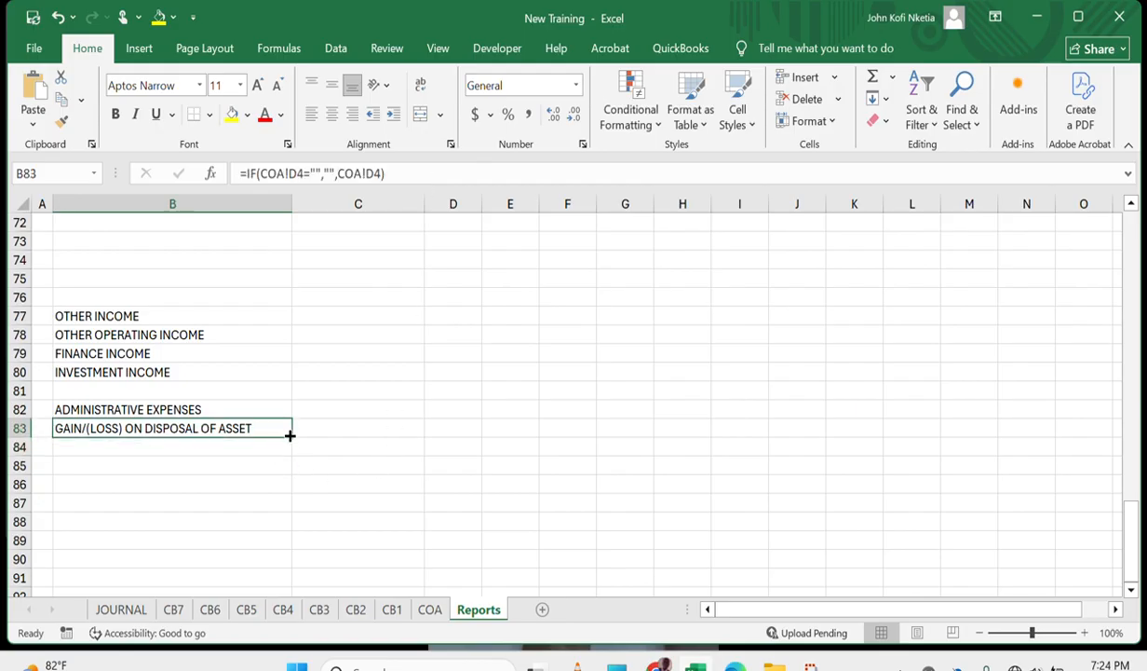
drag(290, 435, 253, 550)
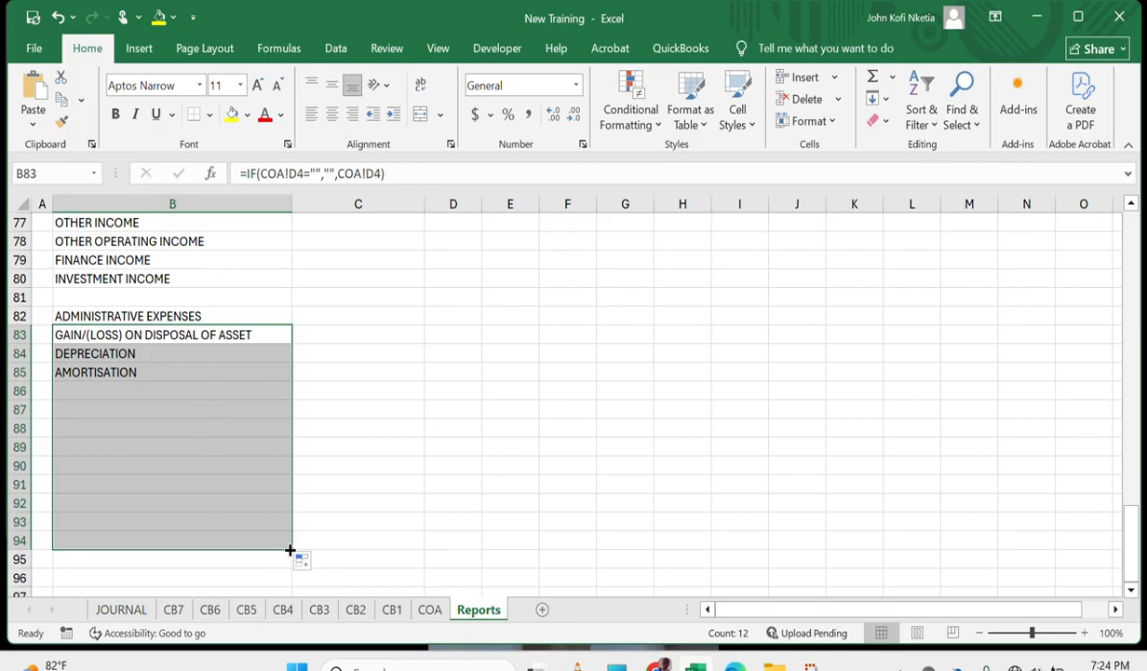
mouse_move(290, 550)
mouse_down()
mouse_move(281, 569)
mouse_move(300, 578)
mouse_move(290, 564)
mouse_up()
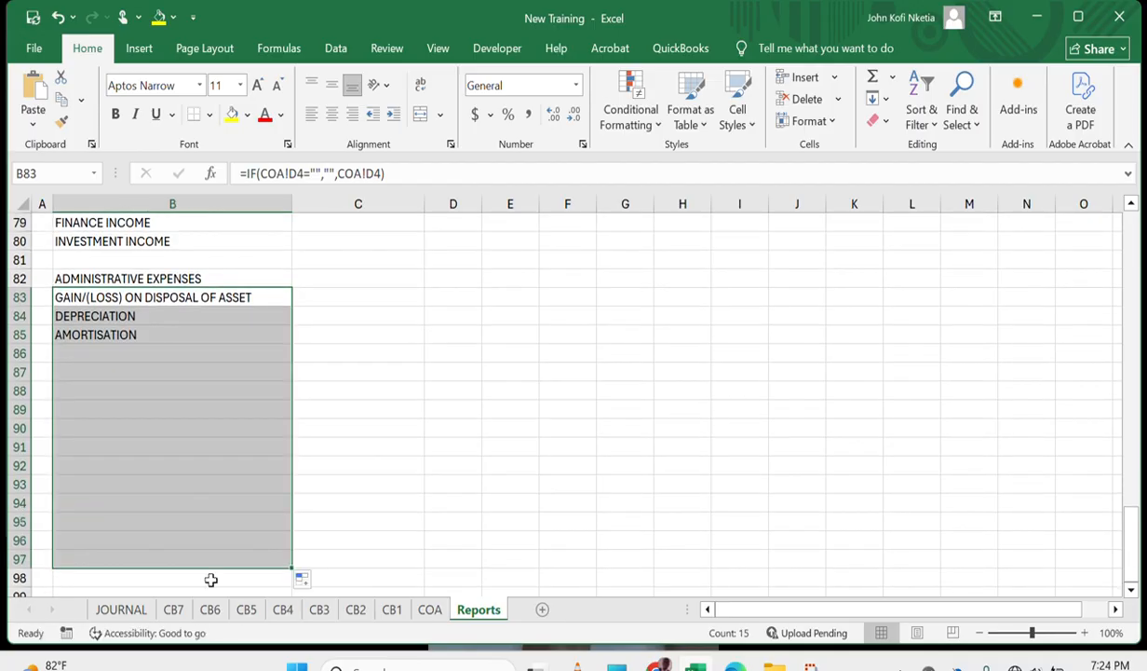
Enter the heading OTHER EXPENSES in cell B98.
scroll(212, 580, down, 2)
scroll(196, 446, up, 1)
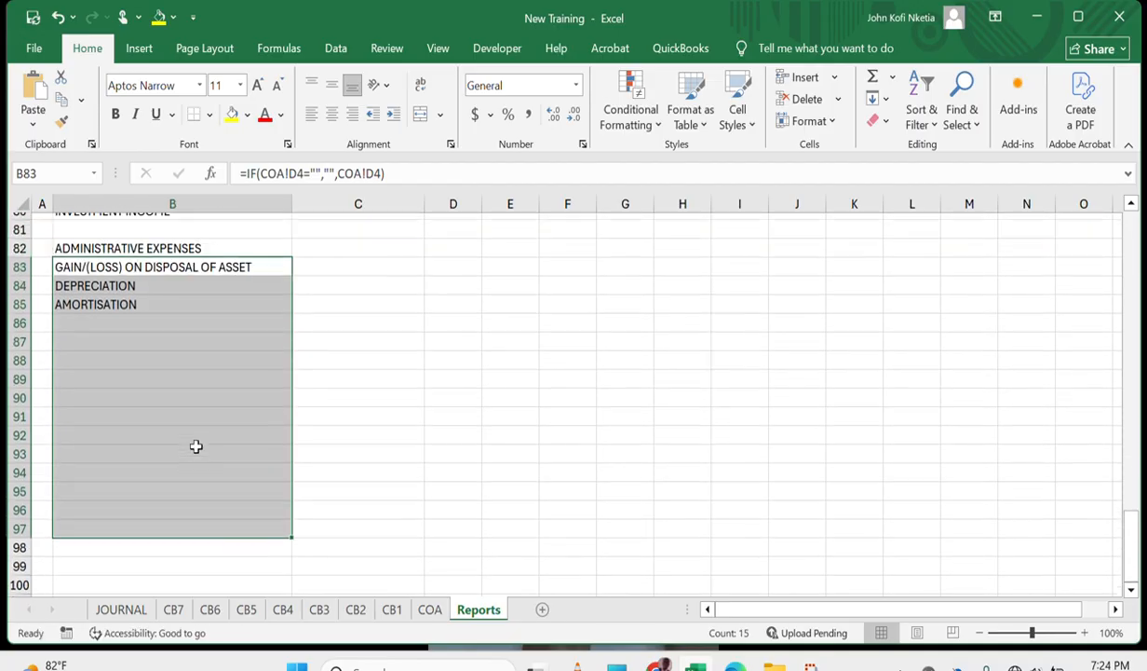
scroll(195, 446, up, 1)
scroll(196, 446, down, 2)
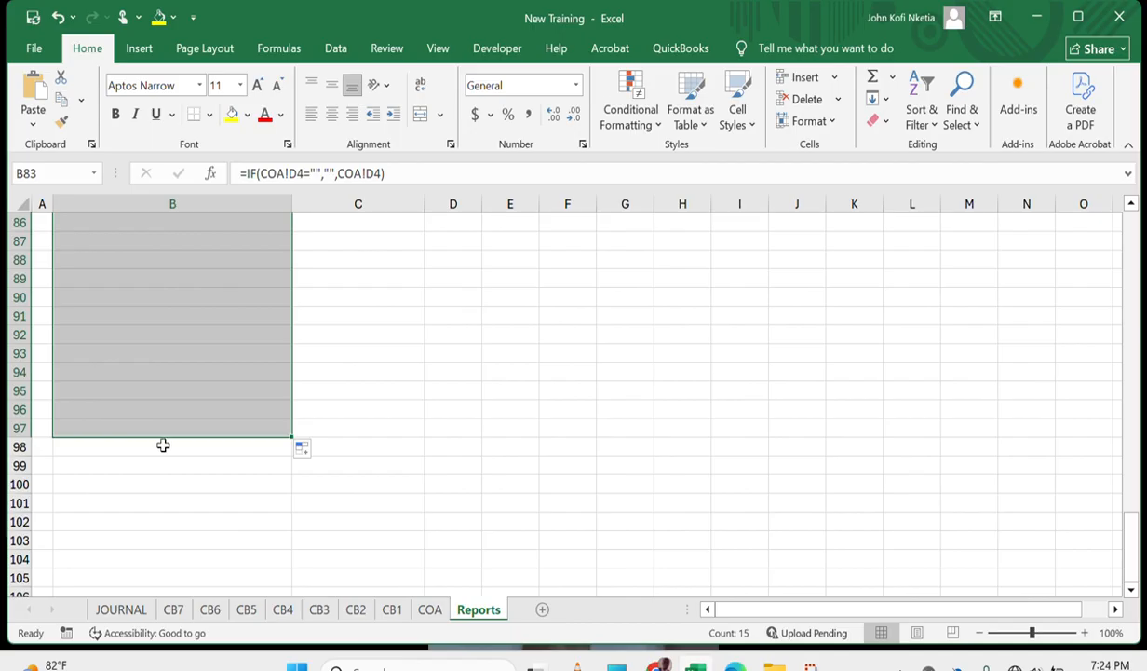
click(163, 445)
text(OTHER )
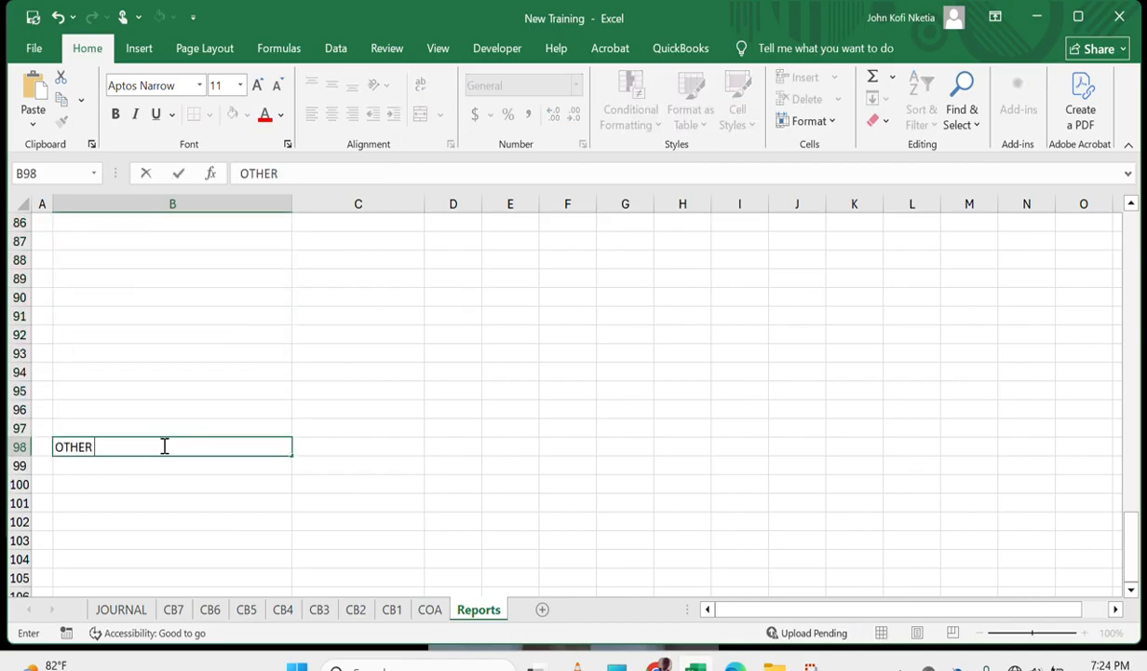
text(EXPENSESE)
key(Return)
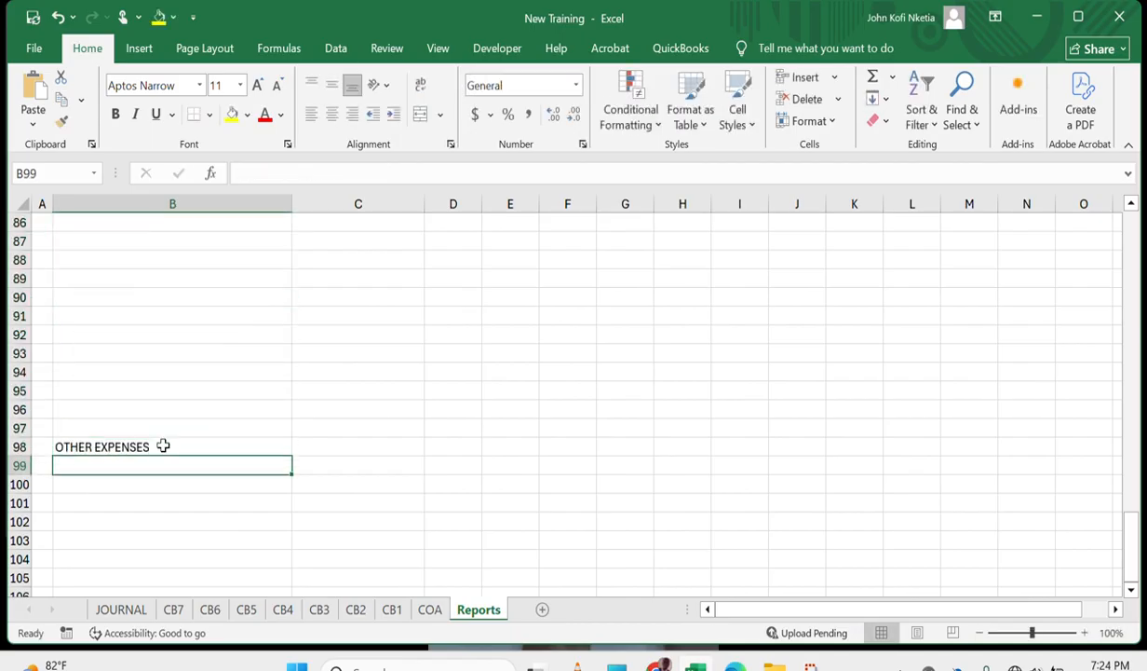
Link cell B99 on the Reports sheet to the first other expense account with the formula =COA!E4.
text(=)
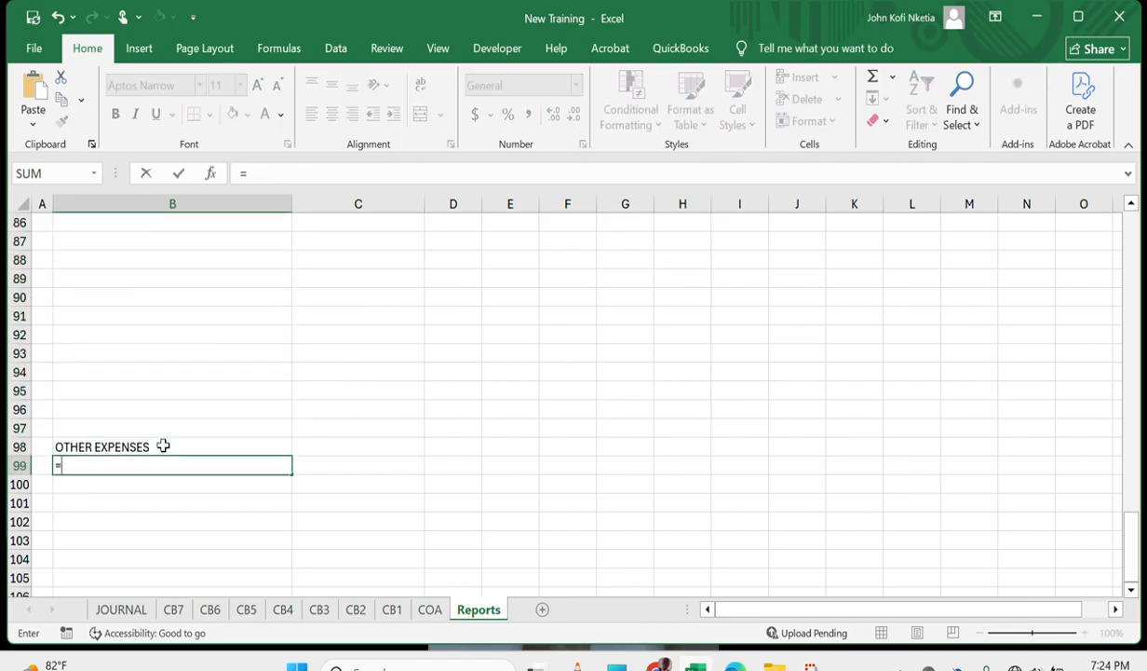
click(429, 610)
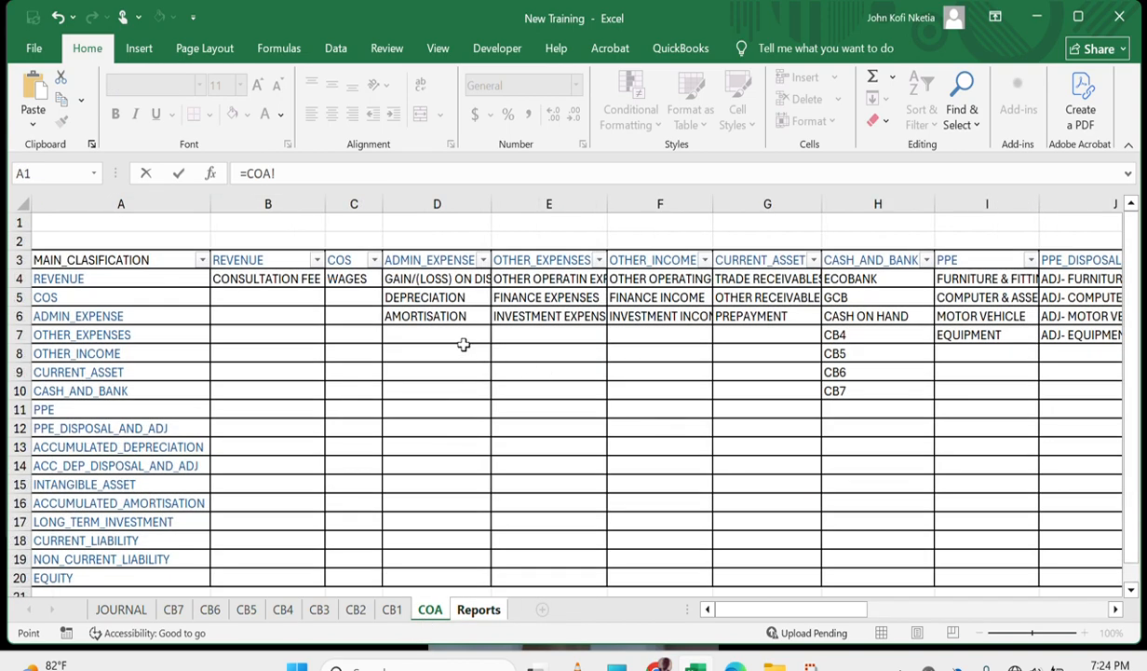
scroll(463, 344, right, 1)
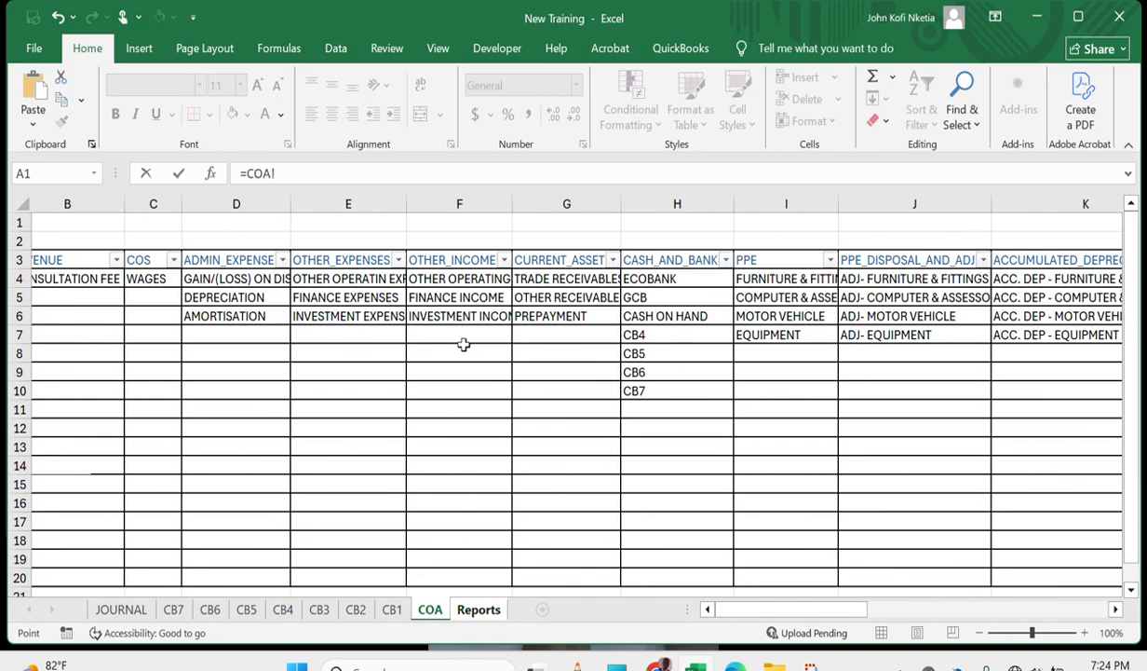
click(347, 278)
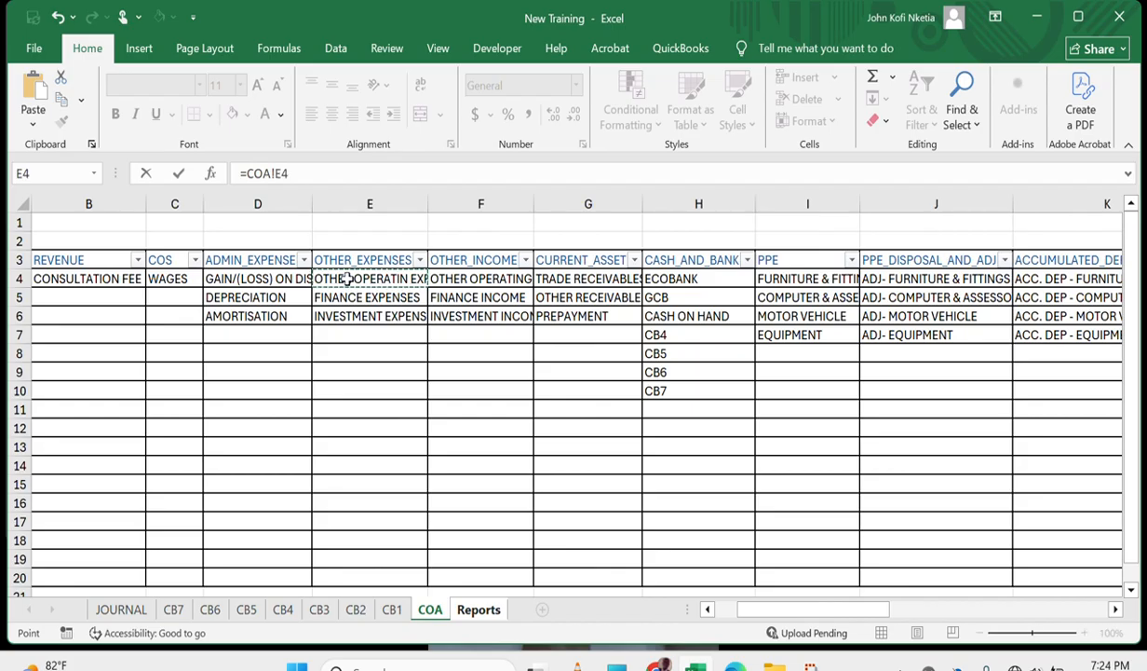
key(Return)
key(Up)
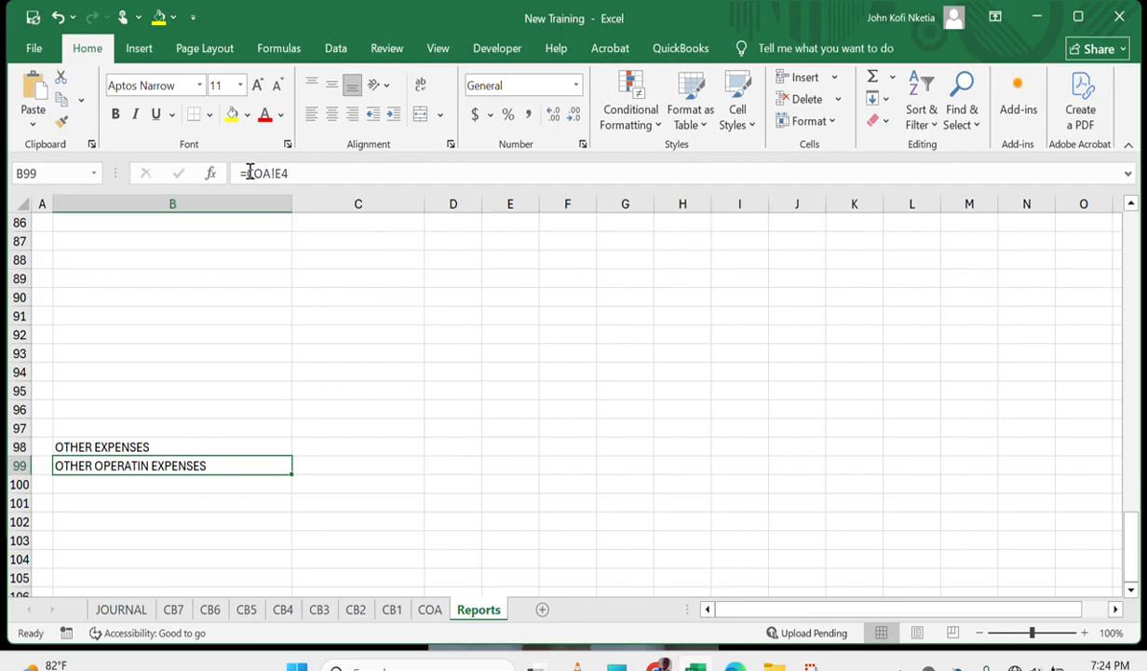
Change the formula in B99 to =IF(COA!E4="","",COA!E4) and fill it down through B102.
drag(250, 174, 443, 172)
text(IF()
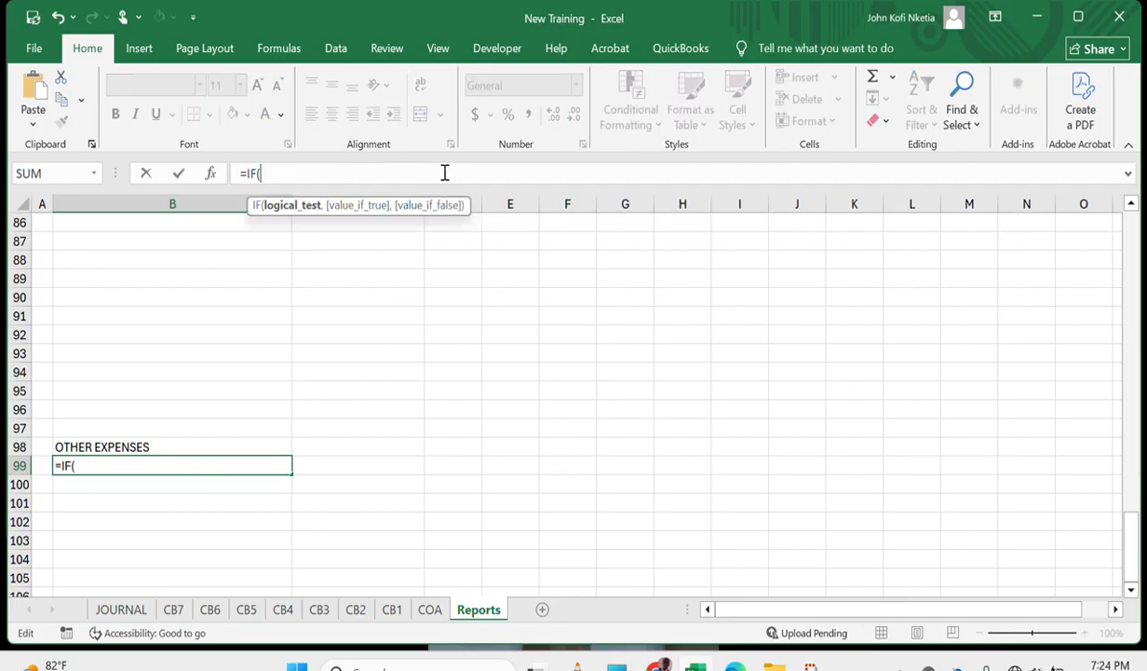
key(ctrl+v)
text(="",)
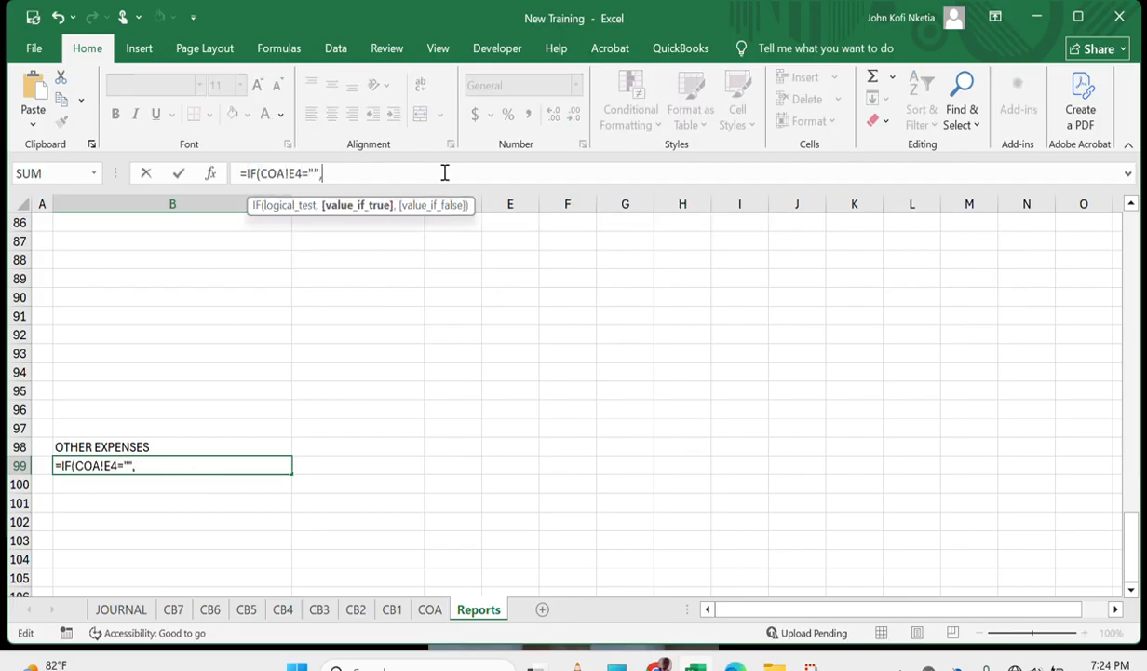
text("",)
key(ctrl+v)
key(Return)
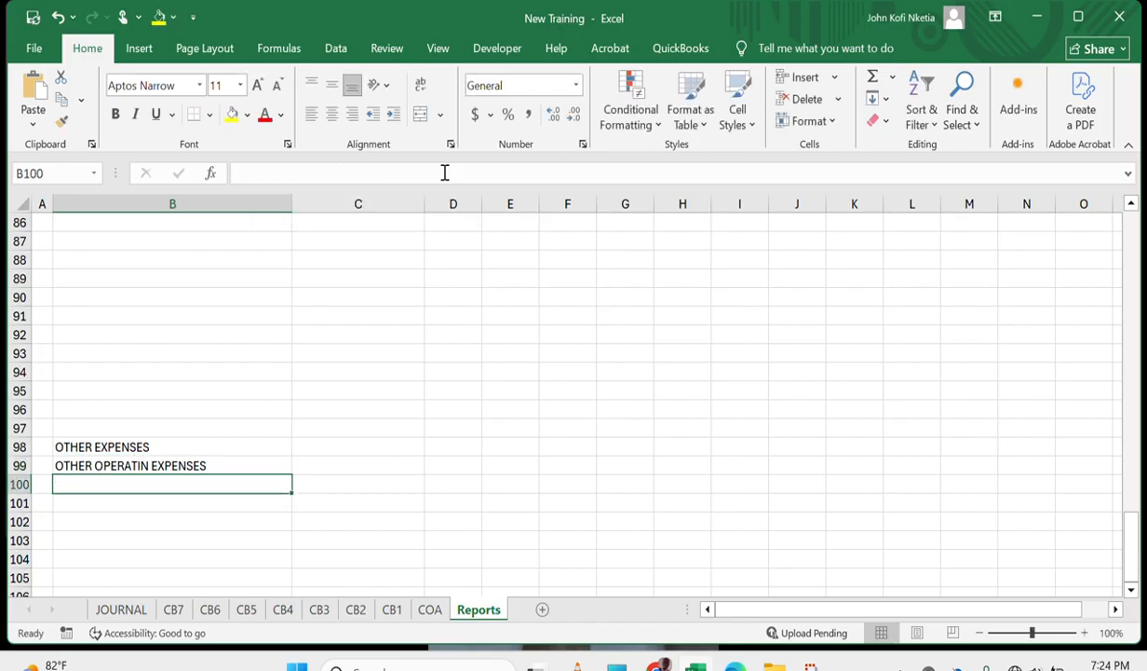
key(Up)
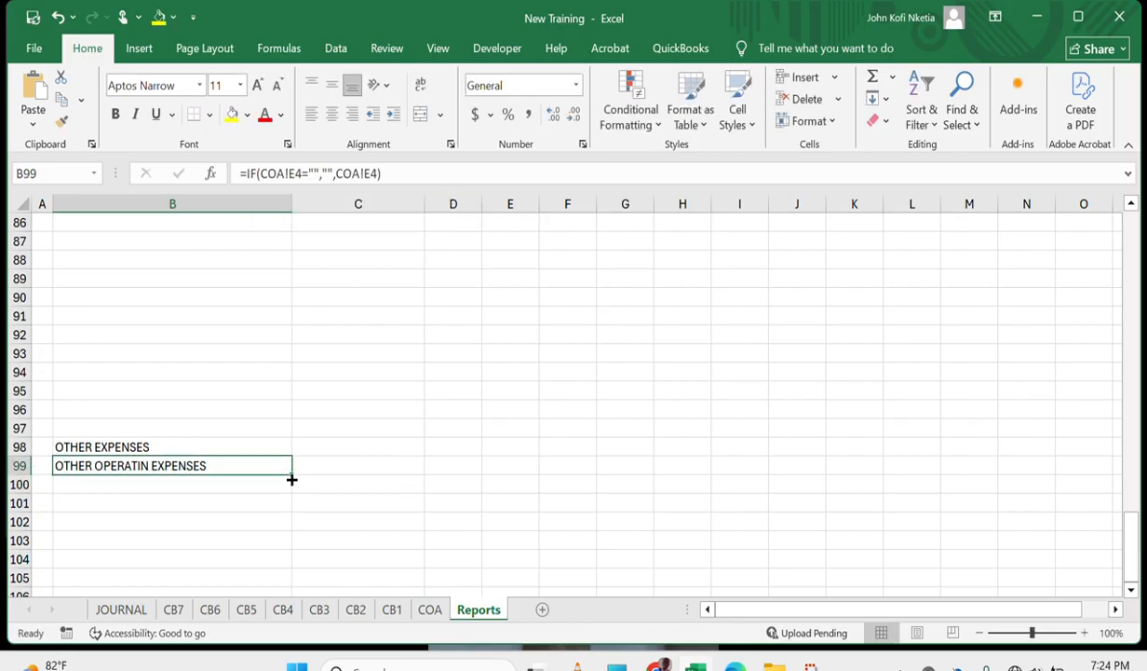
drag(292, 478, 276, 530)
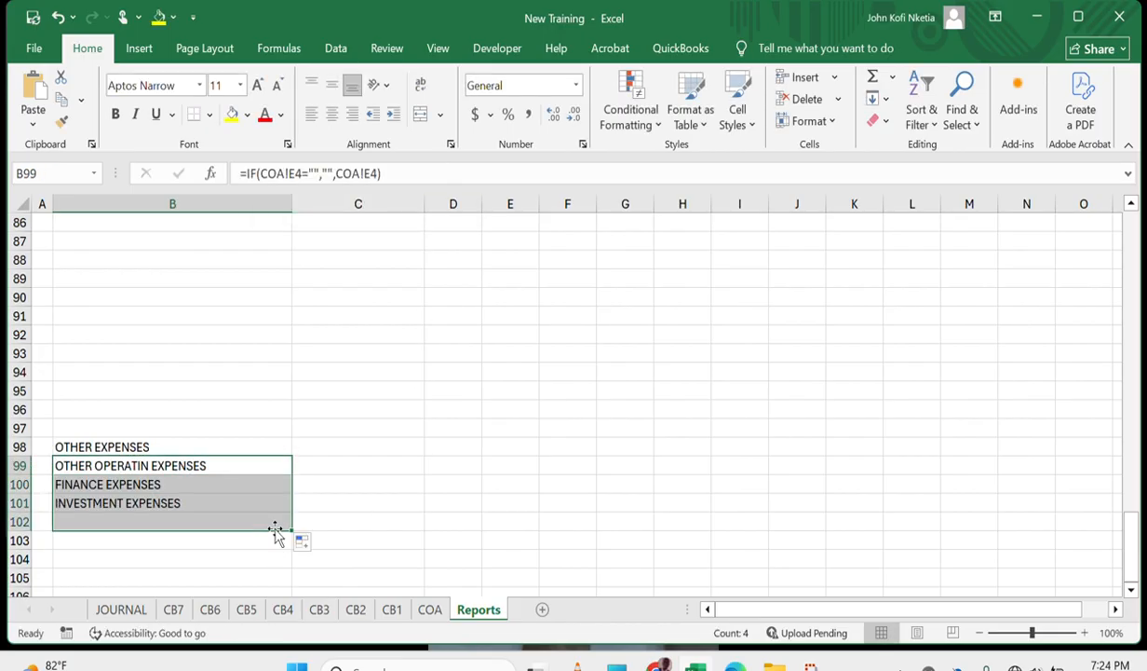
scroll(223, 517, down, 1)
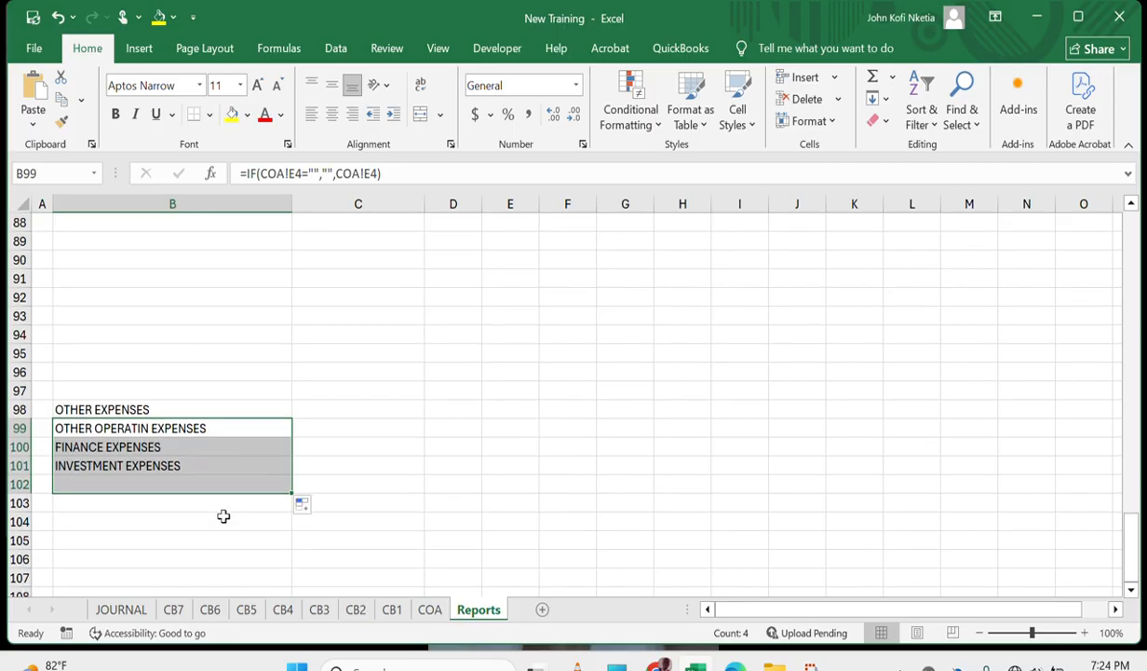
Clear the formula from cell B102 below the other expense accounts.
click(184, 485)
key(BackSpace)
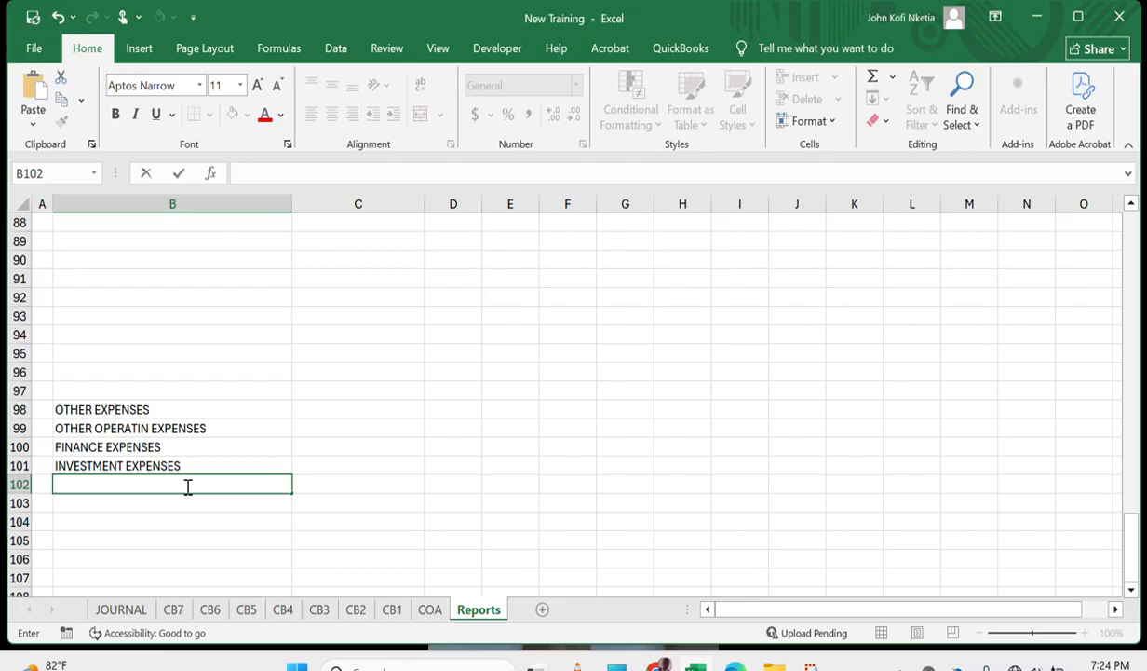
click(198, 507)
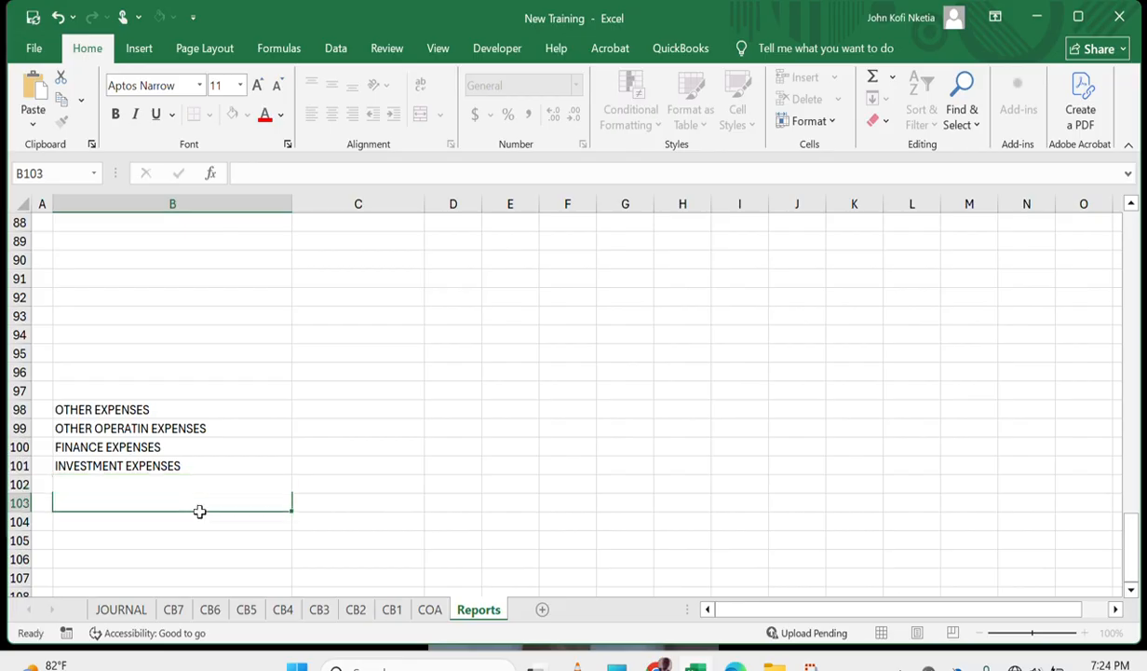
click(164, 482)
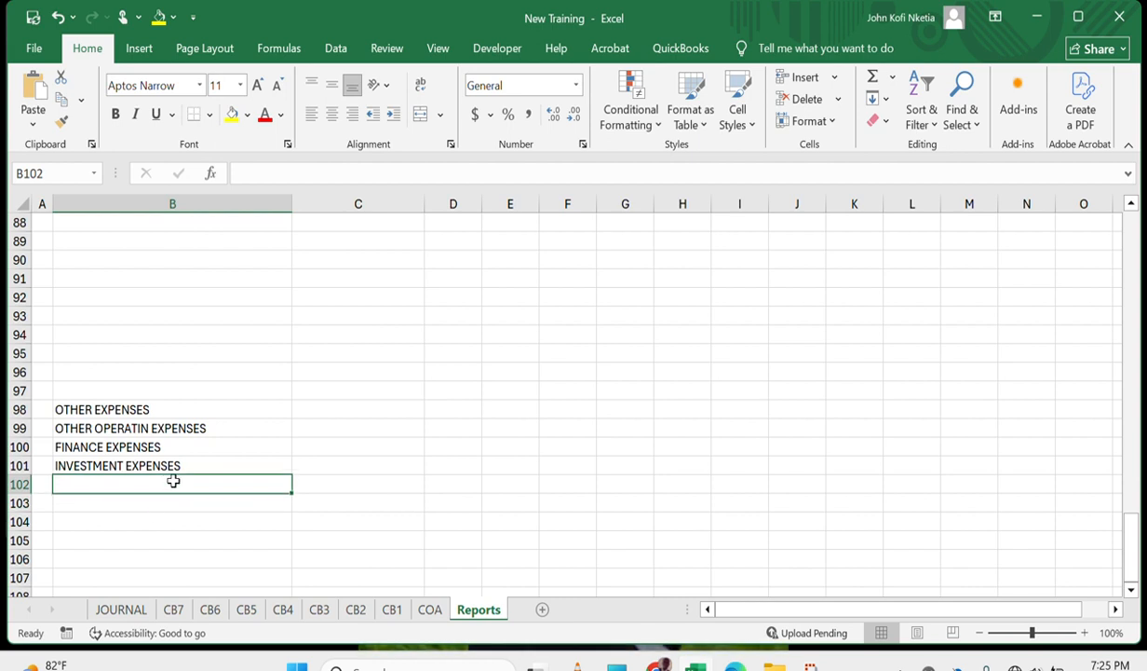
click(475, 35)
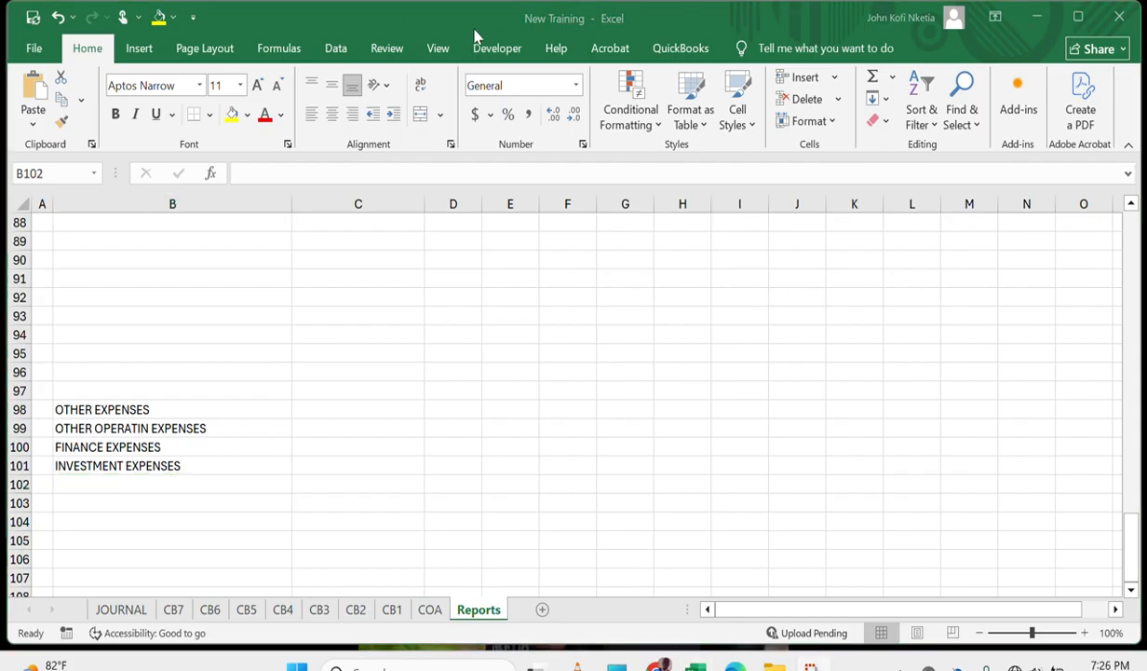
scroll(164, 499, down, 3)
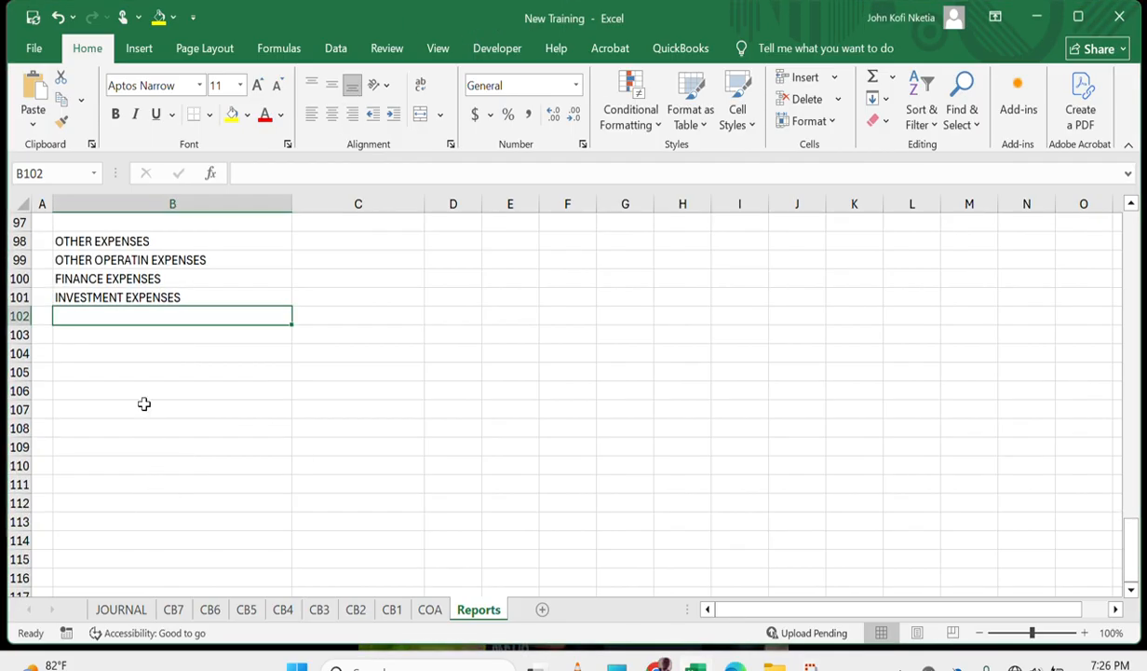
click(141, 377)
click(134, 335)
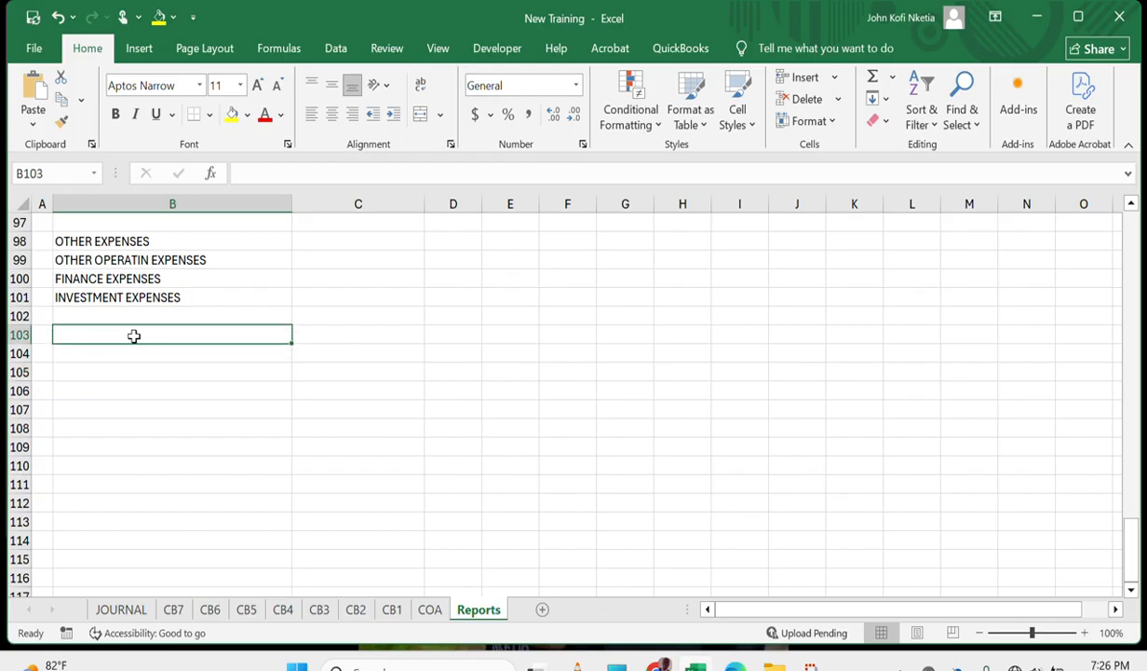
key(Up)
text(IN)
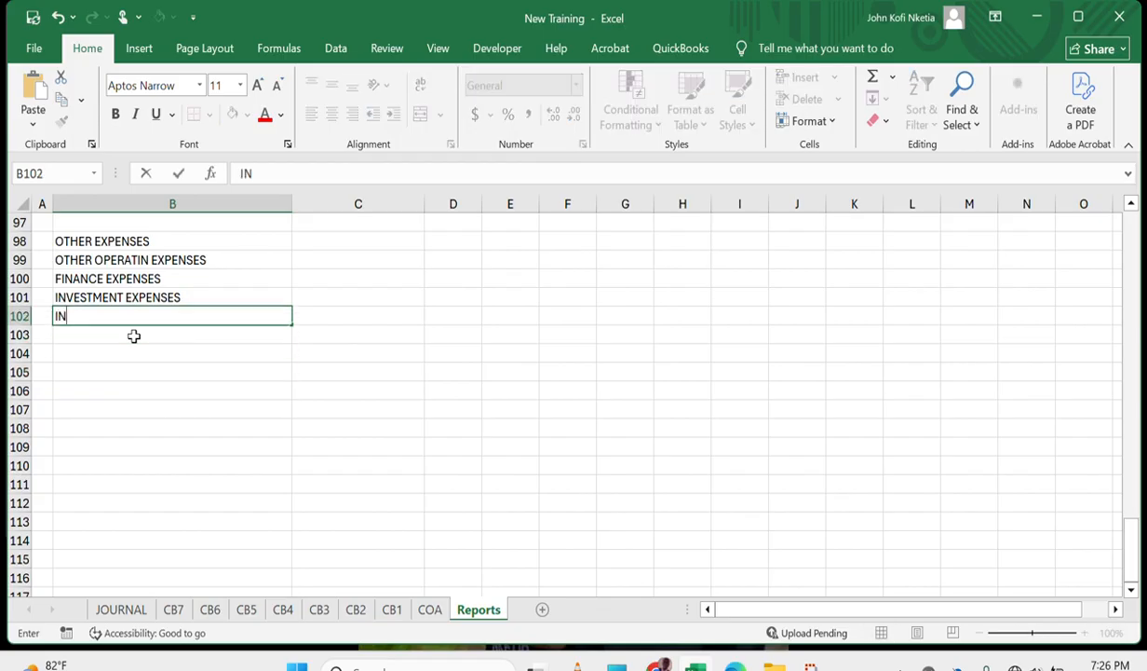
key(BackSpace)
key(BackSpace)
Add the account INCOME TAXES in cell E7 under OTHER_EXPENSES on the COA sheet.
click(429, 609)
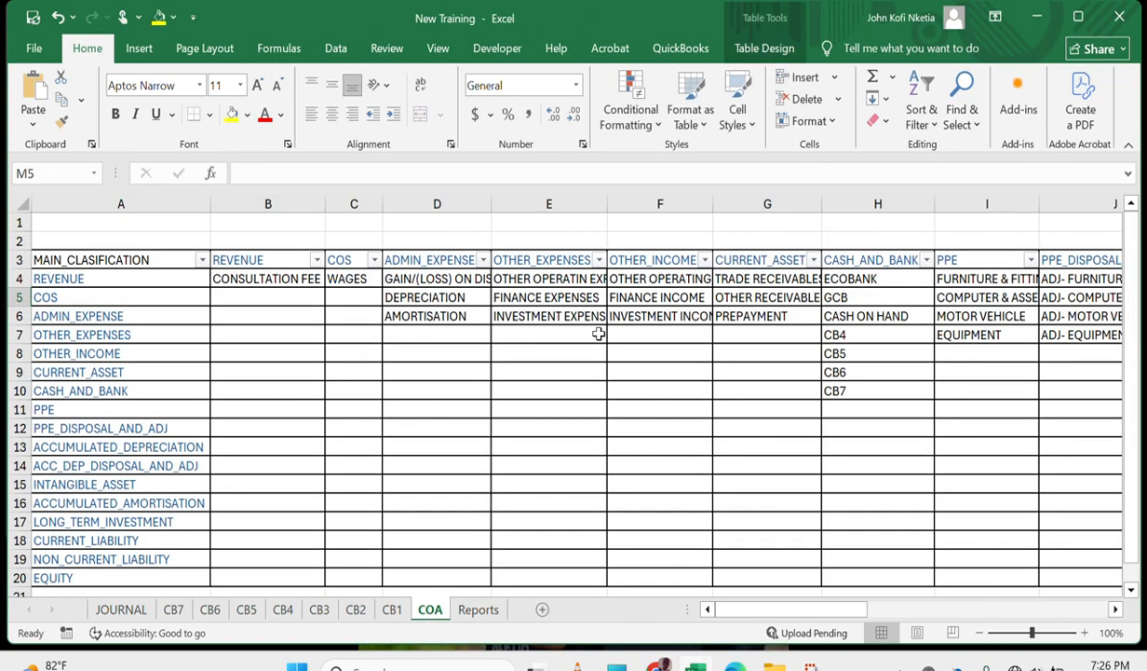
click(570, 335)
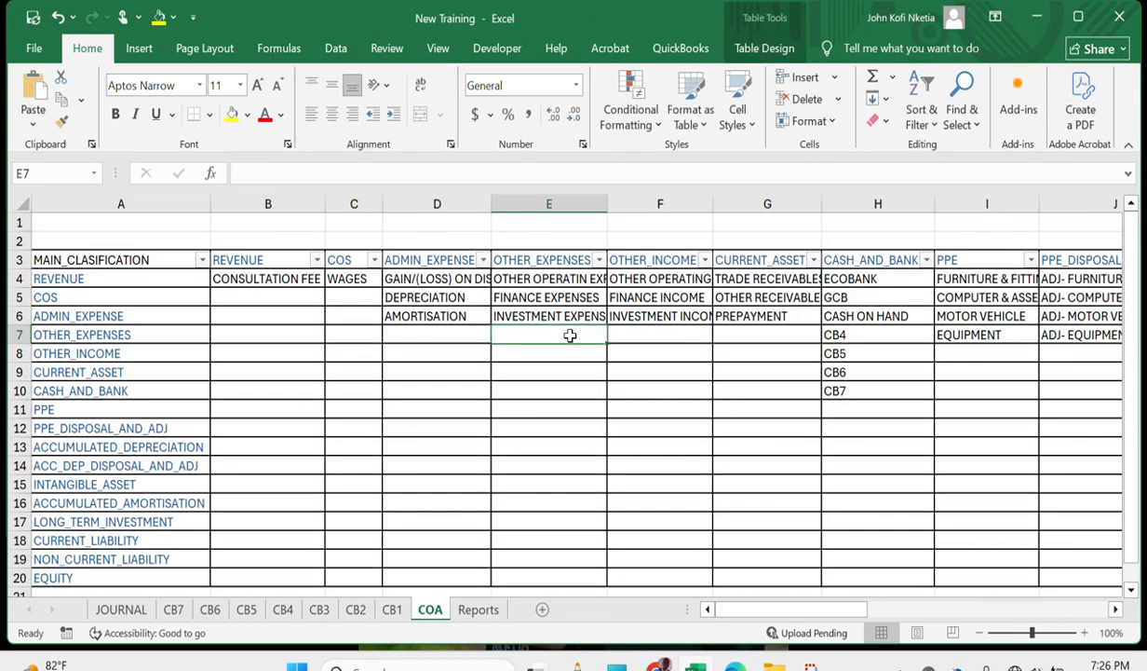
text(INCOME TAXES)
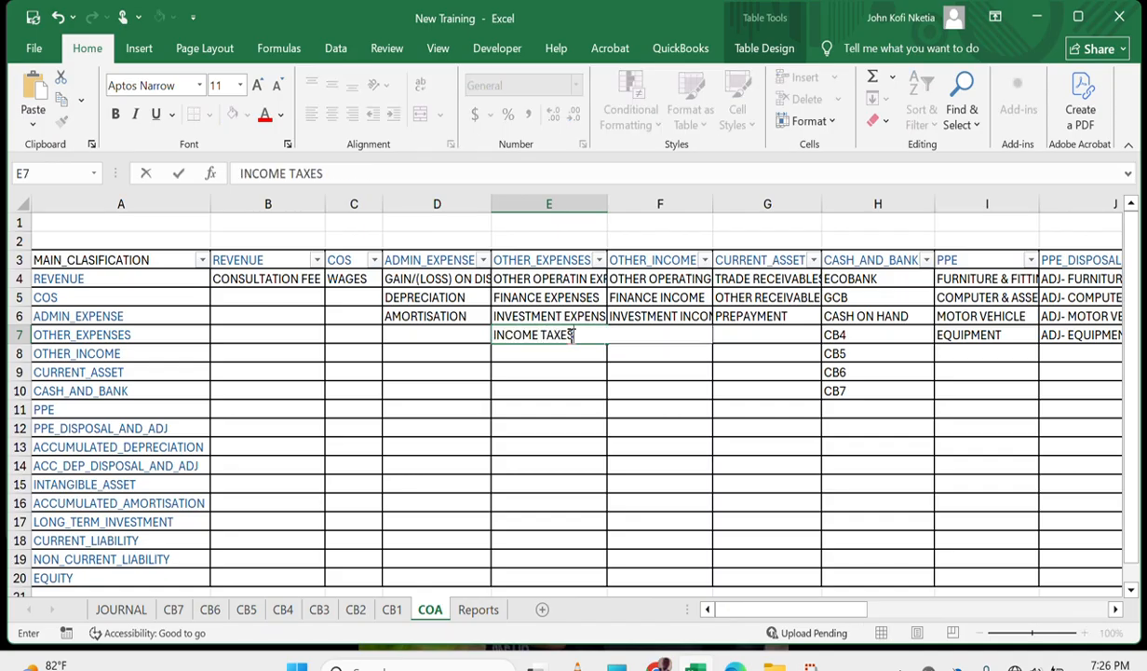
key(Return)
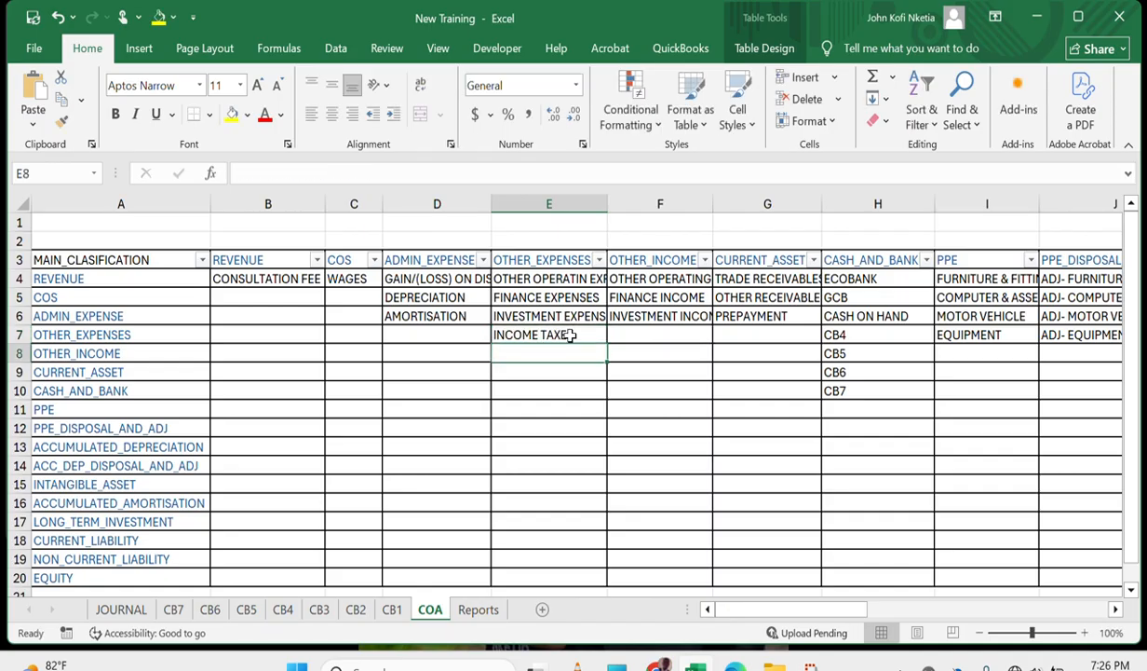
Add the account PROCEEDS FROM DISPOSALS in cell F7 under OTHER_INCOME on the COA sheet.
key(Up)
key(Right)
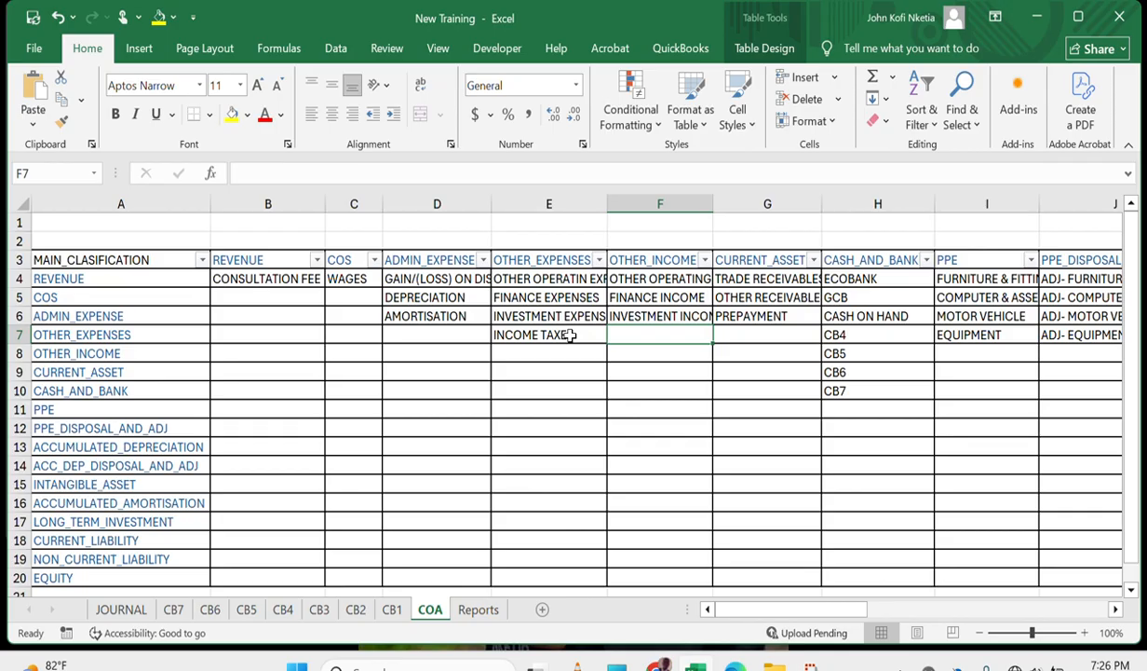
click(476, 32)
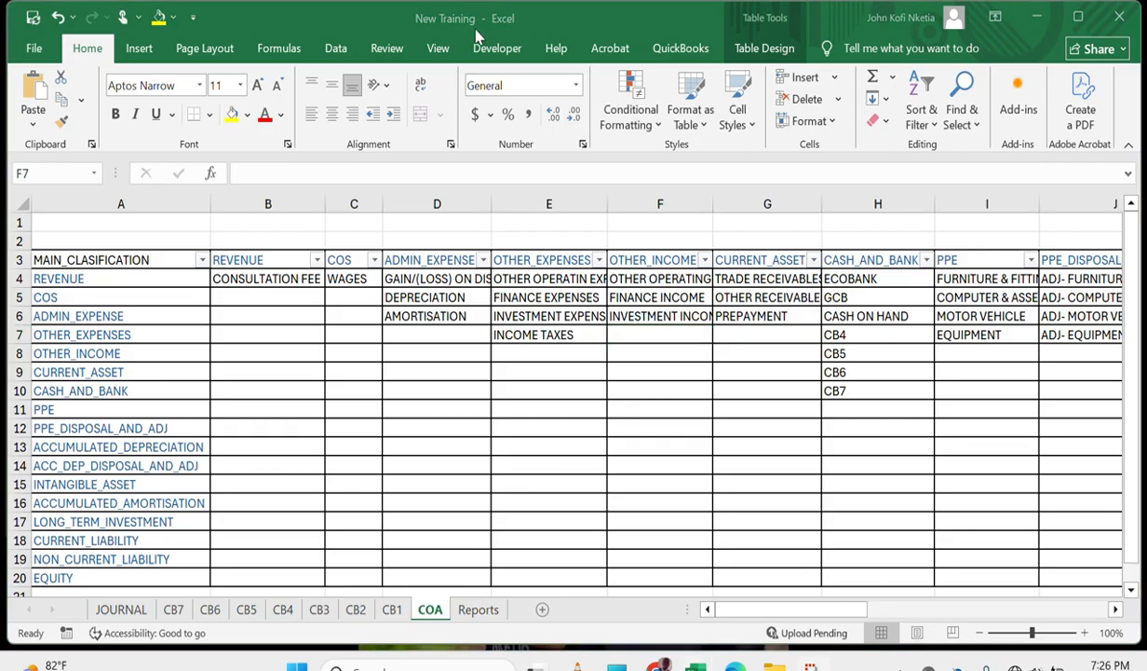
click(655, 335)
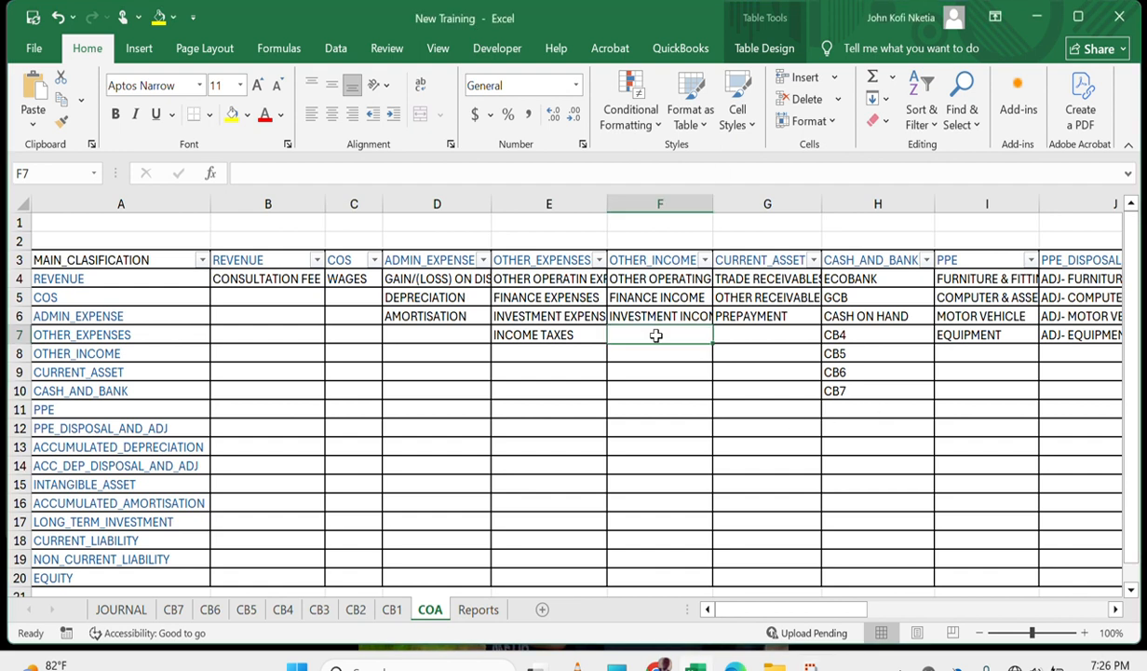
text(DIS)
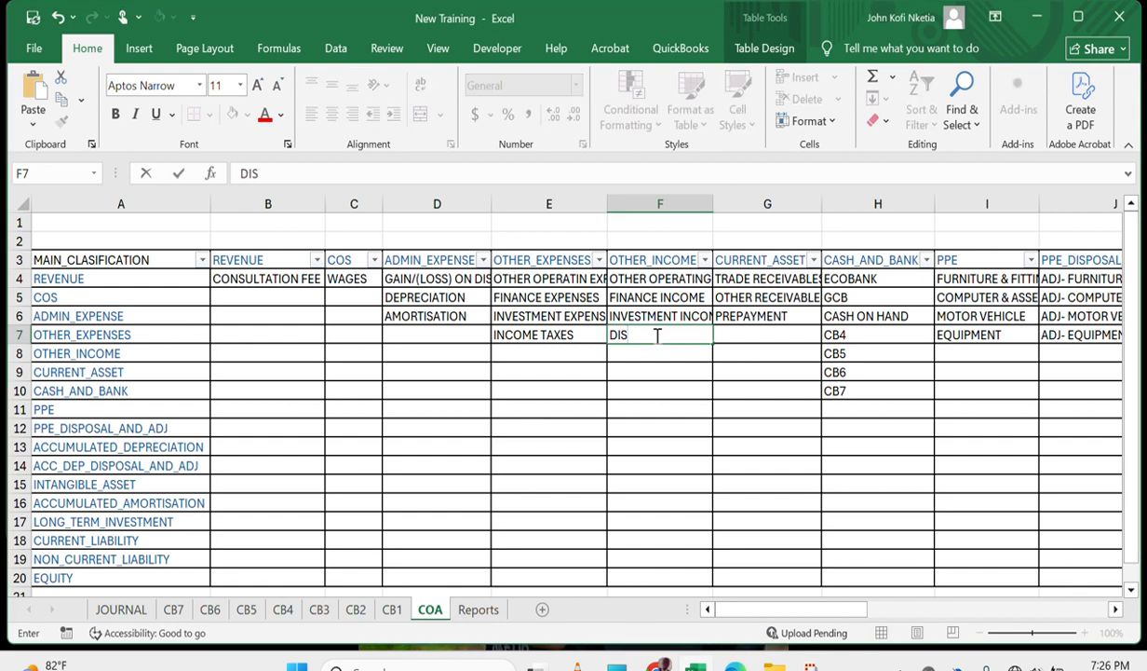
text(POSAL)
key(BackSpace)
key(BackSpace)
key(BackSpace)
key(BackSpace)
key(BackSpace)
key(BackSpace)
key(BackSpace)
key(BackSpace)
text(PROC)
text(FROM DISPOSAL)
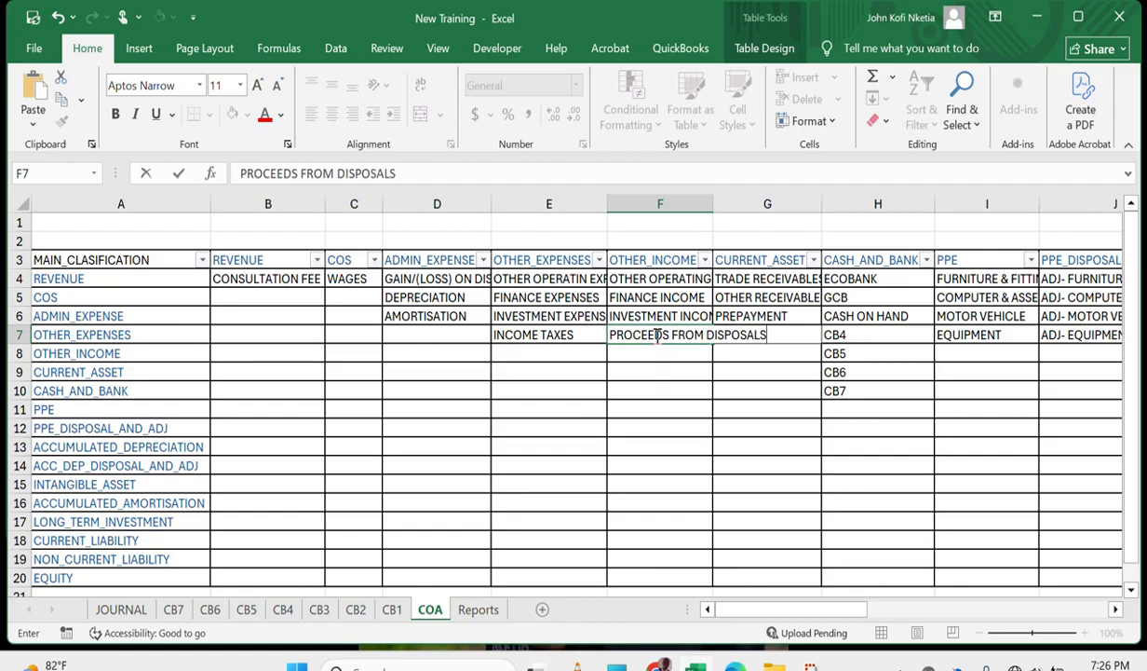
text(S)
key(Return)
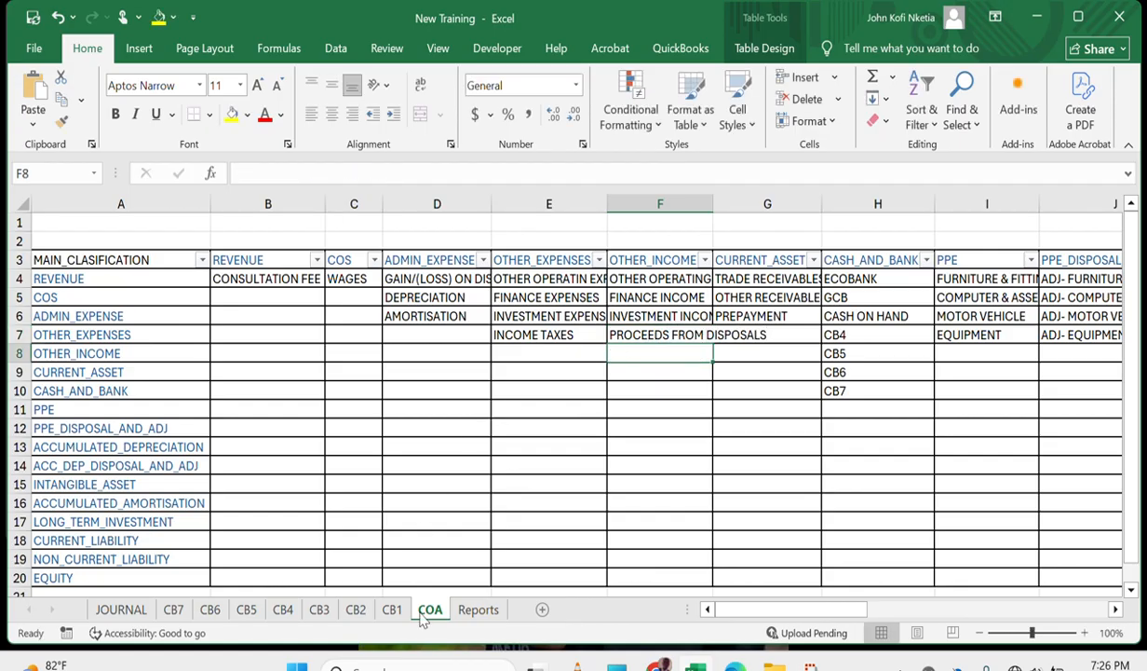
Fill the other expenses formula on the Reports sheet down from B101 to B102.
click(478, 610)
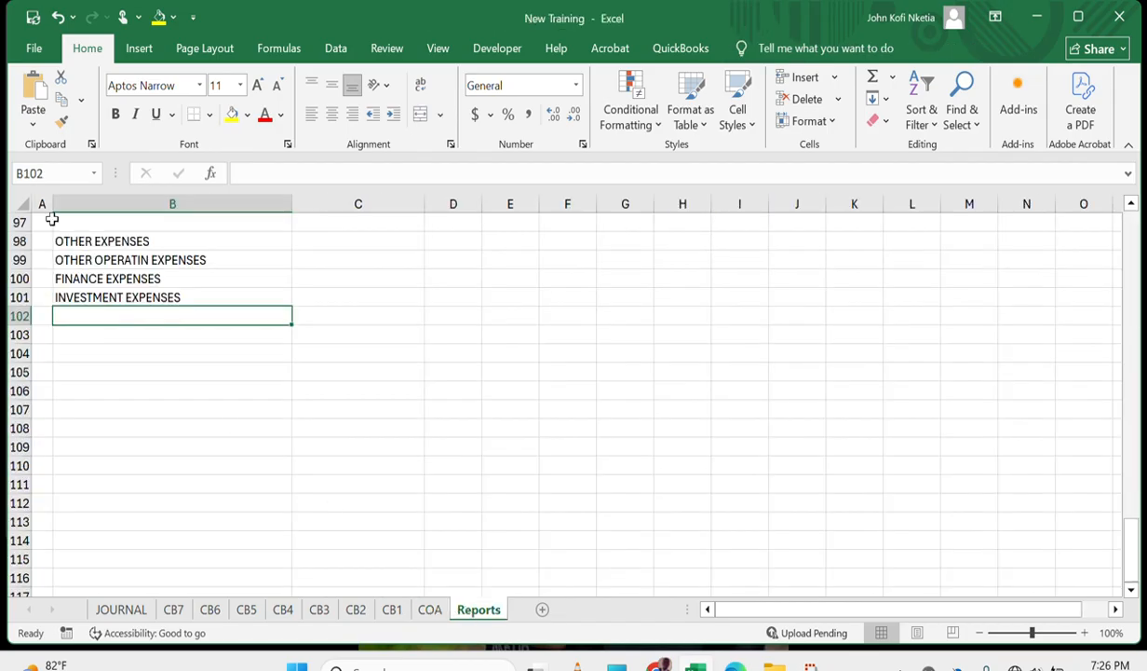
click(230, 296)
drag(290, 300, 275, 326)
scroll(213, 297, up, 3)
scroll(213, 298, up, 9)
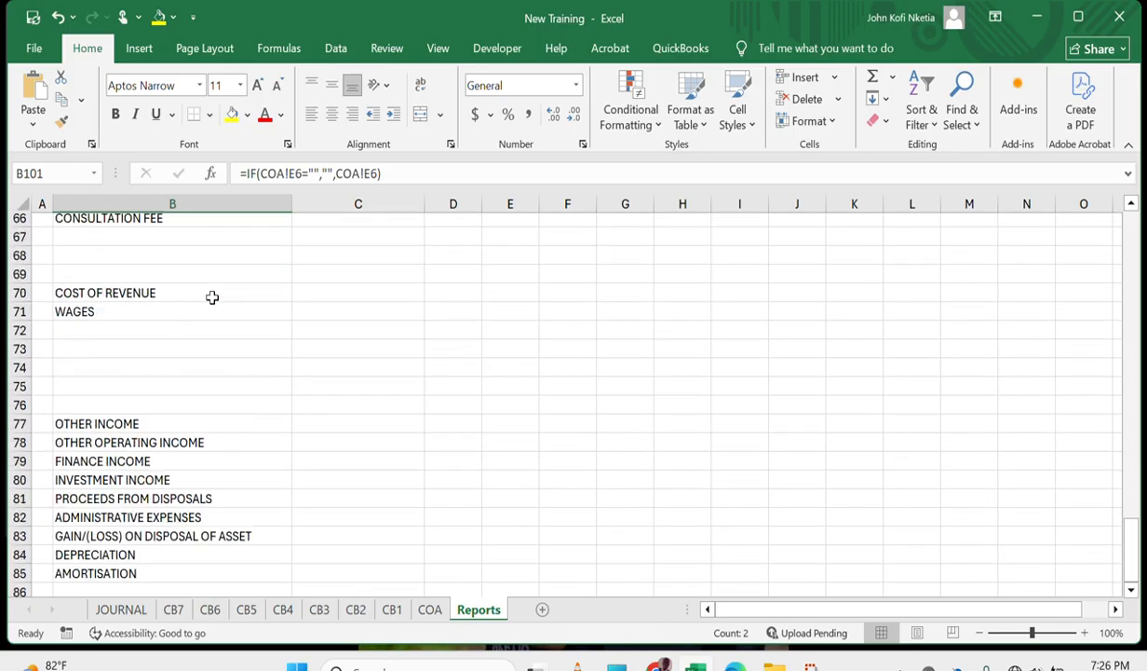
Insert a row above PROCEEDS FROM DISPOSALS in row 81 and fill the B80 formula down into B81.
scroll(157, 442, down, 3)
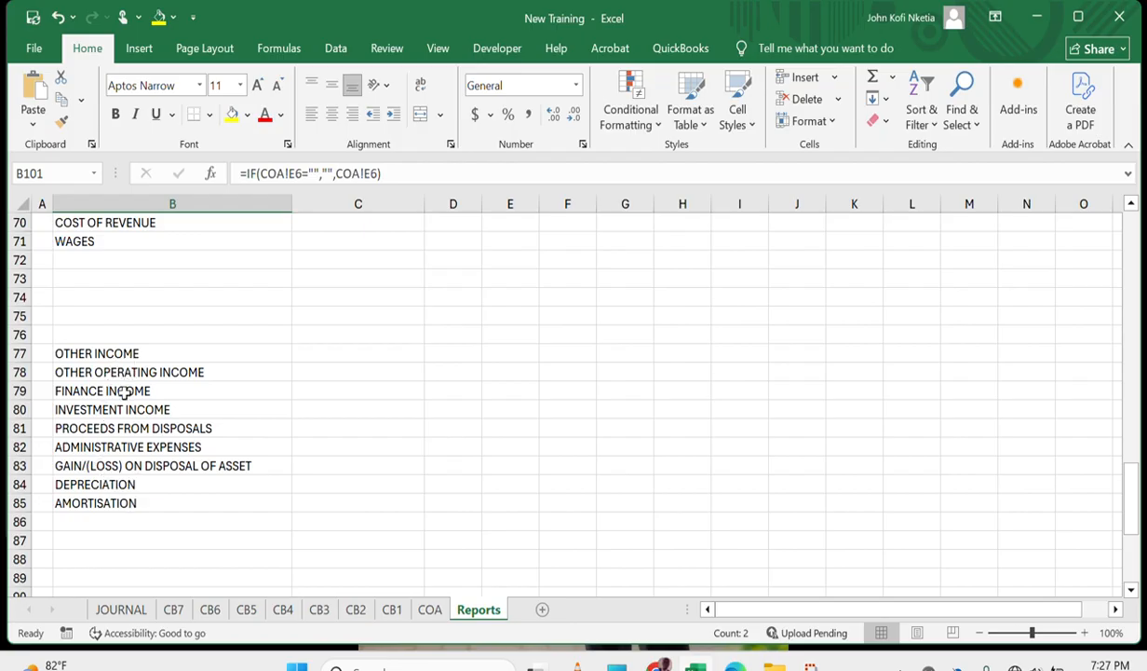
click(114, 428)
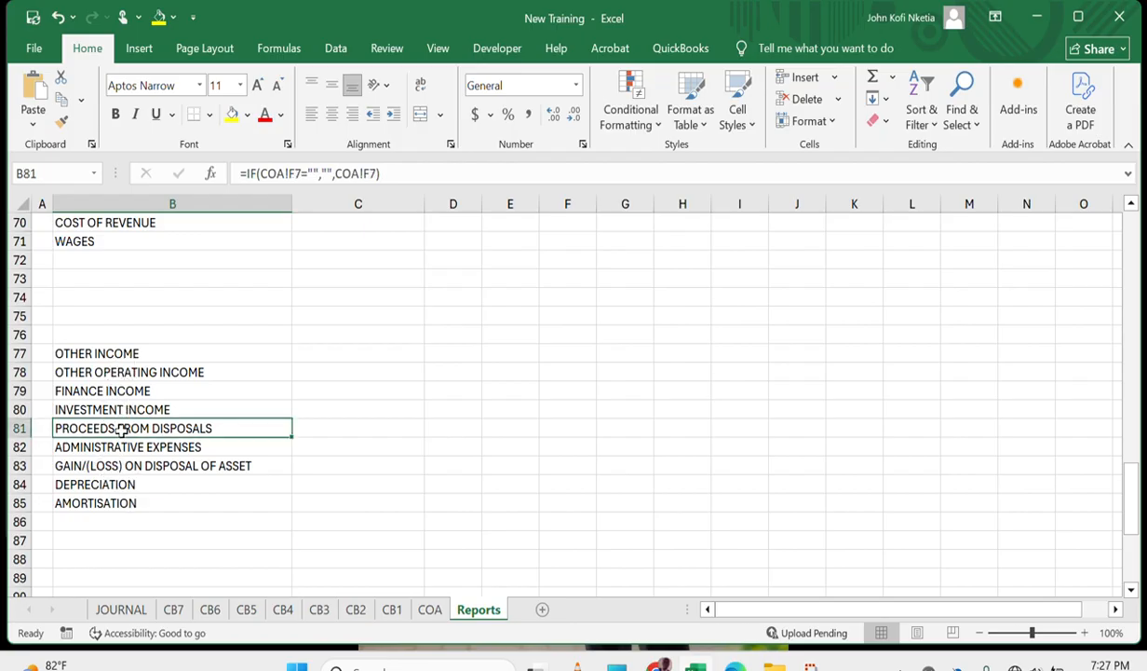
right_click(19, 427)
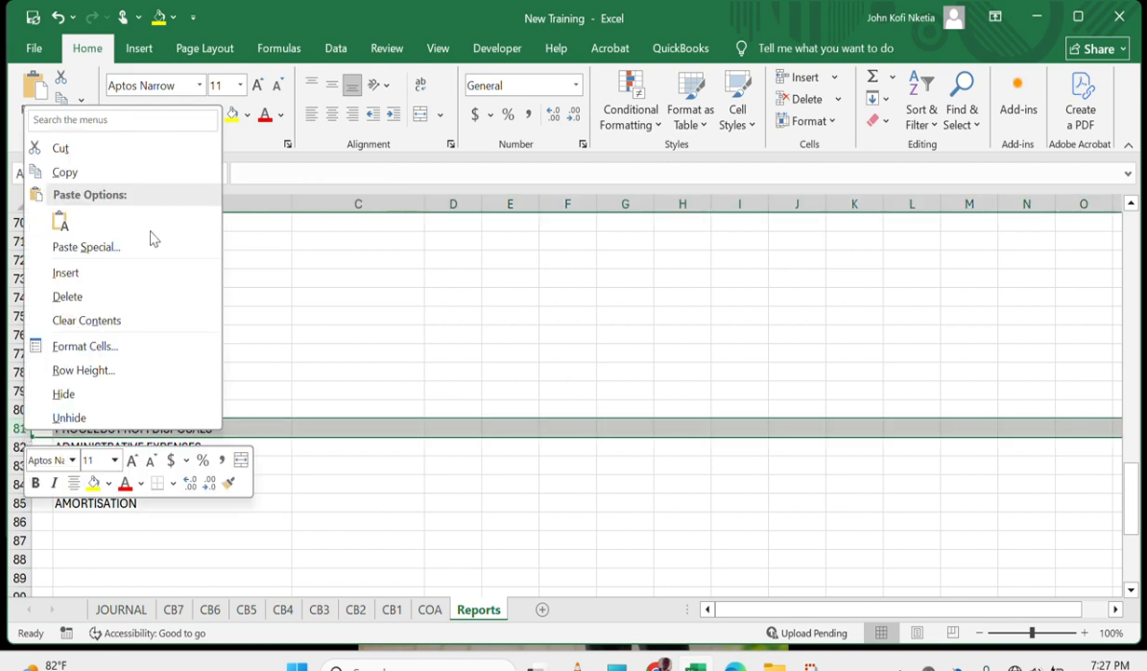
click(111, 276)
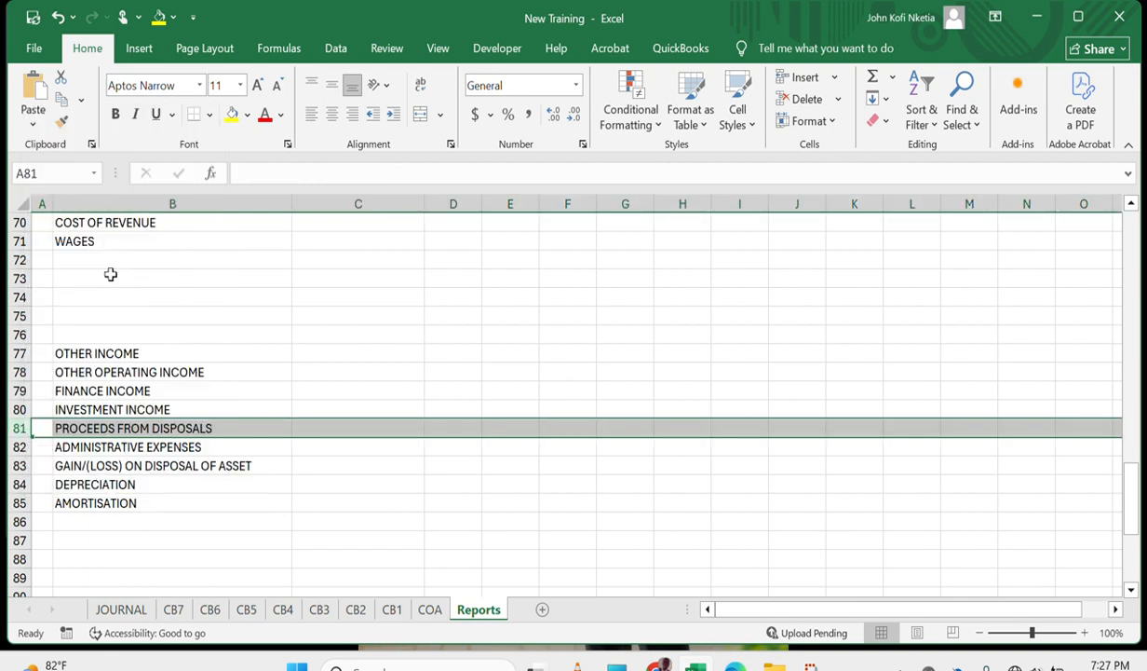
click(84, 409)
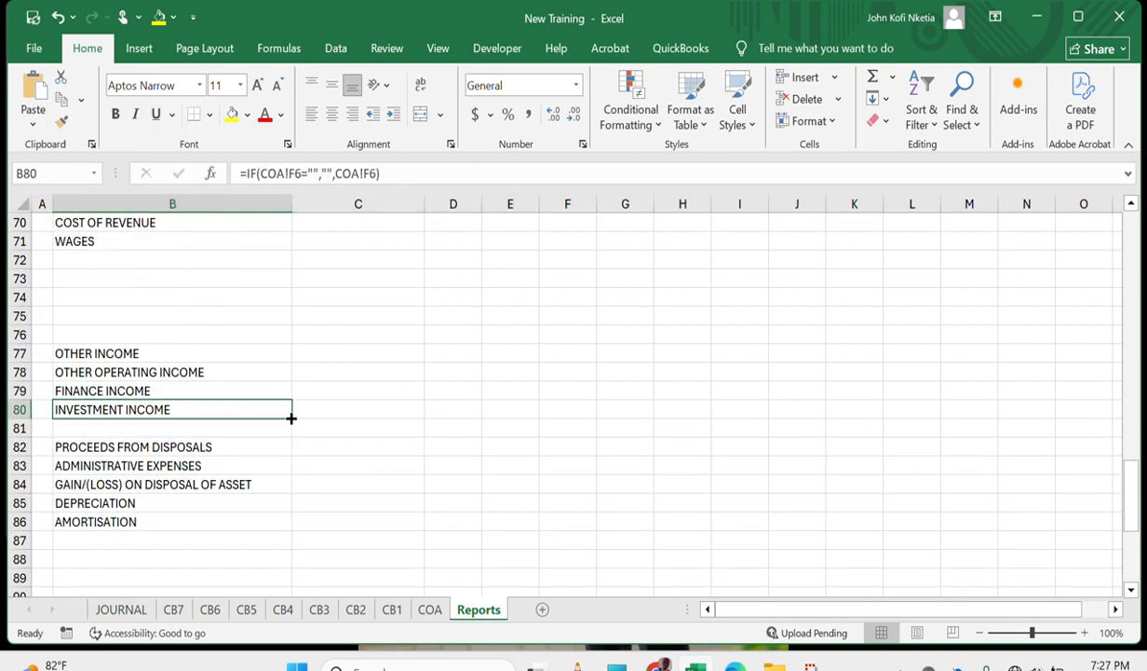
drag(291, 418, 274, 427)
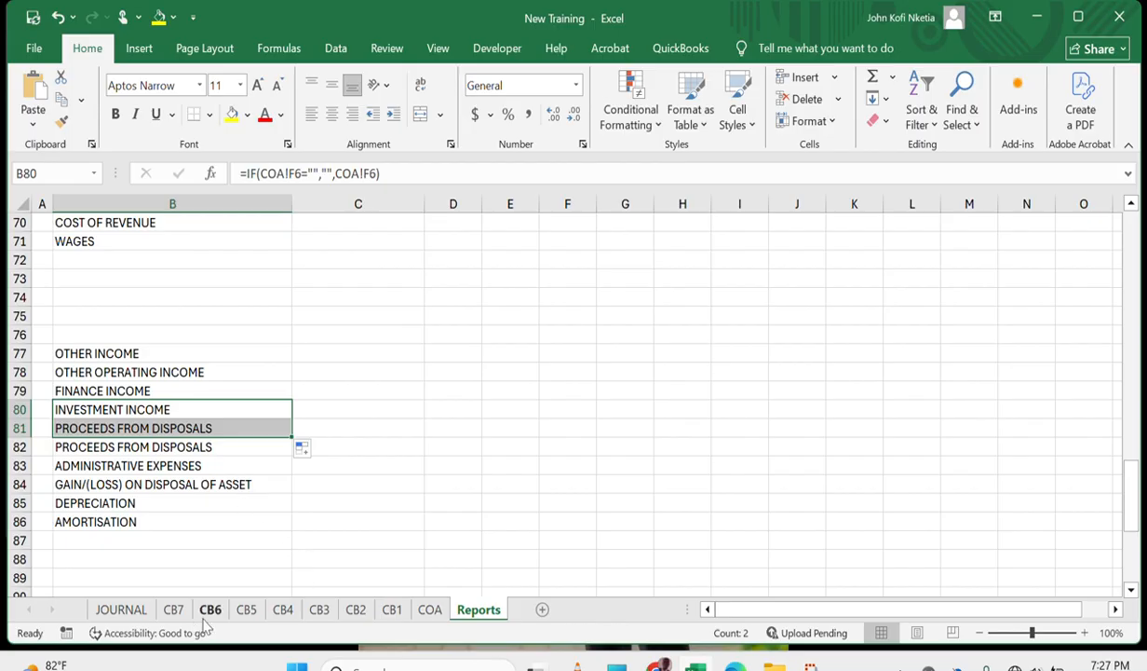
In cell F7 of the COA sheet, change the other income account name to PROCEEDS FROM DISPOSALS OF ASSETS.
click(430, 610)
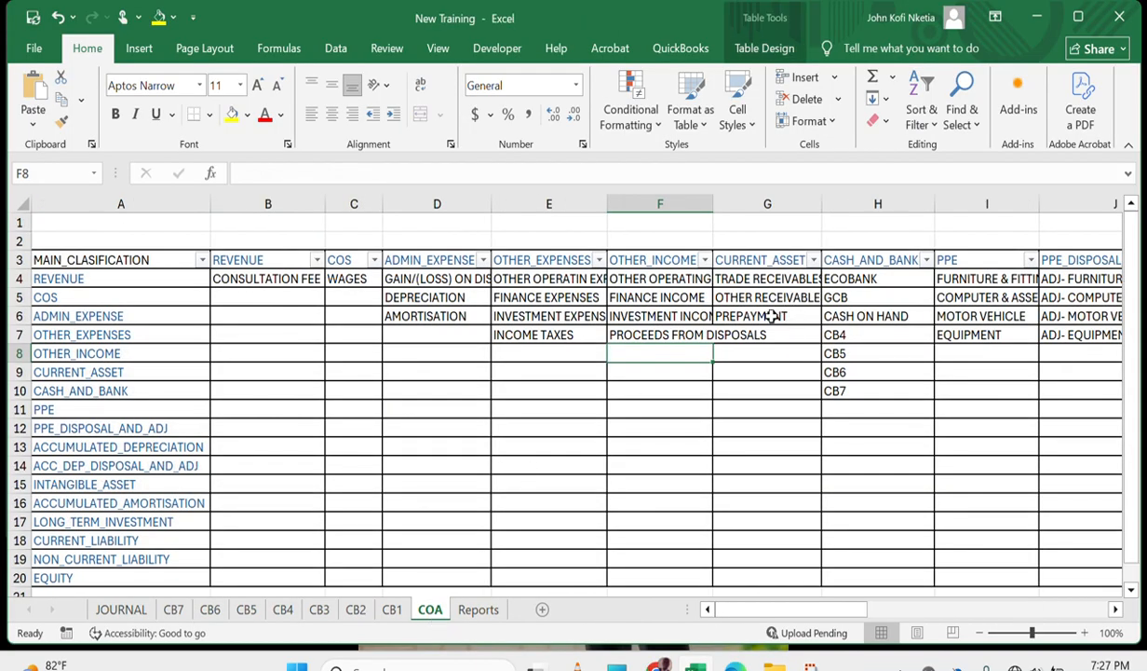
click(646, 333)
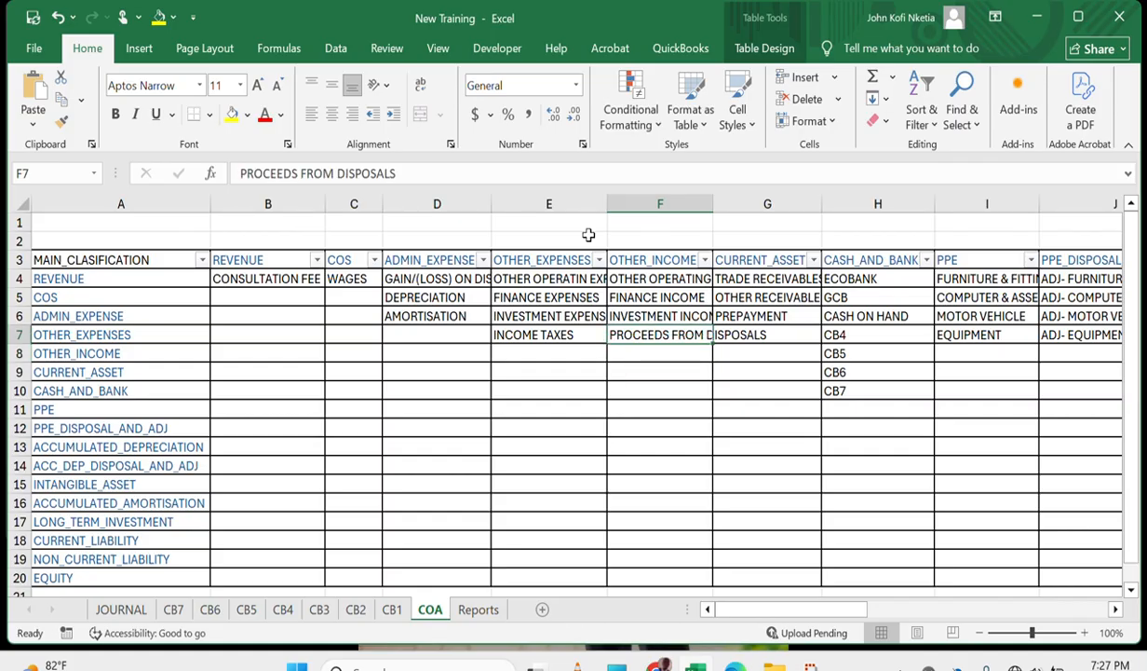
click(461, 171)
text(OF ASSET)
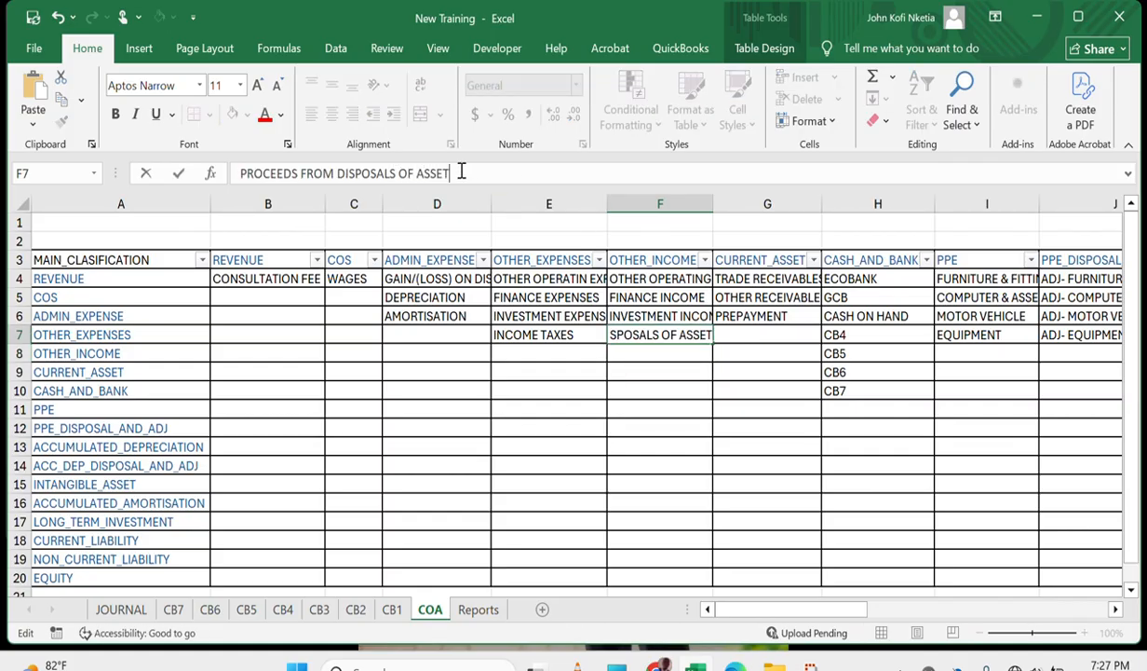
key(Return)
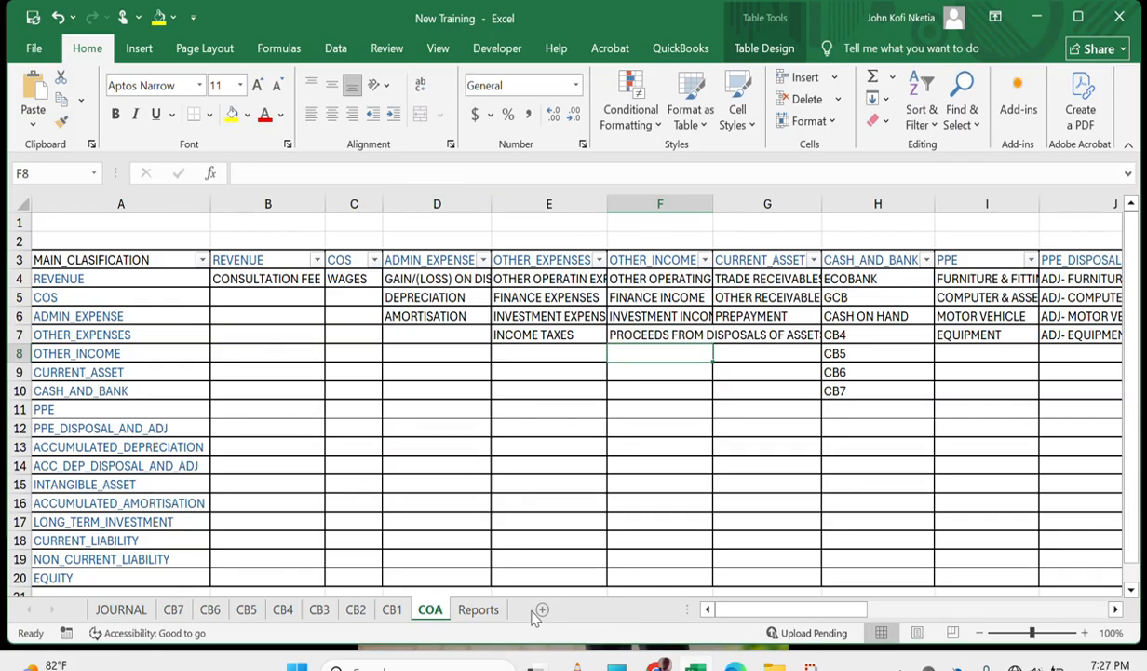
Review the account groups listed in column B of the Reports sheet, from the asset accounts through OTHER EXPENSES.
click(477, 610)
scroll(203, 522, down, 4)
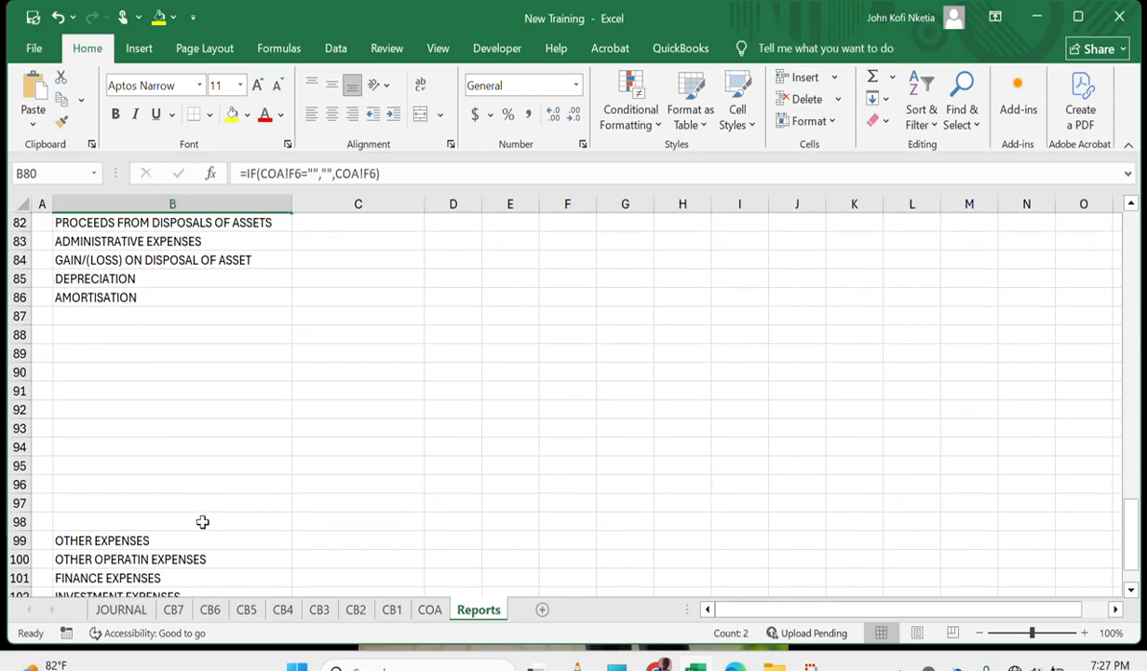
scroll(203, 521, up, 1)
scroll(202, 521, down, 10)
scroll(202, 521, up, 7)
scroll(199, 523, down, 2)
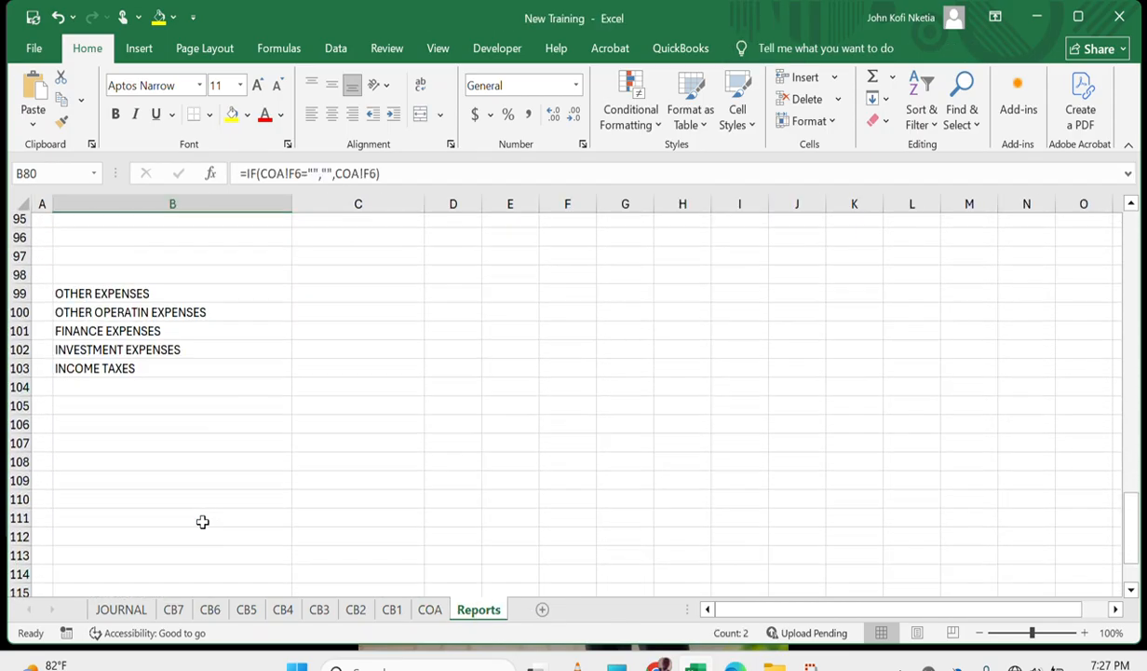
scroll(184, 464, up, 1)
click(144, 430)
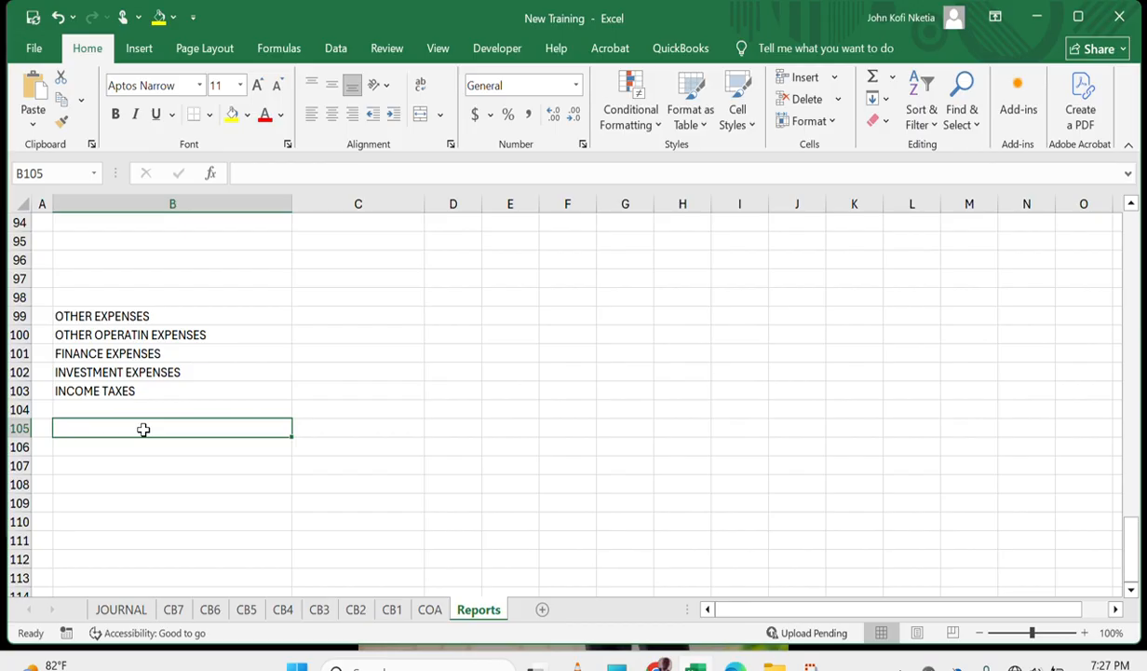
scroll(144, 429, up, 20)
scroll(143, 429, down, 9)
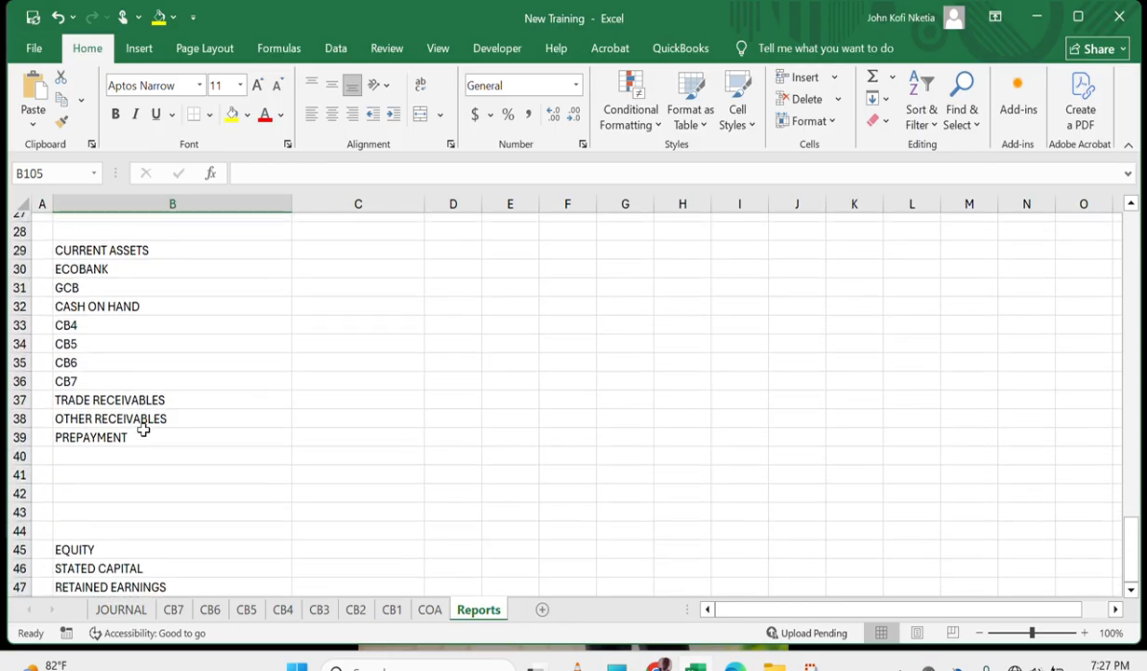
scroll(143, 429, down, 16)
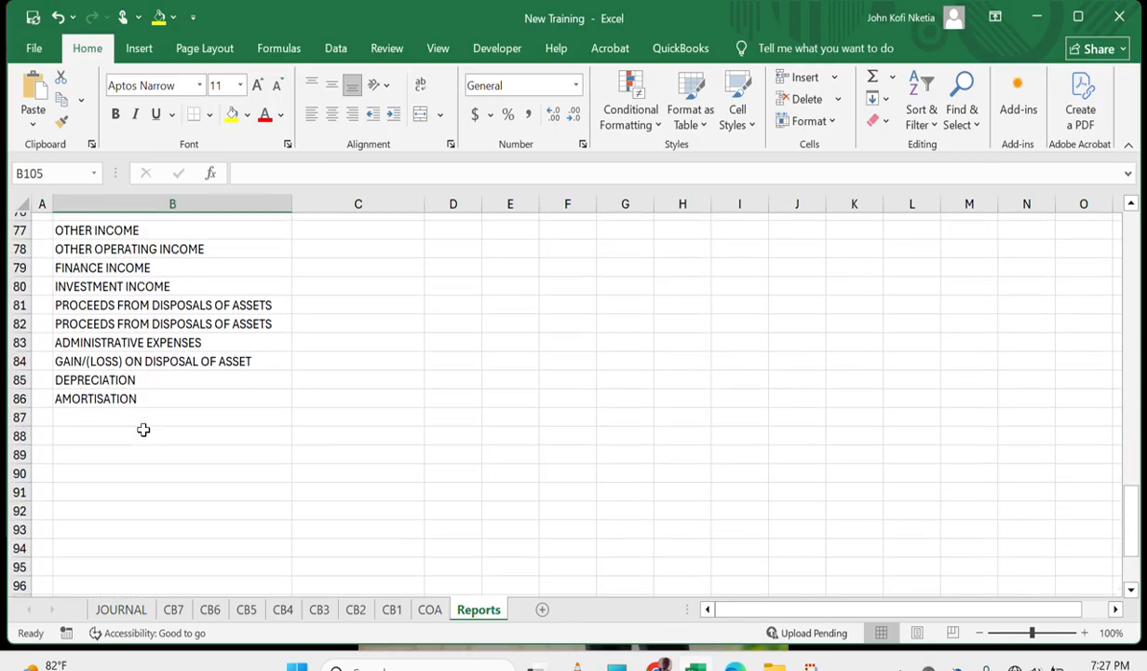
scroll(144, 429, up, 20)
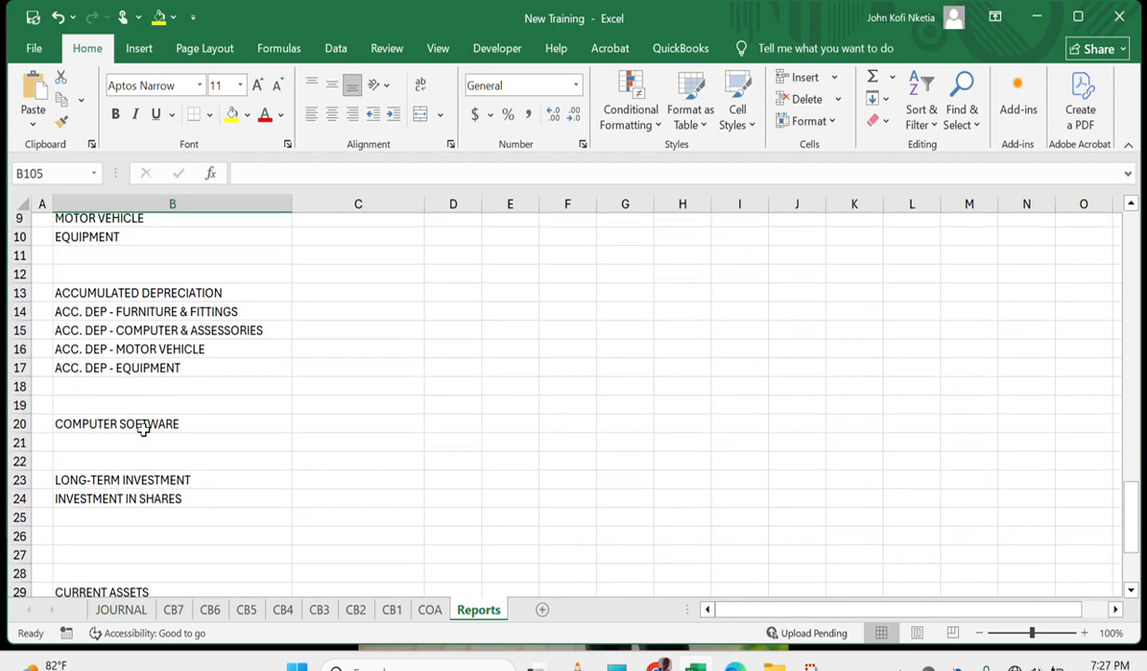
scroll(143, 429, up, 3)
scroll(144, 429, down, 14)
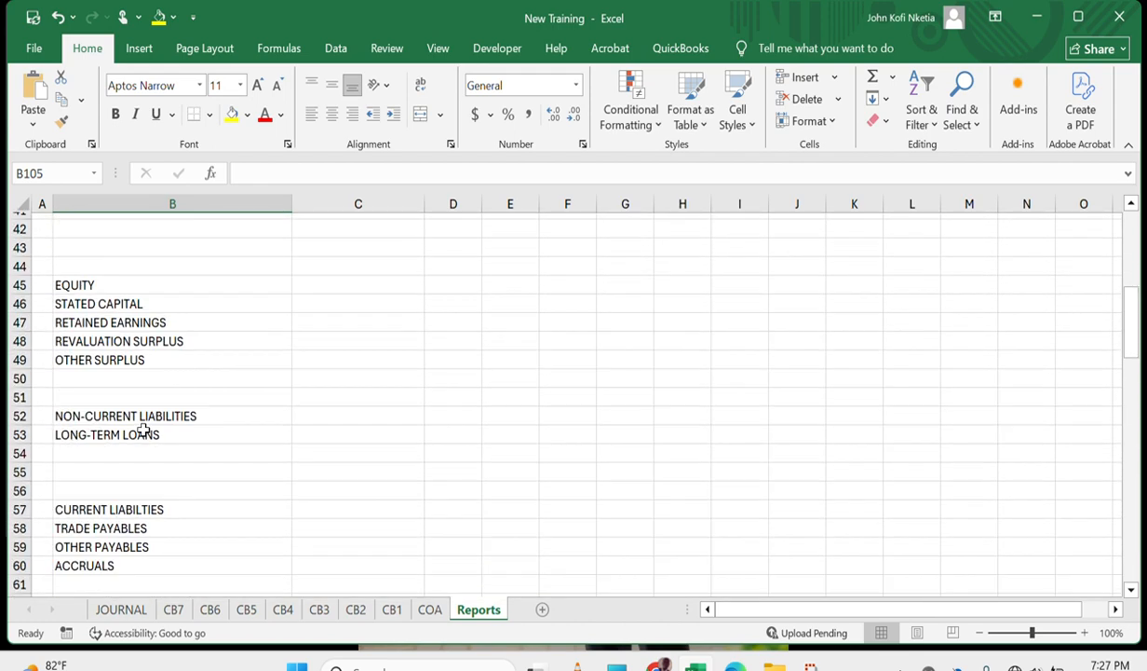
scroll(143, 429, down, 1)
scroll(144, 429, up, 5)
scroll(143, 429, down, 3)
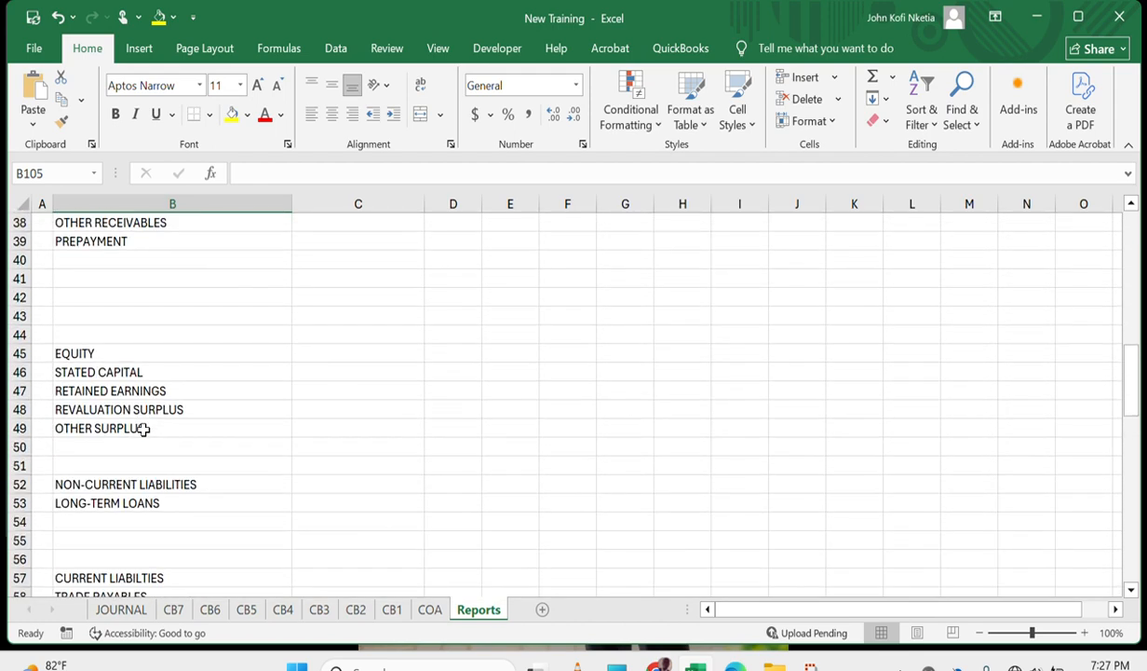
scroll(144, 430, up, 5)
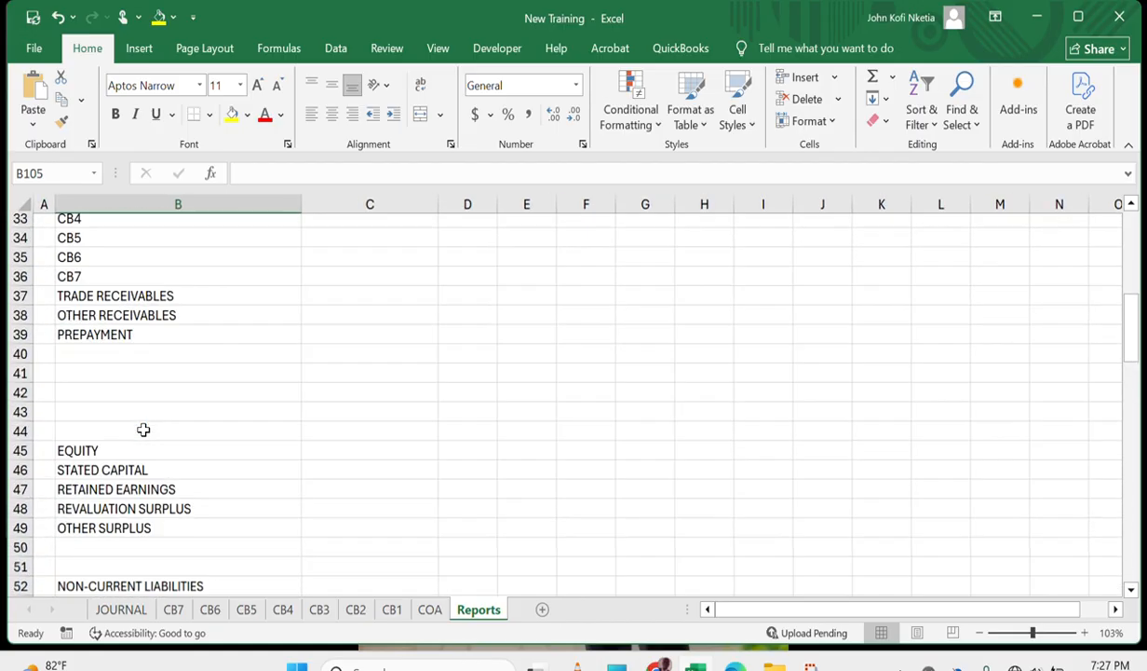
scroll(143, 429, down, 15)
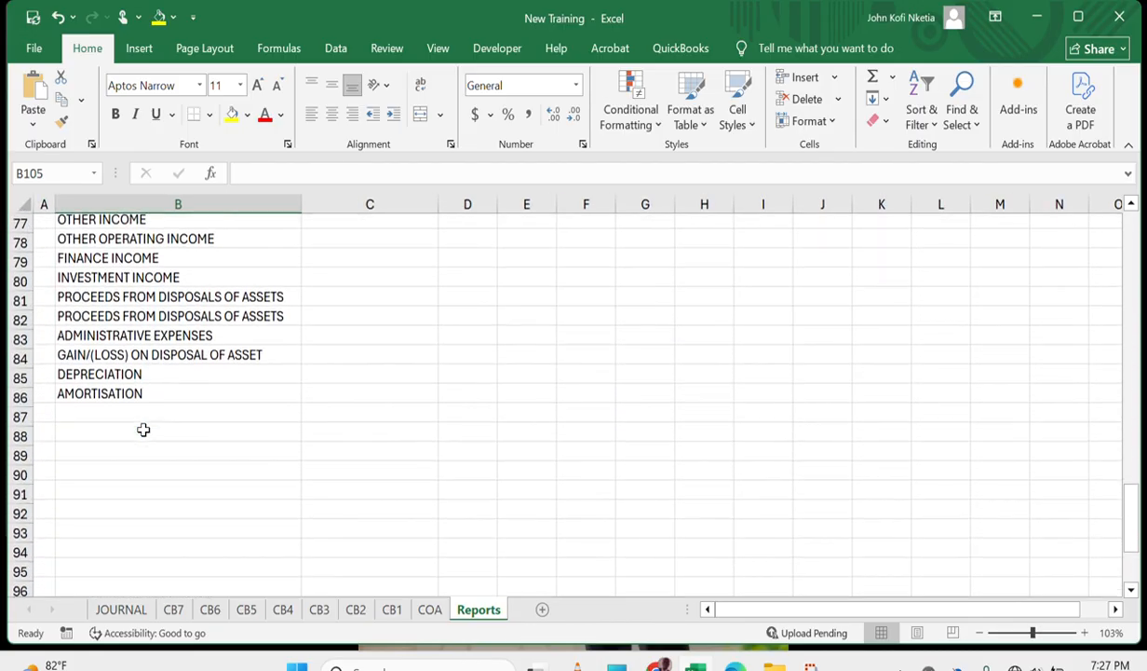
scroll(144, 429, down, 1)
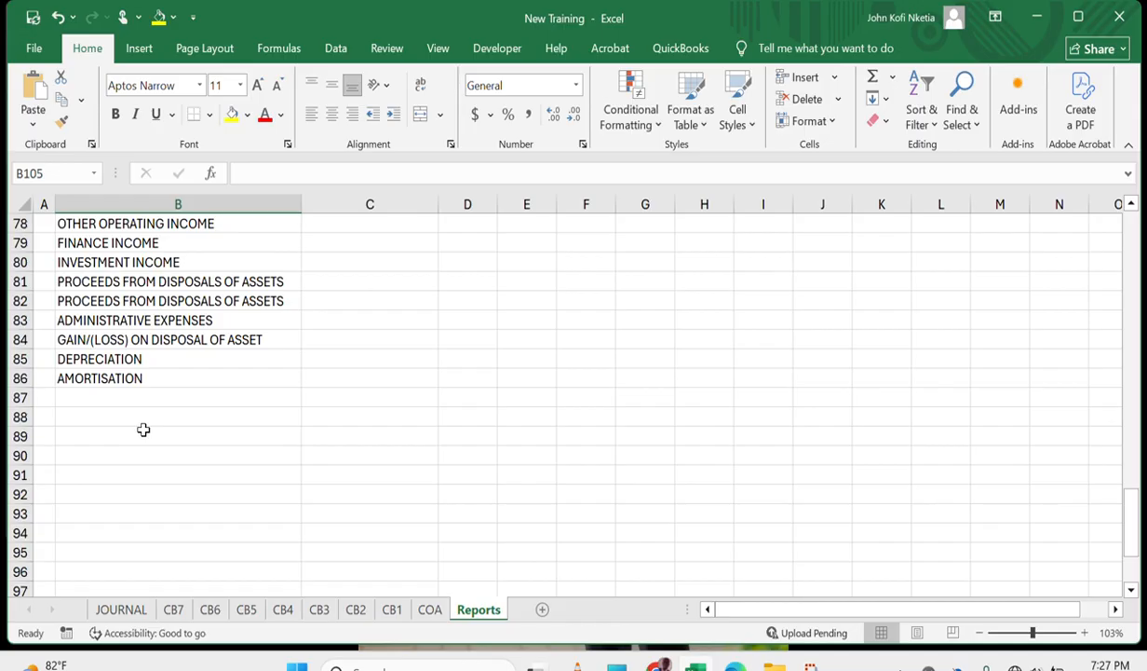
Examine the linked formulas in the blank-looking cells below AMORTISATION, from B89 to B93.
click(143, 430)
scroll(171, 521, down, 1)
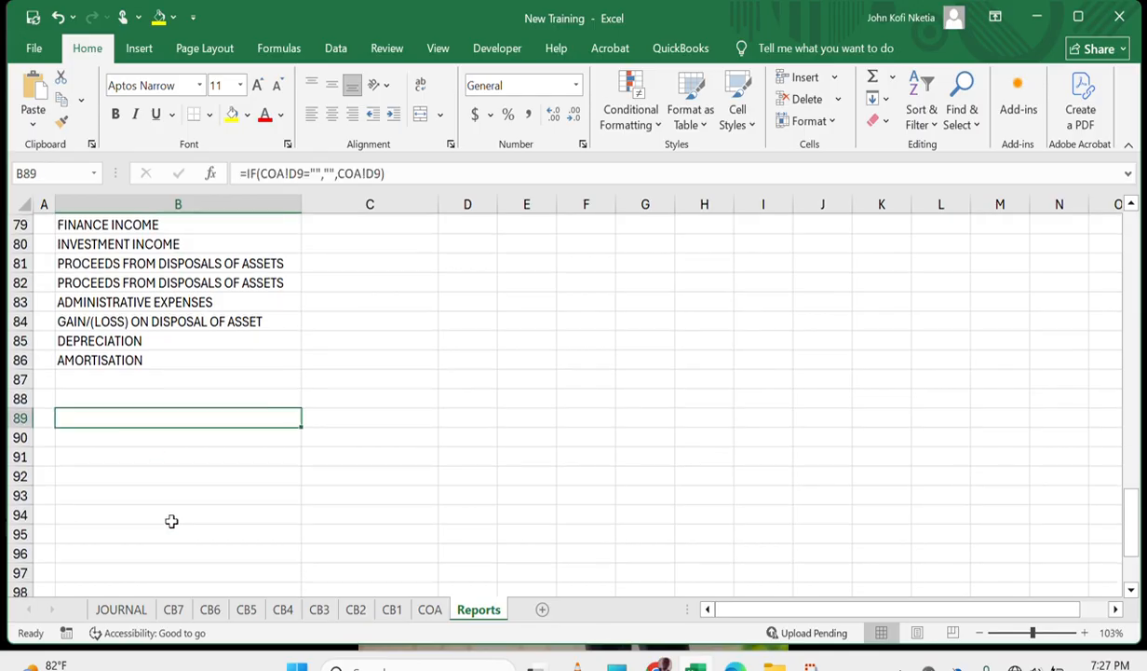
scroll(172, 526, up, 2)
scroll(172, 526, down, 1)
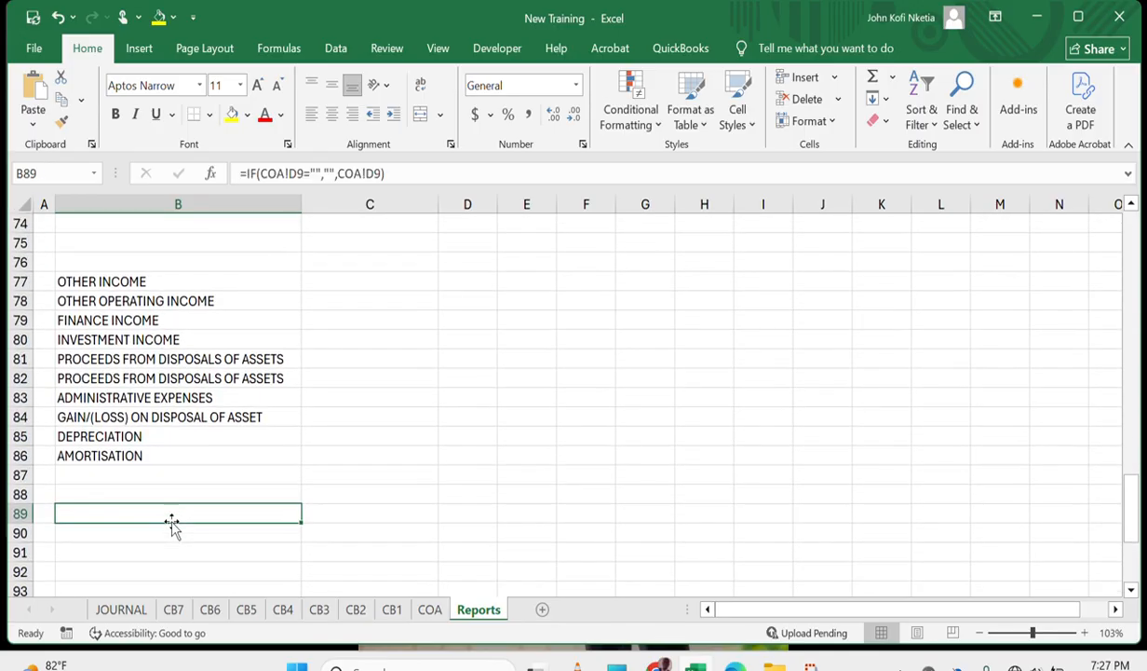
key(Down)
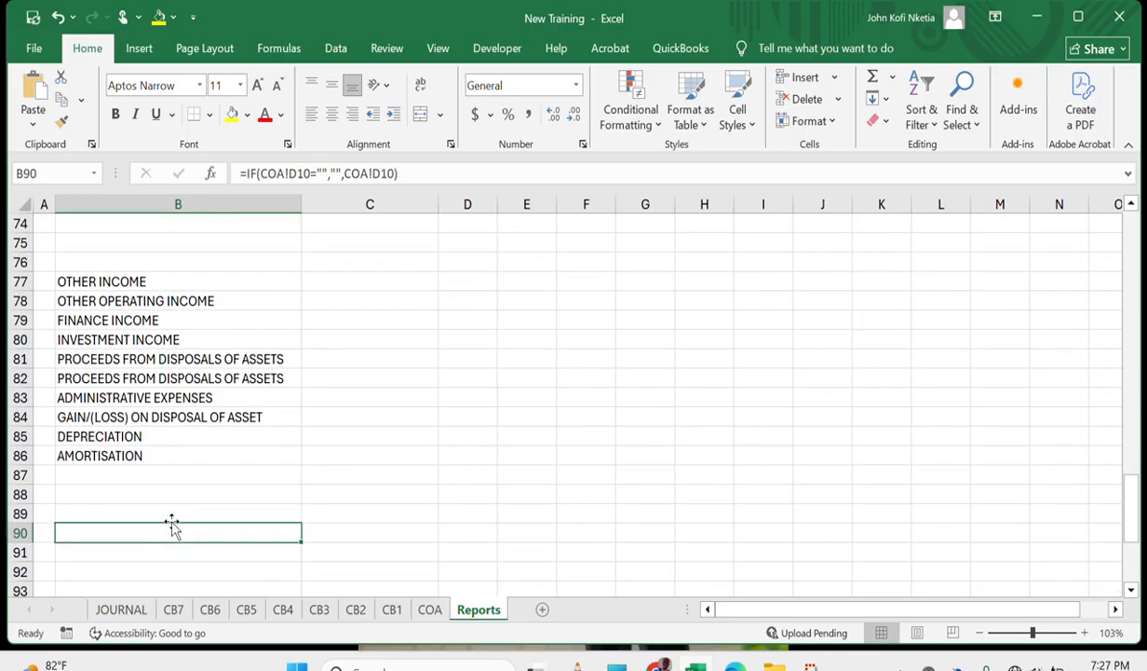
key(Down)
key(Down)
key(Down)
scroll(173, 524, down, 4)
scroll(172, 524, up, 1)
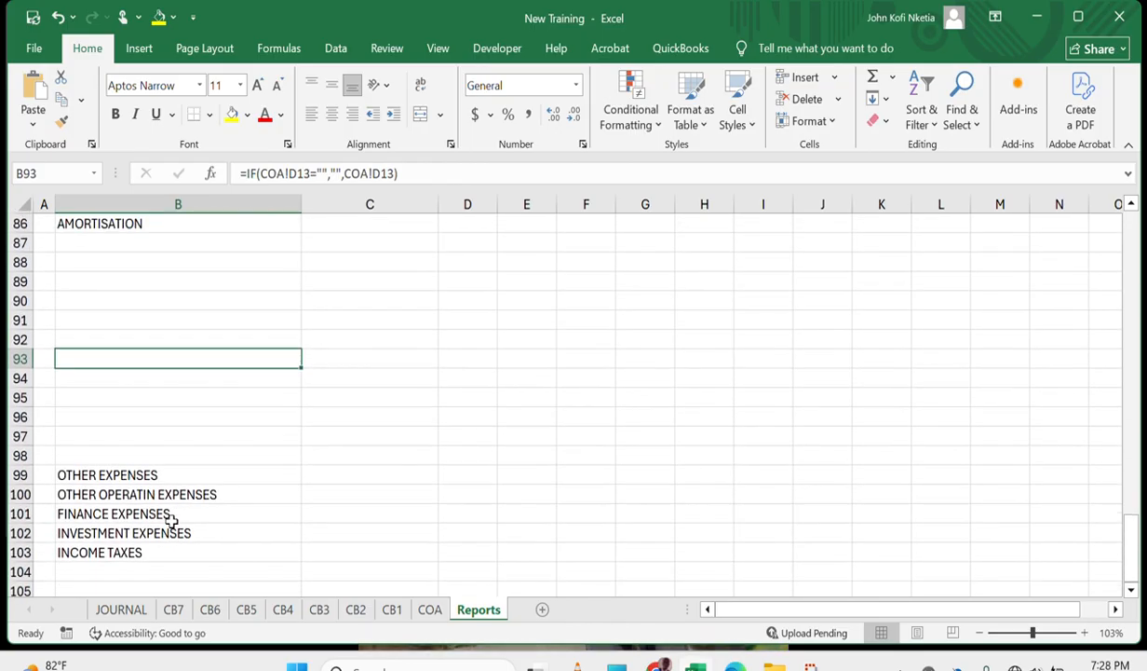
Enter the heading STATEMENT OF FINANCIAL POSITION in cell B110, below the OTHER EXPENSES group.
key(Down)
key(ctrl+Down)
key(ctrl+Down)
key(ctrl+Down)
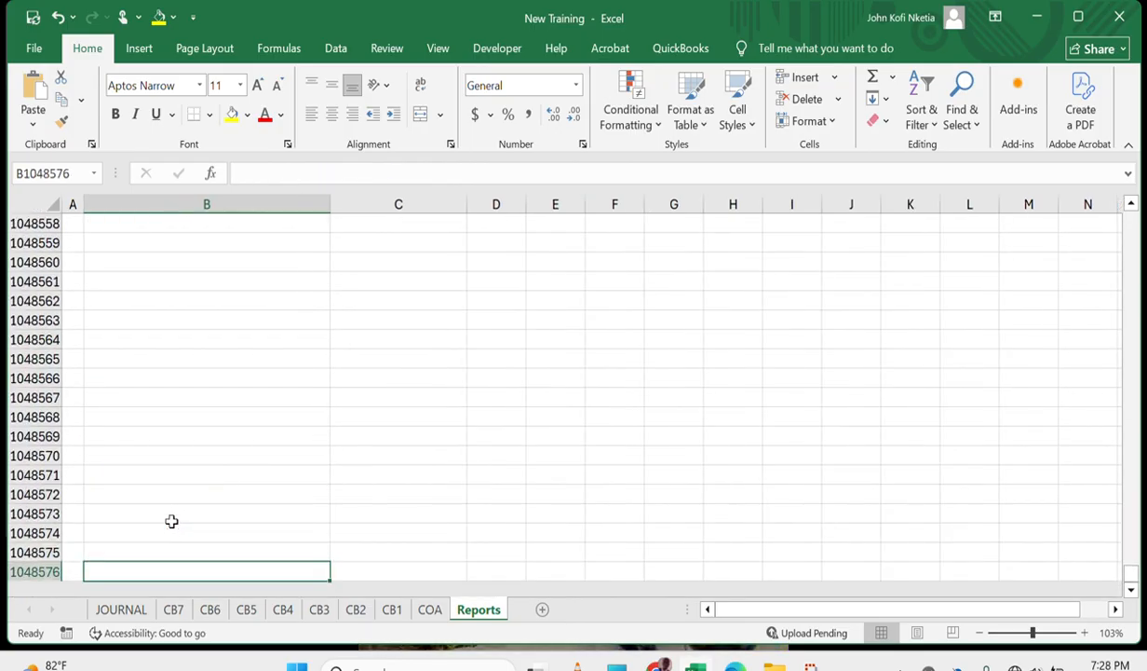
key(ctrl+Up)
key(Down)
key(Down)
key(Down)
key(Down)
key(Down)
key(Down)
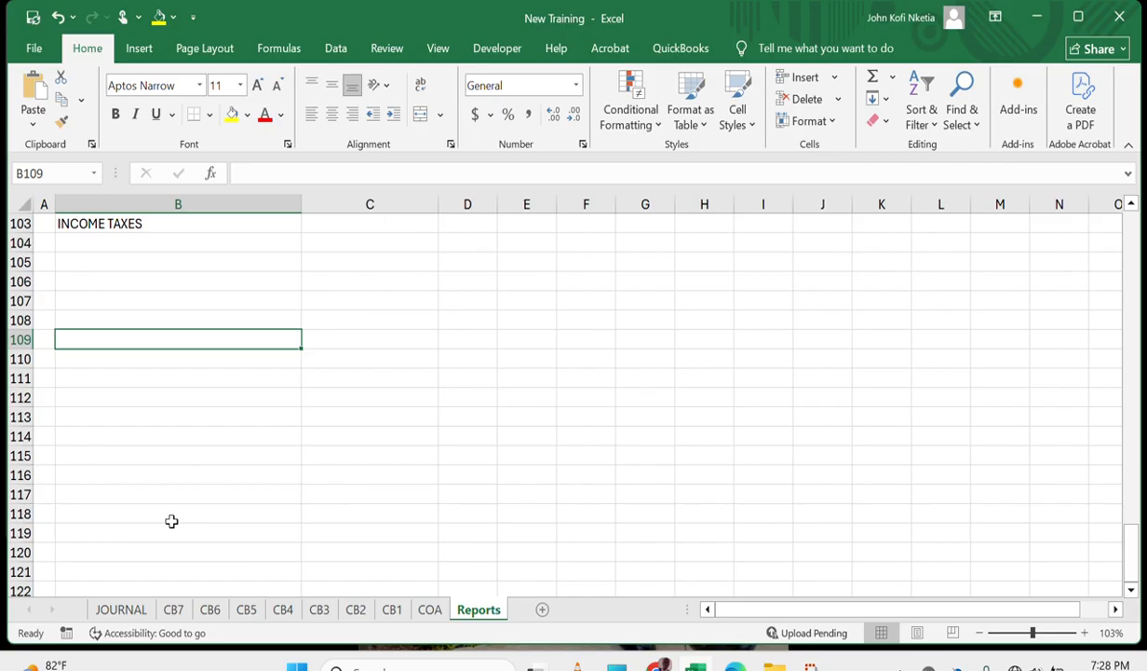
key(Down)
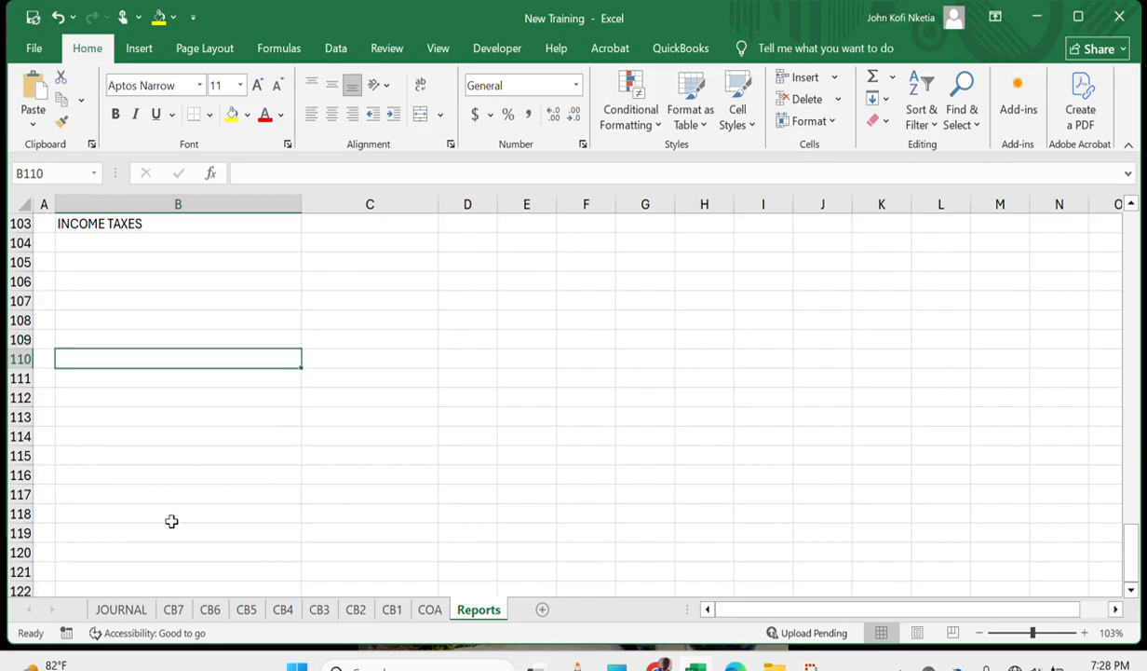
text(STATMEEN)
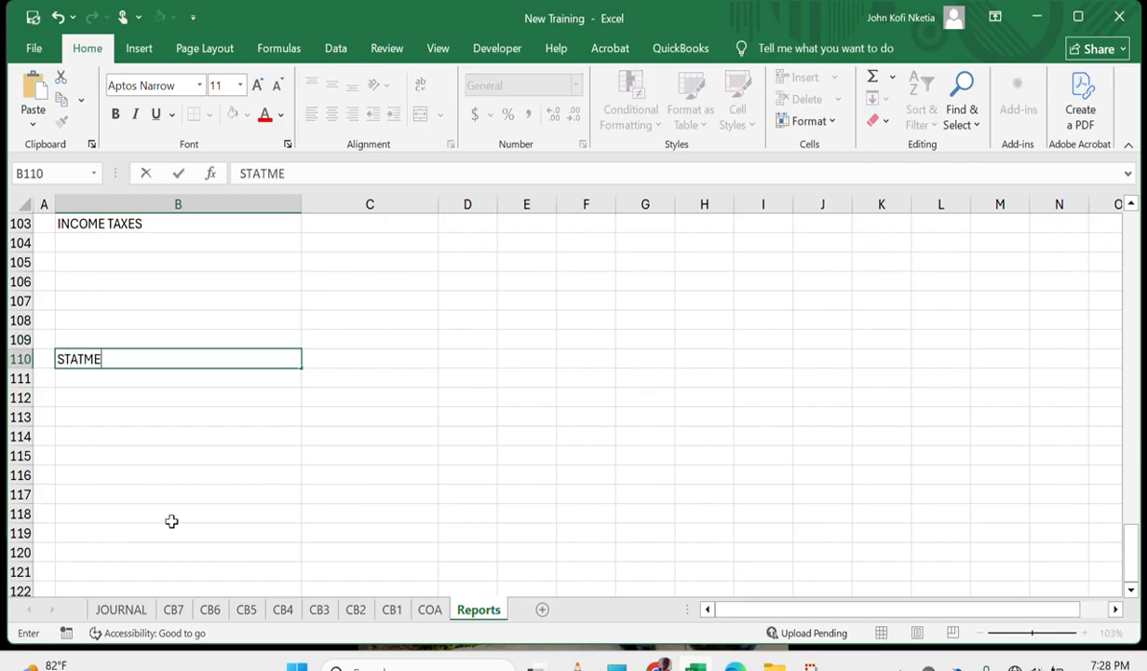
key(BackSpace)
key(BackSpace)
key(BackSpace)
key(BackSpace)
text(EMENT OF)
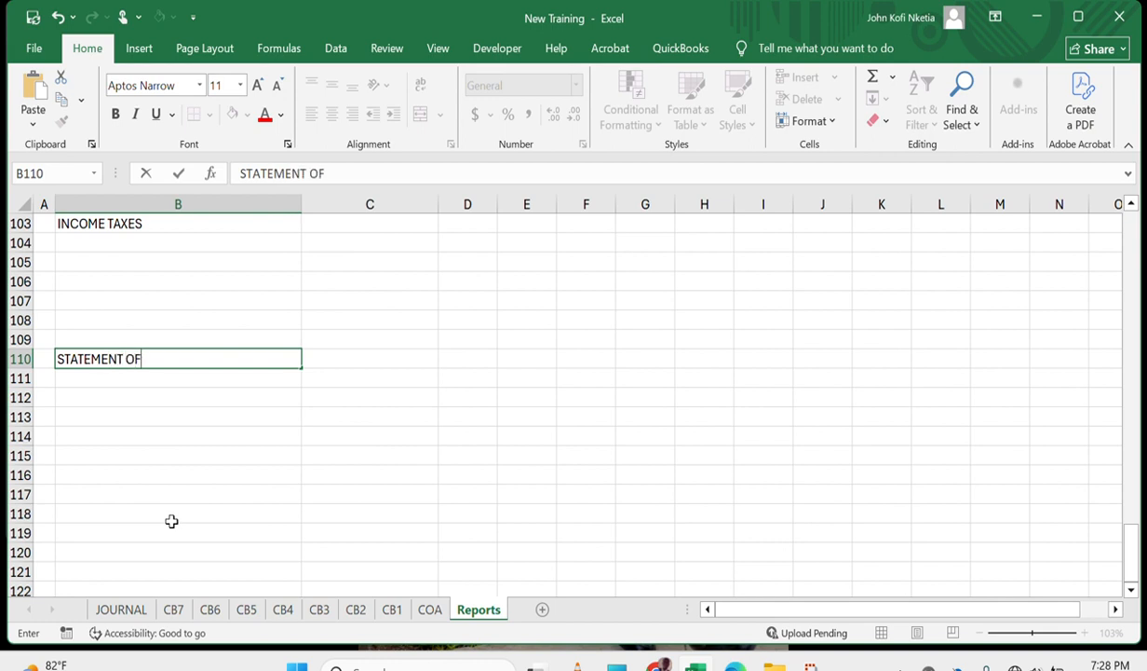
text( FINANCIAL PO)
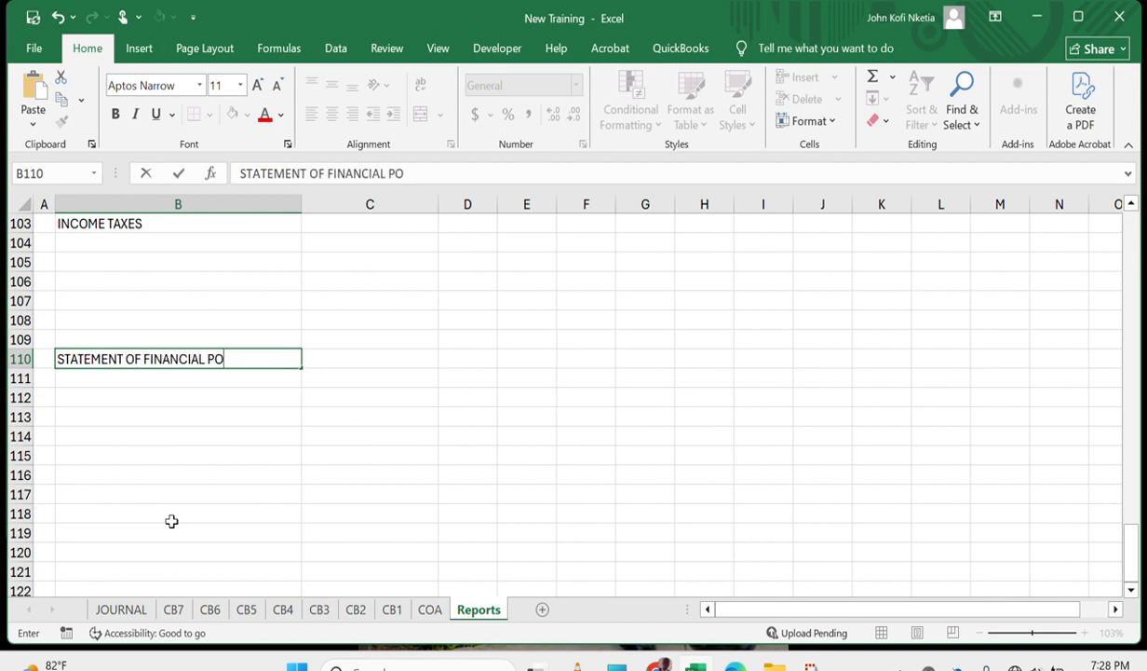
text(SITION)
key(Return)
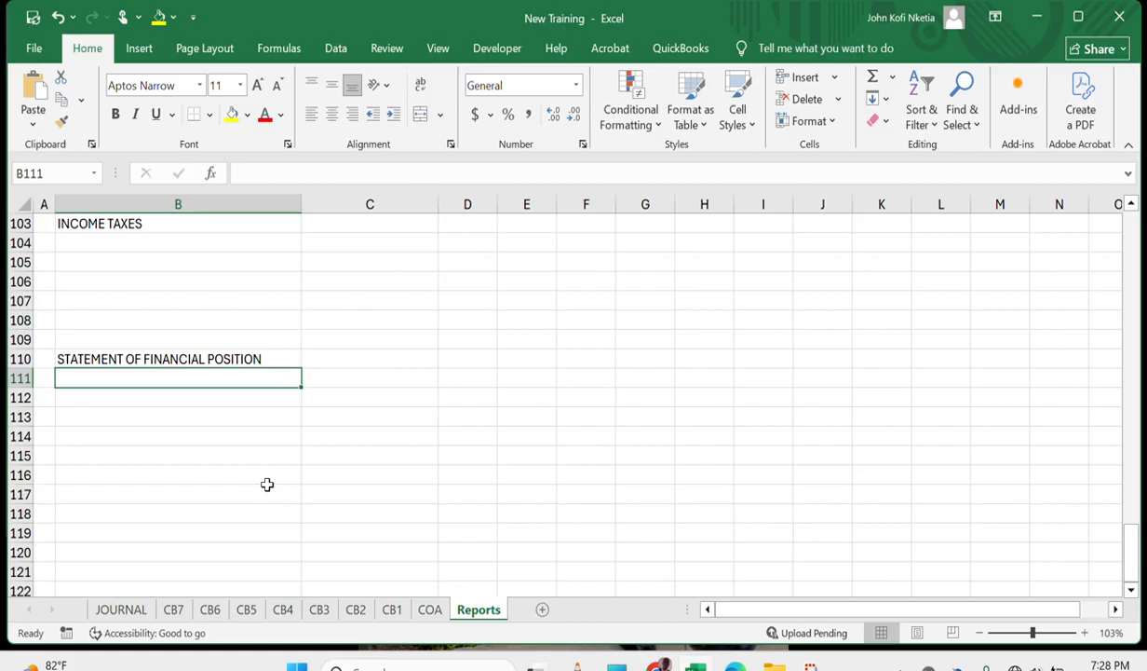
Enter PROPERTY, PLANT AND EQUIPMENT in cell B111, directly below the STATEMENT OF FINANCIAL POSITION heading.
text(PROPERT)
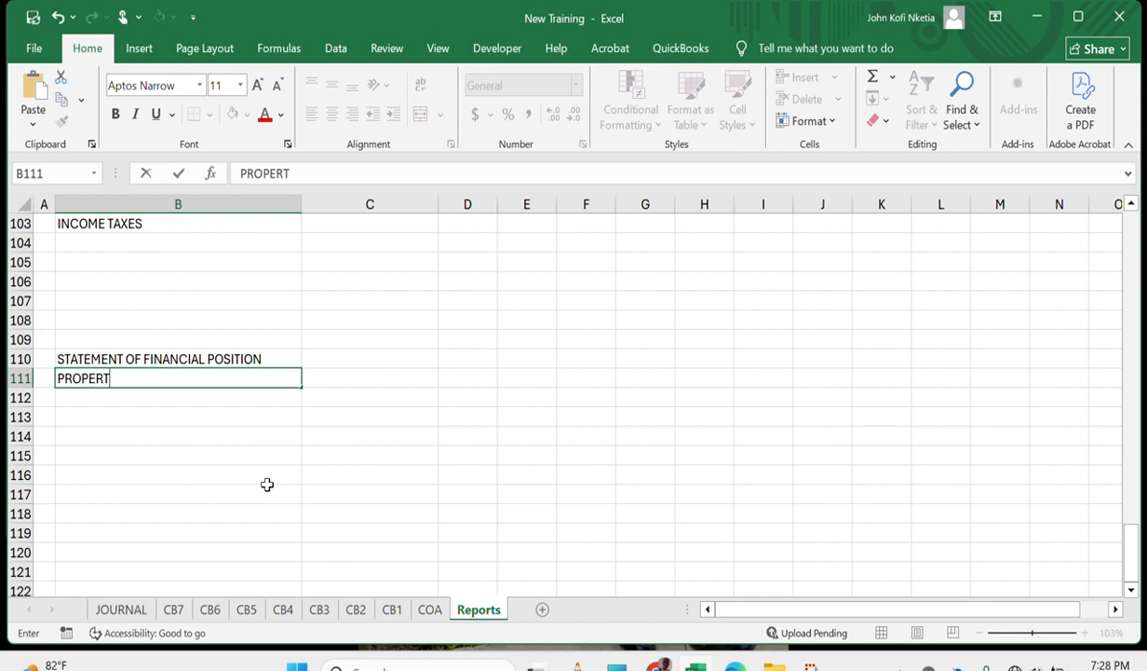
text(Y, PLANT A)
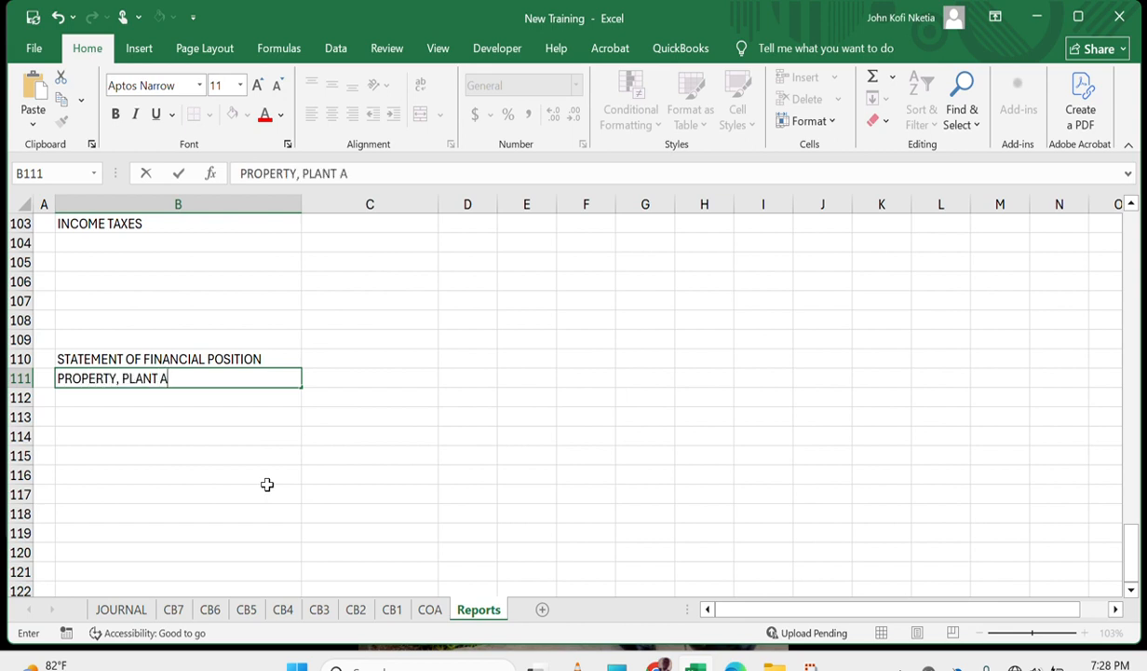
text(ND EQUIPMTNE)
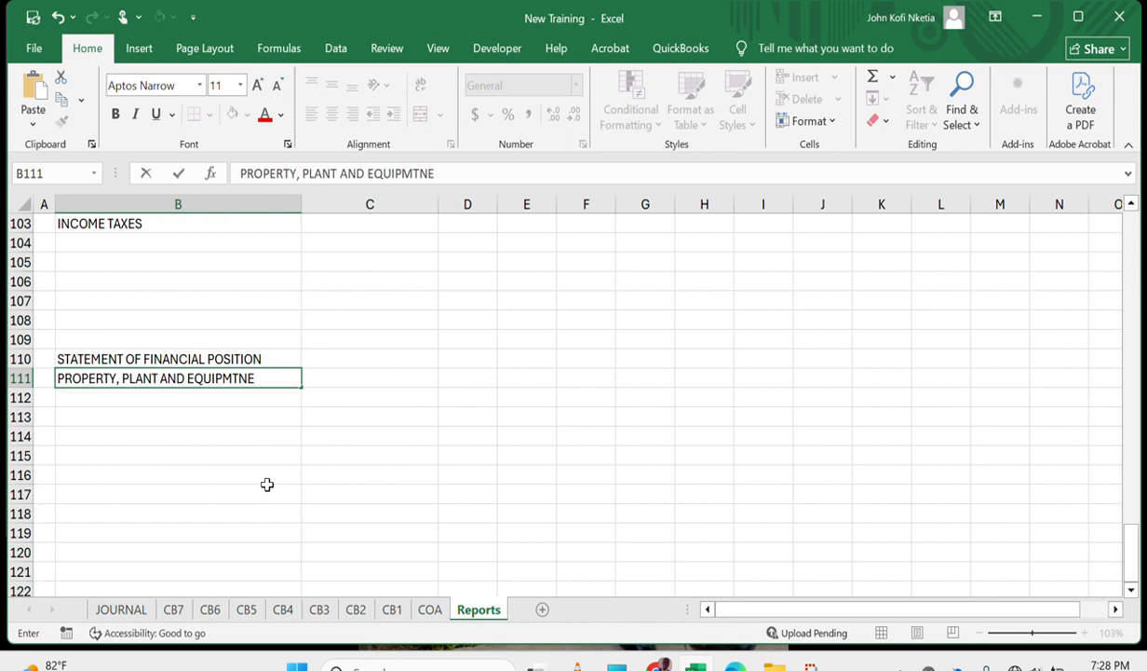
key(BackSpace)
key(BackSpace)
key(BackSpace)
text(NT)
key(BackSpace)
key(BackSpace)
key(BackSpace)
text(MENT)
key(Return)
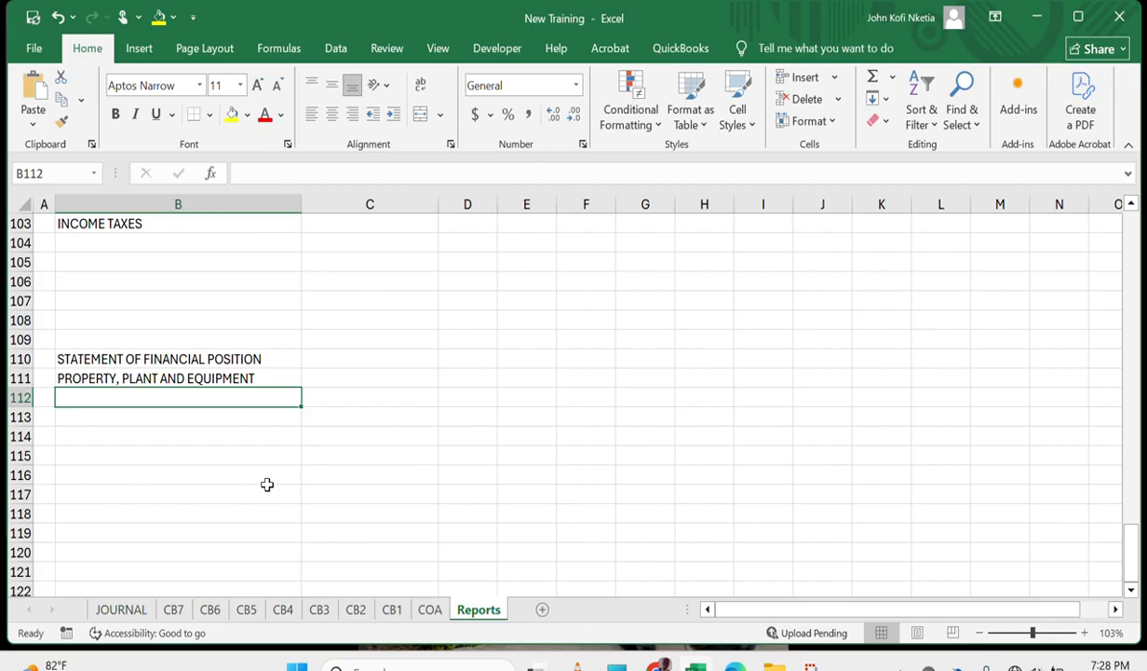
Enter INTANGIBLE ASSET in cell B112 and LONG-TERM INVESTMENT in cell B113.
text(INTANGIBL)
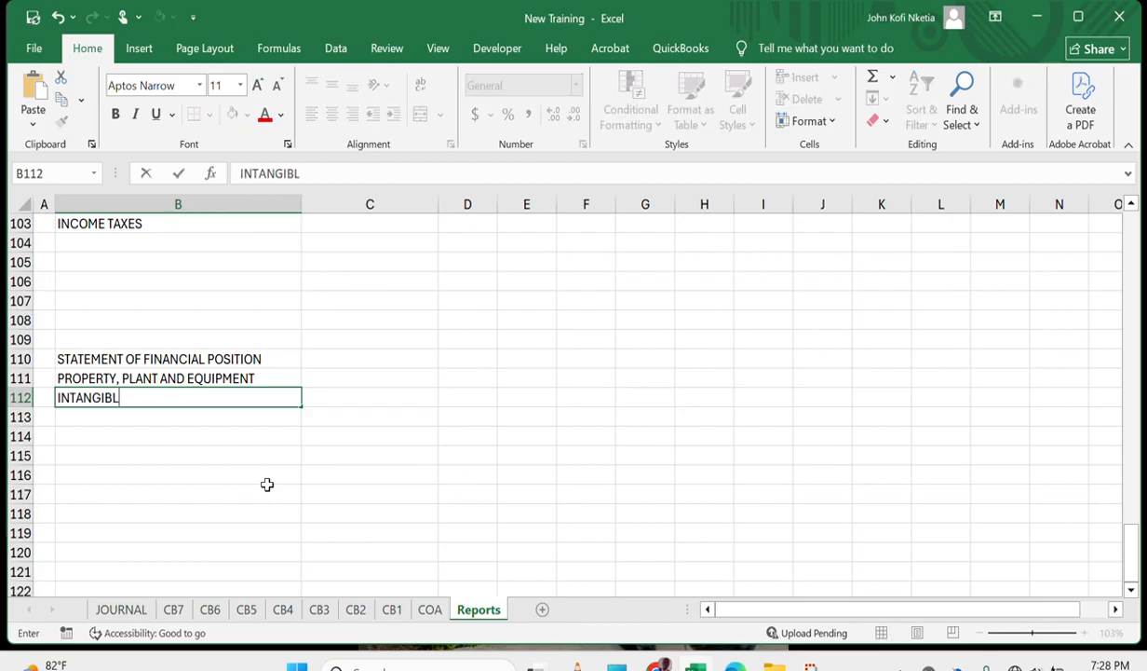
text(E ASSET)
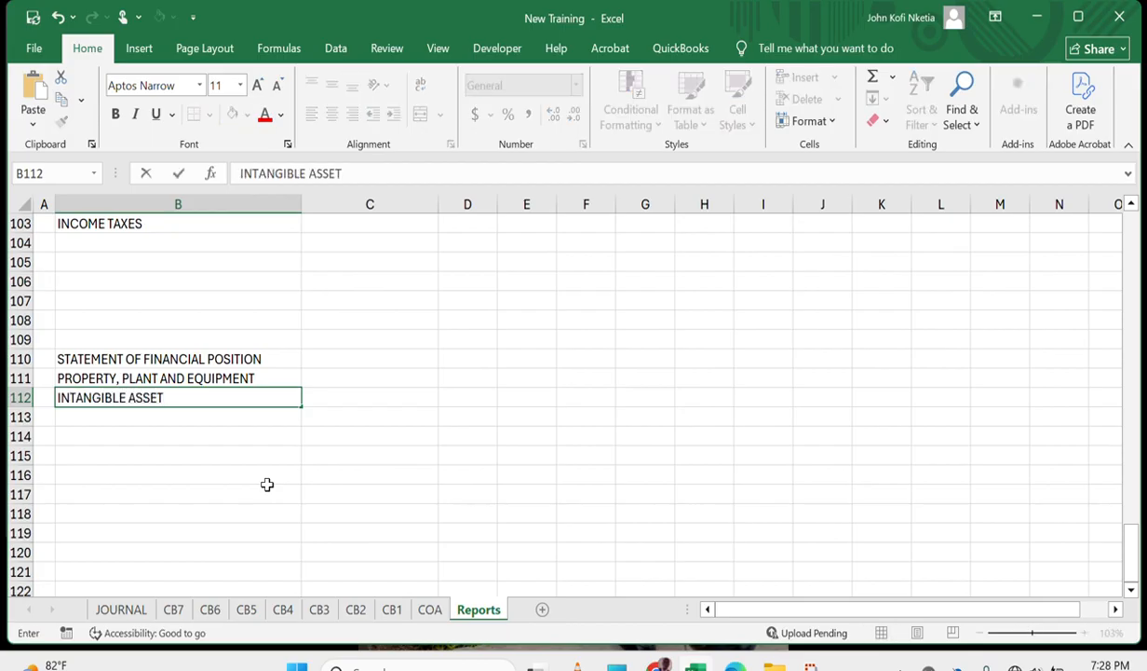
key(Return)
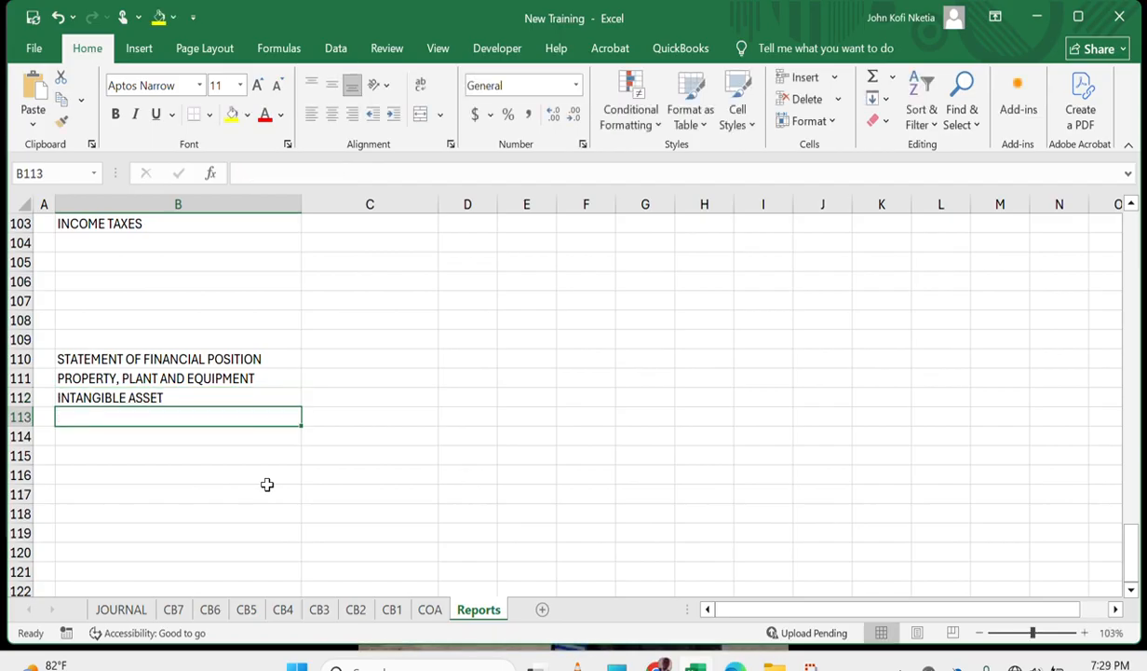
text(LONG)
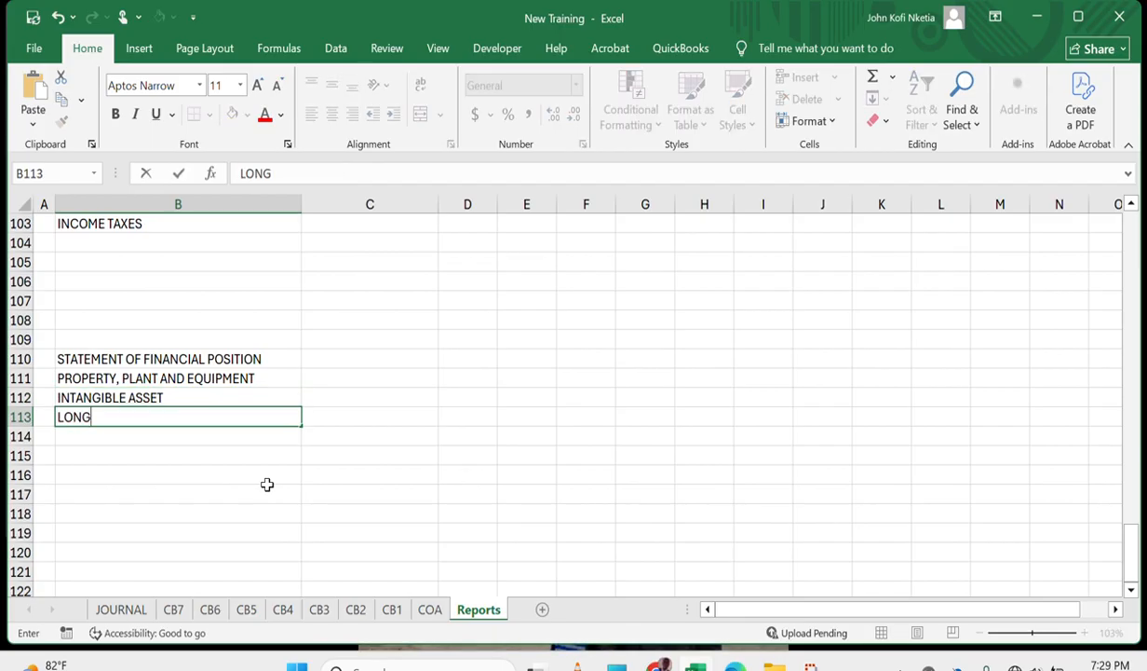
text(-TERM I)
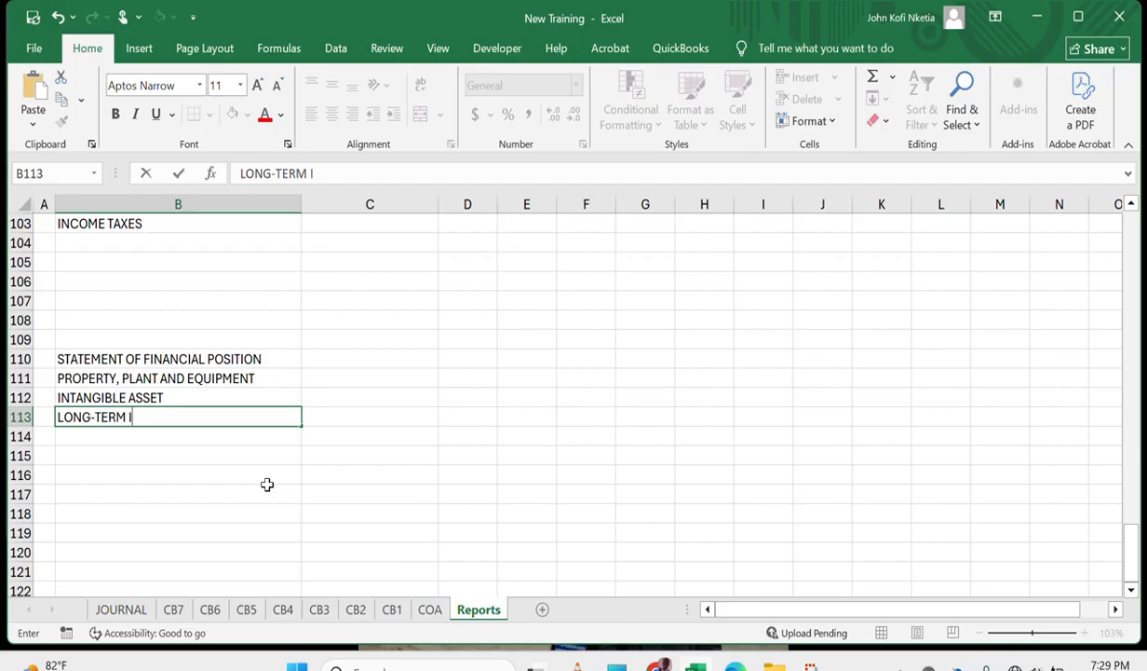
text(NVESTMTN)
key(BackSpace)
key(BackSpace)
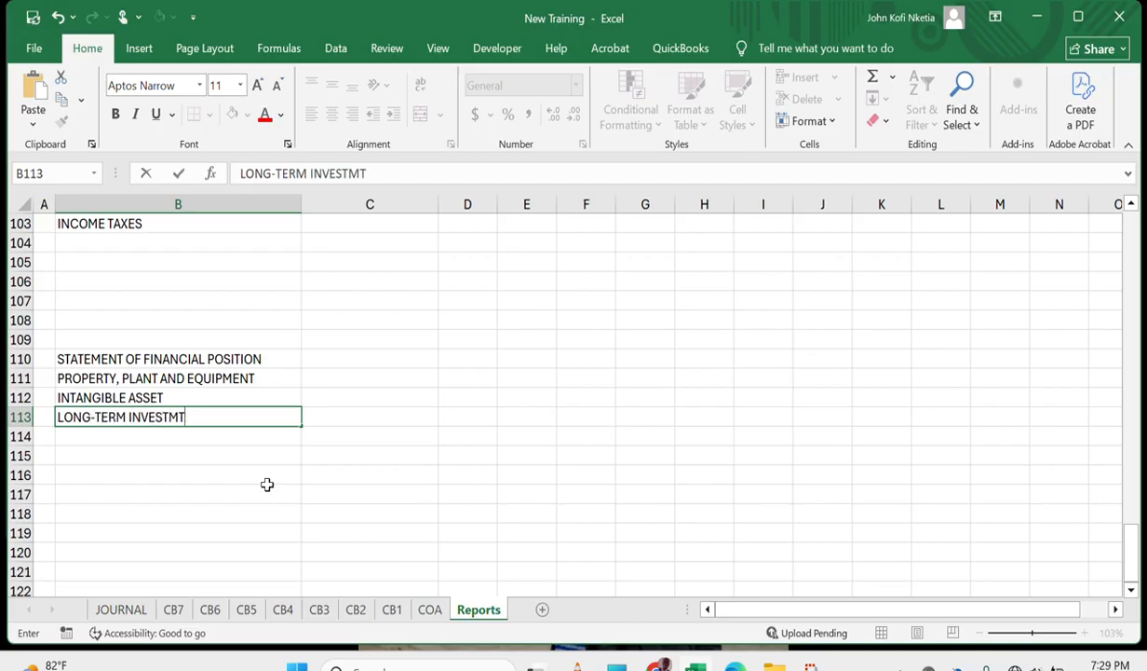
text(ENT)
key(Return)
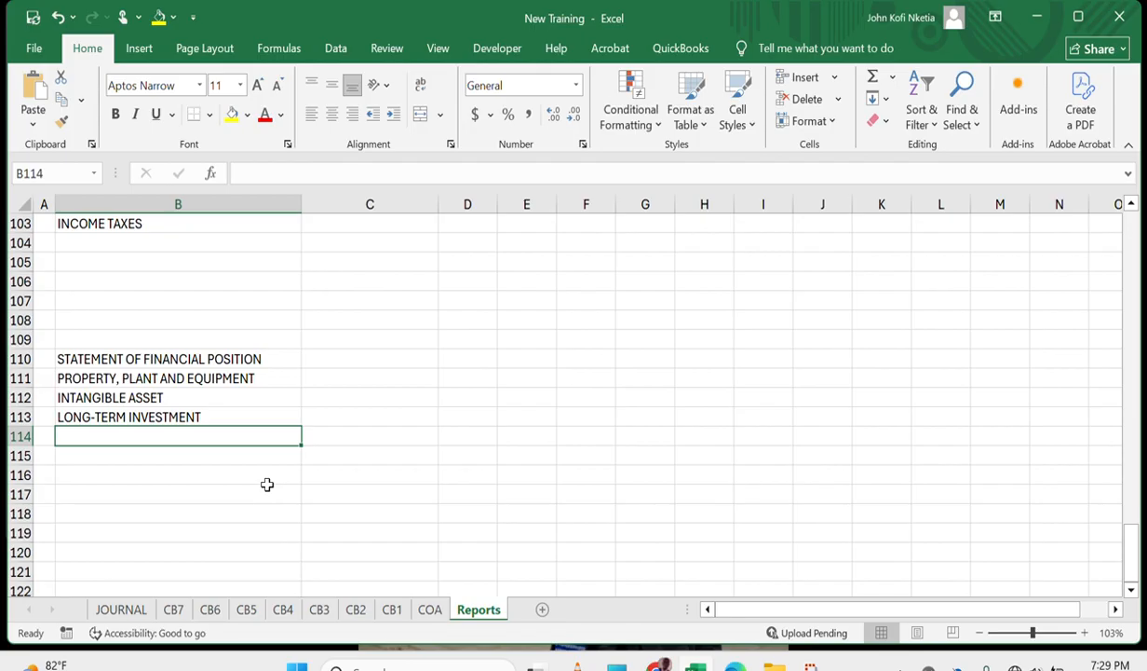
key(Down)
key(Down)
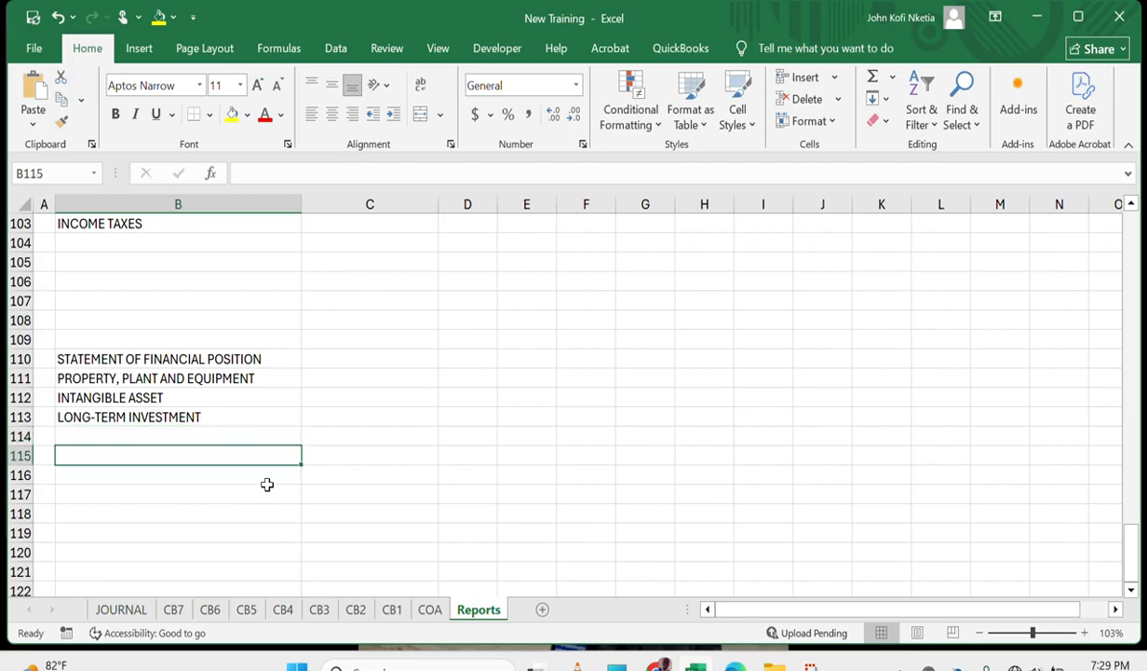
key(Up)
key(Up)
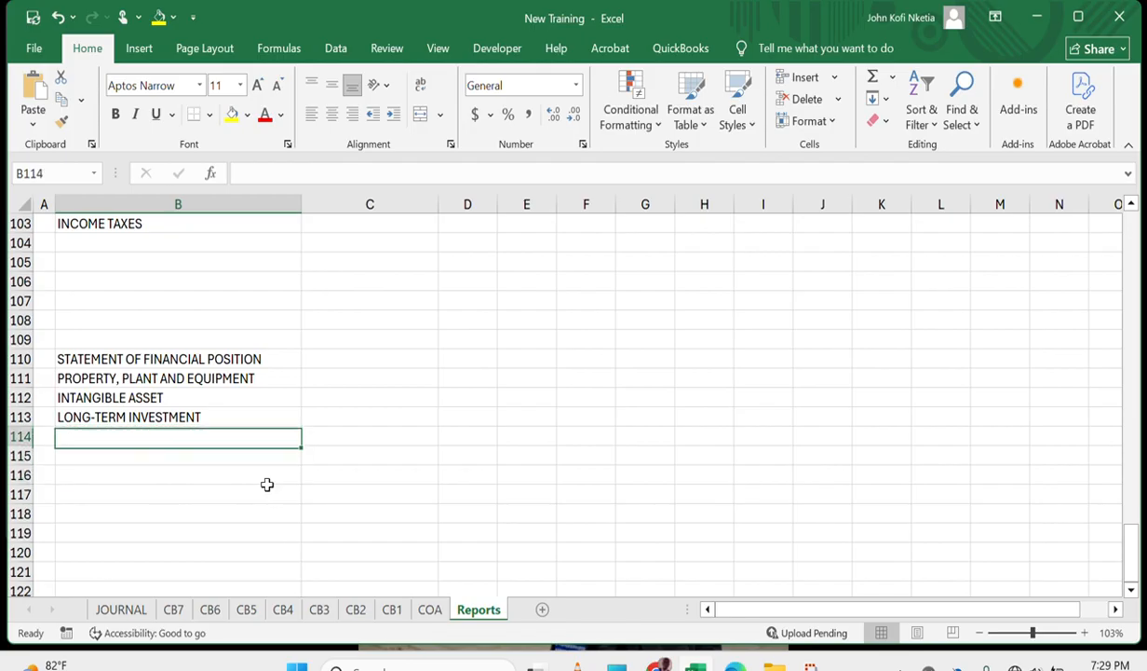
key(Down)
key(Down)
key(Down)
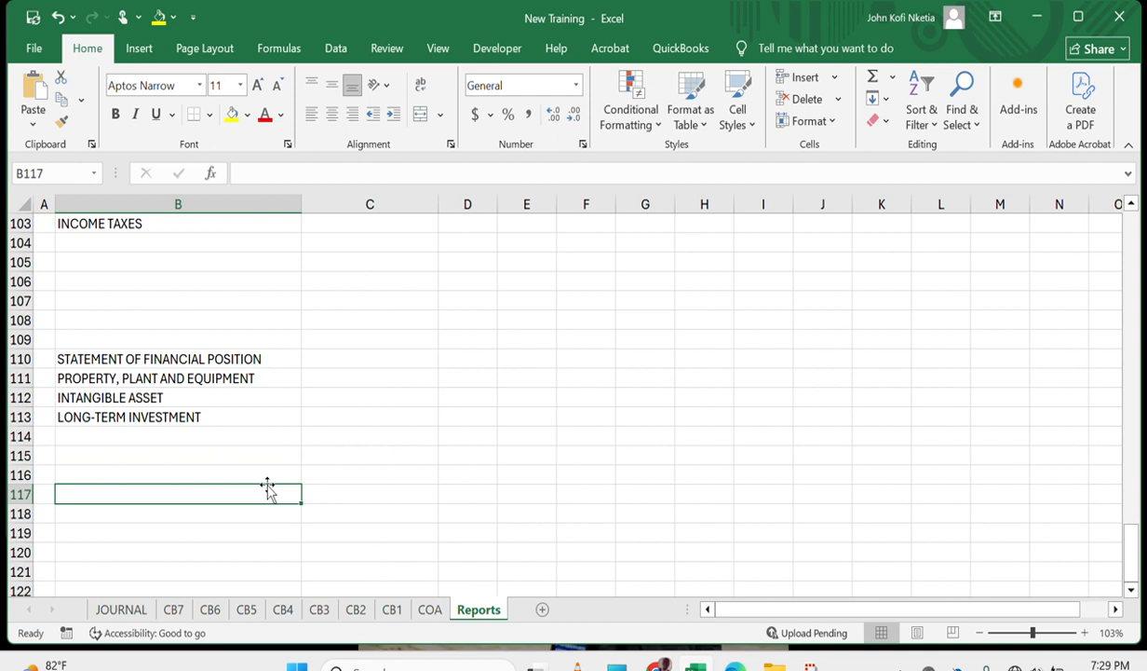
key(Up)
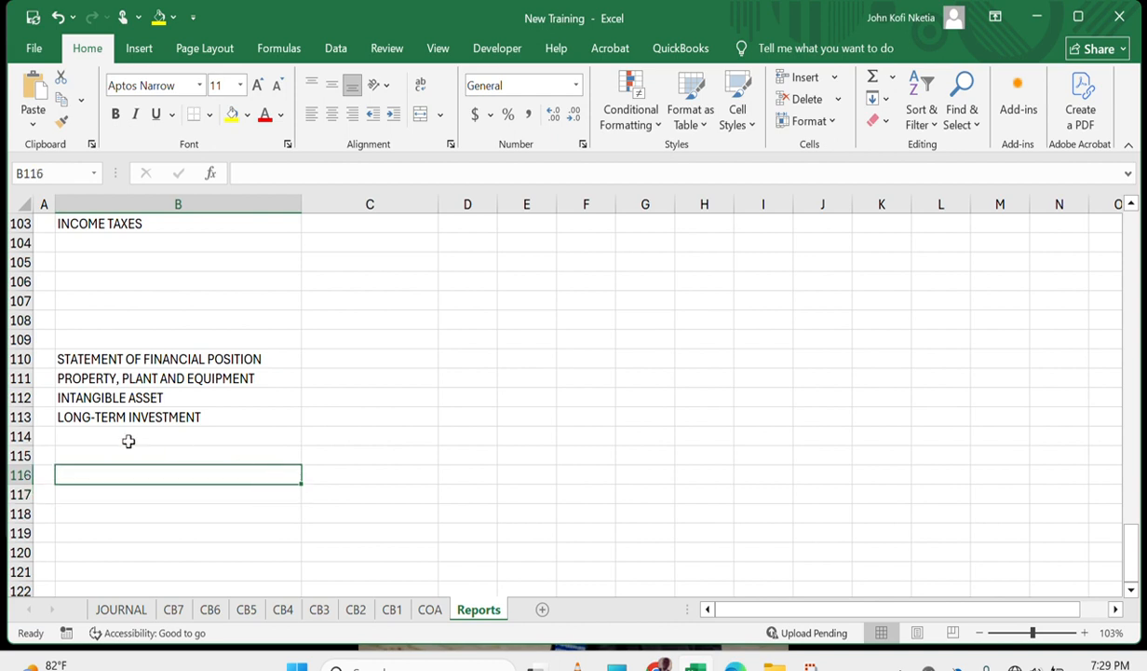
Insert a blank row above PROPERTY, PLANT AND EQUIPMENT and enter the heading CURRENT ASSETS in cell B116.
right_click(19, 378)
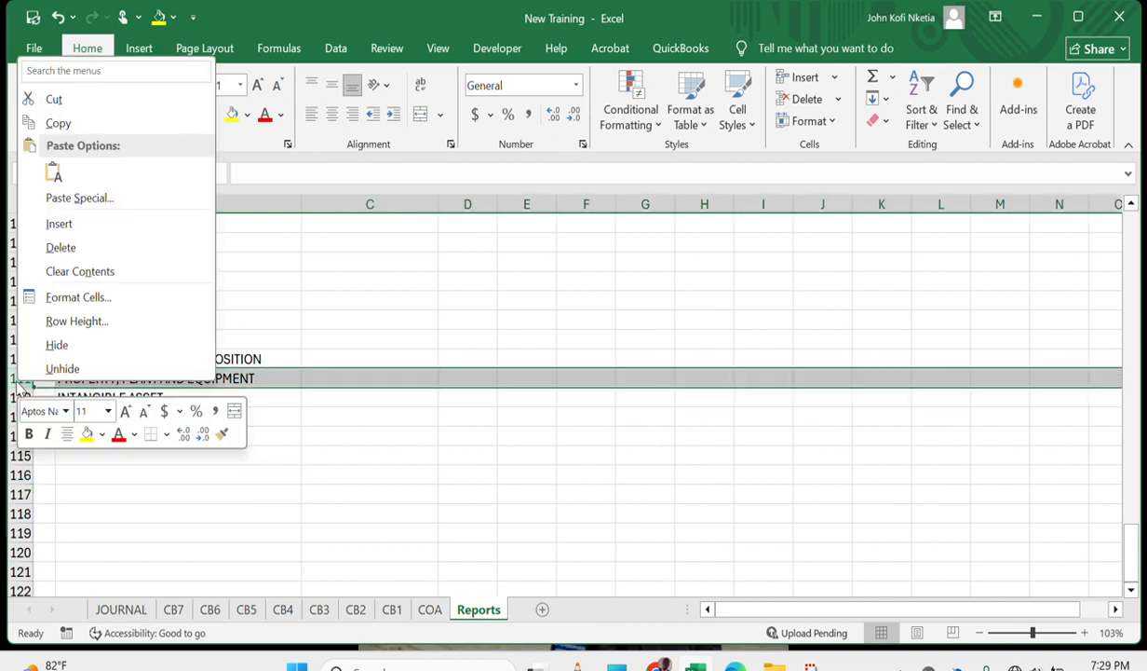
click(116, 224)
click(146, 479)
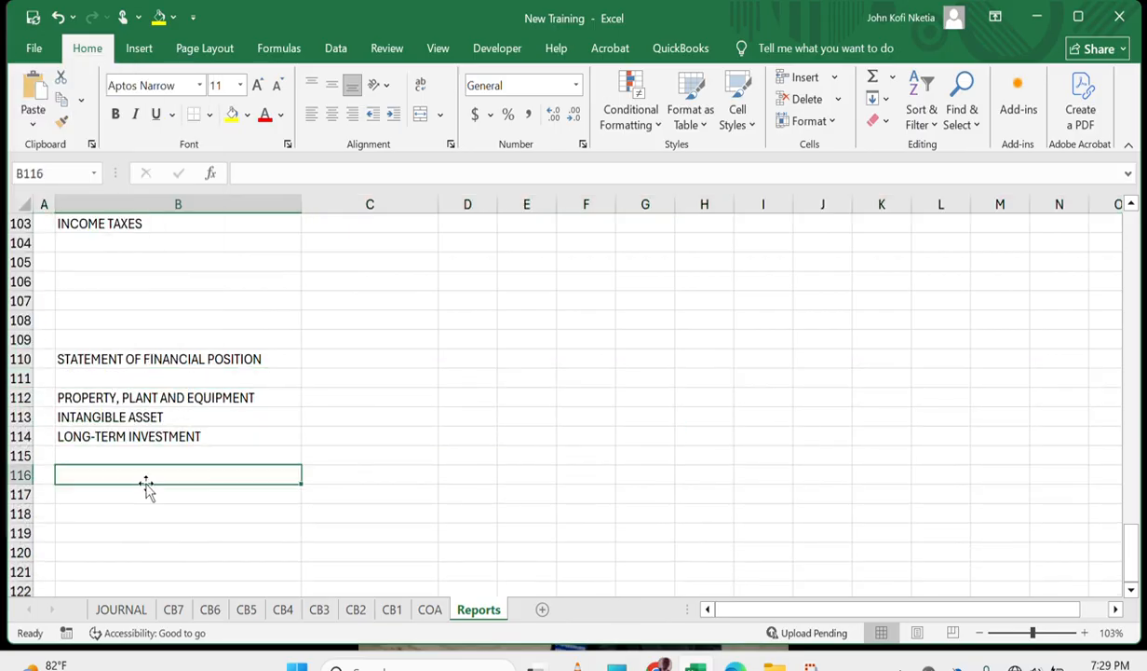
text(CURRENT ASSETS)
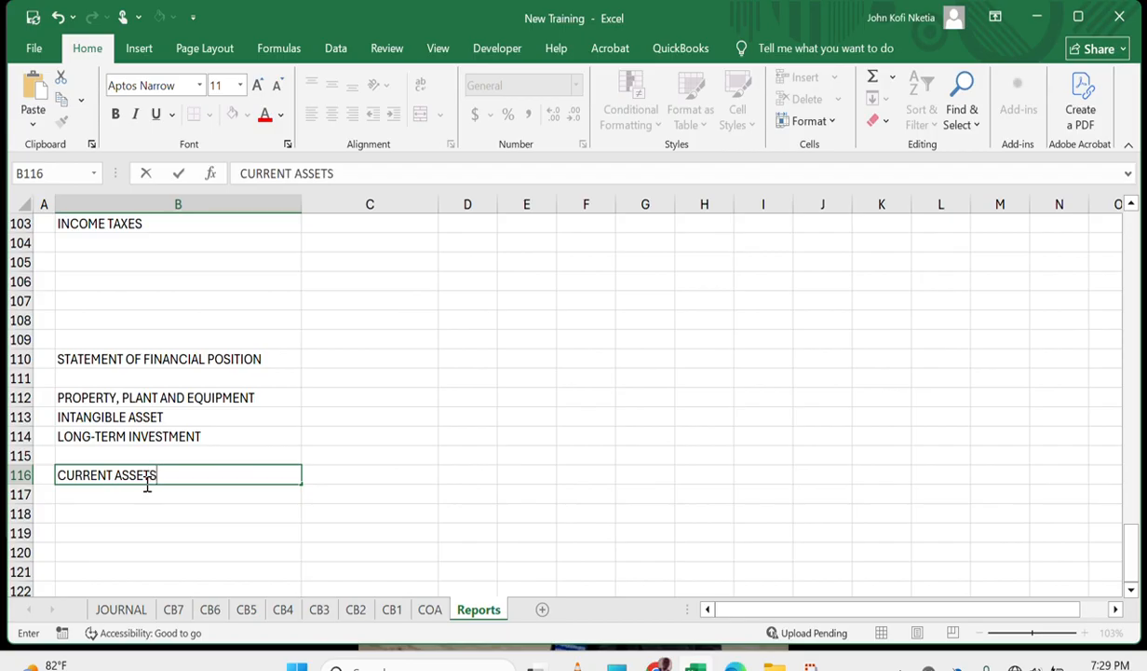
text(L)
key(Return)
key(Up)
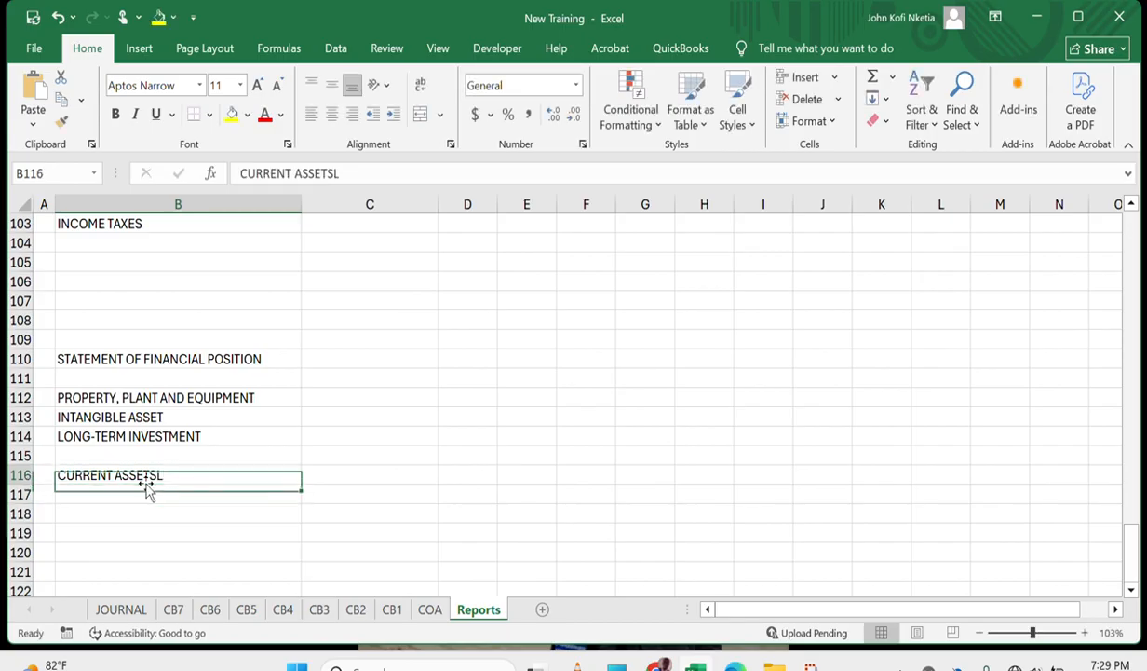
click(386, 167)
key(BackSpace)
key(Return)
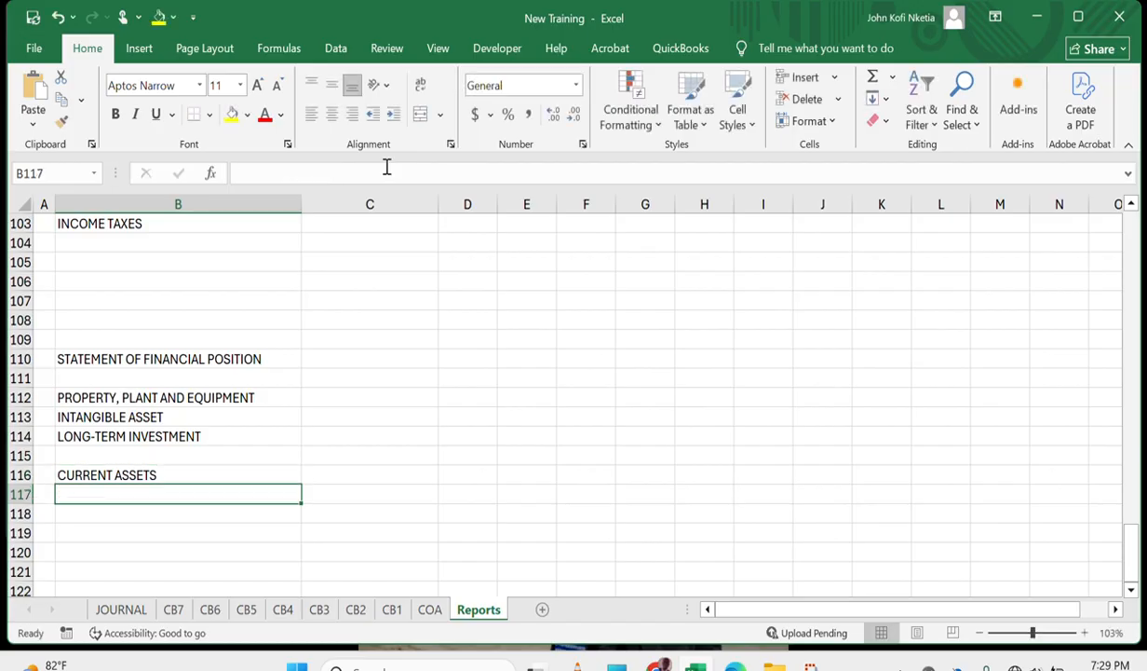
Link cell B117 to the ECOBANK account name in B30 with the formula =B30.
text(=)
scroll(358, 267, up, 11)
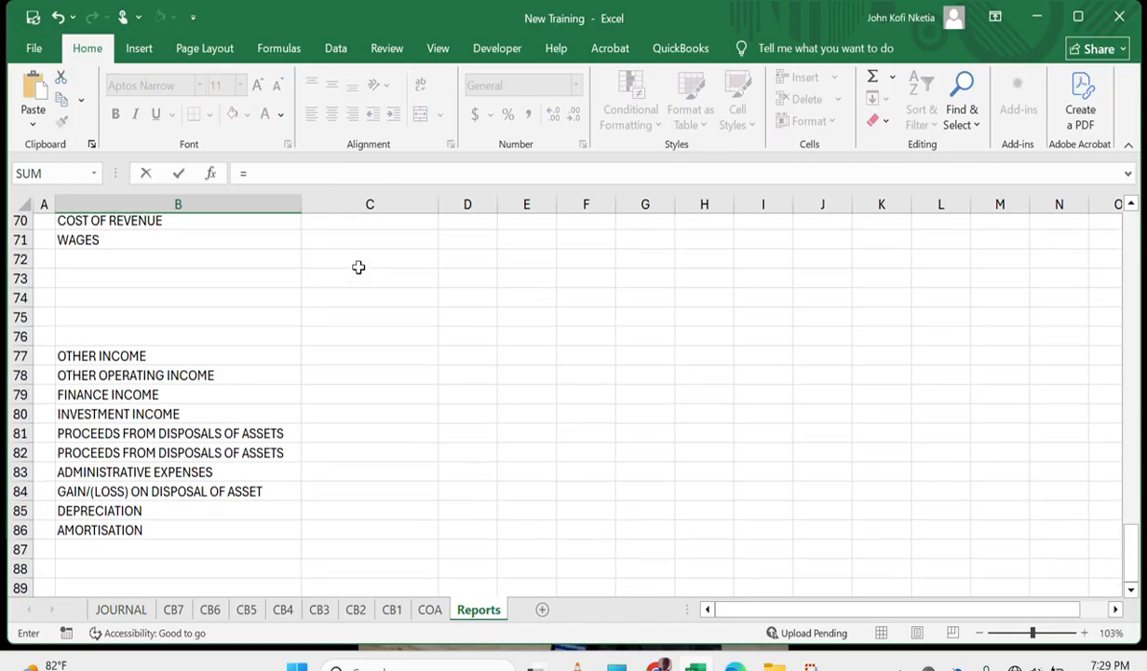
scroll(359, 267, up, 15)
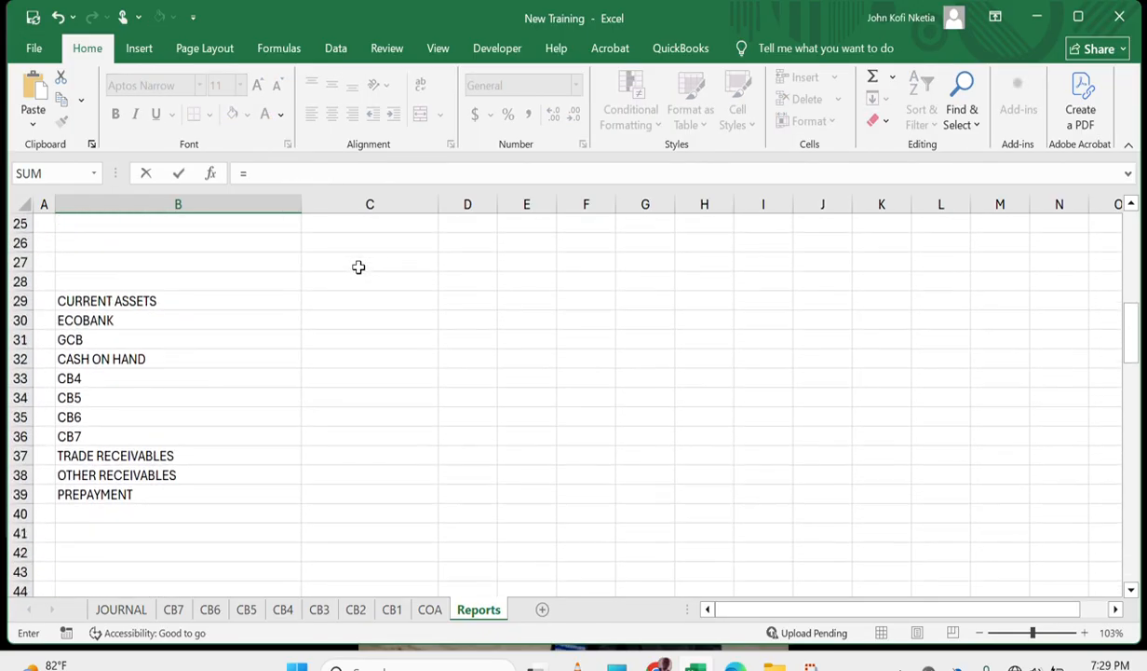
scroll(167, 366, up, 1)
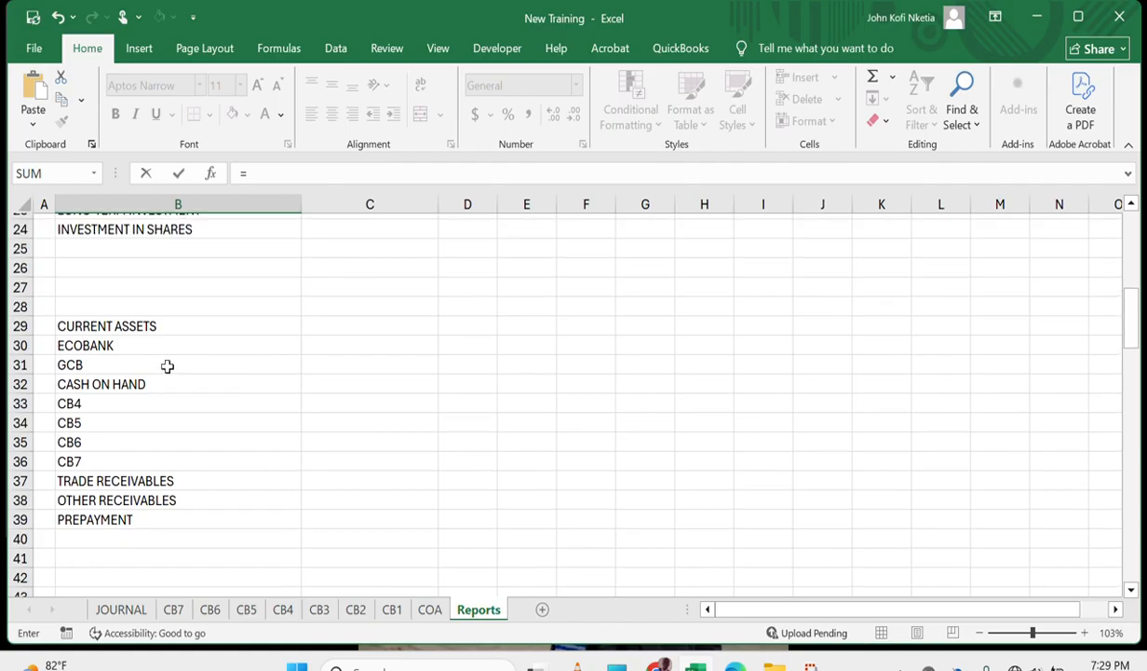
scroll(166, 368, down, 1)
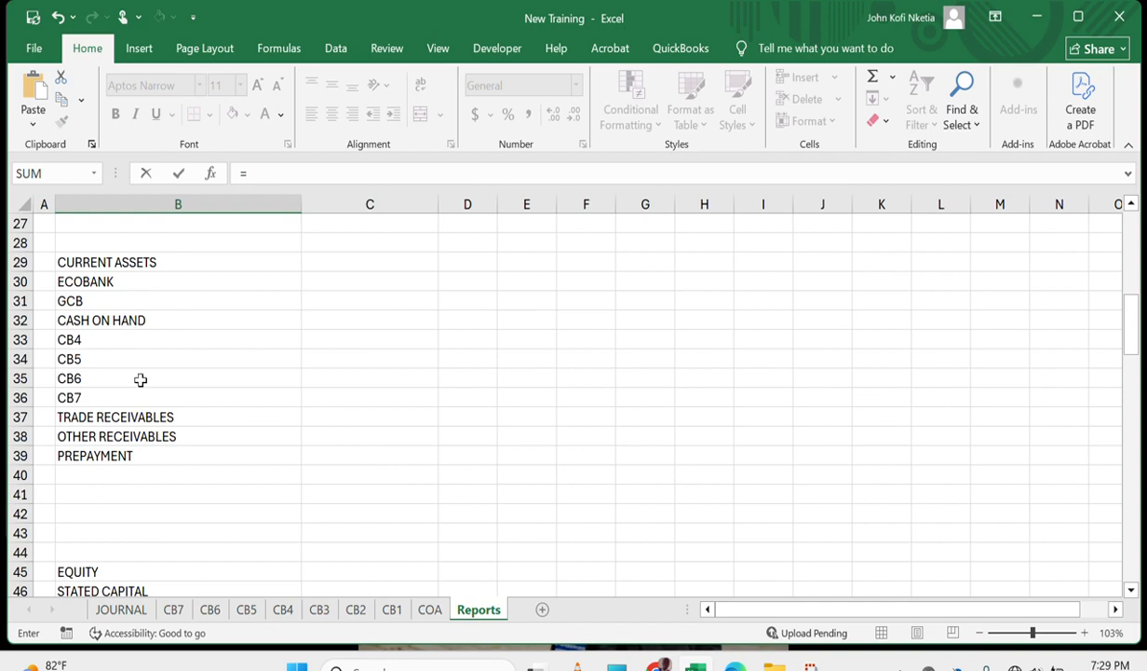
click(110, 281)
key(Return)
key(Up)
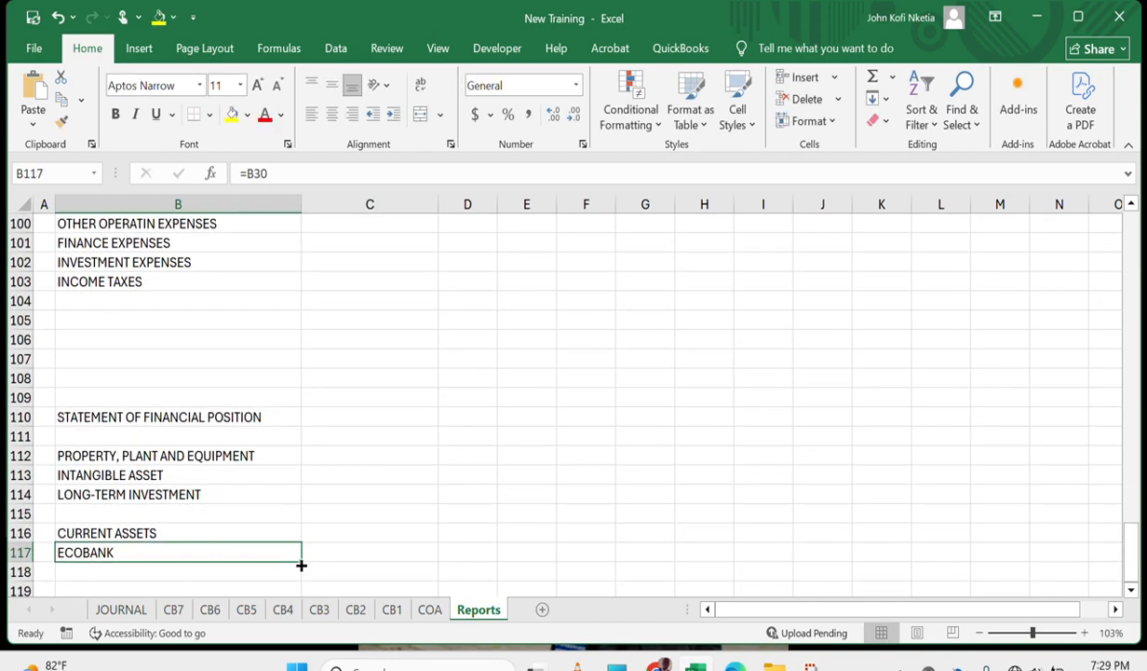
Fill the linked formula from B117 down through B130 to bring in the other current asset accounts and their spare rows.
drag(301, 564, 274, 262)
scroll(274, 262, up, 3)
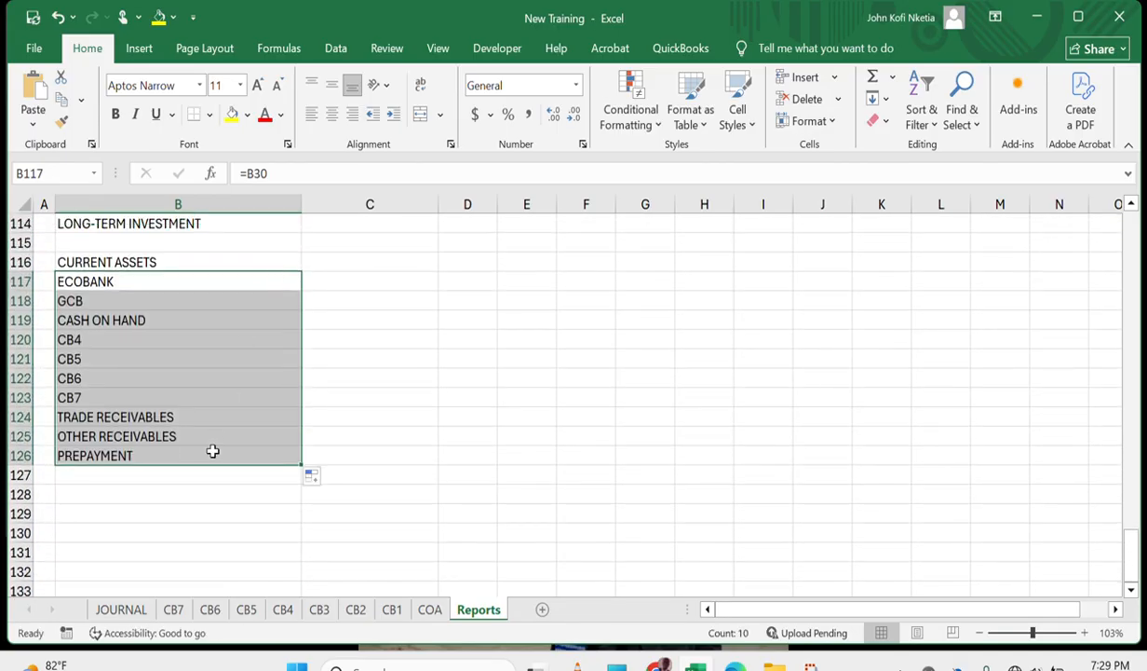
click(212, 451)
drag(301, 461, 289, 545)
Compare the linked cells below PREPAYMENT, down to B130, with the spare rows of the source CURRENT ASSETS group ending at B44.
click(152, 494)
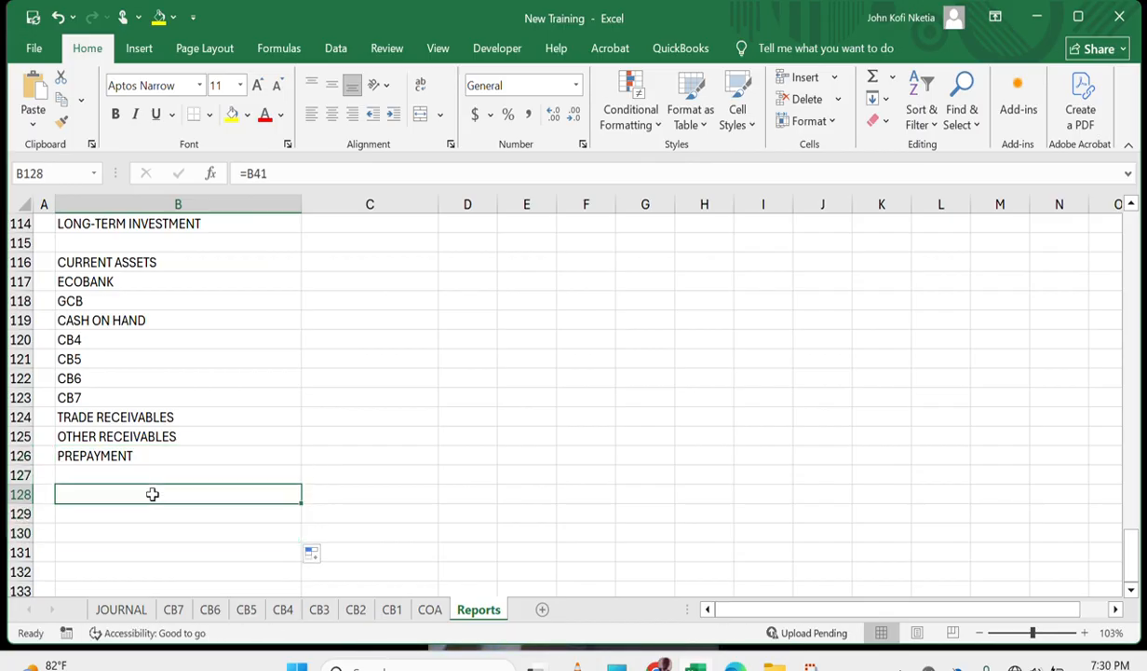
scroll(152, 494, up, 18)
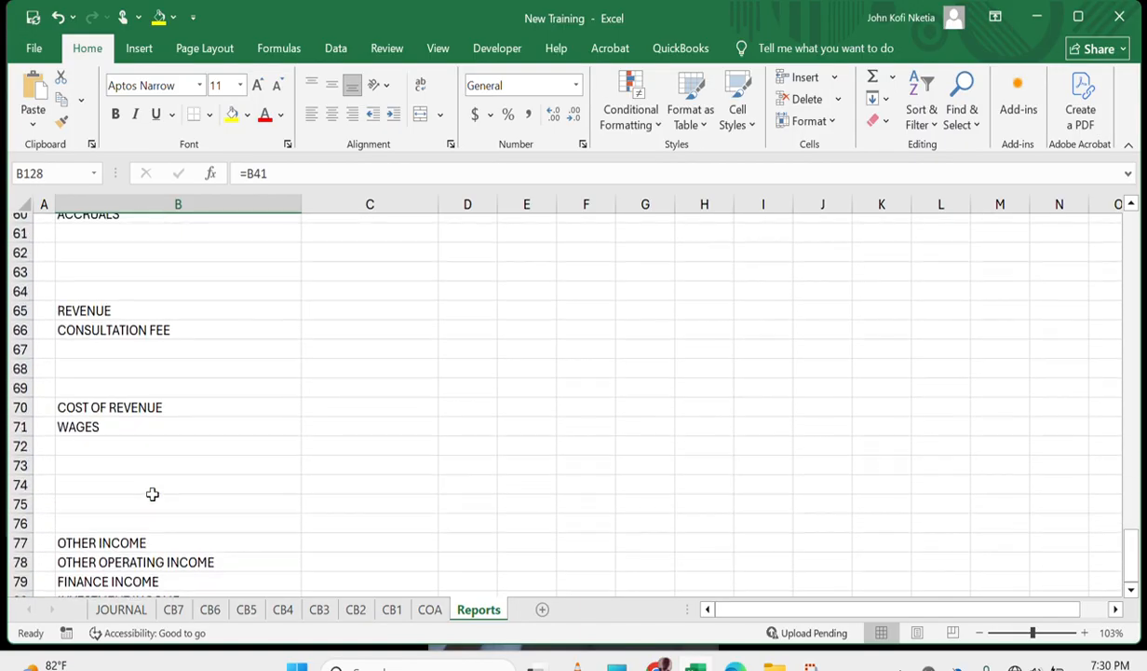
scroll(152, 493, up, 2)
scroll(152, 494, up, 7)
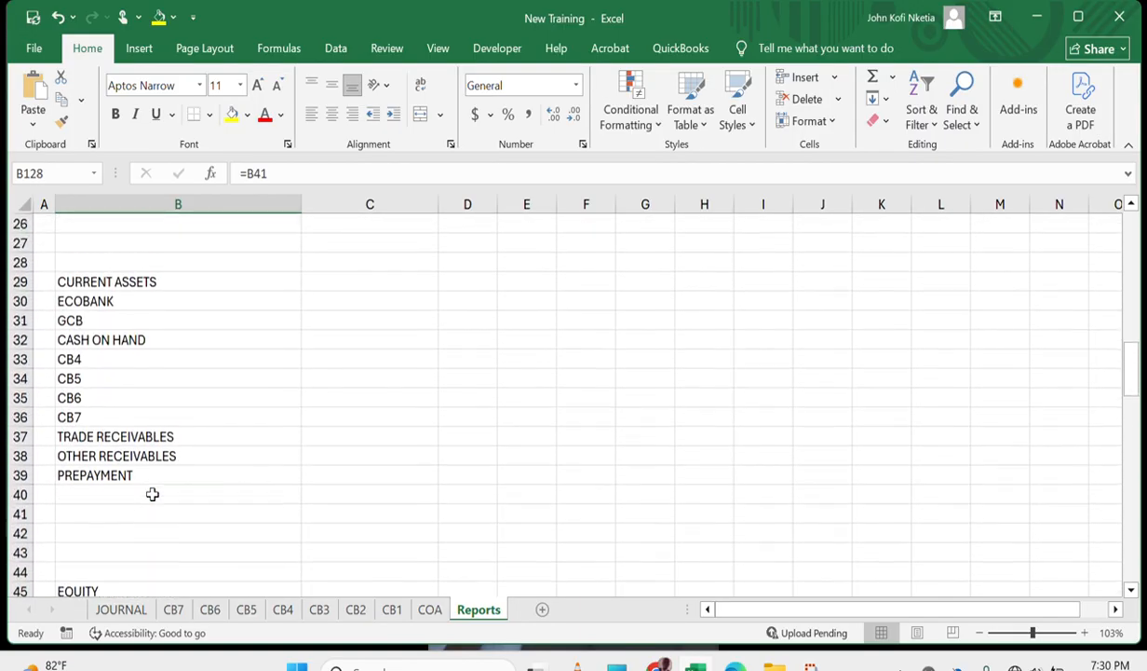
scroll(152, 494, down, 2)
click(103, 443)
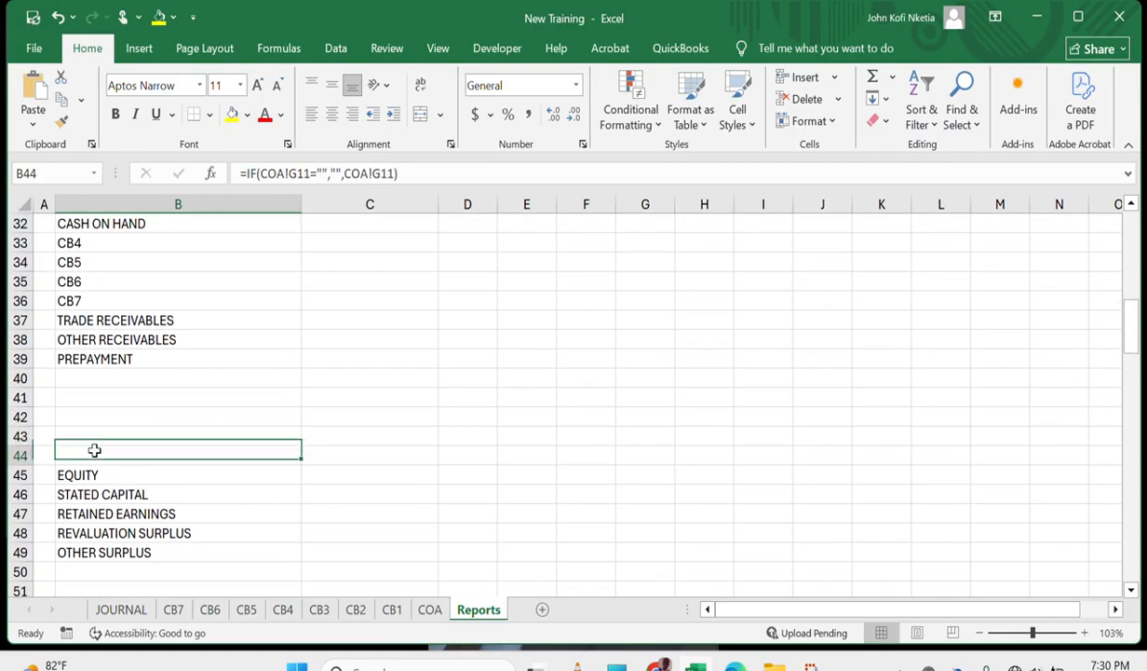
click(94, 451)
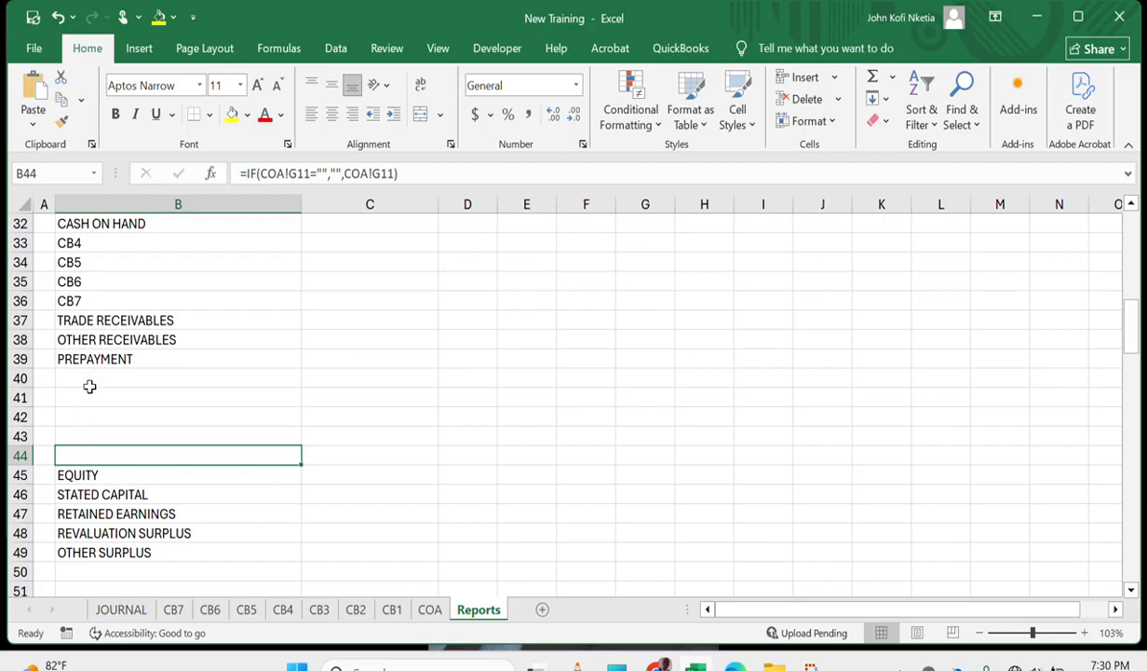
scroll(79, 438, down, 20)
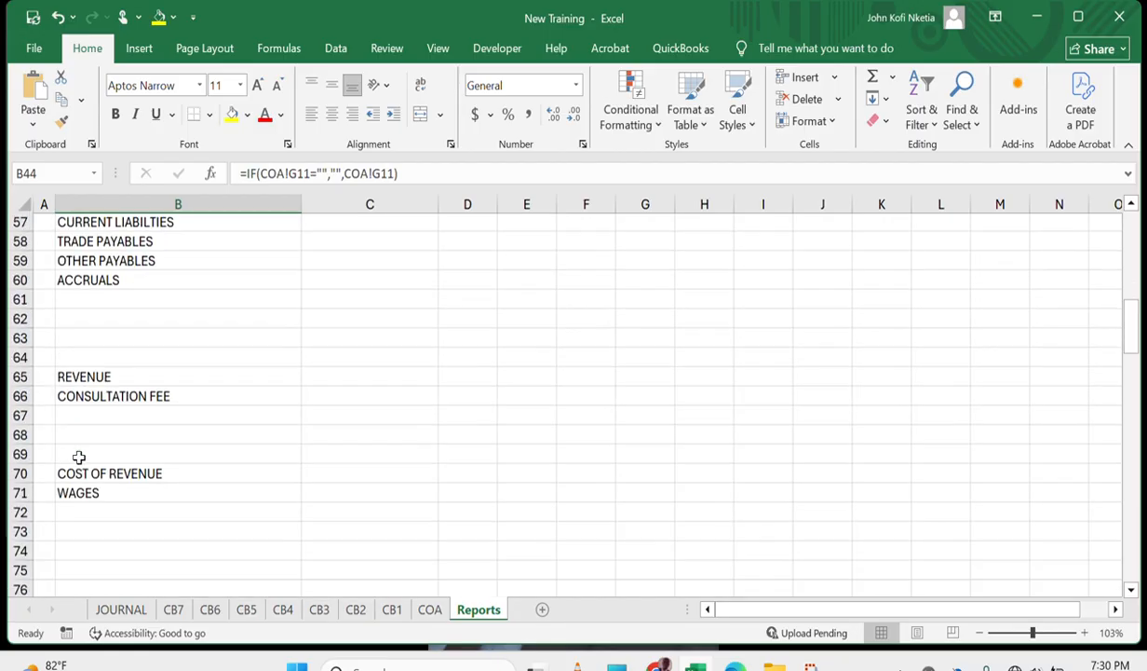
scroll(78, 458, down, 15)
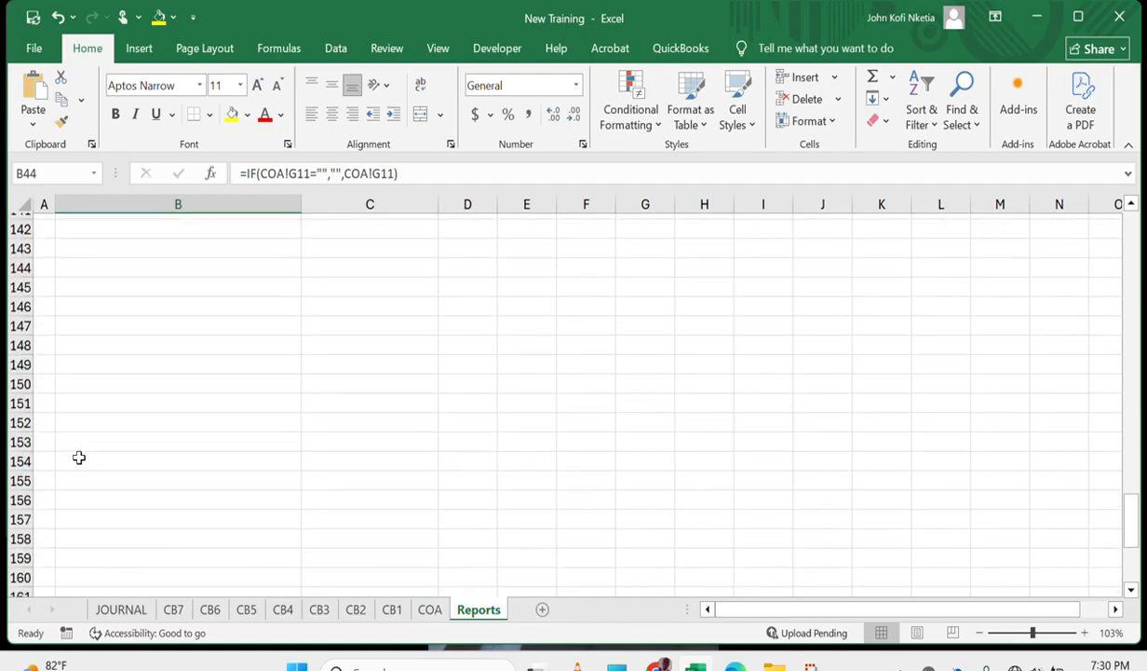
scroll(78, 458, up, 7)
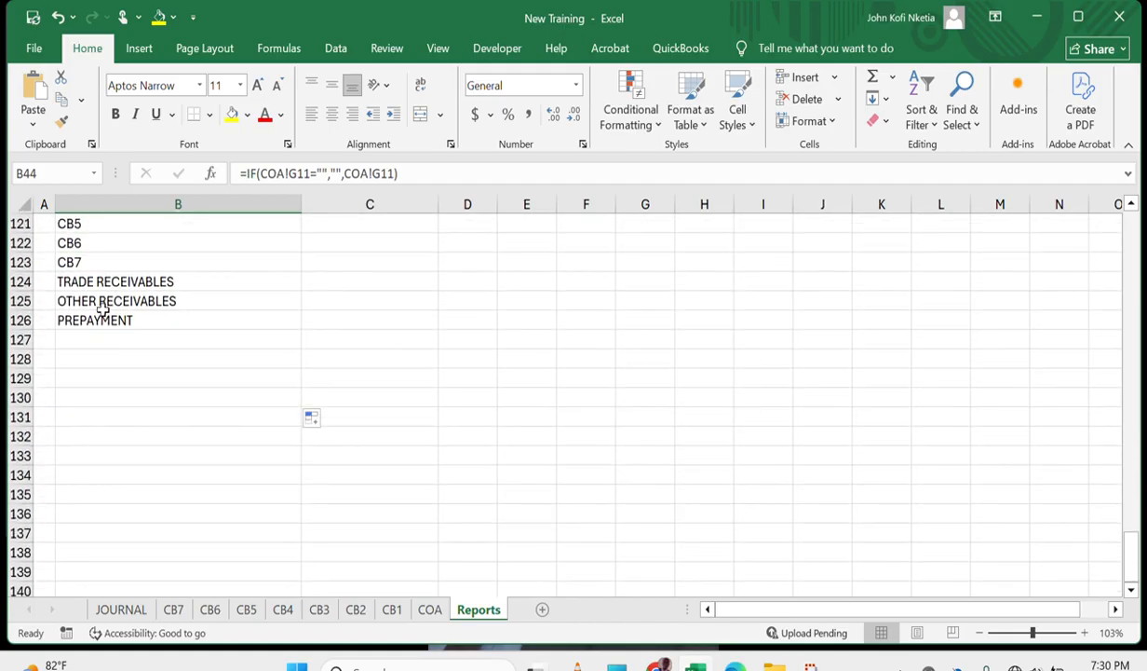
click(91, 338)
key(Down)
key(Down)
key(Down)
key(Down)
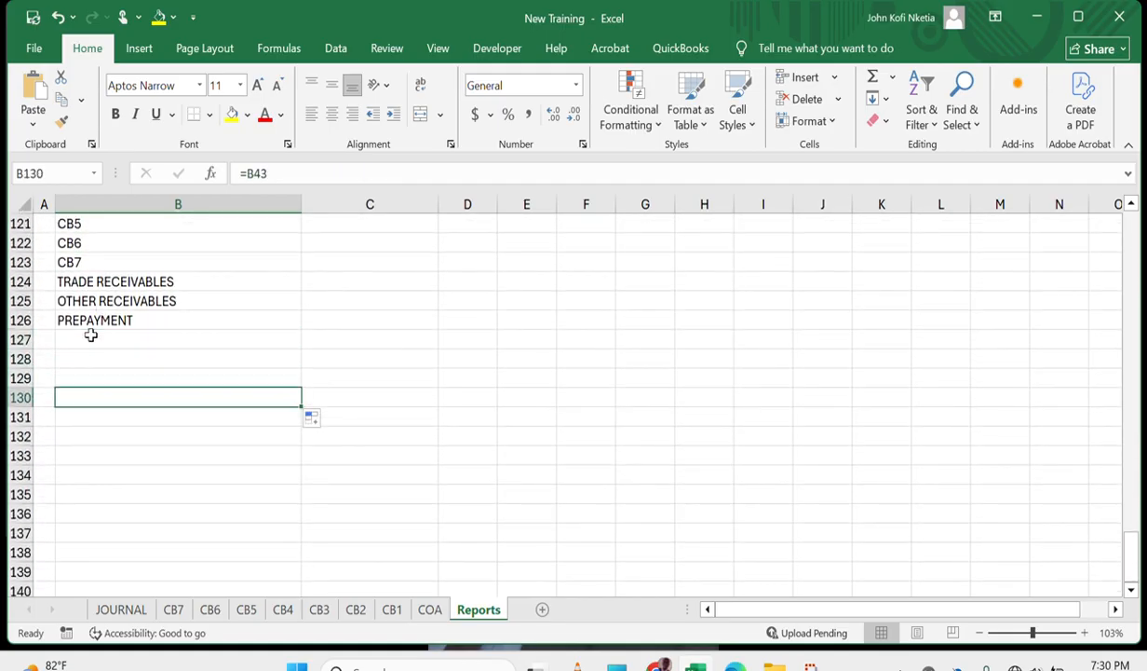
Copy the linked spare-row cell B130 into B131 to extend the current assets list by one row.
key(Up)
key(ctrl+c)
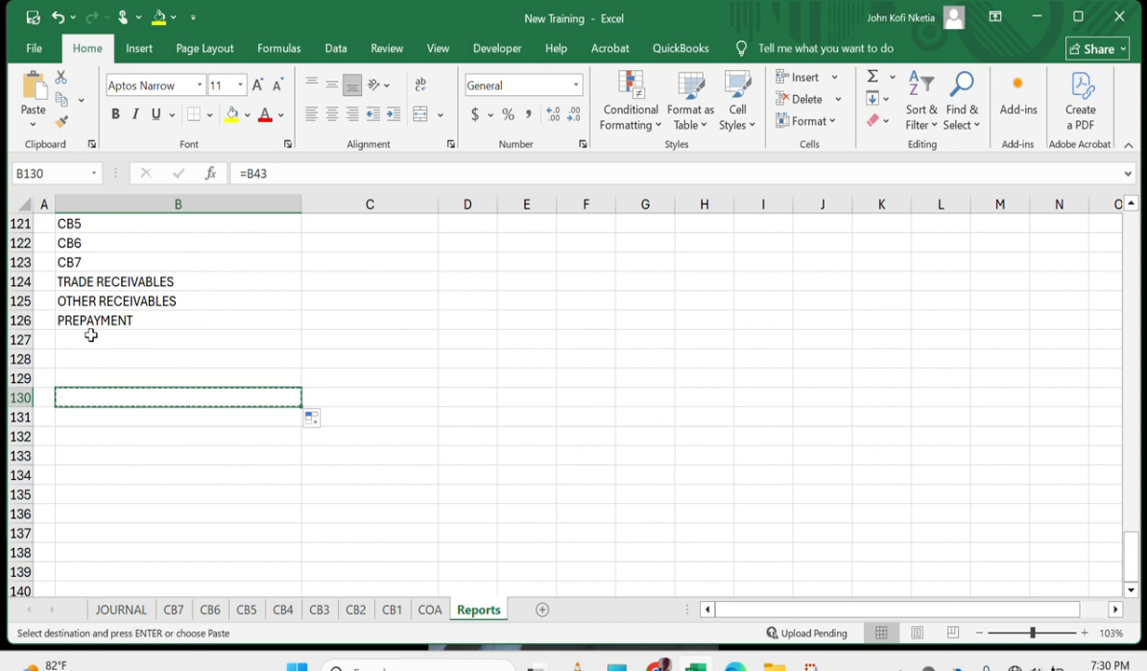
key(Down)
key(ctrl+v)
Enter the labels TOTAL CURRENT ASSETS in cell B132 and TOTAL ASSETS in cell B133.
key(Down)
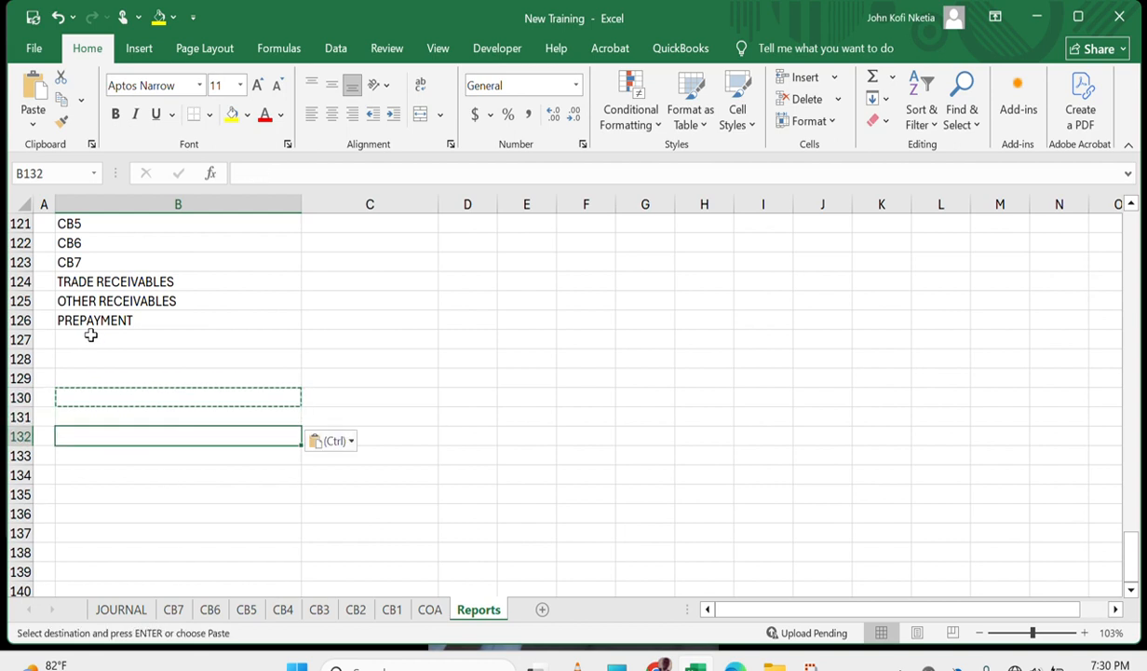
text(TOTAL CU)
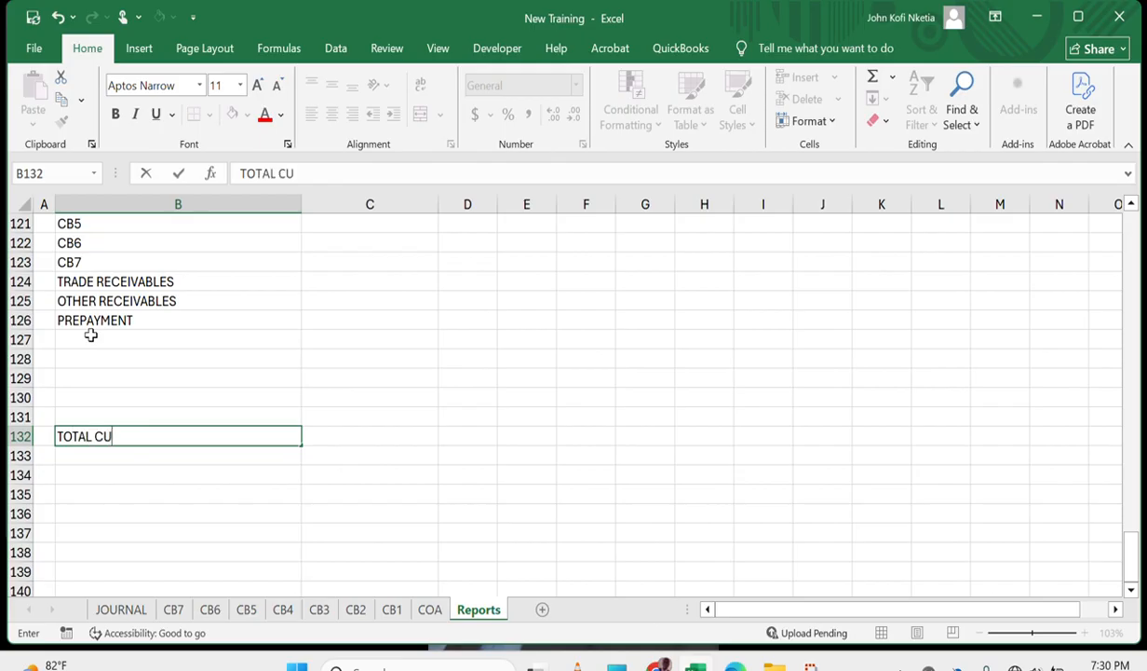
text(RRENT ASSET)
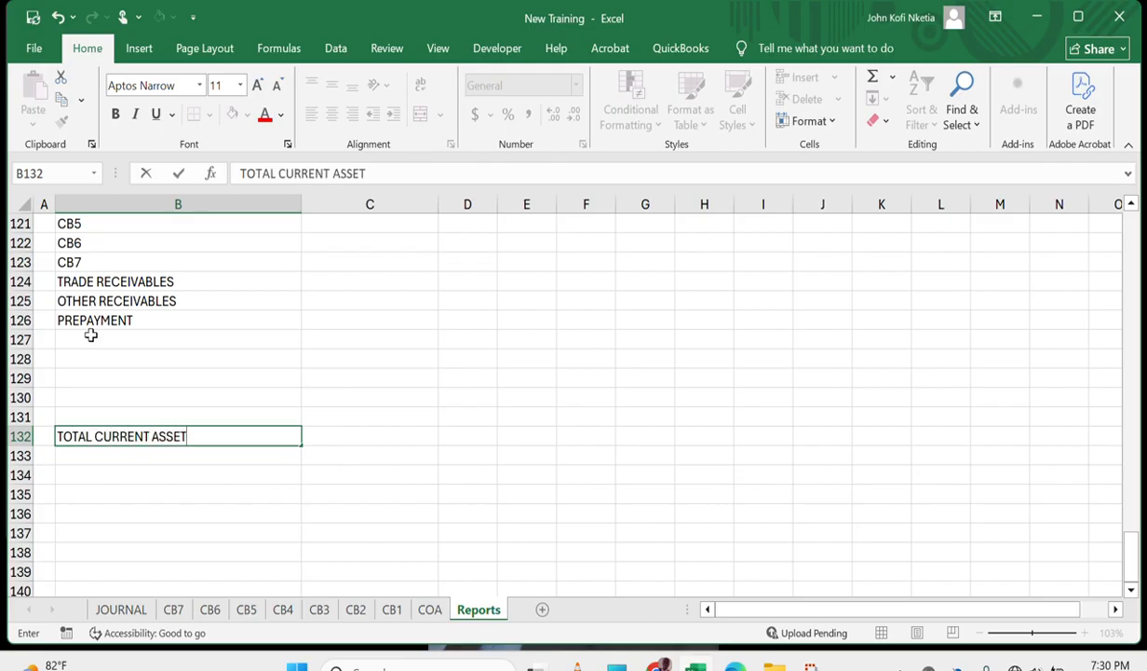
text(S)
key(Return)
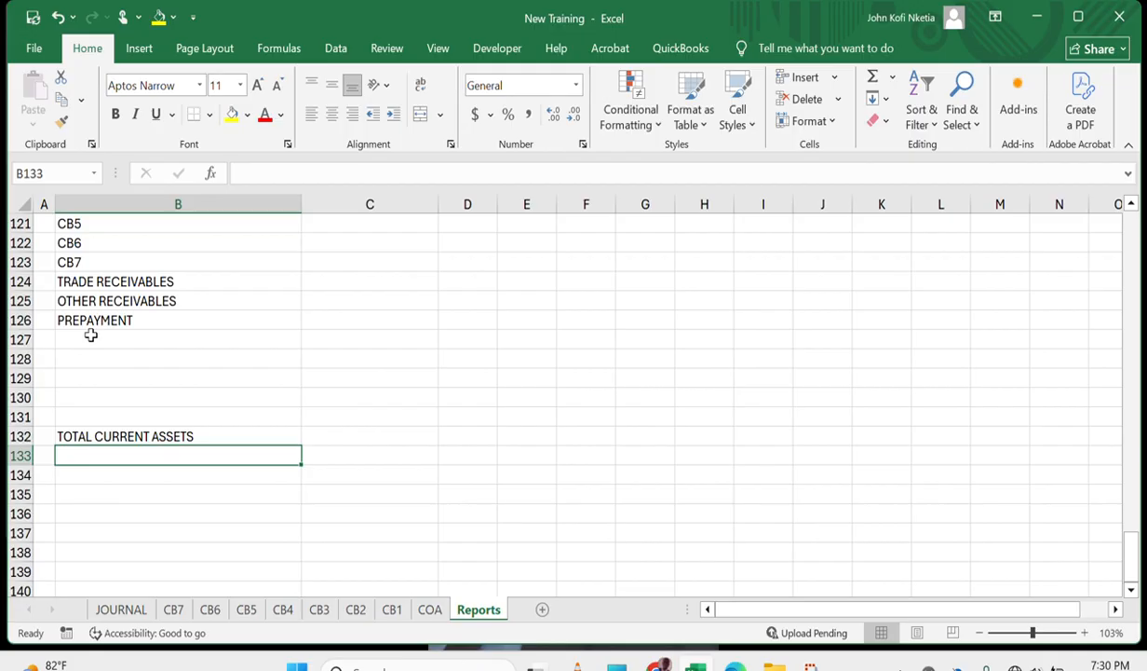
text(TOTAL ASSET)
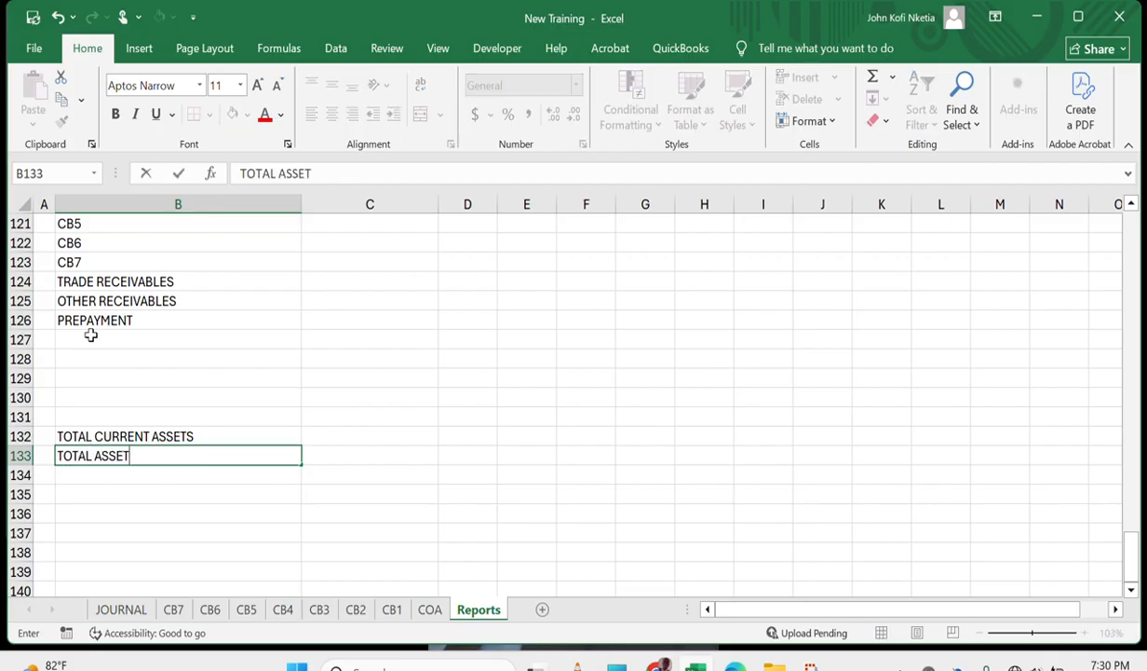
text(S)
key(Return)
Enter the label TOTAL NON-CURRENT ASSETS in cell B115, directly below LONG-TERM INVESTMENT.
scroll(221, 368, up, 6)
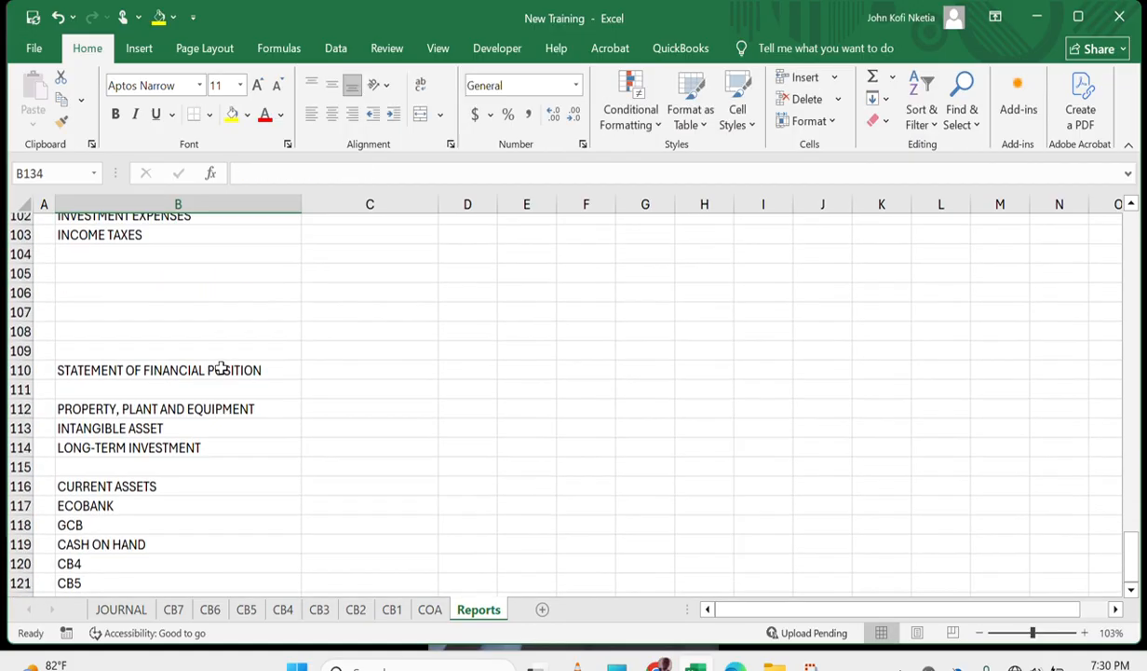
scroll(222, 368, up, 1)
click(117, 413)
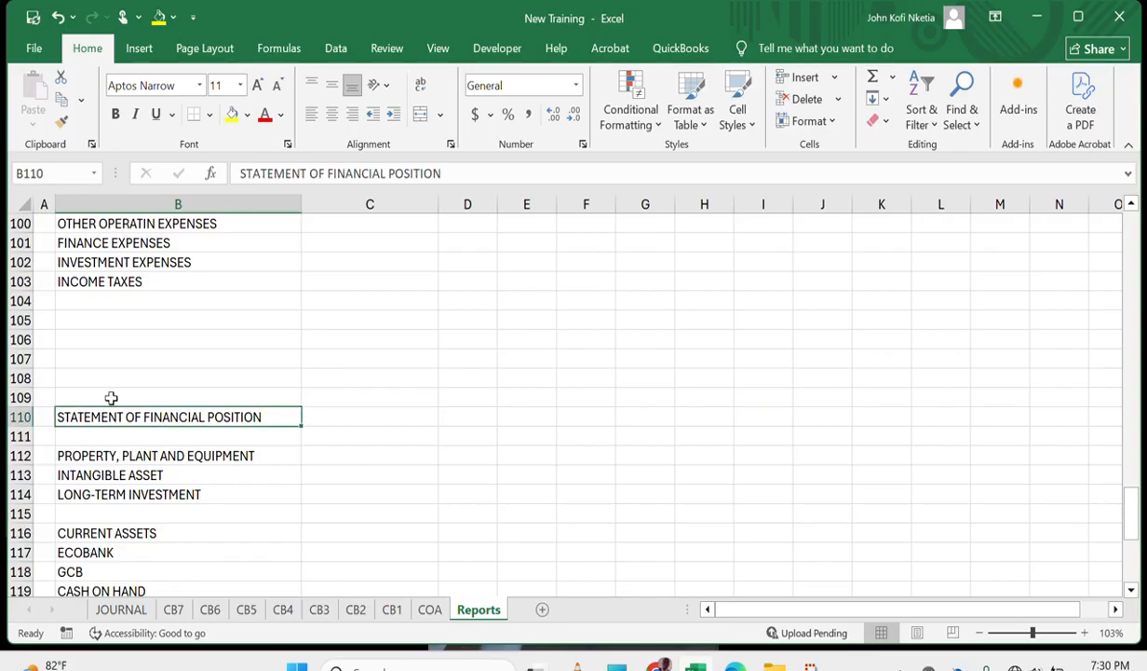
click(116, 393)
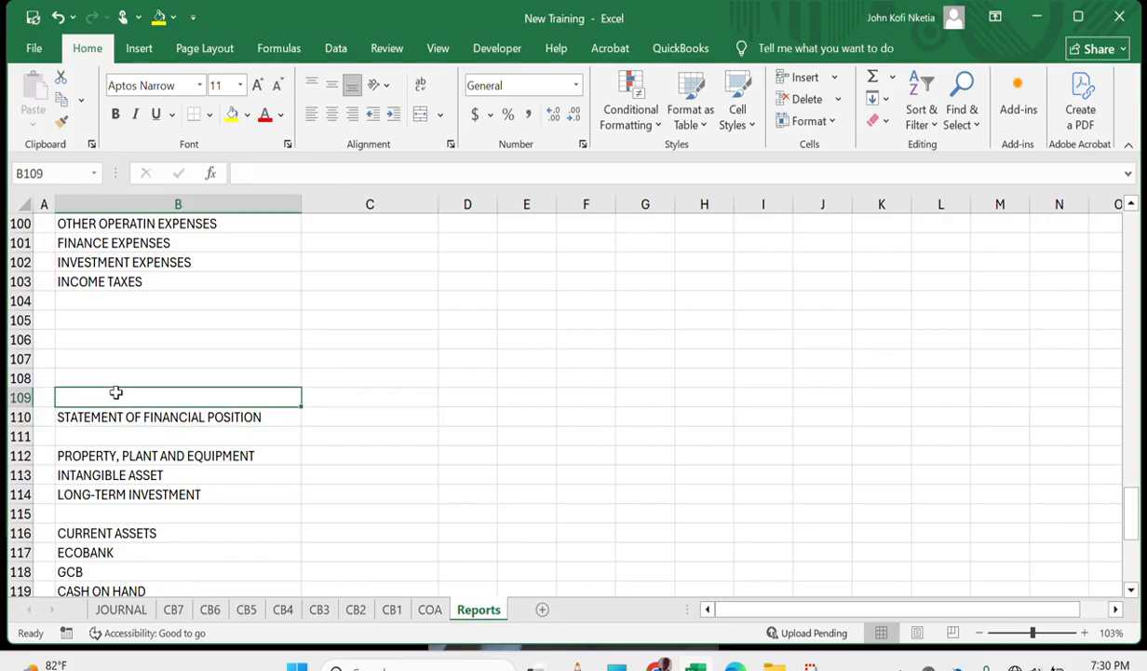
click(93, 515)
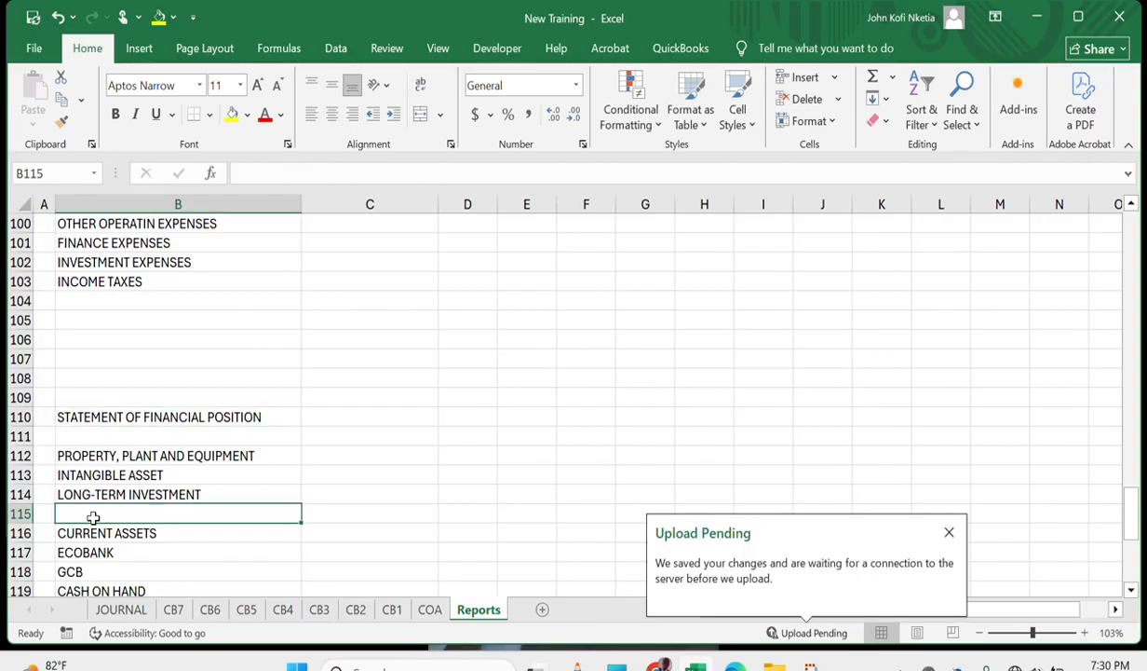
text(TOTAL)
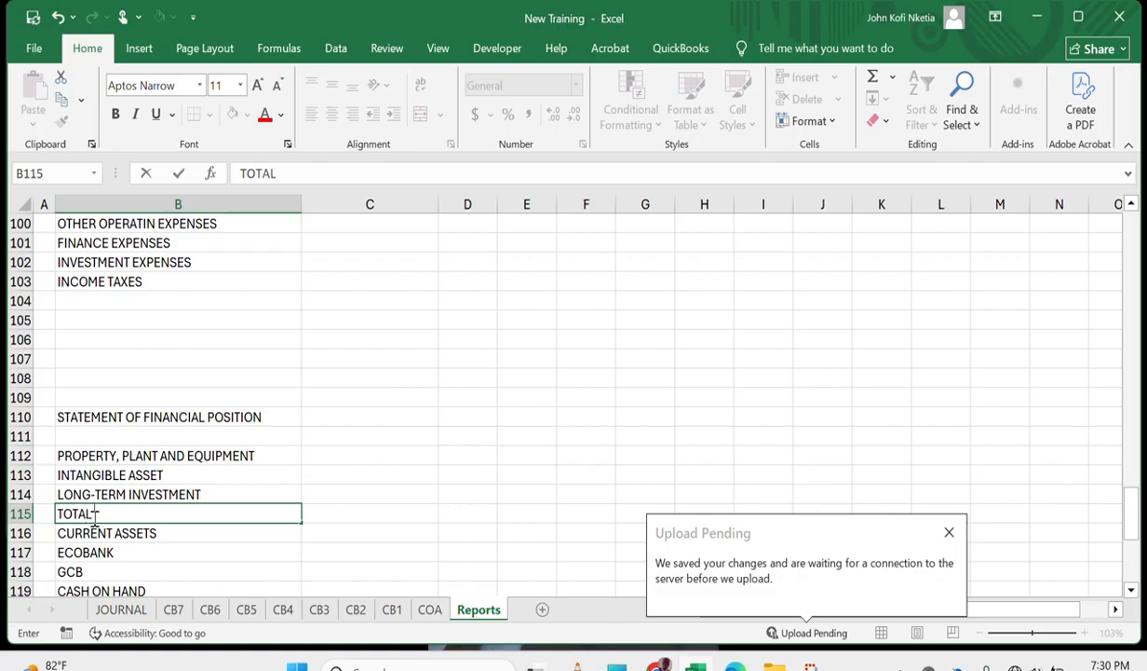
text( NON)
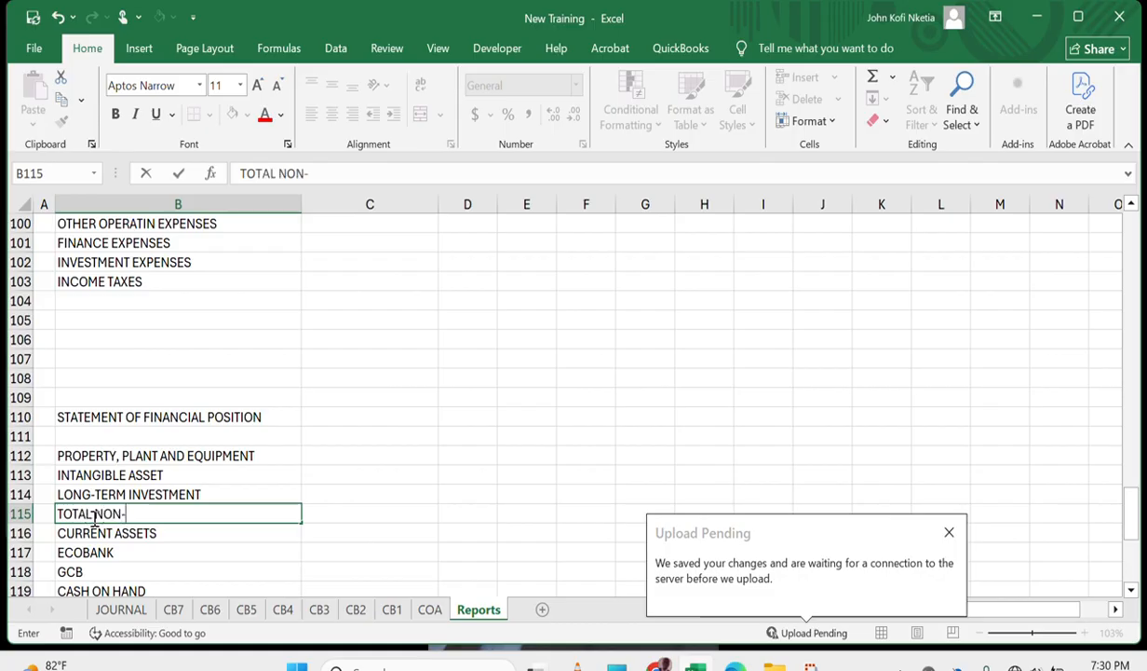
text(-CU)
key(BackSpace)
key(BackSpace)
key(BackSpace)
key(BackSpace)
key(BackSpace)
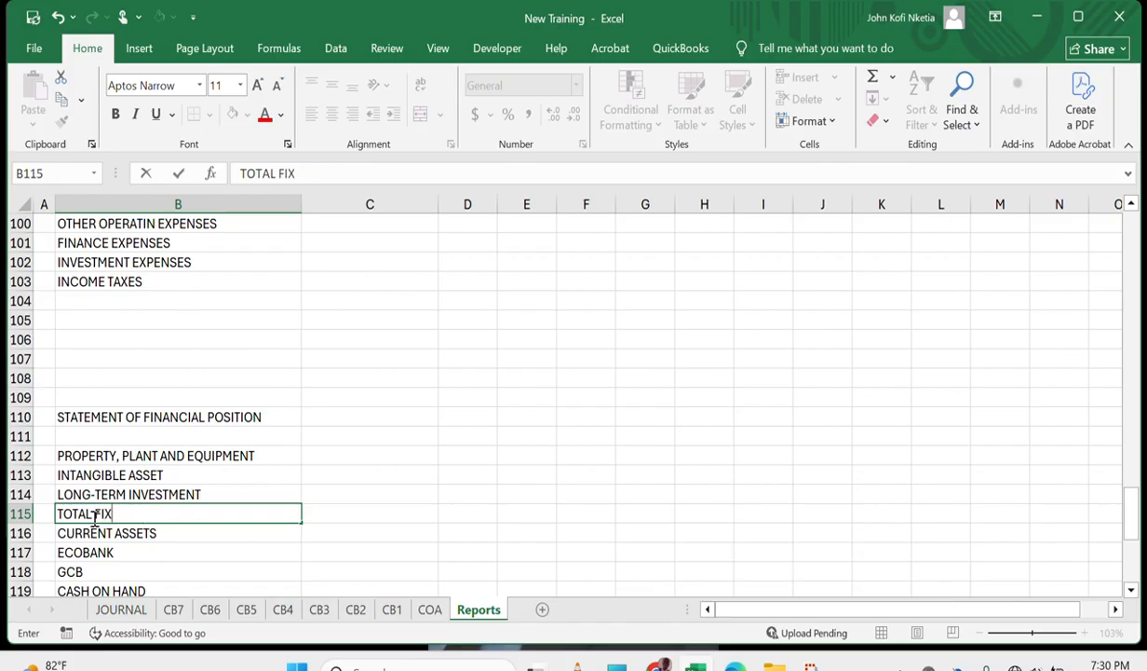
text(FIXED)
key(BackSpace)
key(BackSpace)
key(BackSpace)
key(BackSpace)
text(NON)
key(BackSpace)
key(BackSpace)
key(BackSpace)
text(NON-CURRENT ASSETS)
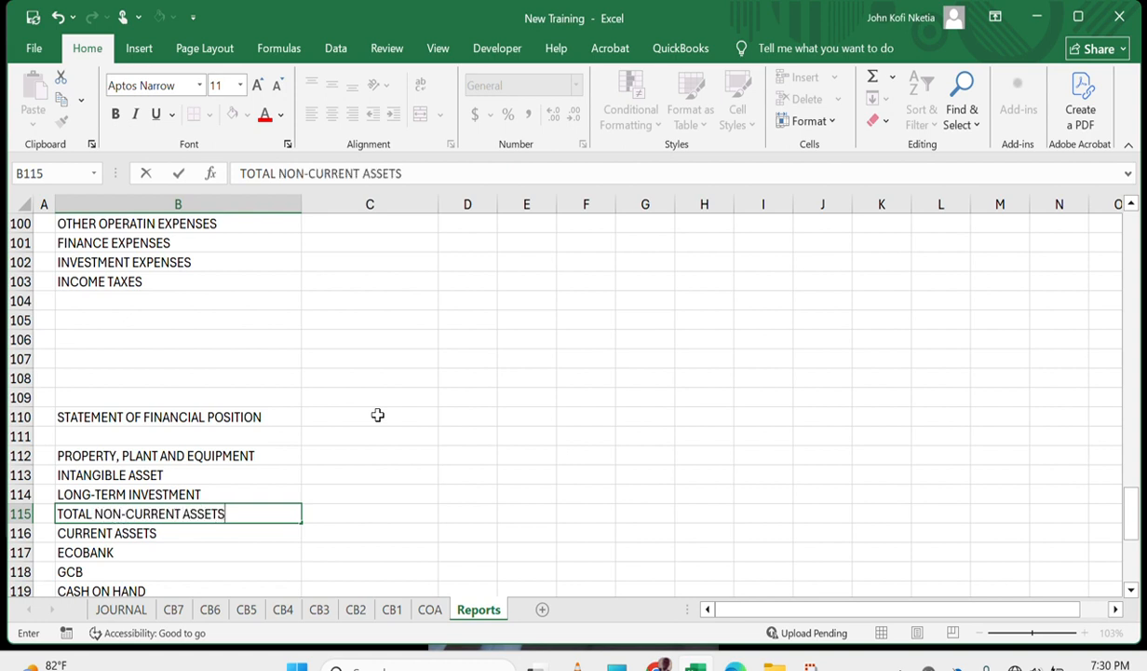
key(Return)
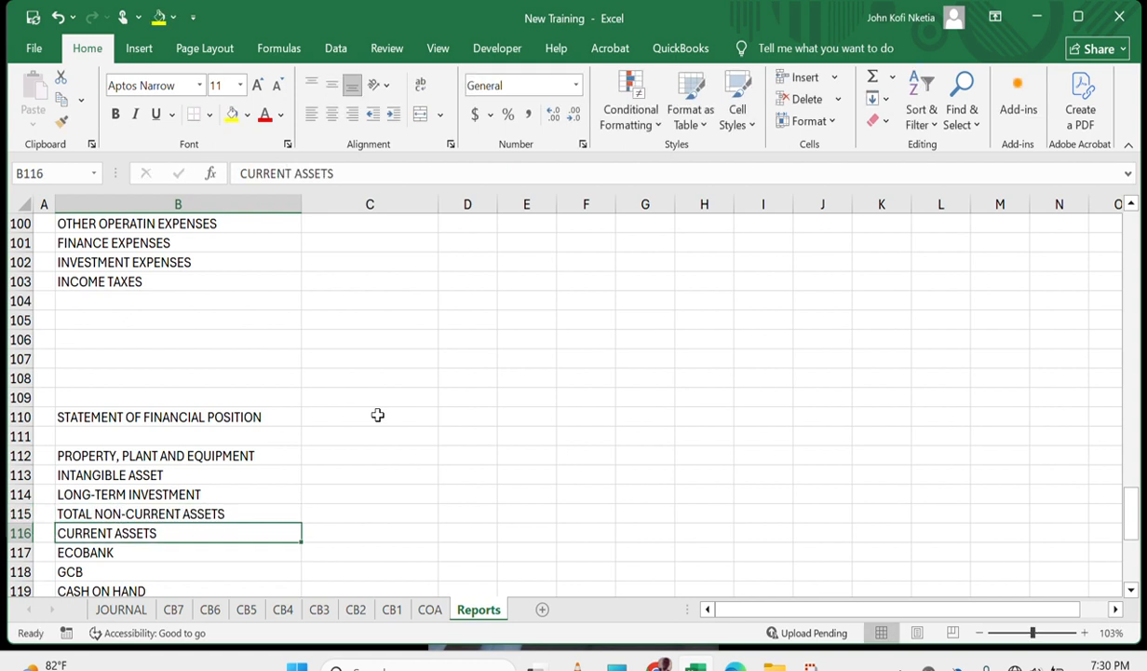
Enter the heading EQUITY AND LIABILITIES in cell B135, leaving a blank row below TOTAL ASSETS.
scroll(377, 414, down, 6)
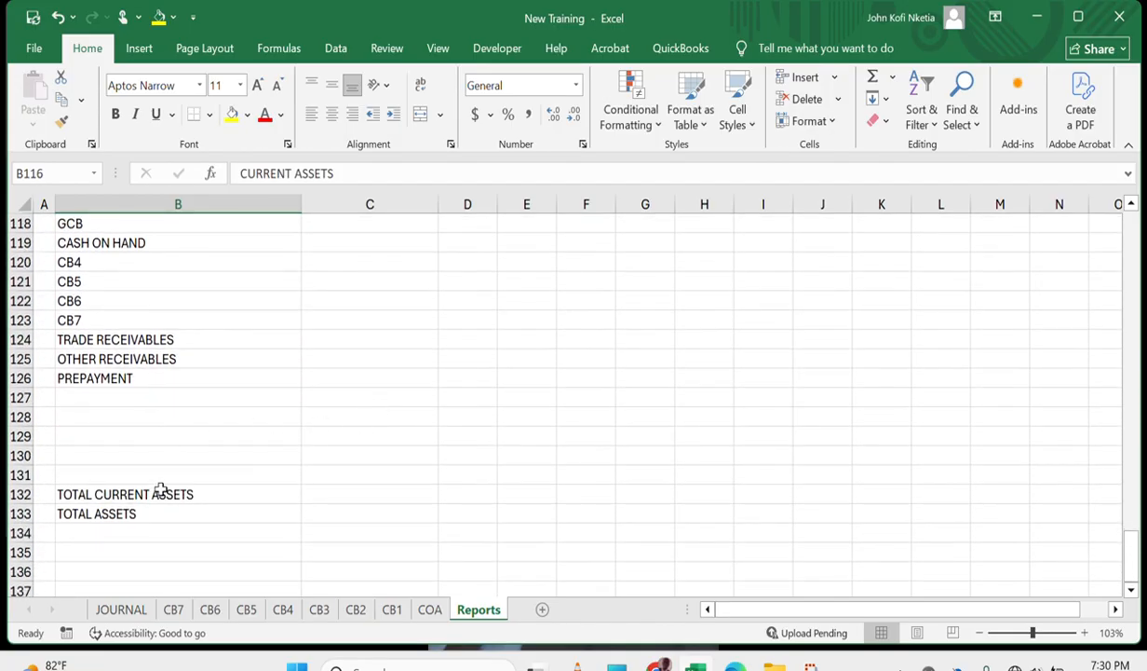
scroll(159, 486, down, 1)
click(118, 483)
click(119, 491)
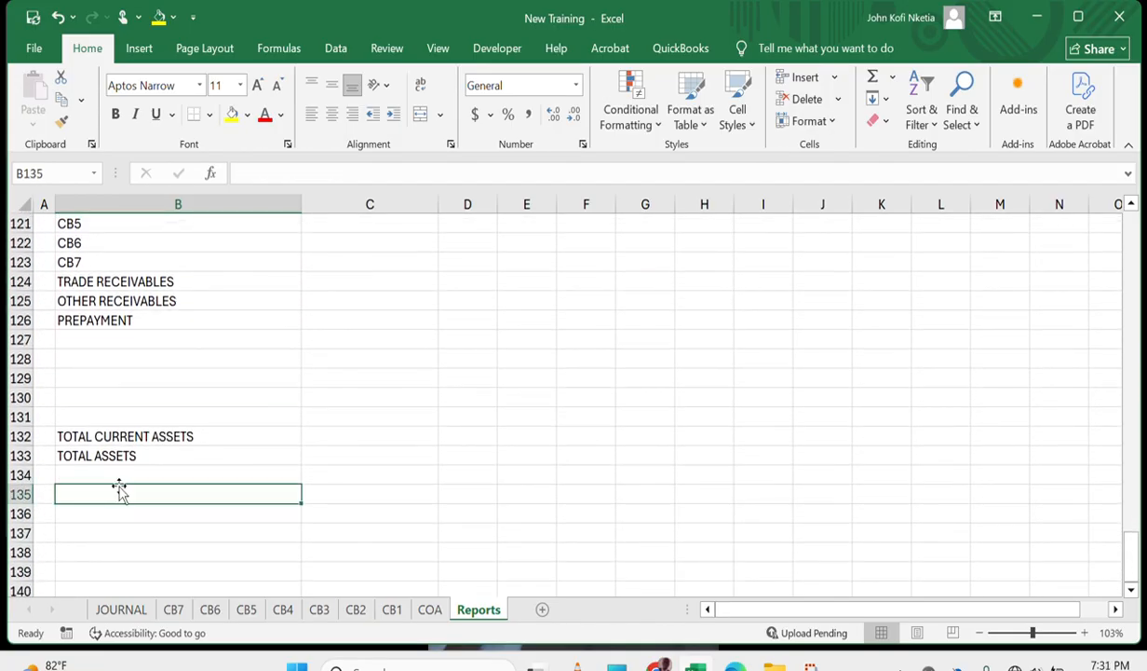
text(EQUT)
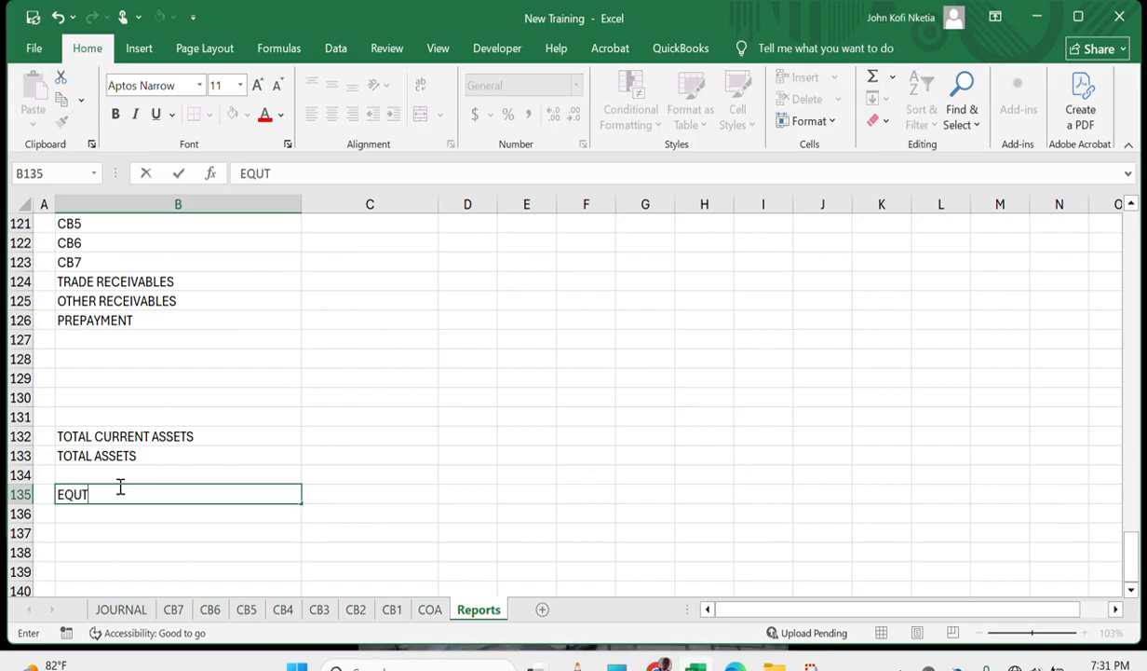
key(BackSpace)
text(IT)
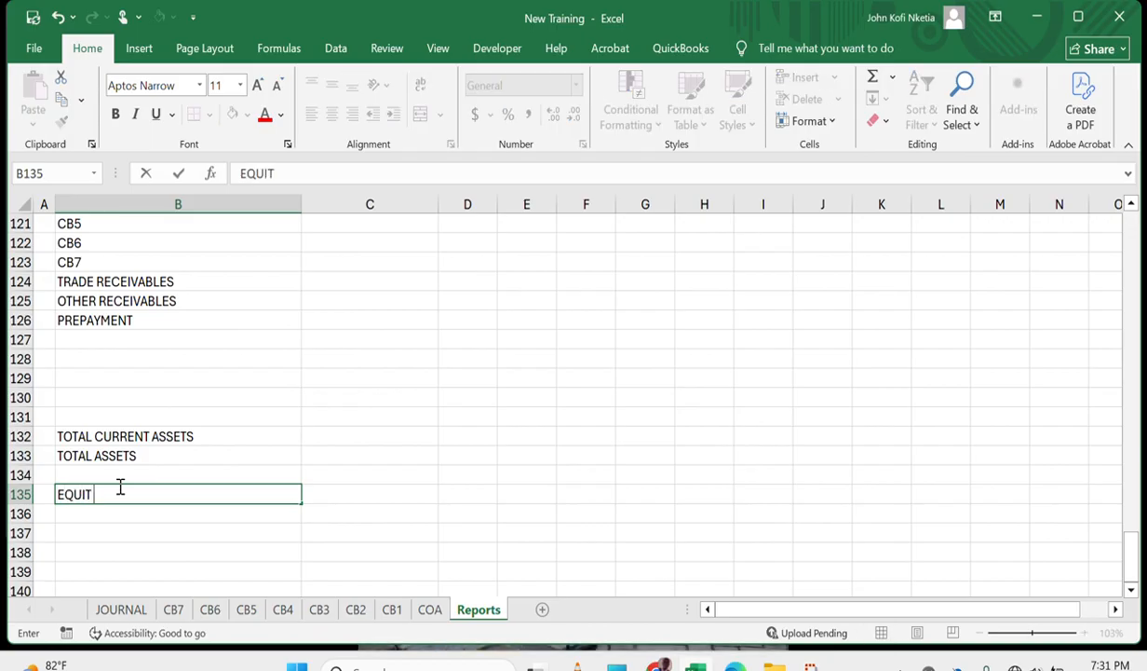
text(Y AND LIABILIT)
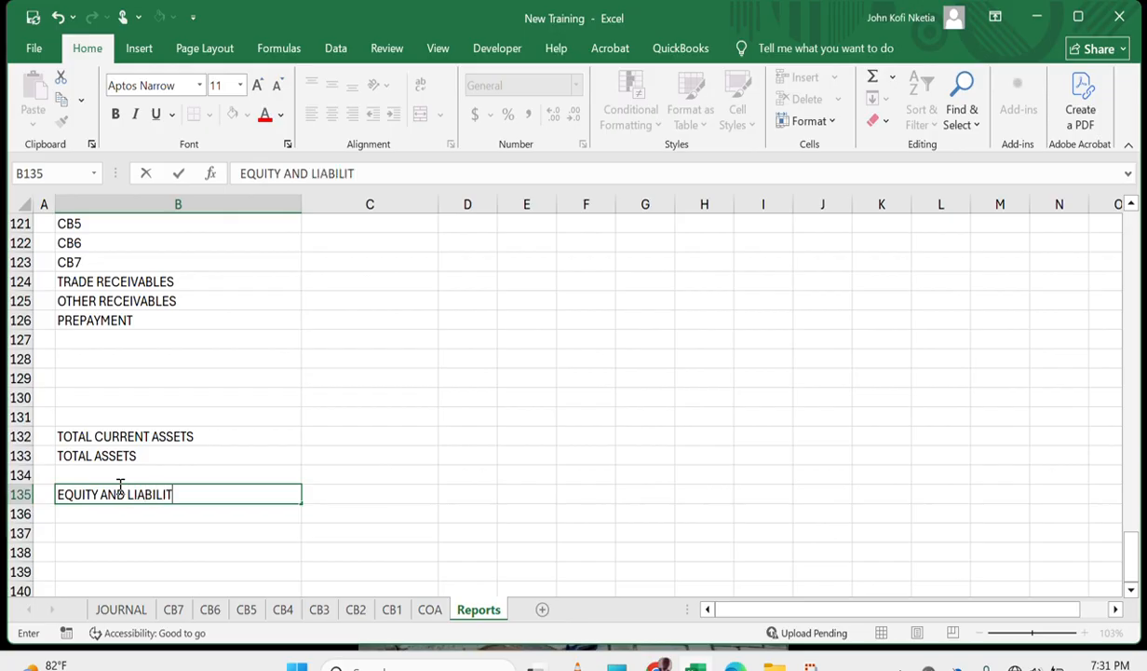
text(IES)
key(Return)
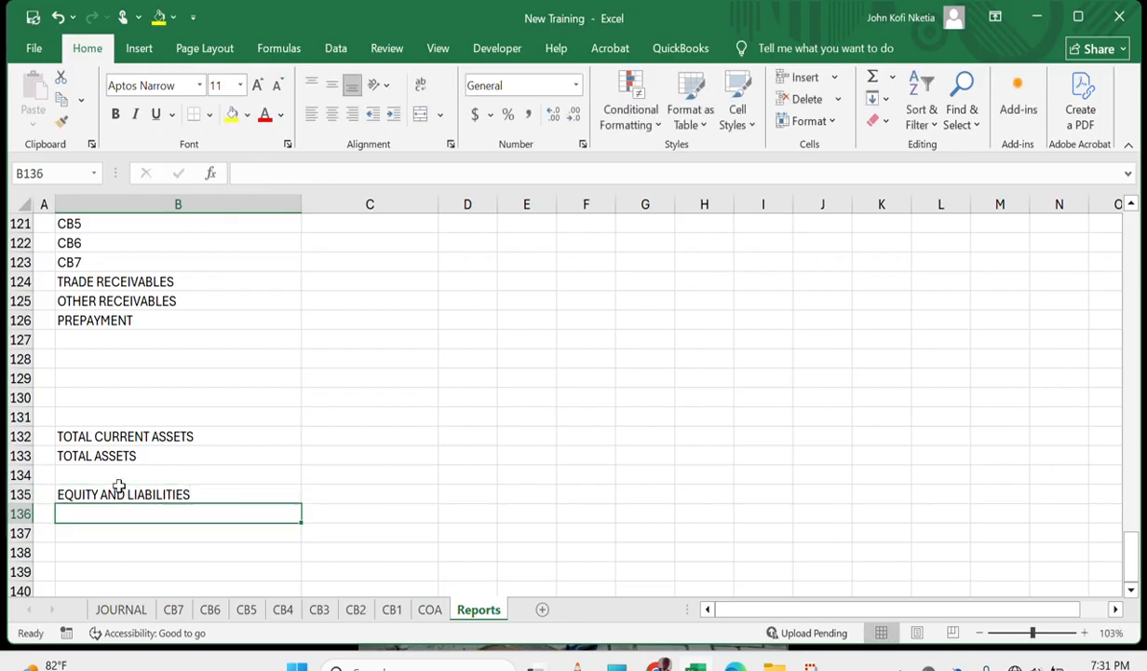
Enter the subheading EQUITY in cell B136, without the autocompleted remainder of the heading above.
text(=)
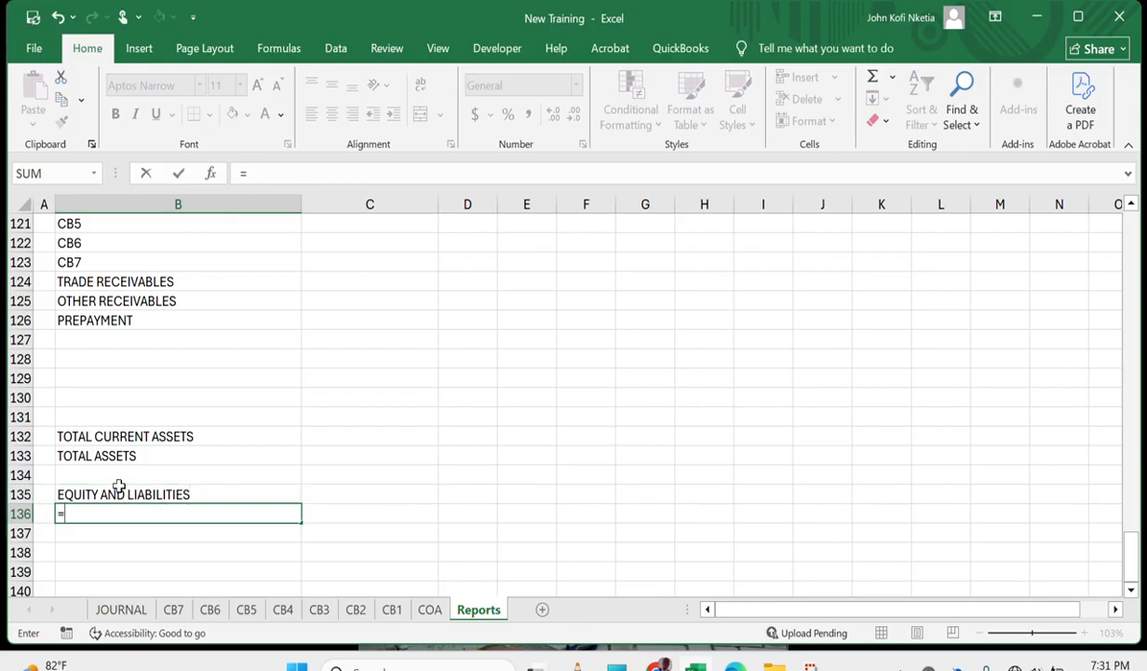
key(Escape)
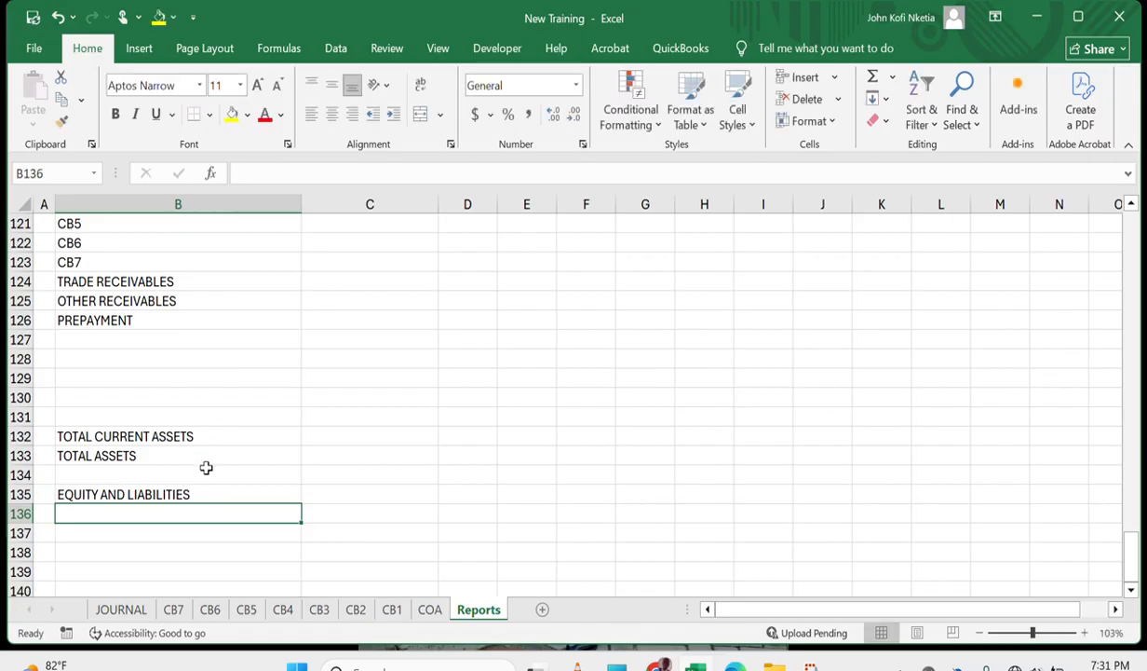
text(EQUITY)
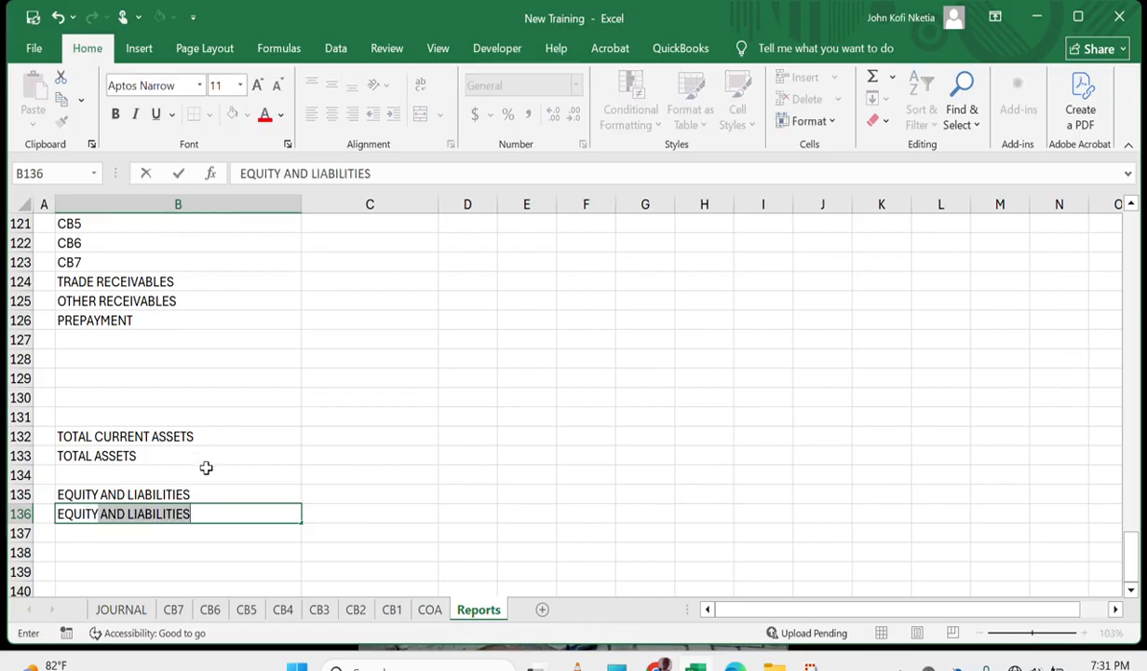
key(Return)
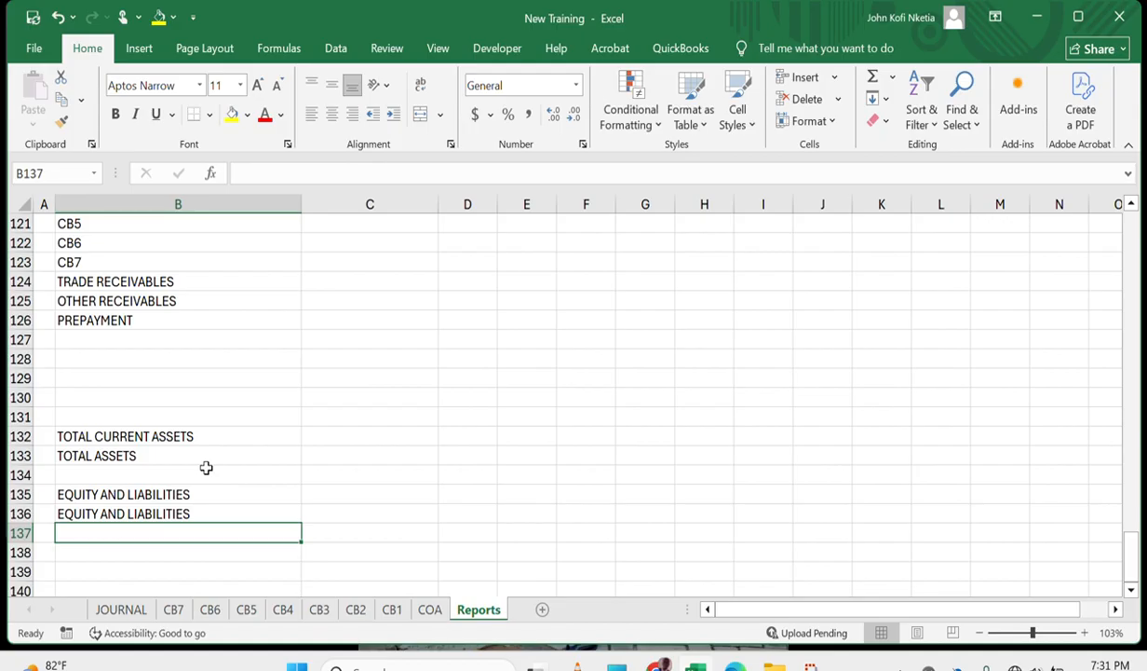
key(Up)
text(EQUITY)
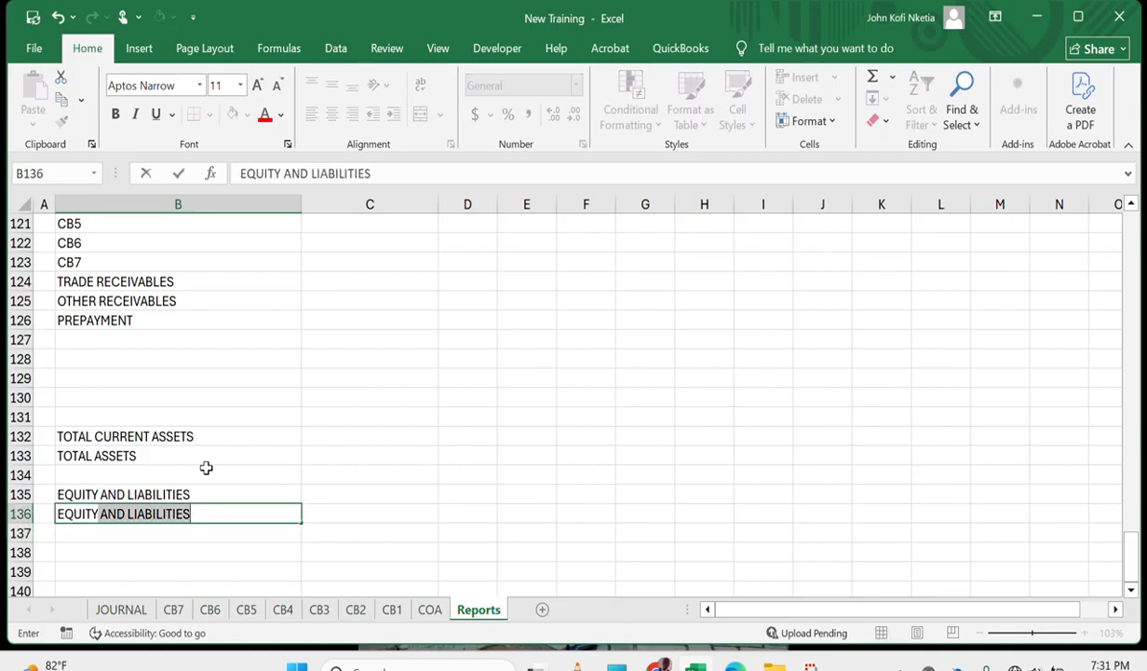
key(Delete)
key(Return)
Link cell B137 to the STATED CAPITAL account name in B46 with the formula =B46.
text(=)
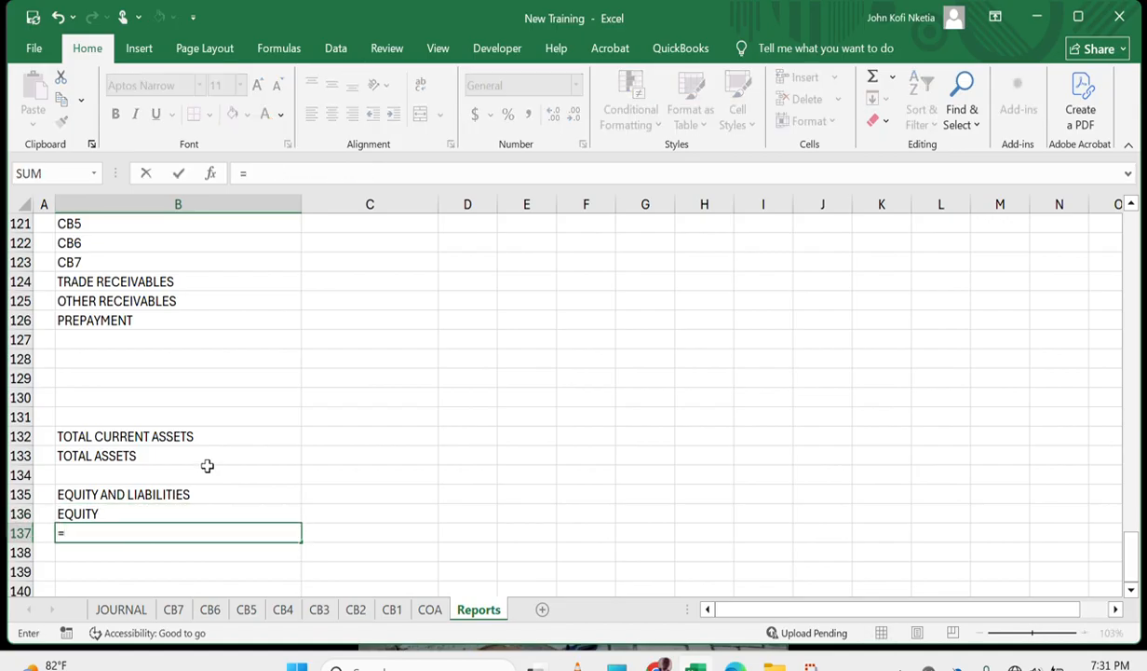
click(290, 281)
scroll(290, 281, up, 20)
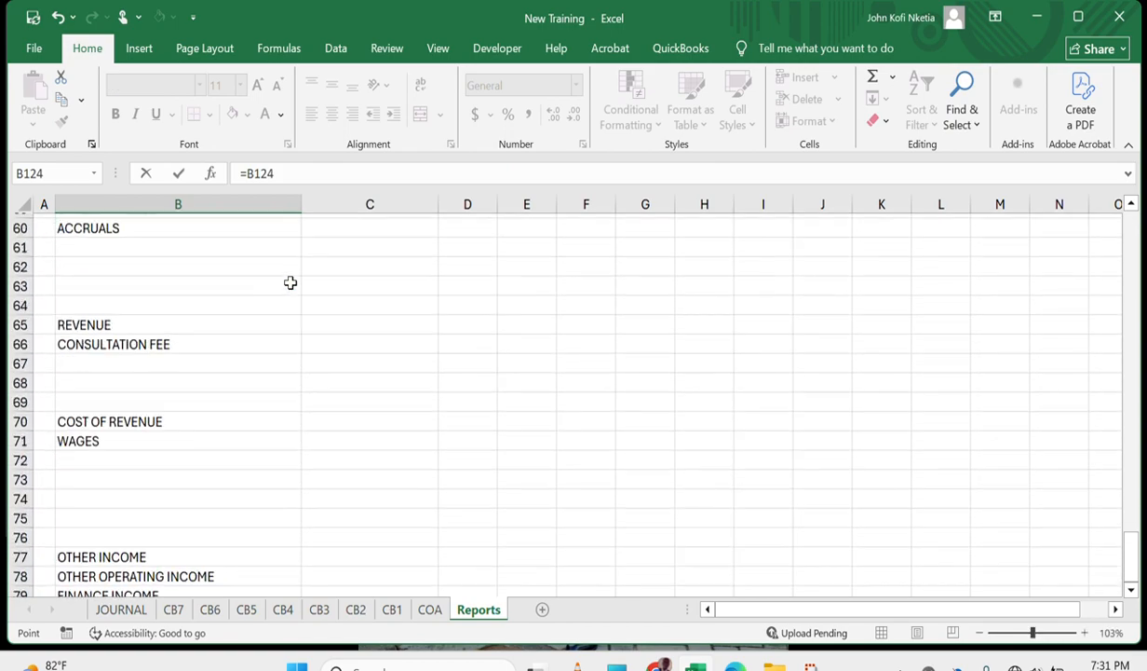
scroll(289, 281, up, 16)
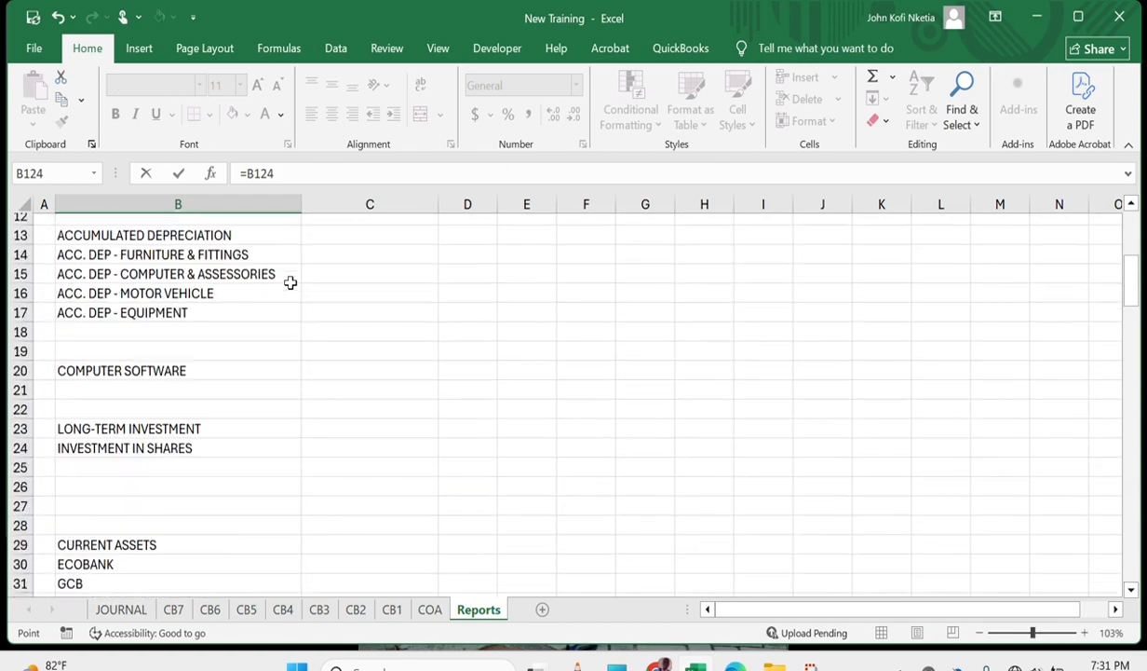
scroll(289, 281, up, 4)
scroll(290, 281, down, 5)
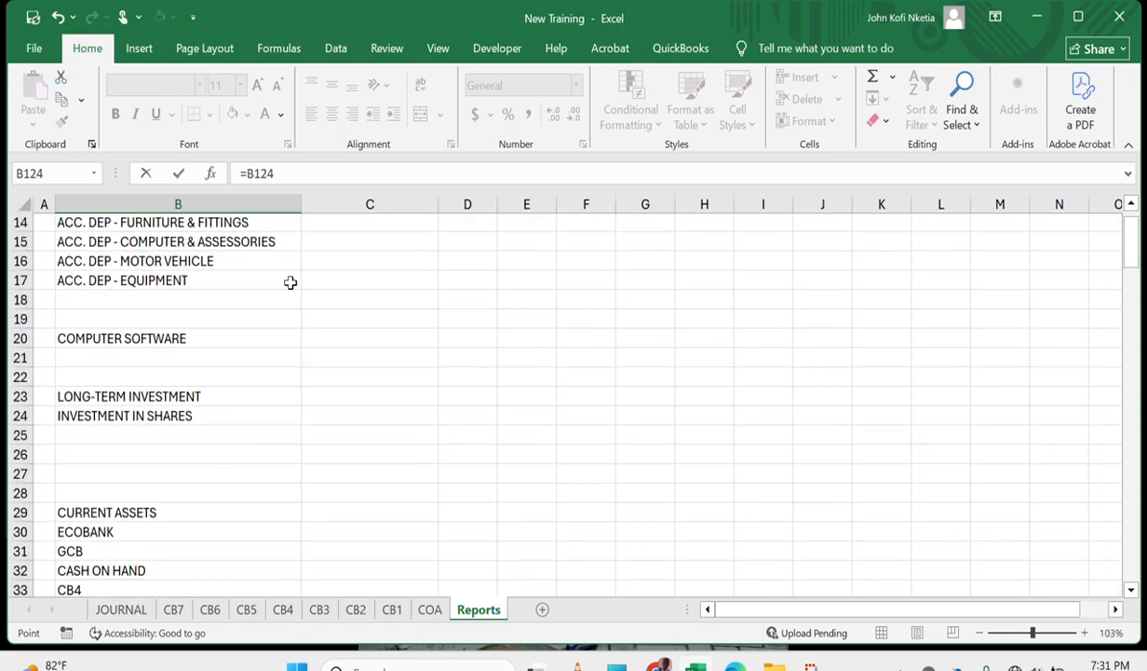
scroll(290, 281, down, 7)
scroll(290, 282, up, 2)
scroll(289, 281, down, 4)
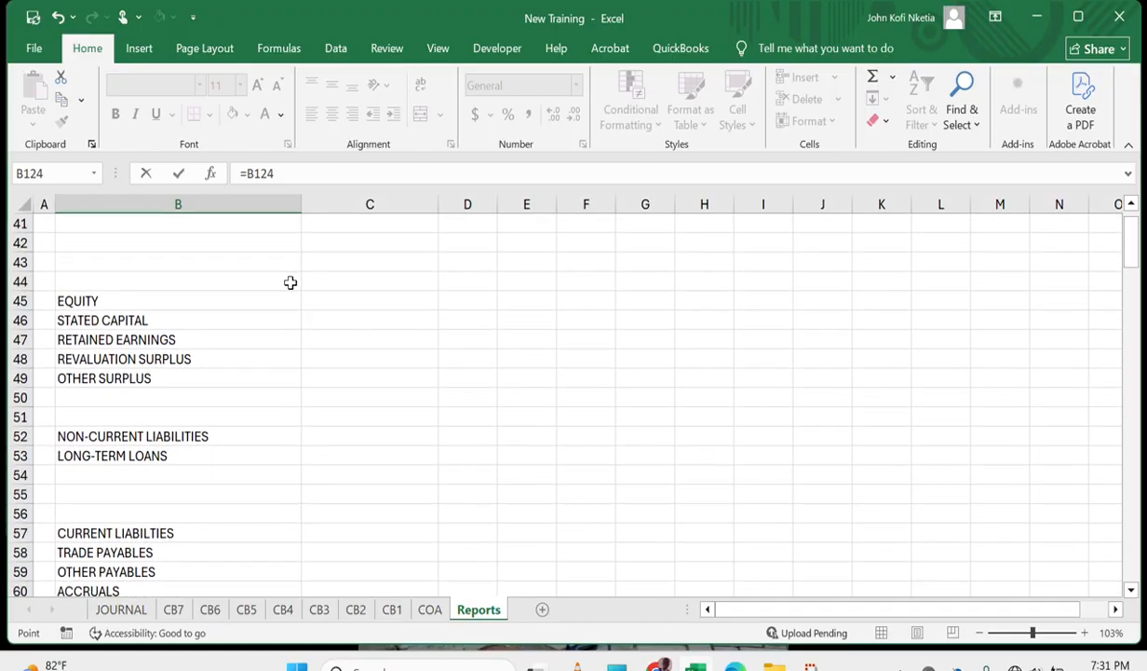
click(96, 323)
key(Return)
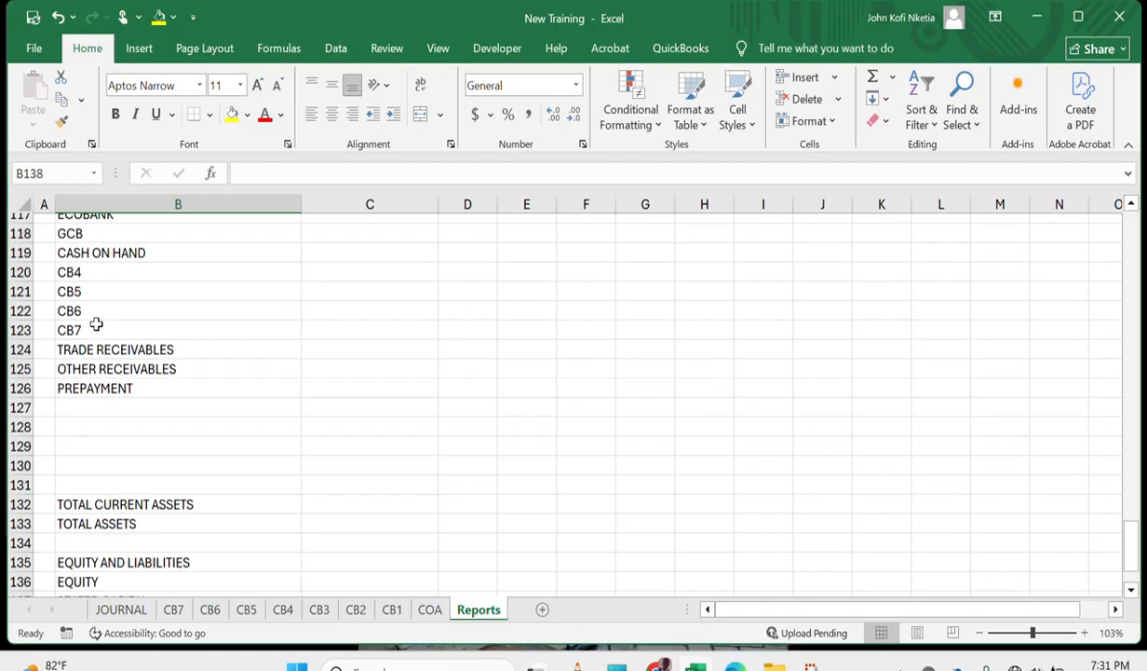
Fill the linked formula from B137 down through B143 to bring in the equity accounts, spare rows and NON-CURRENT LIABILITIES heading.
key(Up)
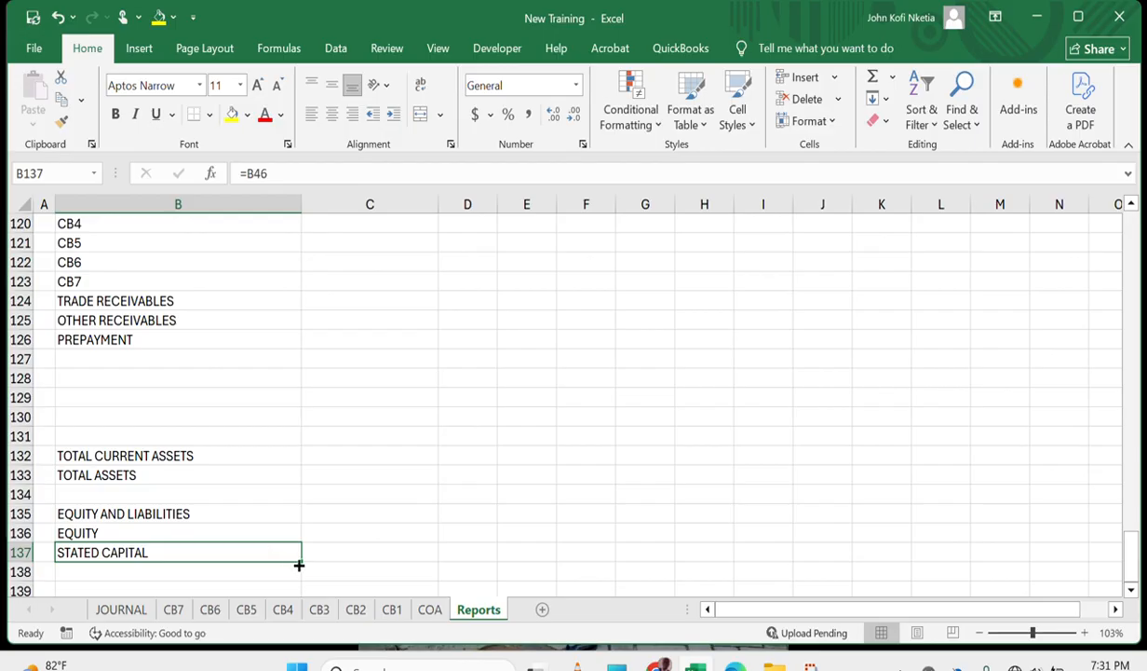
drag(300, 560, 290, 517)
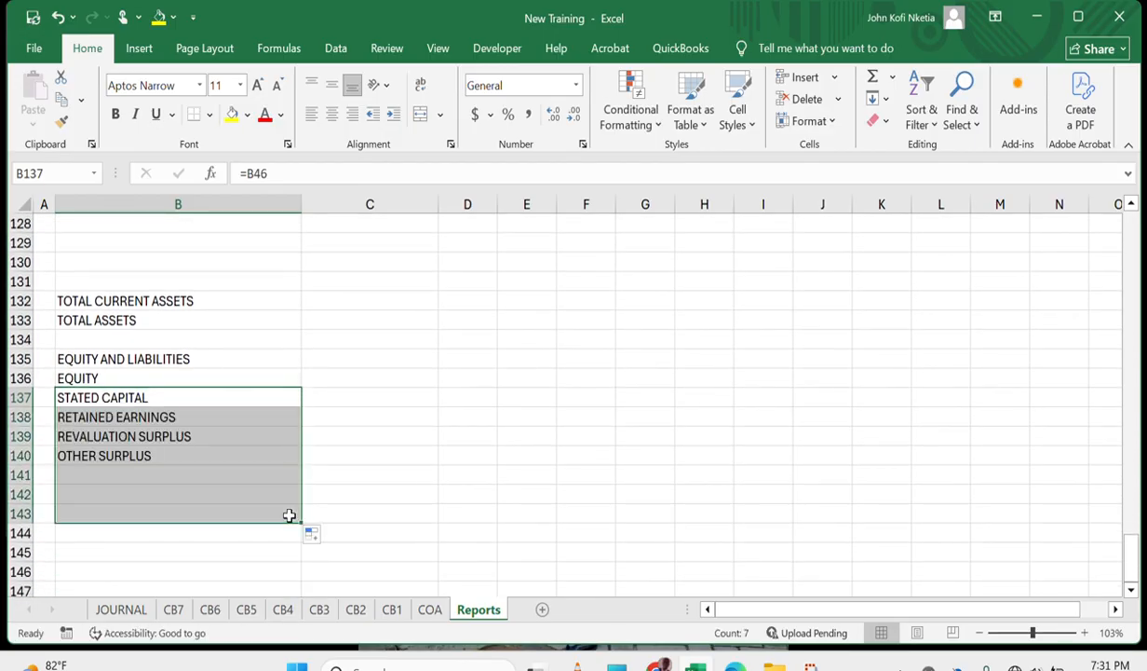
click(176, 514)
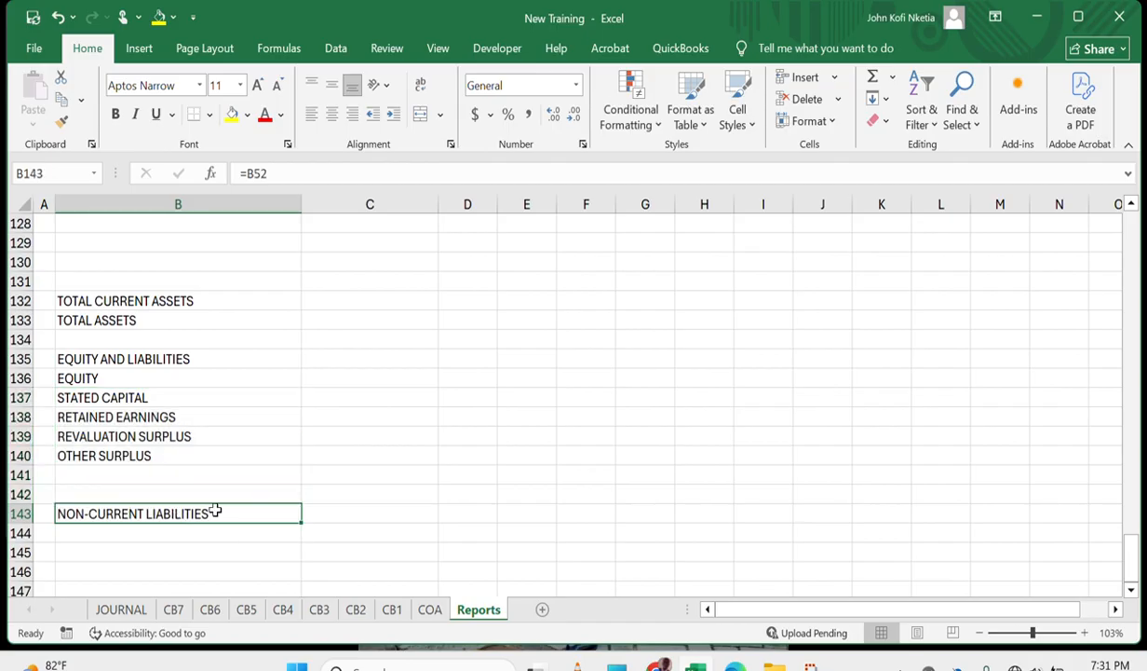
Fill the linked formula from B143 down through B154 to bring in the non-current and current liability accounts with their spare rows.
scroll(280, 466, down, 2)
drag(299, 428, 294, 577)
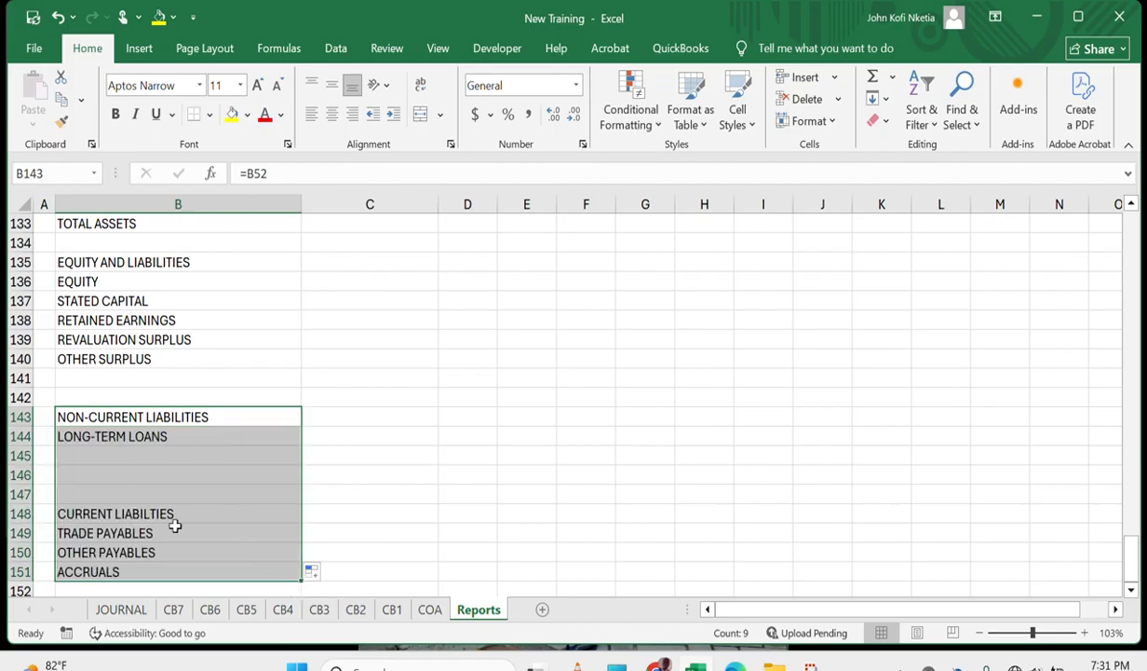
scroll(174, 523, down, 2)
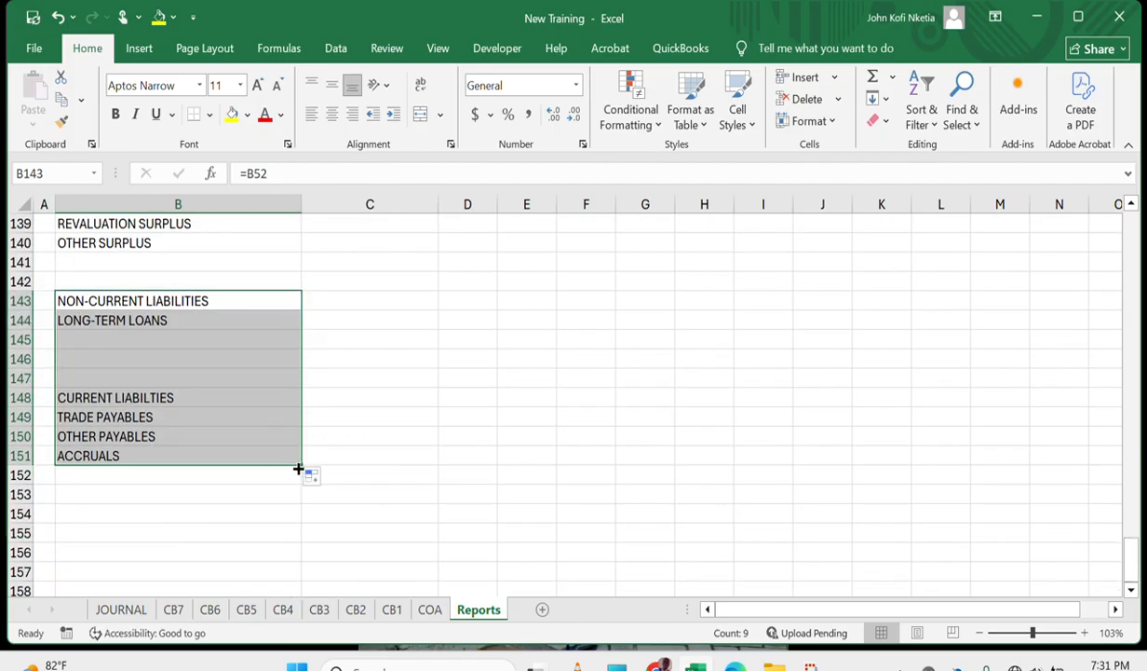
drag(298, 468, 289, 518)
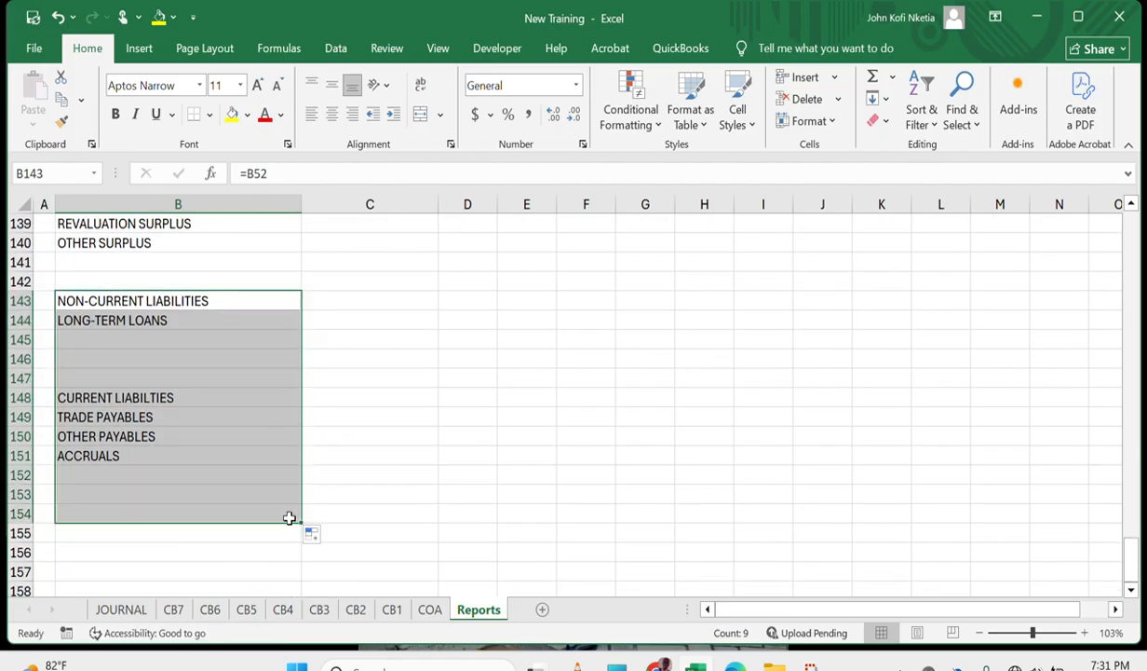
Insert a blank row at row 141, directly below OTHER SURPLUS in the equity section.
click(131, 493)
click(122, 380)
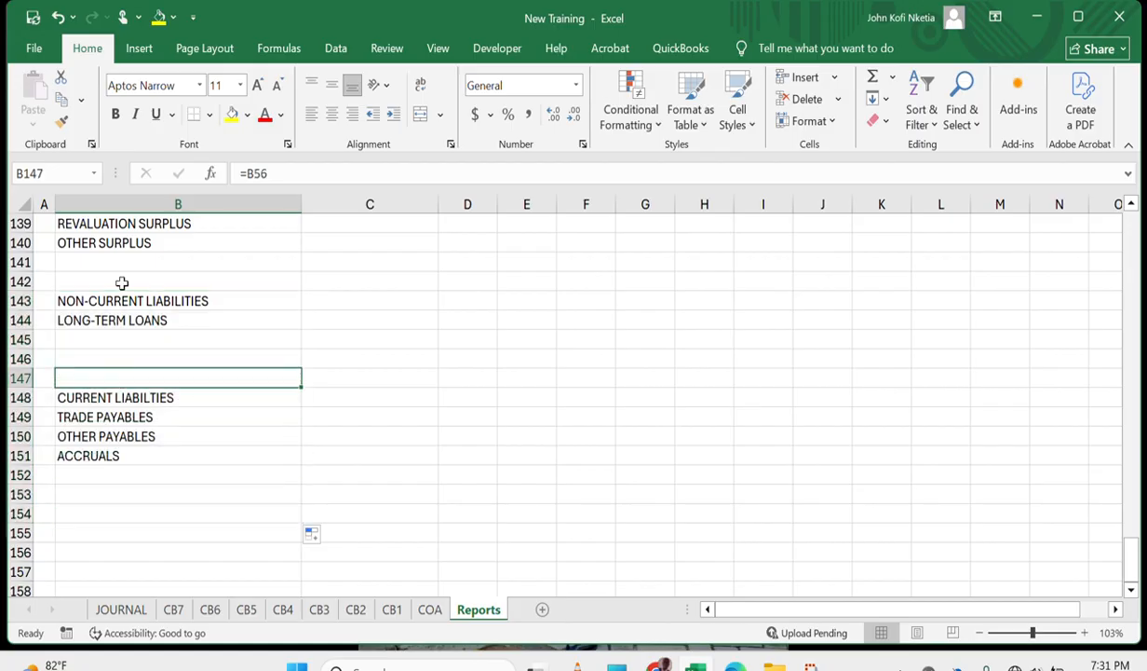
scroll(121, 361, up, 1)
click(121, 361)
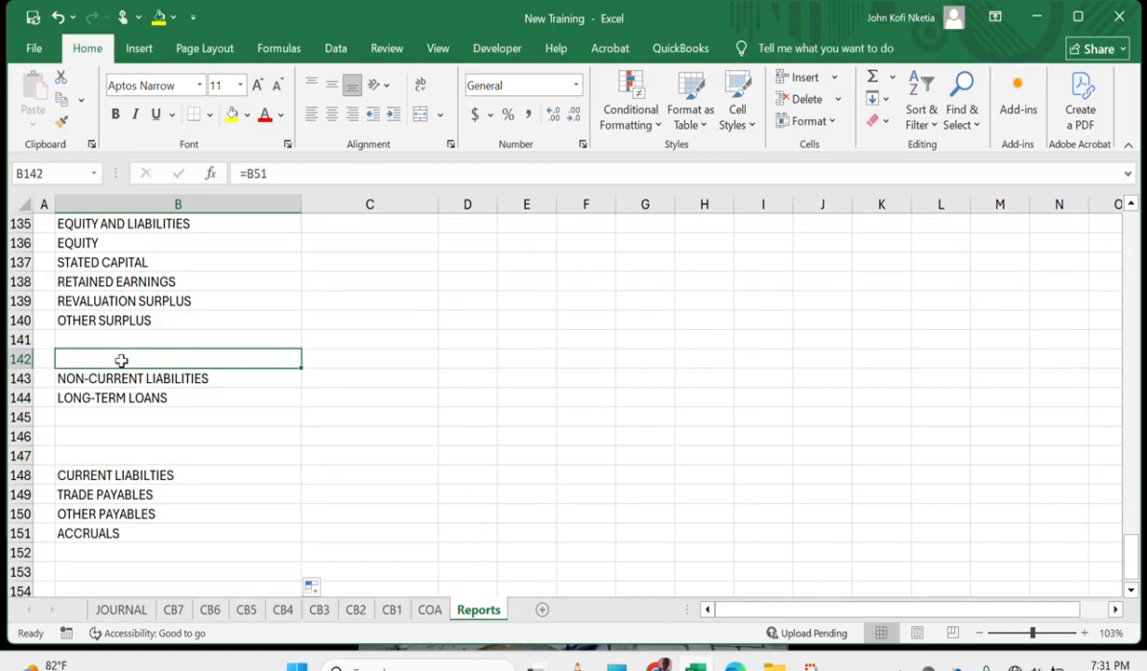
scroll(120, 359, up, 1)
click(23, 418)
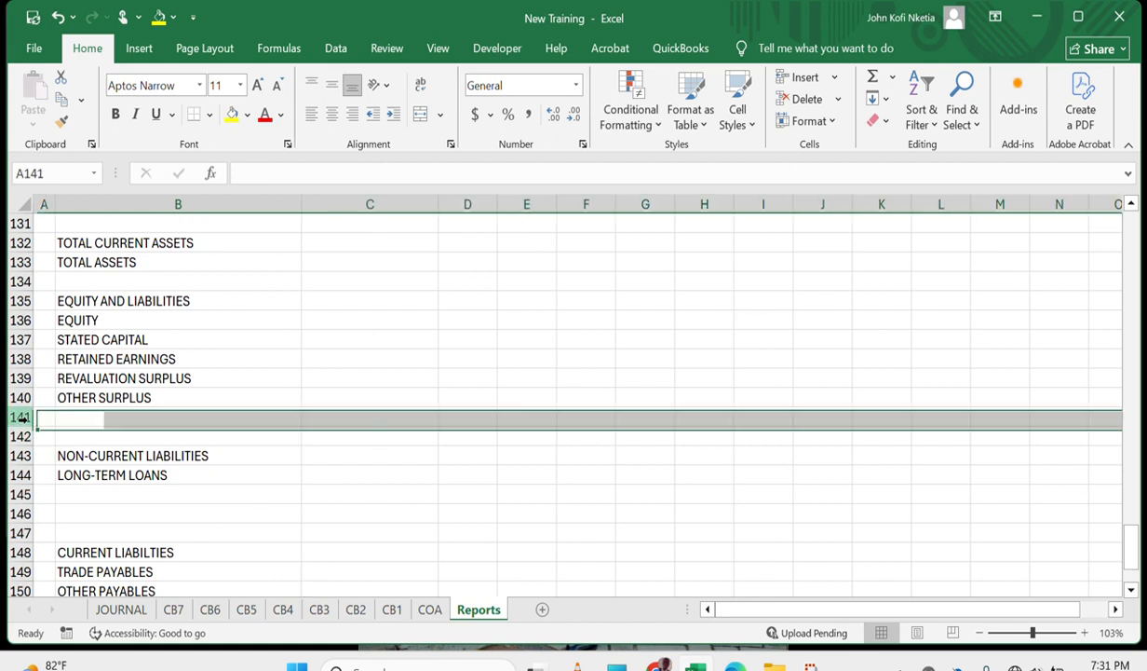
right_click(22, 418)
click(98, 263)
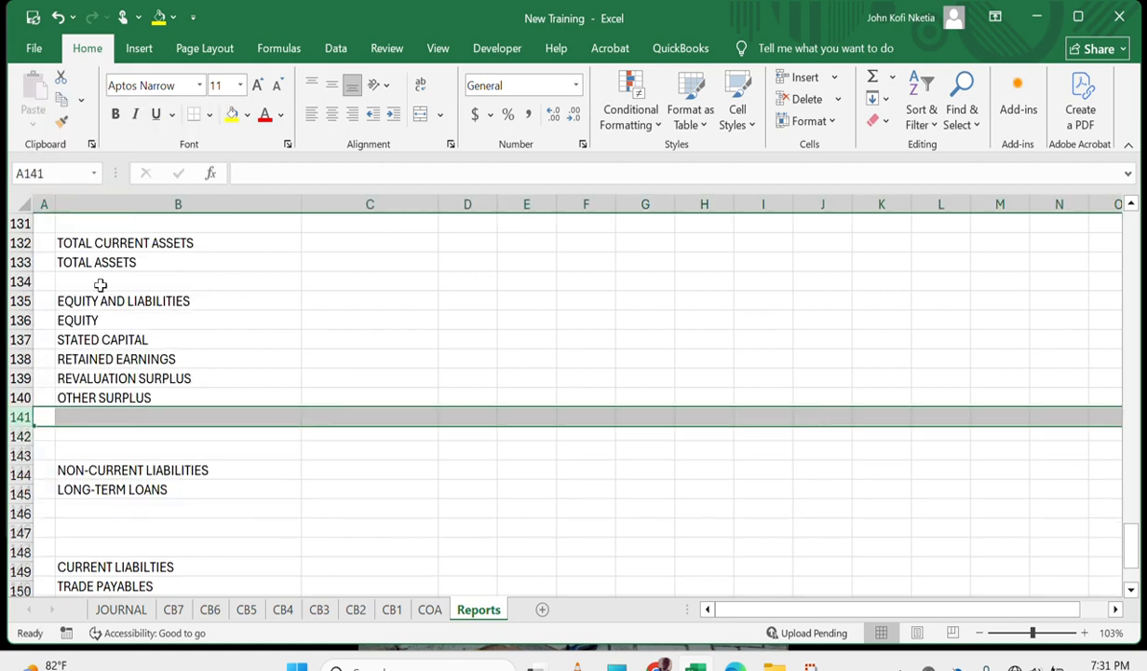
Enter the label TOTAL EQUITY in cell B141.
click(100, 420)
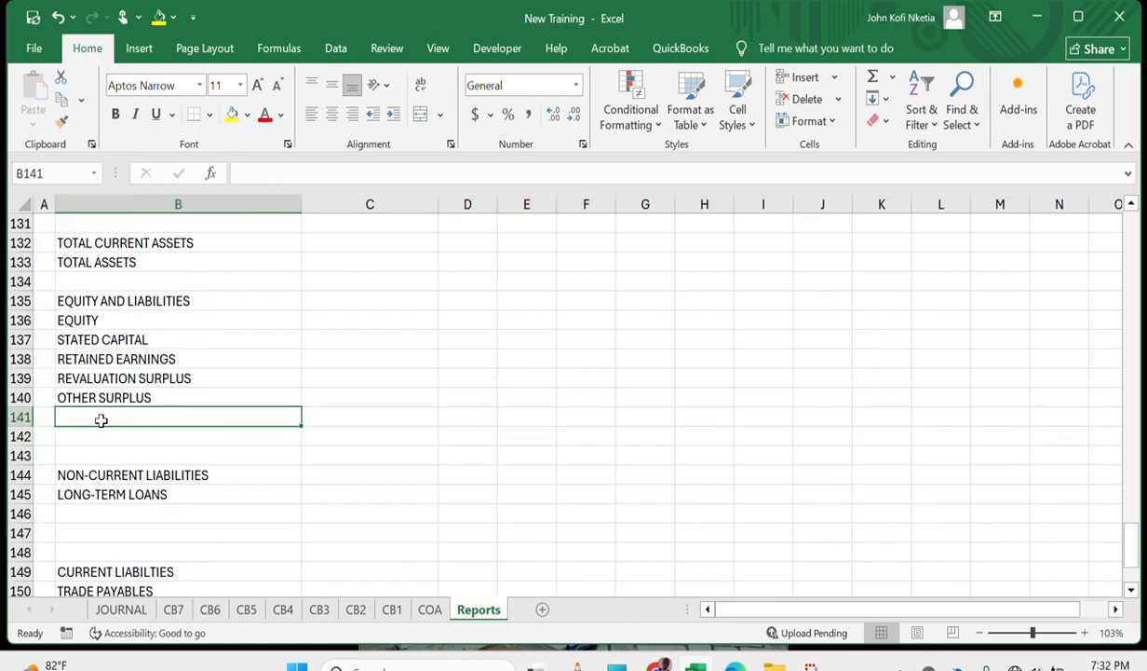
text(T)
key(BackSpace)
key(BackSpace)
text(TOTAL )
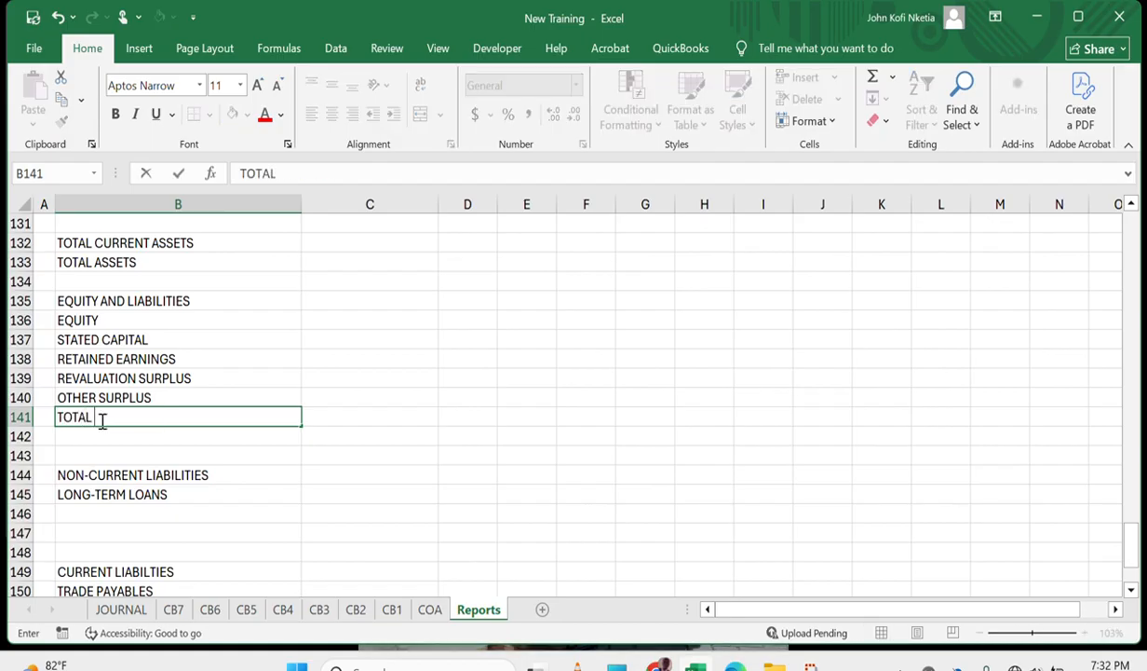
text(EQUITY)
key(Return)
Insert a blank row at row 149, directly above the CURRENT LIABILTIES heading.
key(Down)
key(Down)
key(Down)
key(Down)
key(Down)
key(Down)
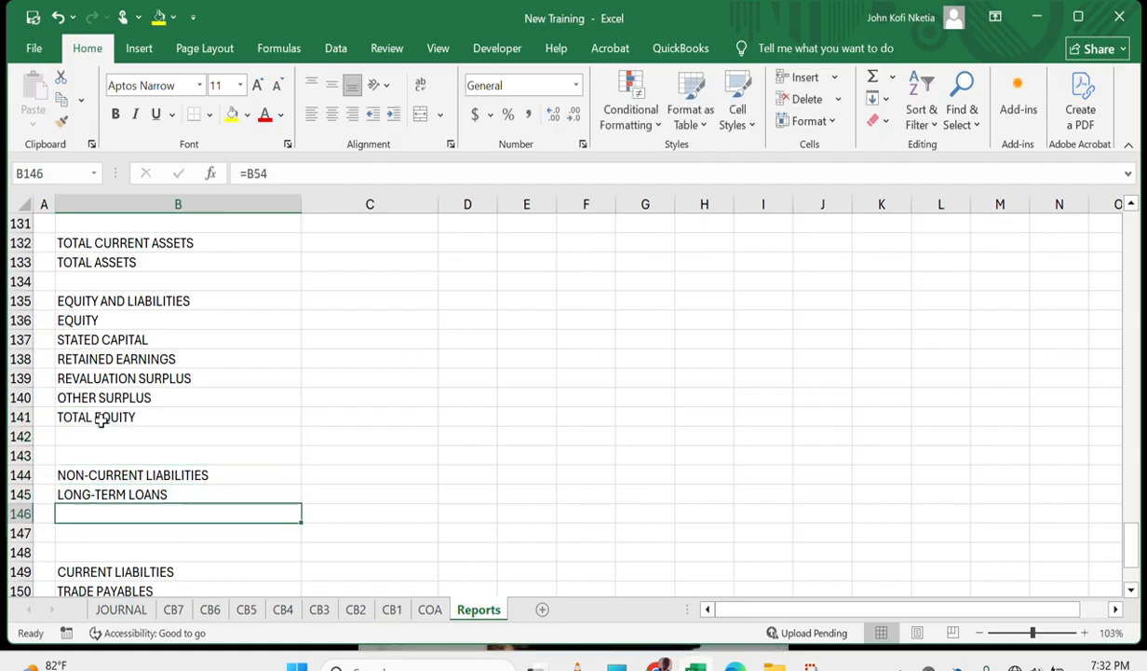
right_click(22, 573)
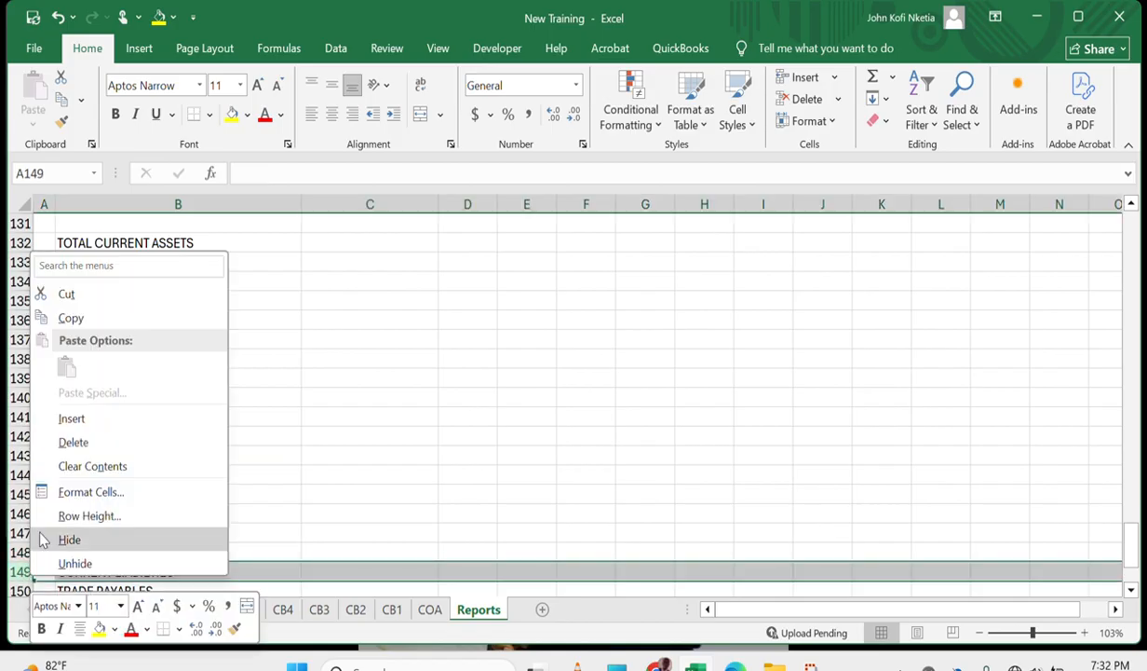
click(90, 415)
Enter the label TOTAL NON-CURRENT LIABILITIES in cell B149, correcting its spelling.
click(104, 570)
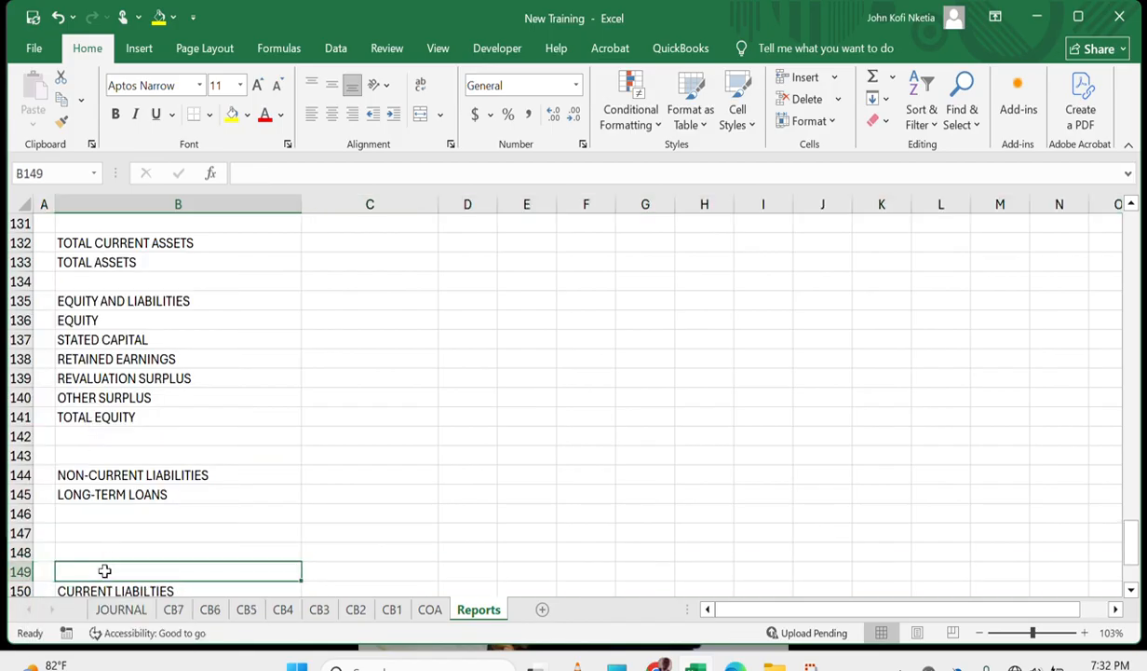
text(TOTAL NON)
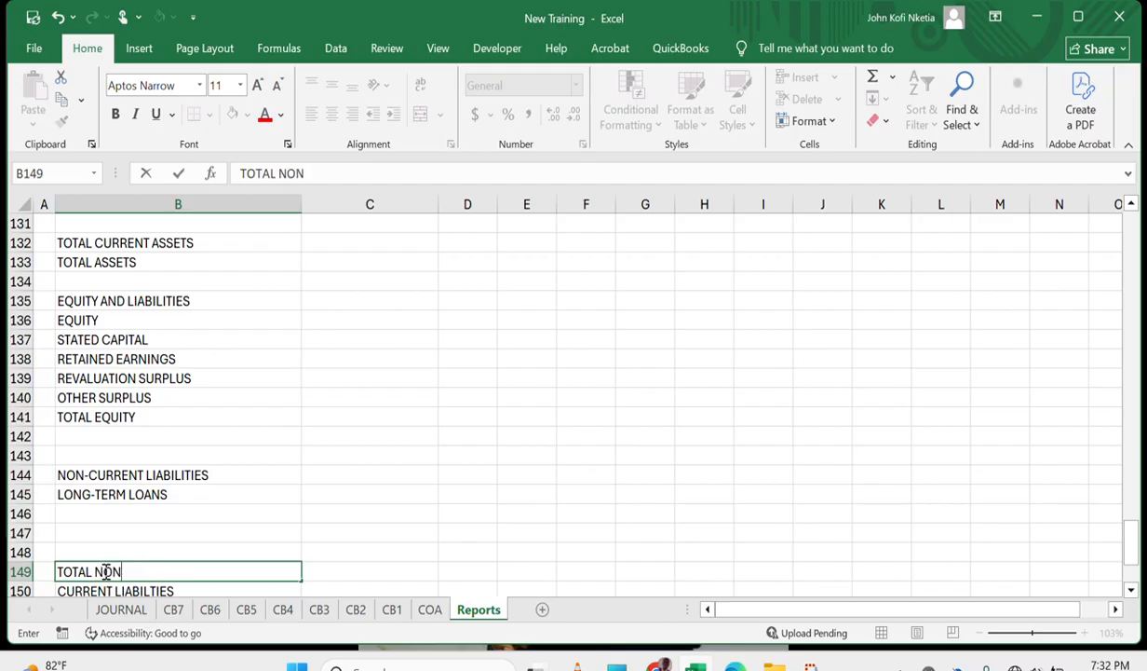
text(-CURRENT LI)
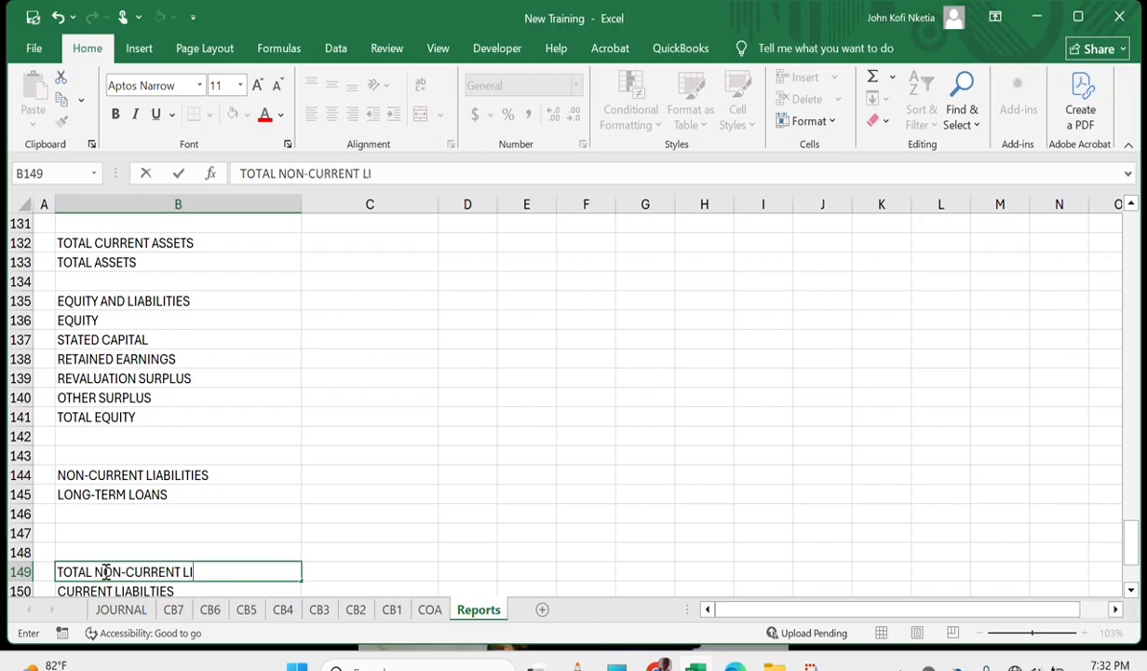
text(ABILITESS)
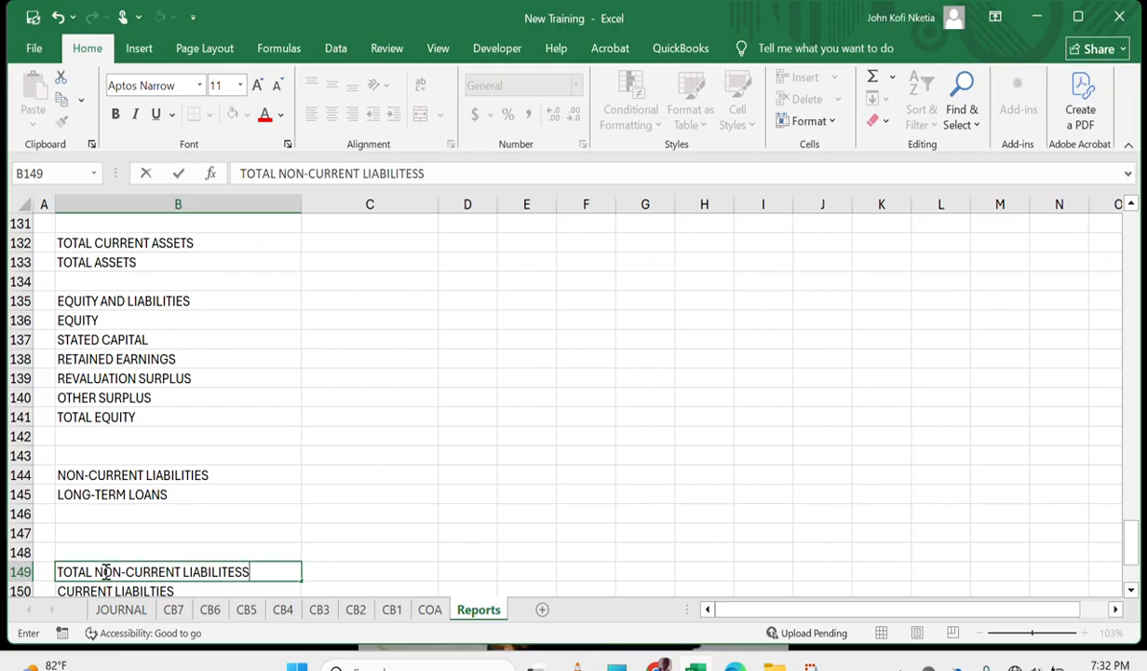
key(Return)
key(Up)
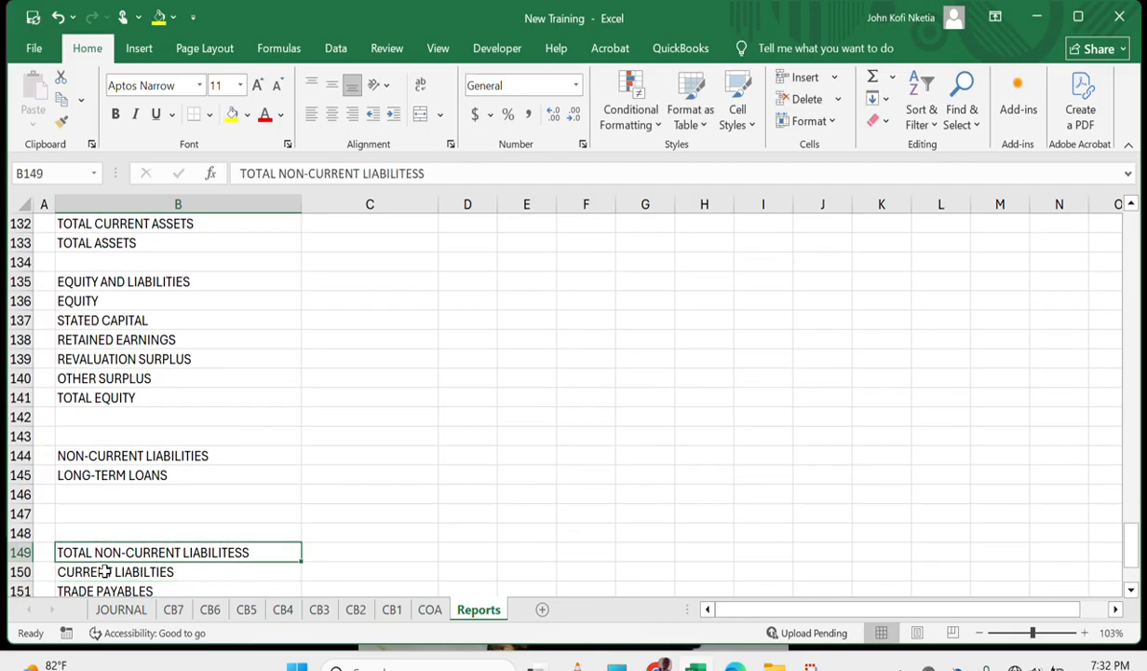
click(448, 164)
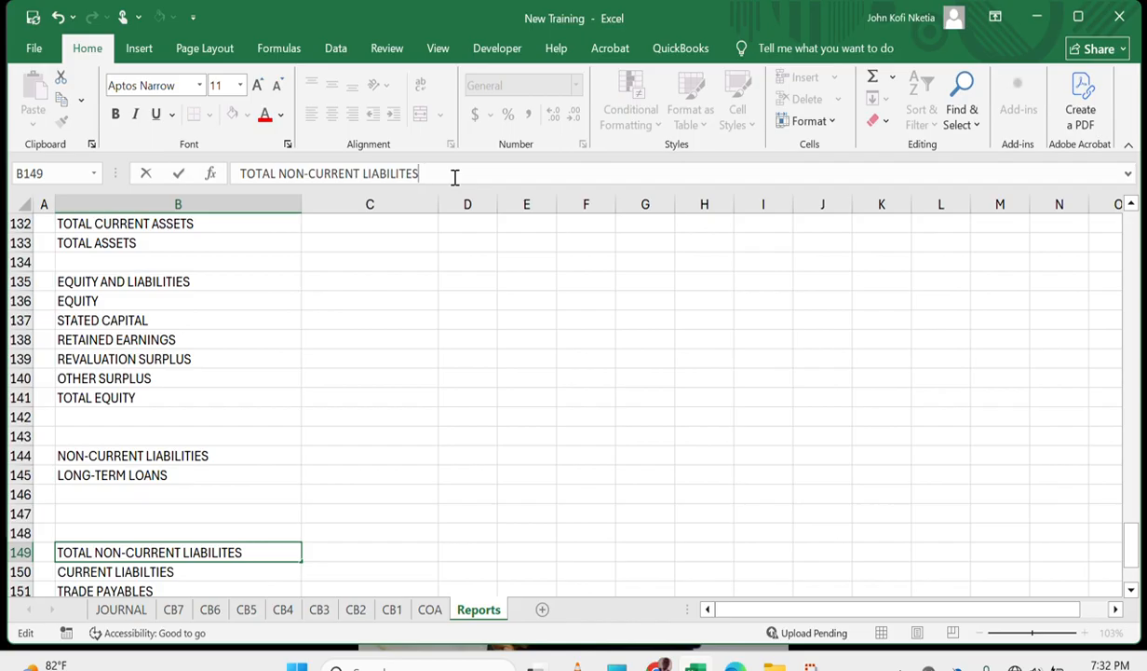
text(I)
key(Return)
Compare the spare rows below ACCRUALS in the statement with those in the source account list above REVENUE.
key(Down)
key(Down)
key(Down)
key(Down)
key(Down)
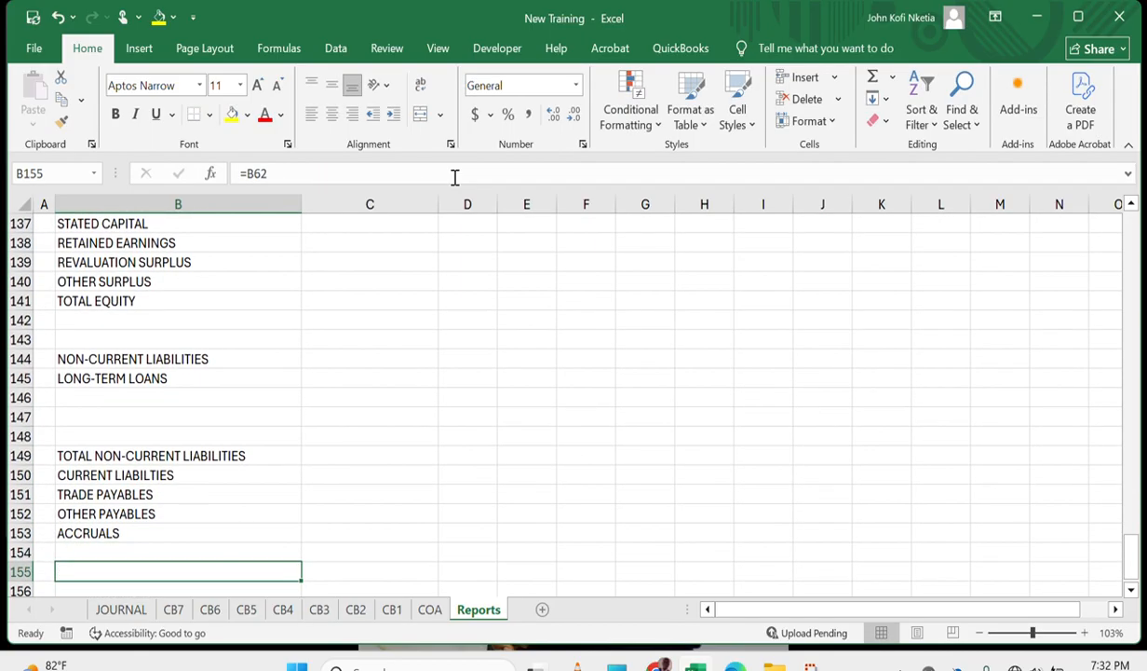
key(Up)
key(Down)
key(Down)
key(Down)
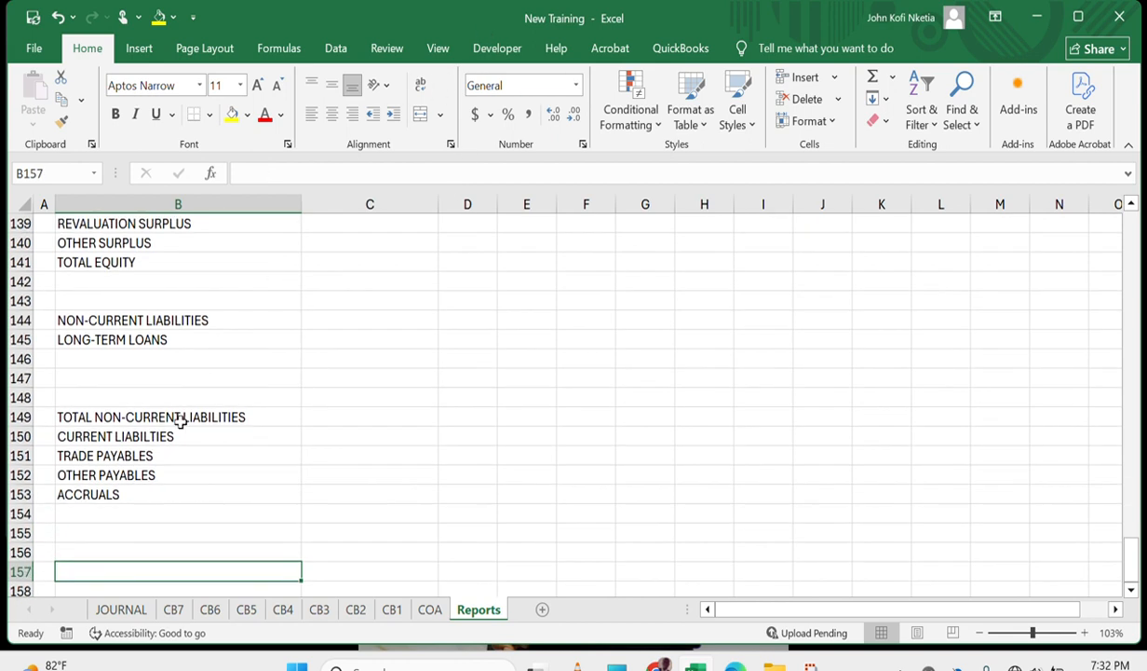
scroll(181, 422, up, 19)
scroll(180, 422, up, 11)
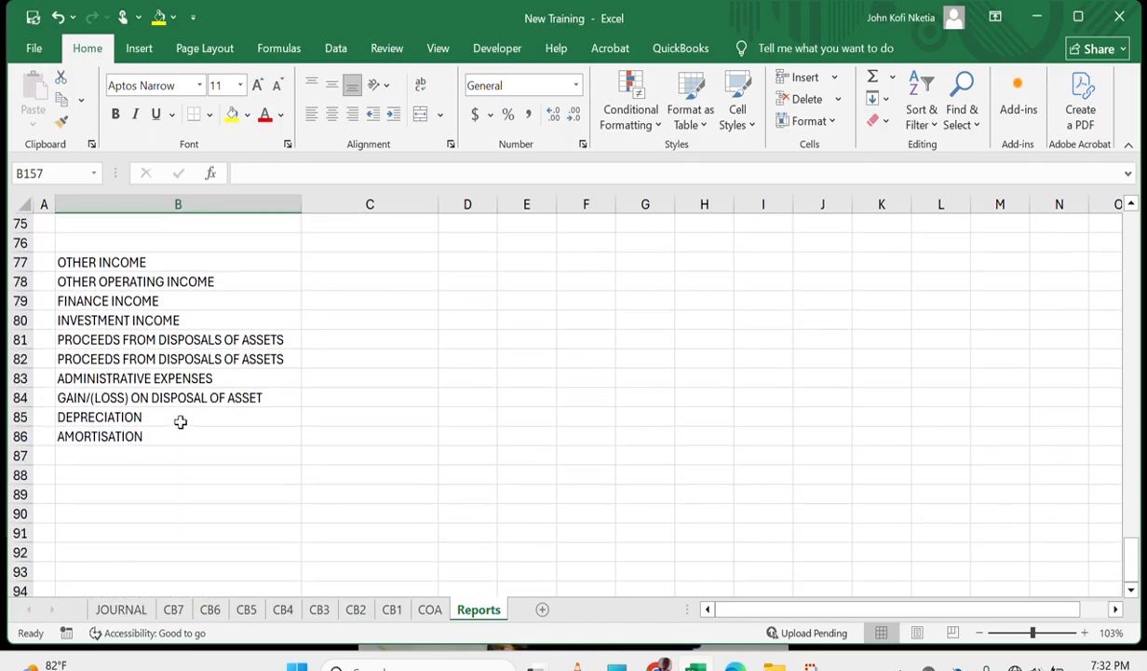
scroll(181, 422, up, 4)
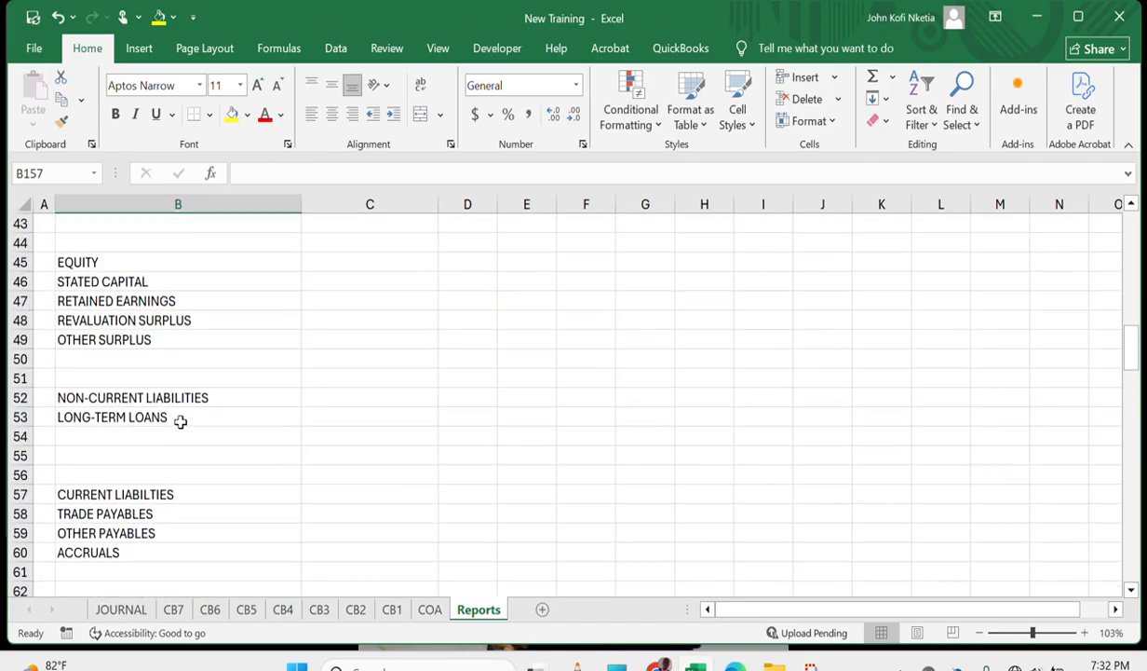
scroll(180, 422, down, 8)
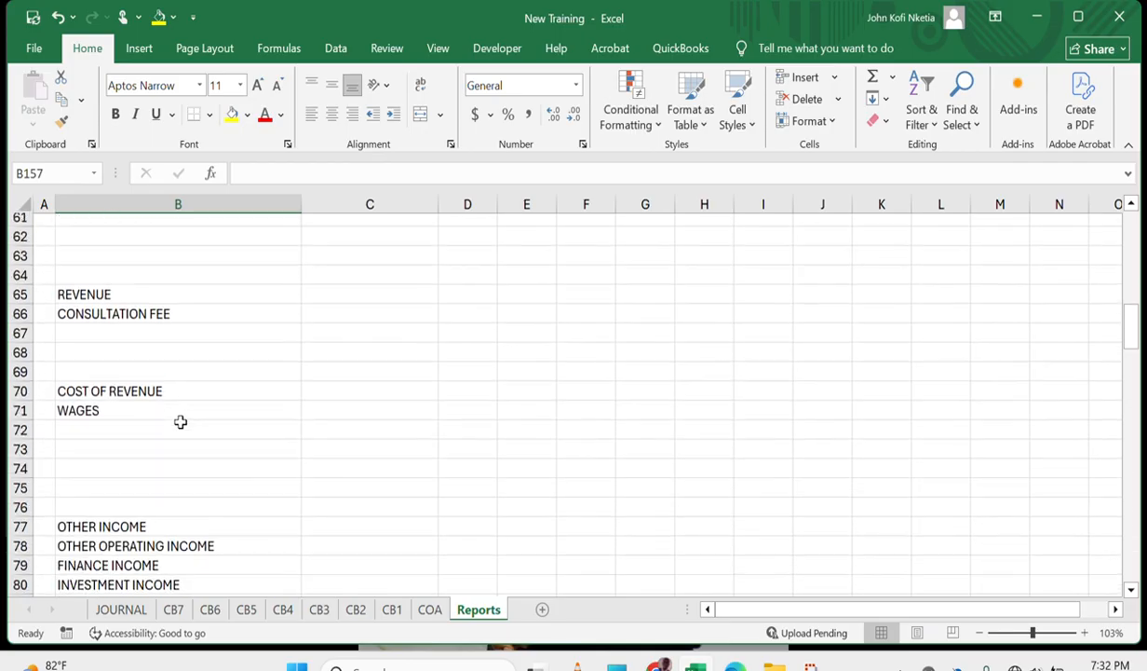
scroll(180, 422, up, 3)
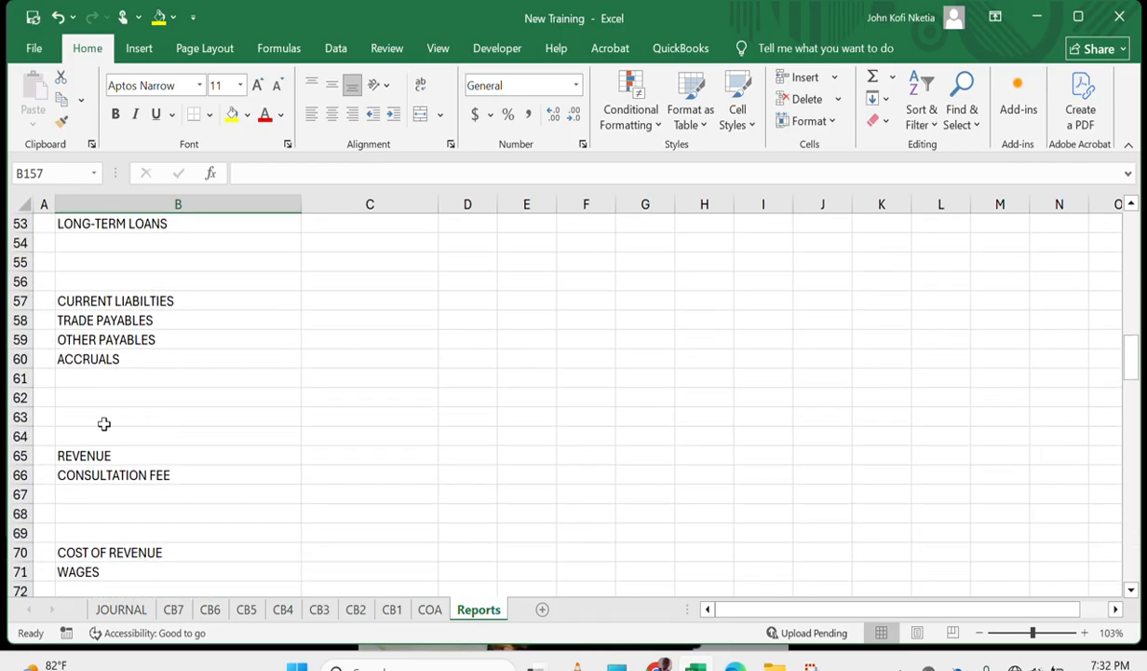
click(104, 424)
click(93, 436)
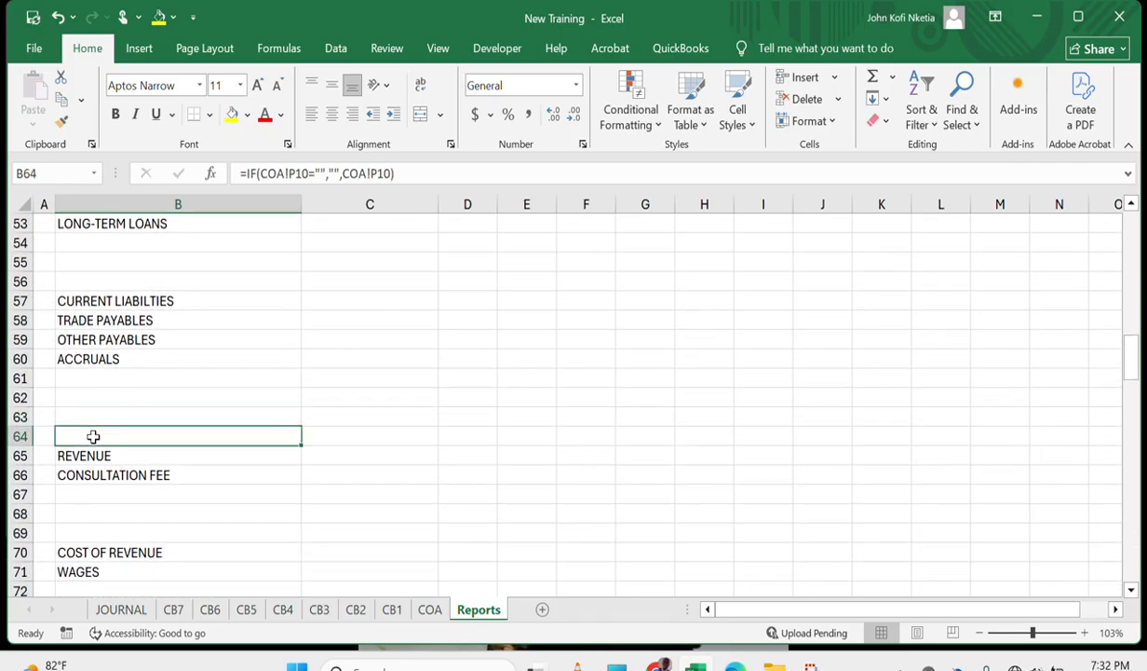
Extend the linked formula from B156 down to B157 to complete the spare current liability rows.
scroll(93, 436, down, 20)
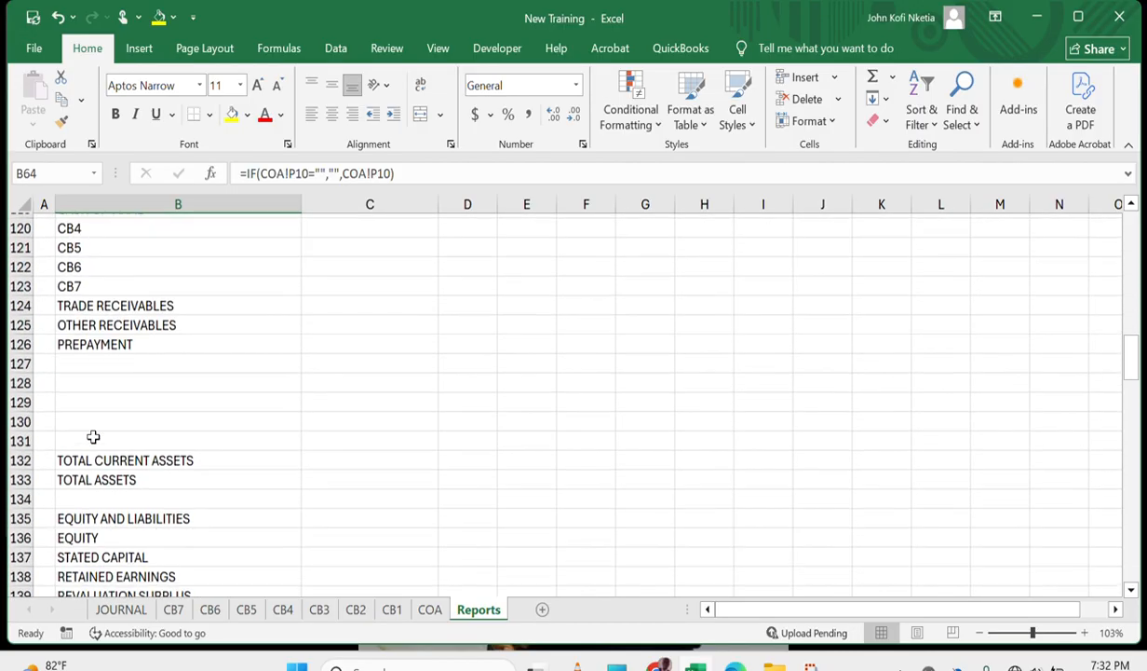
scroll(93, 436, up, 1)
click(93, 436)
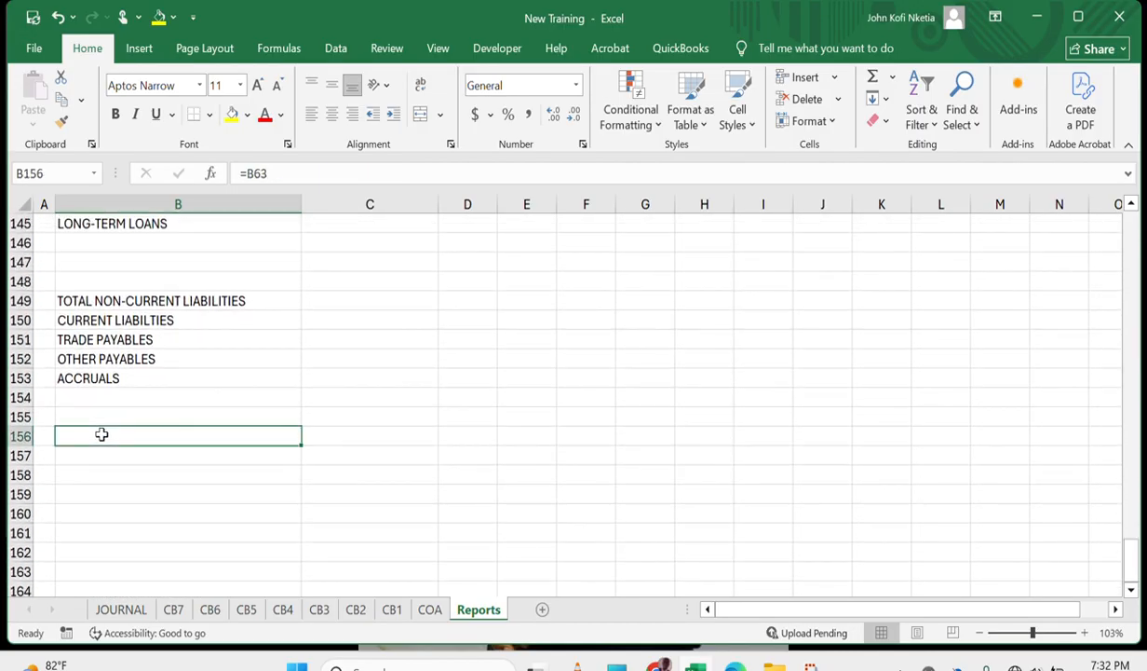
drag(300, 444, 287, 463)
Enter the label TOTAL CURRENT LIABILITIES in cell B158.
click(122, 473)
text(TOTLA)
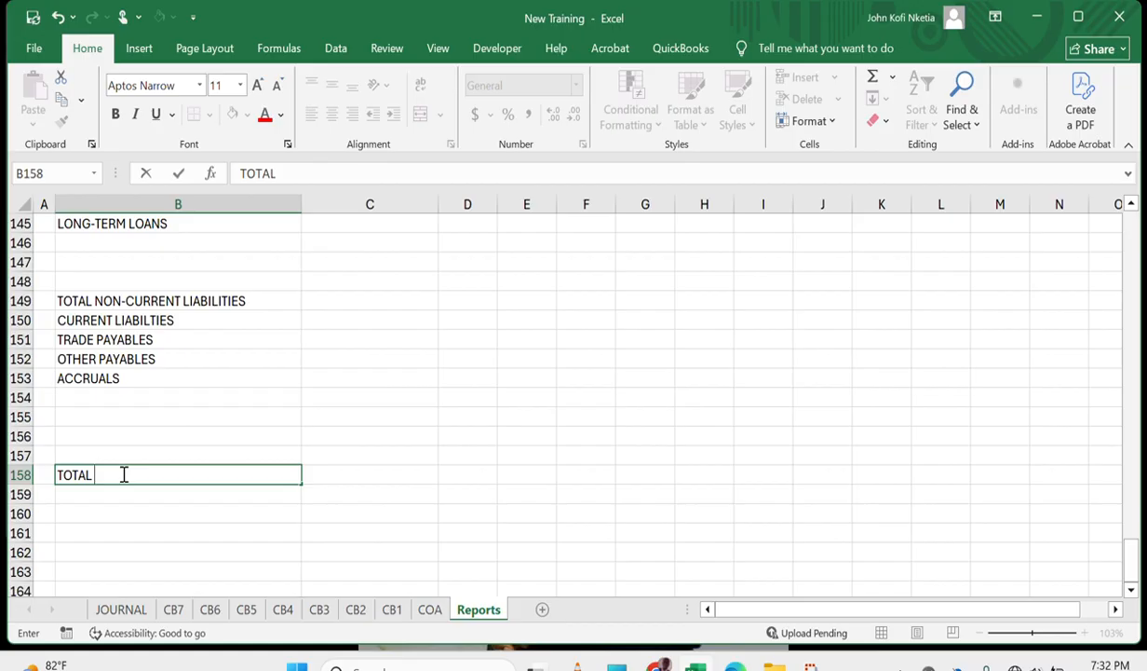
text(CURRENT LIABILITIES)
key(Tab)
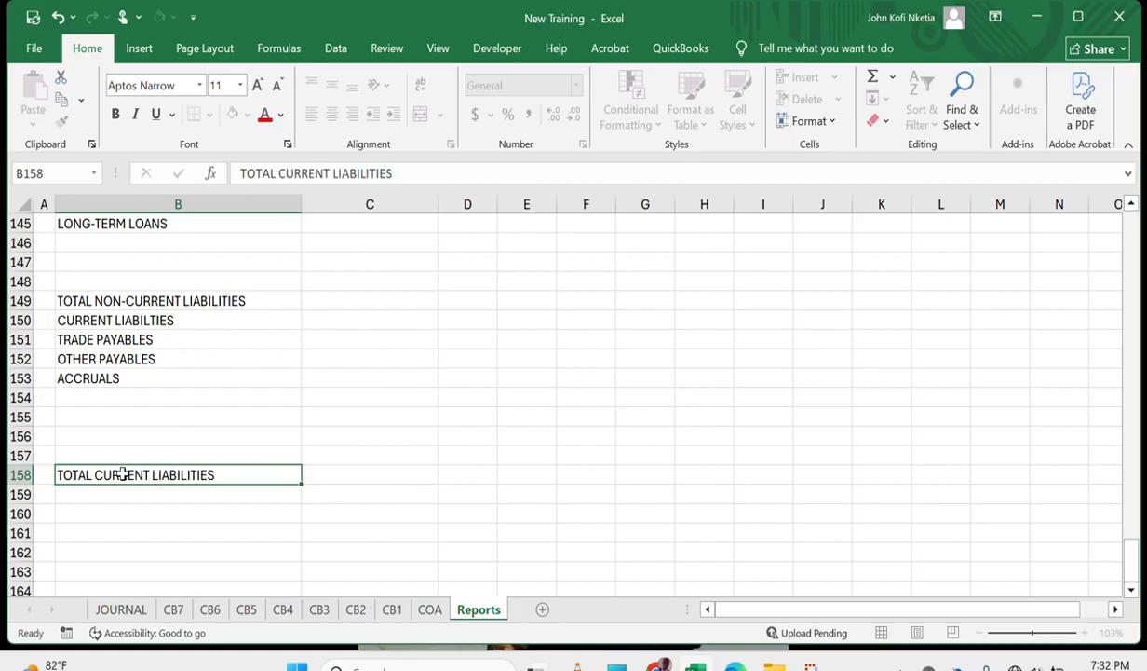
click(124, 474)
key(Return)
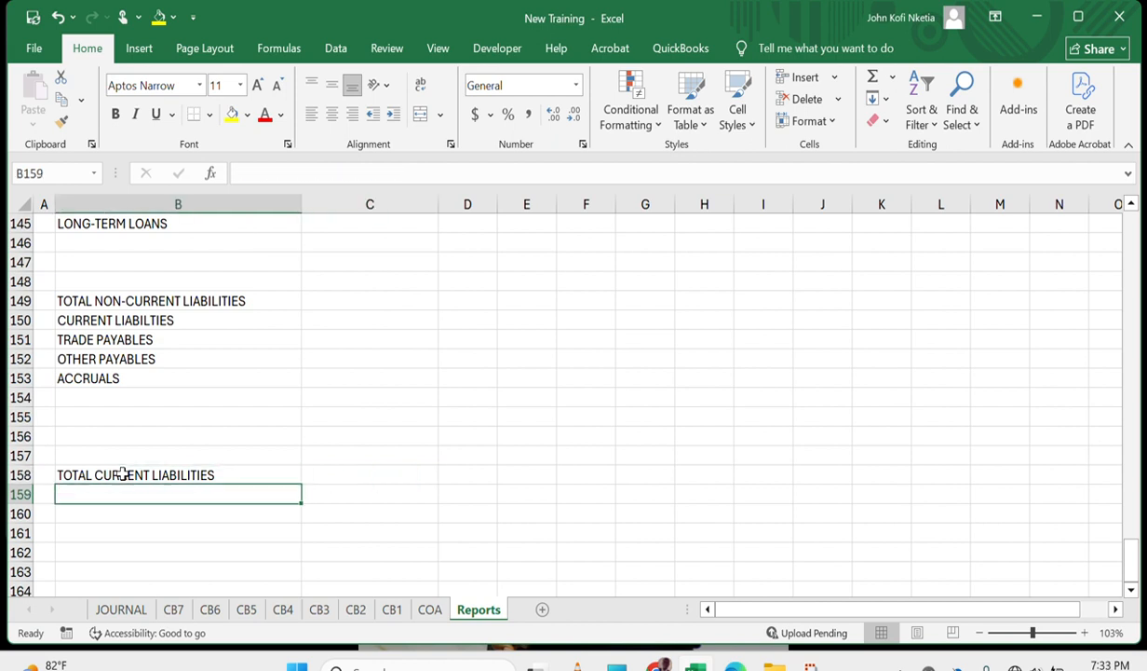
Enter the label TOTAL LIABILITIES in cell B159.
text(TO)
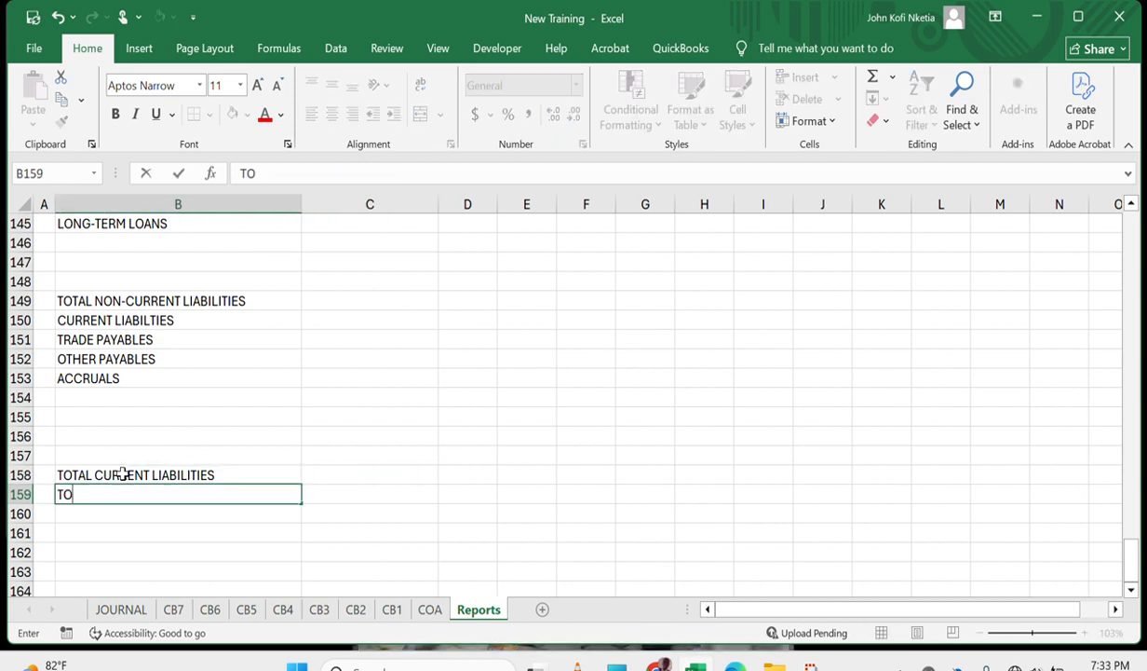
text(TAL LIABILITIIE)
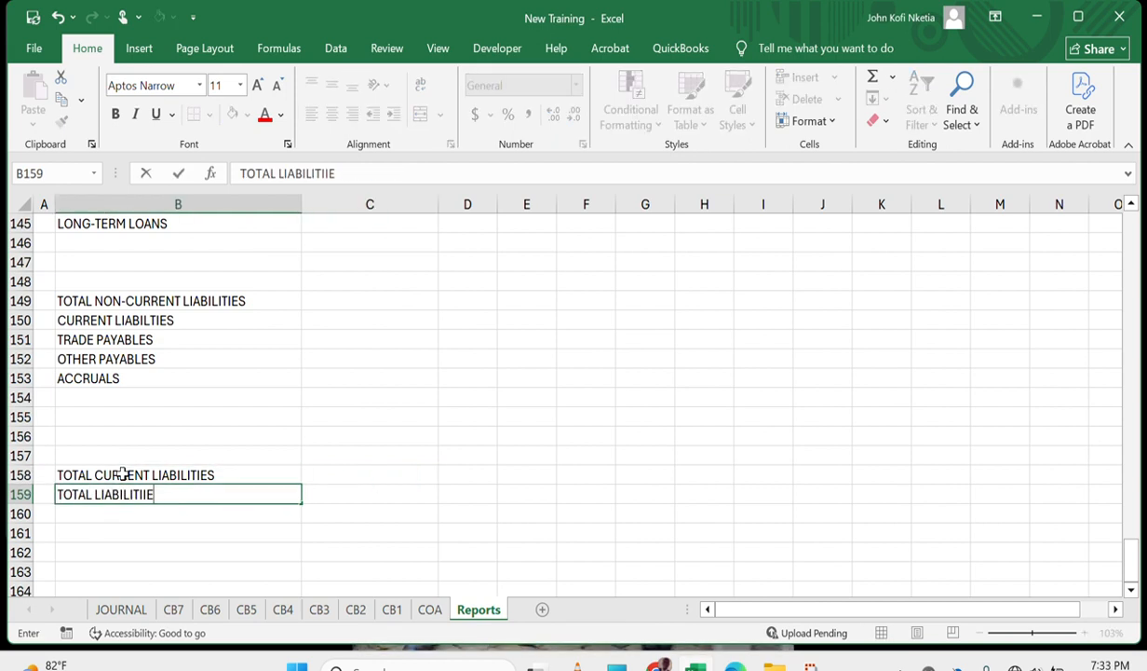
key(BackSpace)
key(BackSpace)
text(S)
key(Return)
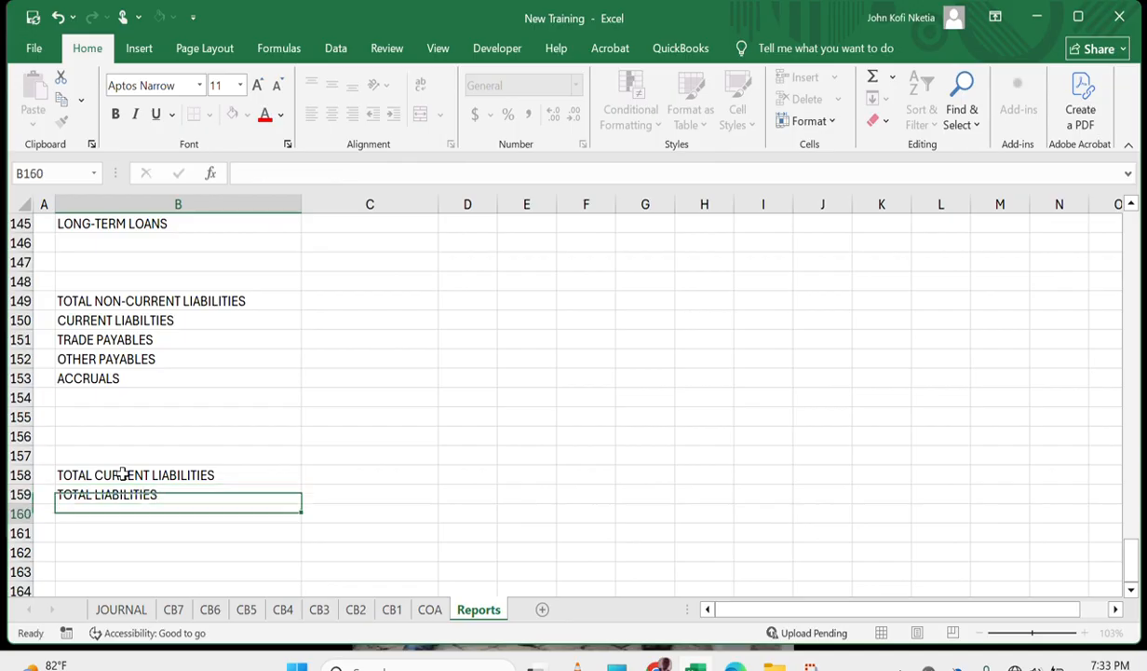
Enter the label TOTAL EQUITY AND LIABILITIES in cell B160.
text(TOAT)
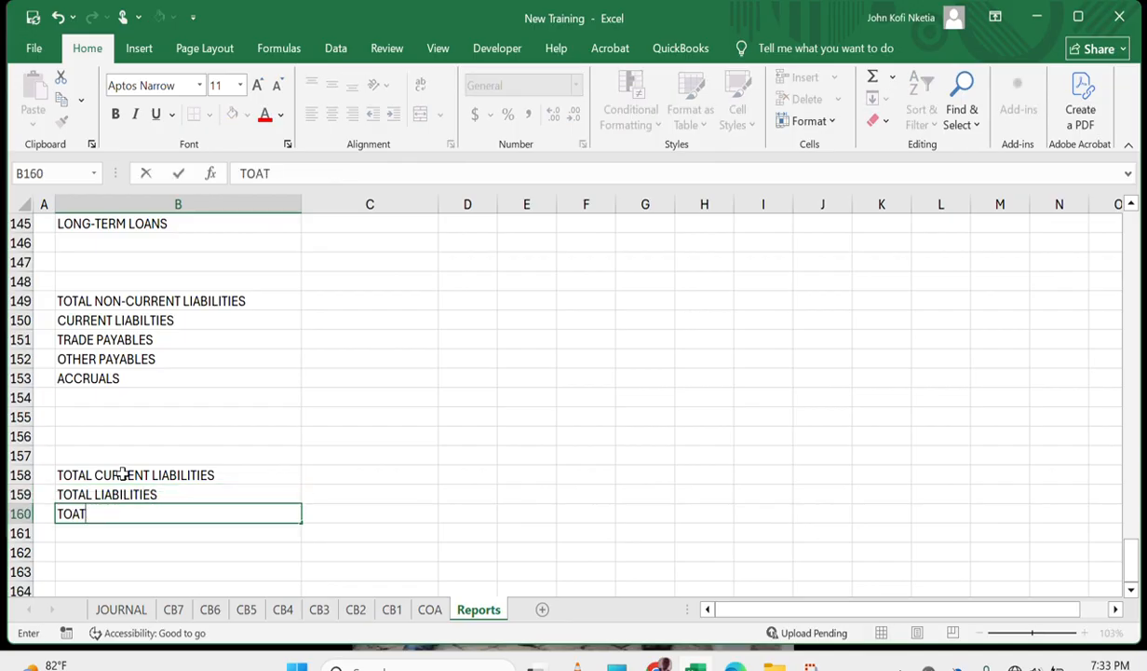
text(TAL EQUITY AND L)
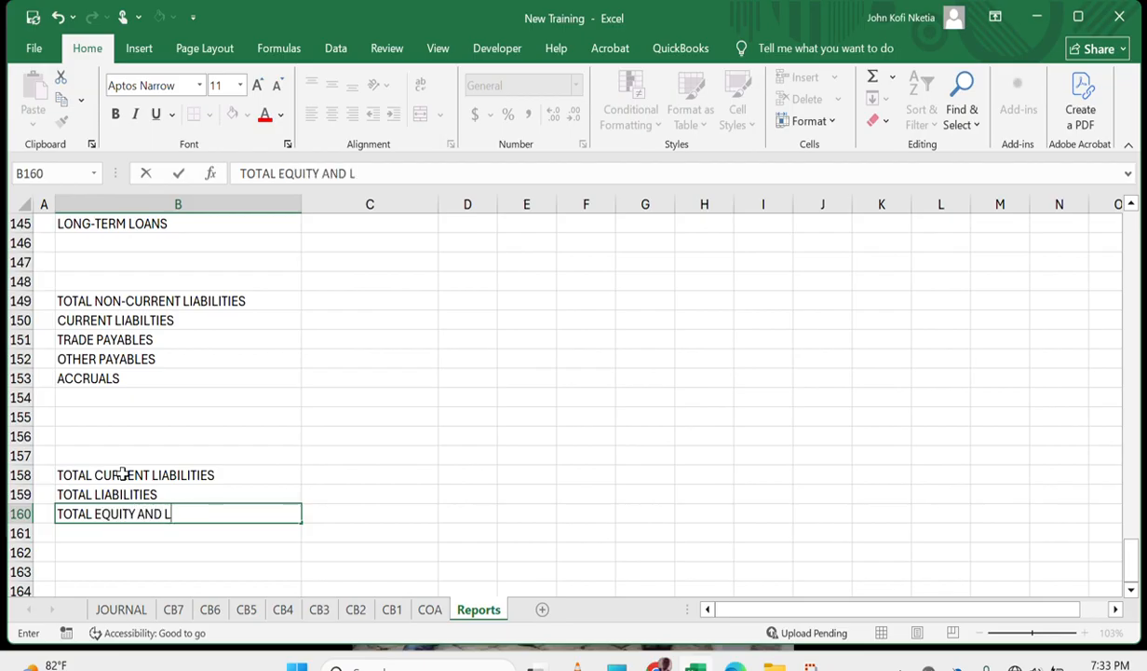
text(IABILITIES)
key(Return)
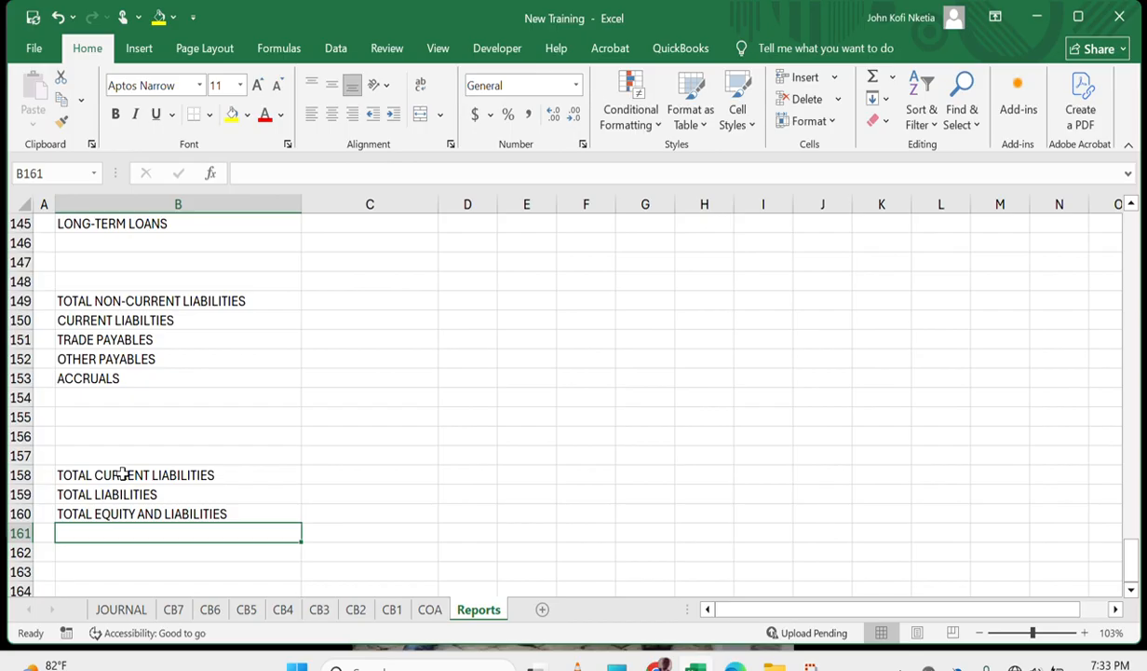
Enter the title STATEMENT OF FINANCIAL PERFORMANCE in cell B164.
key(Down)
key(Down)
key(Down)
key(Down)
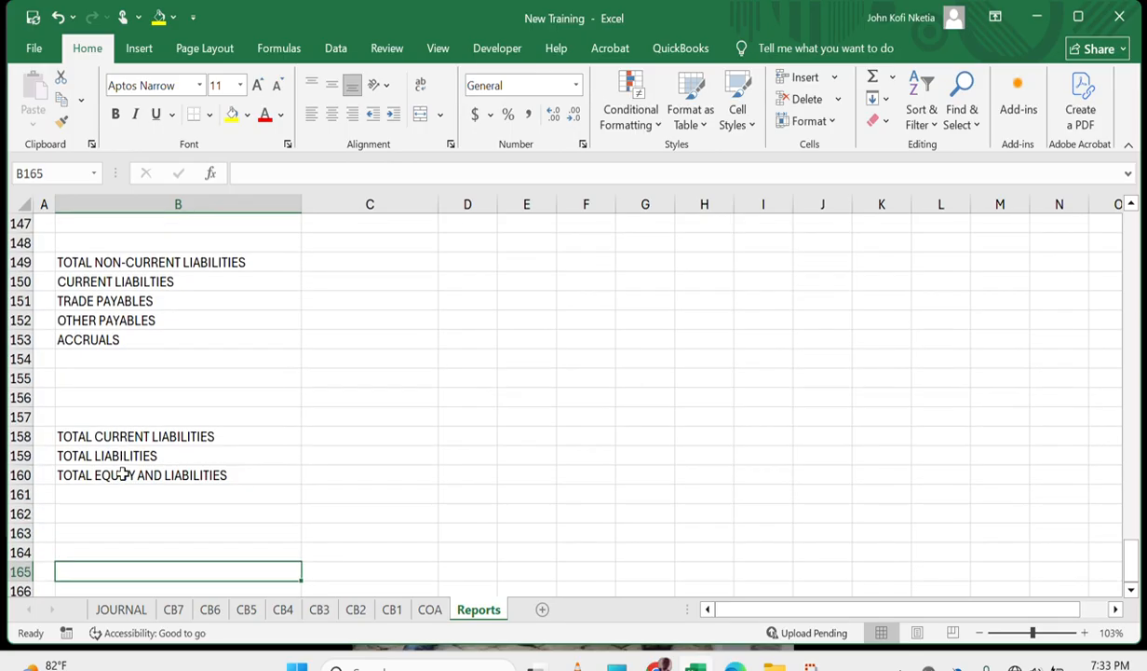
key(Up)
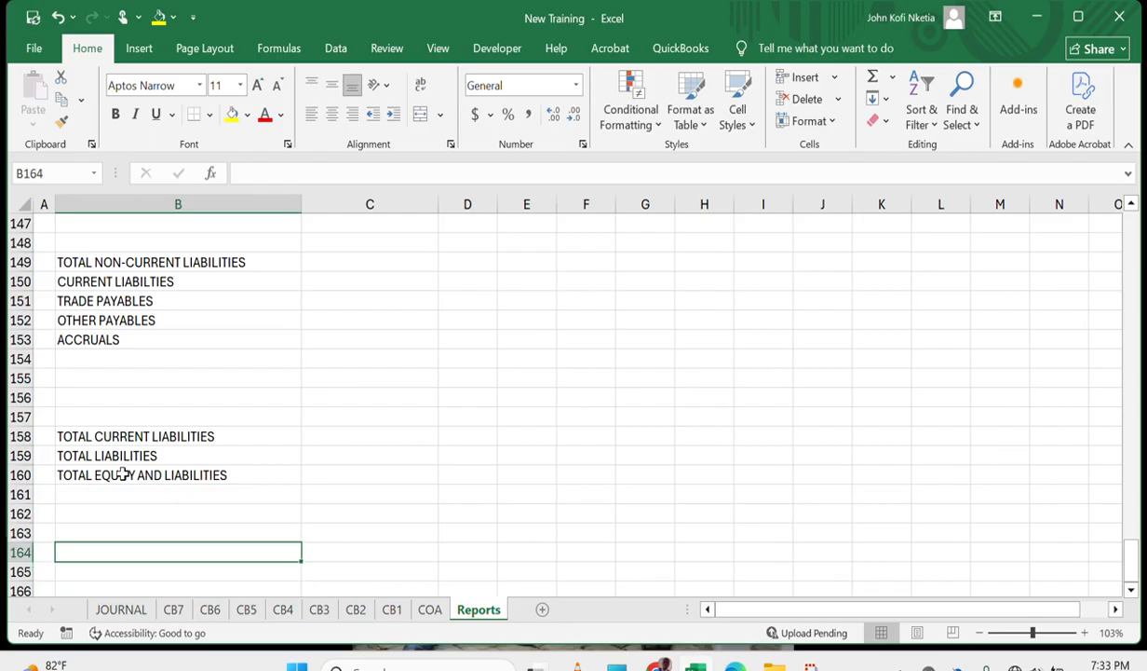
text(STATMENT)
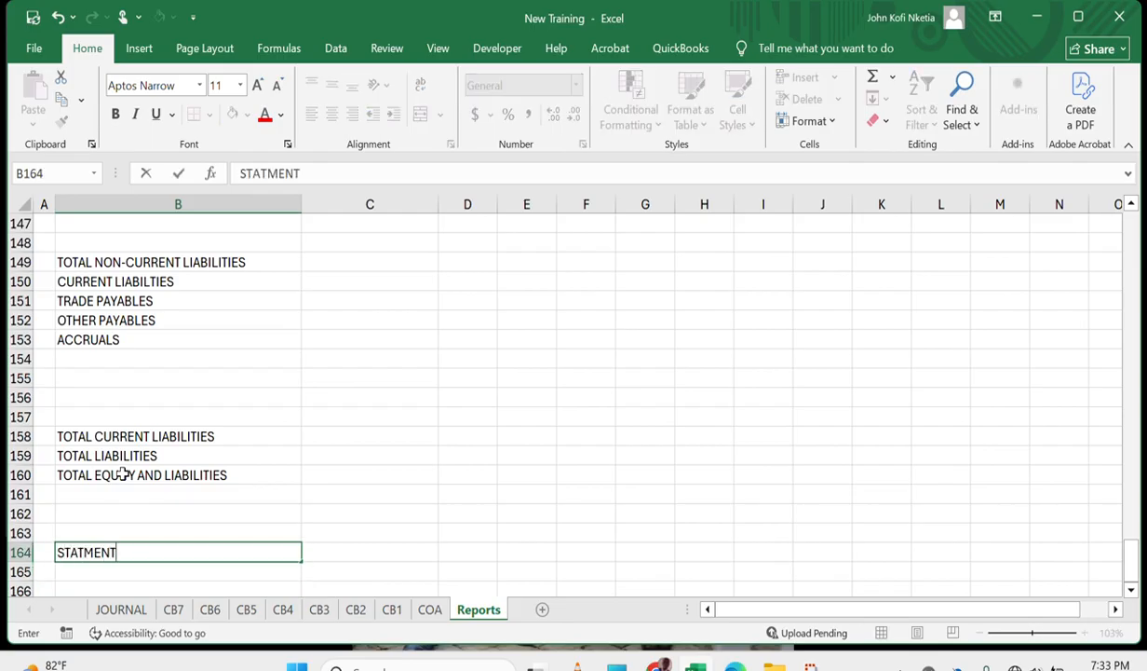
key(BackSpace)
key(BackSpace)
key(BackSpace)
key(BackSpace)
text(EMENT OF FIAN)
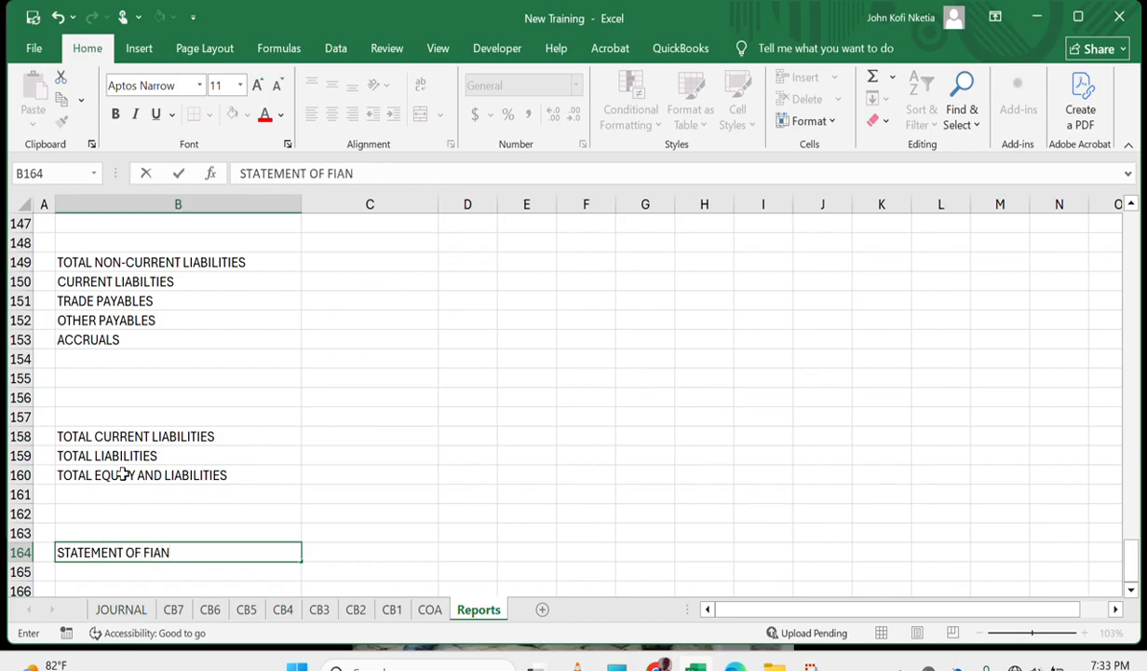
key(BackSpace)
key(BackSpace)
text(NANCIAL P)
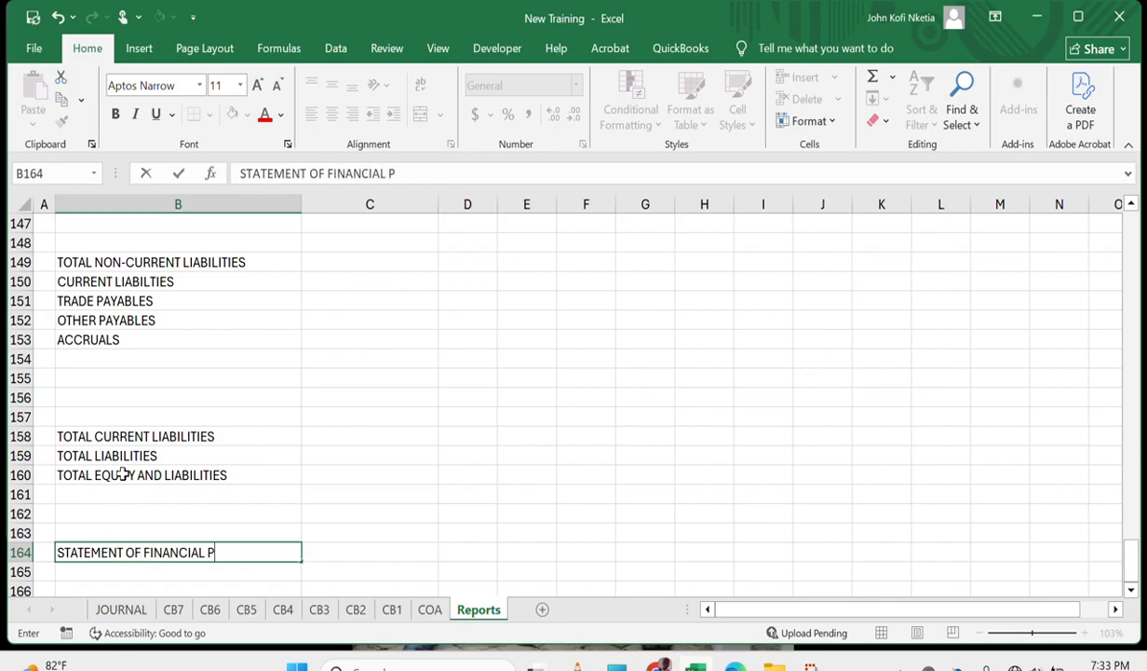
text(ERFORMANC)
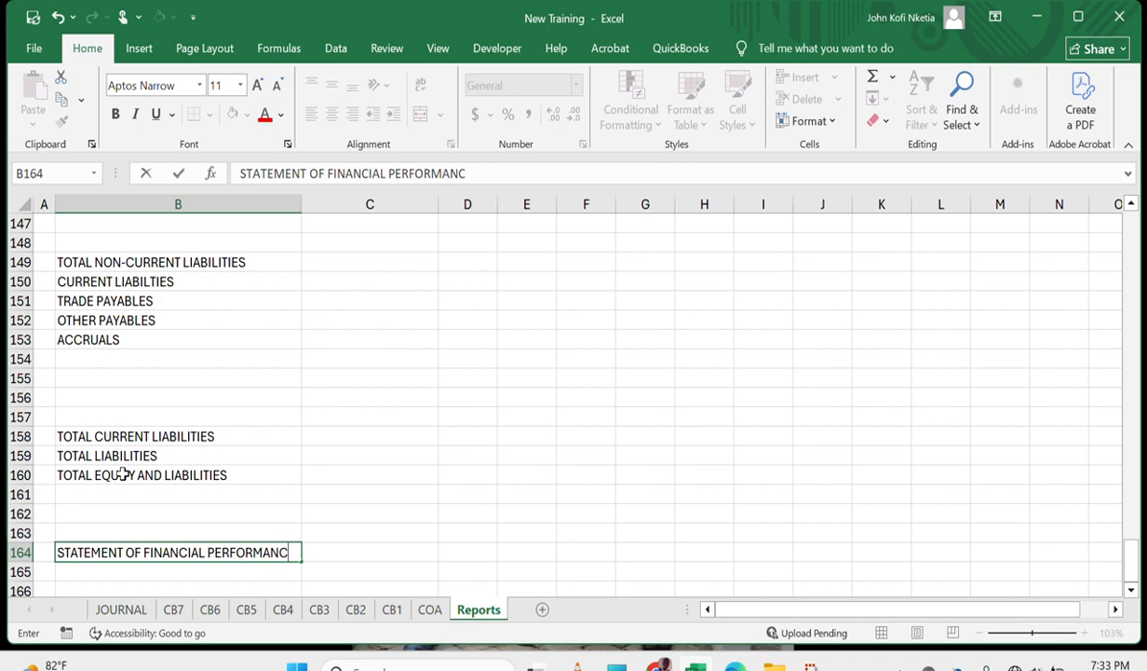
text(E)
key(Return)
Enter the section heading REVENUE in cell B166.
key(Return)
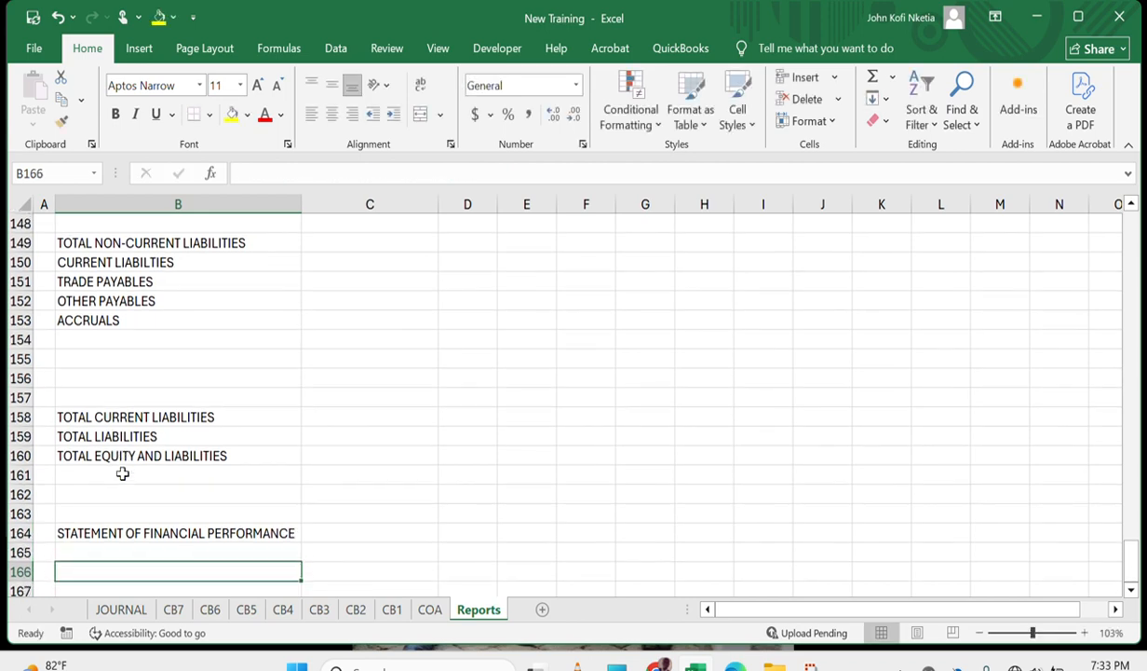
text(RE)
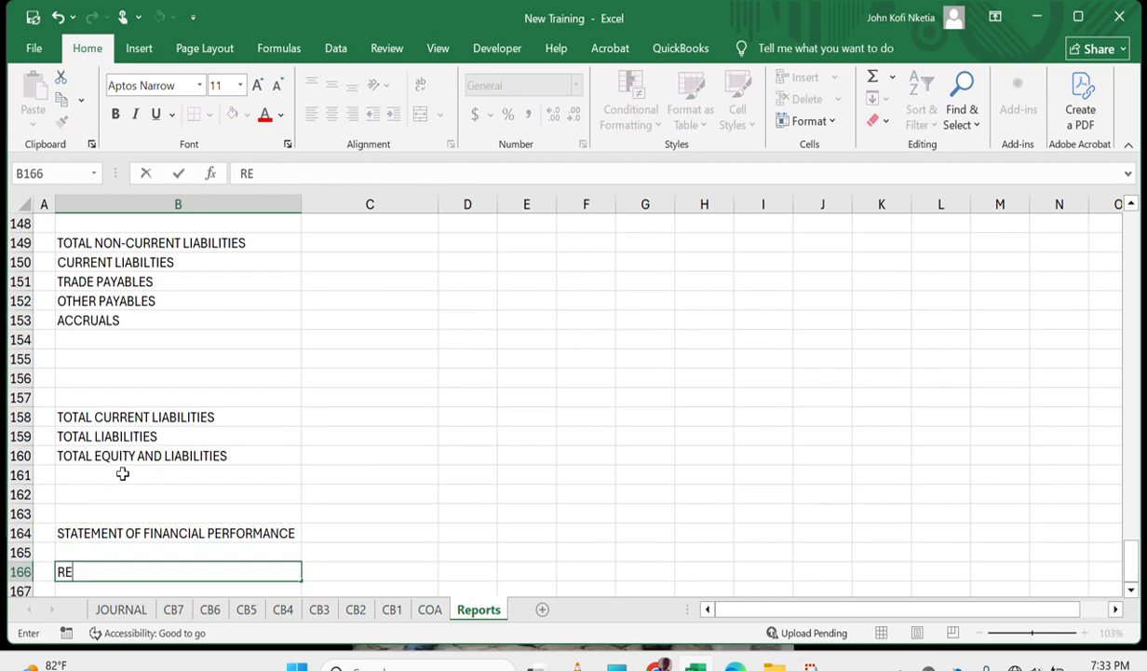
text(VENUE)
key(Return)
Link cell B167 to the CONSULTATION FEE label with the formula =B66.
text(=)
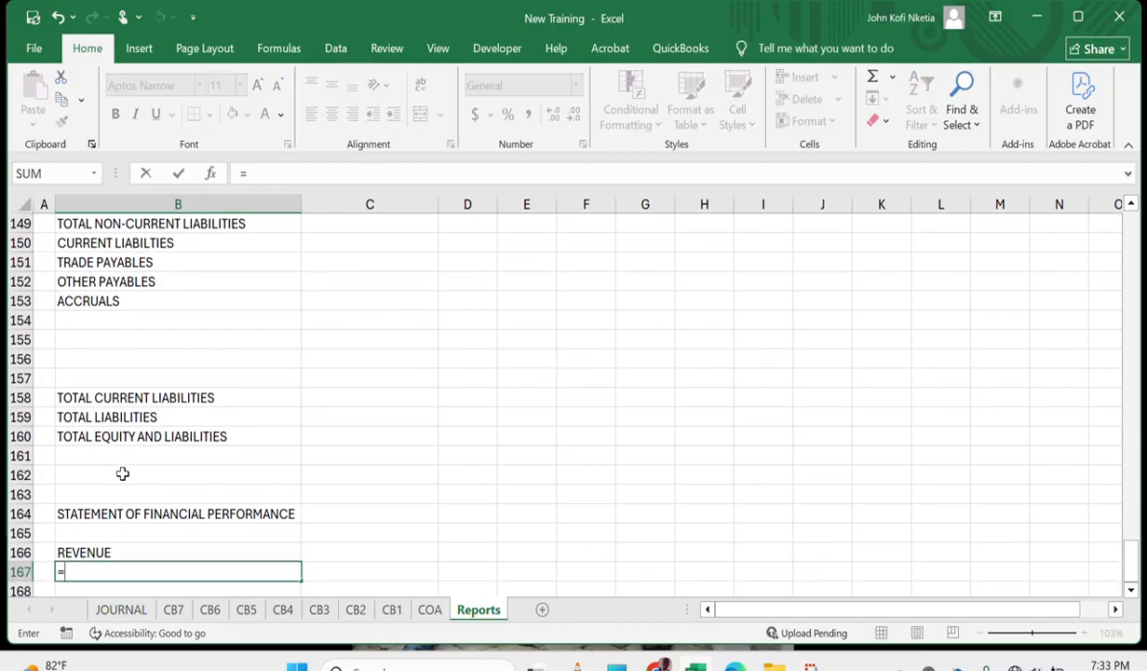
scroll(216, 426, up, 13)
scroll(216, 426, up, 16)
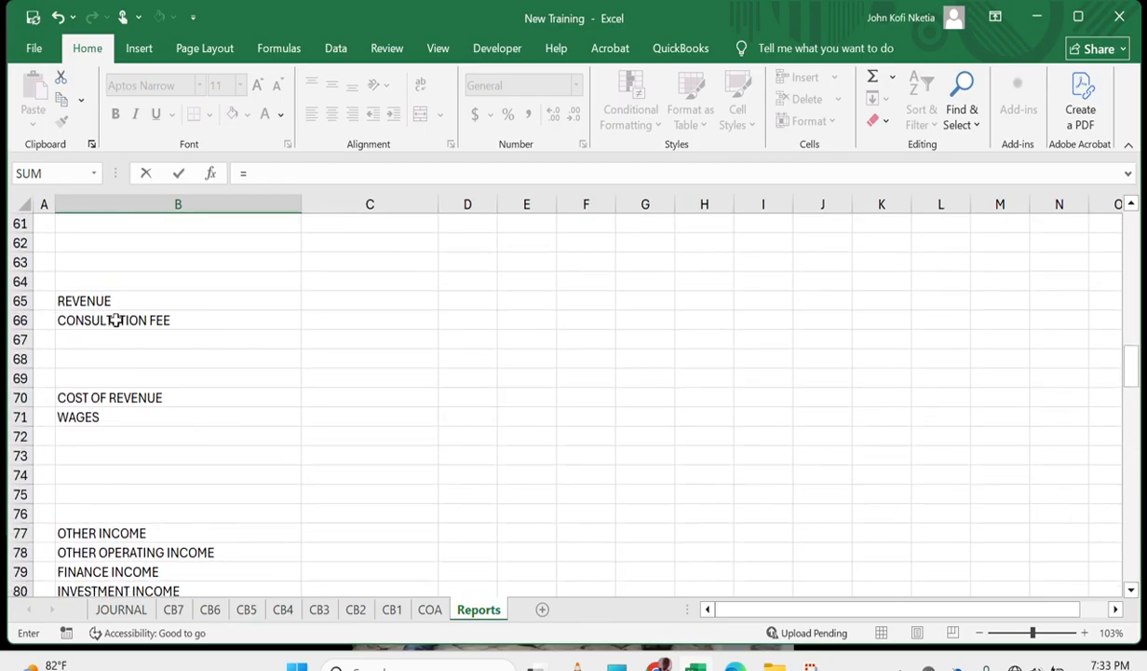
click(116, 320)
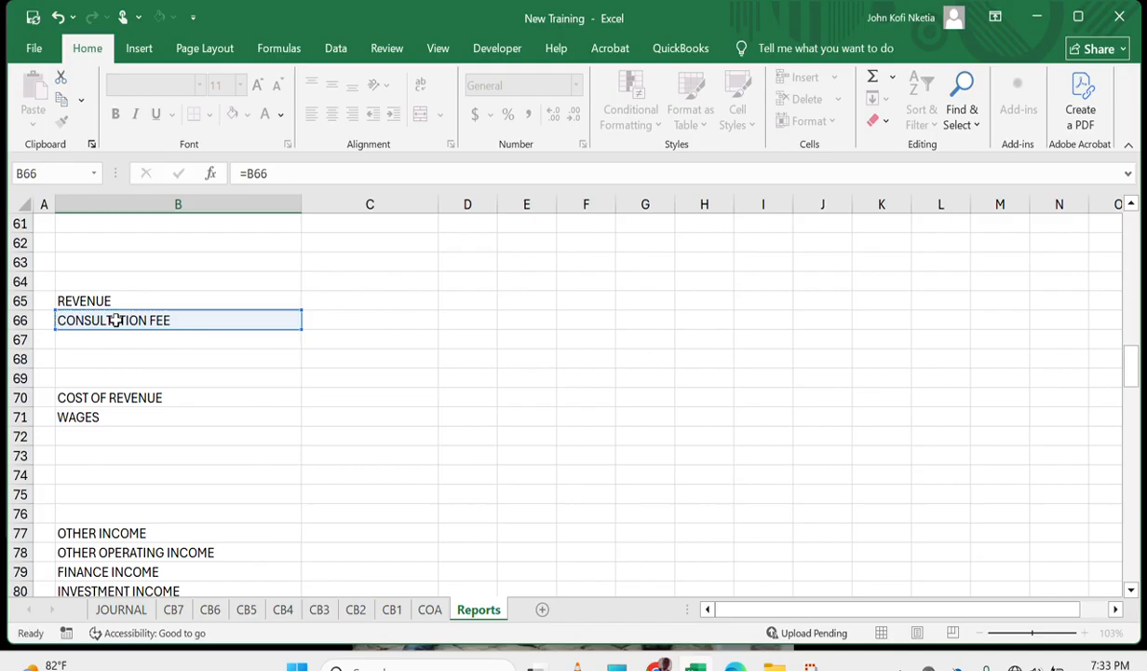
key(Return)
Fill the linked formula in B167 down to B180 to bring in the following revenue, cost and income labels.
key(Up)
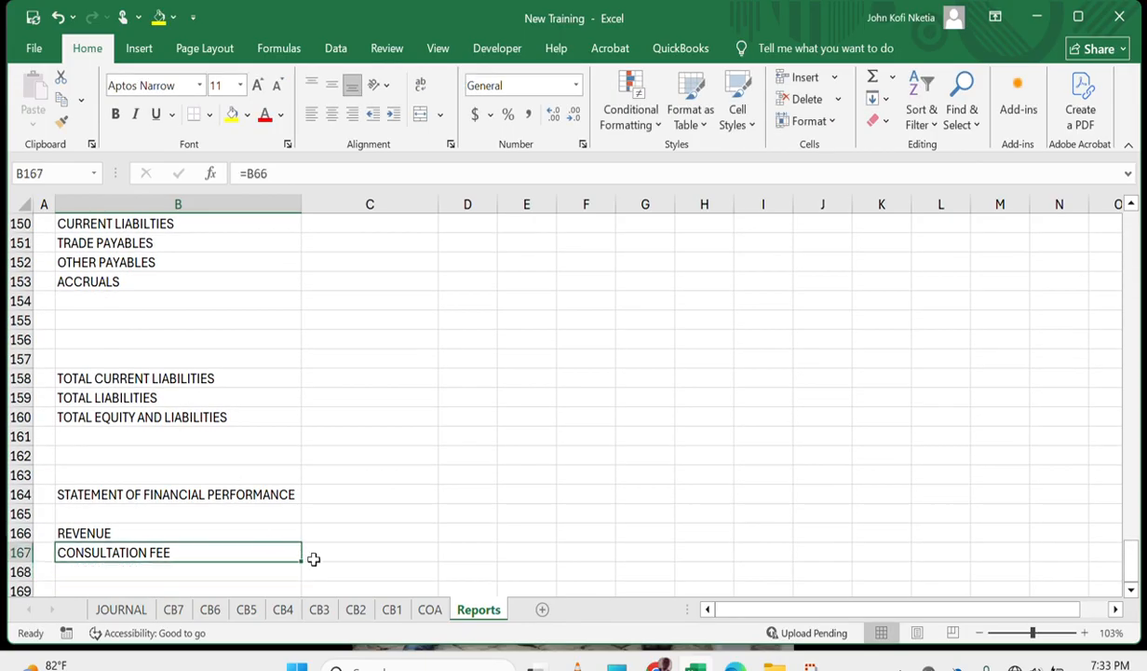
mouse_move(299, 558)
mouse_down()
mouse_move(277, 612)
mouse_move(300, 509)
mouse_move(281, 574)
mouse_move(281, 523)
mouse_move(263, 611)
mouse_move(279, 495)
mouse_up()
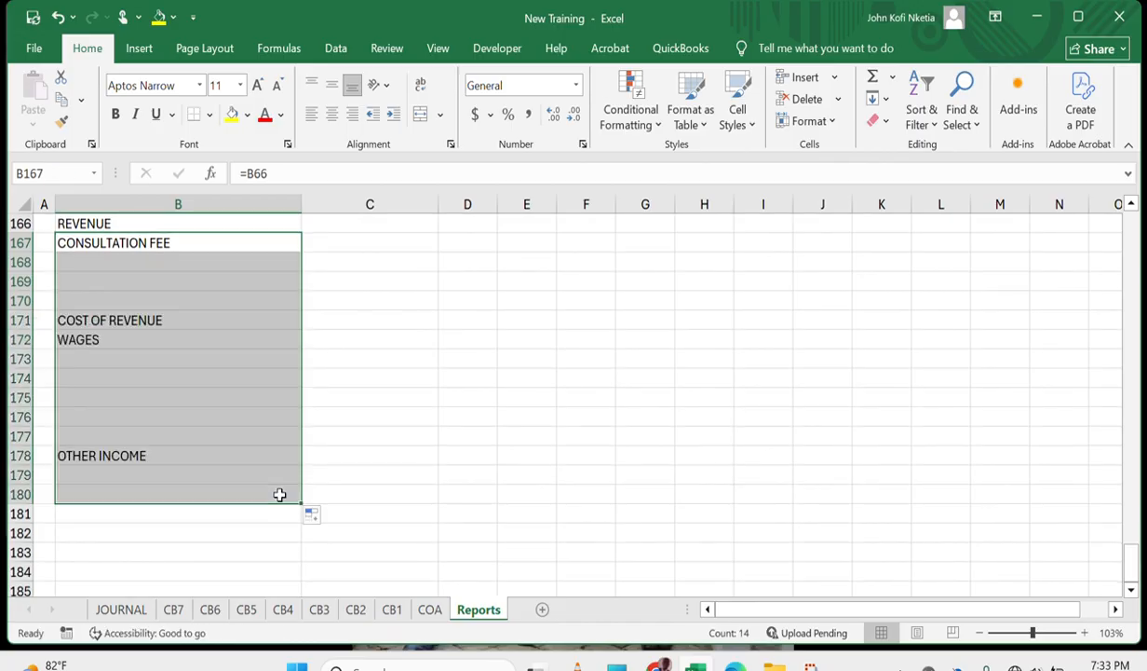
scroll(149, 323, up, 2)
scroll(149, 324, up, 1)
scroll(149, 322, down, 3)
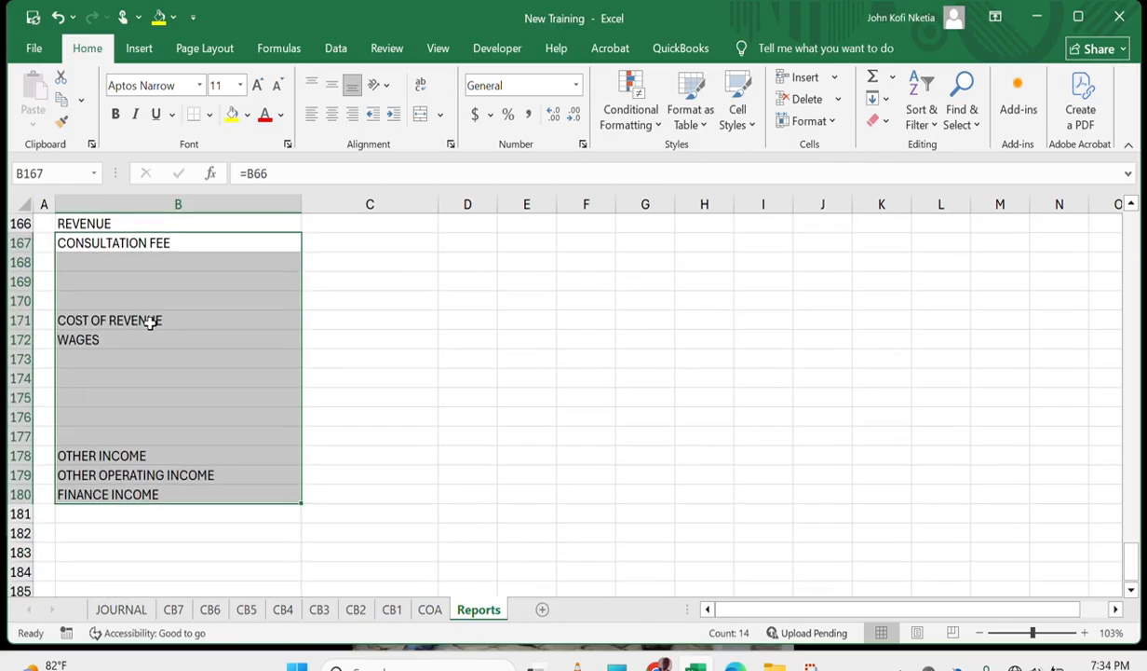
scroll(180, 353, up, 2)
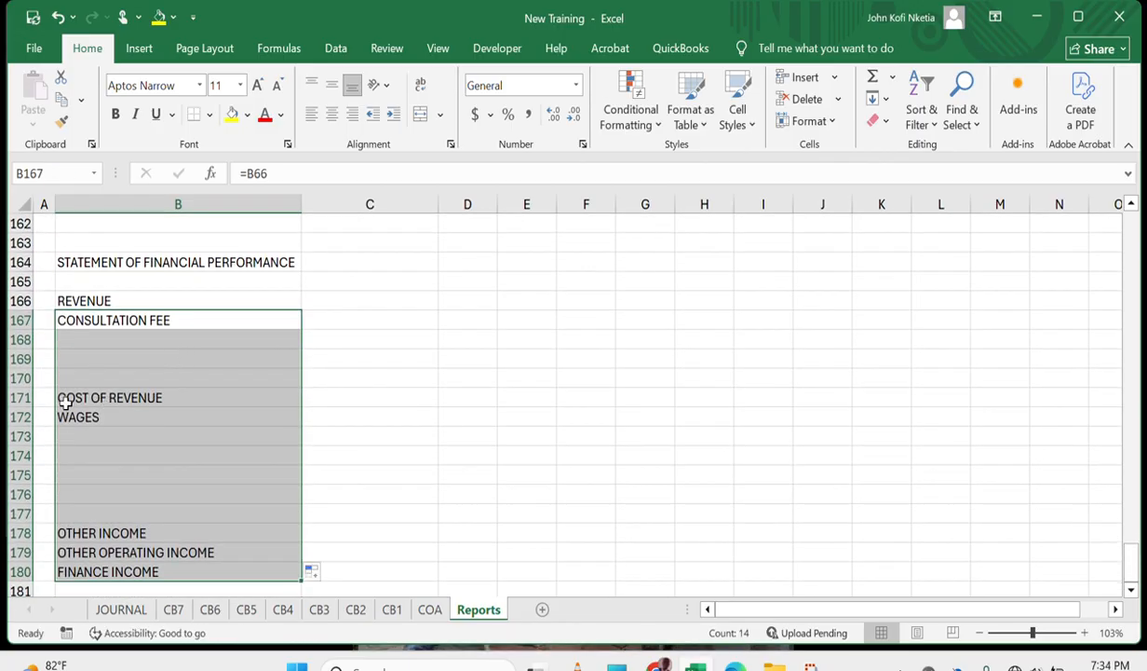
Insert a row above COST OF REVENUE and enter the label TOTAL REVENUE in cell B171.
click(95, 397)
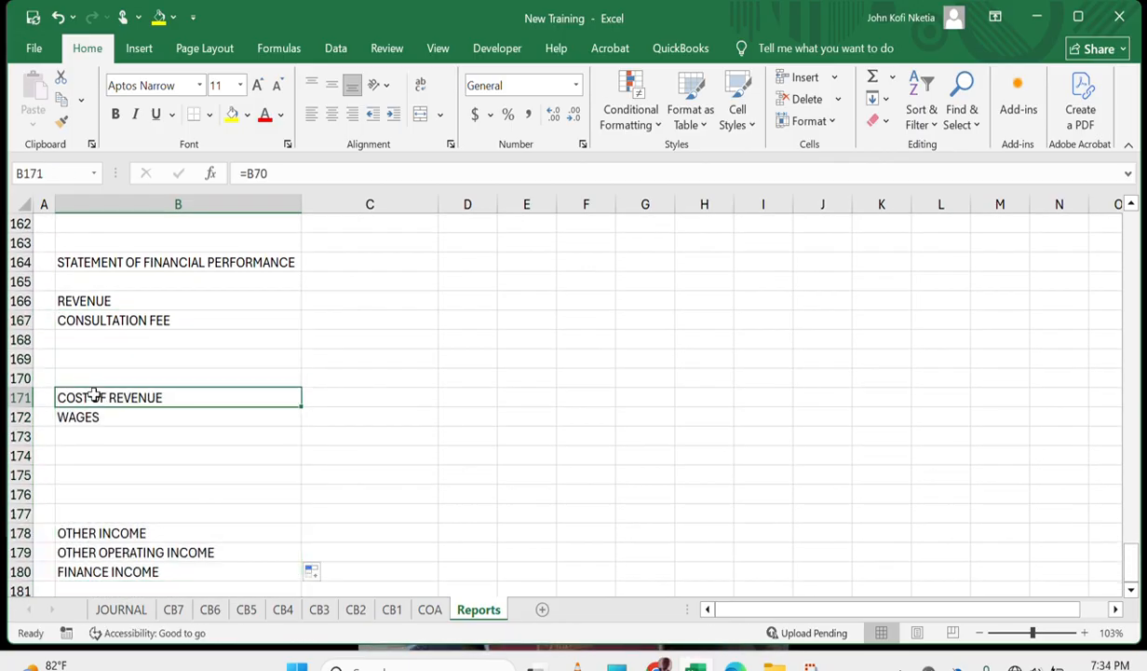
right_click(17, 397)
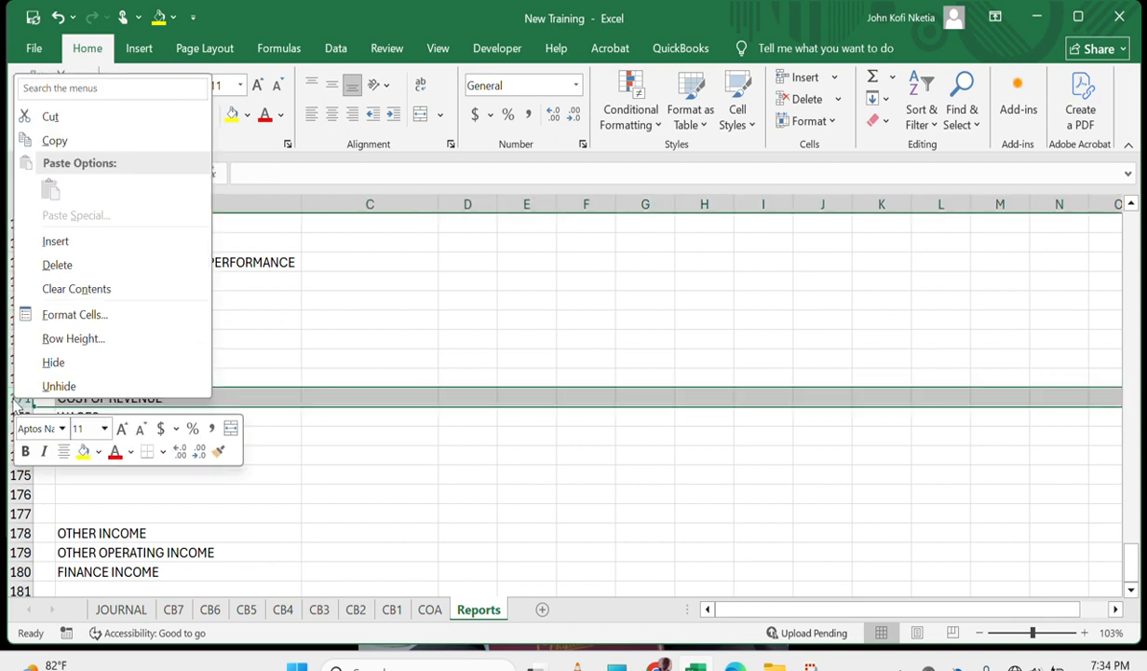
click(119, 241)
click(91, 396)
text(TOA)
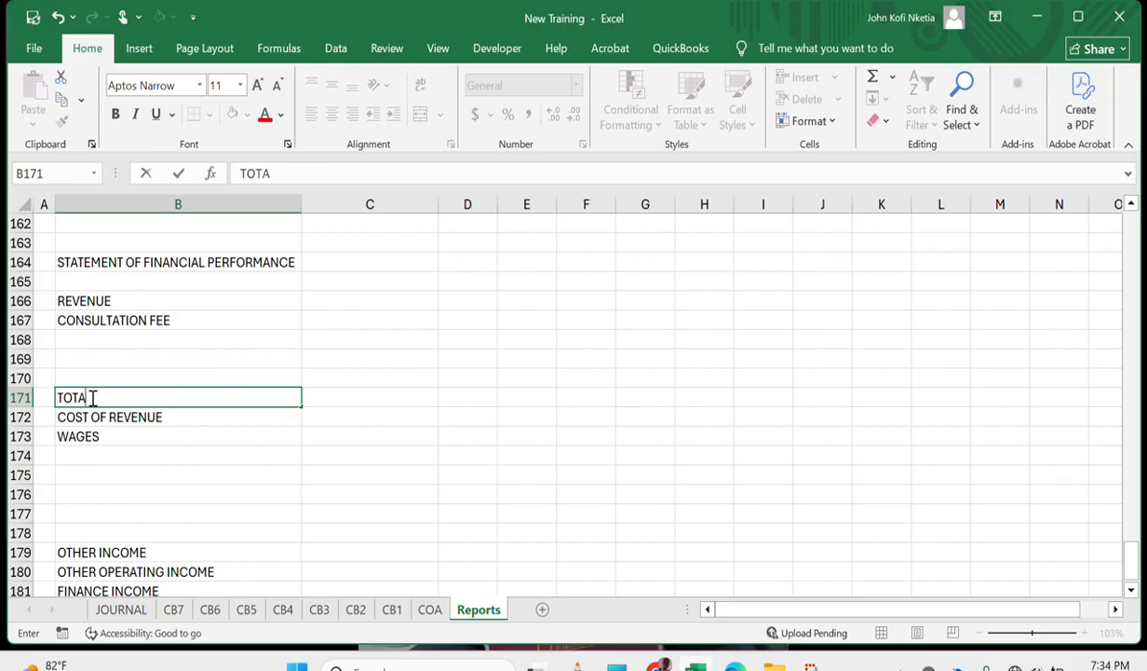
text( REVENU)
key(BackSpace)
key(BackSpace)
key(BackSpace)
text(ENUE)
key(Return)
Insert a blank row above OTHER INCOME at row 179.
key(Down)
key(Down)
key(Down)
key(Down)
key(Down)
key(Down)
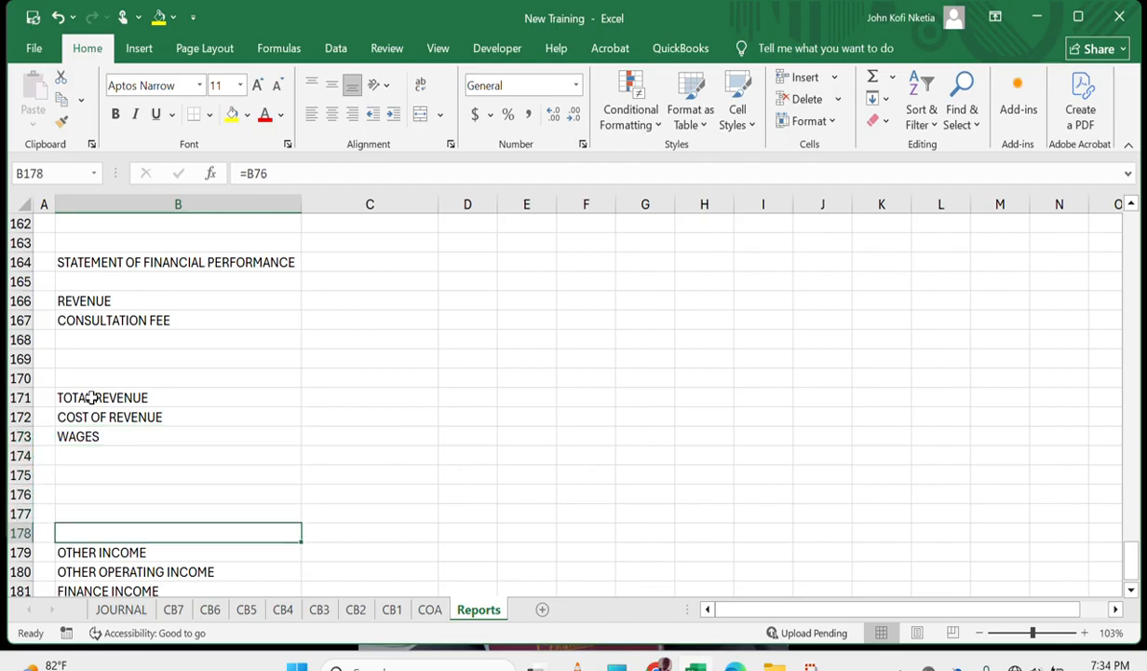
right_click(13, 552)
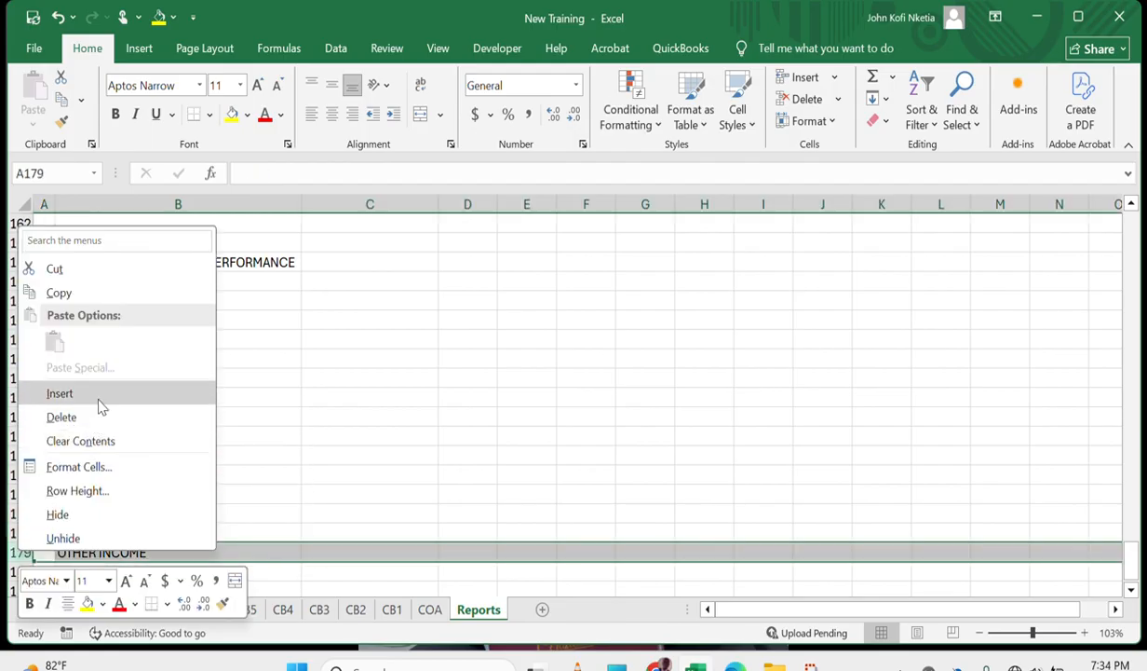
click(99, 399)
click(119, 550)
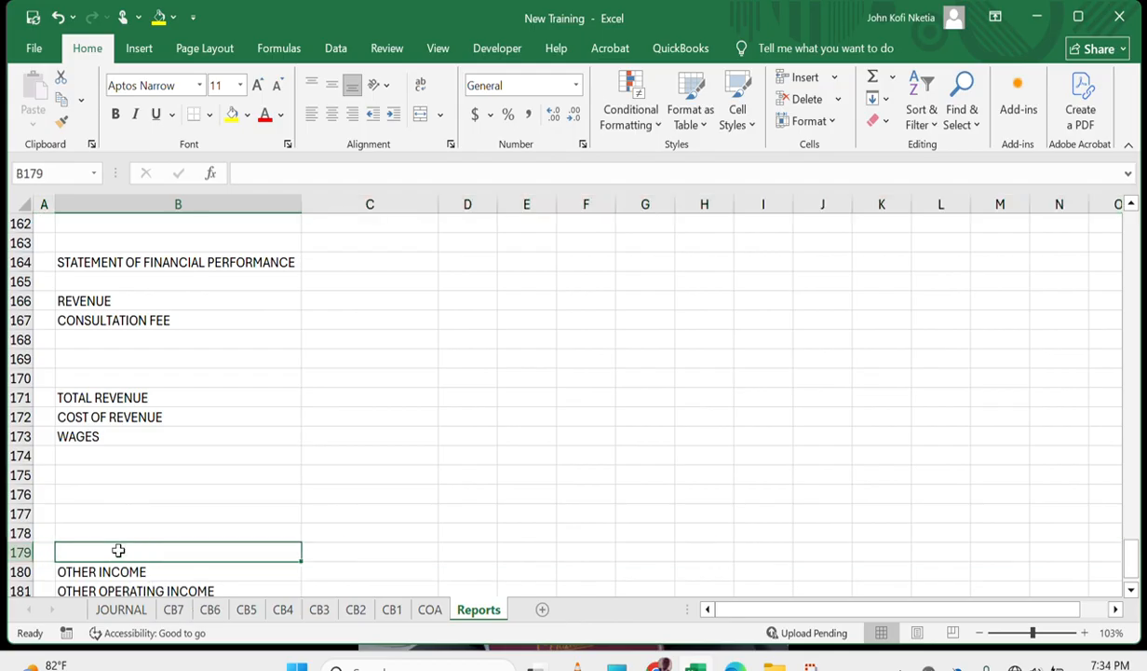
text(TOTL)
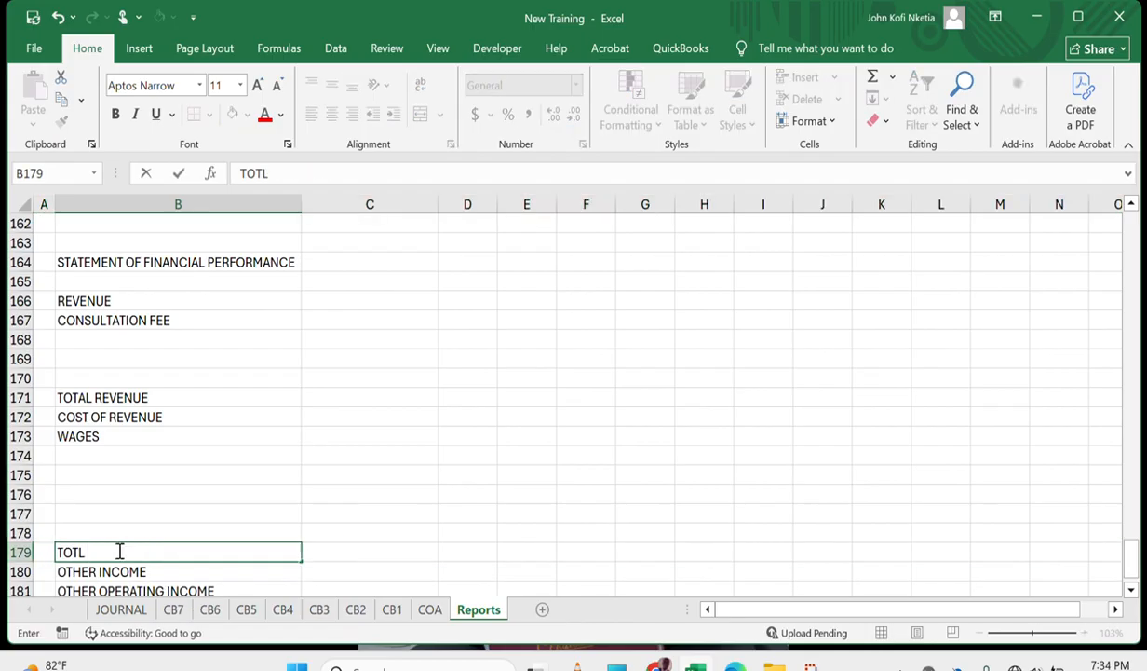
text( COST OF REV)
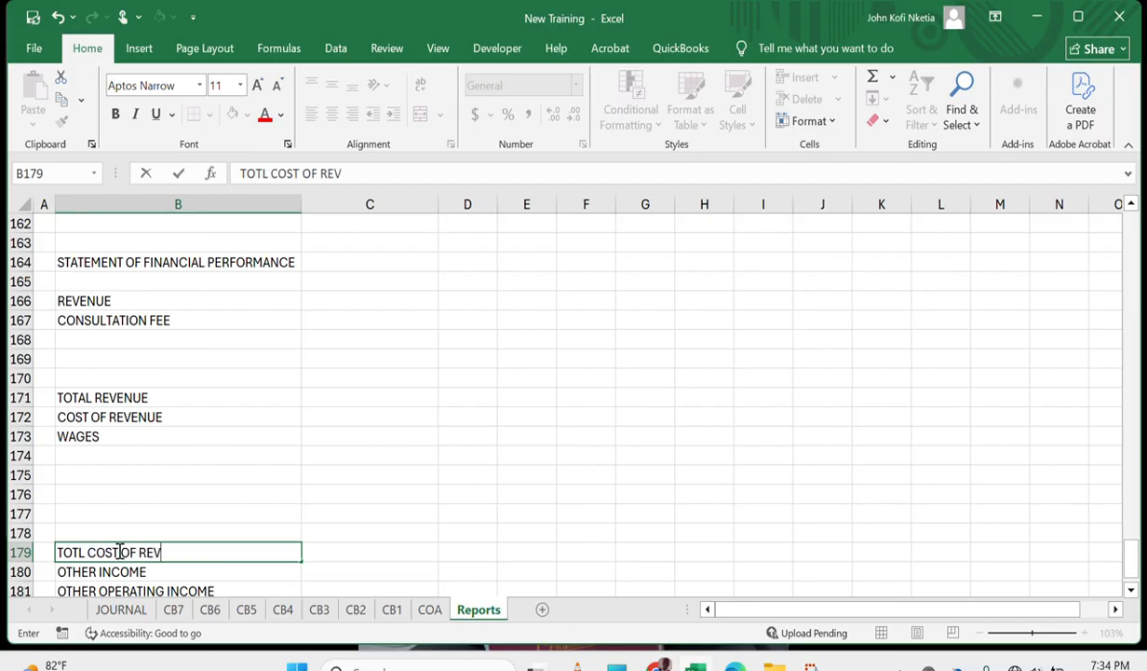
text(ENUE)
key(Escape)
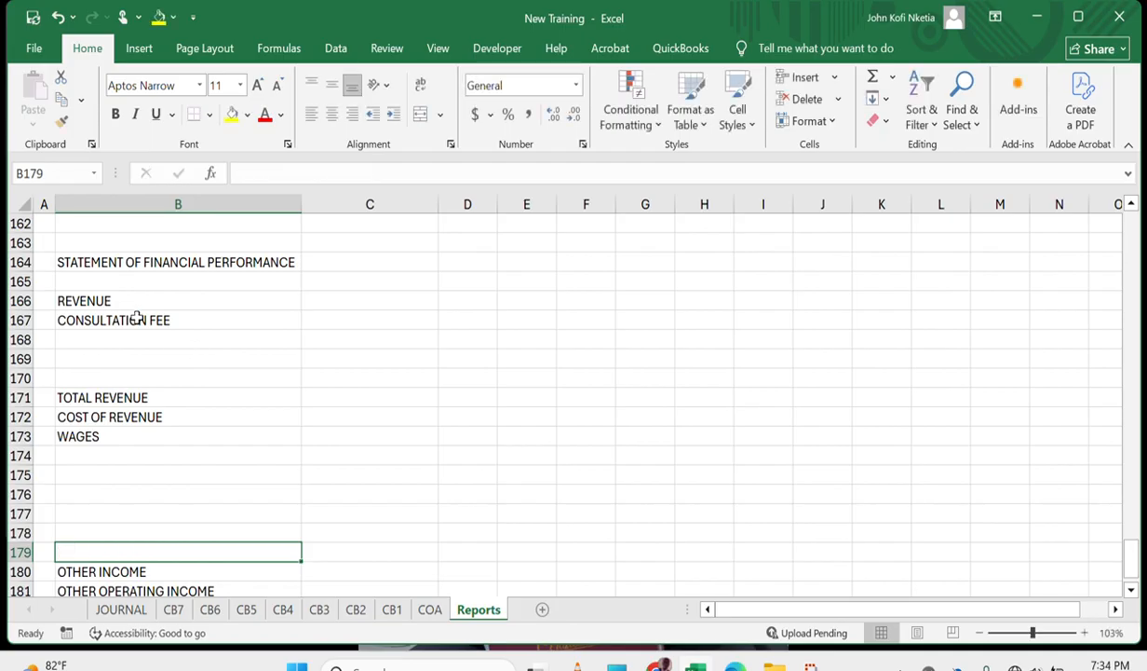
Enter the label TOTAL COST OF REVENUE in cell B179.
click(98, 400)
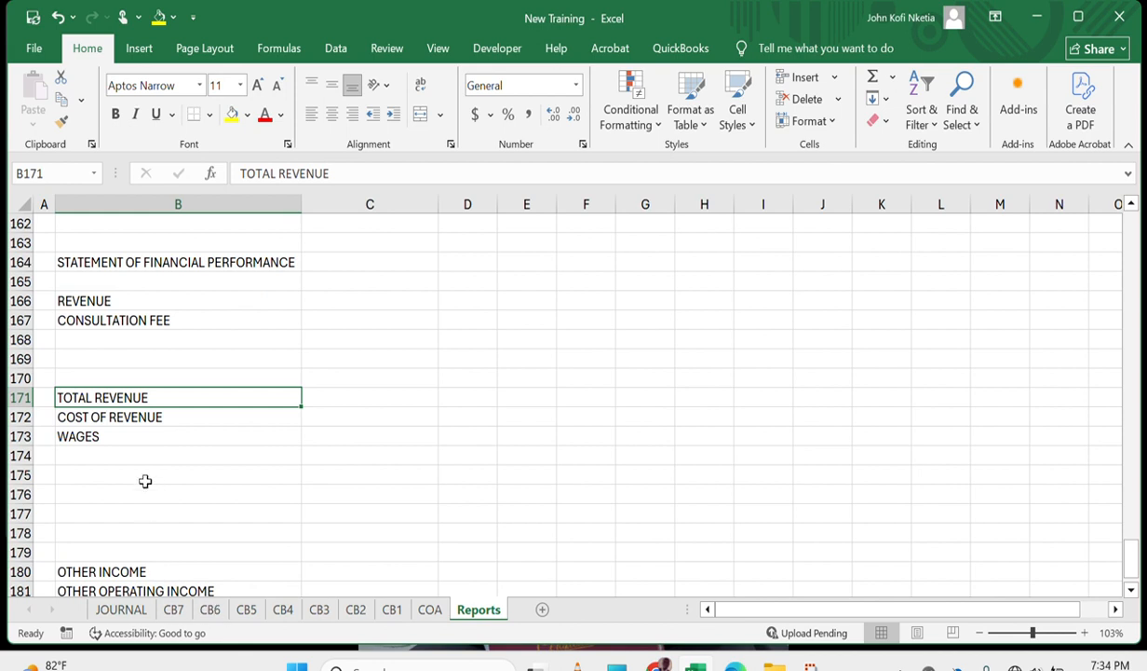
scroll(145, 480, down, 1)
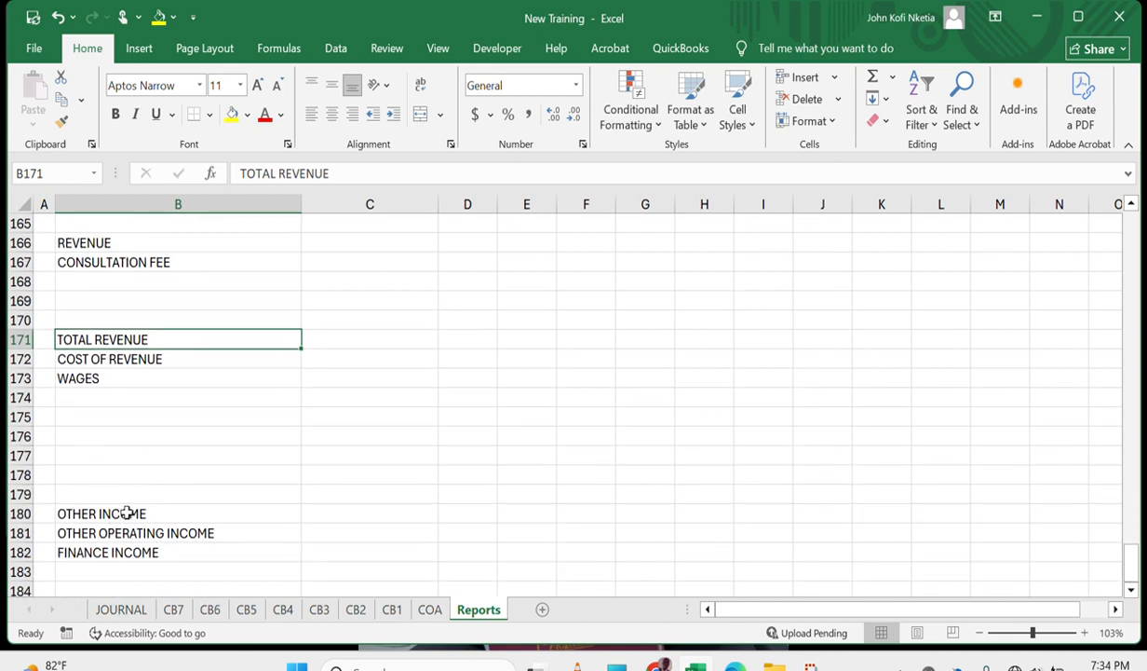
click(134, 506)
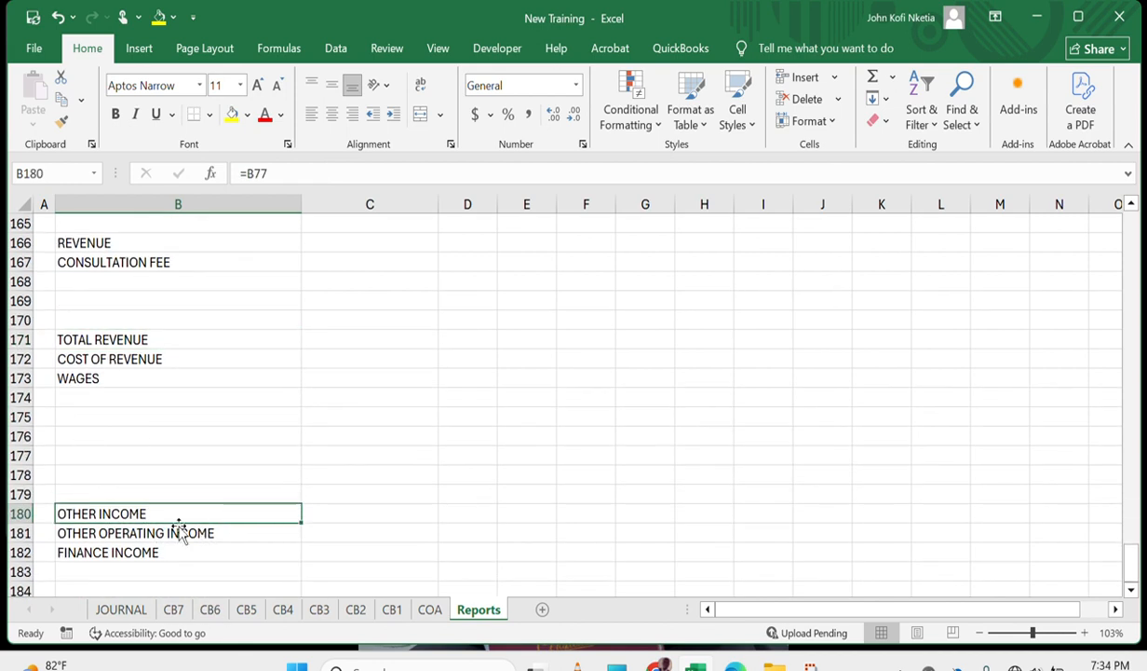
click(117, 493)
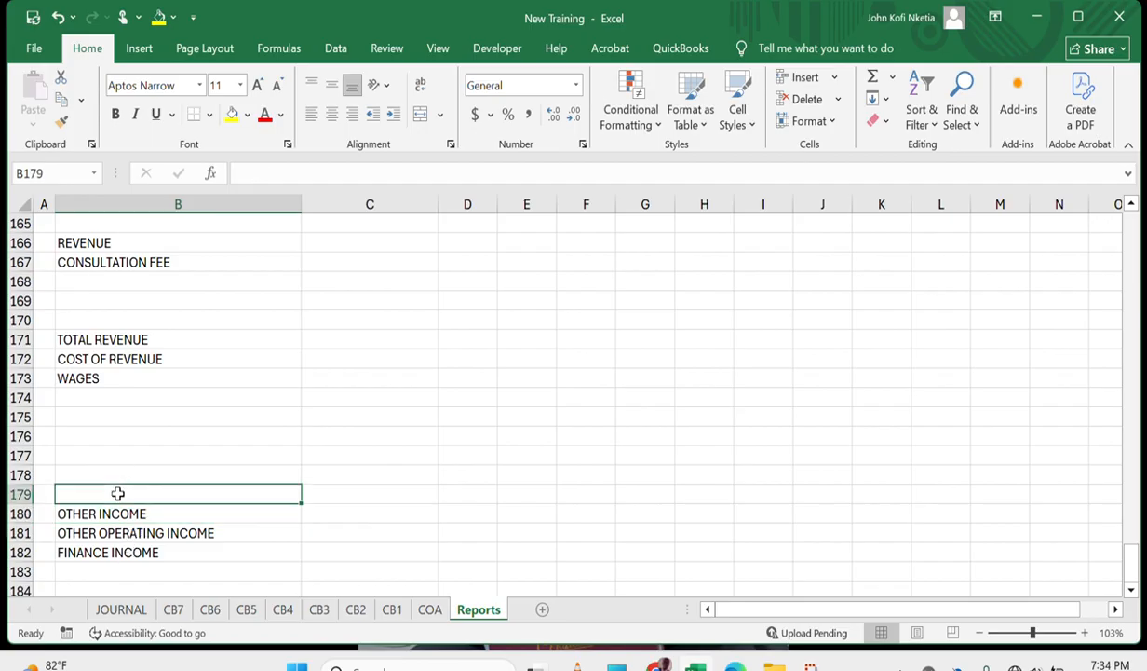
text(TOTAL COST OF REVENUE)
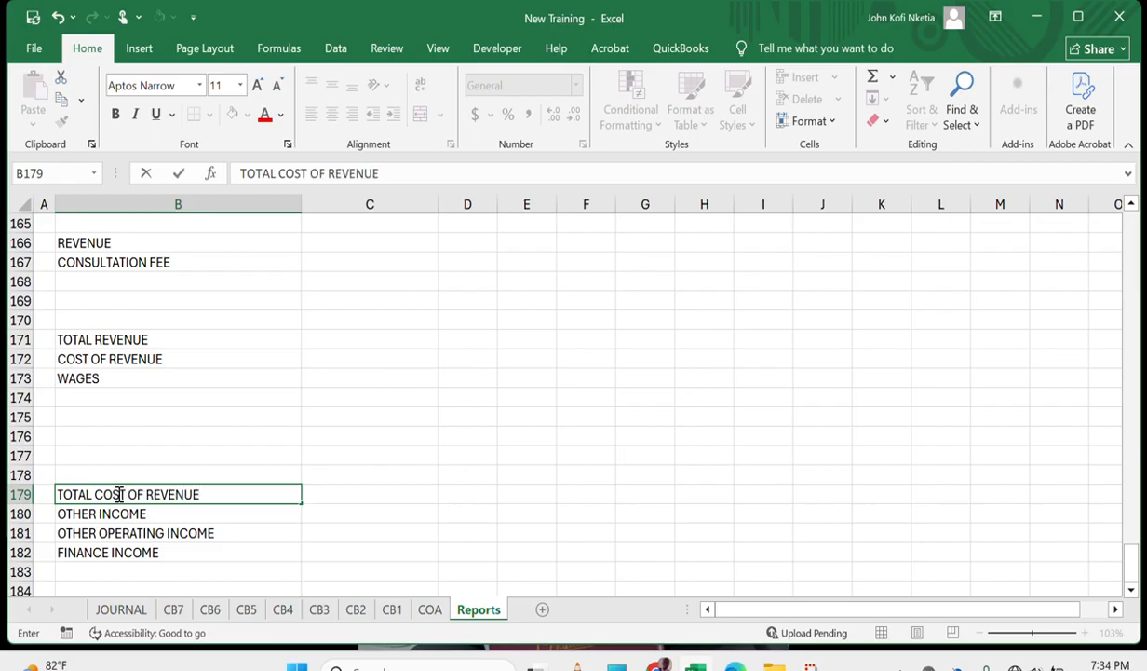
key(Return)
Insert a row above OTHER INCOME and enter the label GROSS PROFIT in cell B180.
scroll(161, 485, down, 2)
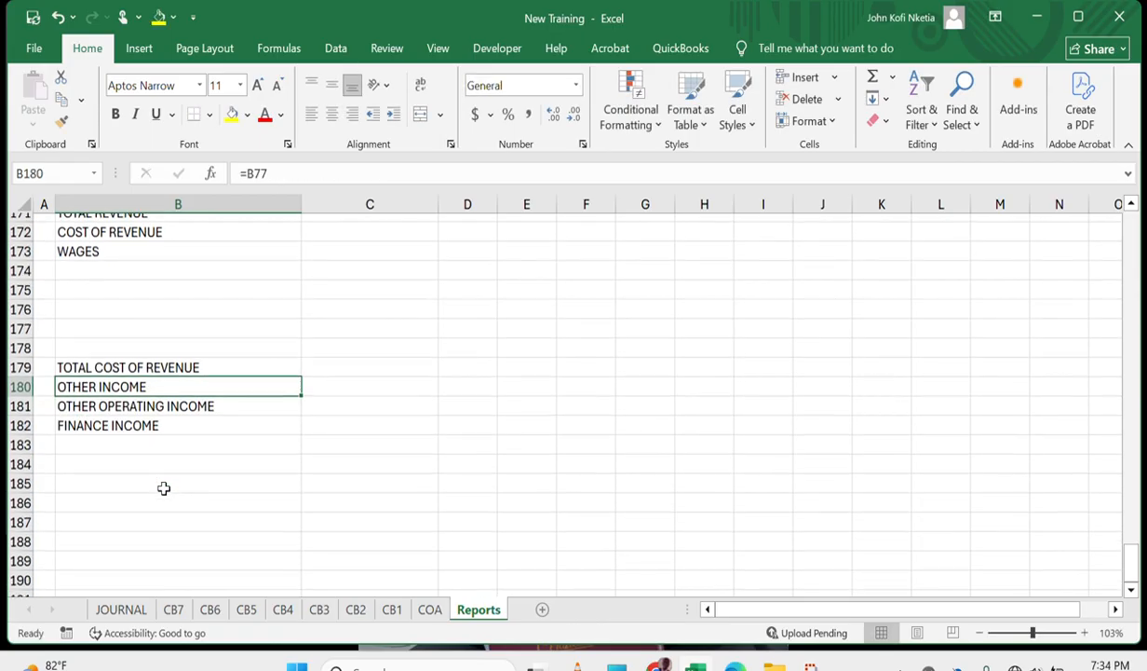
right_click(12, 400)
click(116, 240)
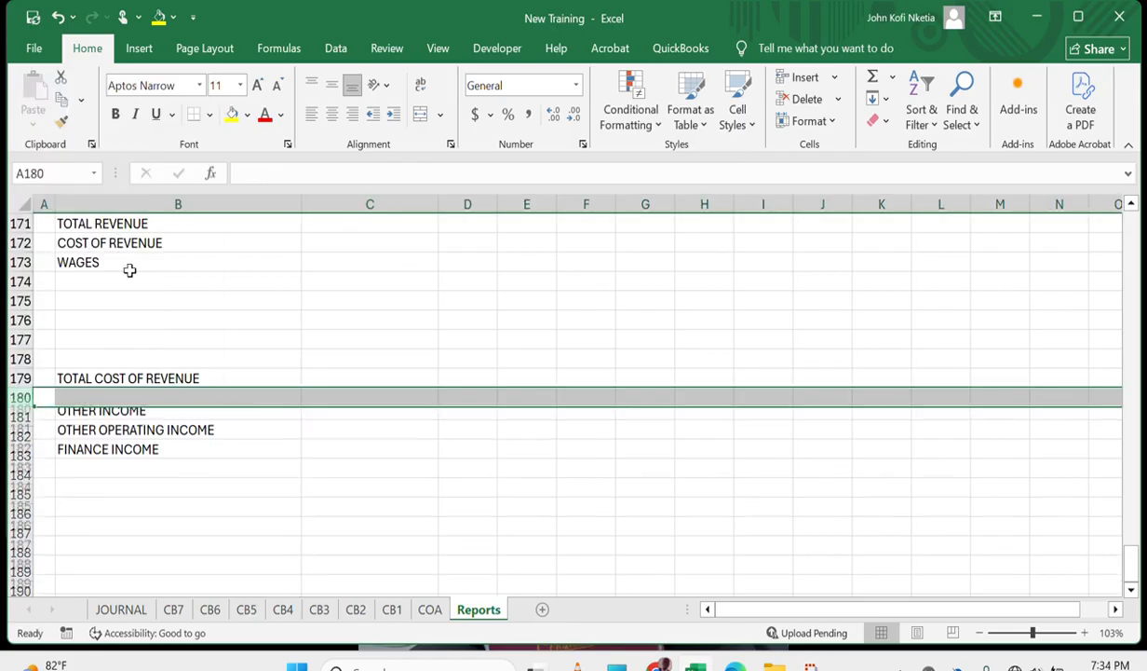
click(102, 399)
text(GORS)
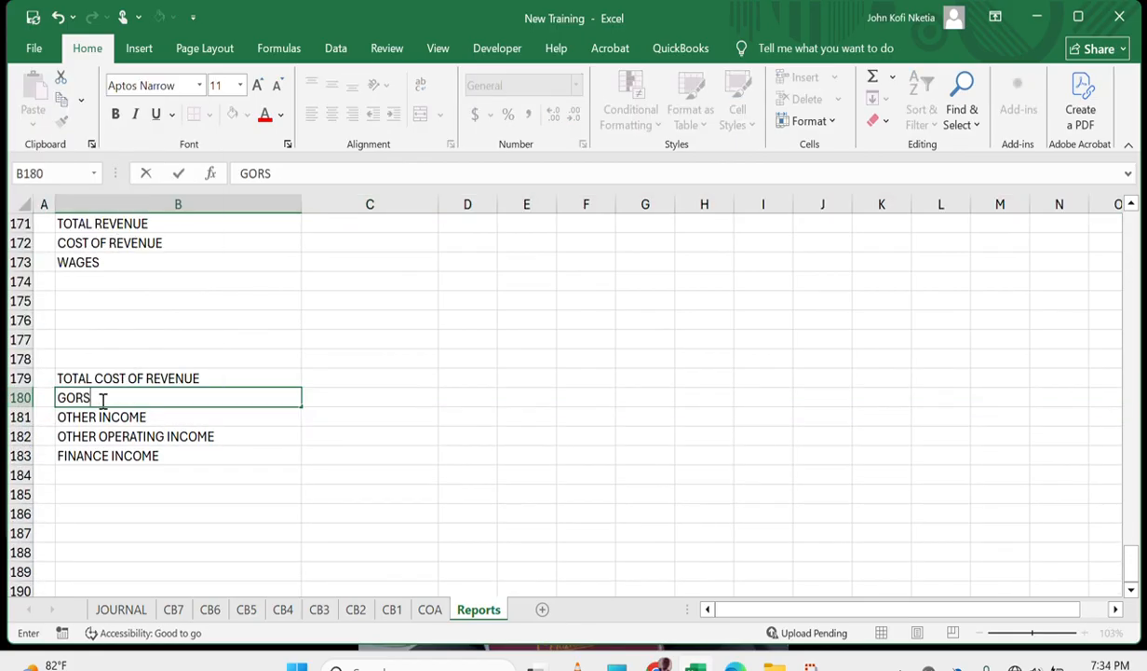
key(BackSpace)
key(BackSpace)
key(BackSpace)
text(ROSS PROFIT)
key(Return)
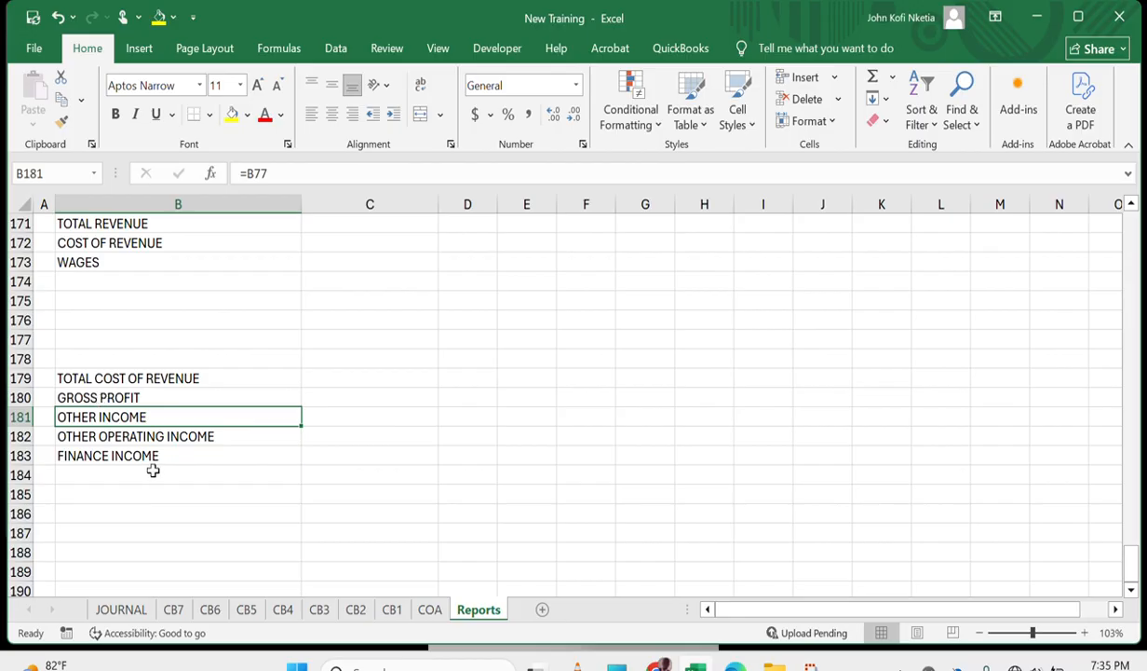
Clear the linked OTHER INCOME, OTHER OPERATING INCOME and FINANCE INCOME labels in B181:B183.
key(shift+Down)
key(shift+Down)
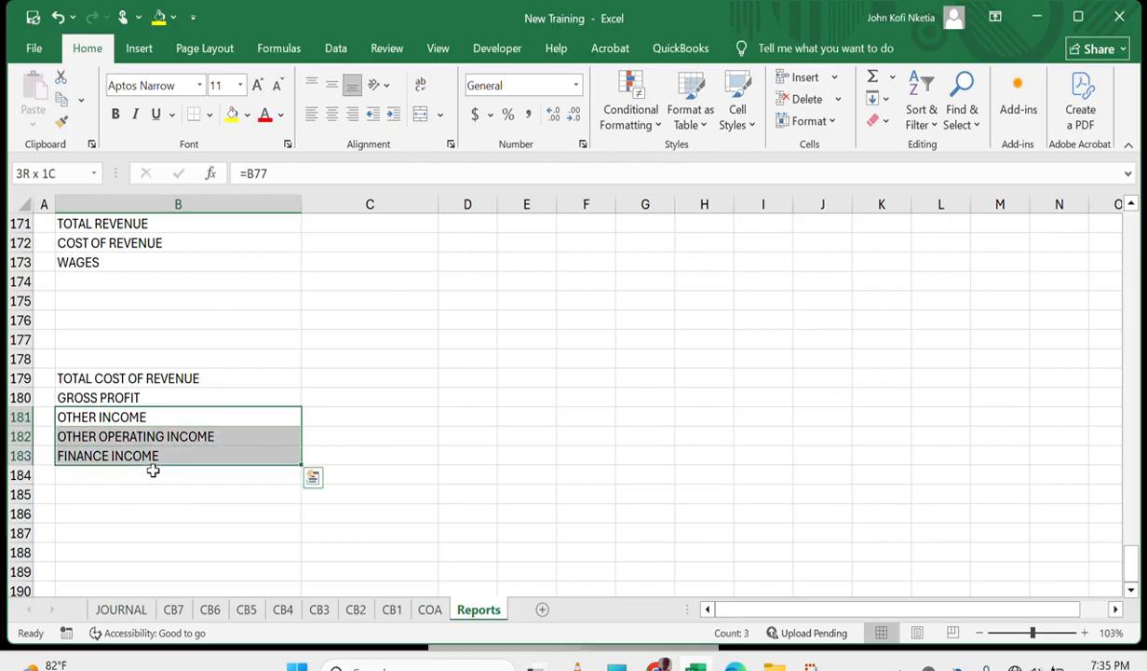
key(Delete)
key(Down)
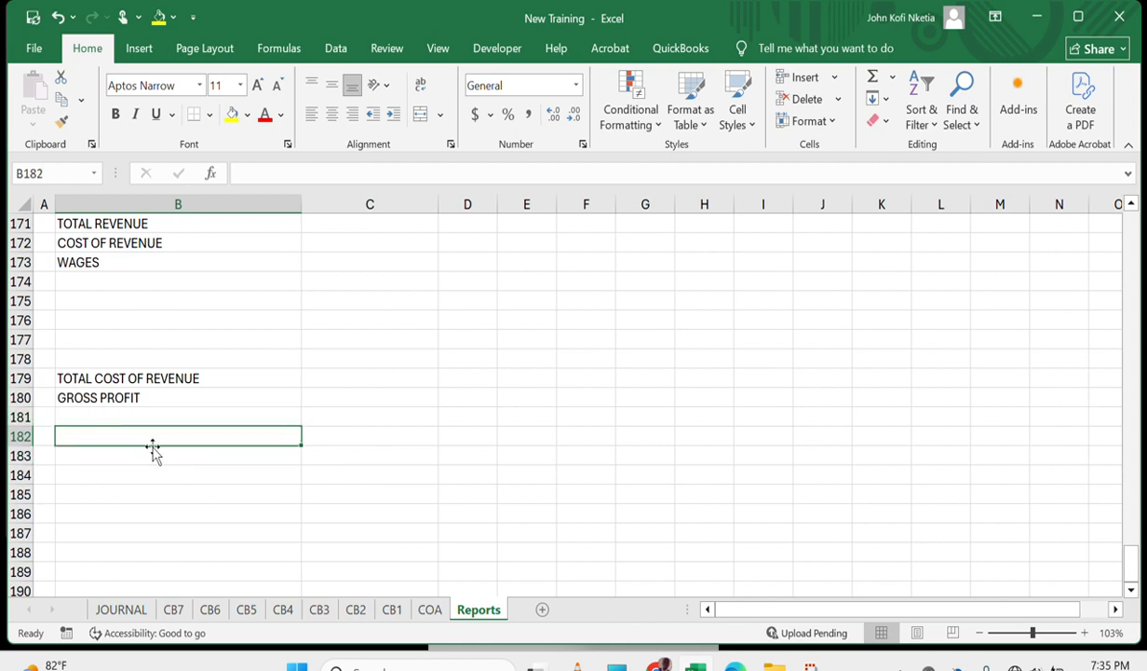
Link cell B181 to the OTHER OPERATING INCOME entry in F4 of the COA sheet.
click(124, 415)
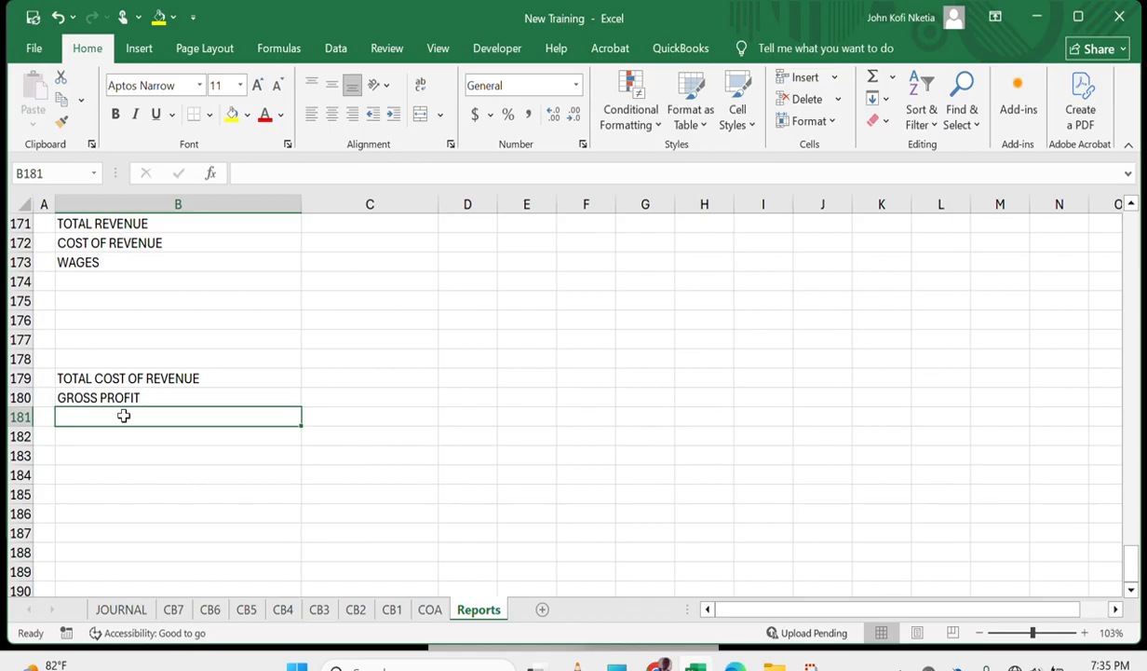
text(=)
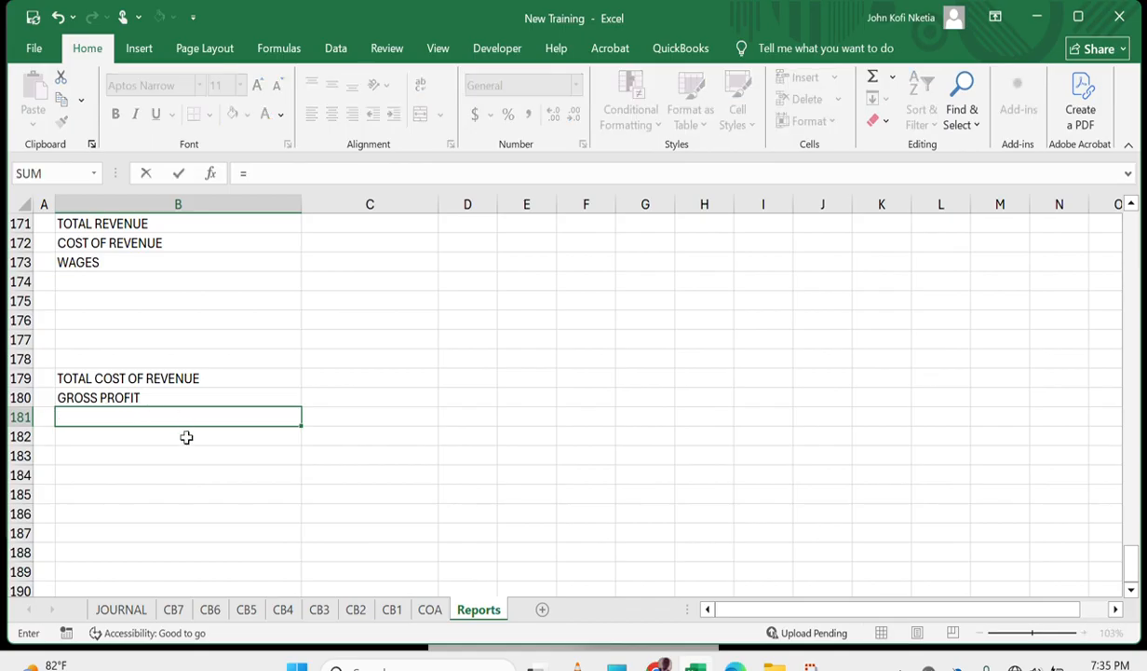
scroll(186, 437, up, 2)
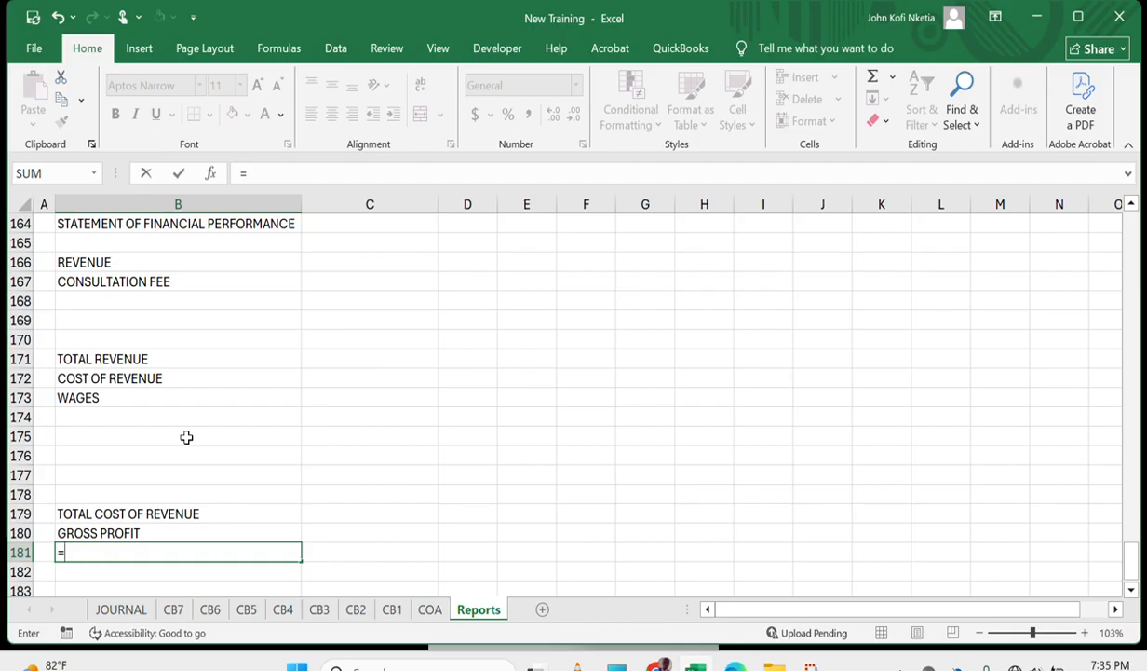
scroll(187, 437, up, 11)
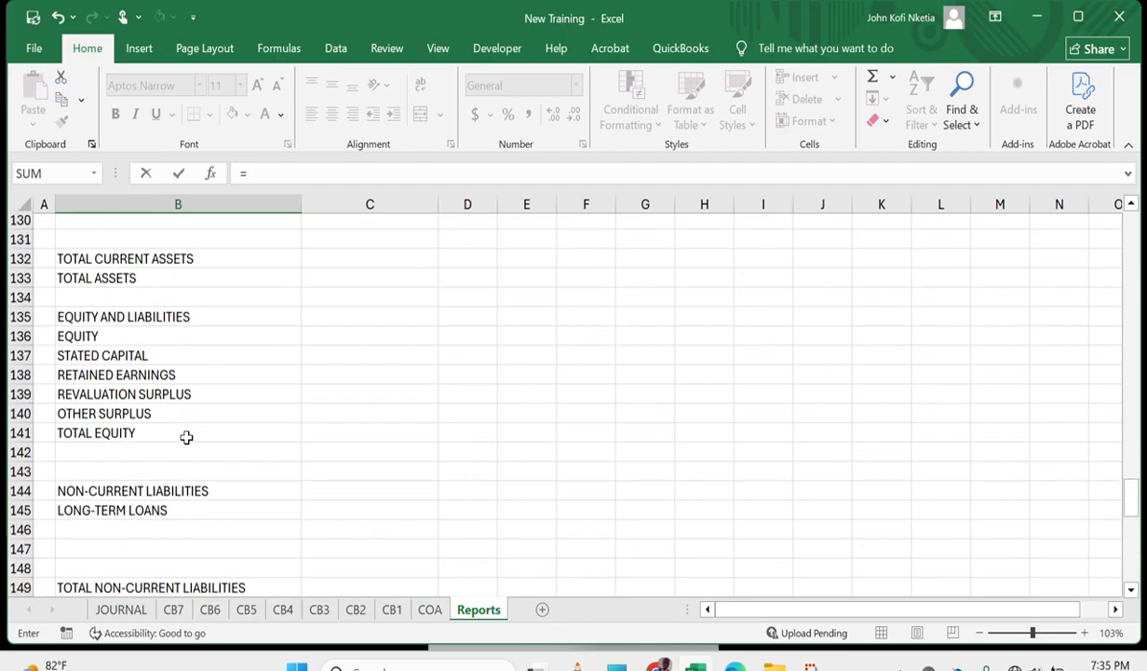
scroll(186, 437, up, 2)
scroll(186, 437, down, 6)
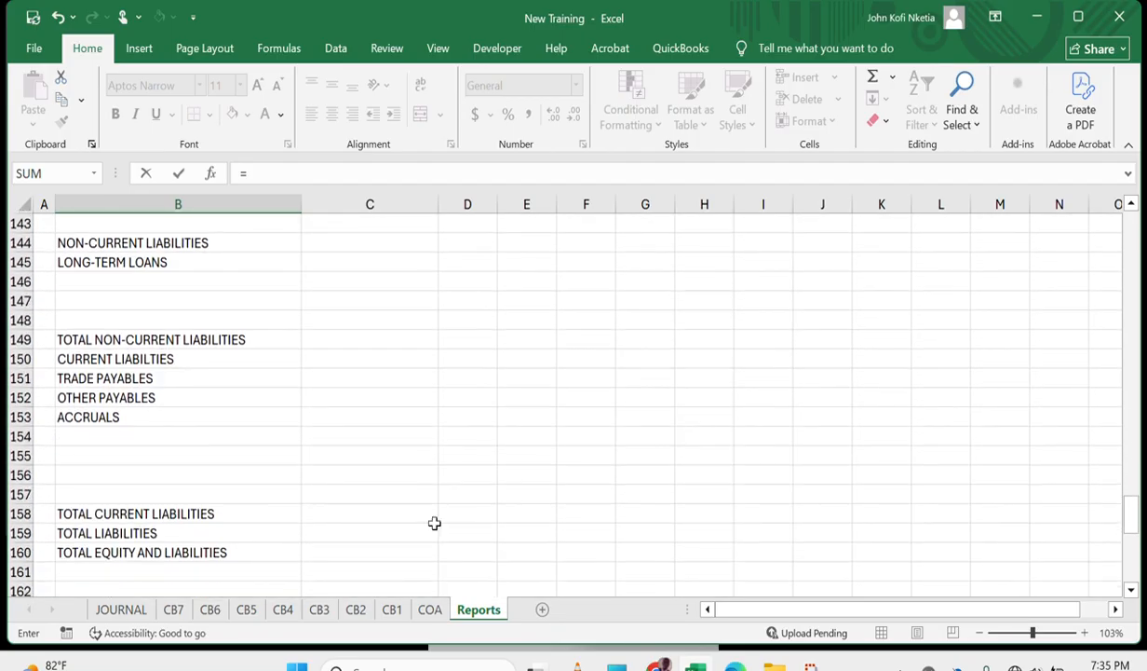
click(429, 609)
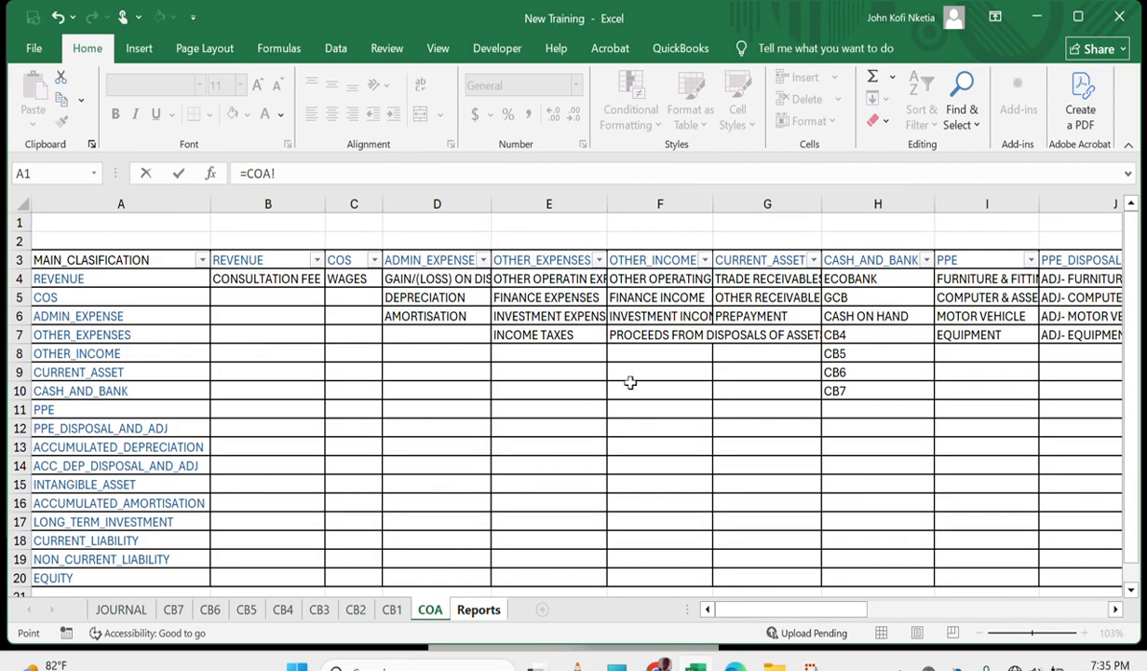
scroll(605, 350, right, 2)
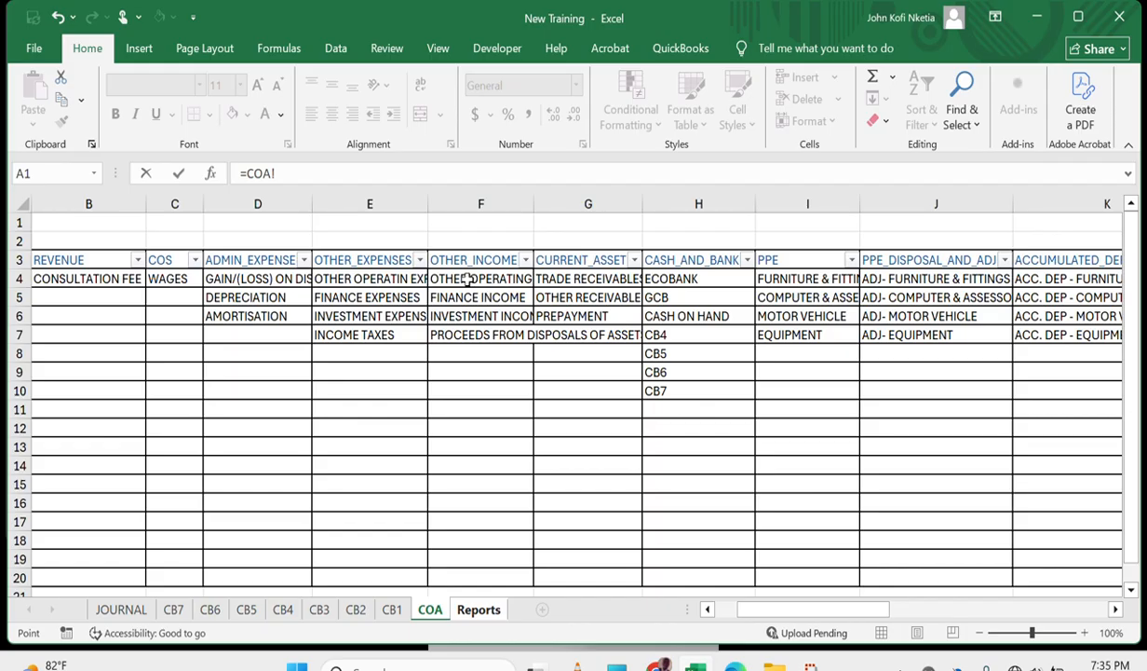
click(469, 279)
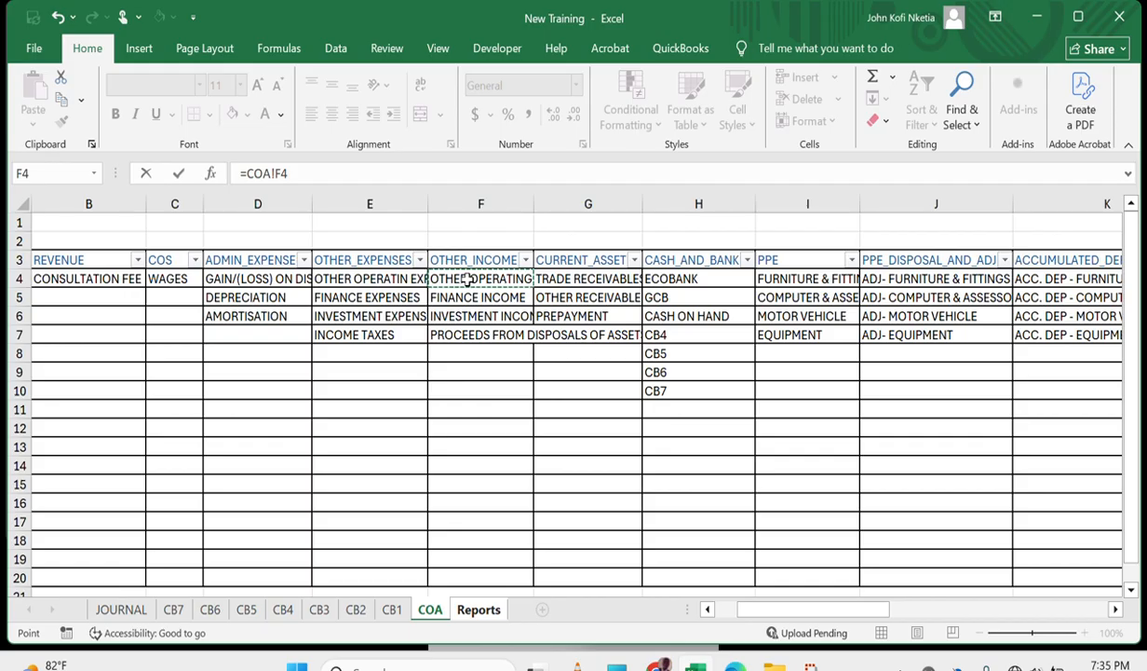
key(Return)
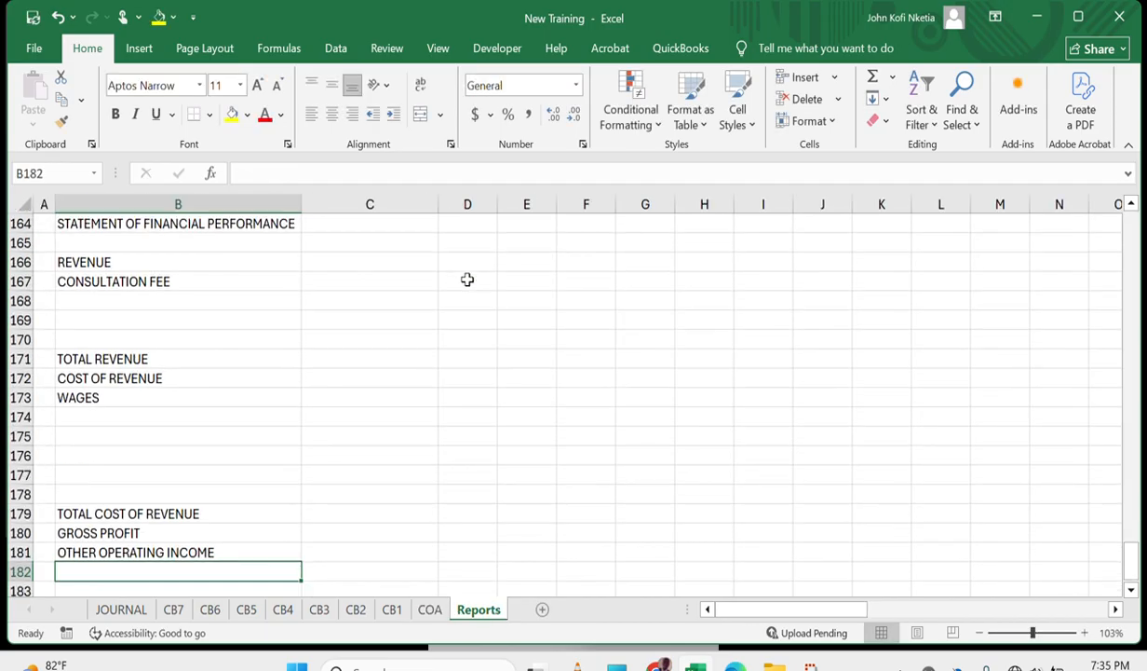
Link cell B182 to COA cell F4 as a second OTHER OPERATING INCOME line.
text(=)
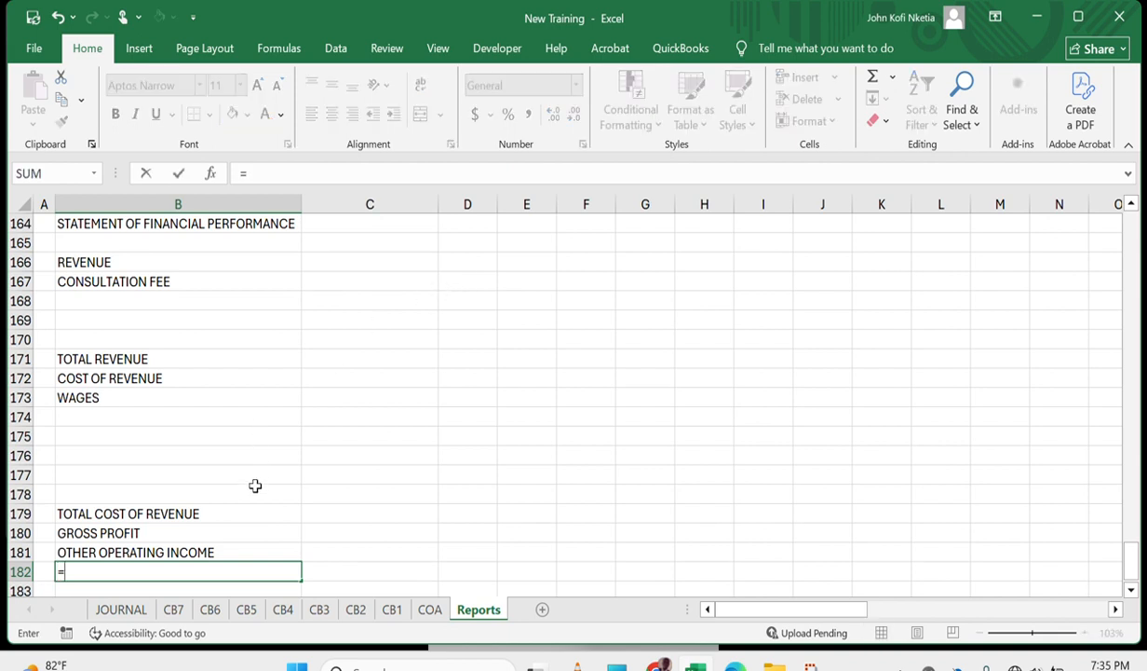
scroll(255, 485, down, 1)
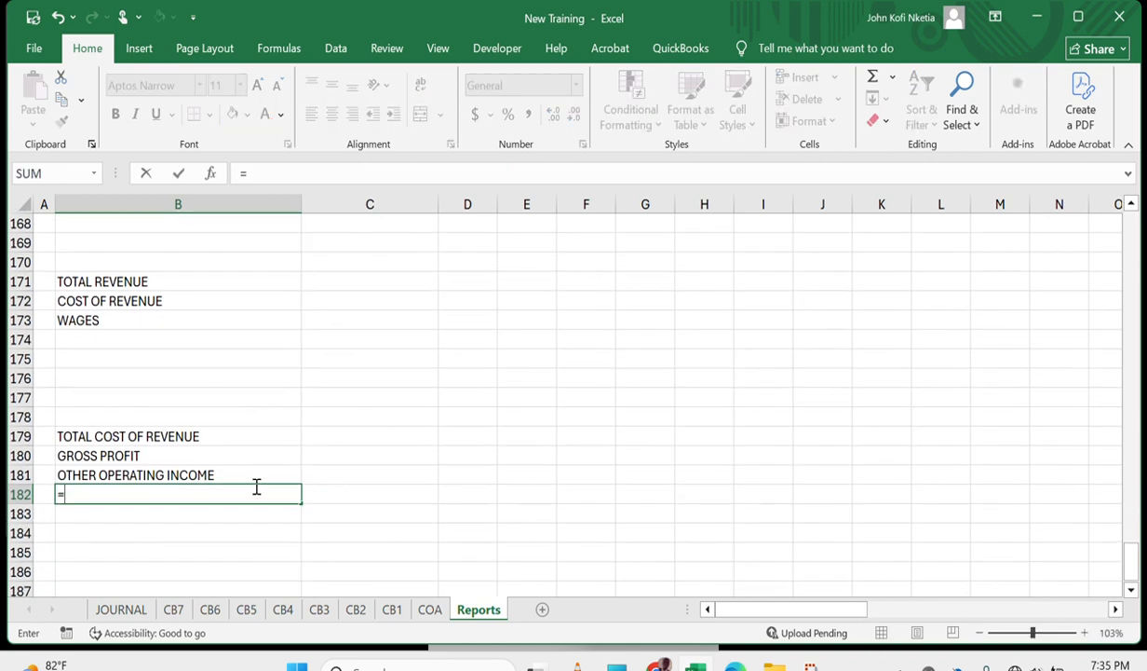
click(441, 615)
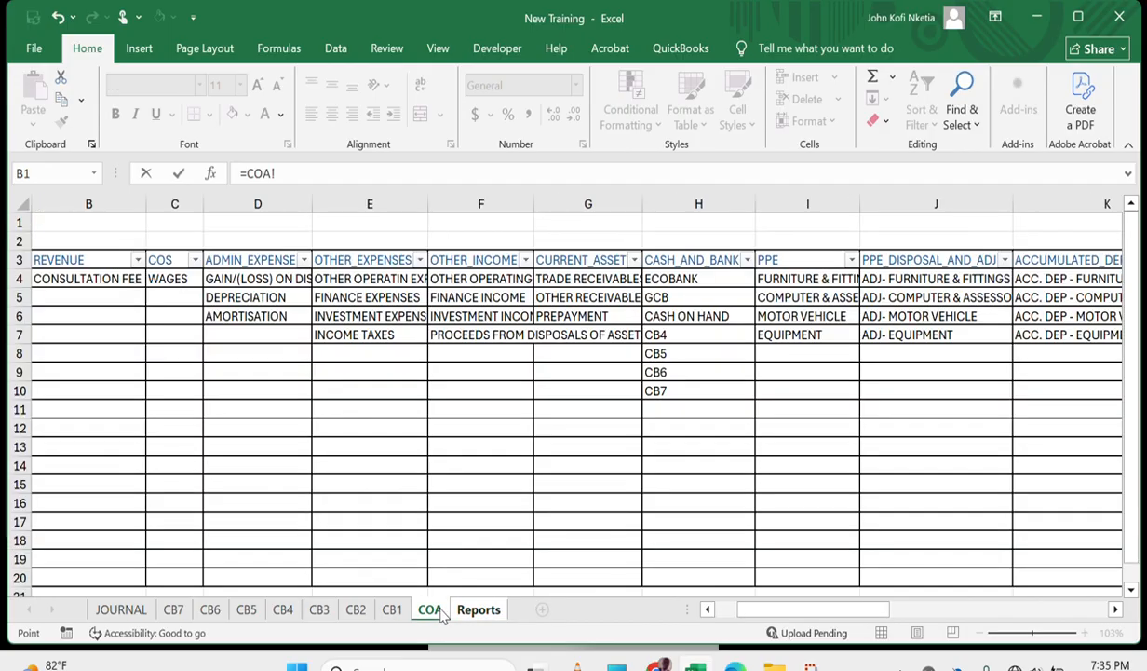
click(487, 277)
key(Return)
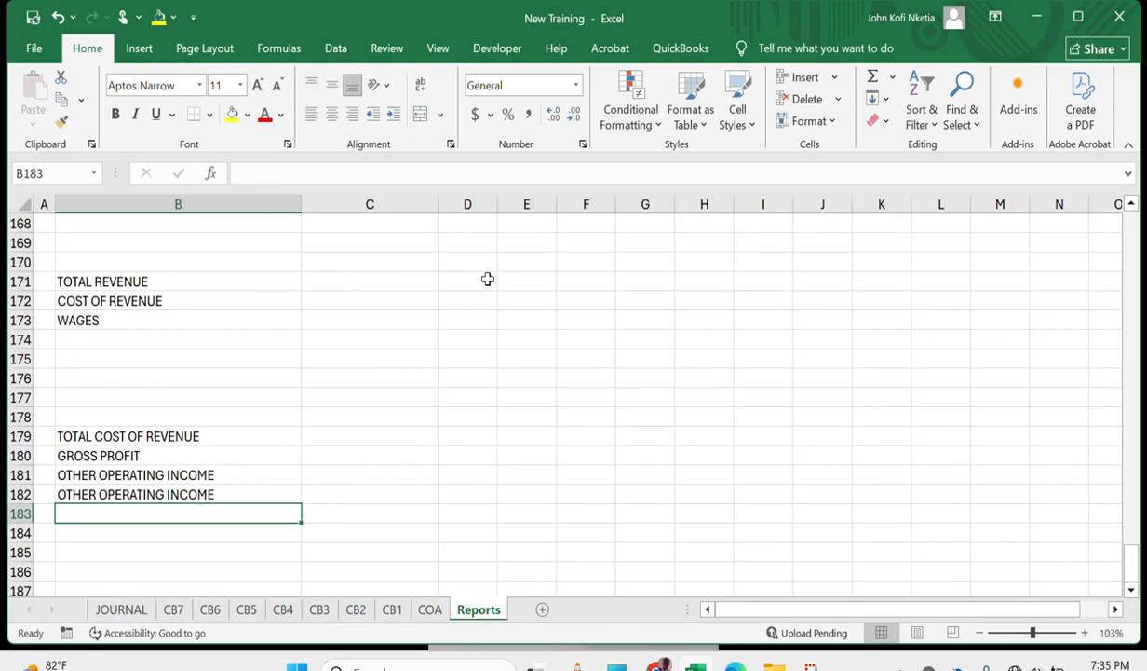
Enter the label ADMINISTRATIVE EXPENSES in cell B183.
text(=)
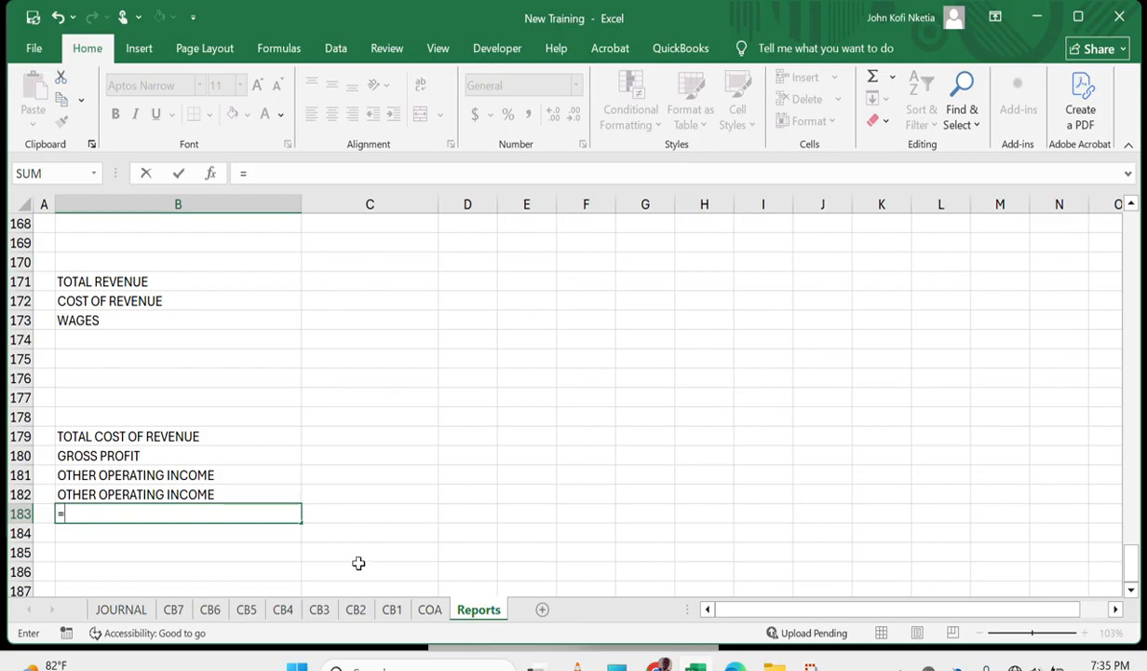
key(Escape)
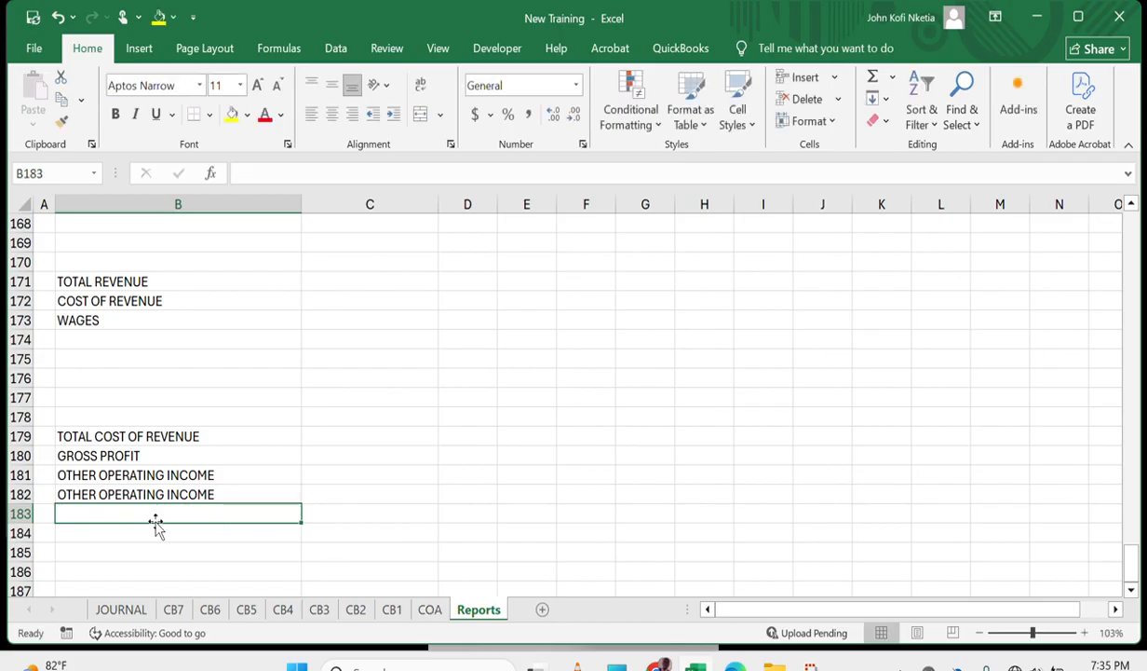
text(ADMINISTRT)
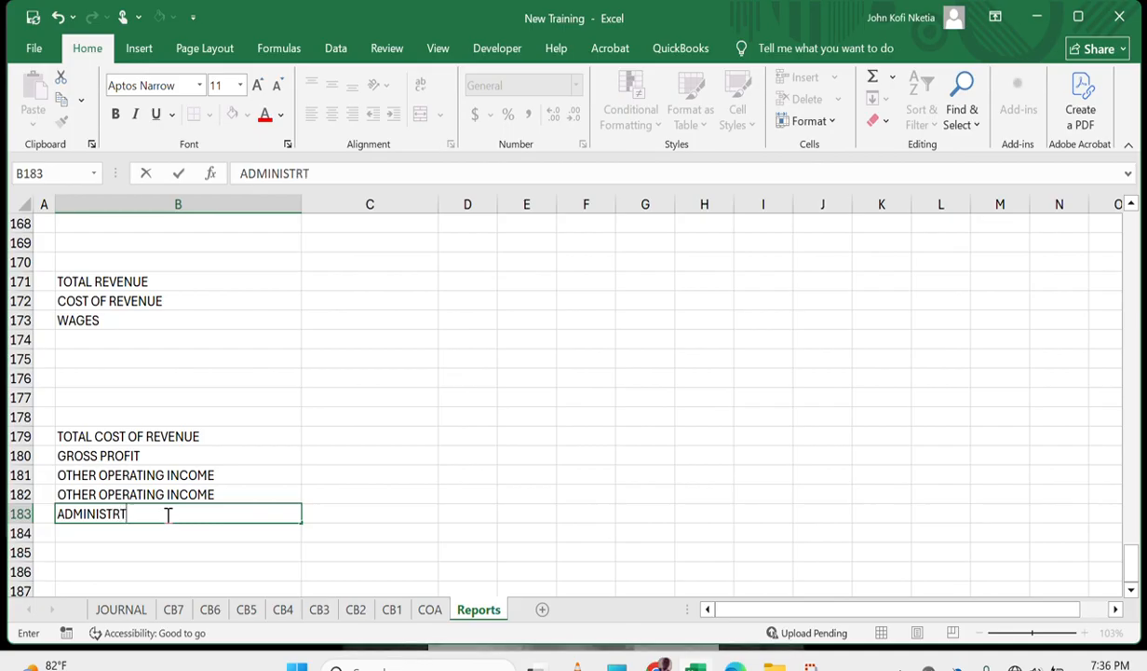
key(BackSpace)
text(ATIV)
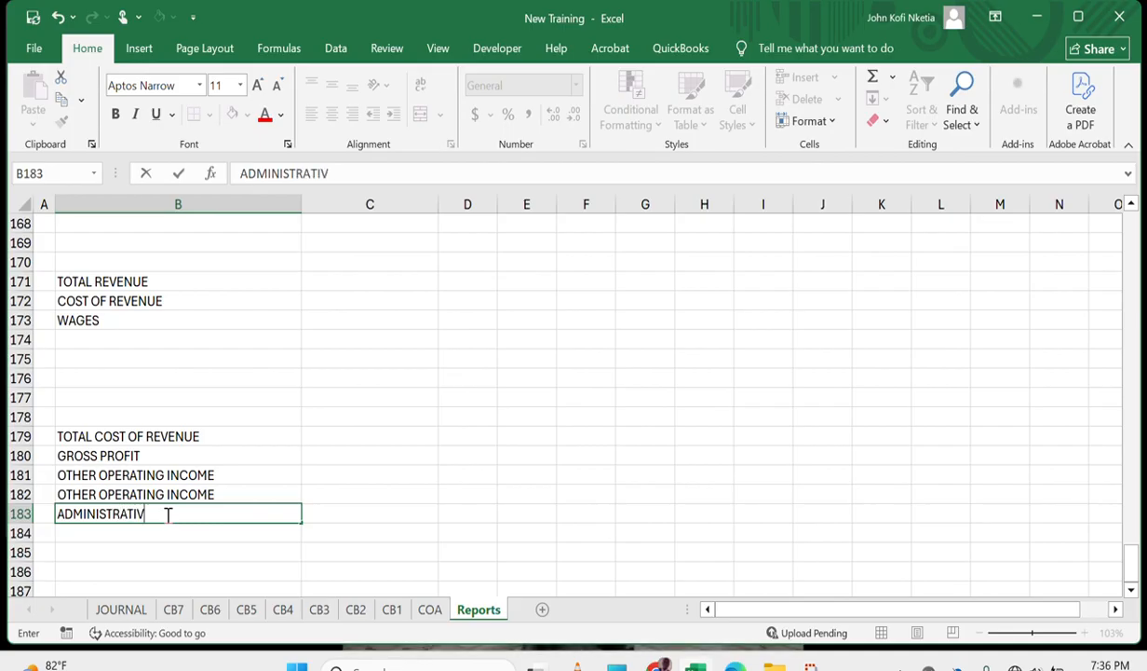
text(E EXPENSES)
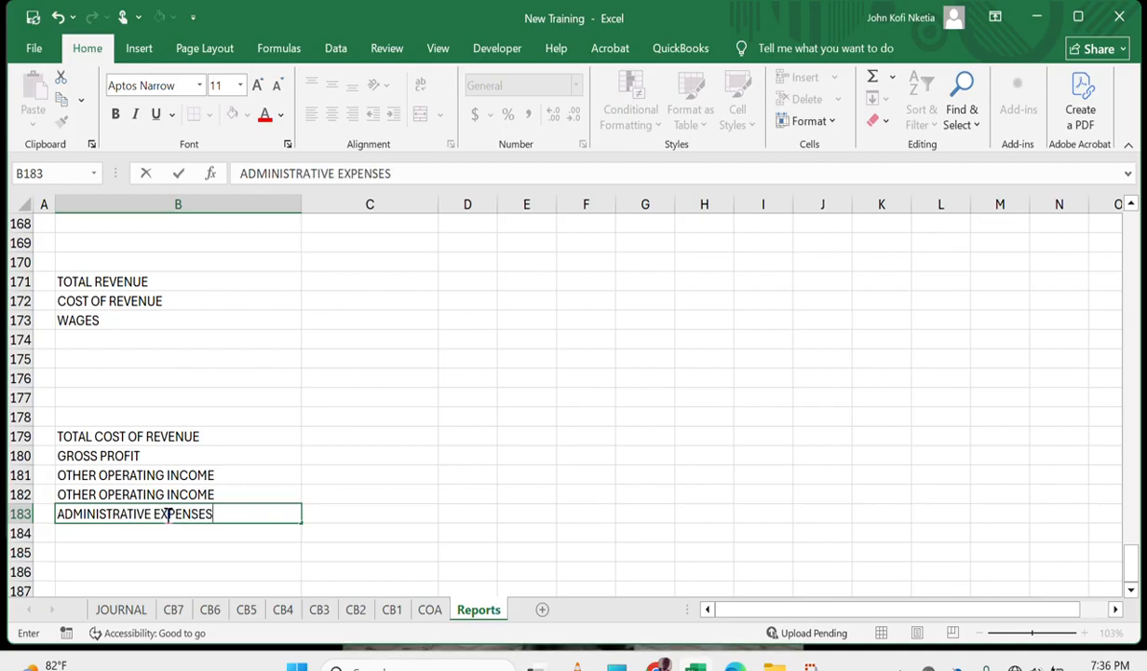
key(Return)
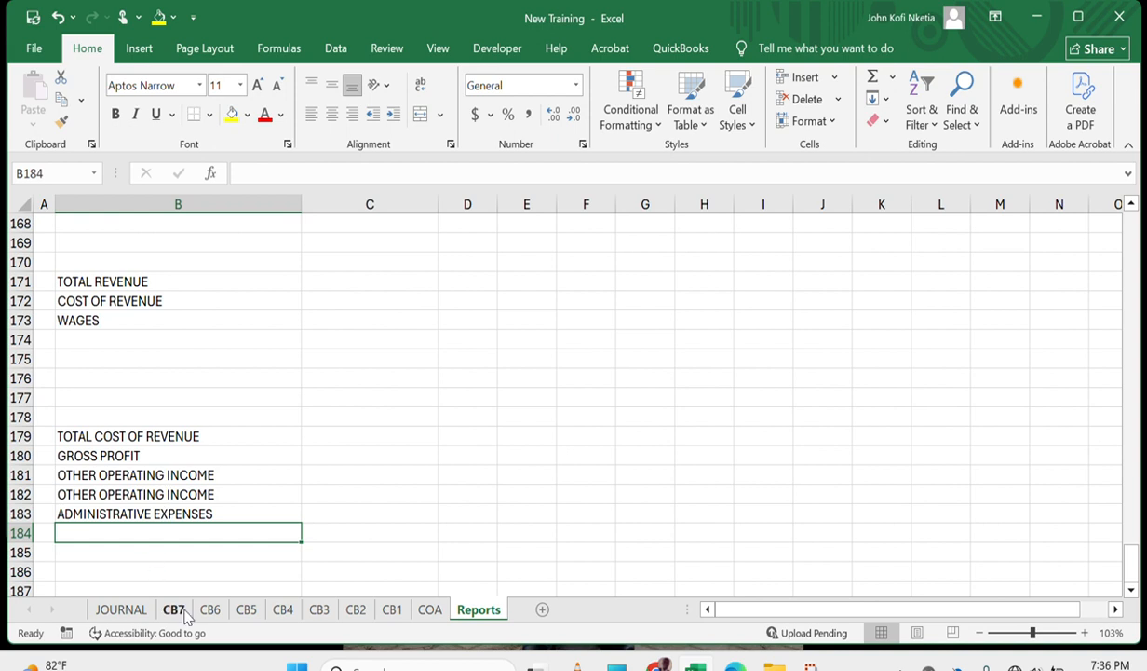
text(NET)
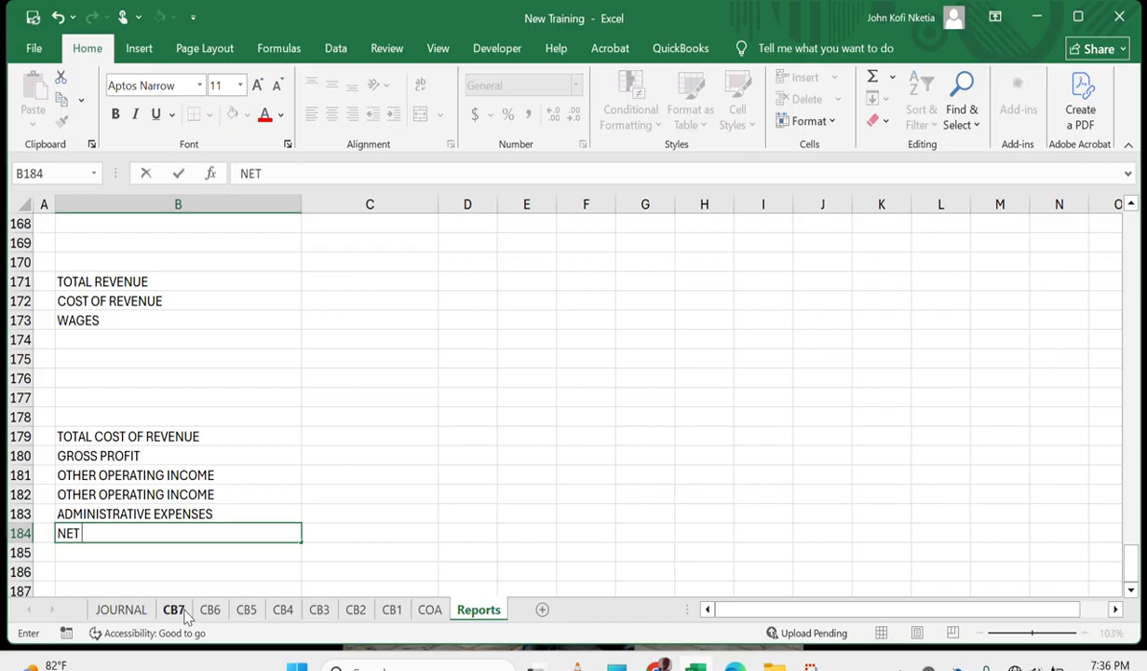
text( PROFIT FROM)
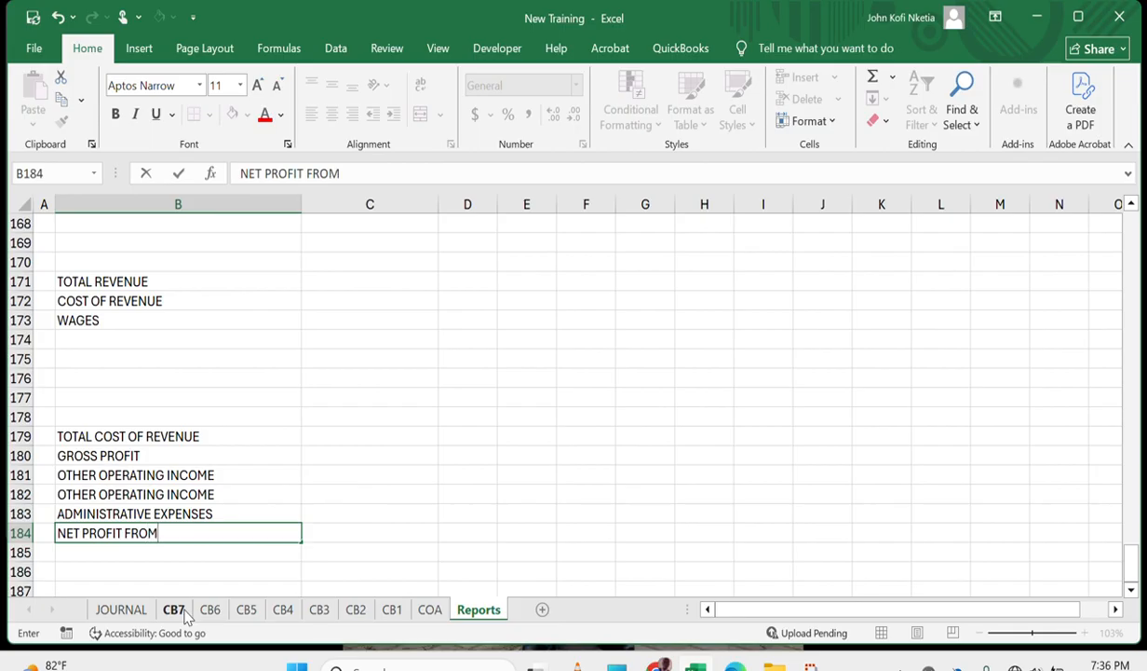
key(BackSpace)
key(BackSpace)
key(BackSpace)
key(ctrl+Return)
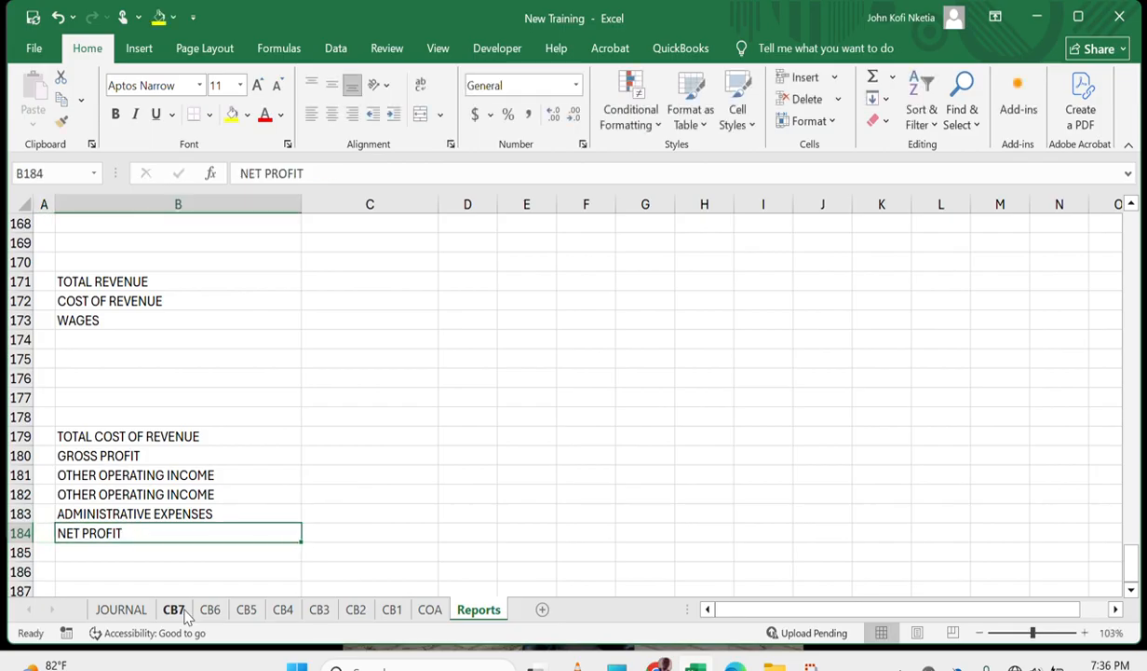
key(BackSpace)
Leave row 184 blank and enter the label OPERATING PROFIT in cell B185.
key(Return)
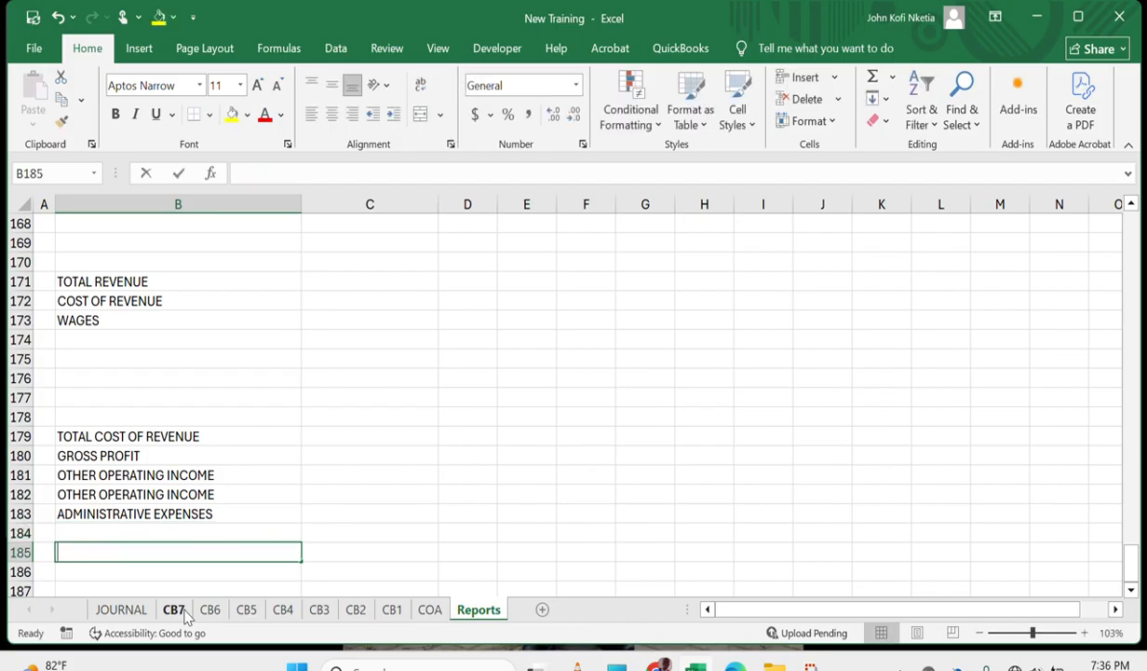
text(OPERATING PROF)
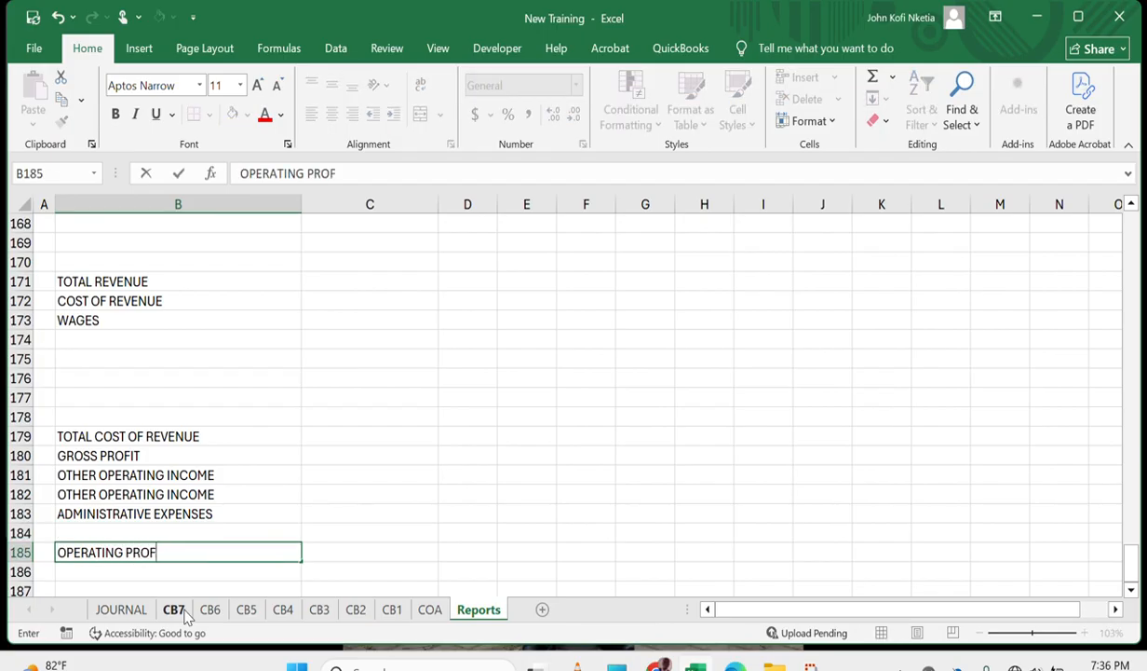
text(IT)
key(Return)
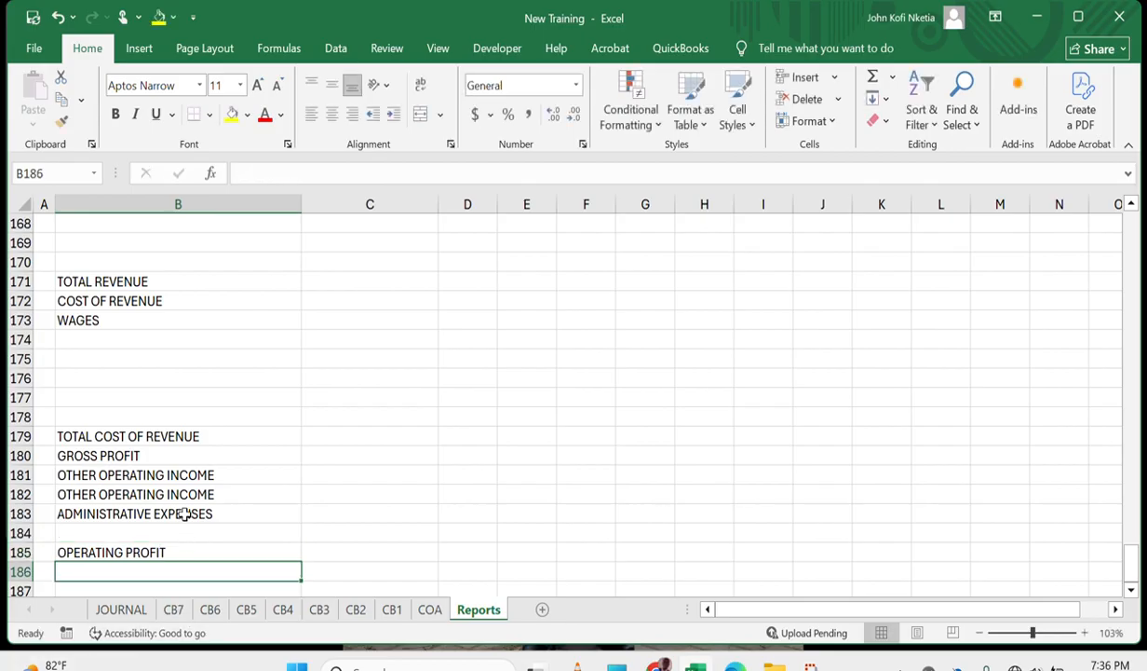
Delete rows 173 to 179, from WAGES through TOTAL COST OF REVENUE.
click(164, 473)
scroll(174, 473, up, 2)
click(106, 420)
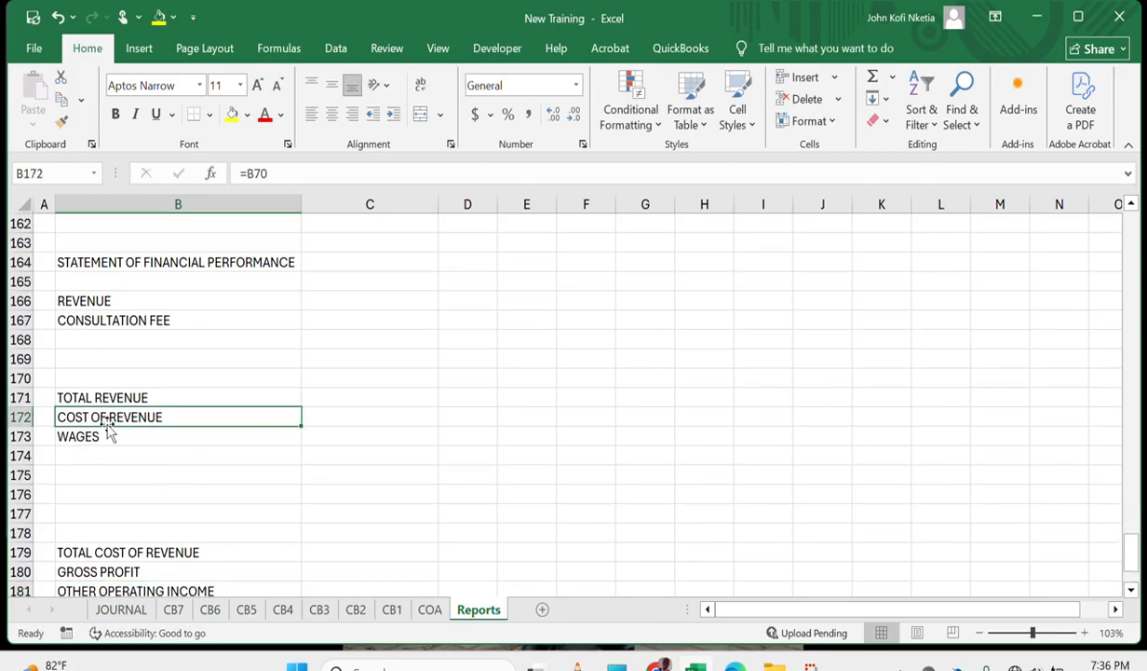
drag(20, 436, 26, 544)
right_click(26, 544)
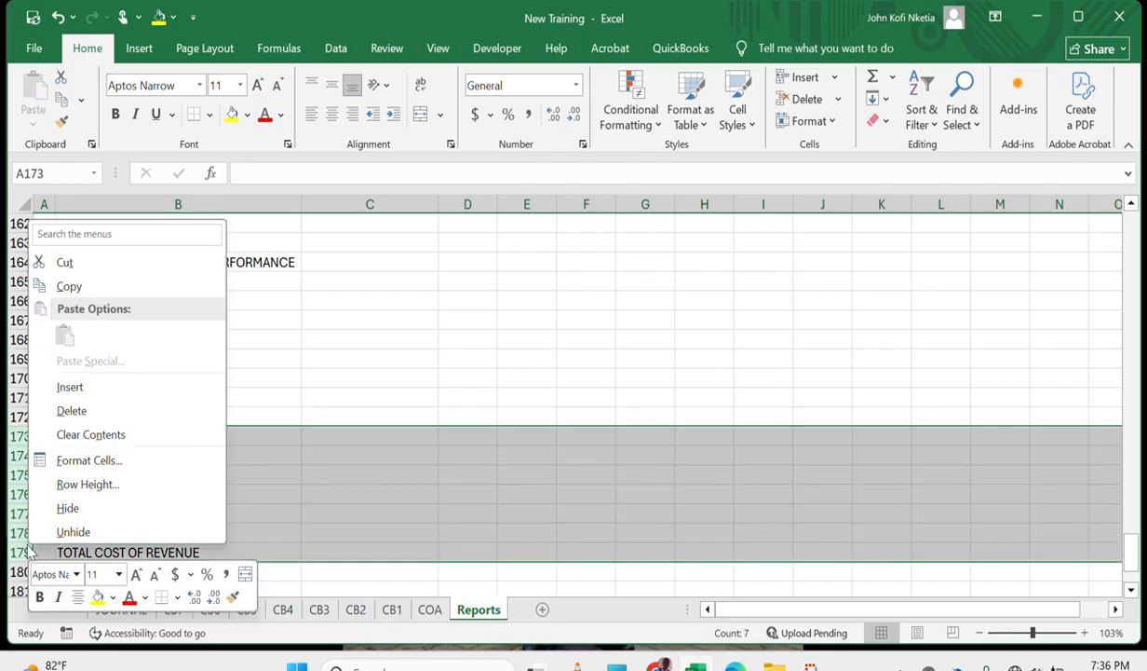
click(112, 413)
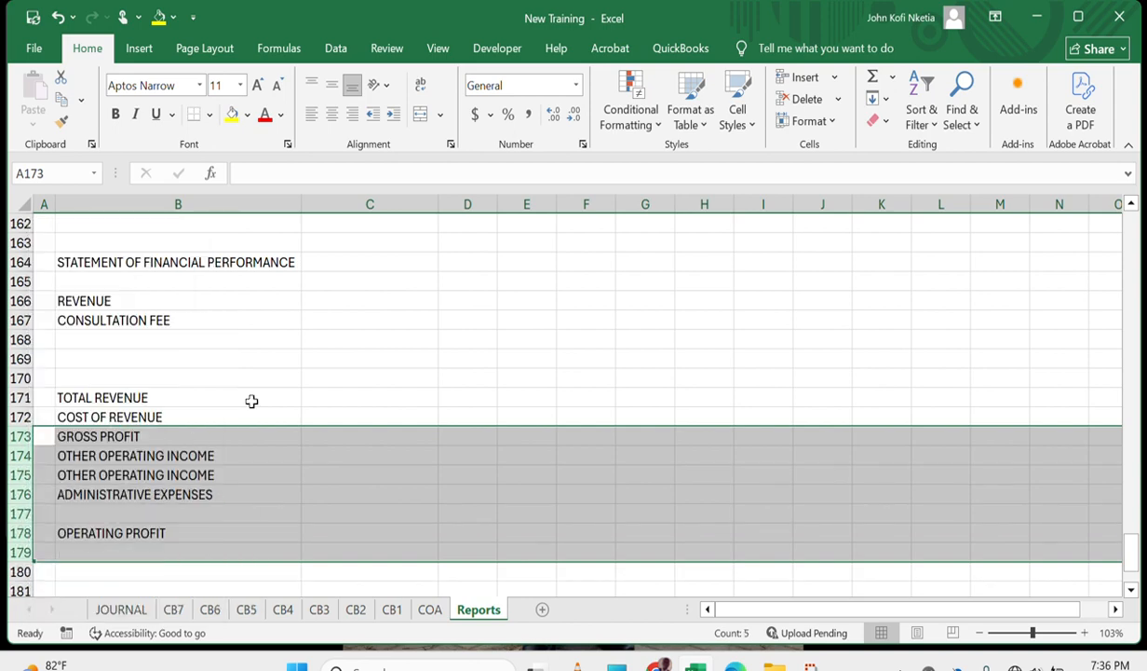
Insert a blank row at row 173, between COST OF REVENUE and GROSS PROFIT.
click(244, 398)
click(96, 419)
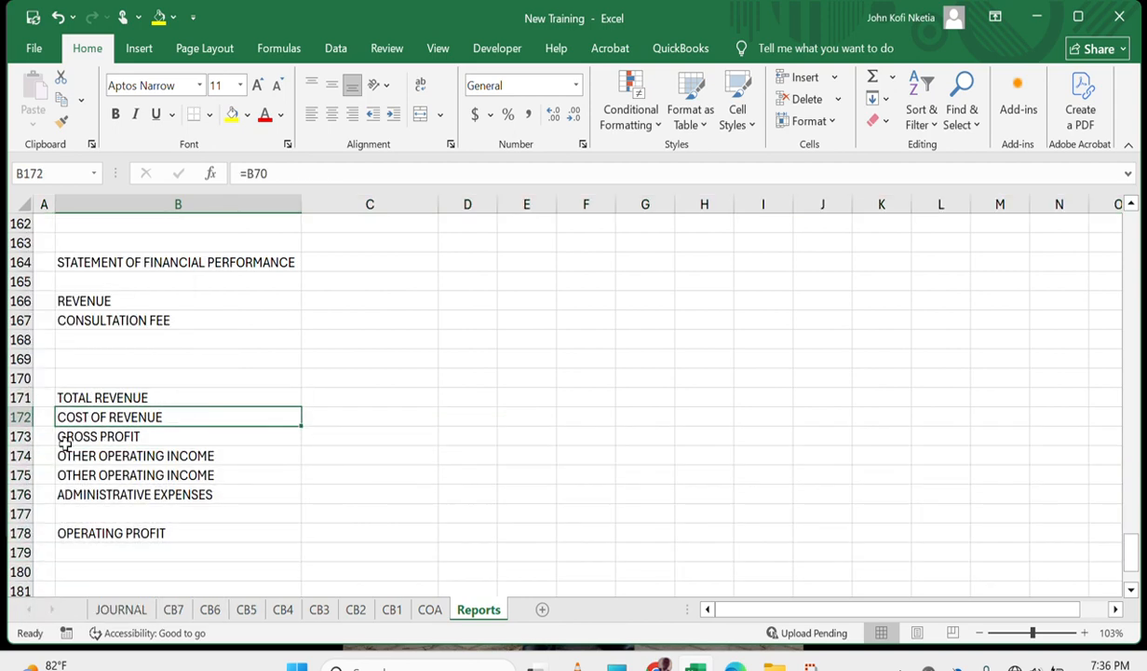
right_click(20, 436)
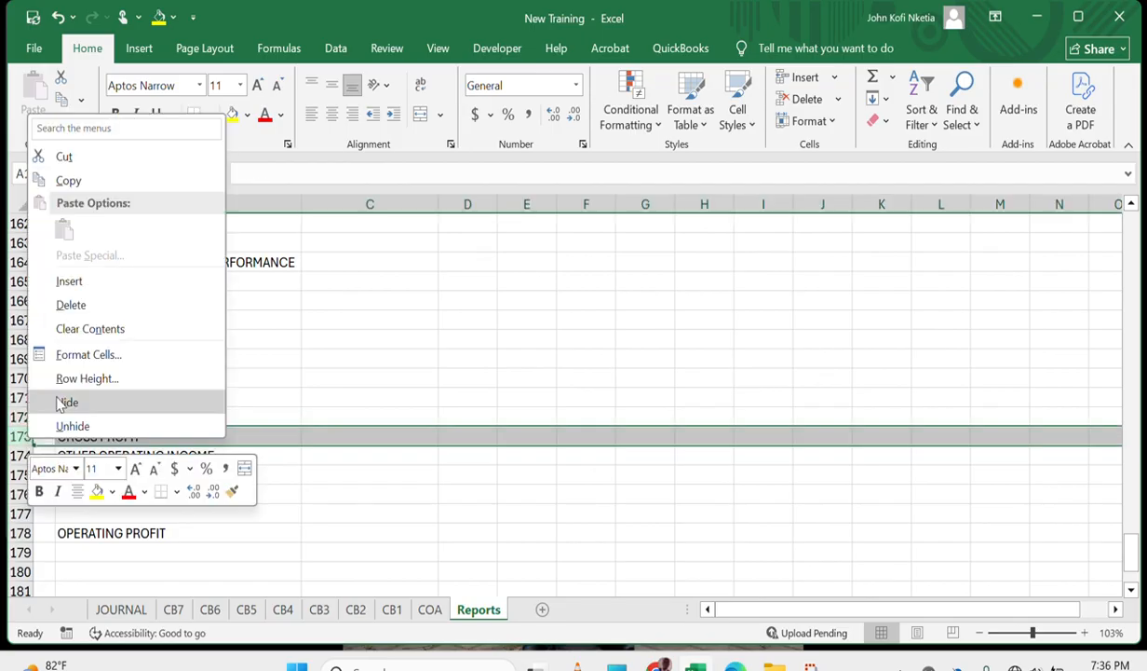
click(134, 281)
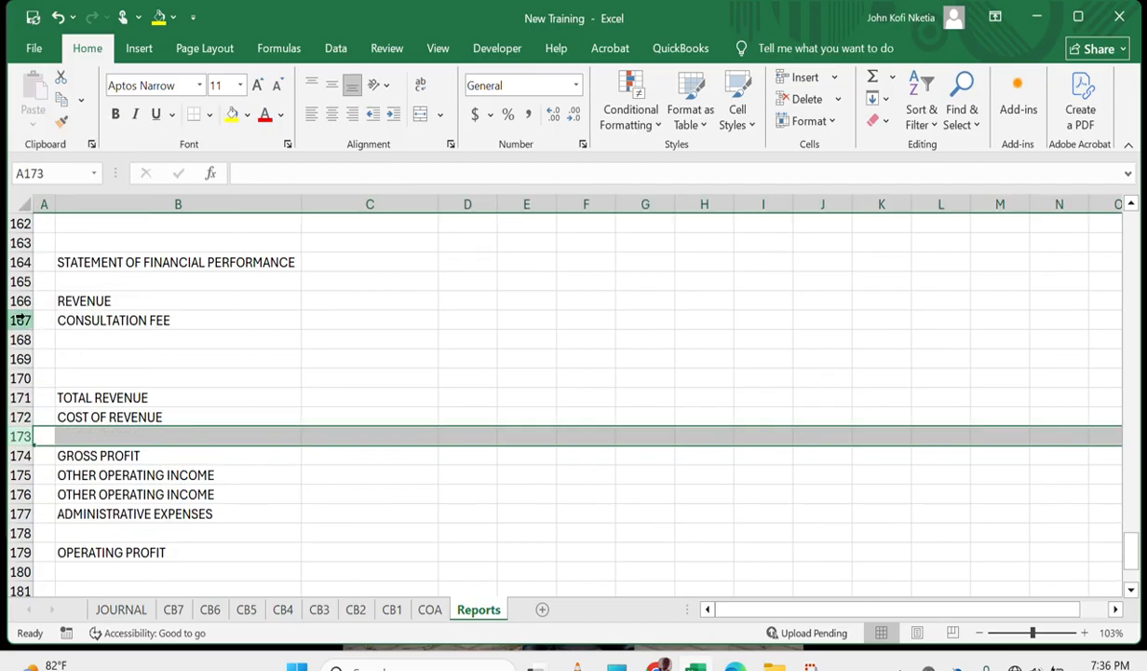
Delete rows 167 to 171, from CONSULTATION FEE through TOTAL REVENUE.
drag(21, 321, 17, 397)
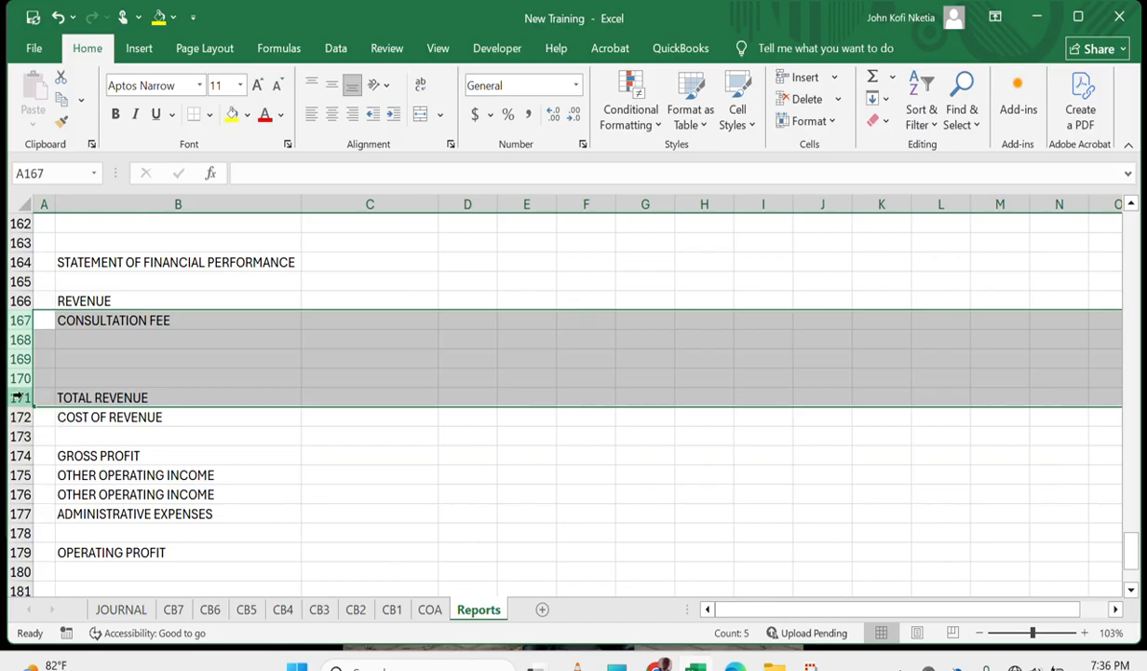
right_click(17, 398)
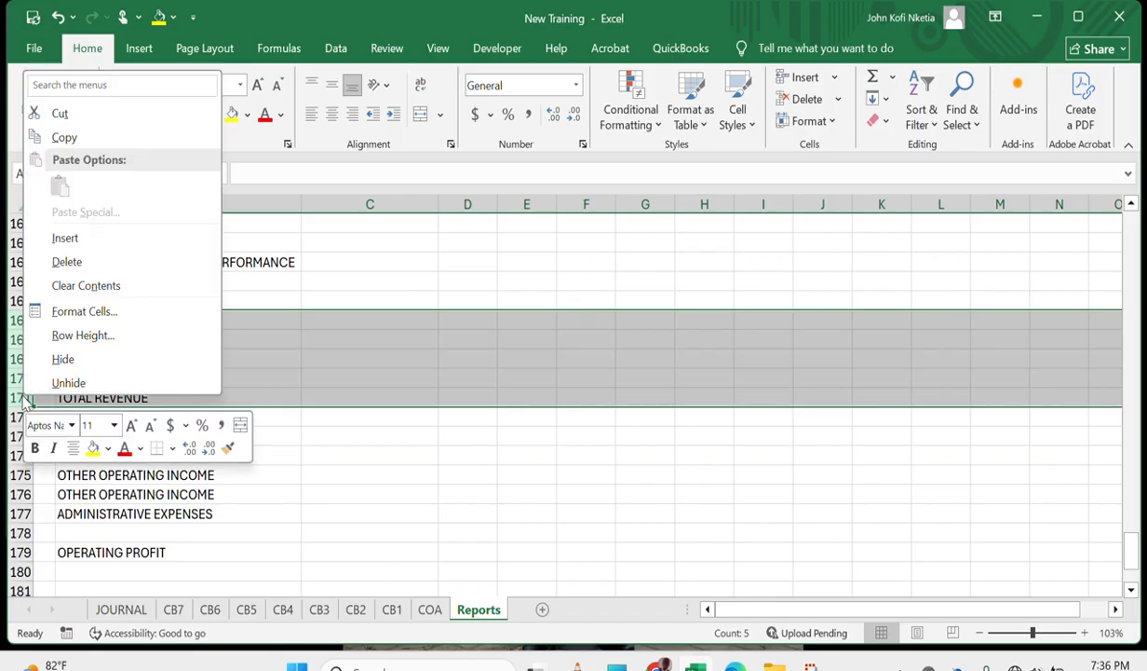
click(140, 263)
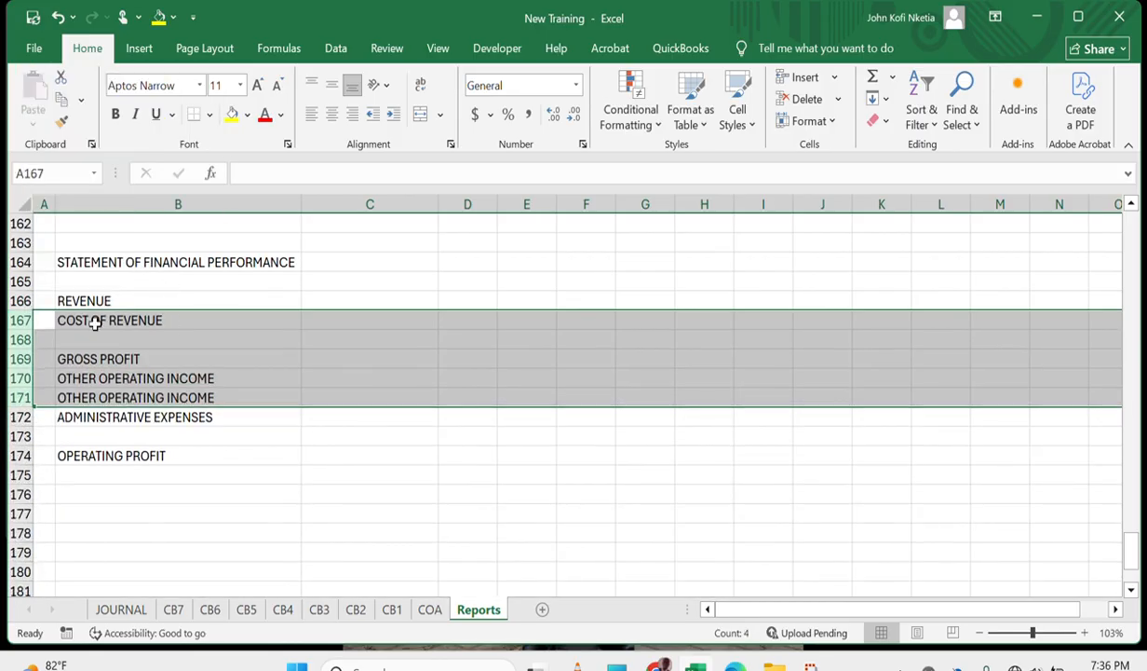
Insert a blank row at row 167, between REVENUE and COST OF REVENUE.
click(21, 320)
right_click(23, 321)
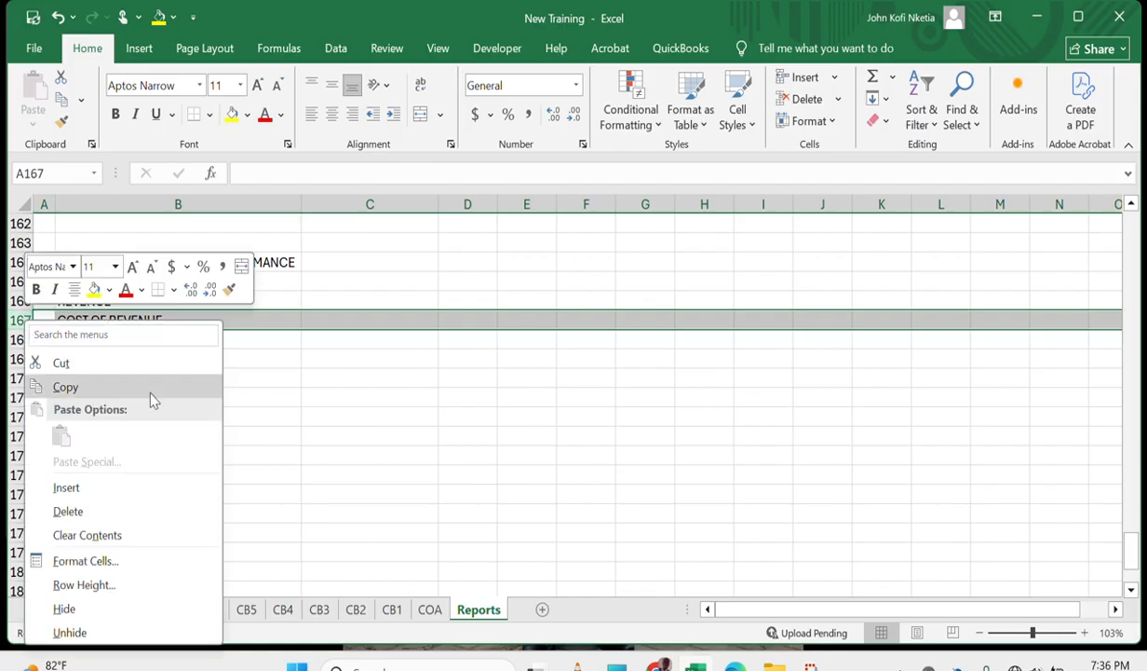
click(129, 486)
click(197, 339)
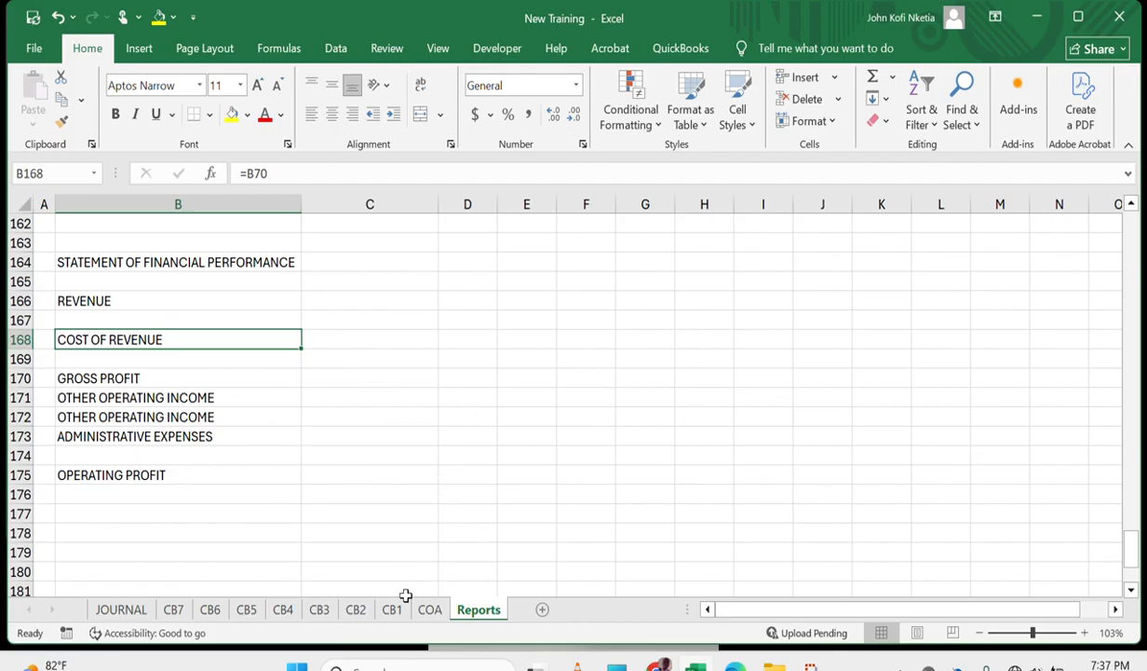
Link cell B177 of the Reports sheet to the INVESTMENT INCOME account in cell F6 of the COA sheet.
click(141, 505)
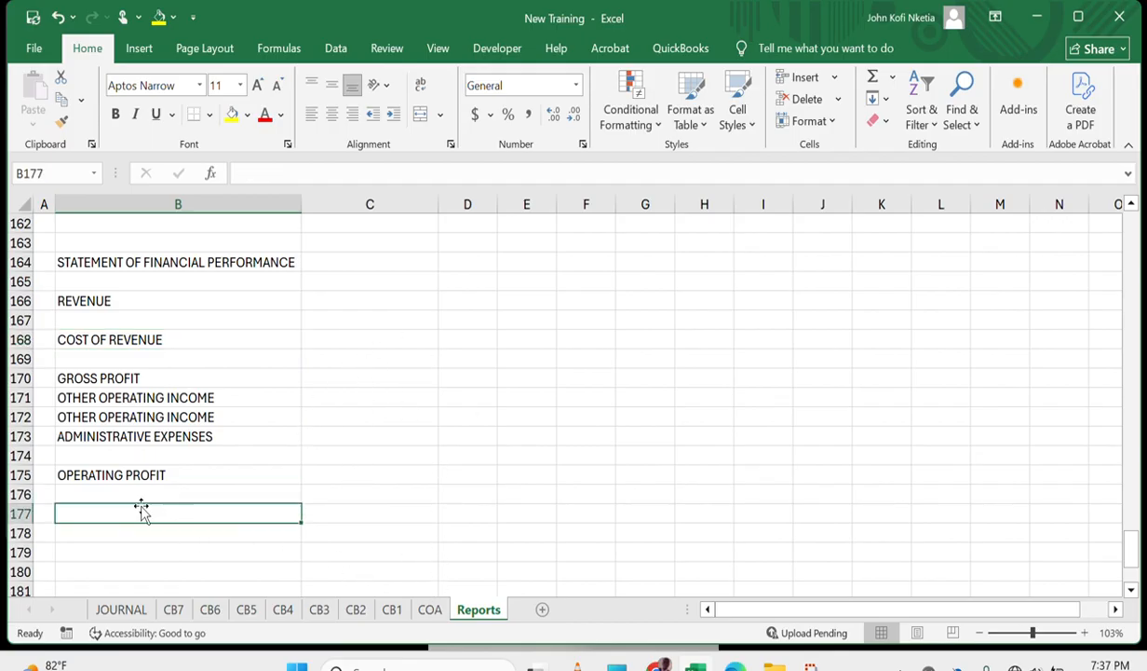
key(Up)
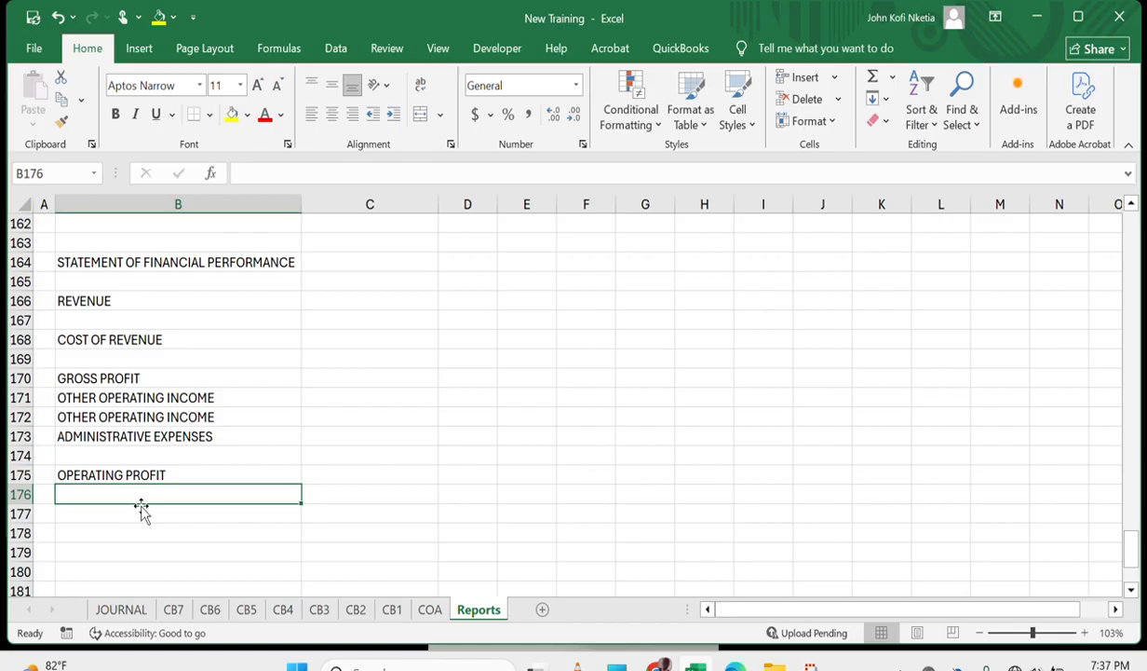
key(Down)
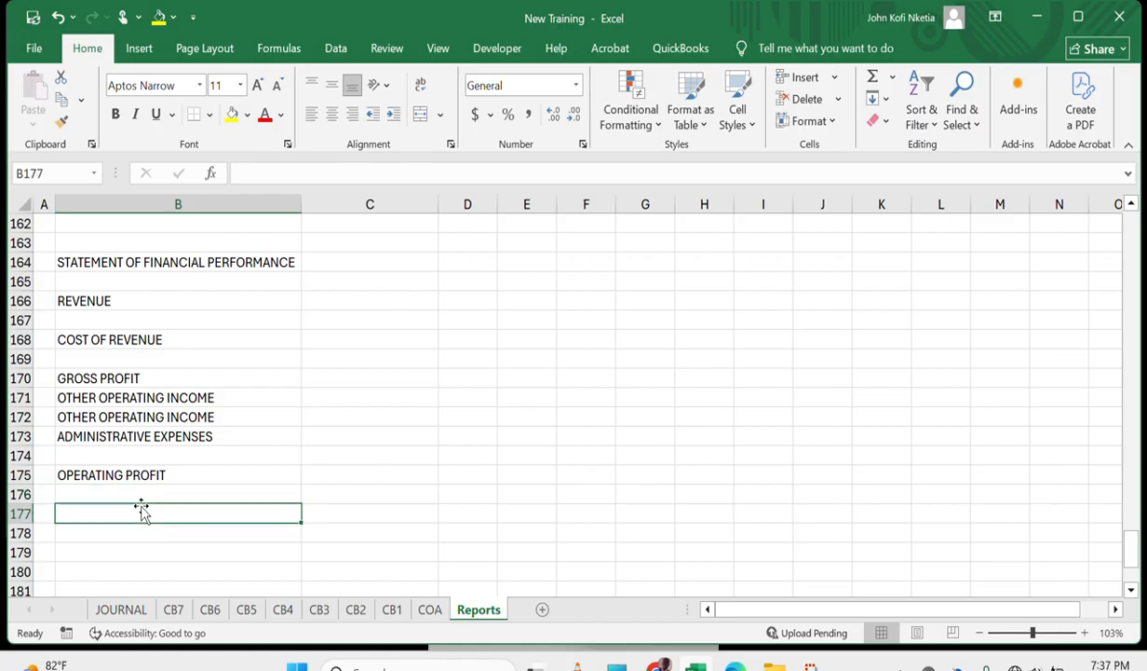
text(=)
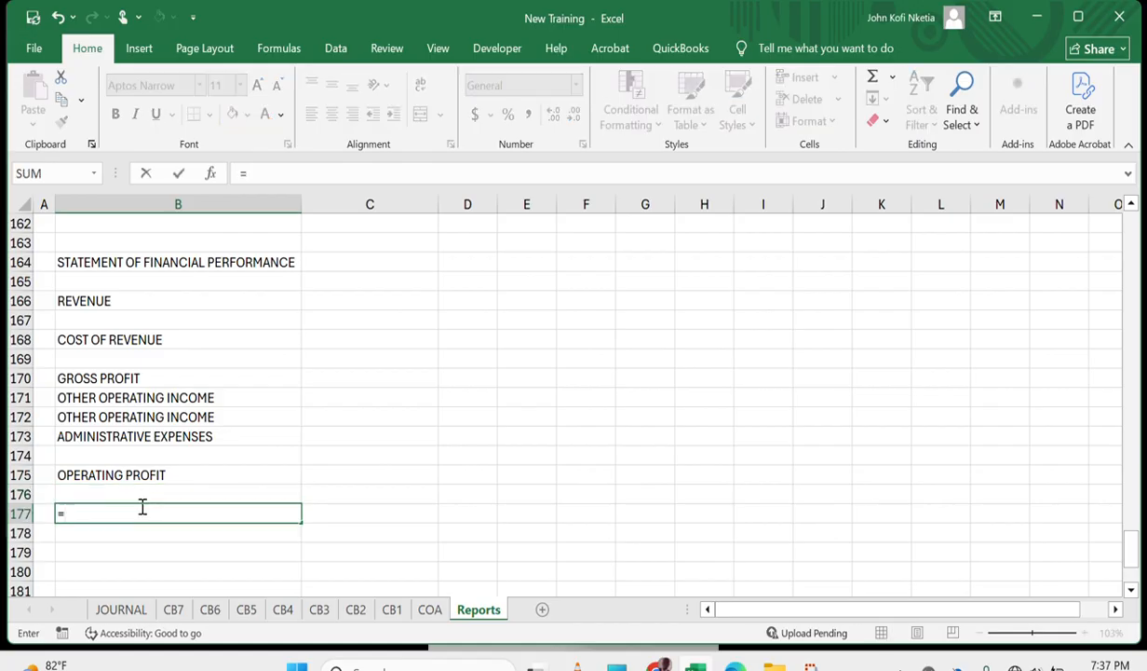
click(430, 610)
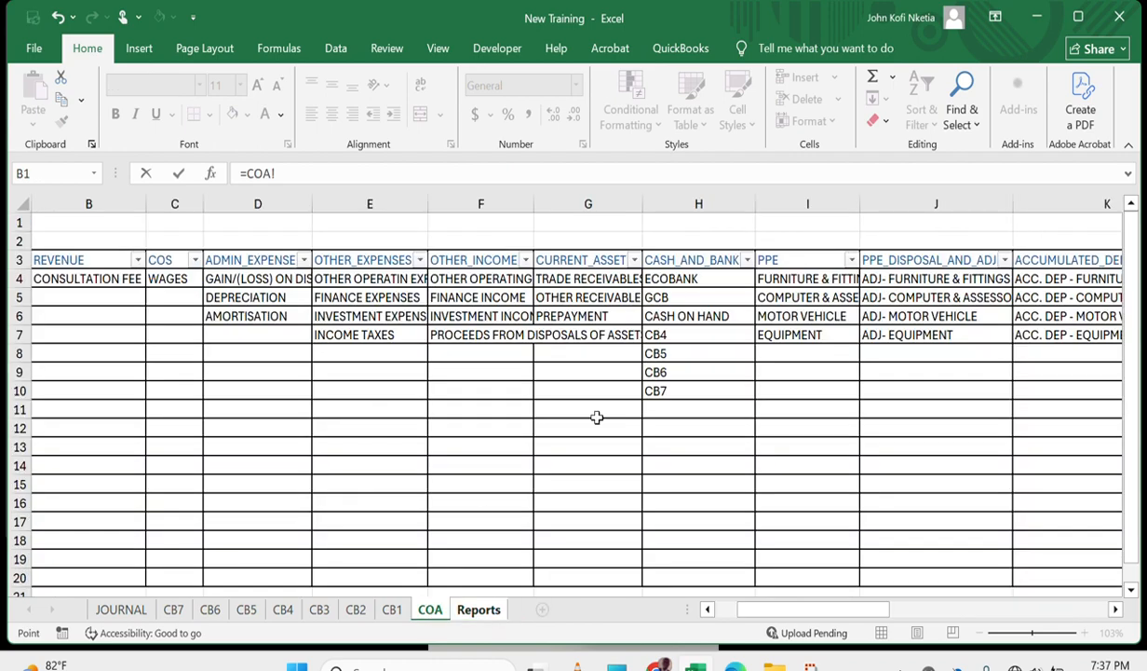
click(476, 298)
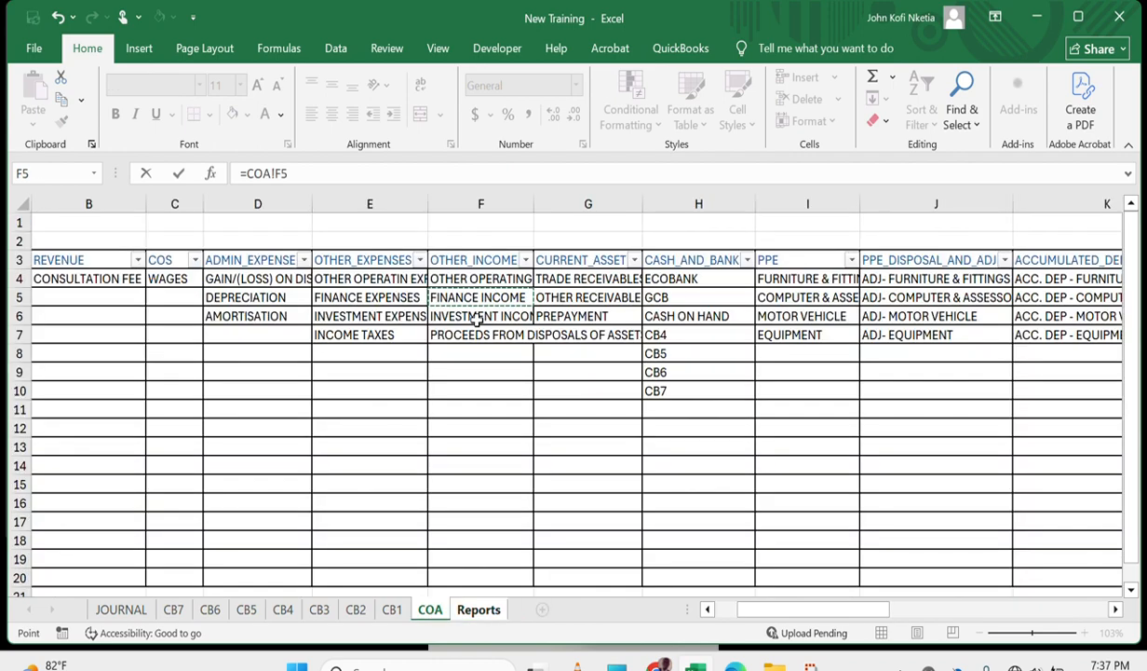
click(478, 316)
key(Return)
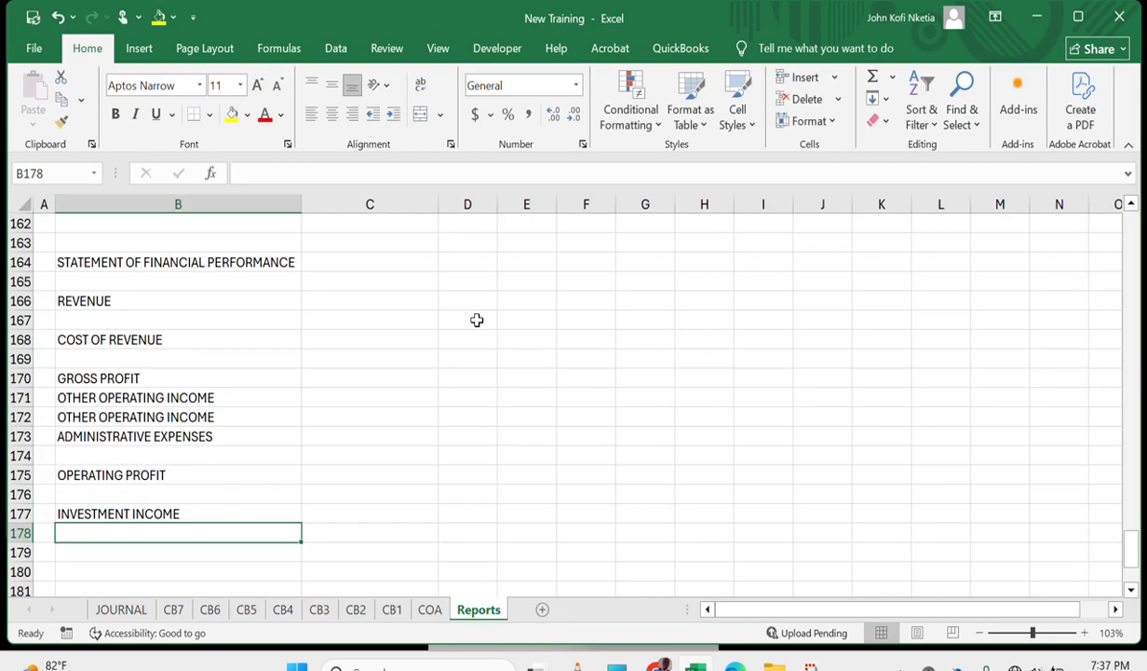
Link cell B178 to the INVESTMENT EXPENSES account in cell E6 of the COA sheet.
text(=)
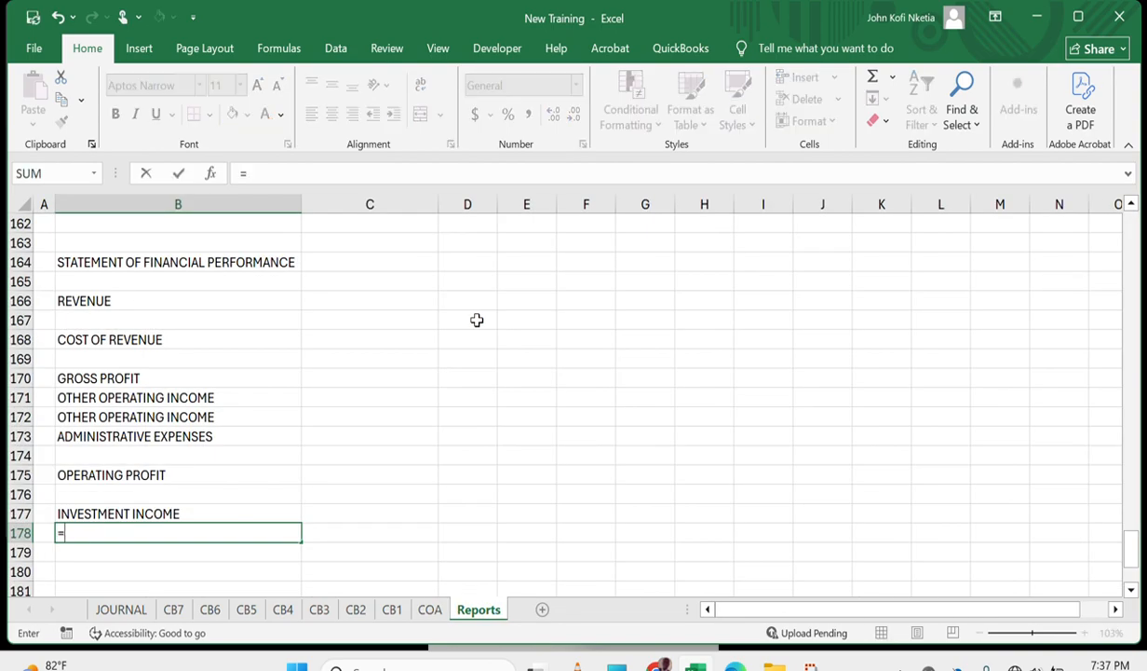
click(436, 617)
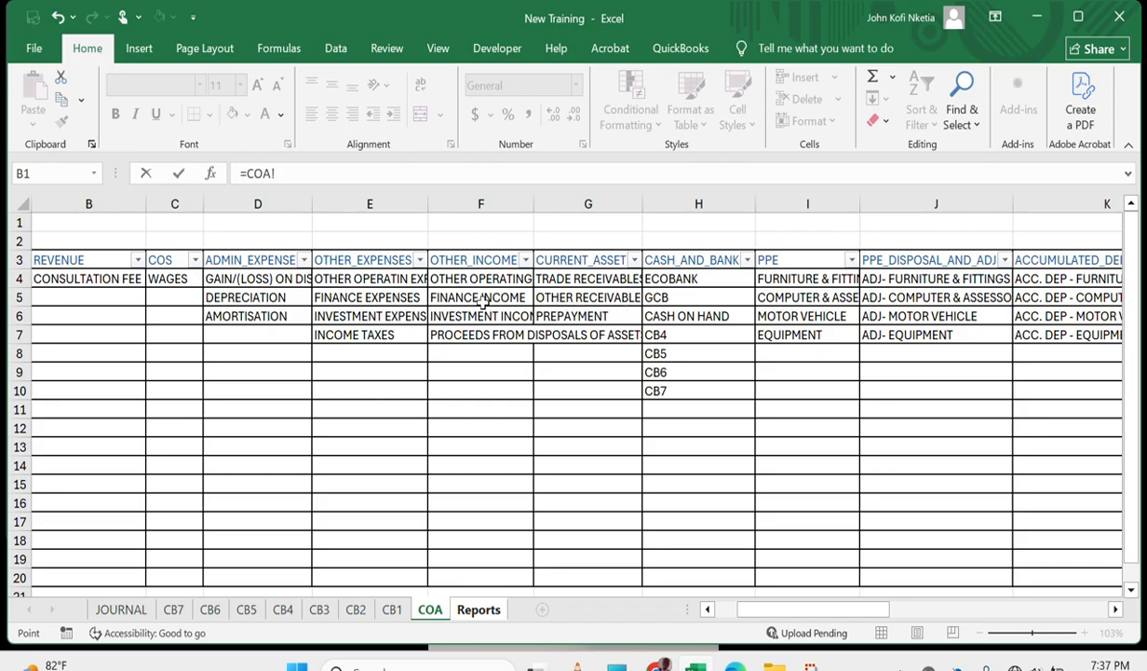
click(362, 305)
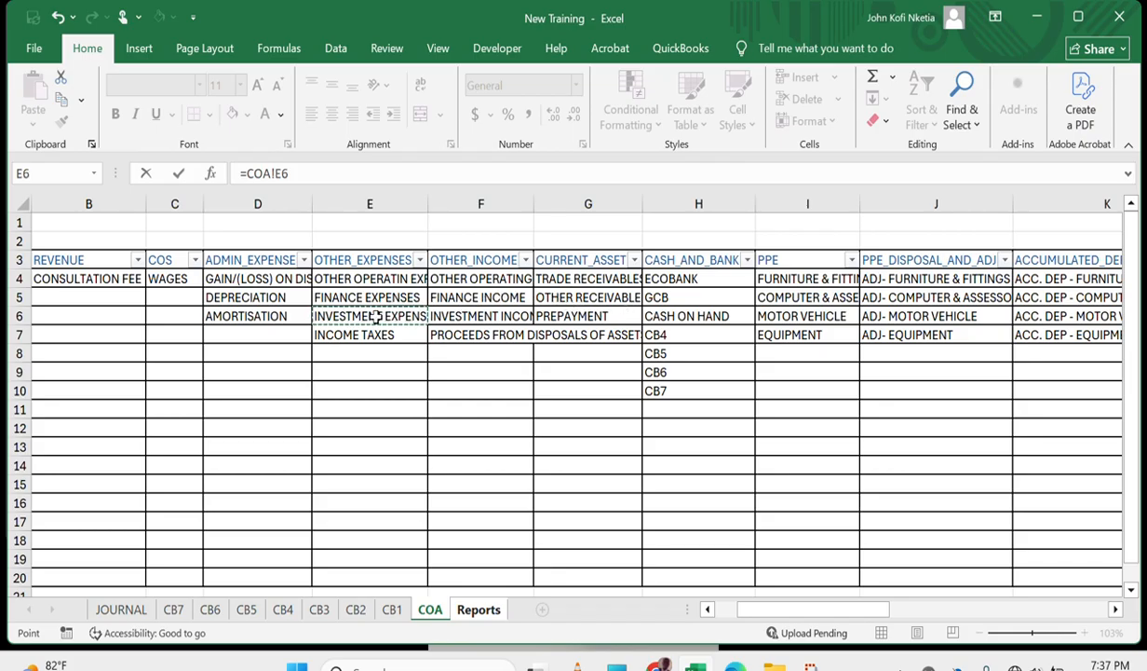
key(Return)
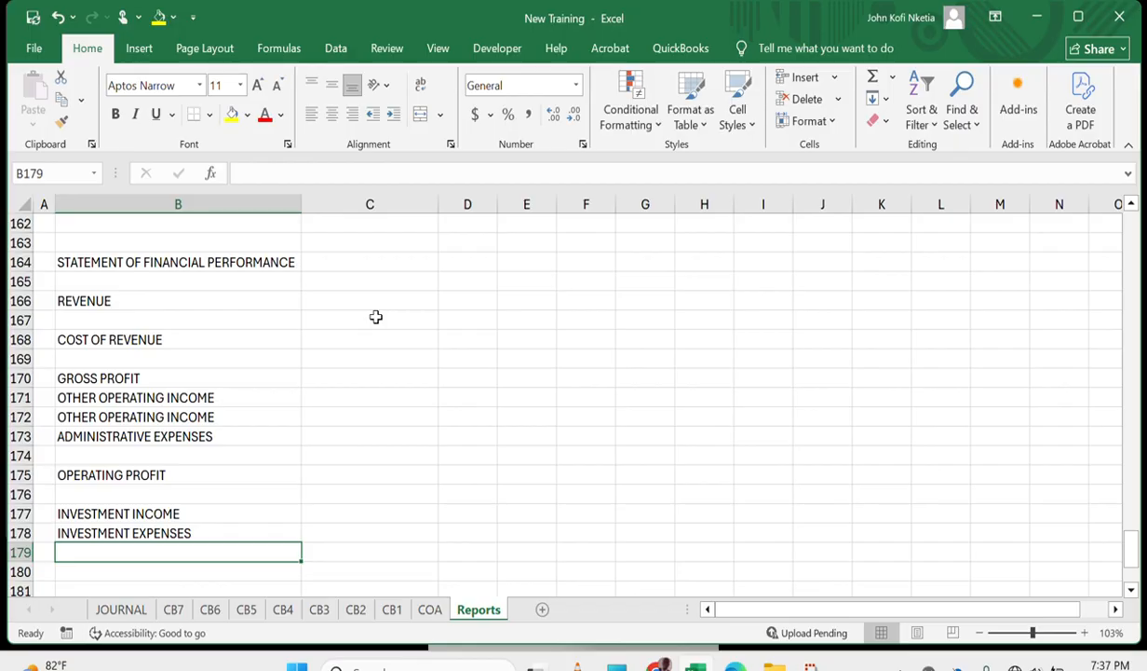
Enter the label INVESTMENT PROFIT in cell B179 and leave row 180 blank.
text(OPERATI)
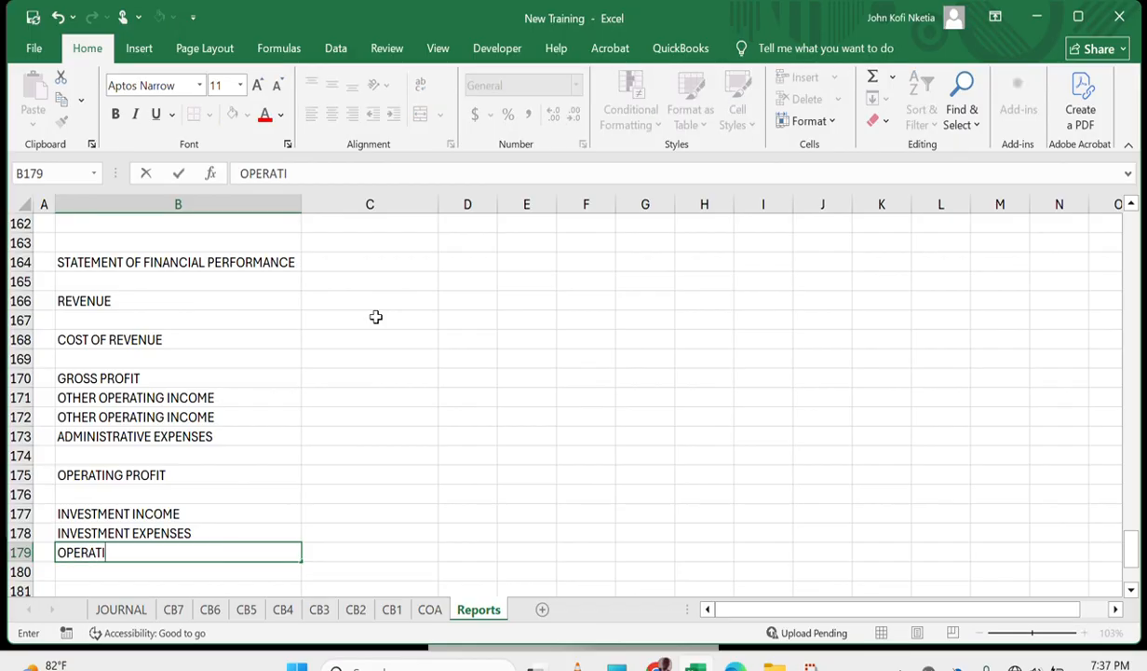
key(BackSpace)
key(BackSpace)
key(BackSpace)
key(BackSpace)
key(BackSpace)
key(BackSpace)
text(I)
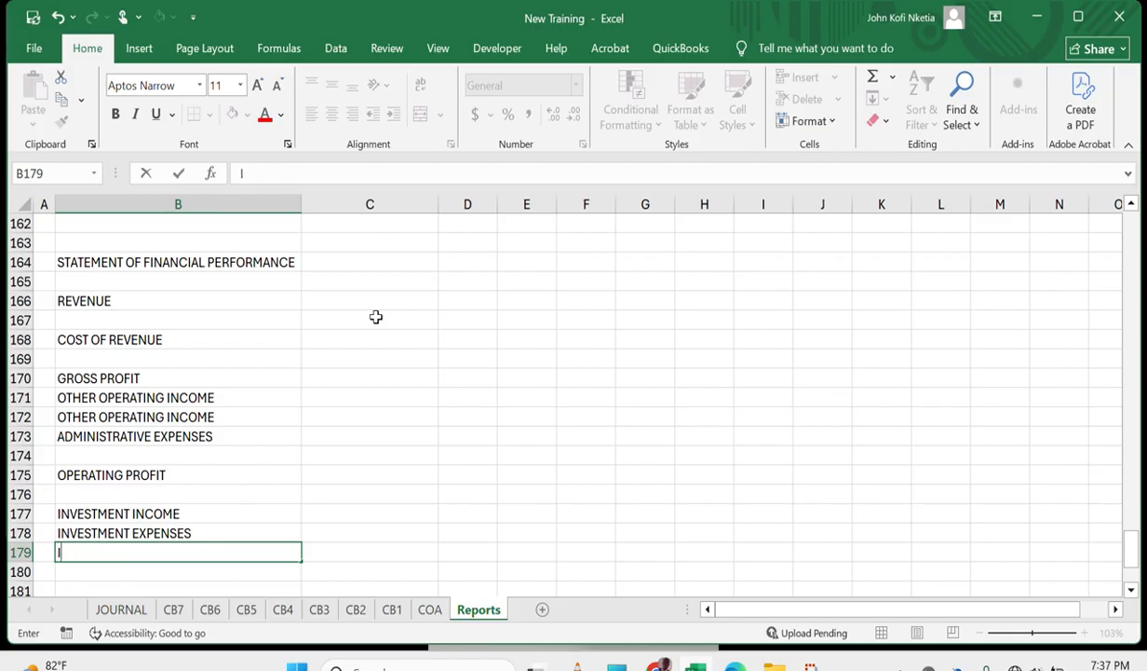
text(NVESTMENT P)
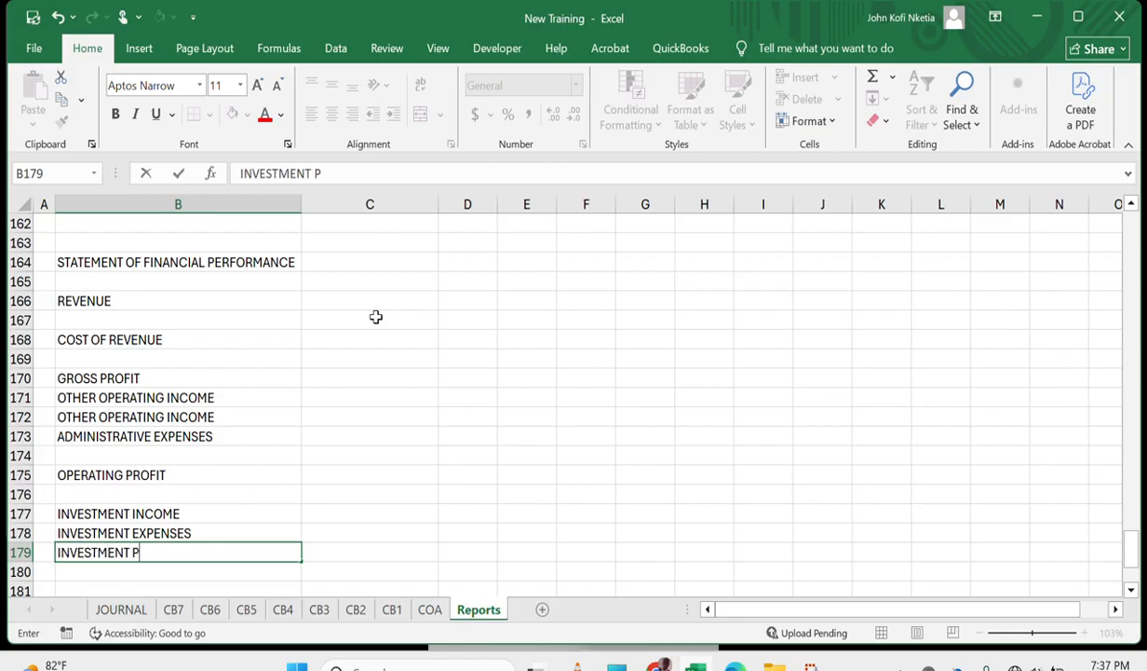
text(ROFI)
key(Return)
key(Return)
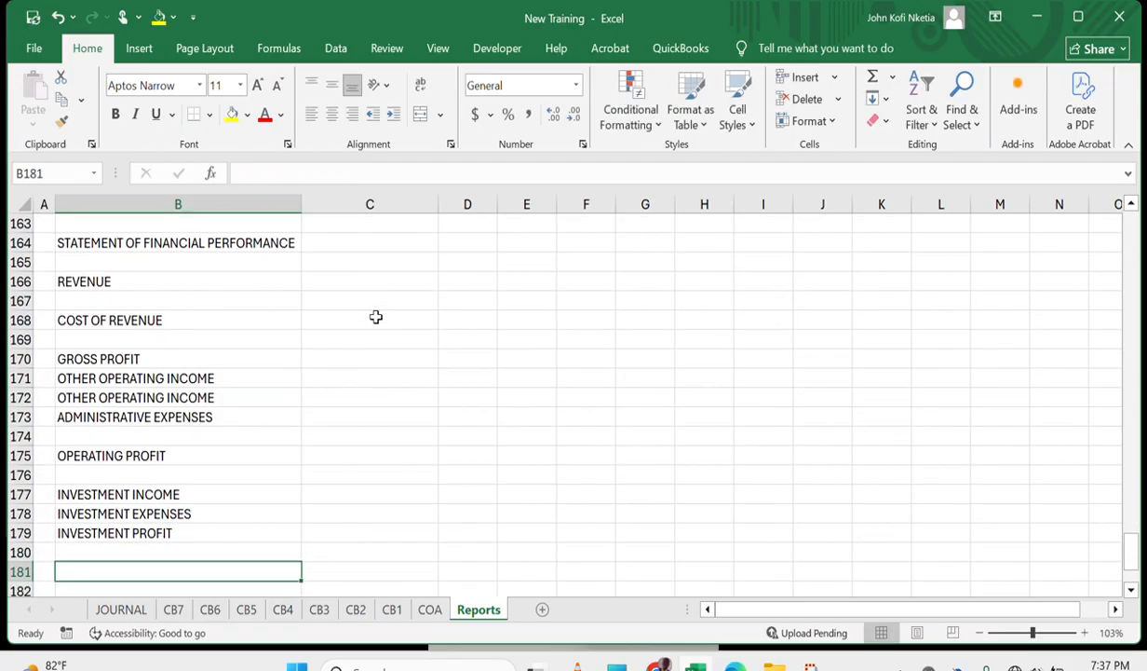
Link cell B181 to the FINANCE INCOME account in cell F5 of the COA sheet.
text(=)
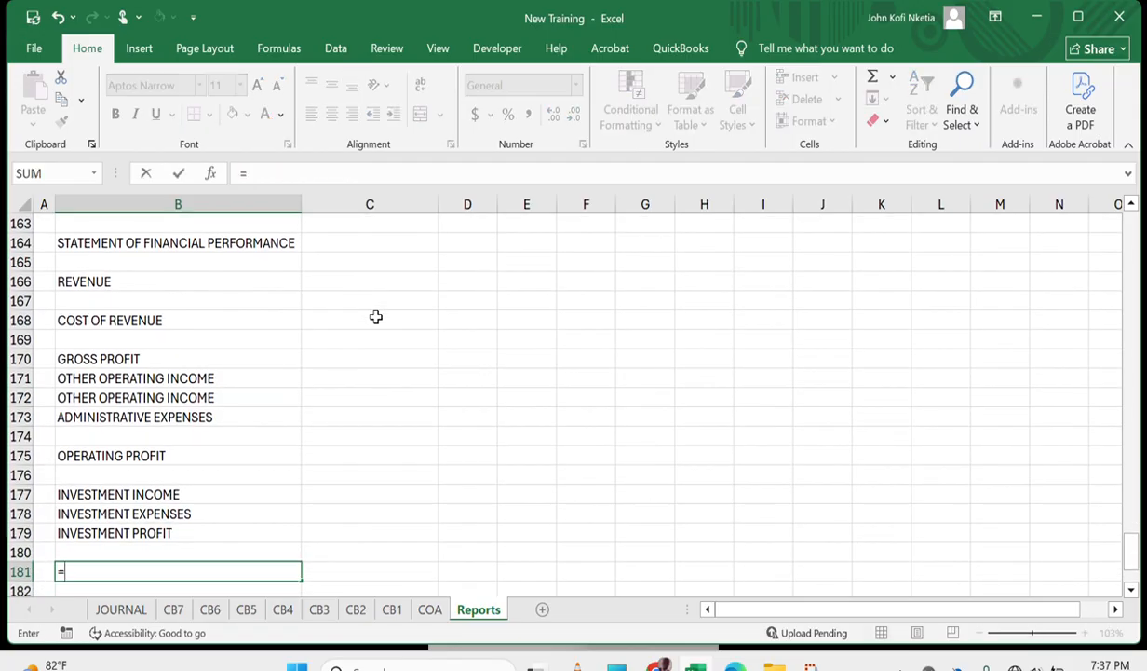
click(429, 610)
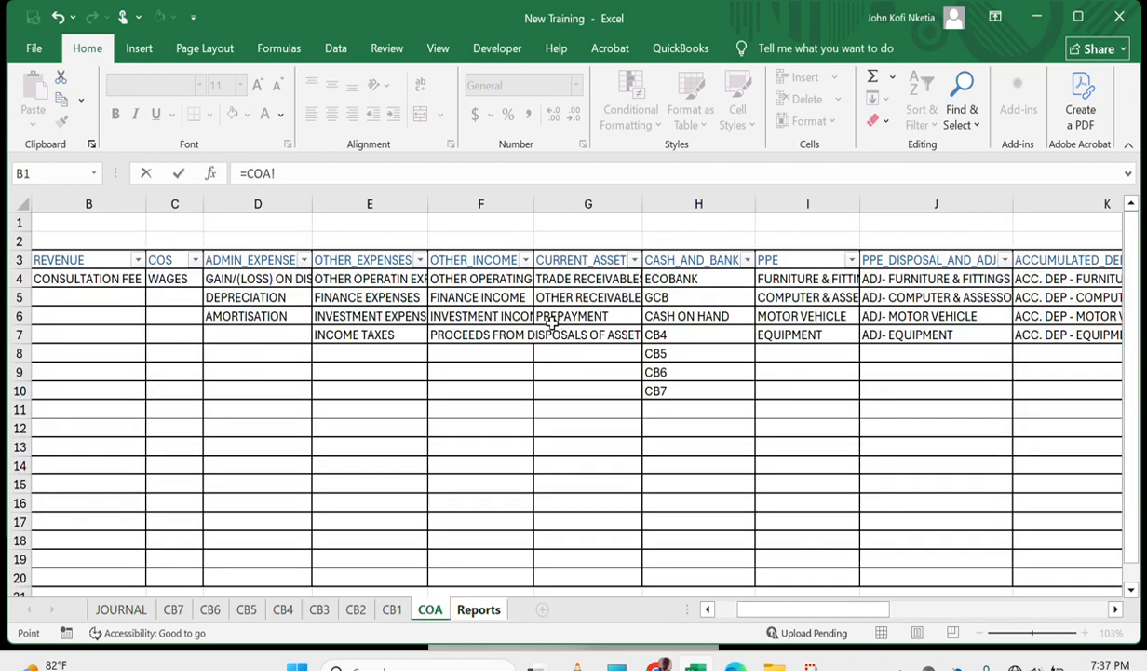
click(490, 296)
key(Return)
Link cell B182 to the FINANCE EXPENSES account in cell E5 of the COA sheet.
text(=)
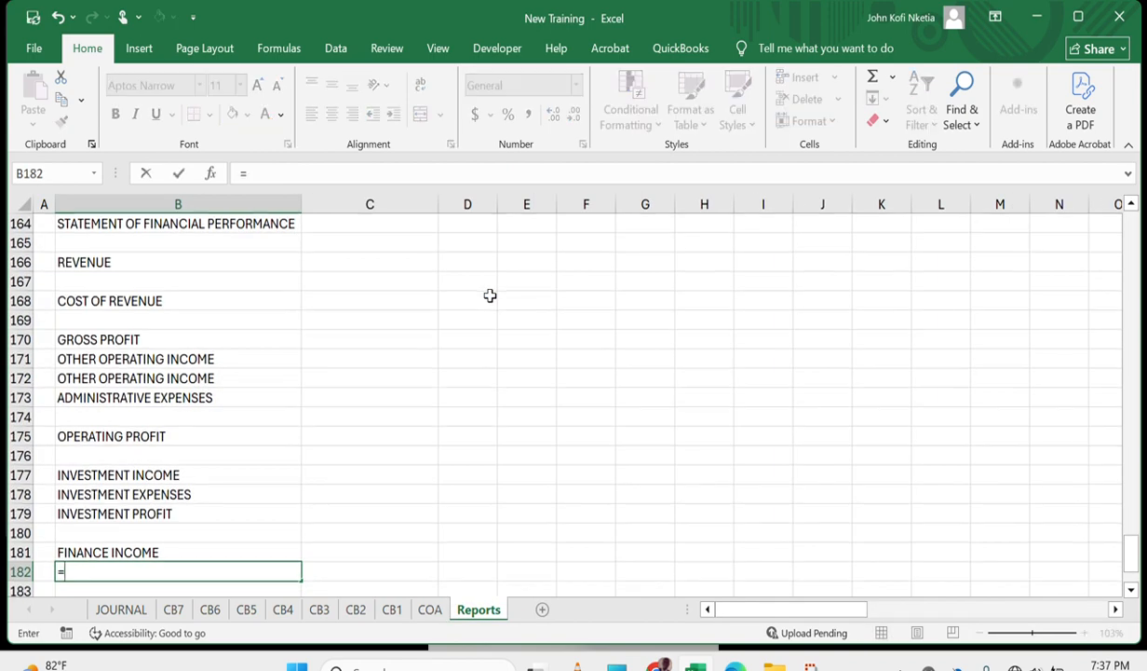
click(432, 612)
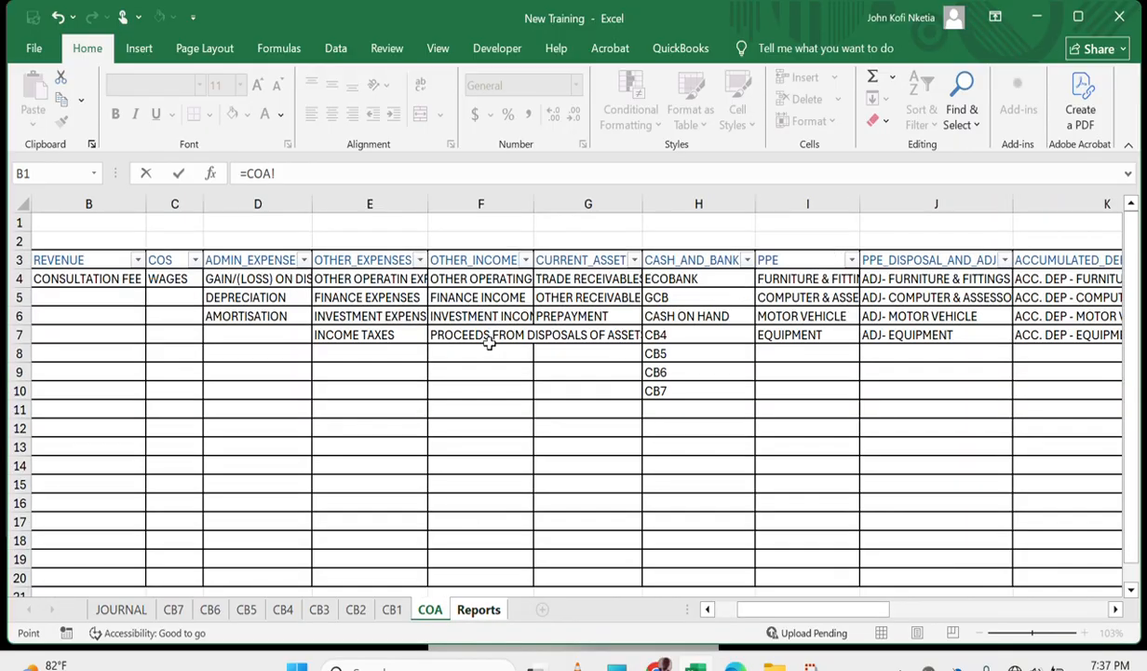
click(347, 296)
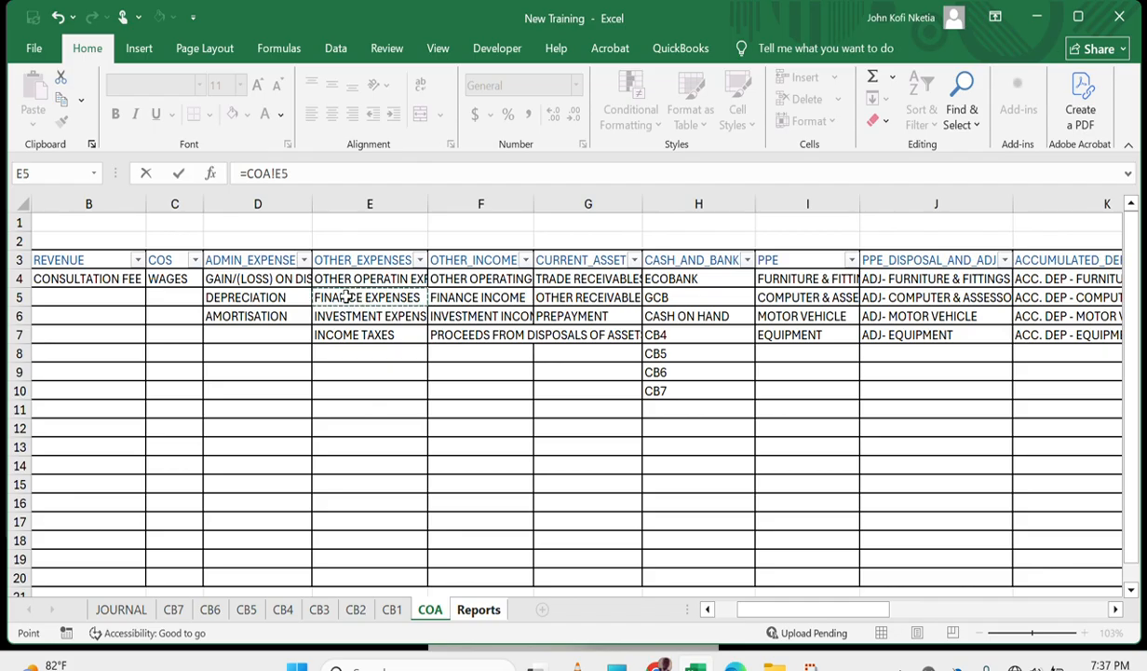
key(Return)
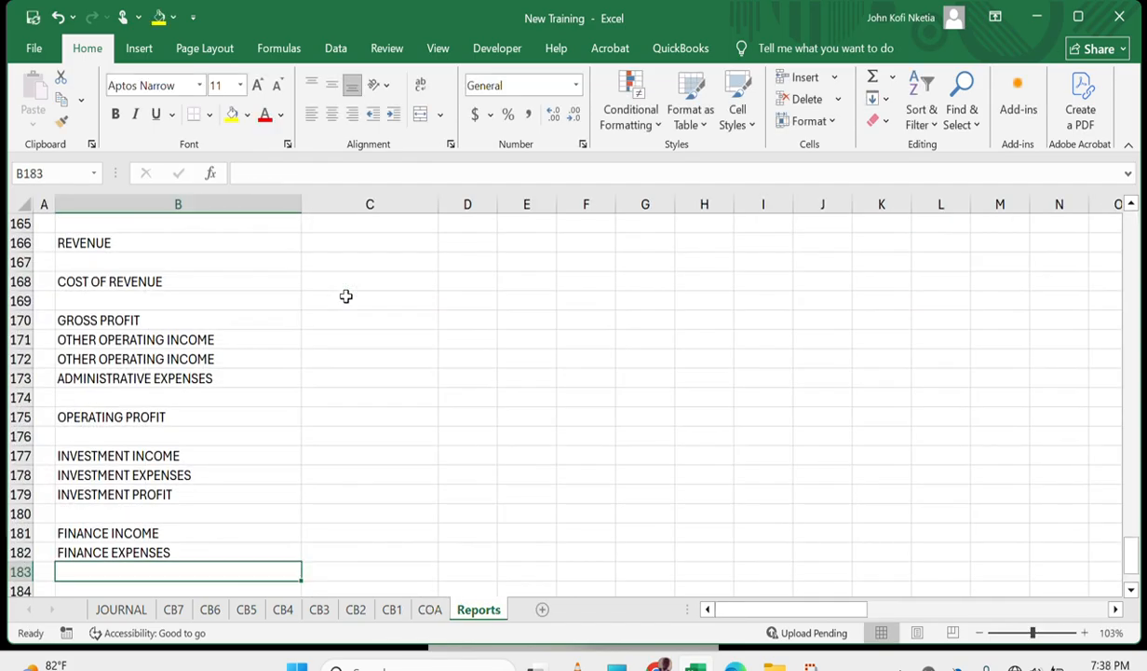
Enter the label FINANCE PROFIT in cell B183 and leave row 184 blank.
text(FI)
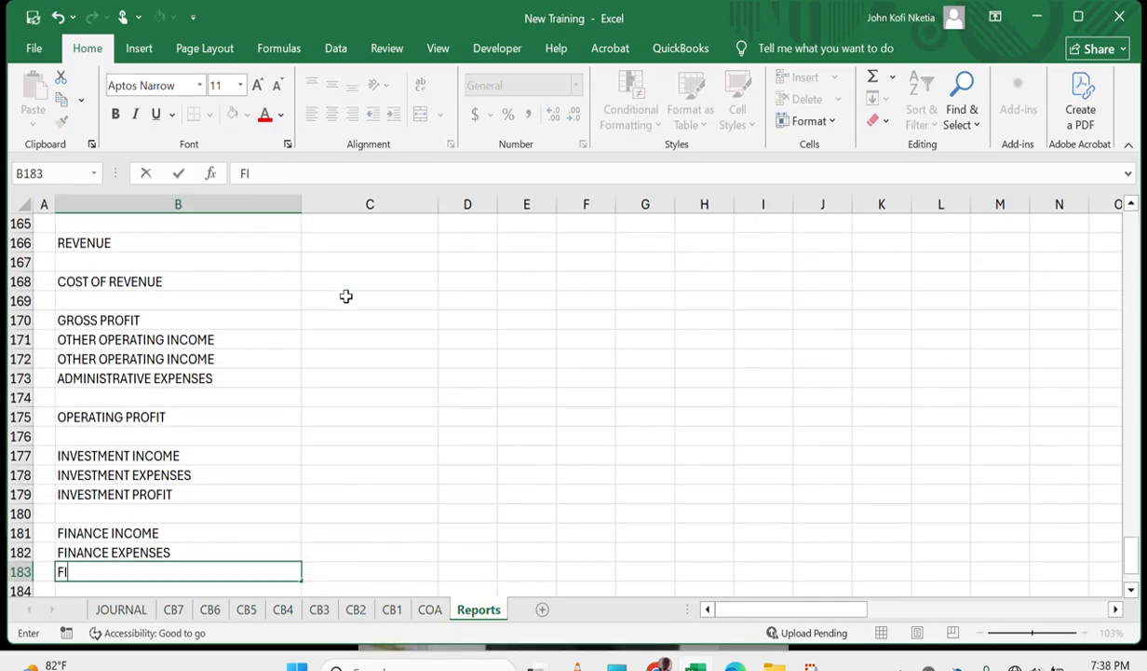
text(NANCE PROFIT)
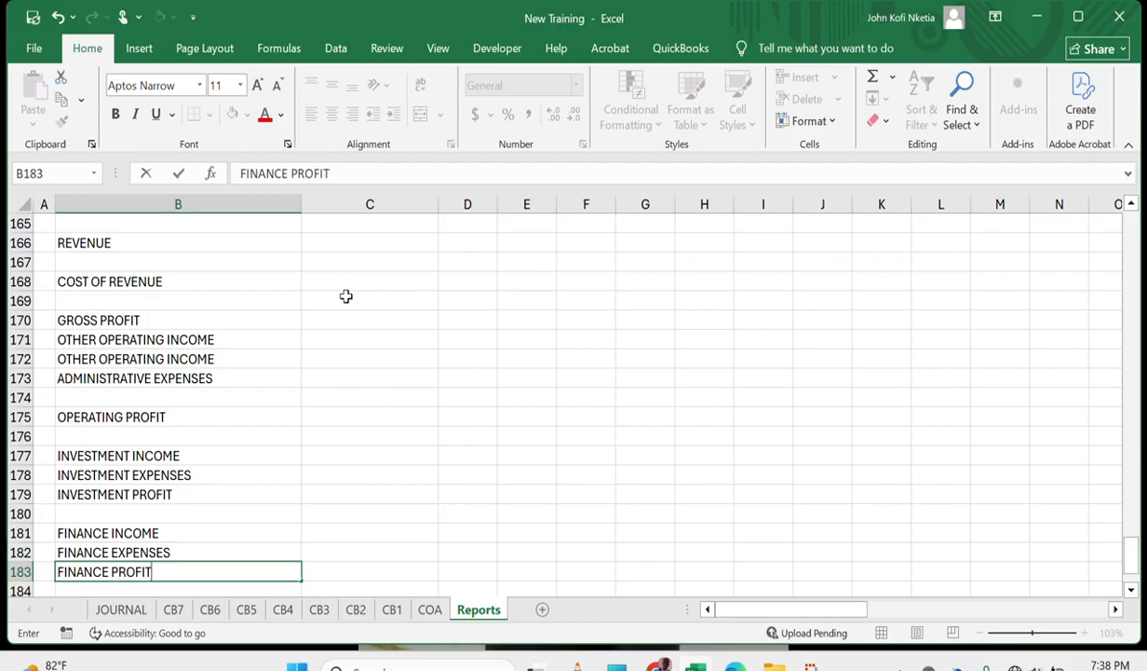
key(Return)
key(Return)
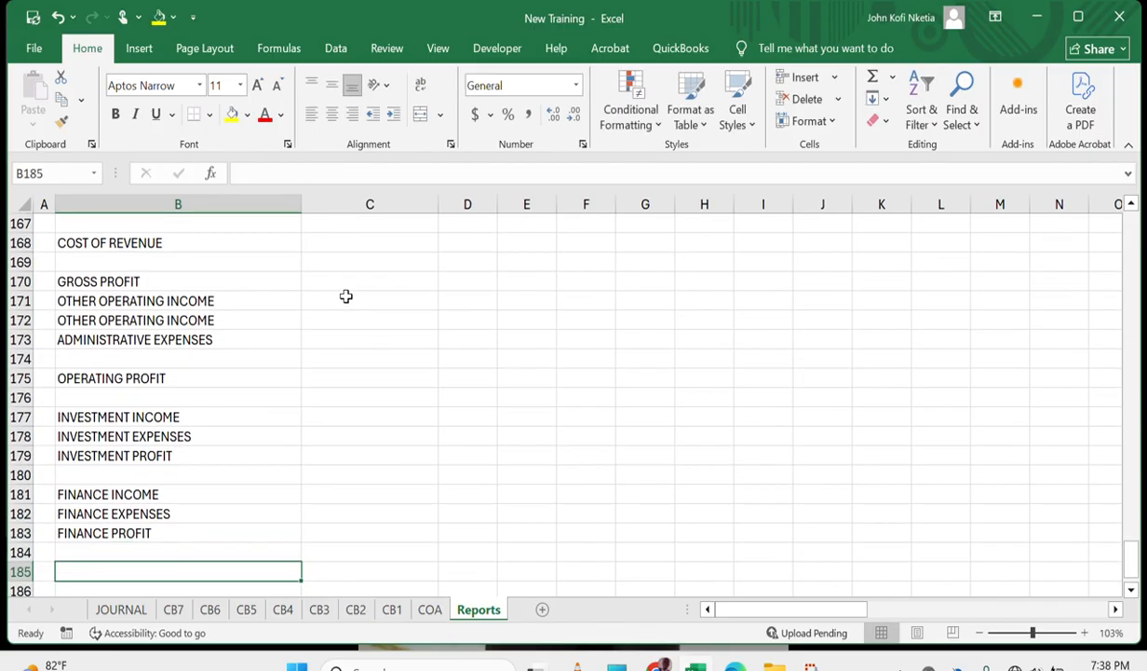
Enter the label PROFIT BEFORE TAX in cell B185.
text(P)
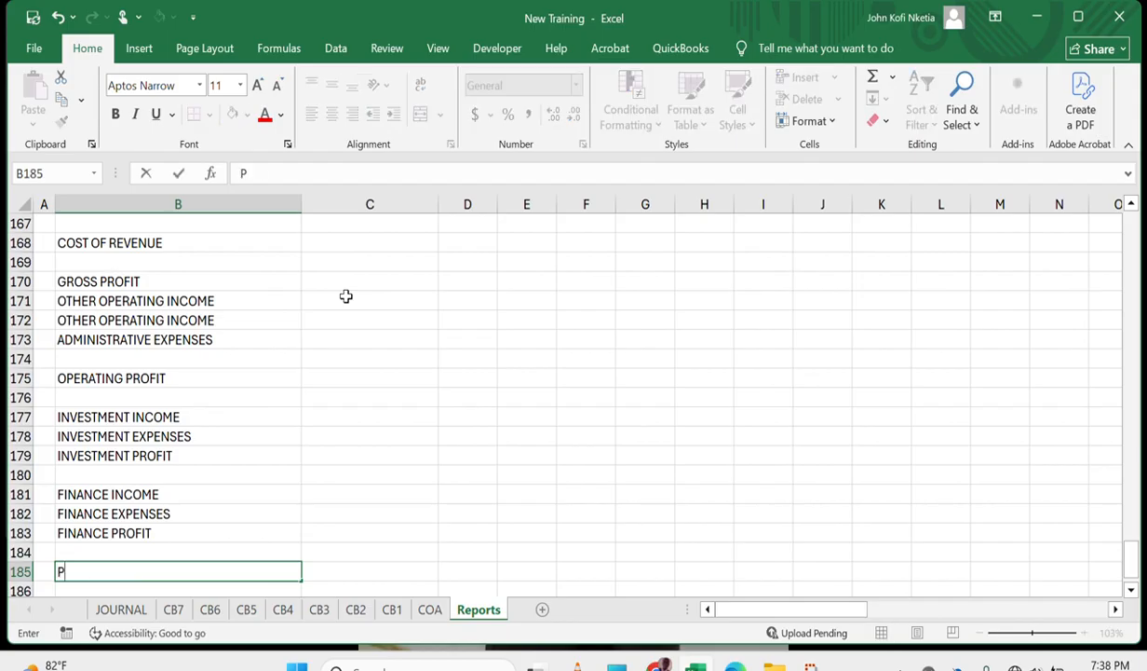
text(ROFIT BEFORE )
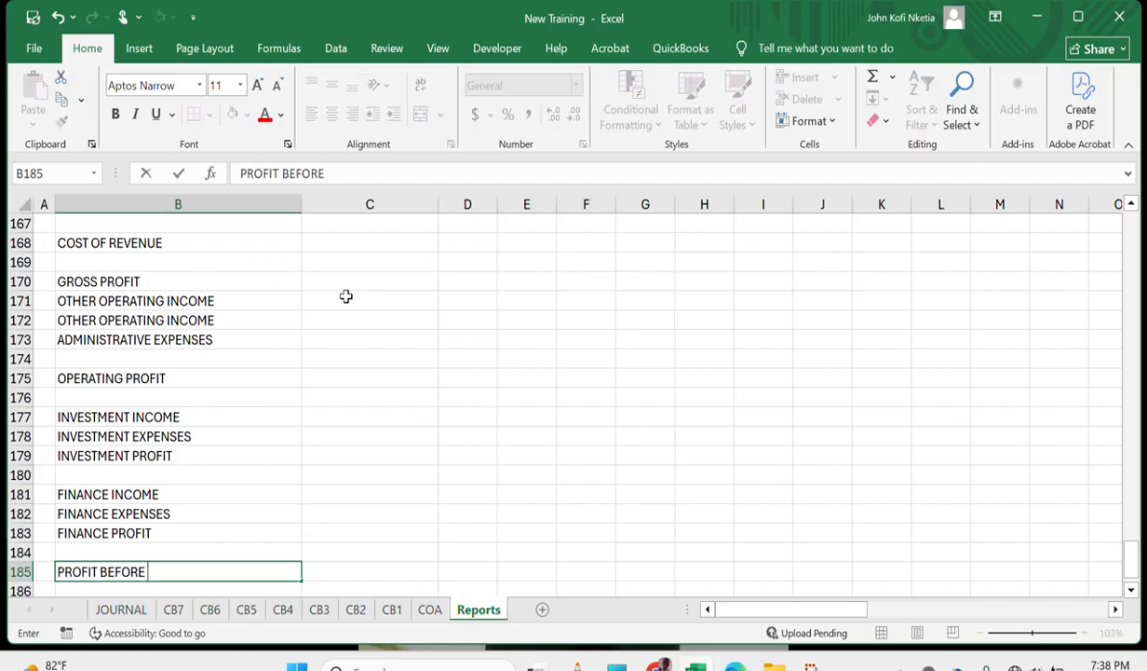
text(TAX)
key(Return)
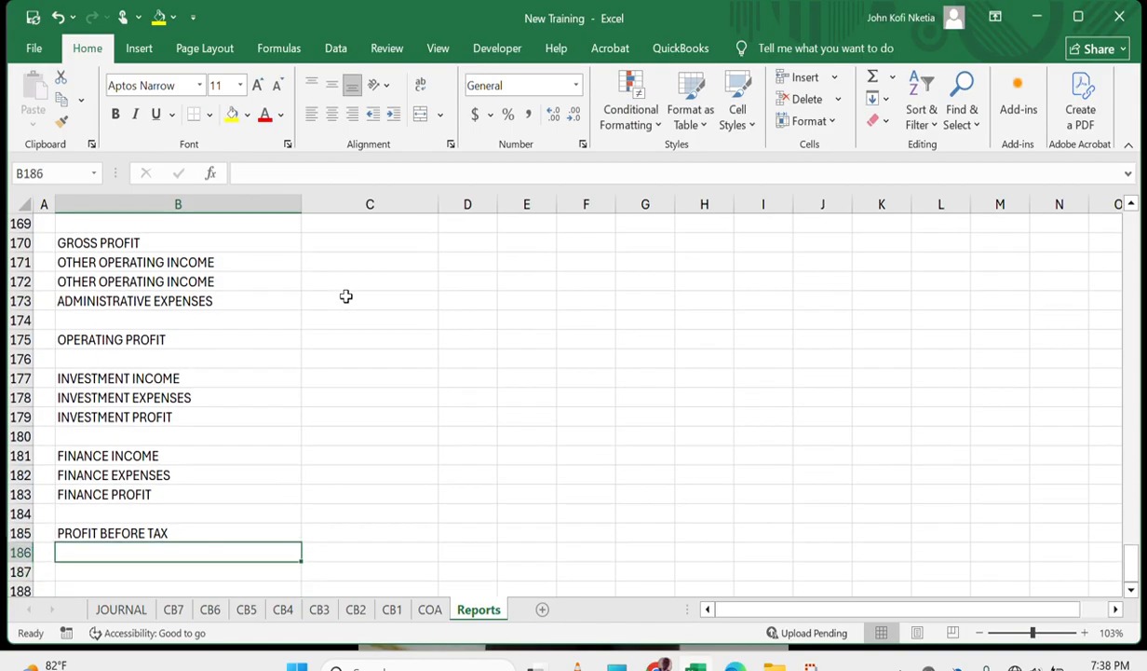
Fill cell B186 with a link to the INCOME TAXES account in cell E7 of the COA sheet.
text(INCOME TAX)
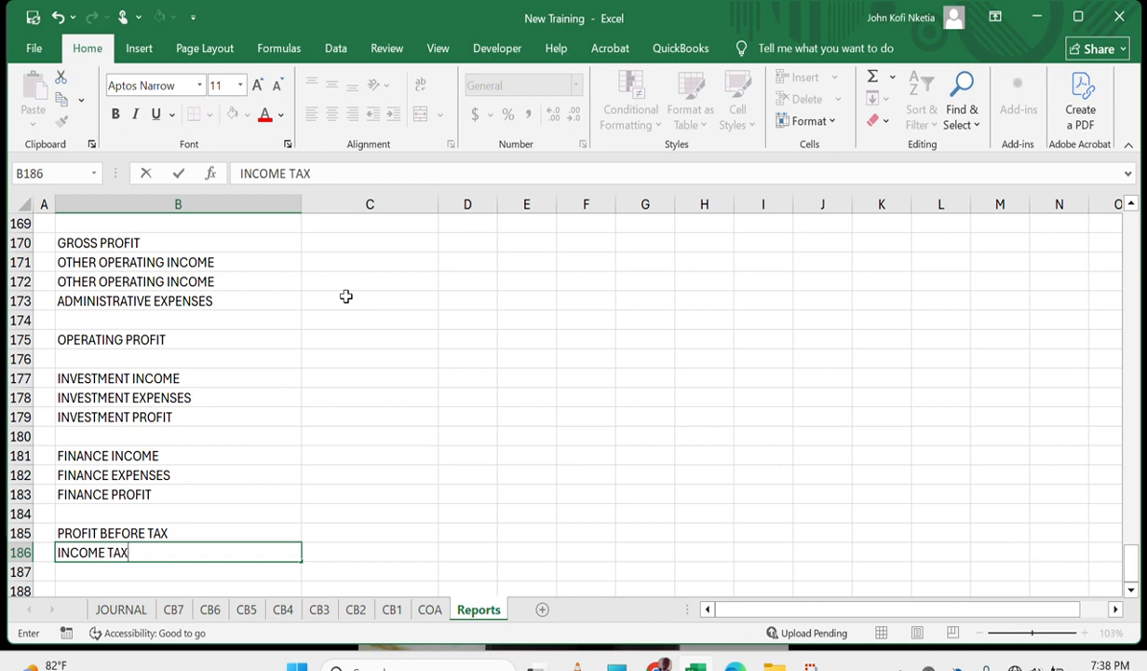
key(Return)
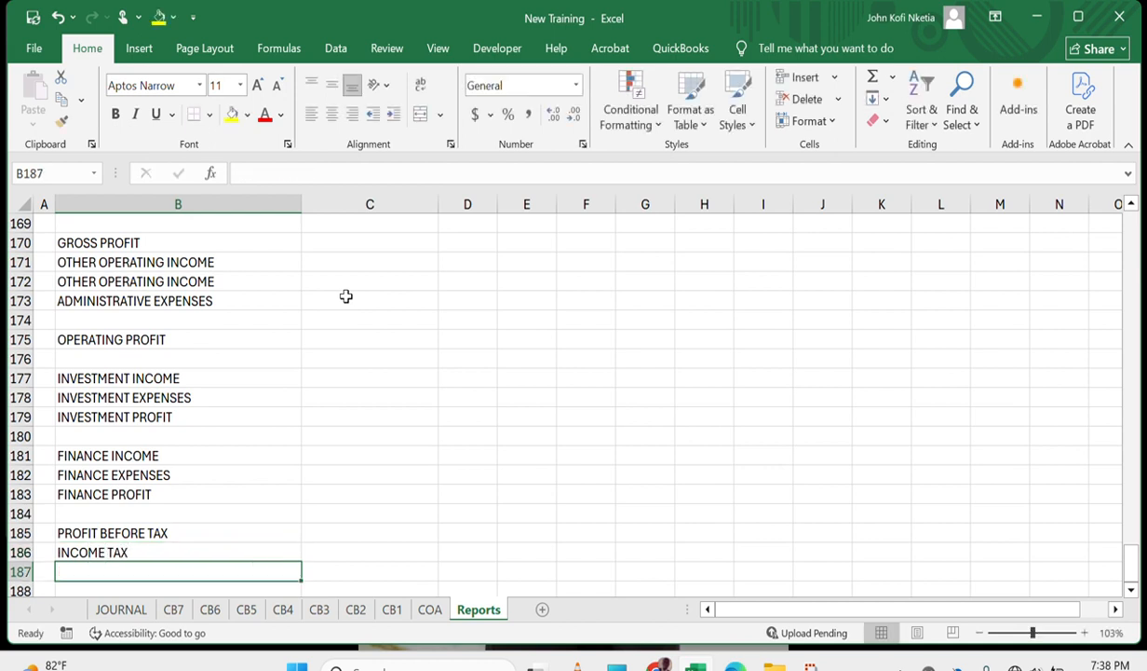
key(Up)
text(=)
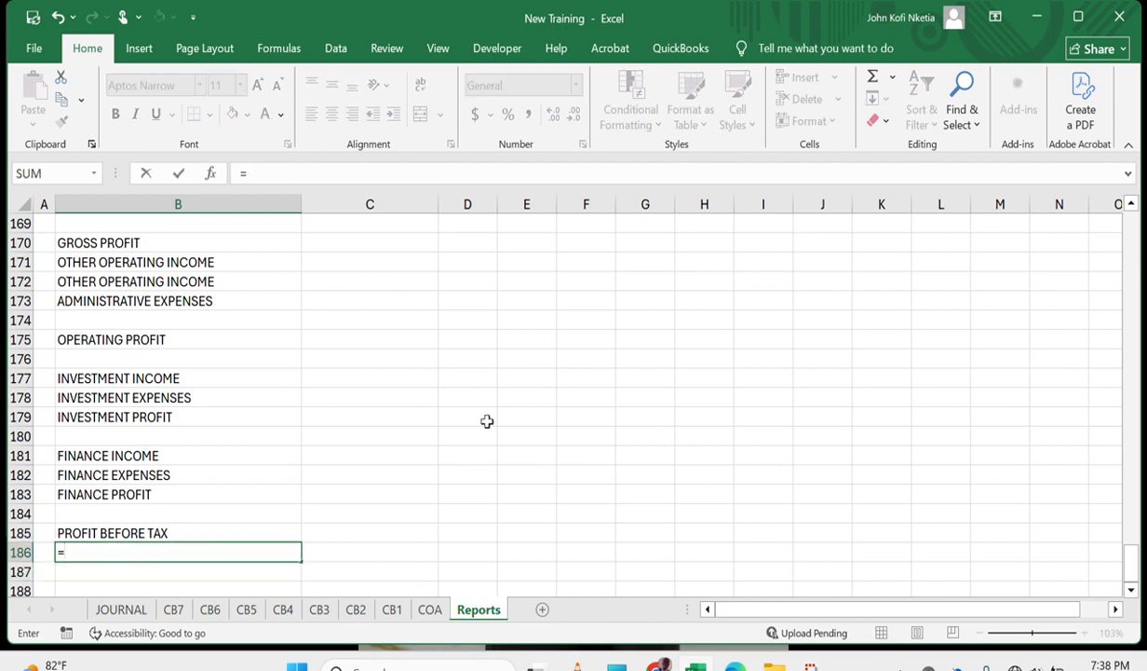
click(430, 610)
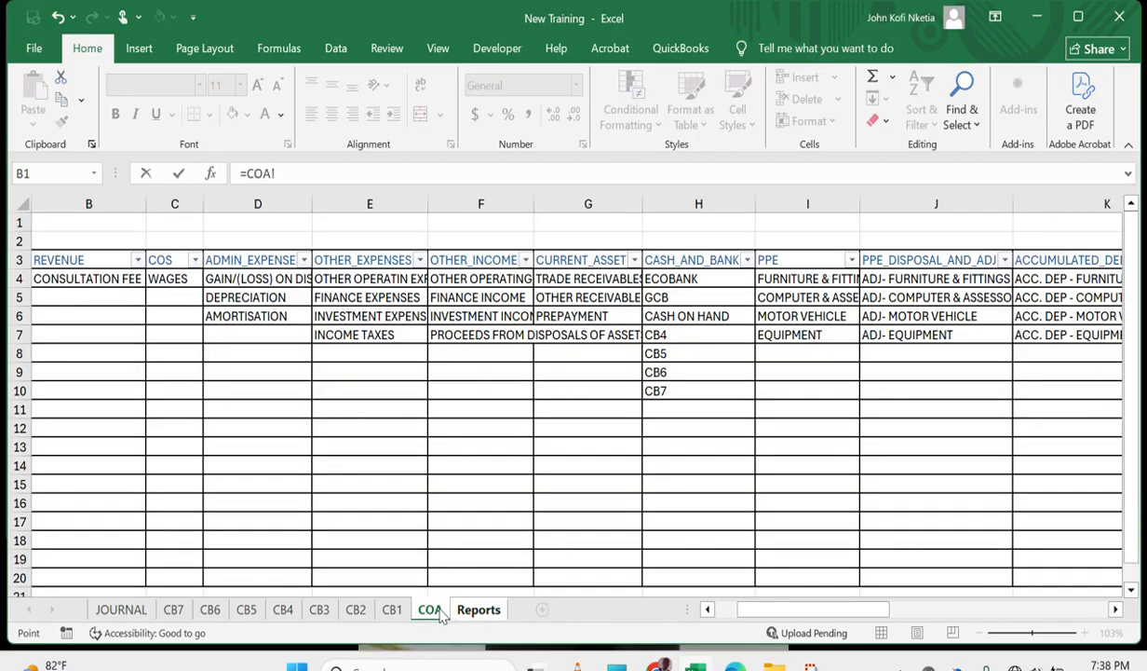
click(378, 337)
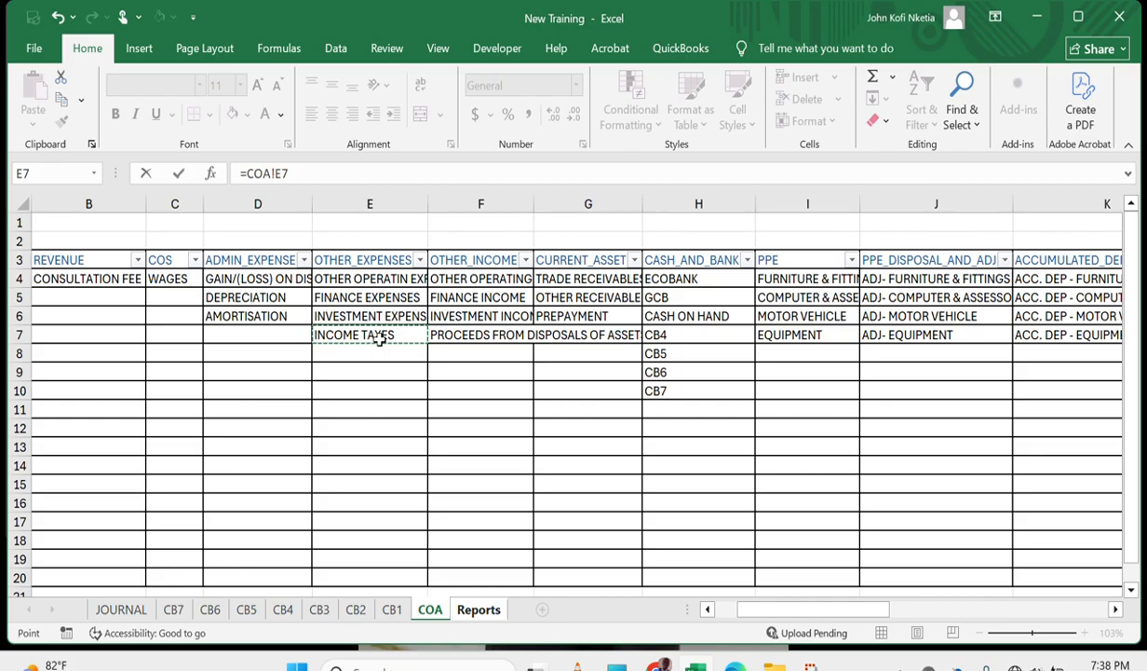
key(Return)
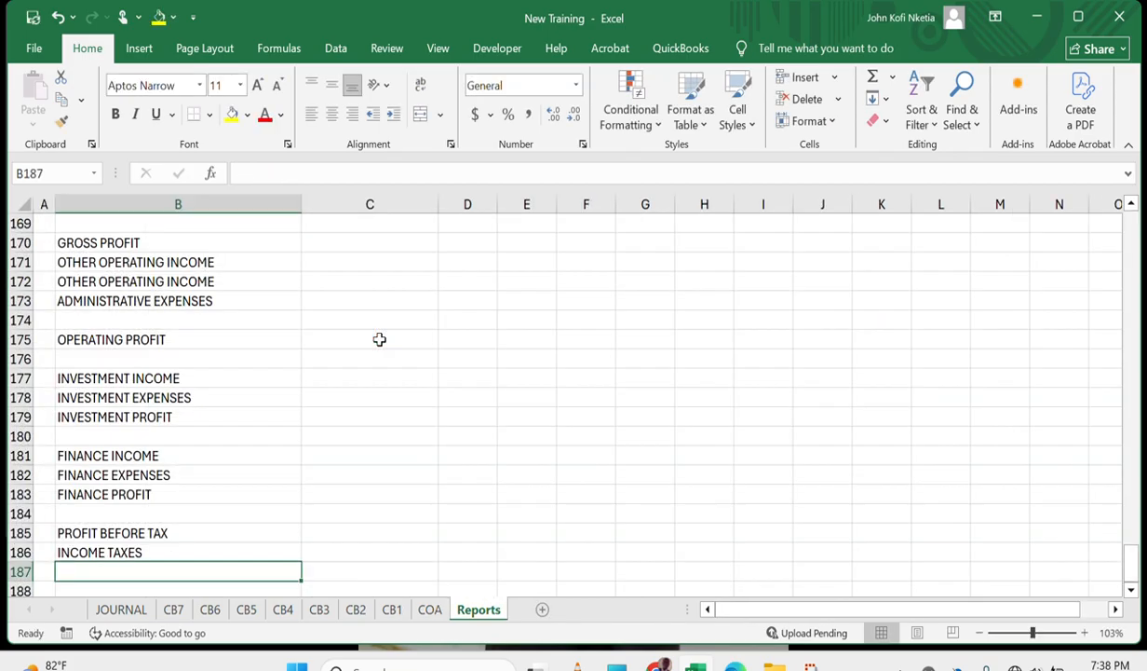
Check the Locked protection setting of the OTHER_EXPENSES accounts in cells E4:E7 of the COA sheet.
click(443, 611)
click(363, 283)
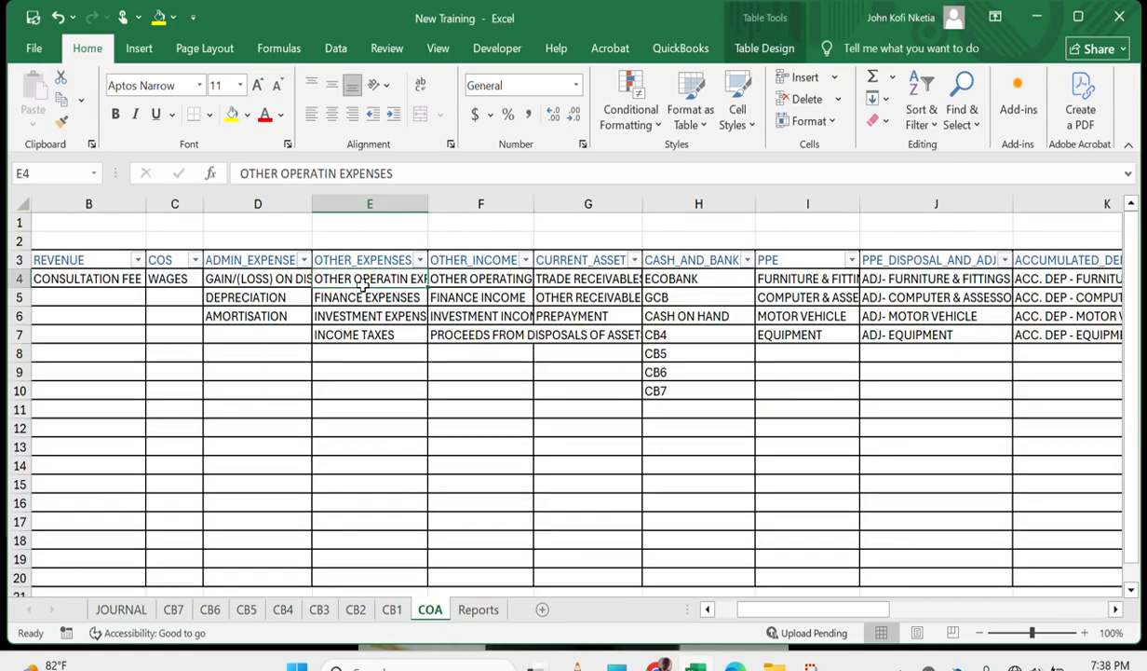
drag(363, 284, 360, 335)
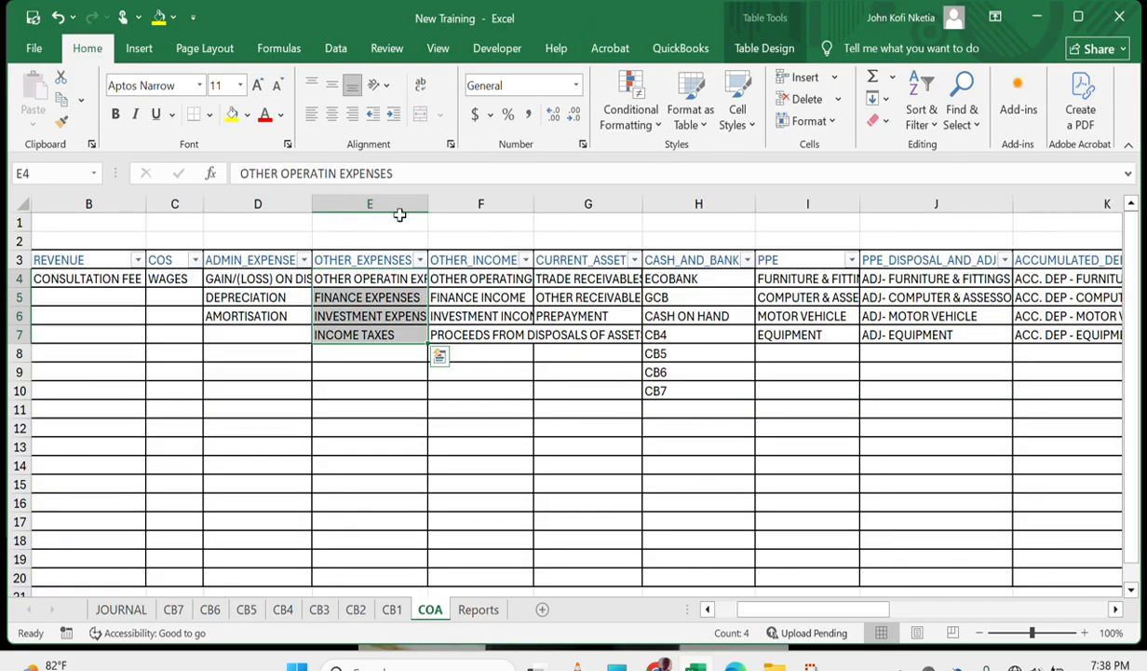
right_click(379, 296)
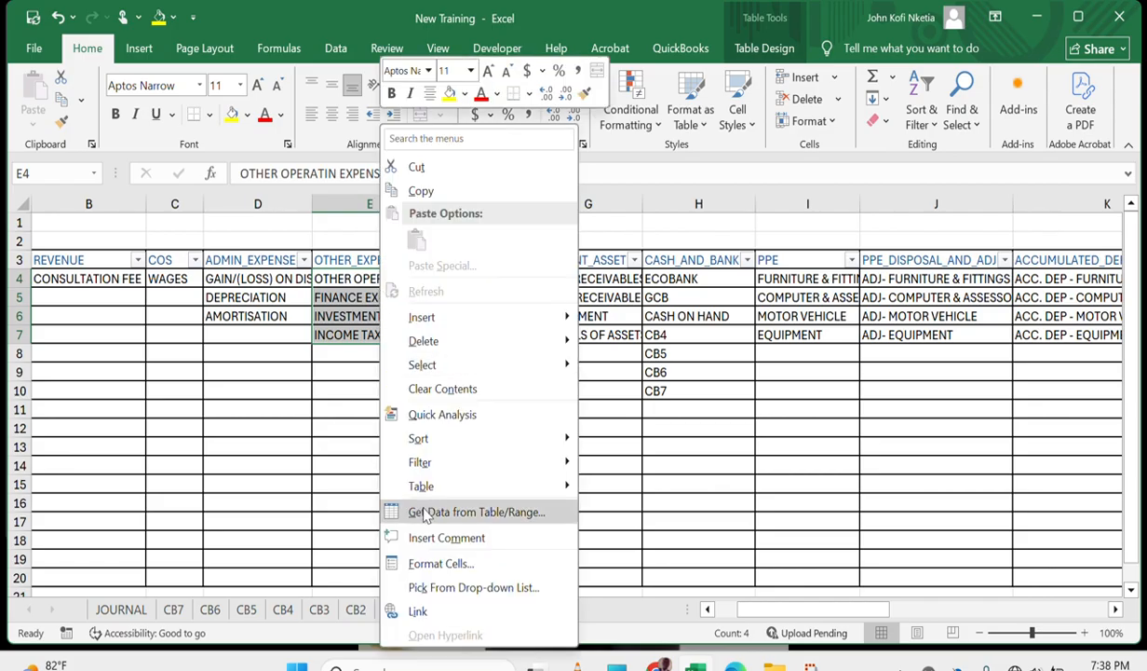
click(471, 571)
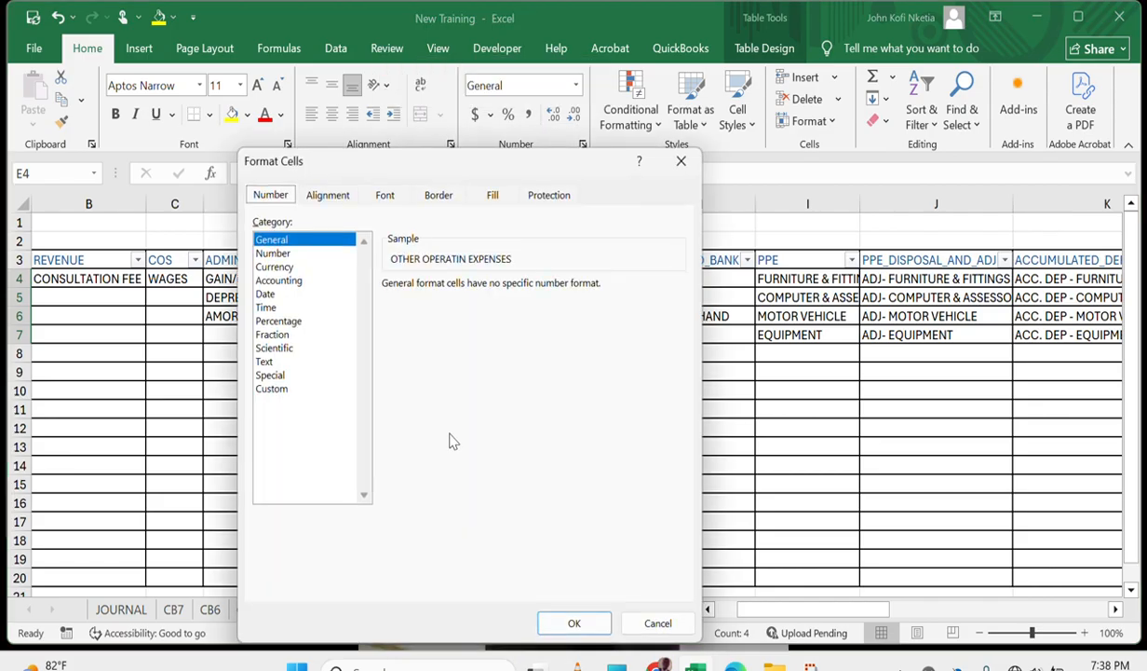
click(550, 197)
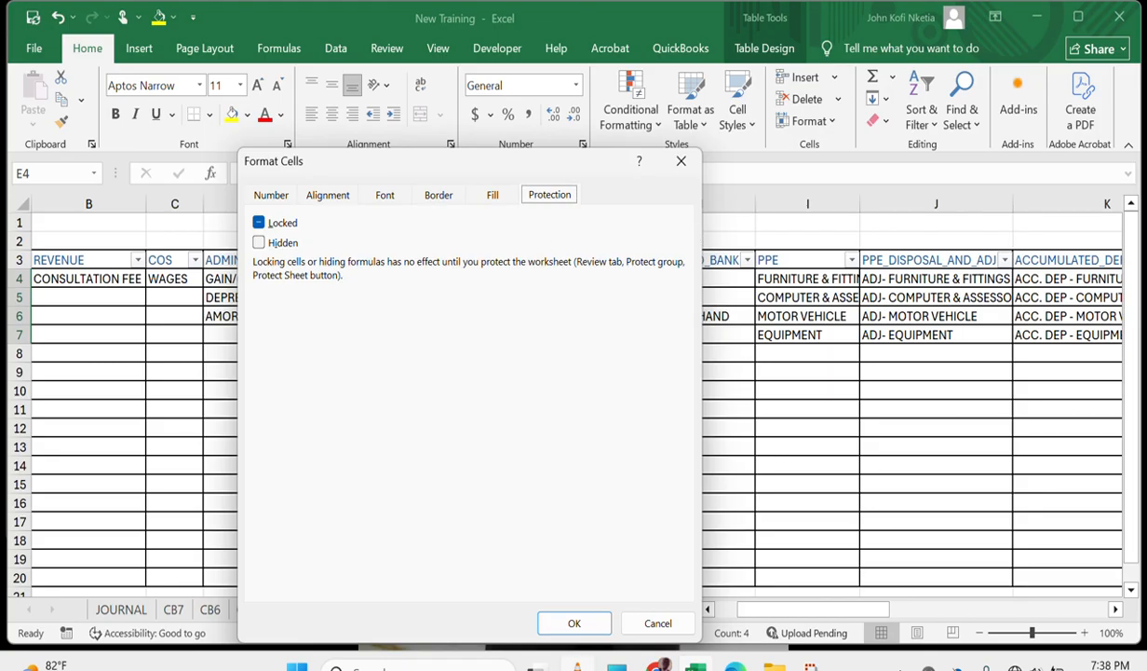
click(264, 226)
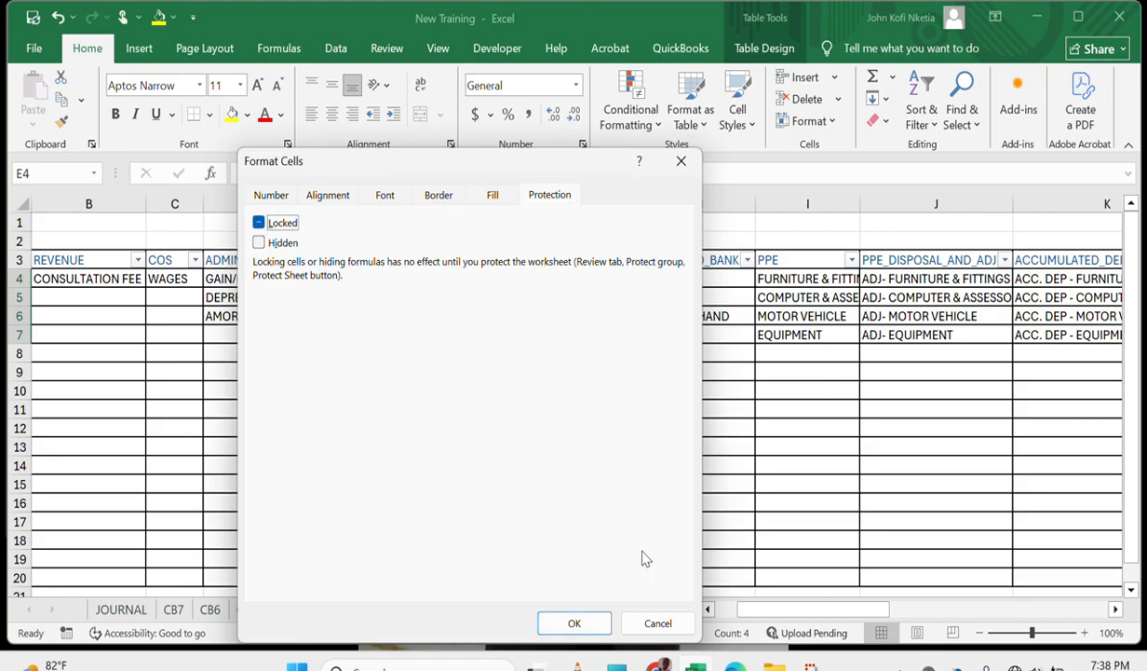
click(576, 622)
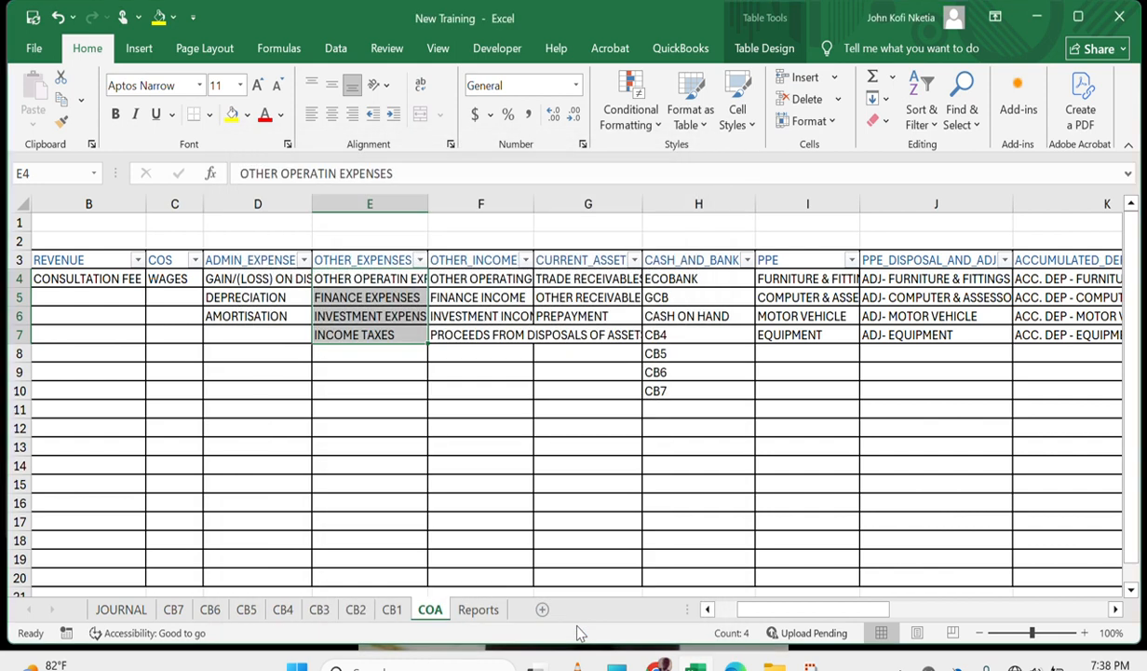
Enter the label NET PROFIT AFTER TAX in cell B187 of the Reports sheet.
click(498, 609)
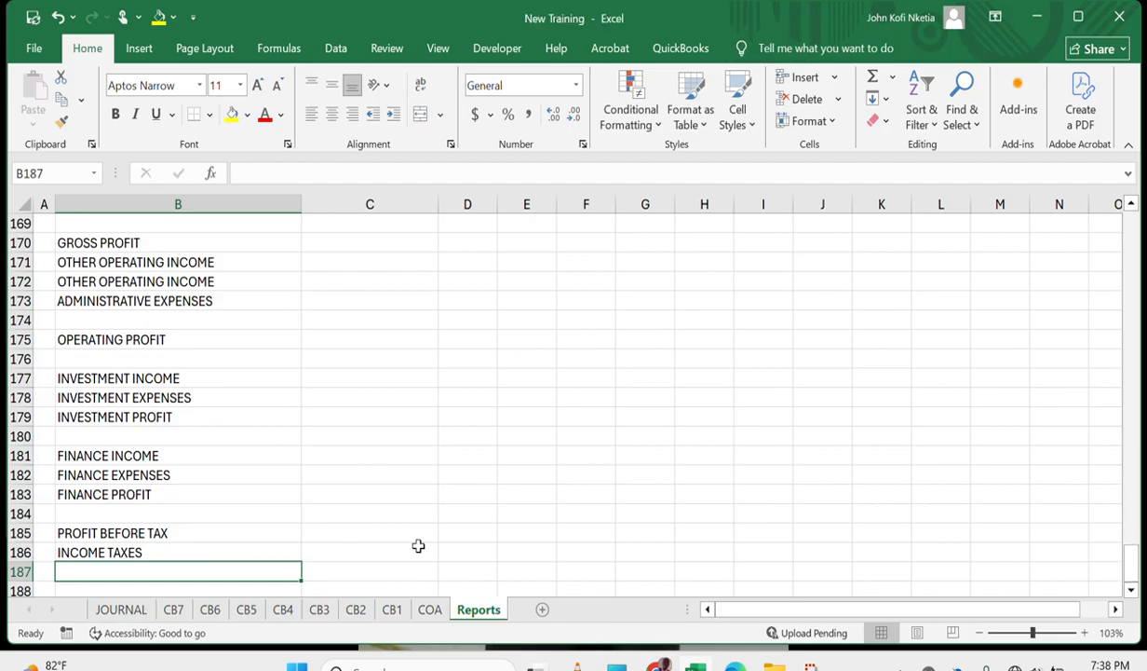
scroll(175, 536, down, 2)
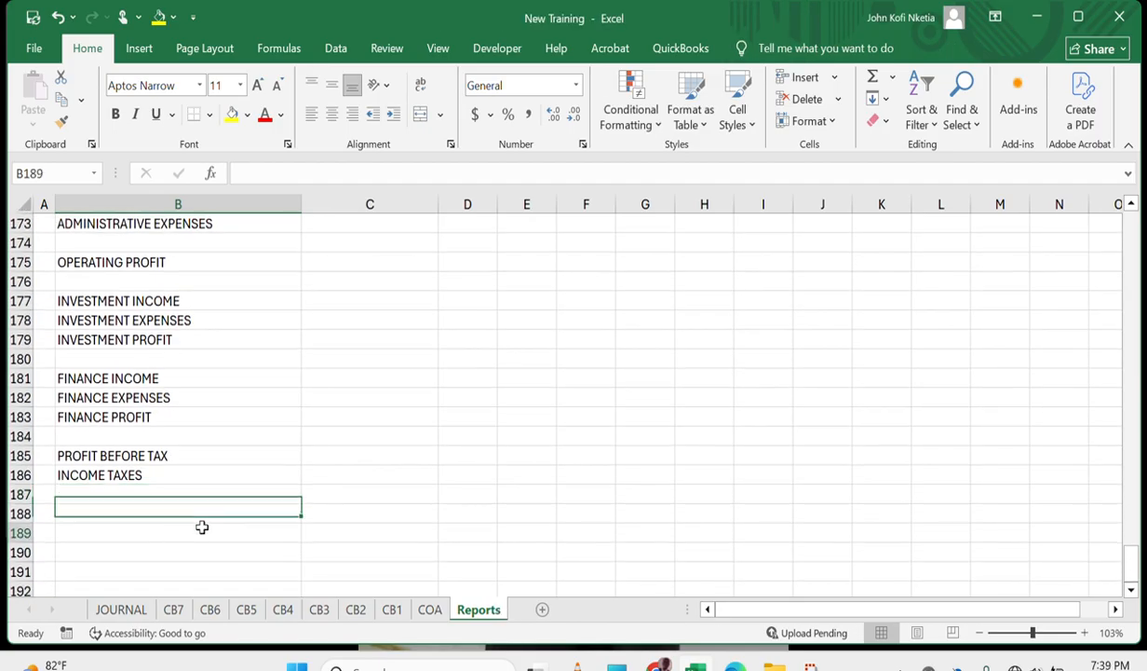
click(193, 511)
click(125, 471)
click(119, 490)
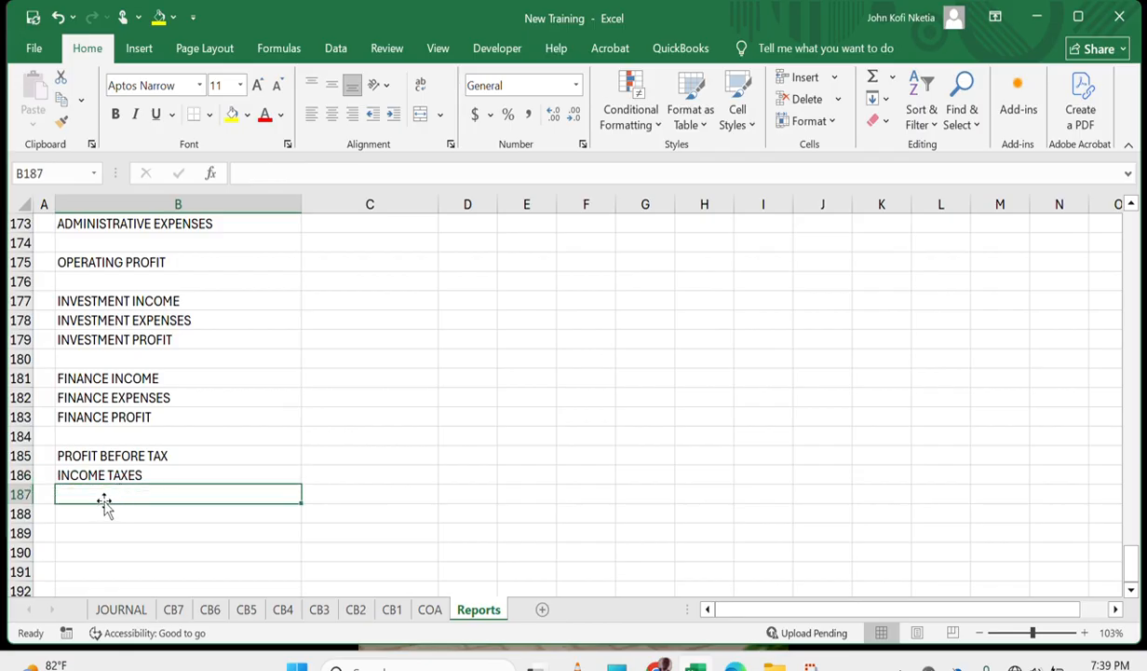
text(NET)
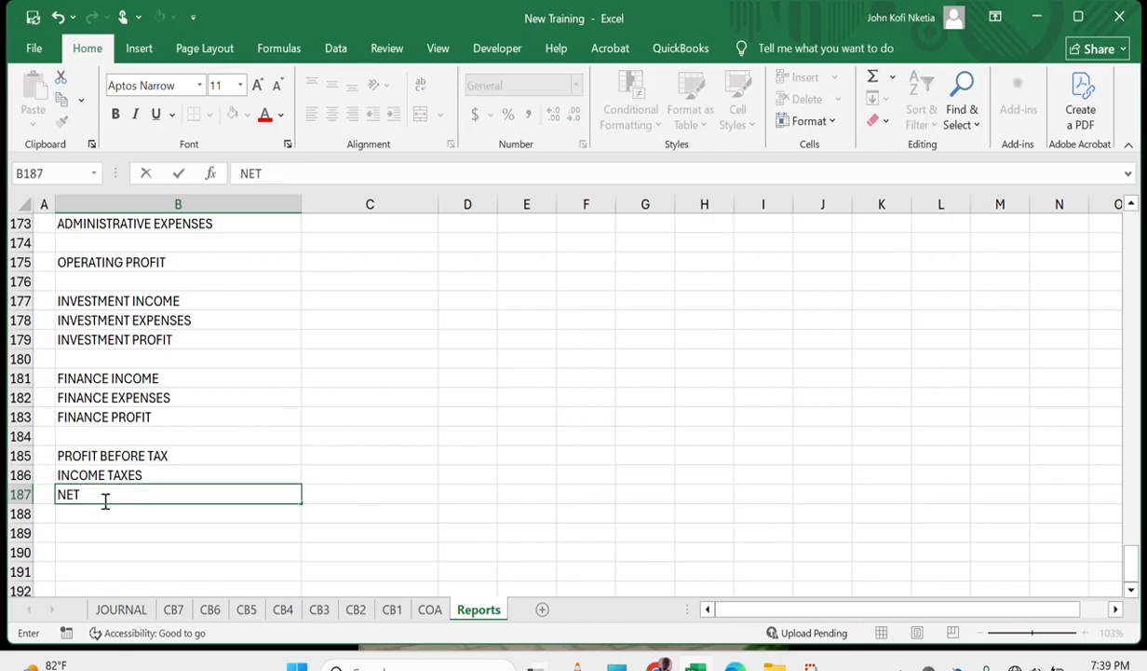
text( PROFIT AFTER TAX)
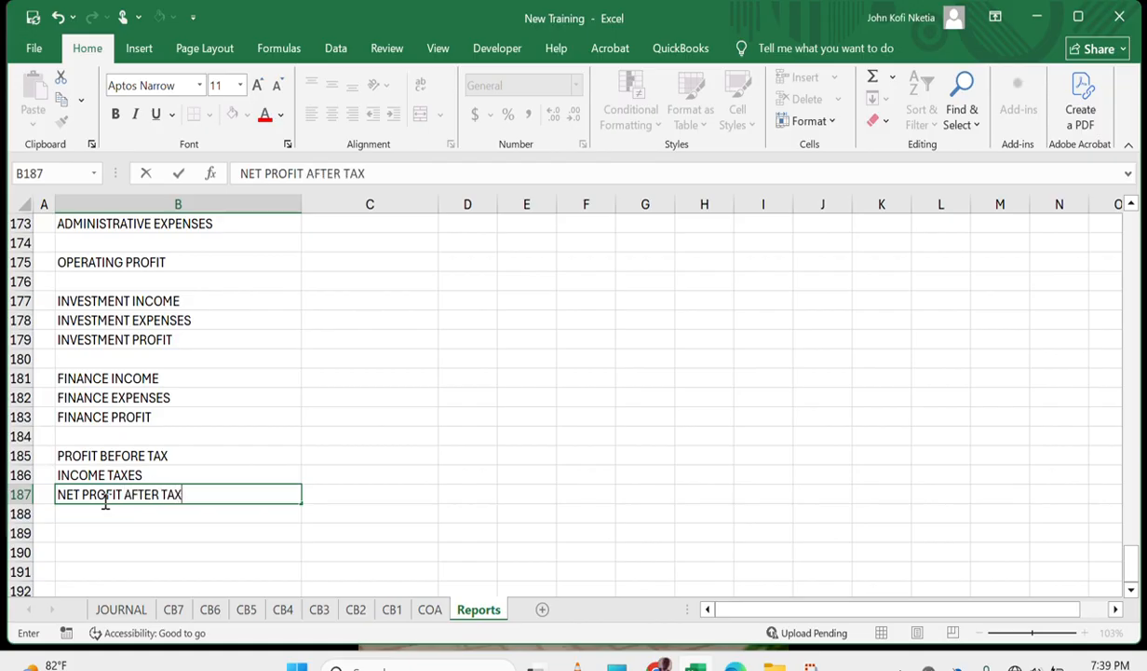
key(Return)
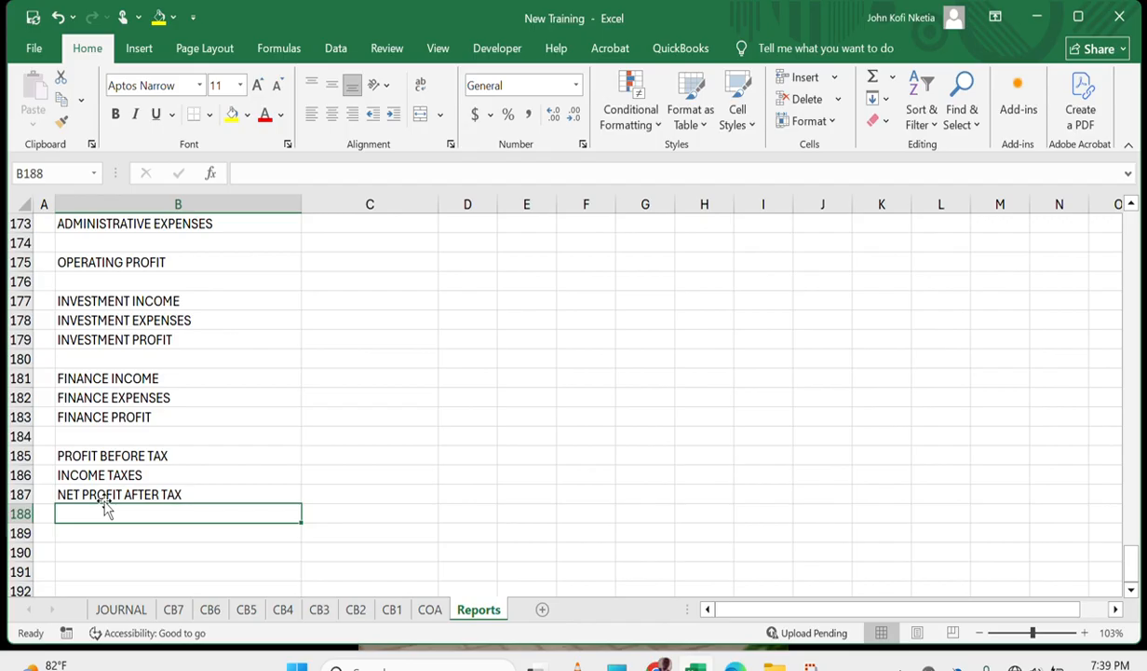
Review the statement of financial performance layout in column B from its heading down to NET PROFIT AFTER TAX.
scroll(297, 379, up, 16)
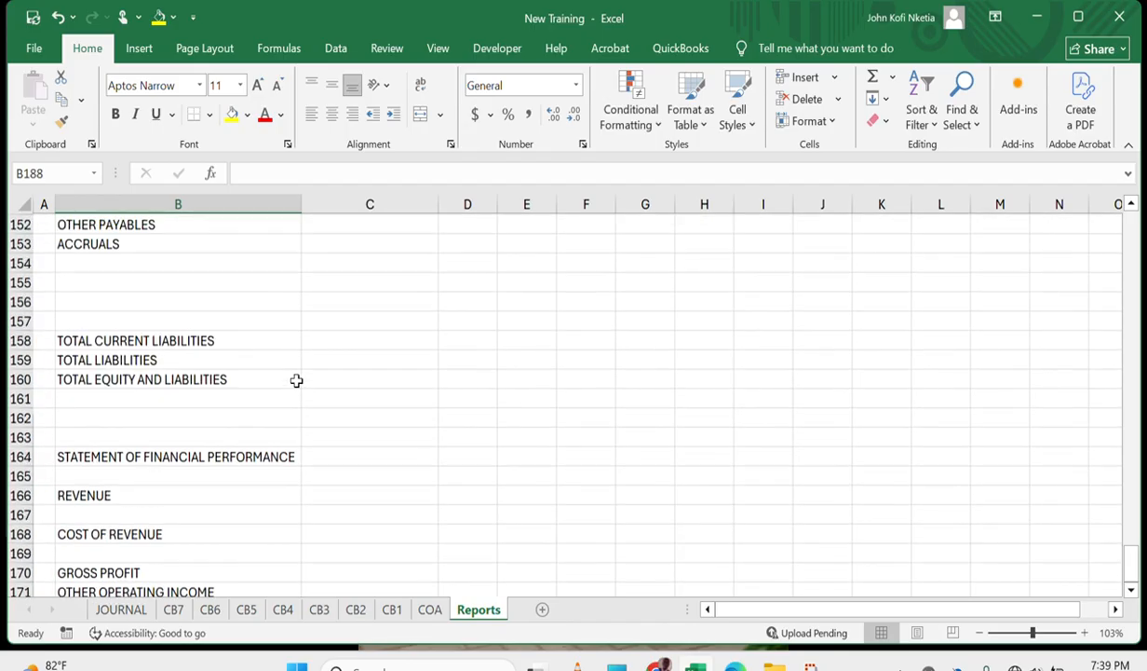
scroll(297, 379, down, 19)
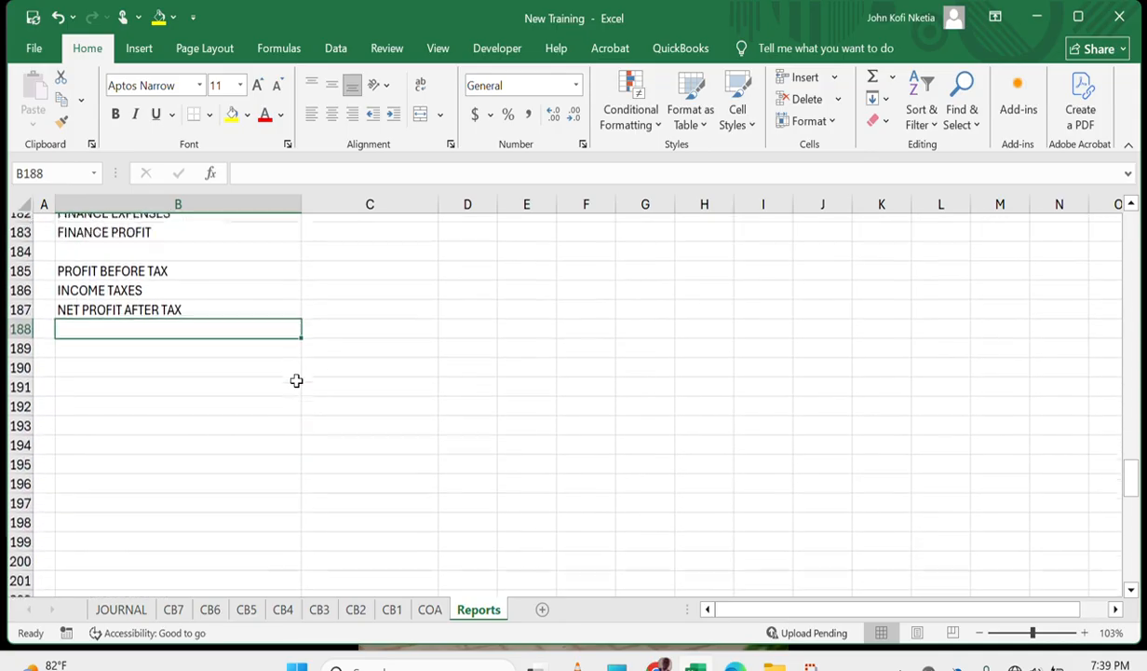
scroll(297, 379, up, 6)
scroll(297, 380, down, 7)
scroll(297, 380, up, 5)
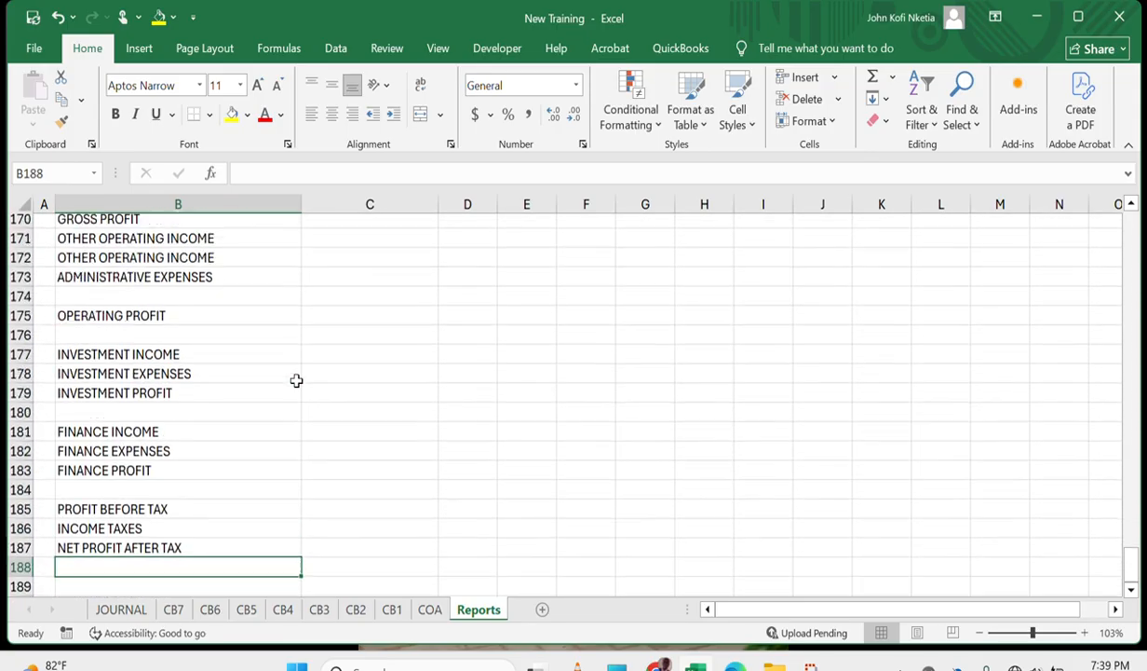
scroll(296, 380, down, 9)
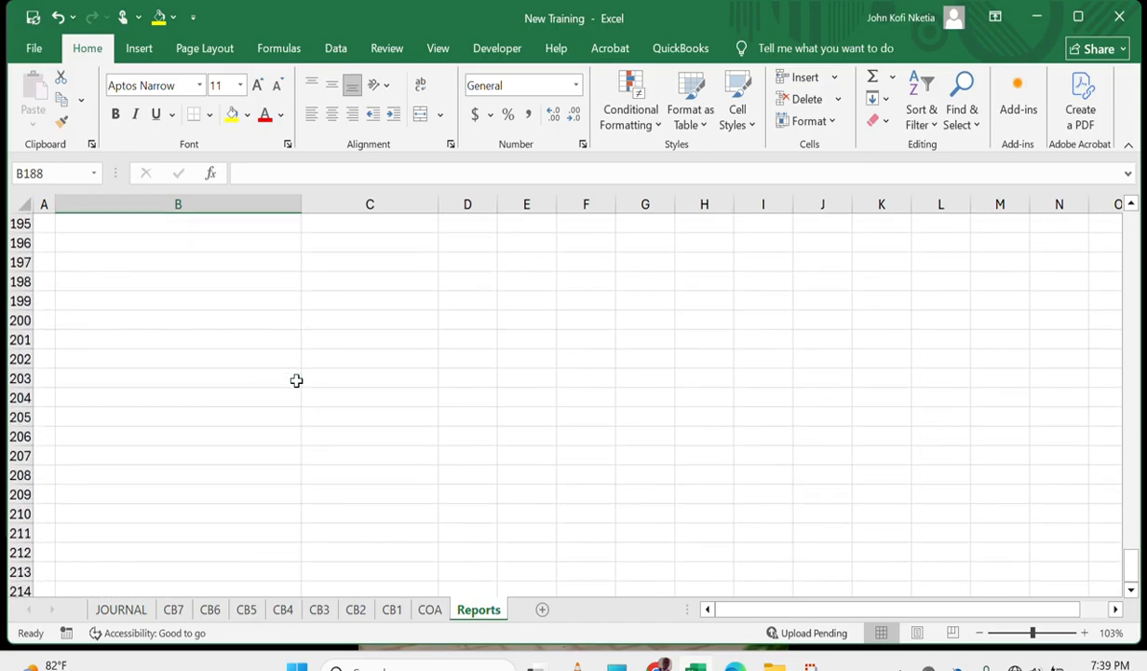
scroll(296, 380, up, 11)
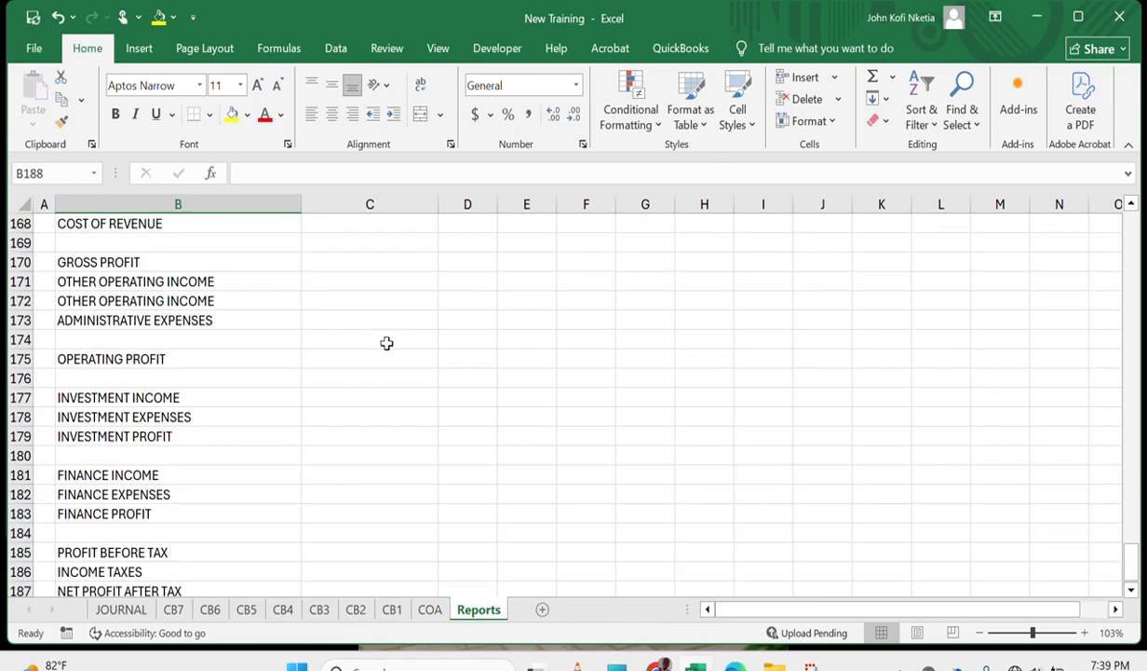
scroll(329, 460, up, 2)
scroll(329, 460, down, 5)
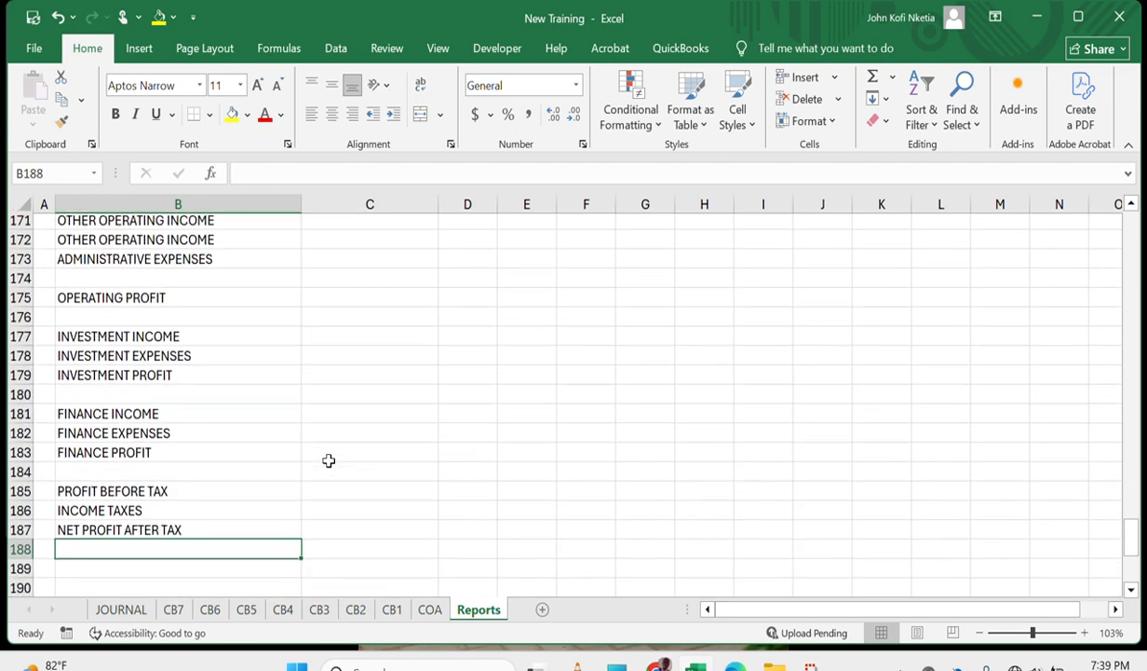
scroll(329, 460, up, 2)
scroll(329, 460, down, 9)
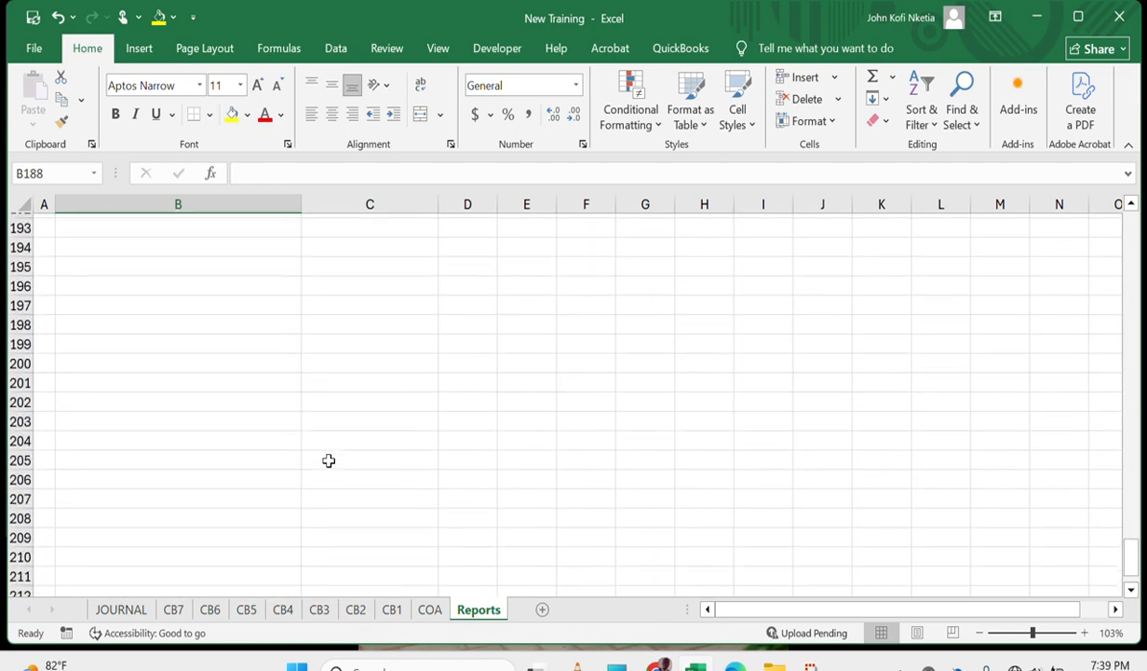
scroll(329, 460, up, 7)
scroll(226, 407, up, 1)
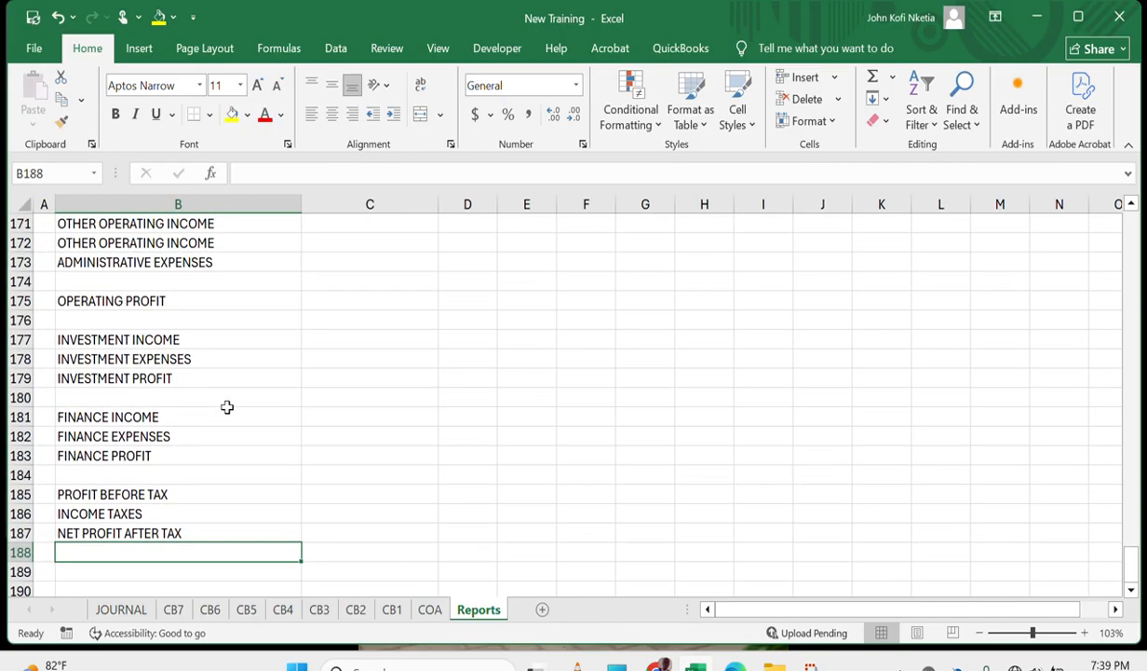
scroll(226, 407, down, 2)
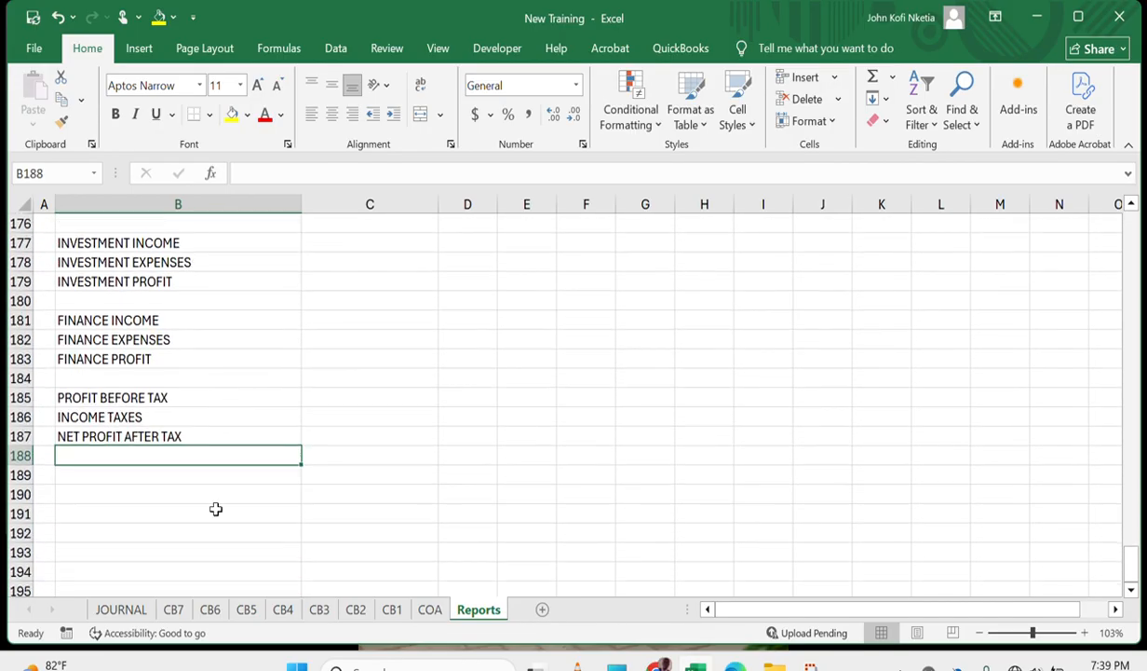